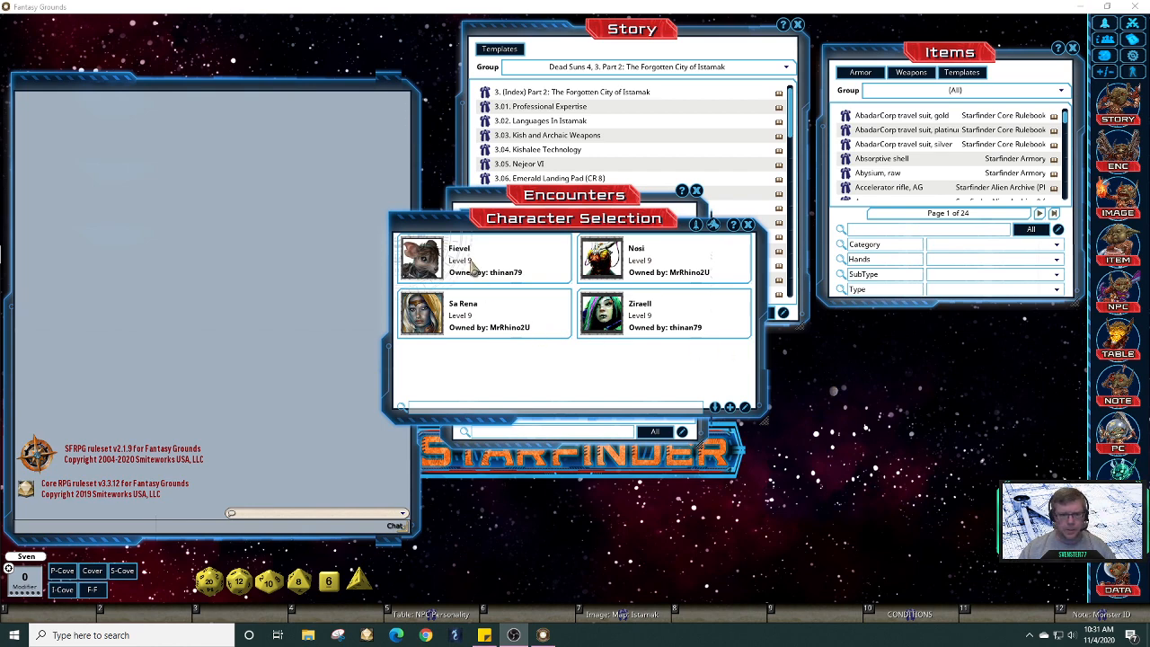
Step: Open Fievel's character sheet and close the character selection window
left_click_drag(626, 231, 637, 303)
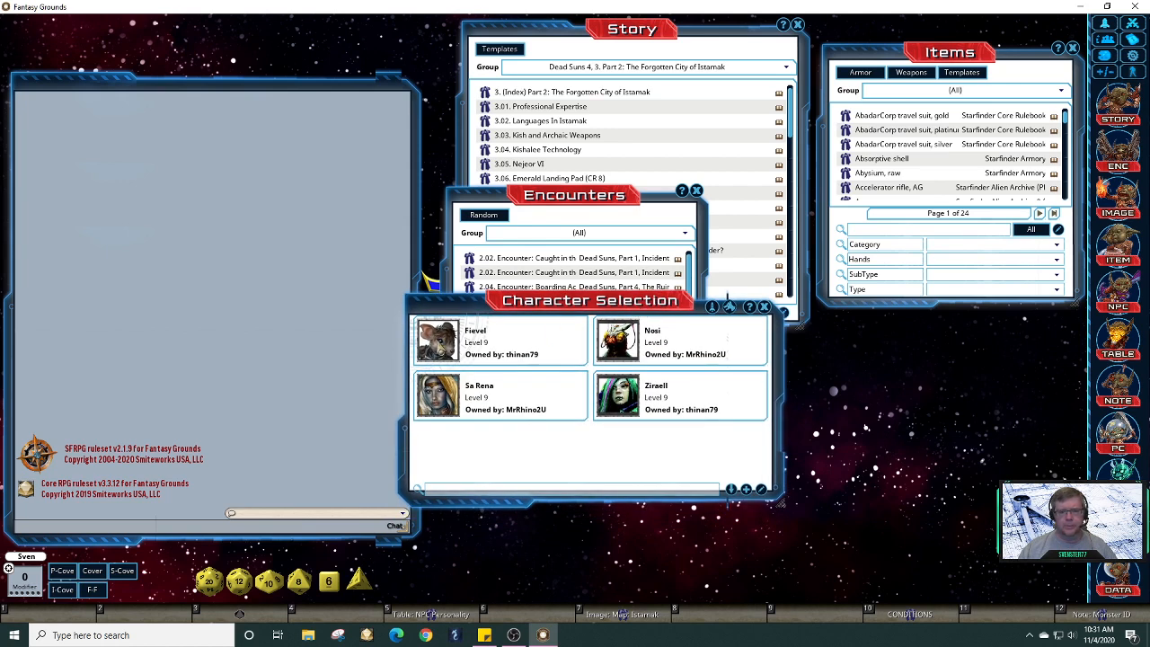
double_click(439, 340)
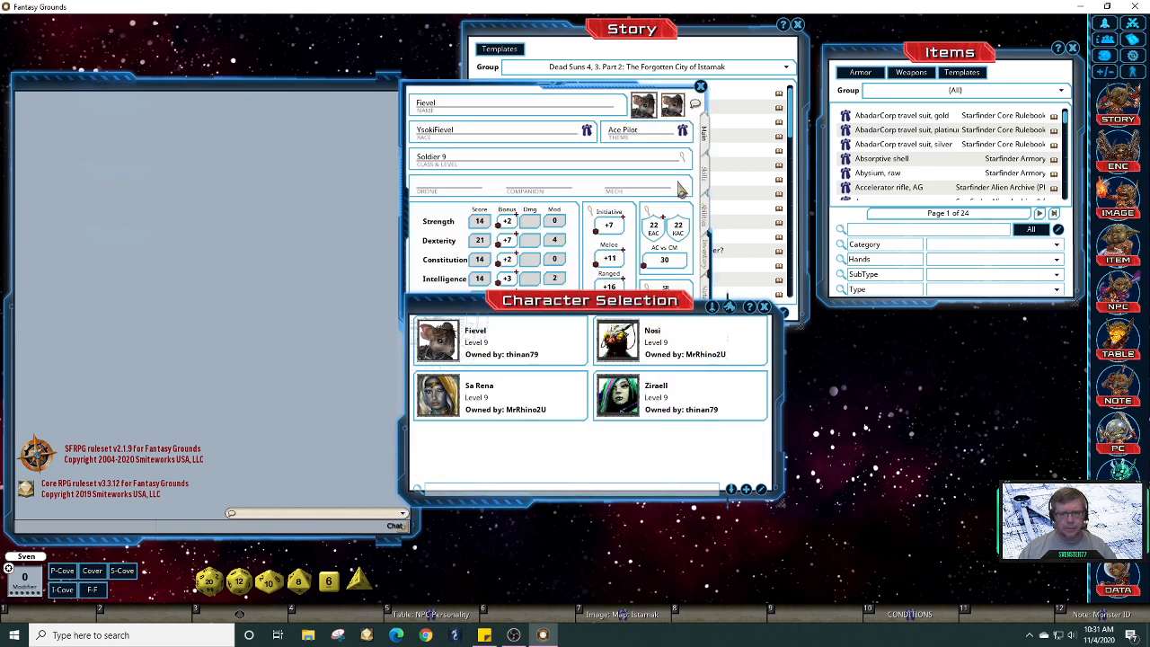
left_click(765, 307)
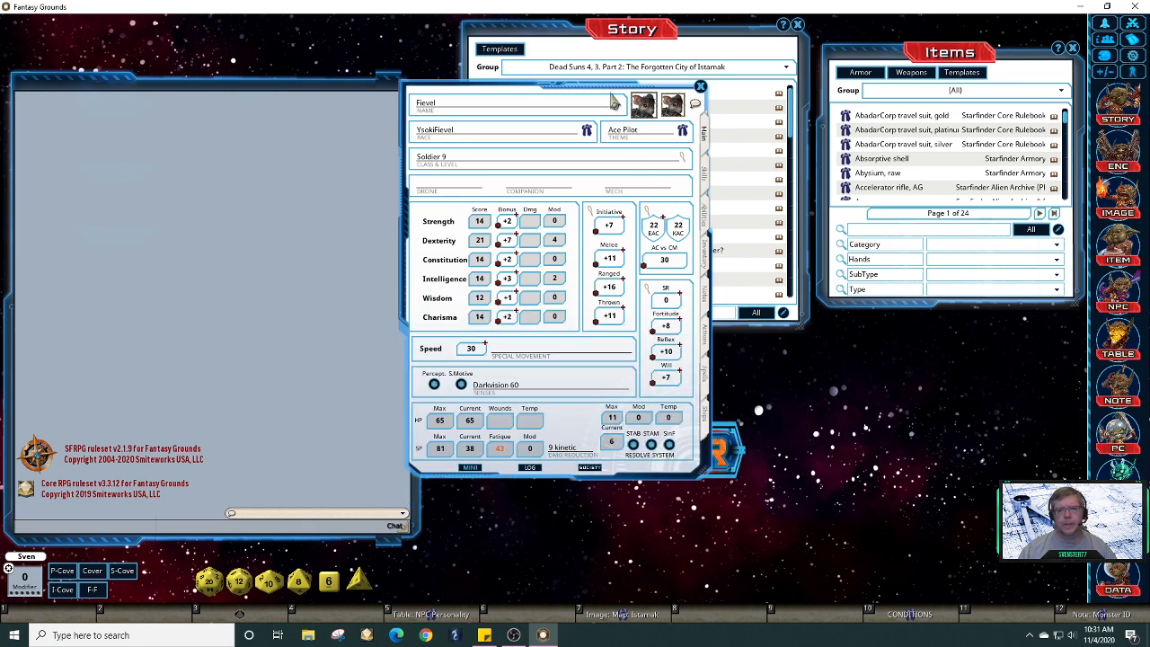
Step: Place the Encounters window below the Items window and move Fievel's character sheet over the Story window
left_click_drag(615, 88, 301, 100)
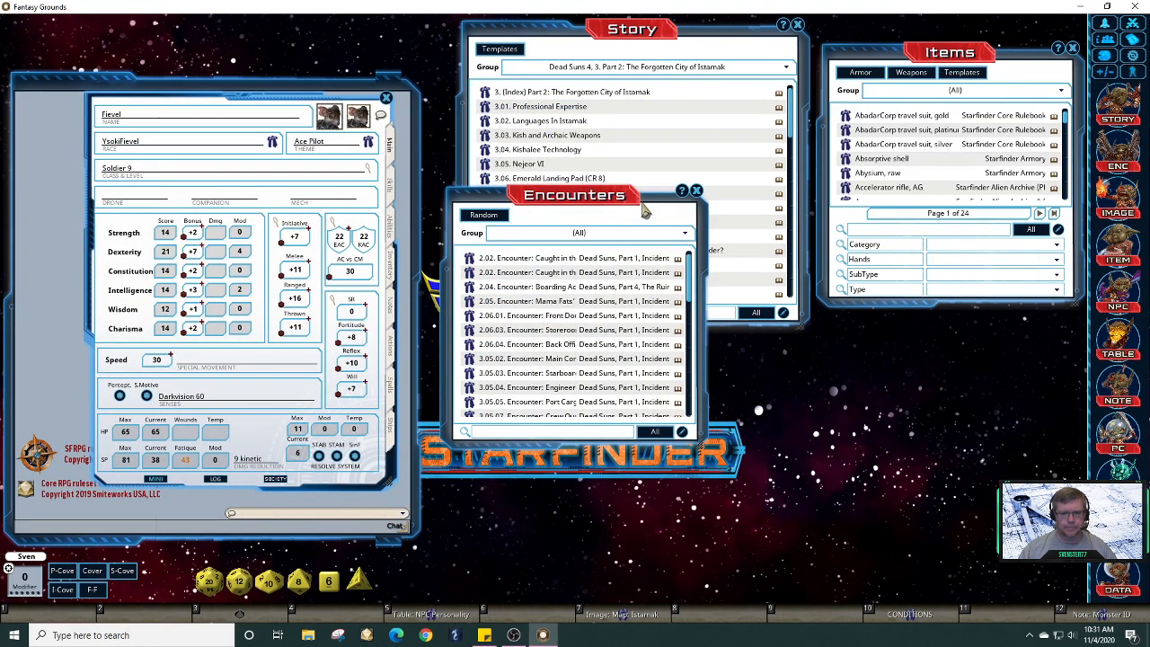
left_click_drag(644, 209, 1018, 337)
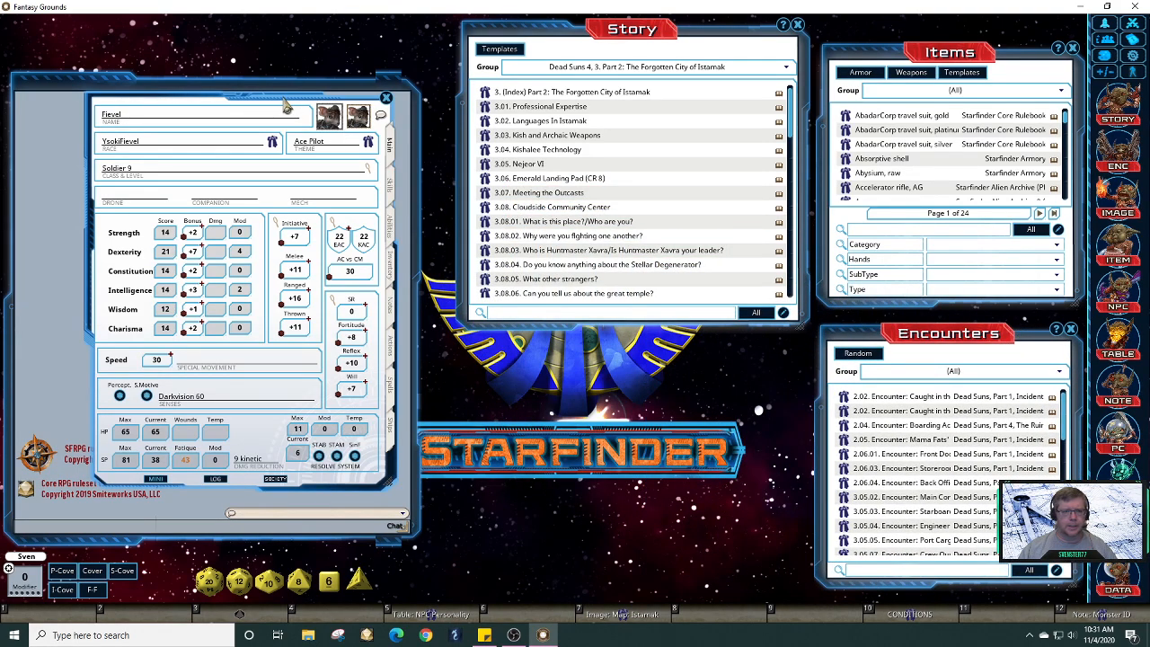
left_click_drag(285, 106, 337, 117)
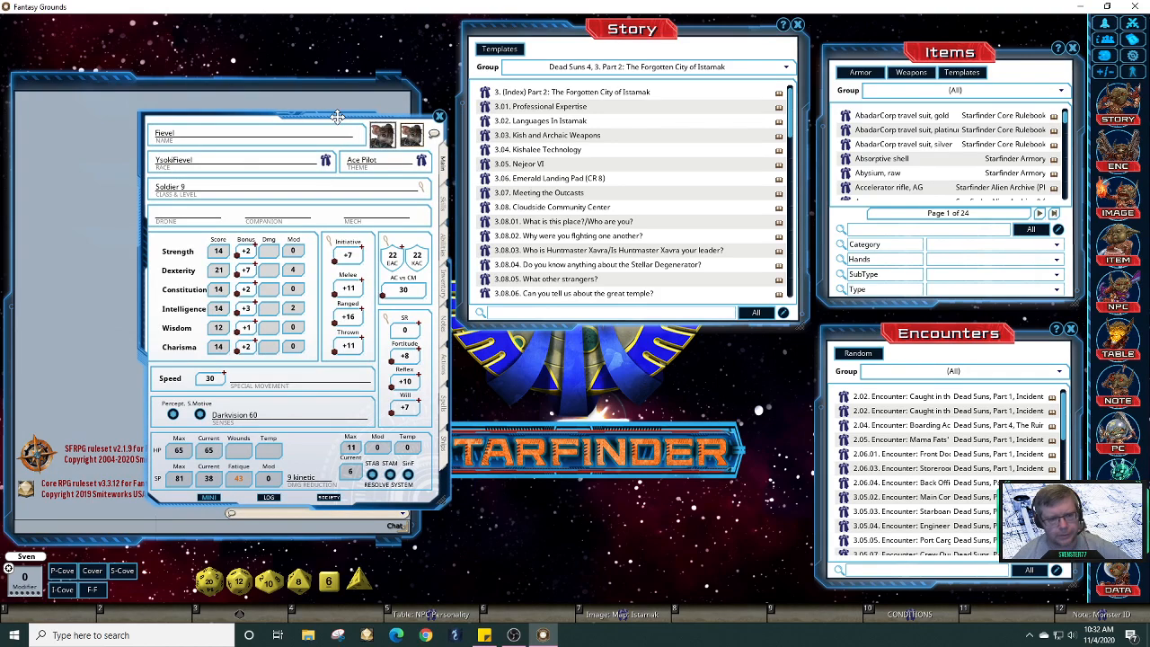
left_click_drag(337, 116, 647, 122)
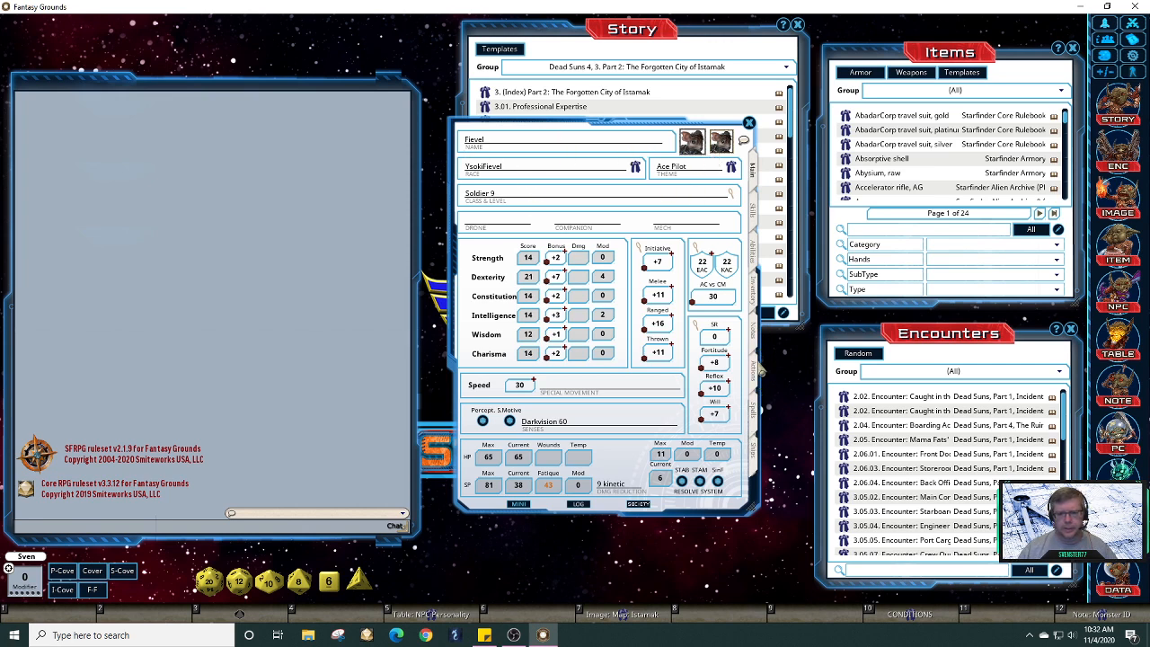
Step: Examine Fievel's inventory, including the grenades stored under Bombard and the other carried gear
left_click(756, 294)
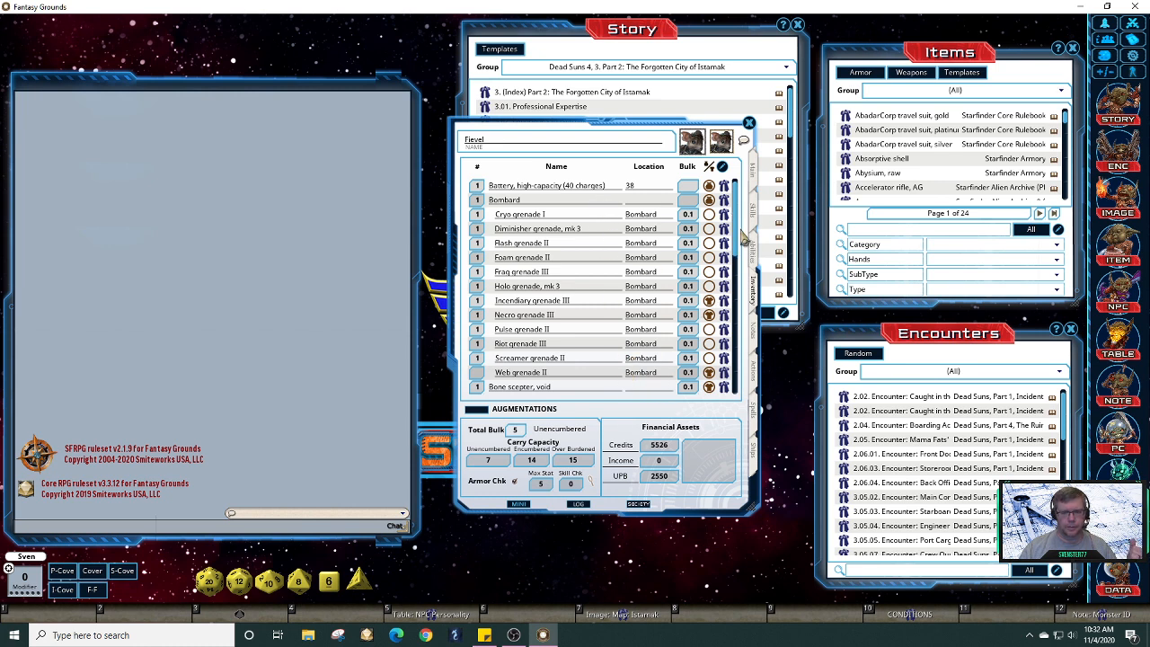
scroll(735, 237, "down", 2)
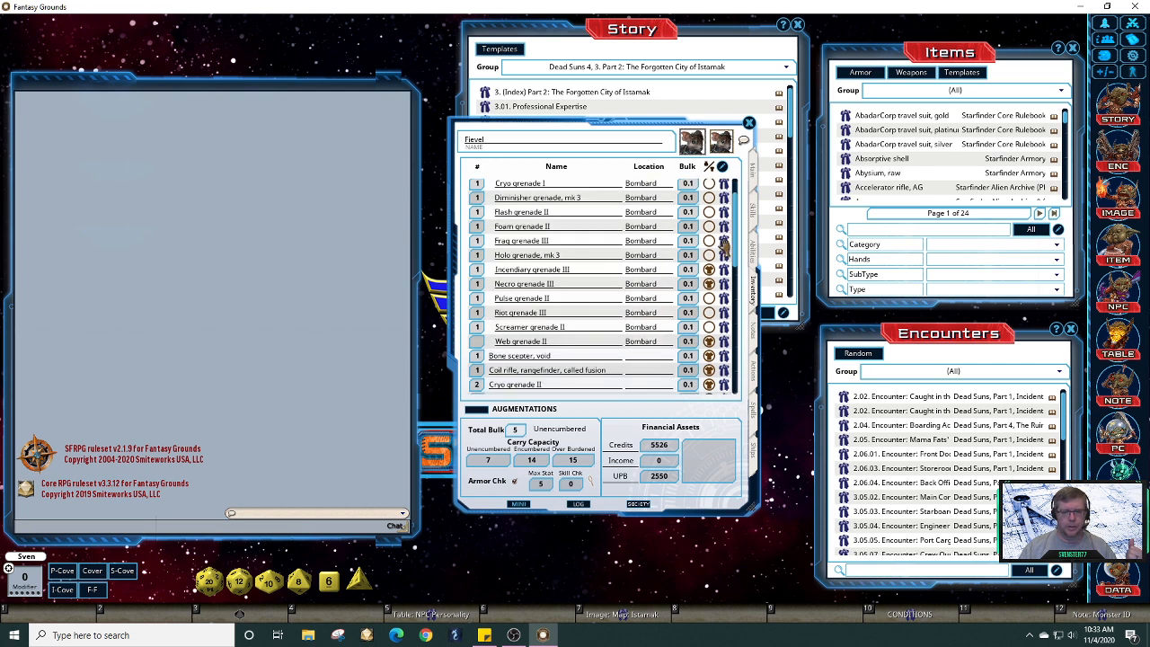
scroll(739, 214, "up", 2)
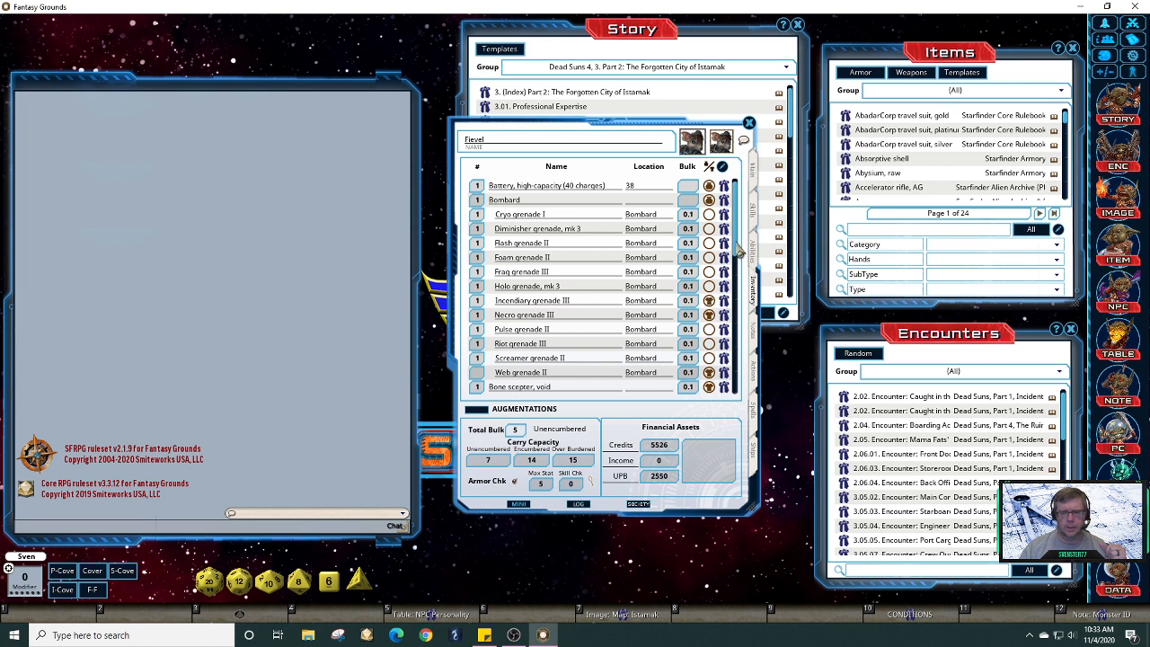
scroll(738, 281, "down", 3)
scroll(737, 286, "down", 2)
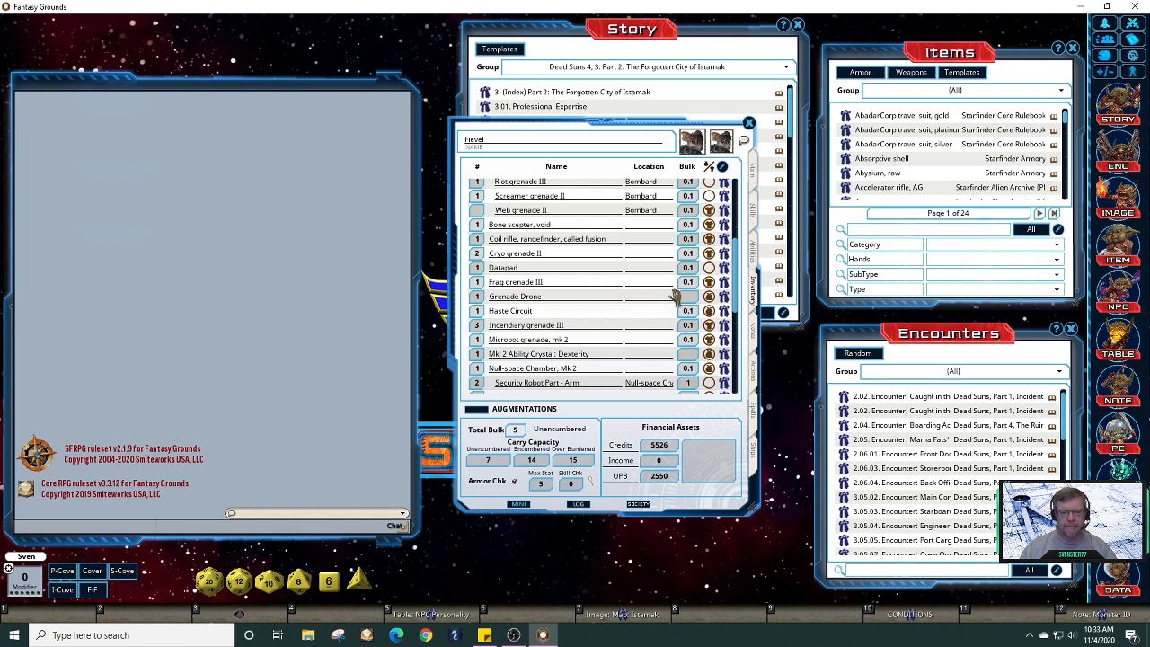
scroll(739, 306, "up", 5)
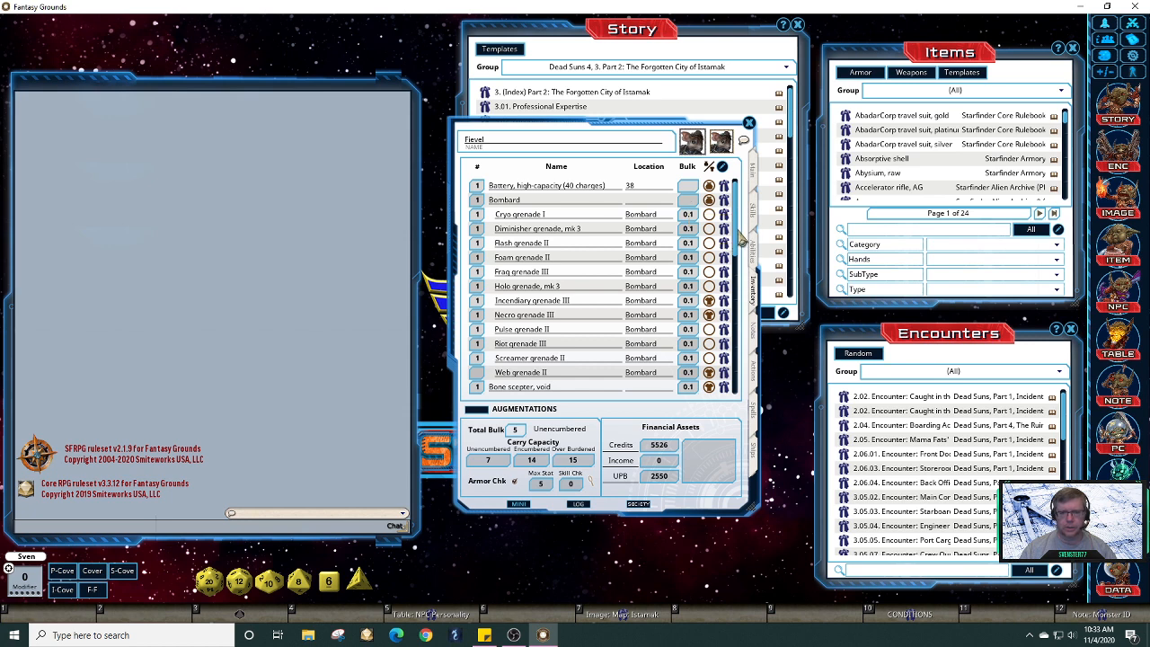
scroll(742, 286, "down", 5)
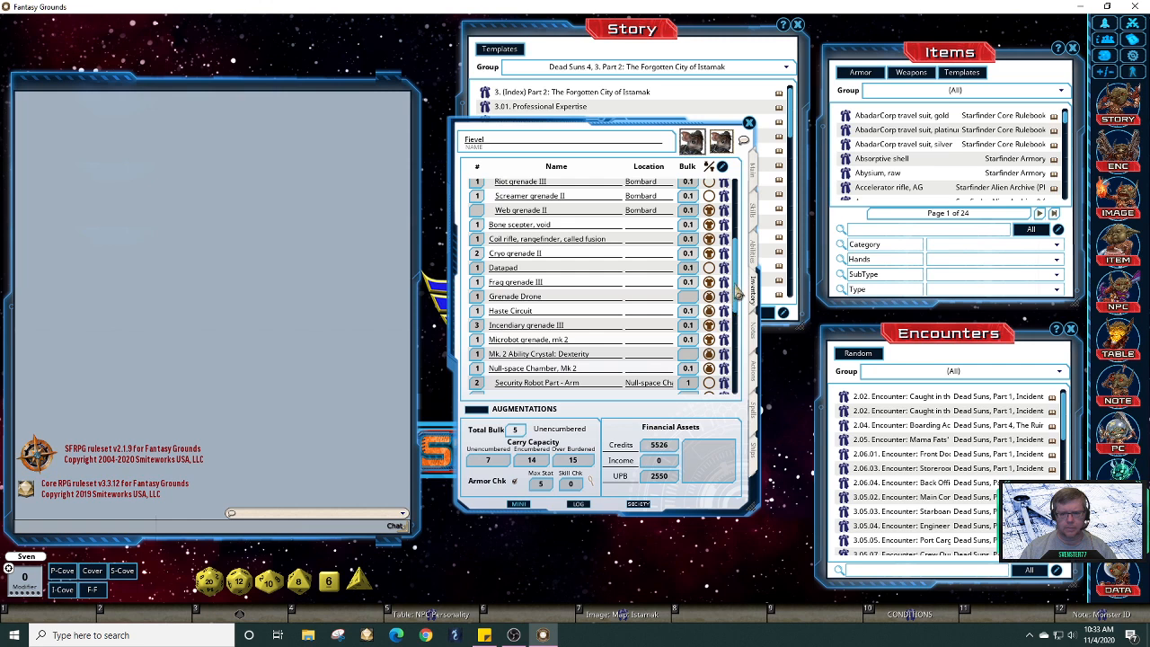
scroll(742, 262, "up", 5)
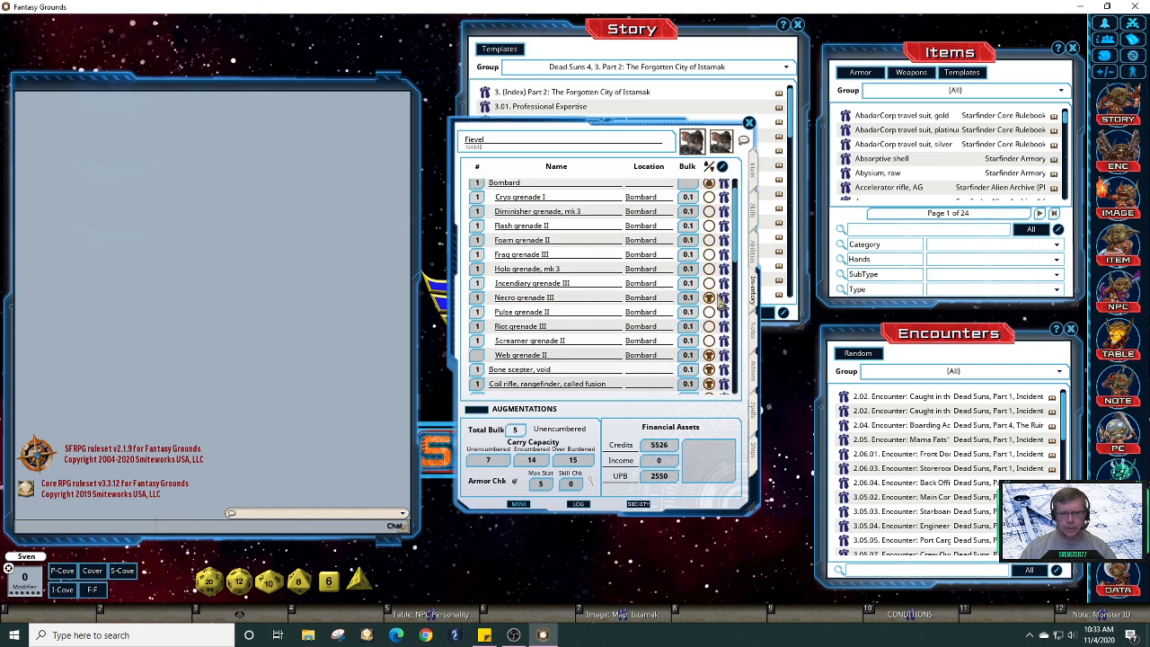
Step: Review the statistics and description of the Necro grenade III in the inventory, closing its record when done
left_click(723, 299)
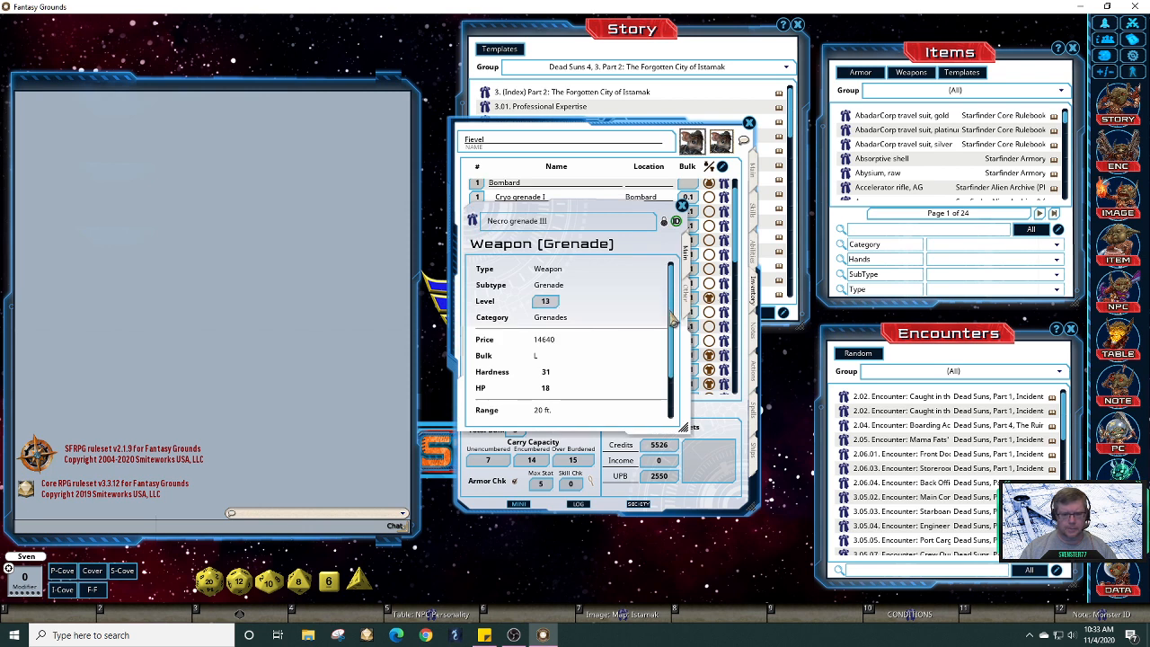
scroll(675, 315, "down", 2)
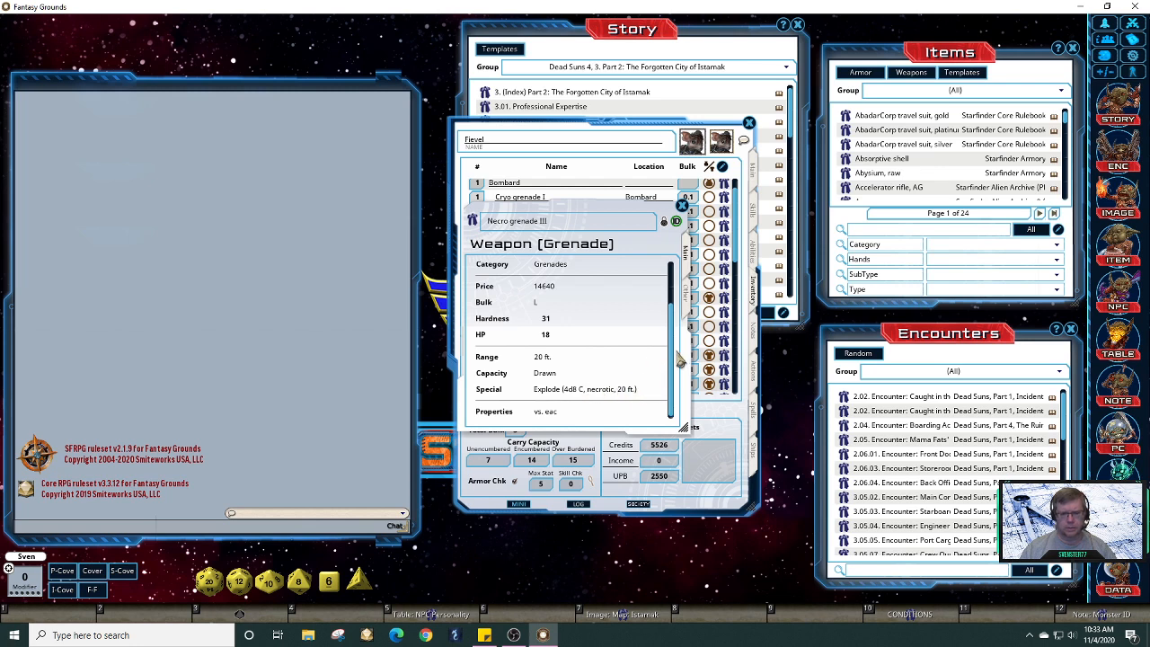
left_click(689, 305)
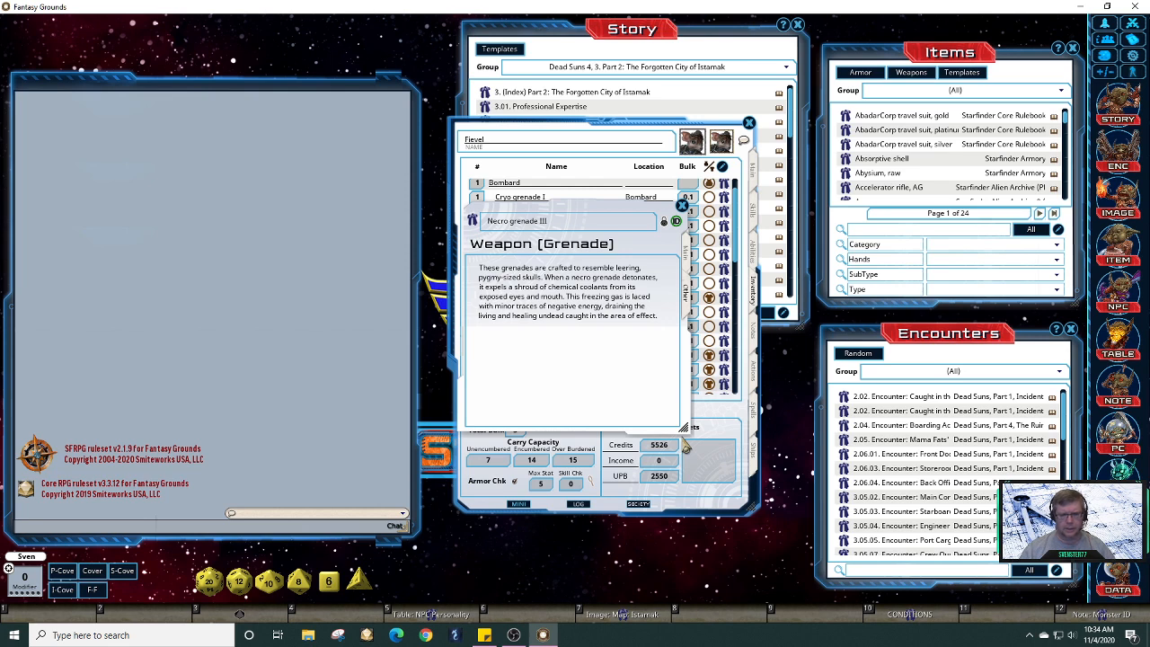
left_click(682, 207)
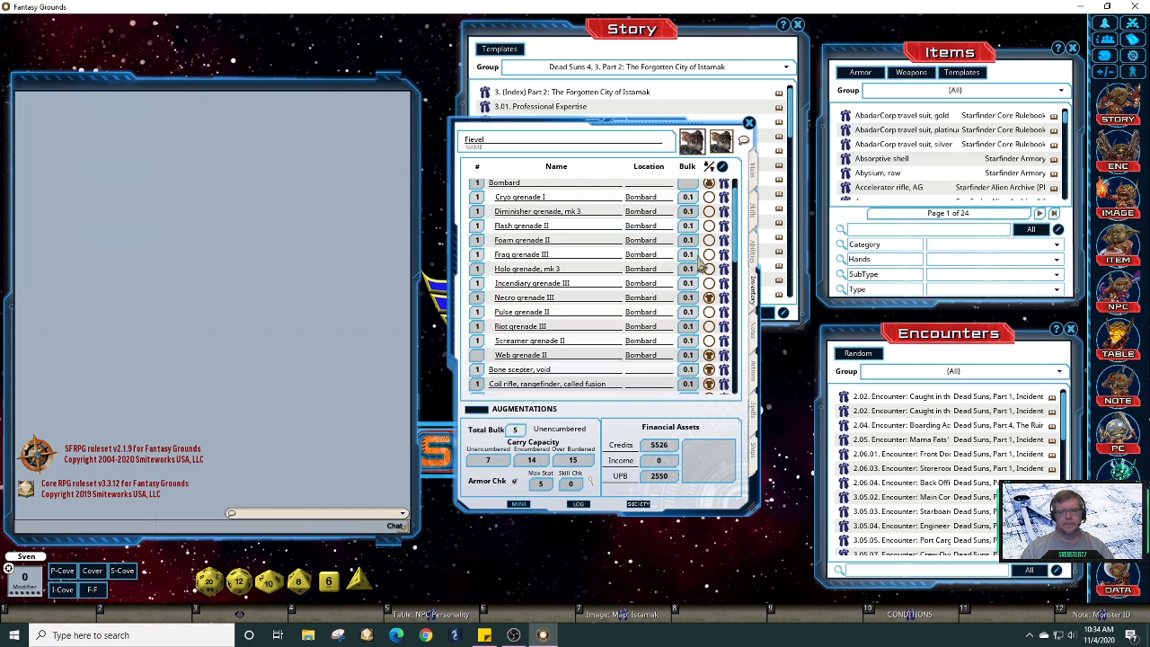
Step: Review Fievel's weapon actions and widen the character sheet to show the full weapon names
left_click(756, 374)
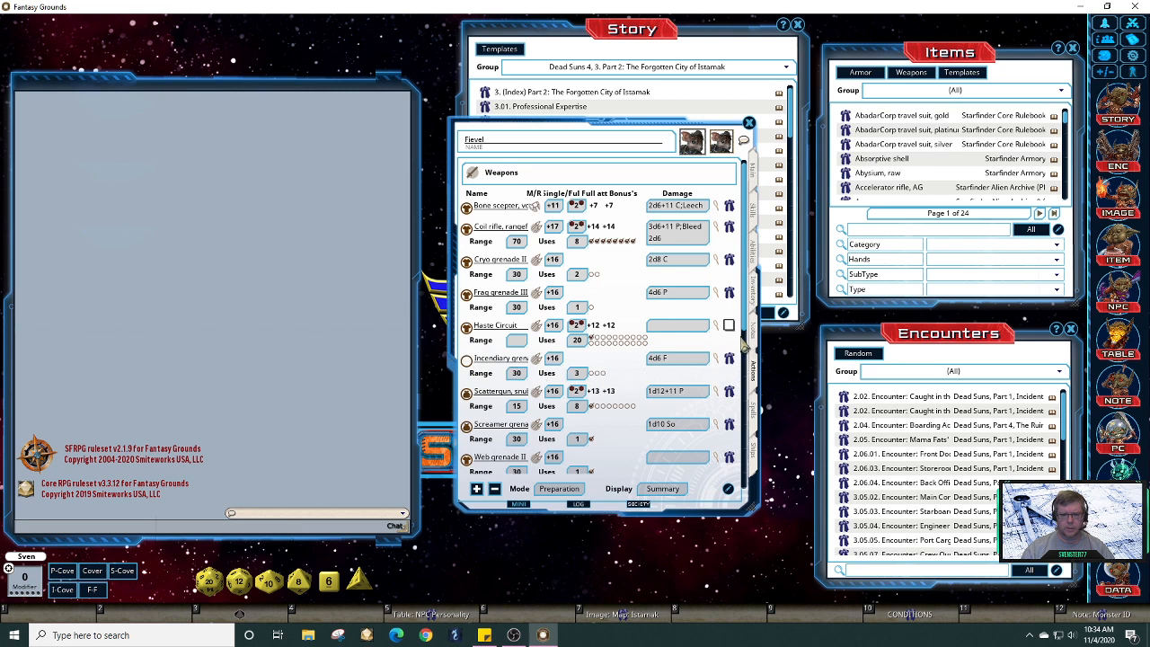
scroll(748, 331, "down", 1)
scroll(748, 331, "down", 4)
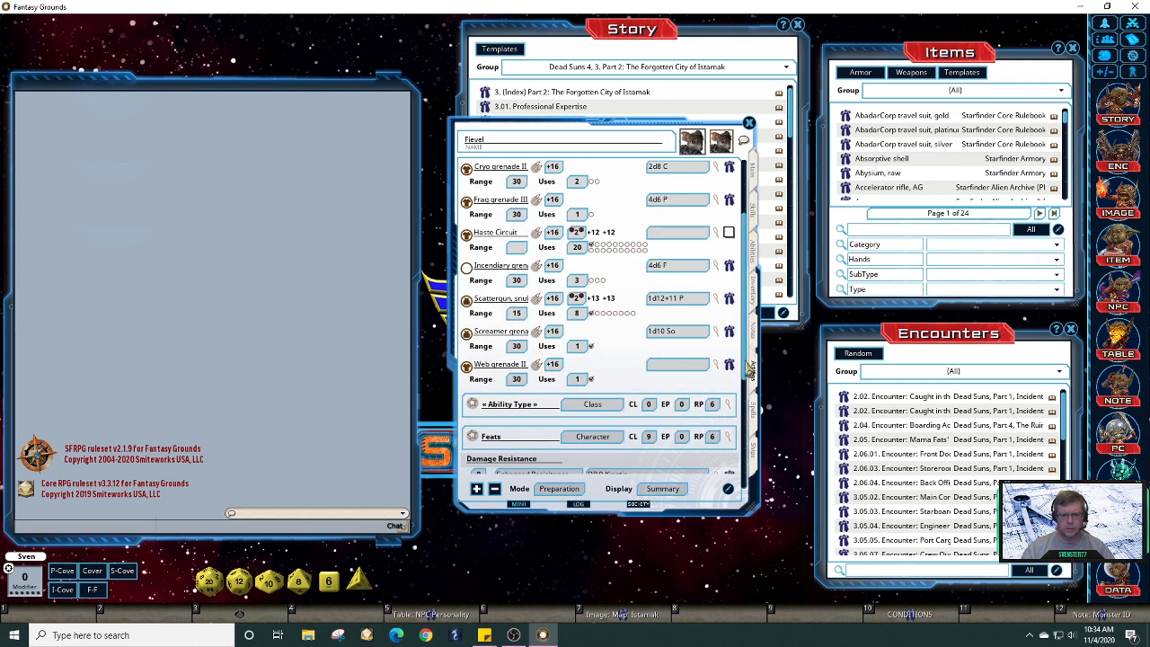
scroll(751, 368, "up", 4)
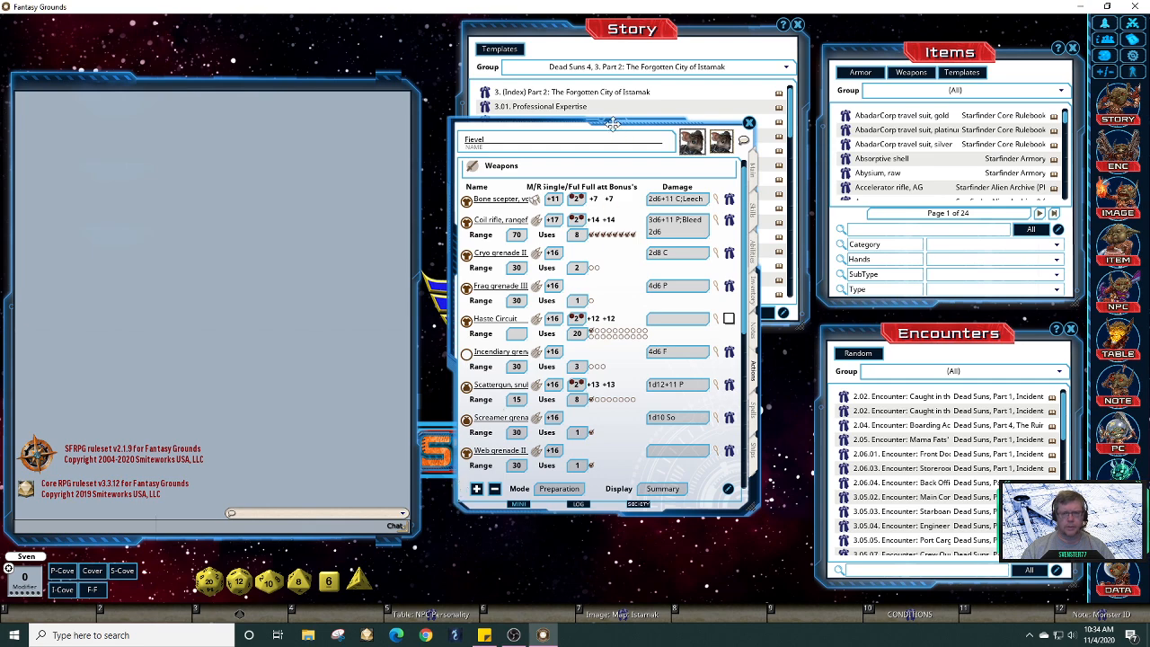
left_click_drag(611, 122, 444, 90)
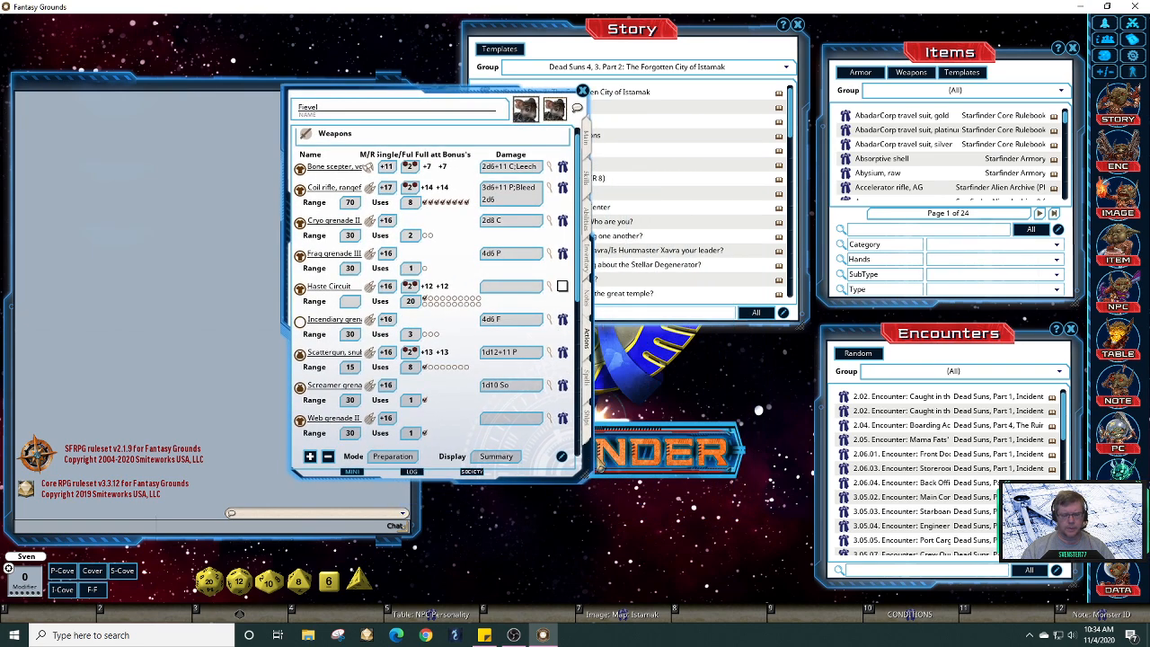
left_click_drag(589, 449, 708, 449)
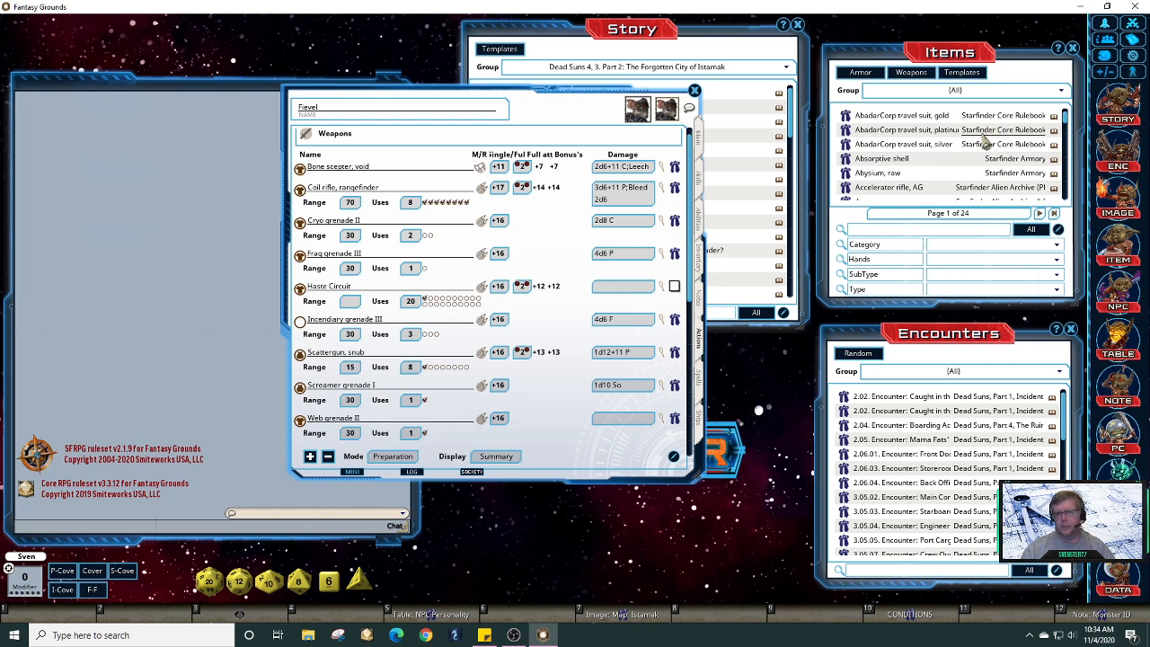
Step: Search the Items list for "necro" and clear the search text
left_click(888, 230)
type("n")
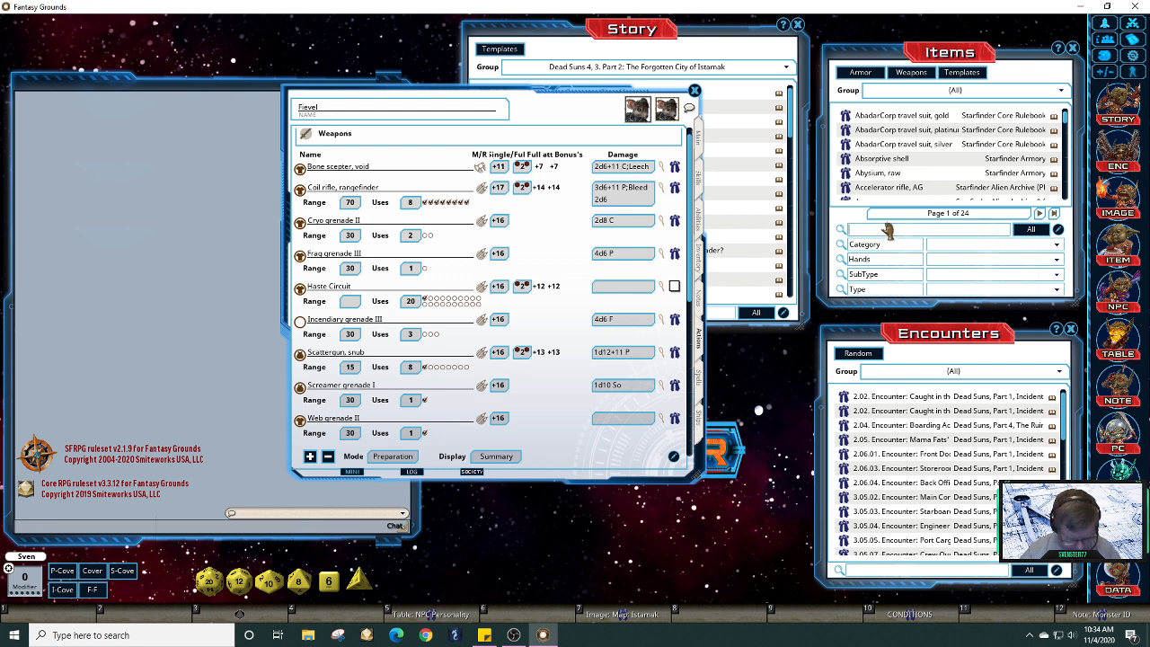
type("ecro")
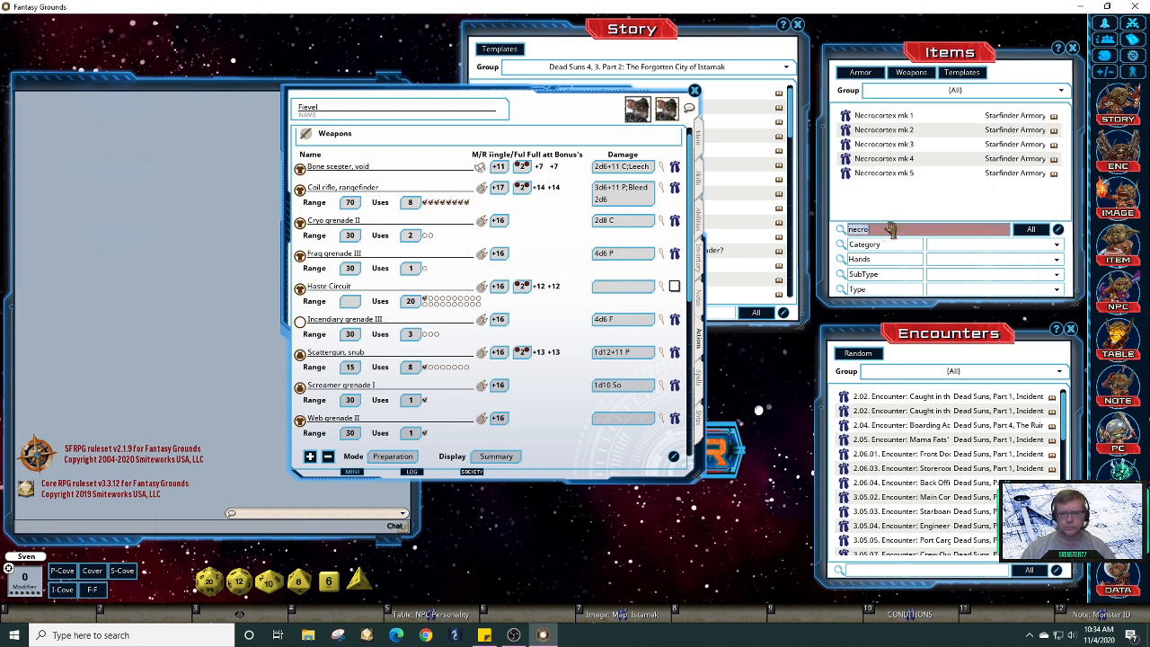
type("gre")
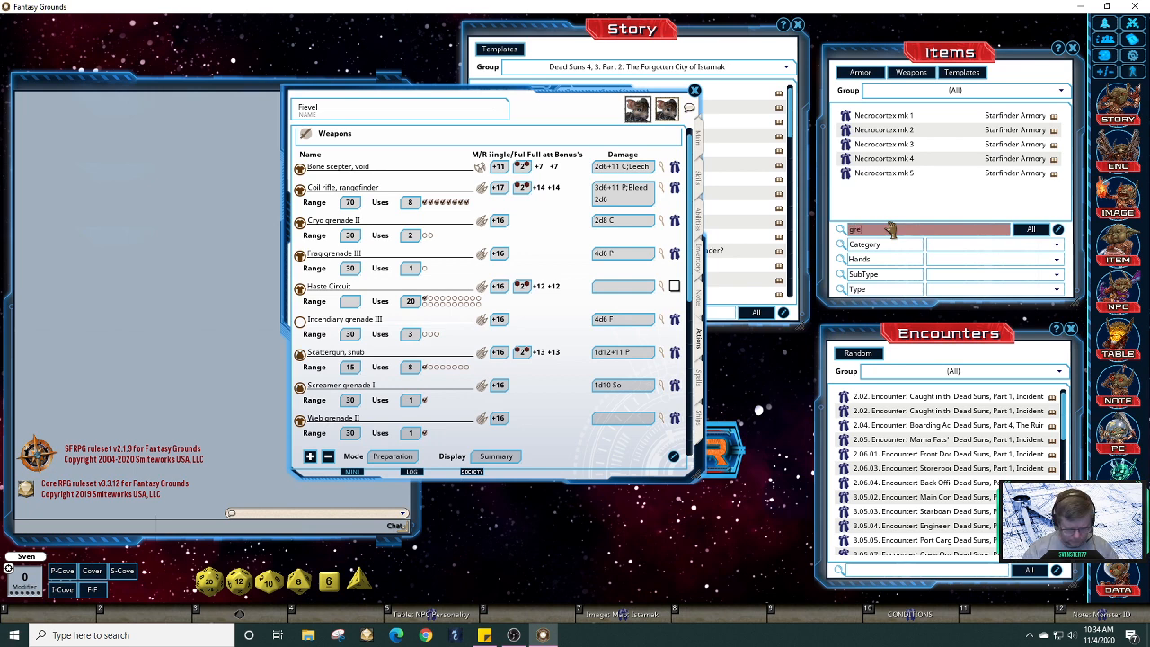
key("BackSpace")
key("BackSpace")
key("BackSpace")
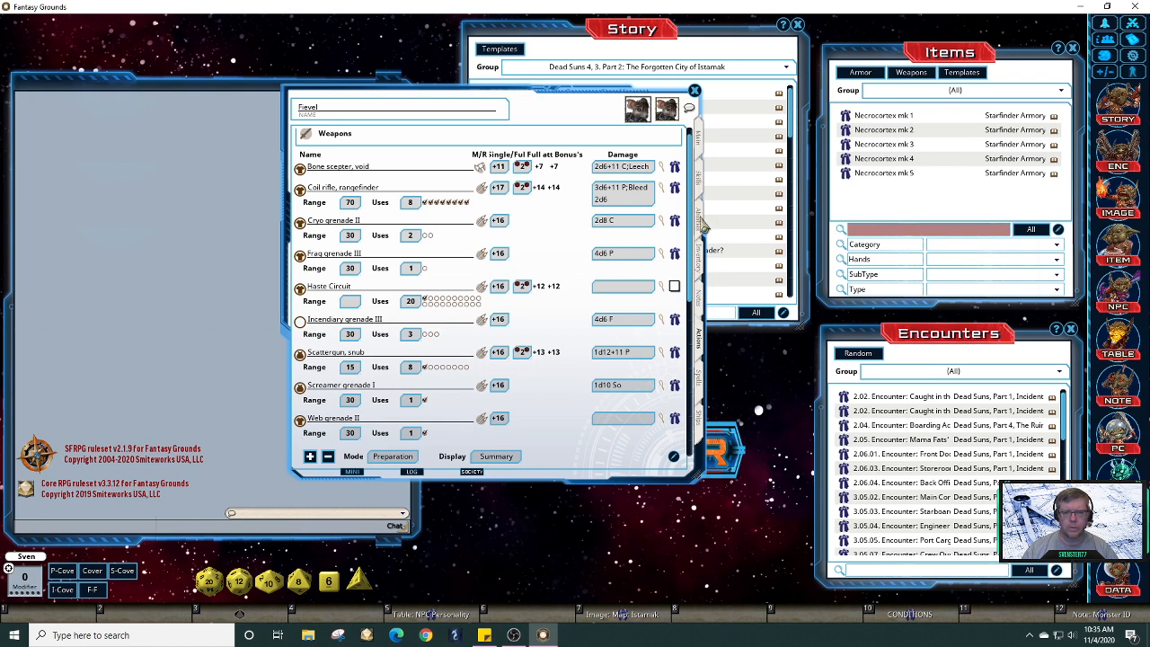
Step: Return to Fievel's inventory and search the Items list for "necro grenade", dismissing the mail notification
left_click(704, 267)
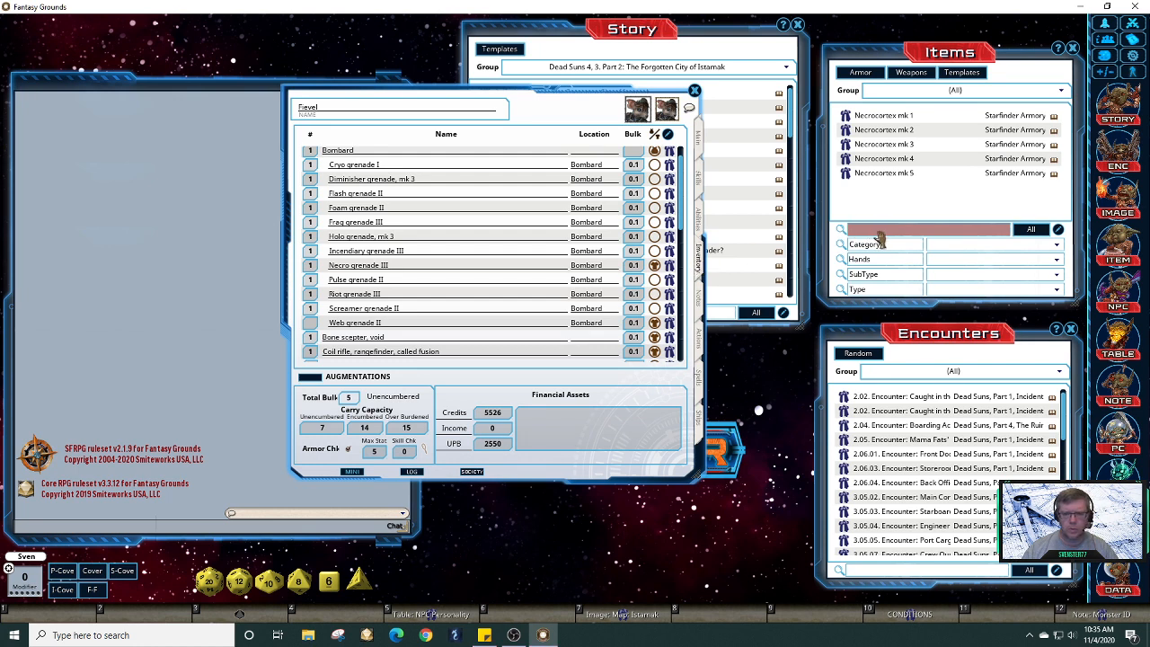
type("ne")
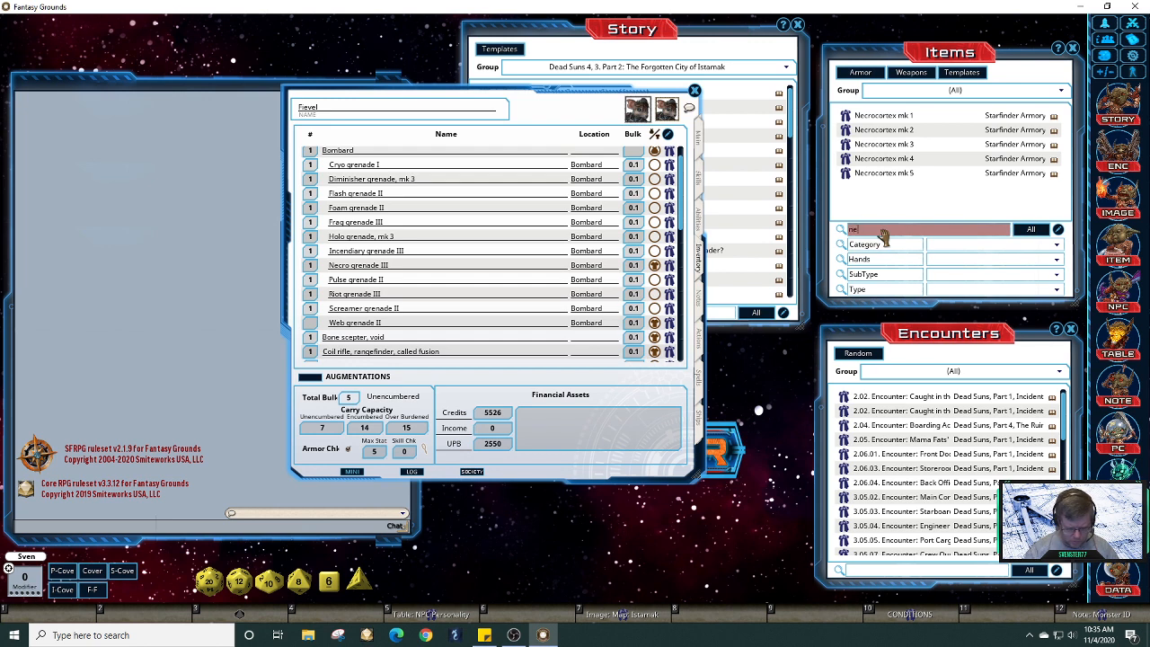
type("cro gre")
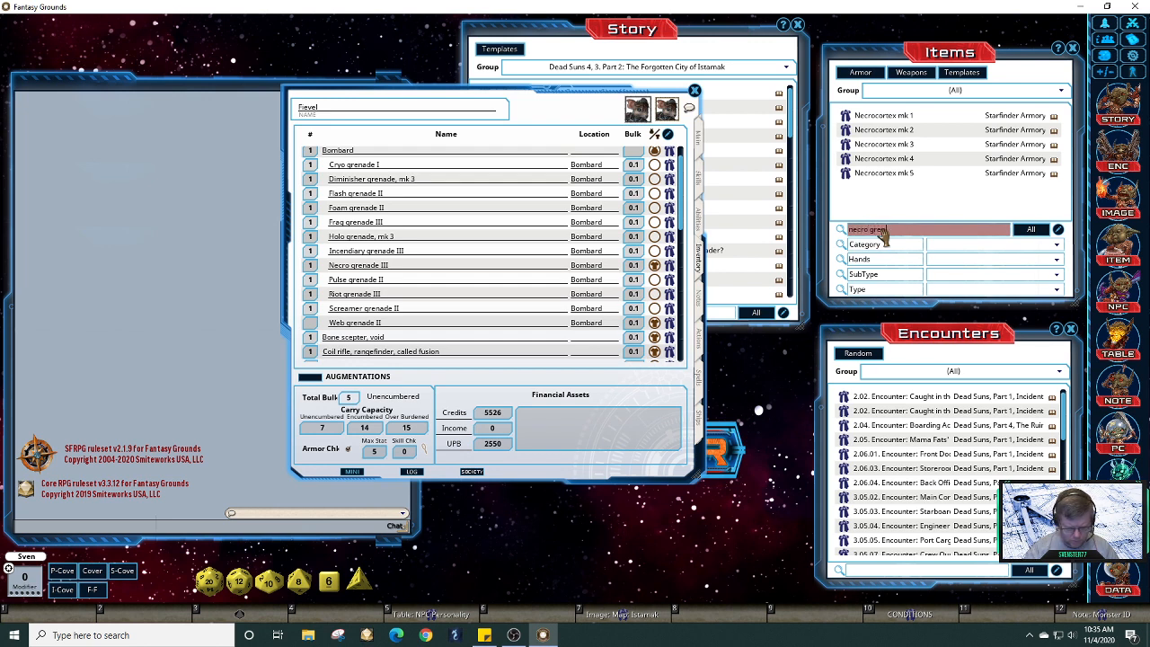
type("nade")
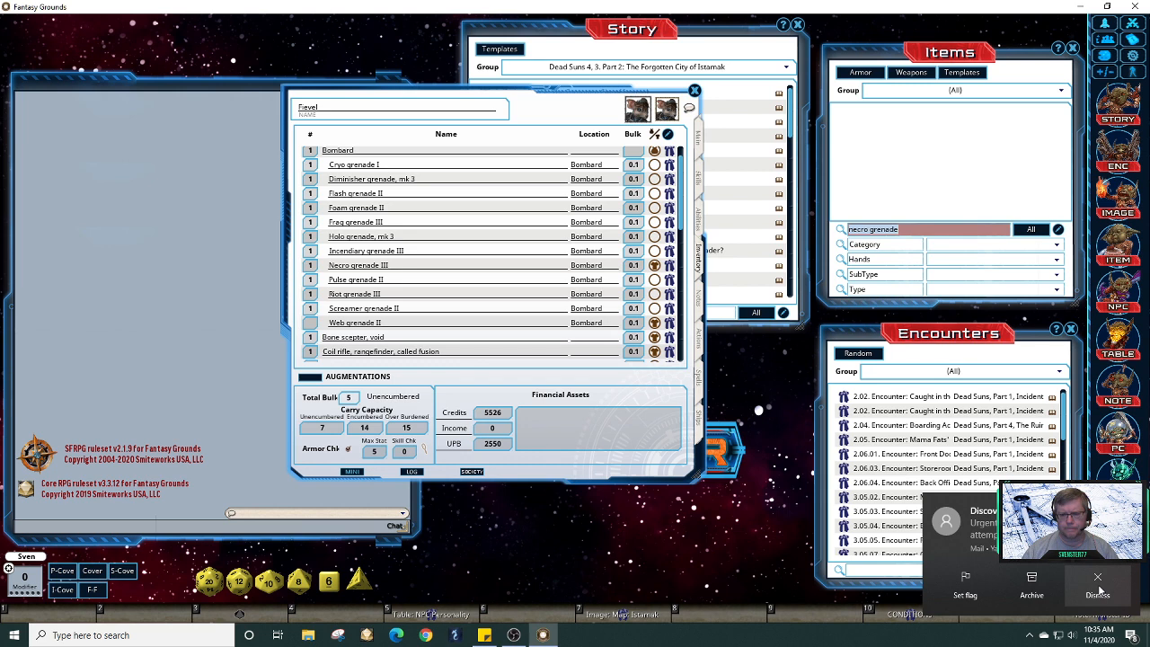
left_click(1099, 589)
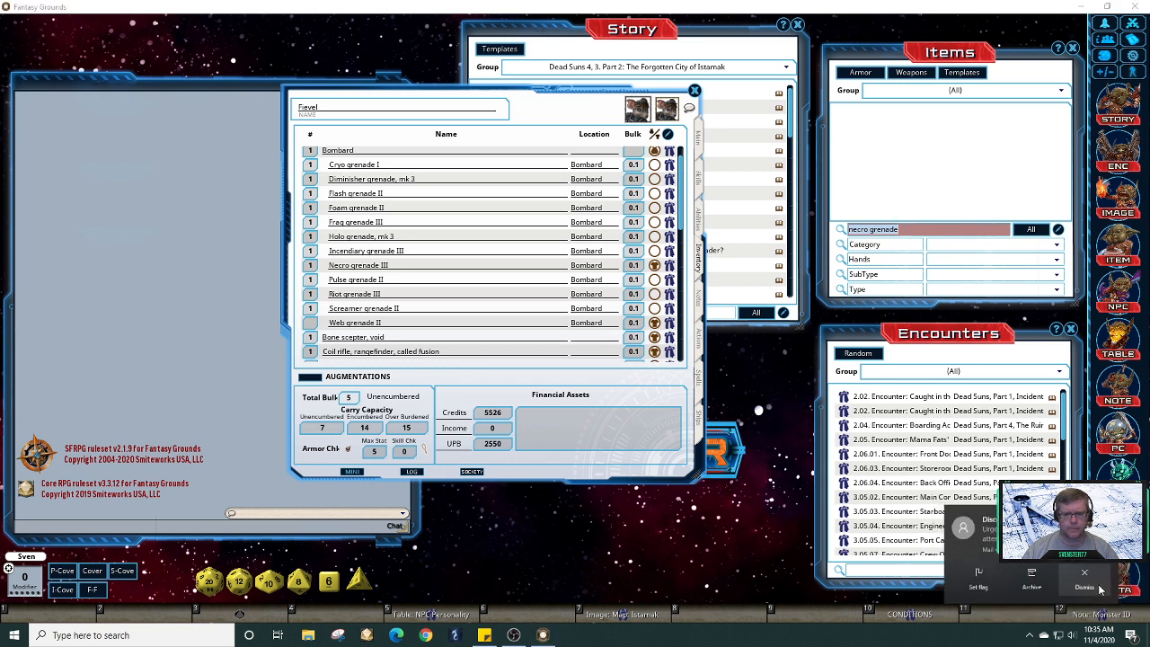
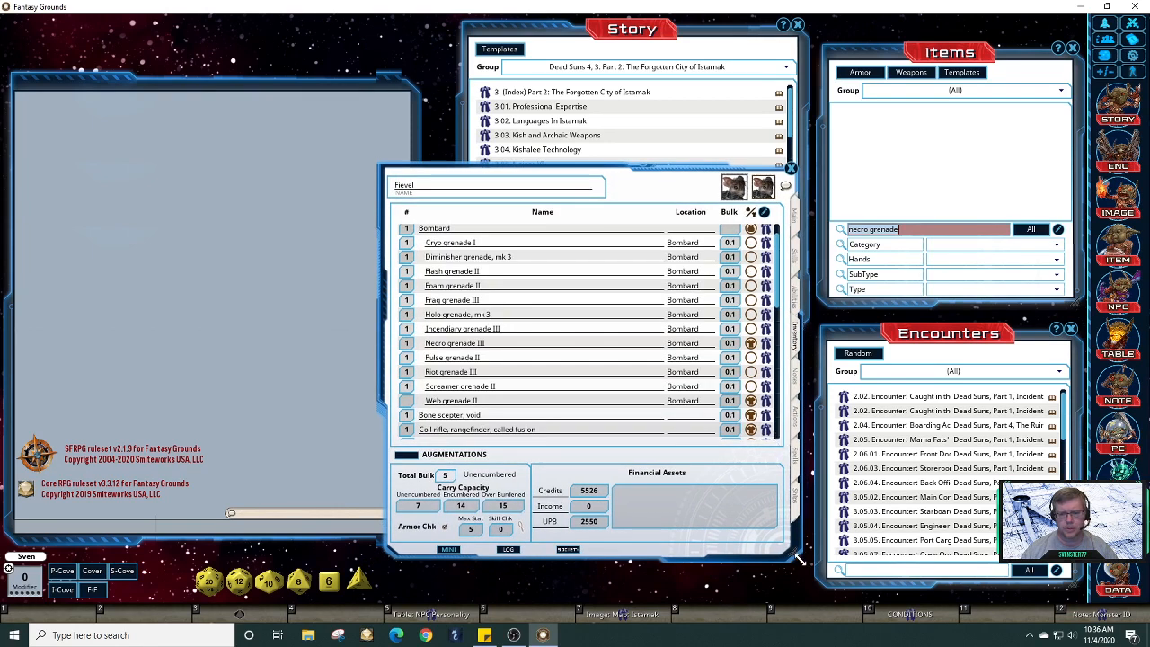
Step: Narrow Fievel's character sheet slightly and move it so that it overlaps the chat window
left_click_drag(798, 559, 769, 566)
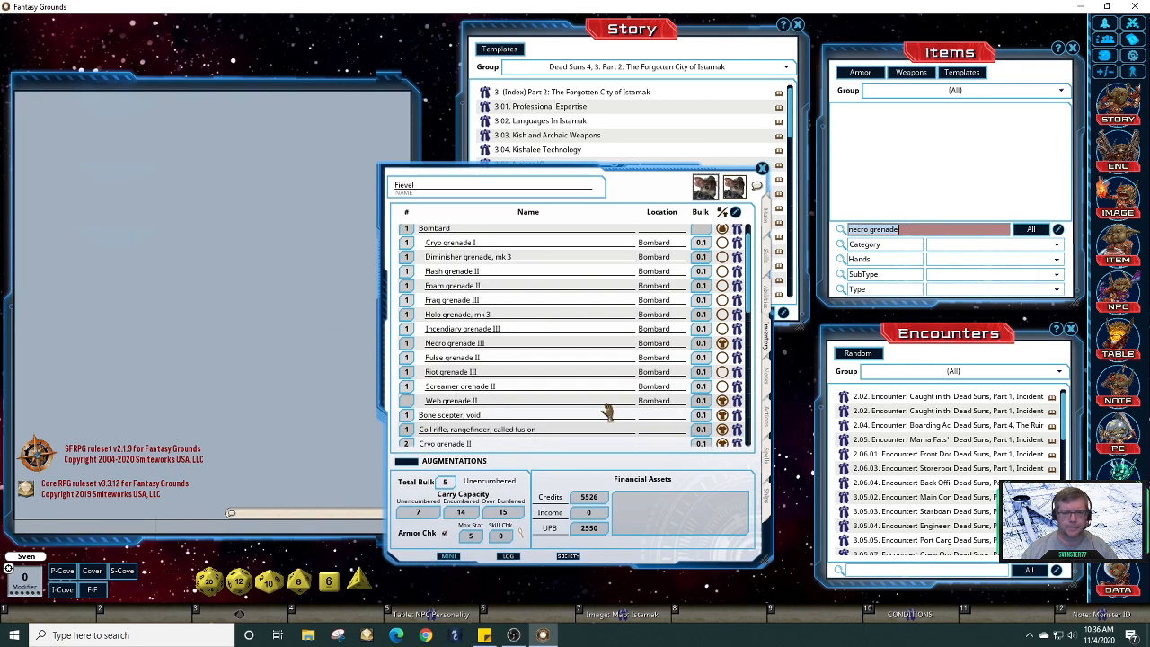
left_click_drag(580, 183, 358, 93)
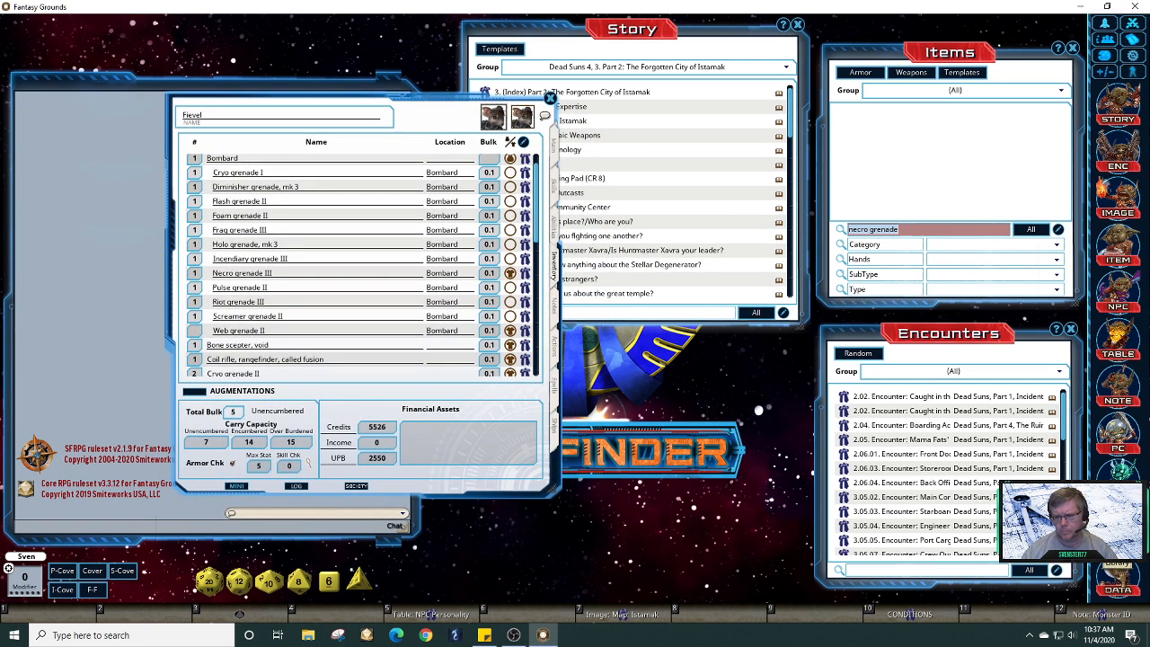
Step: Open the Library, look through its module list and bring up the Data Module Activation window
left_click(1115, 572)
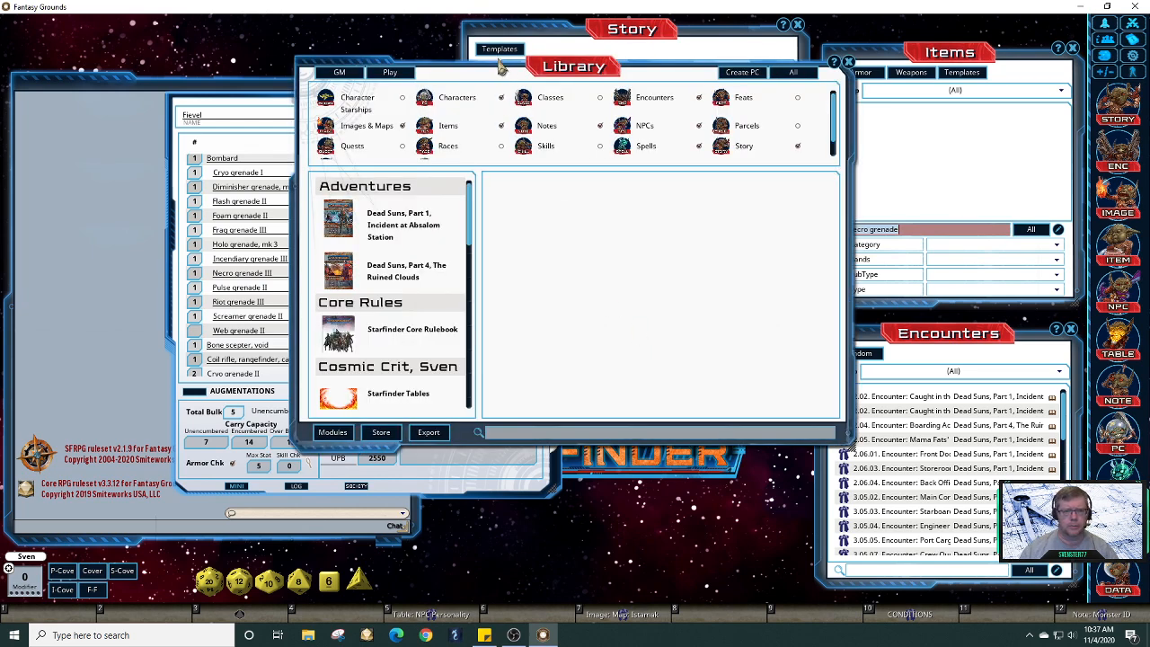
left_click_drag(545, 73, 565, 145)
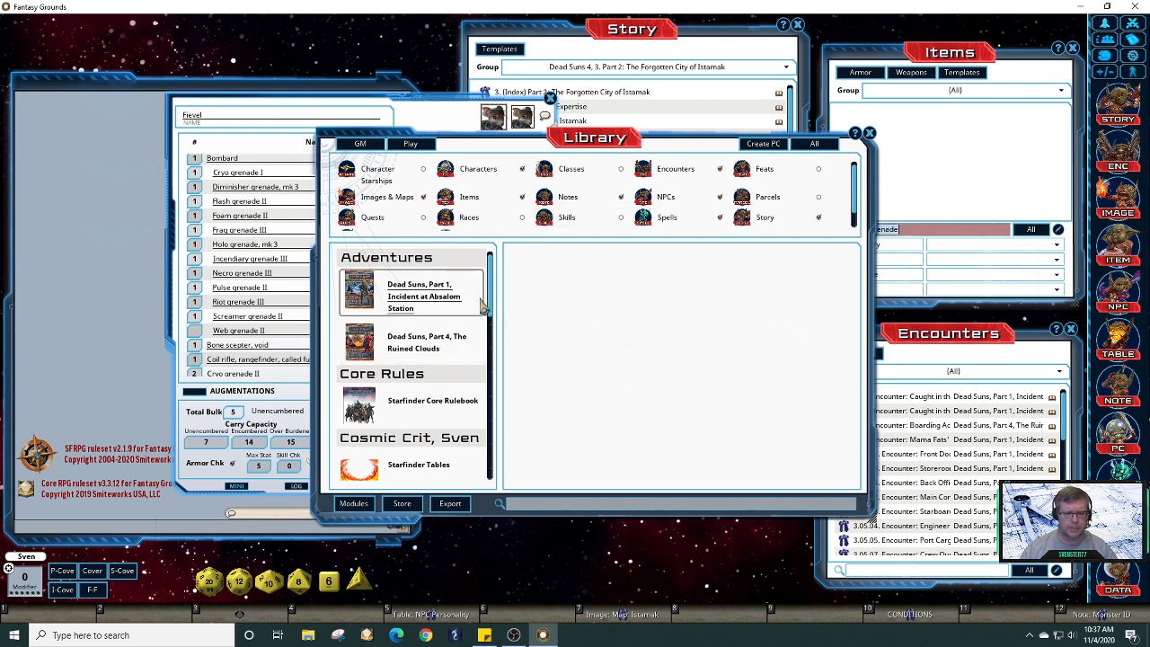
left_click_drag(492, 281, 491, 480)
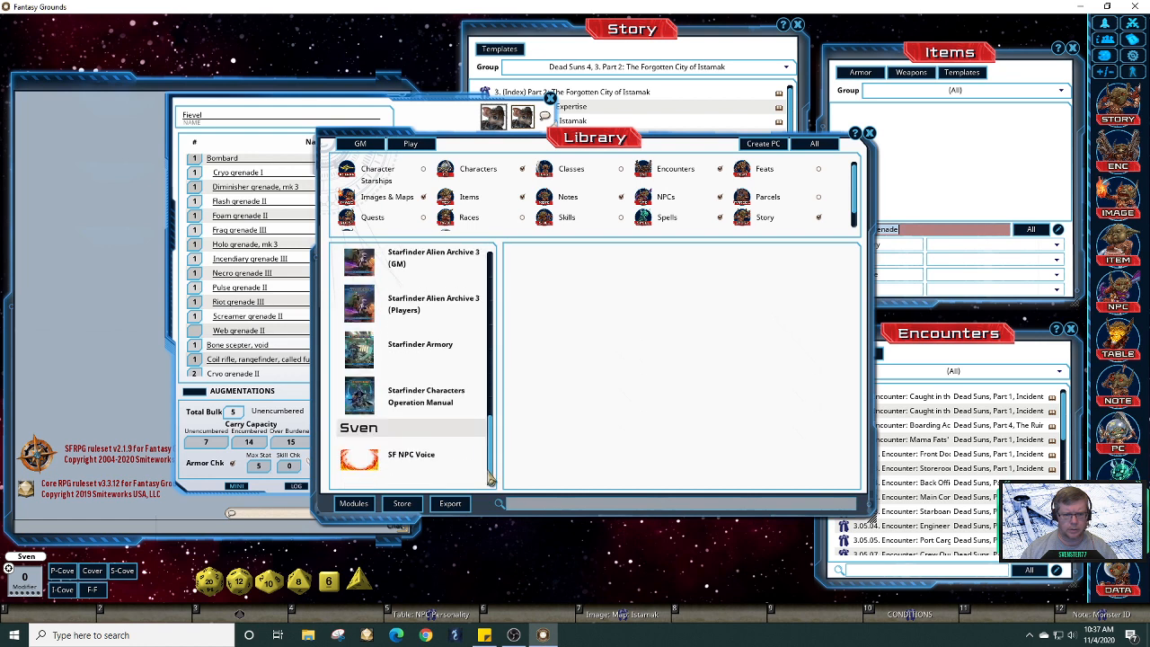
left_click(353, 505)
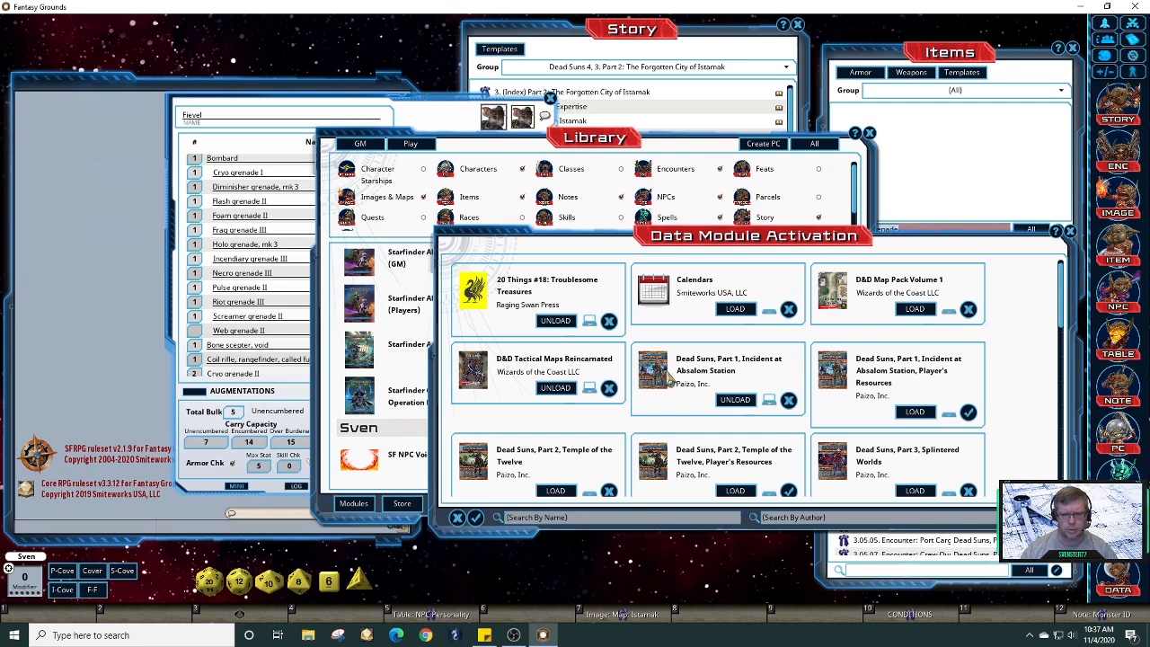
Step: Enlarge the Data Module Activation window to four modules per row, review the modules, and move Fievel's sheet over the chat window
left_click_drag(771, 237, 503, 89)
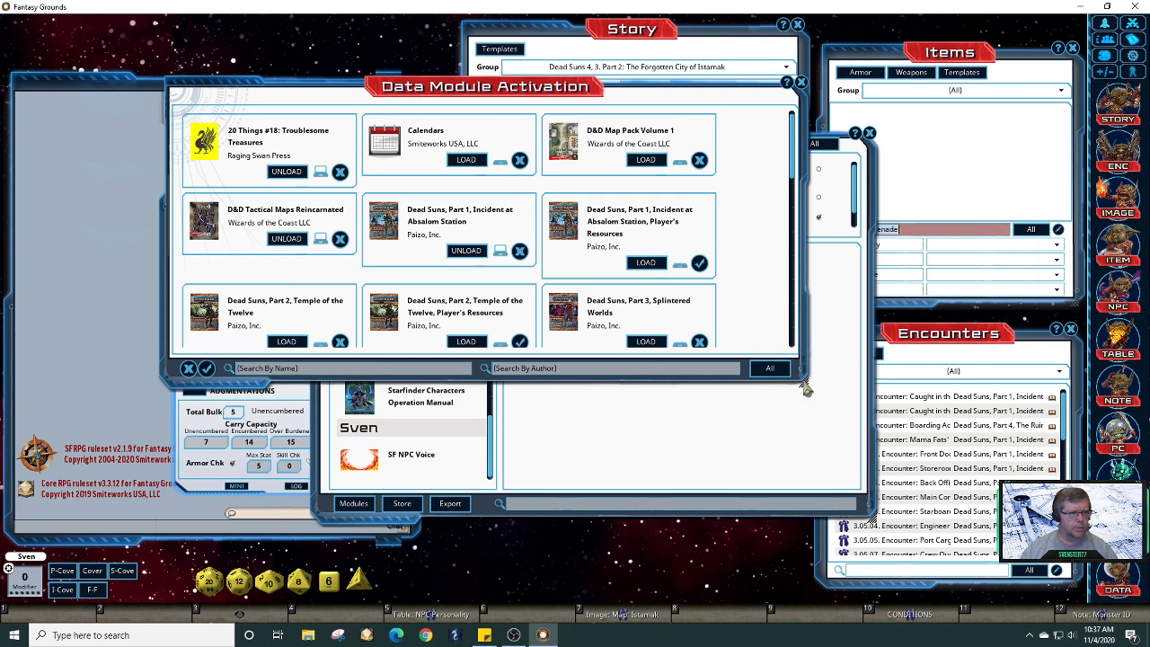
left_click_drag(805, 389, 929, 550)
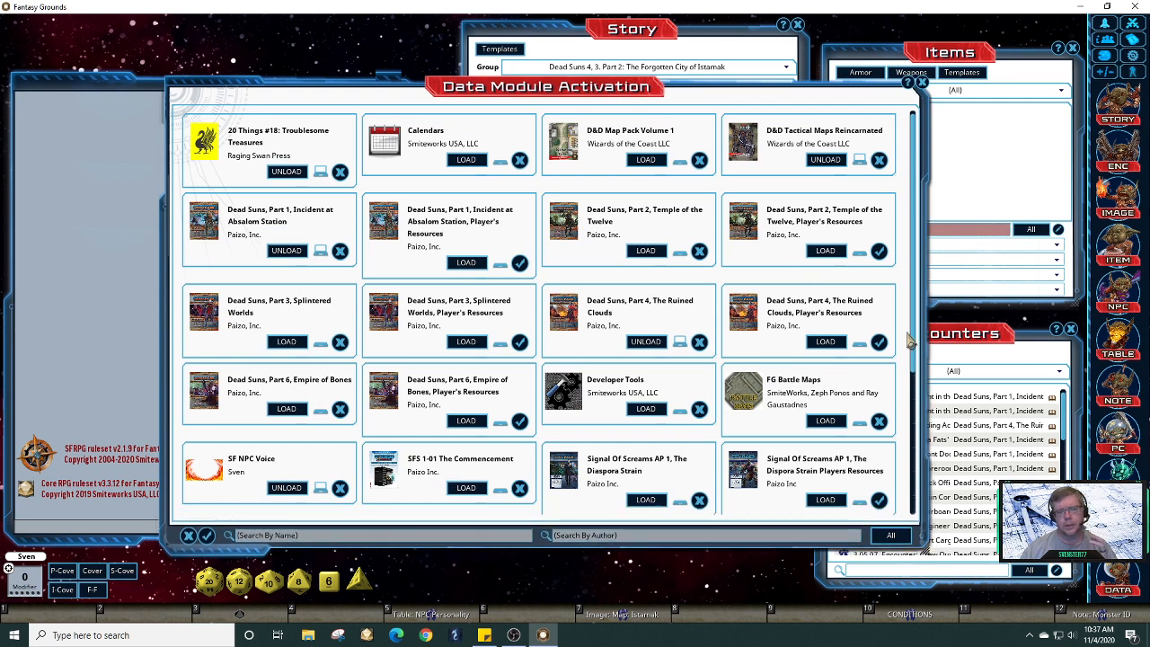
left_click_drag(913, 301, 923, 459)
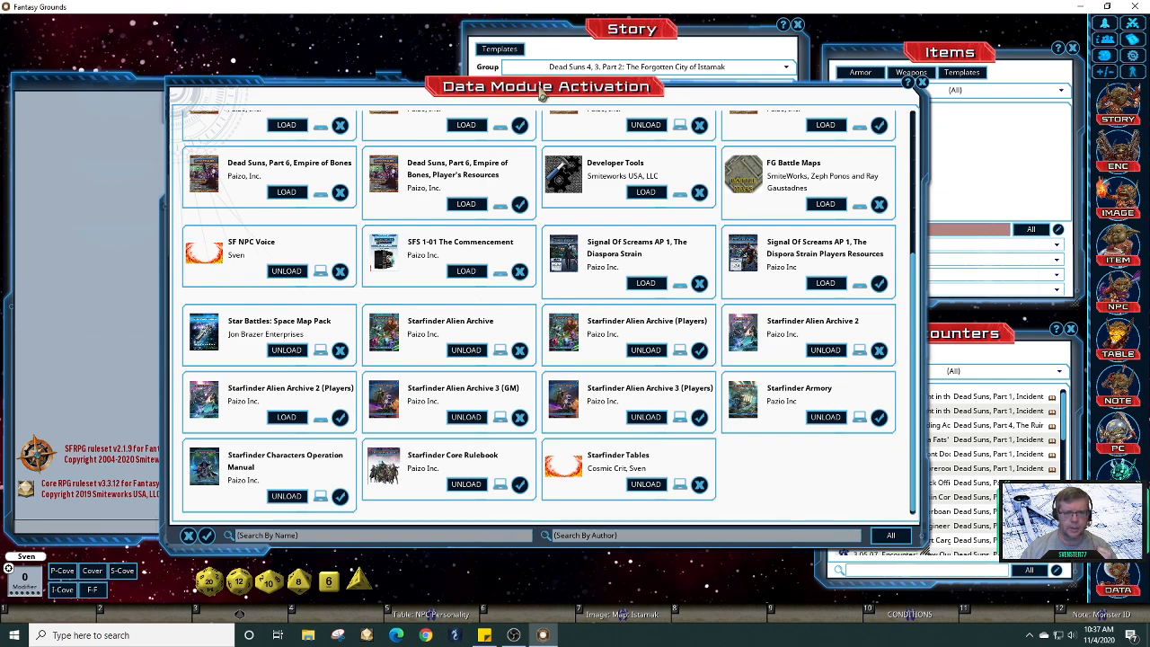
left_click_drag(524, 90, 664, 123)
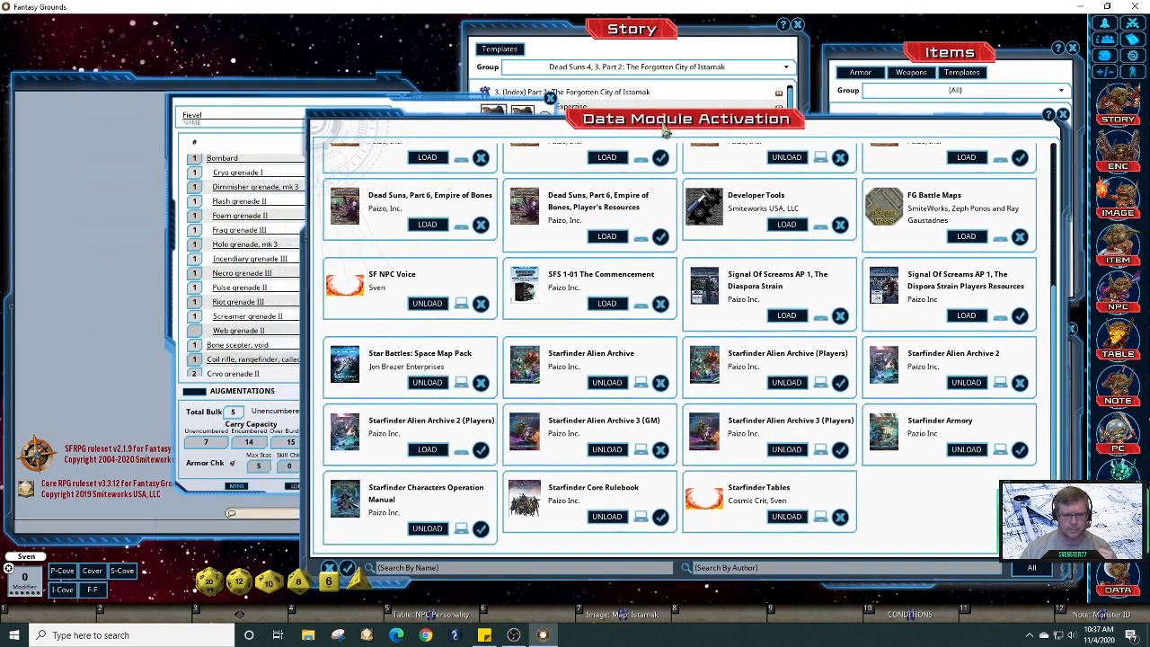
left_click_drag(413, 103, 263, 32)
left_click(592, 122)
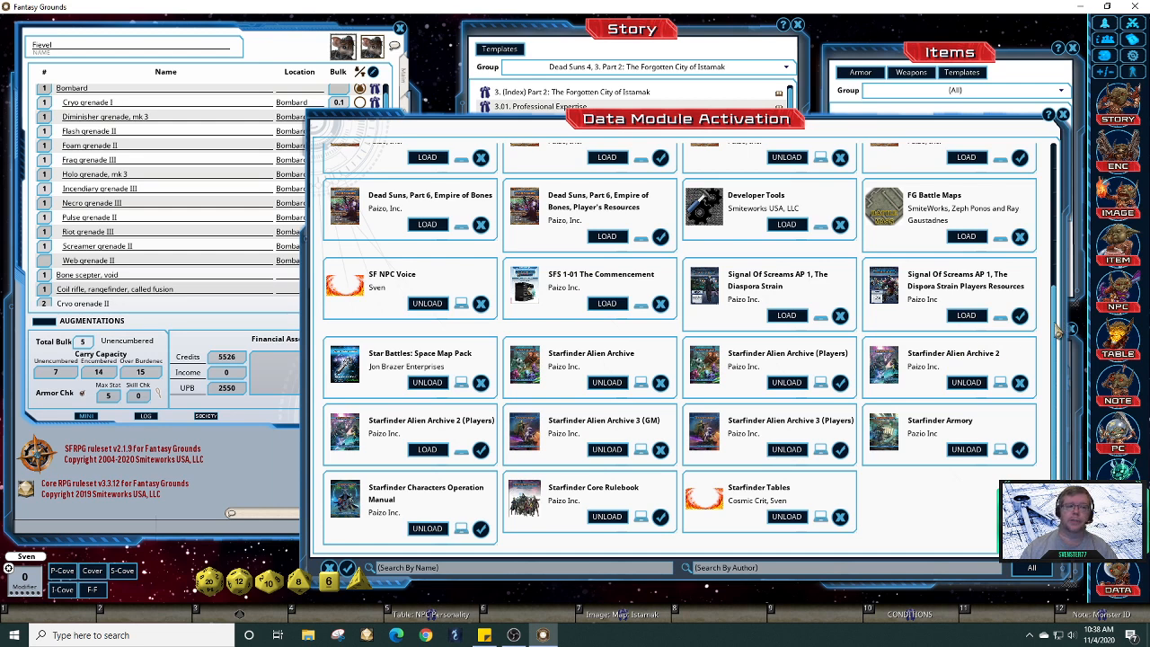
Step: Load the modules Starfinder Alien Archive 2 (Players), Signal Of Screams AP 1, Dead Suns Part 3, Splintered Worlds, and Dead Suns Part 2, Temple of the Twelve
left_click(430, 451)
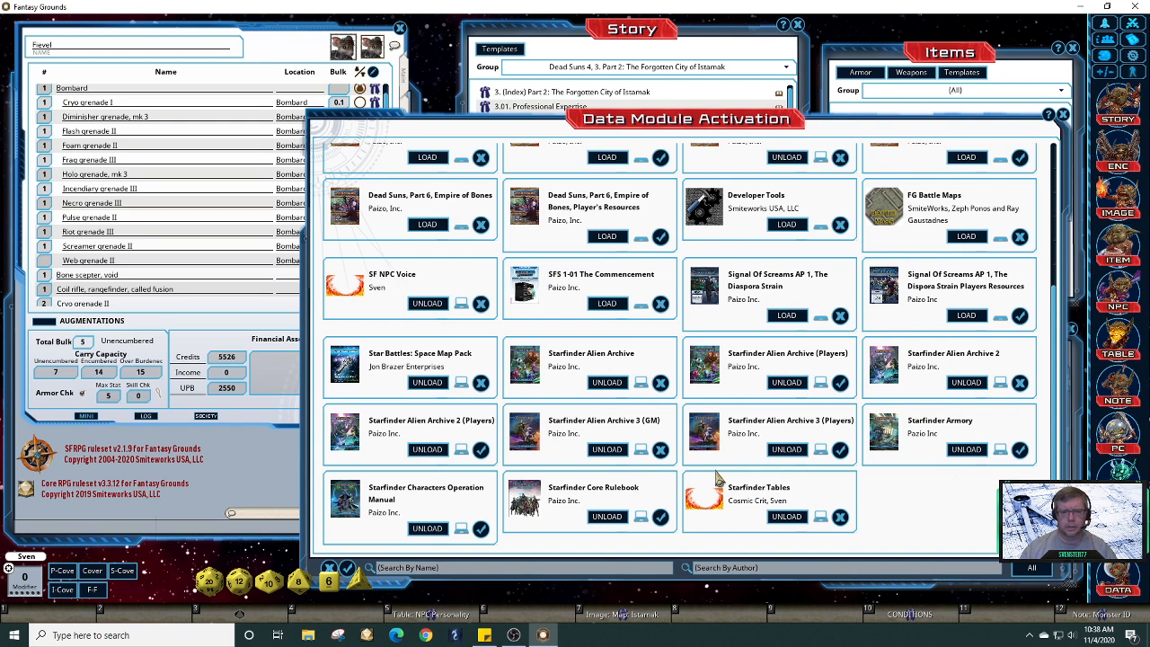
left_click(787, 315)
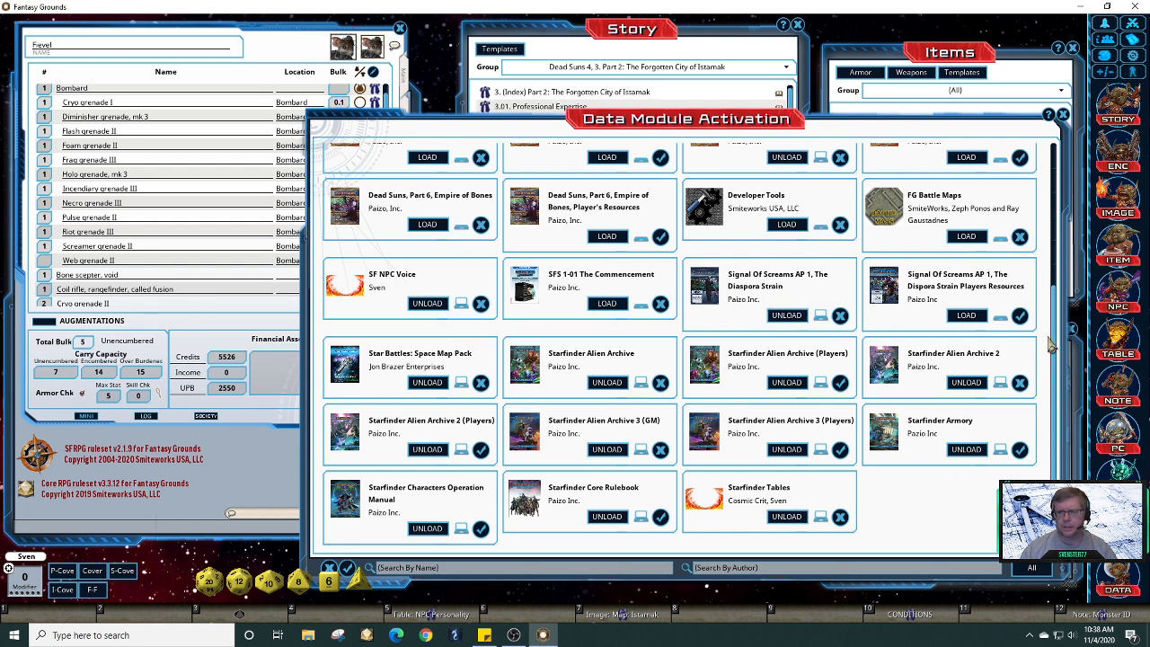
left_click_drag(1059, 355, 1075, 206)
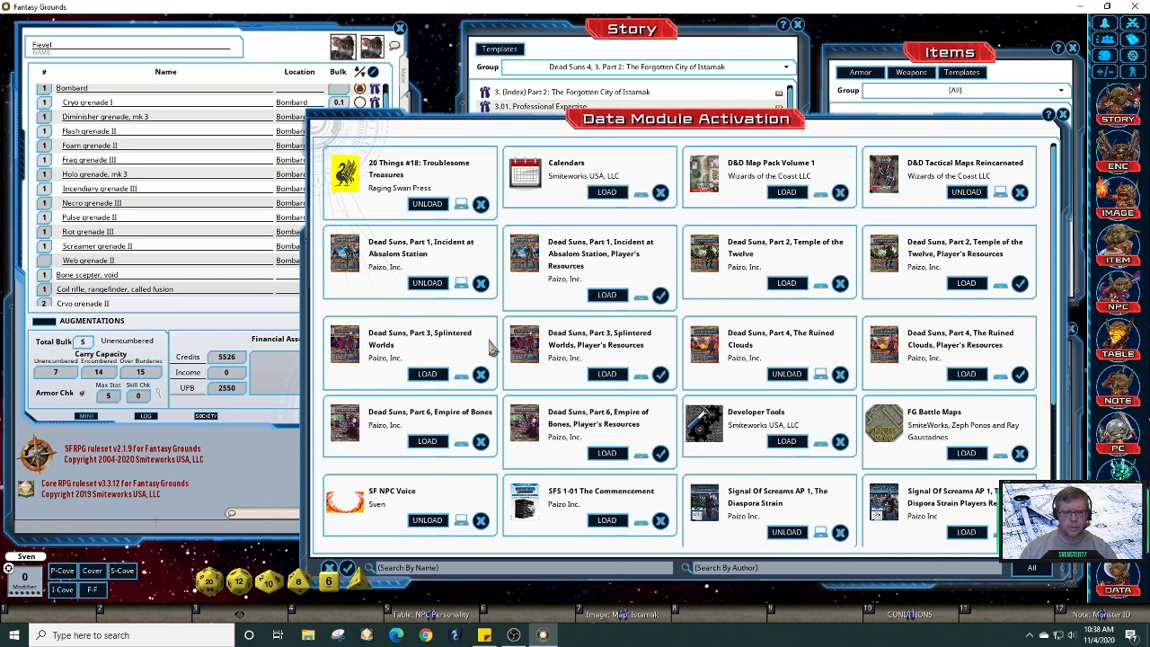
left_click(429, 374)
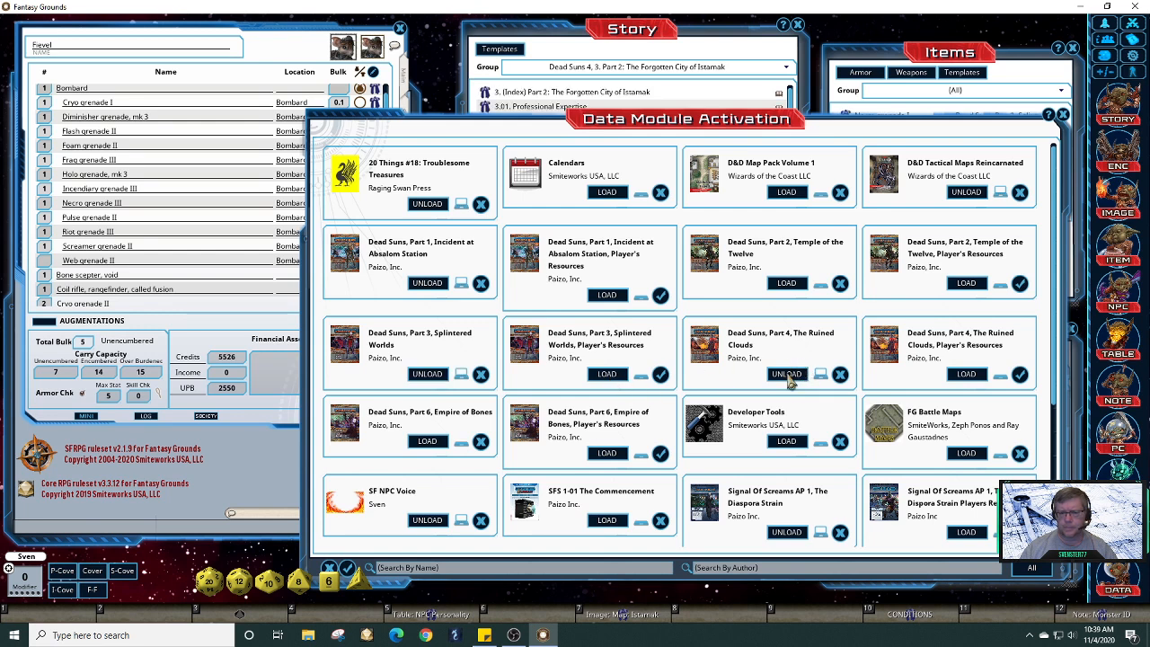
left_click(787, 283)
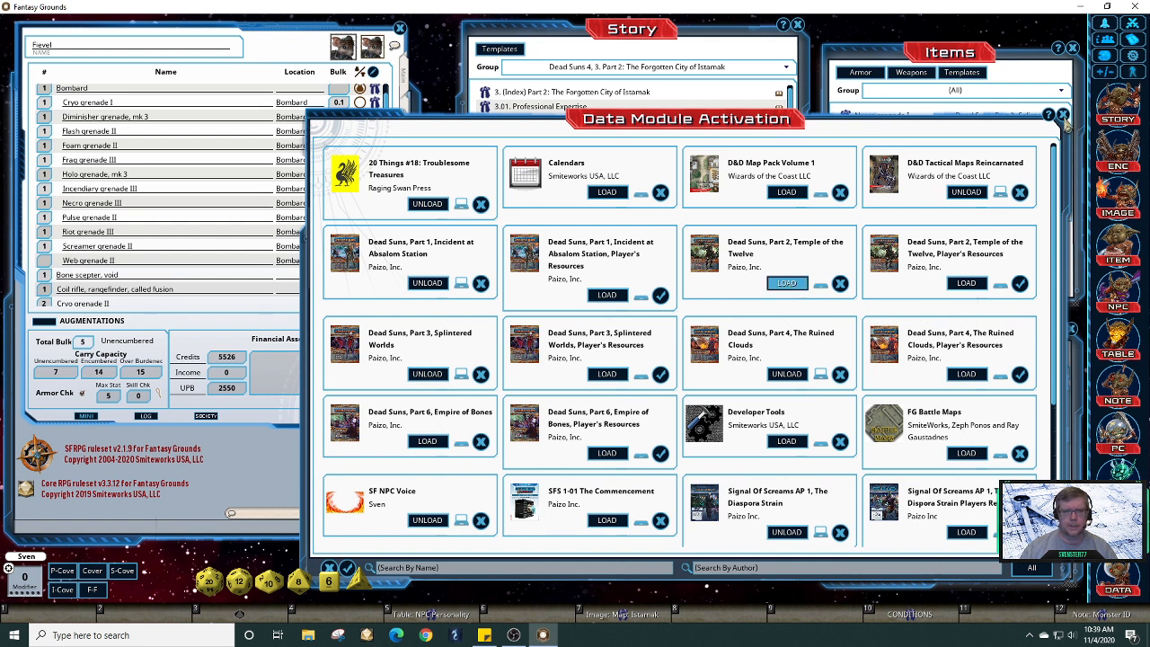
Step: Bring Fievel's sheet to the front, dismiss the portrait selection and close the Data Module Activation window
left_click(361, 52)
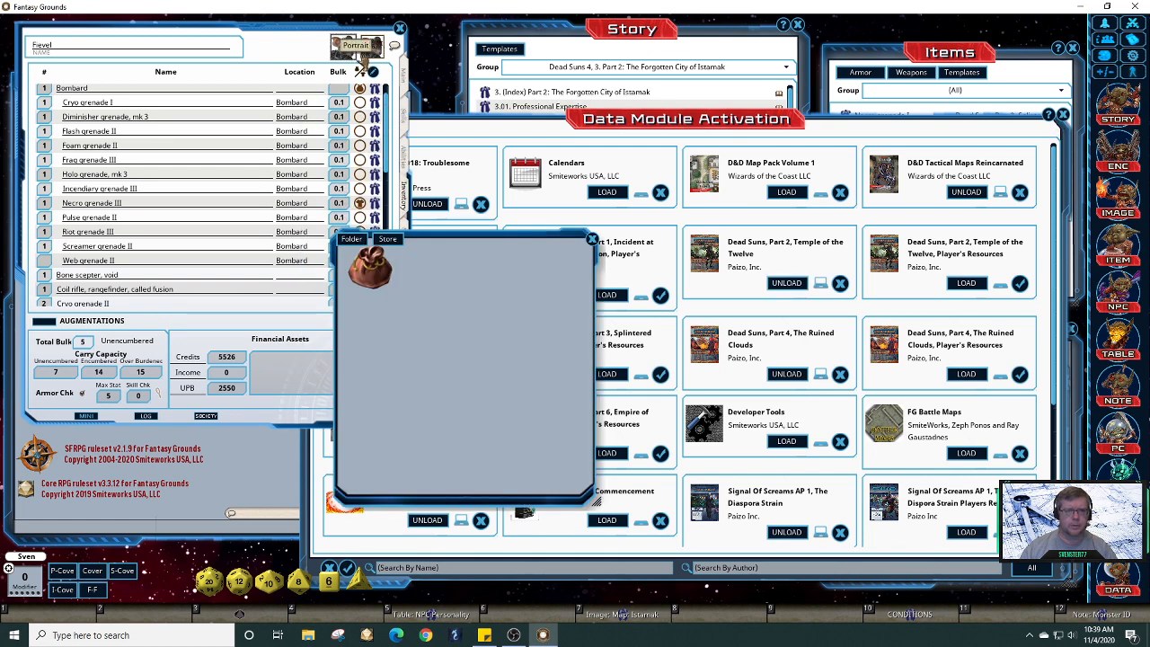
left_click(592, 240)
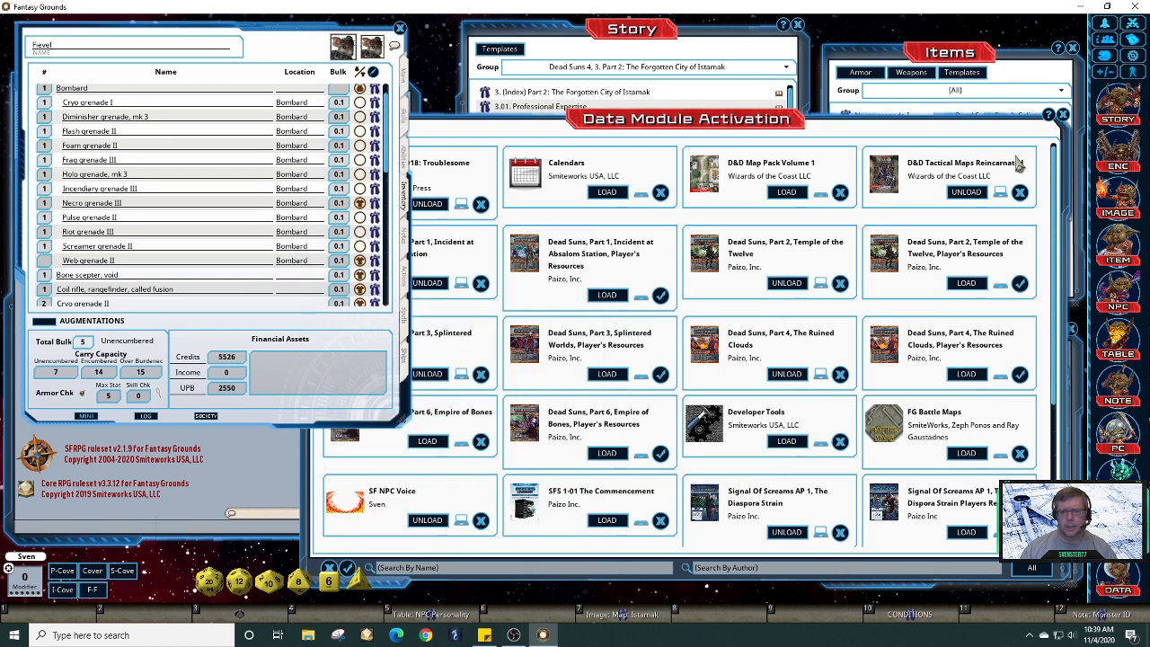
left_click(1062, 115)
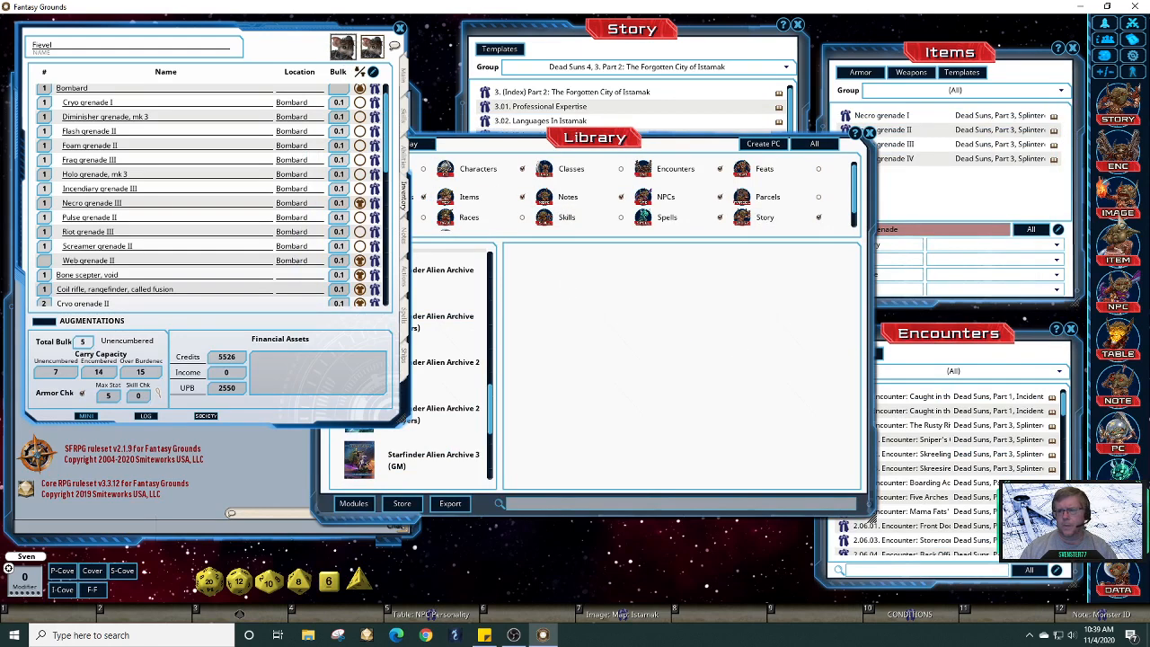
Step: Open the Images & Maps list, make it taller and search it for "ysoki"
left_click(1122, 209)
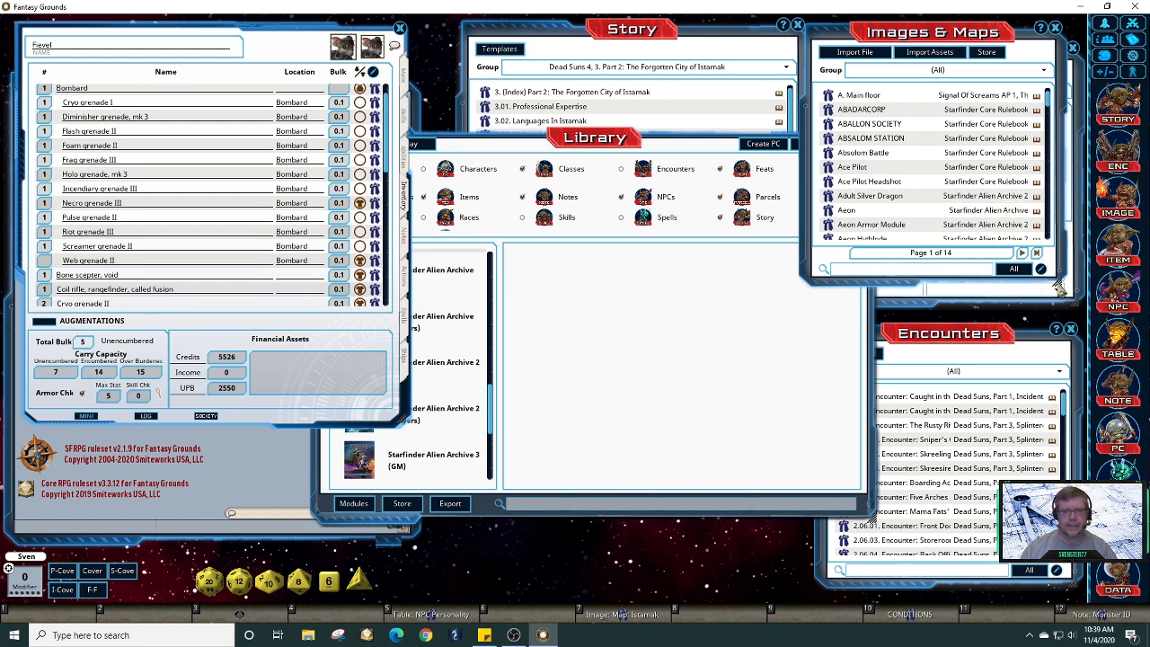
left_click_drag(1059, 285, 977, 412)
left_click(891, 403)
type("y")
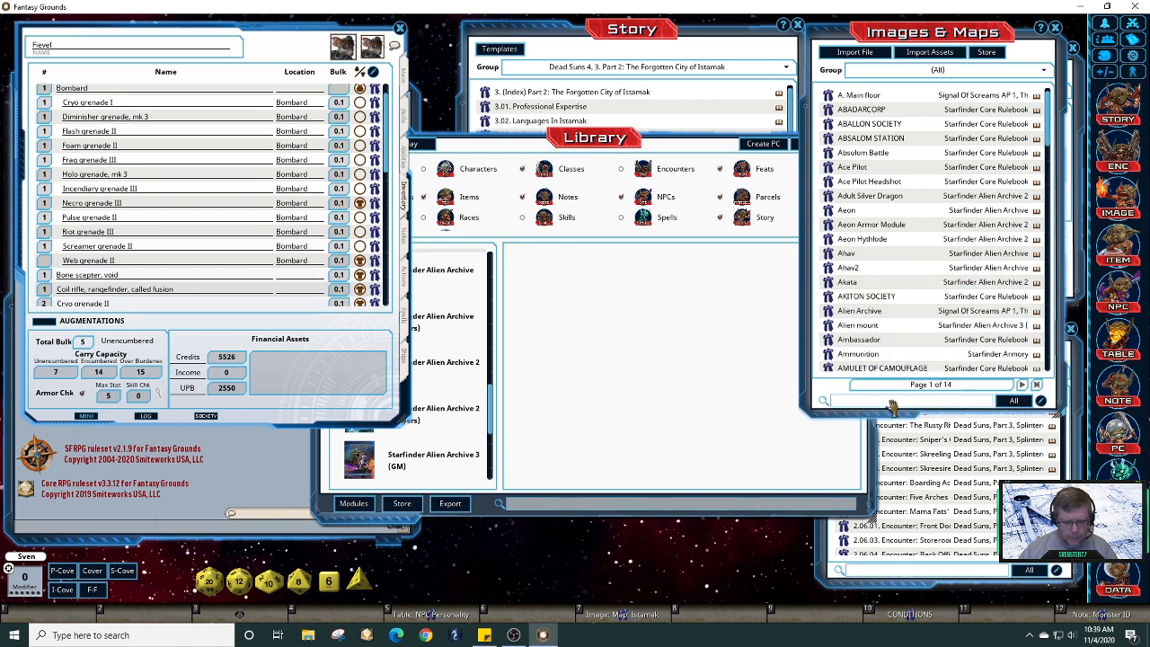
type("soki")
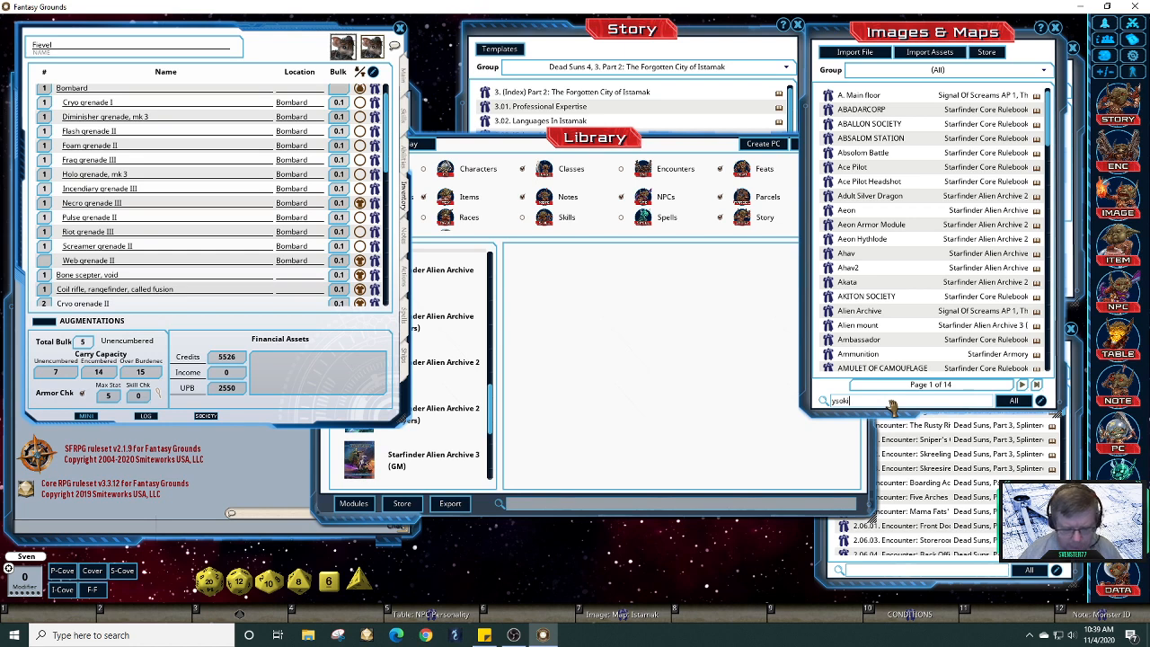
key("Return")
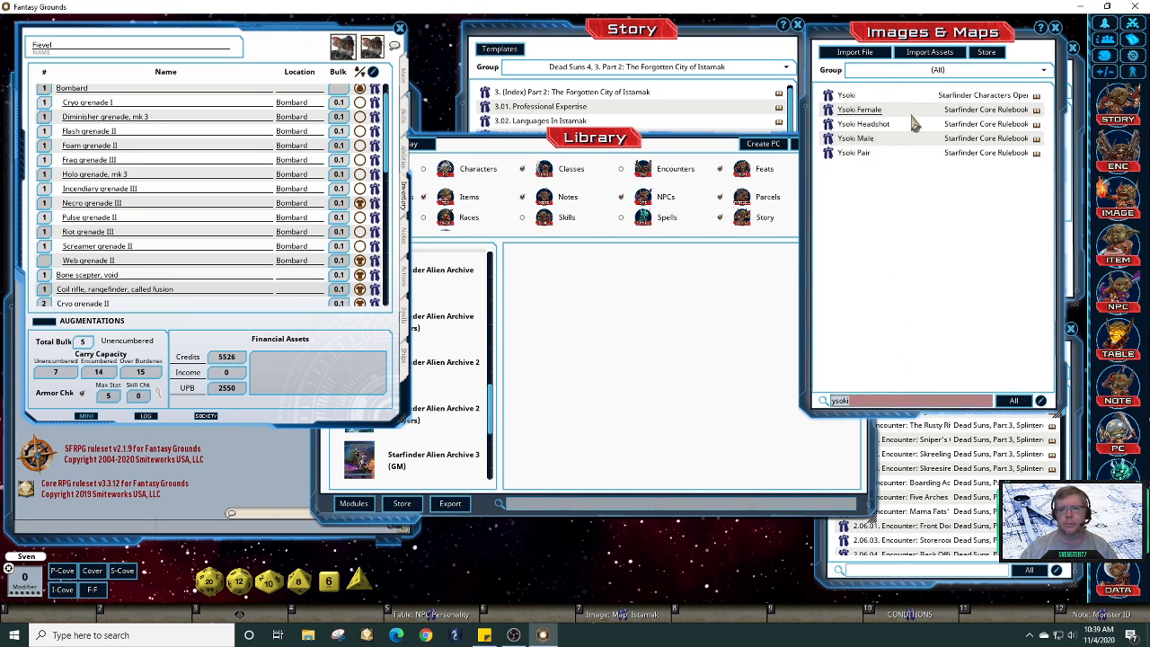
Step: View the Ysoki Male and Ysoki Pair images, and close them along with the Images & Maps list and the Library
left_click(827, 138)
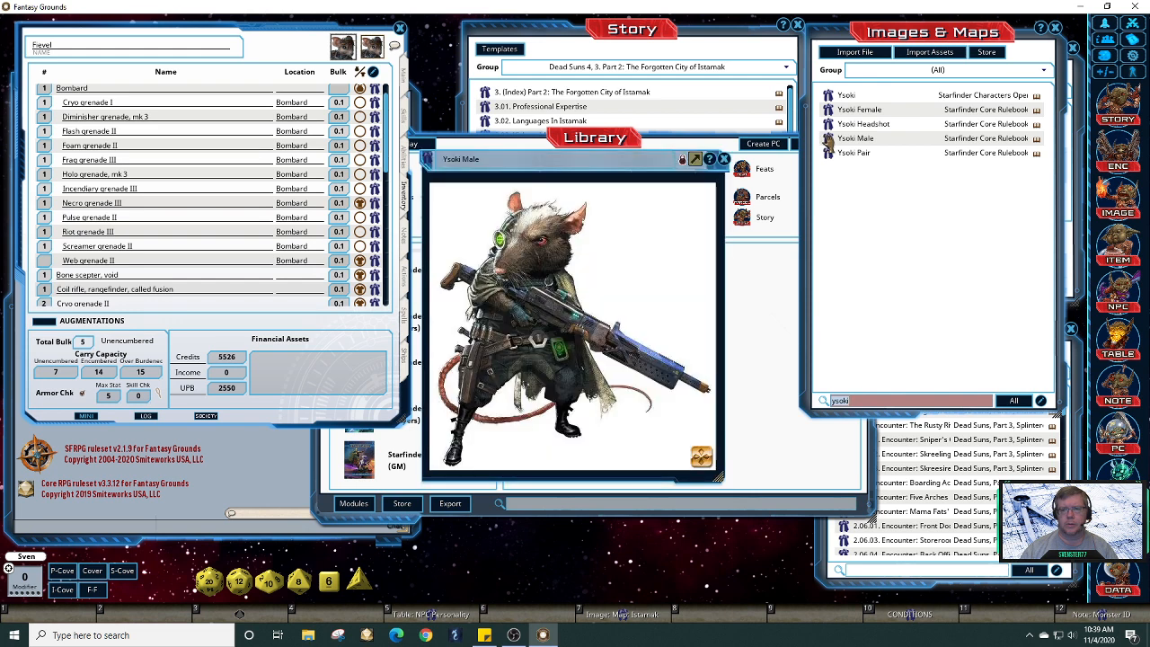
left_click(827, 153)
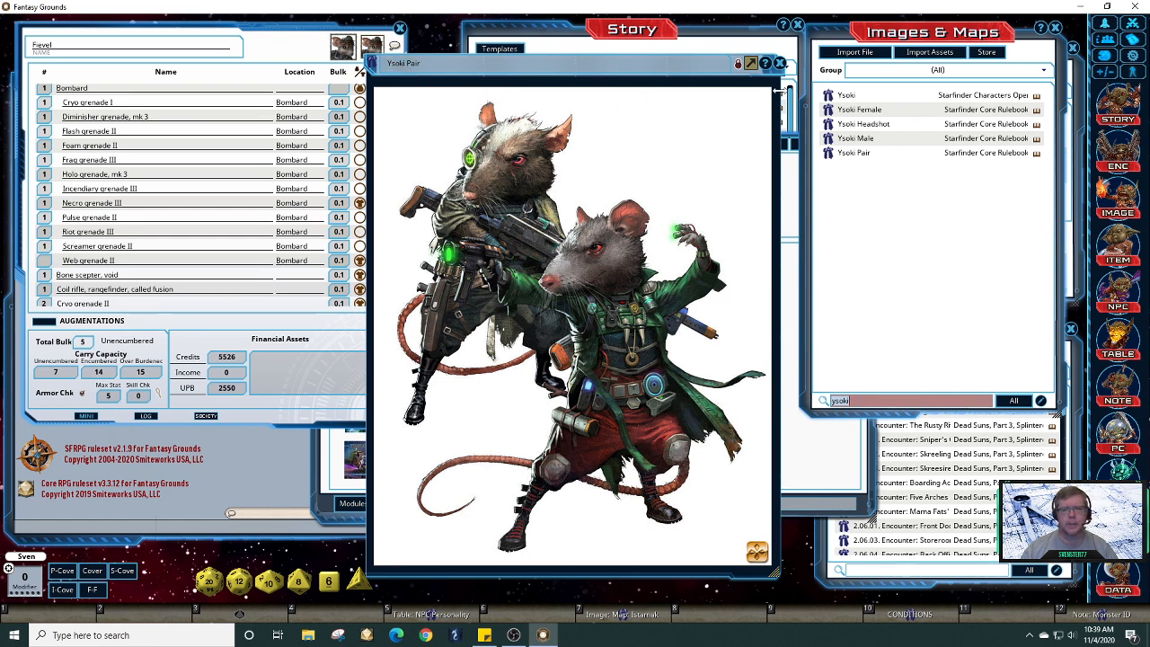
left_click(781, 64)
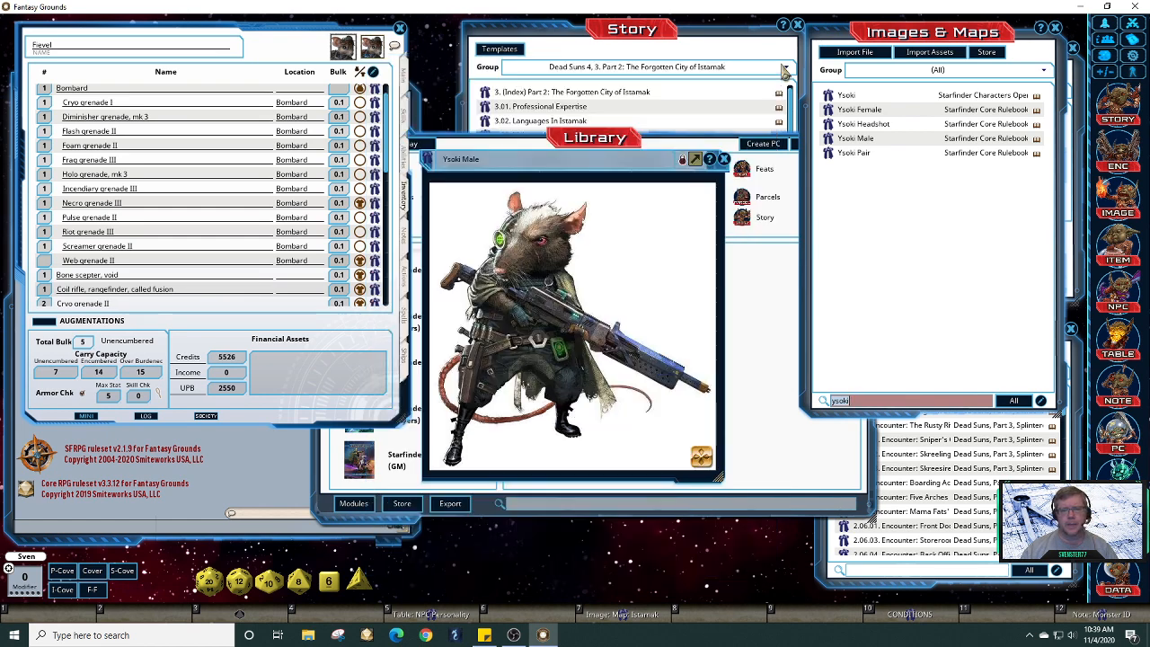
left_click(723, 159)
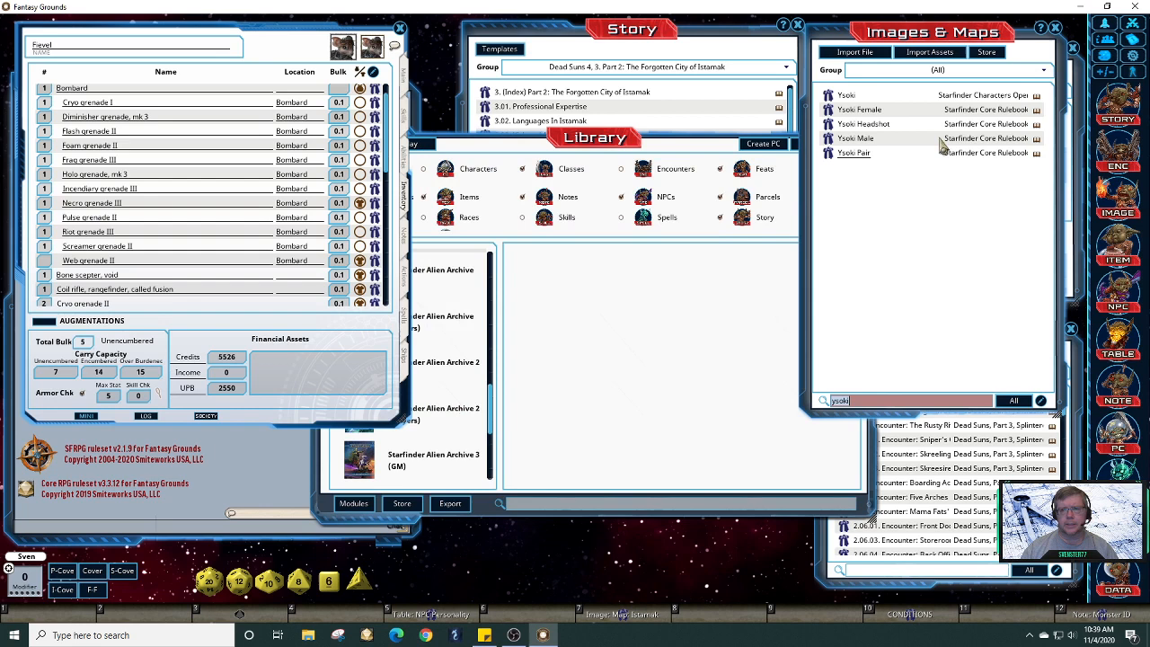
left_click(1054, 27)
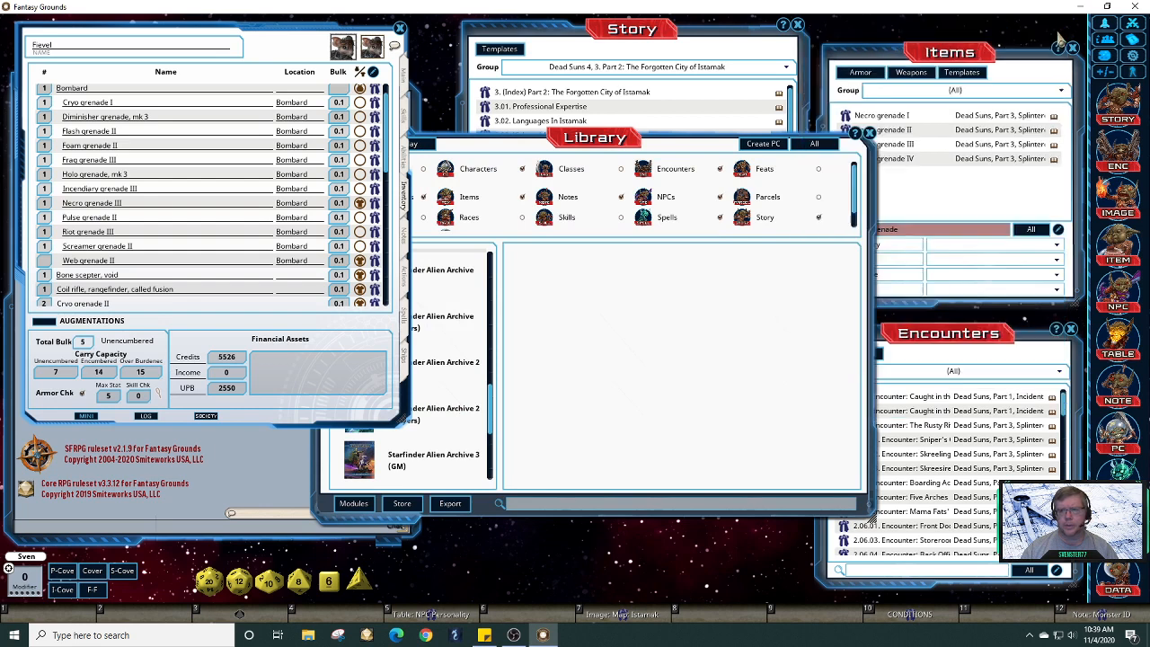
left_click(869, 133)
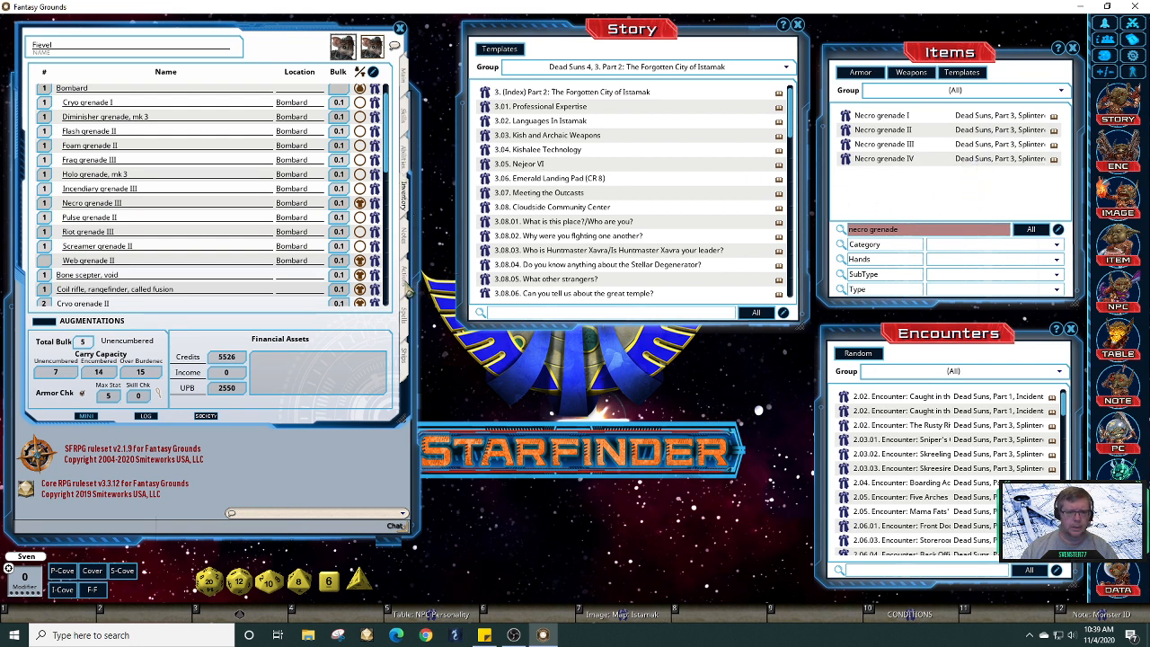
Step: Review the weapons in Fievel's actions and return to the inventory
left_click(405, 284)
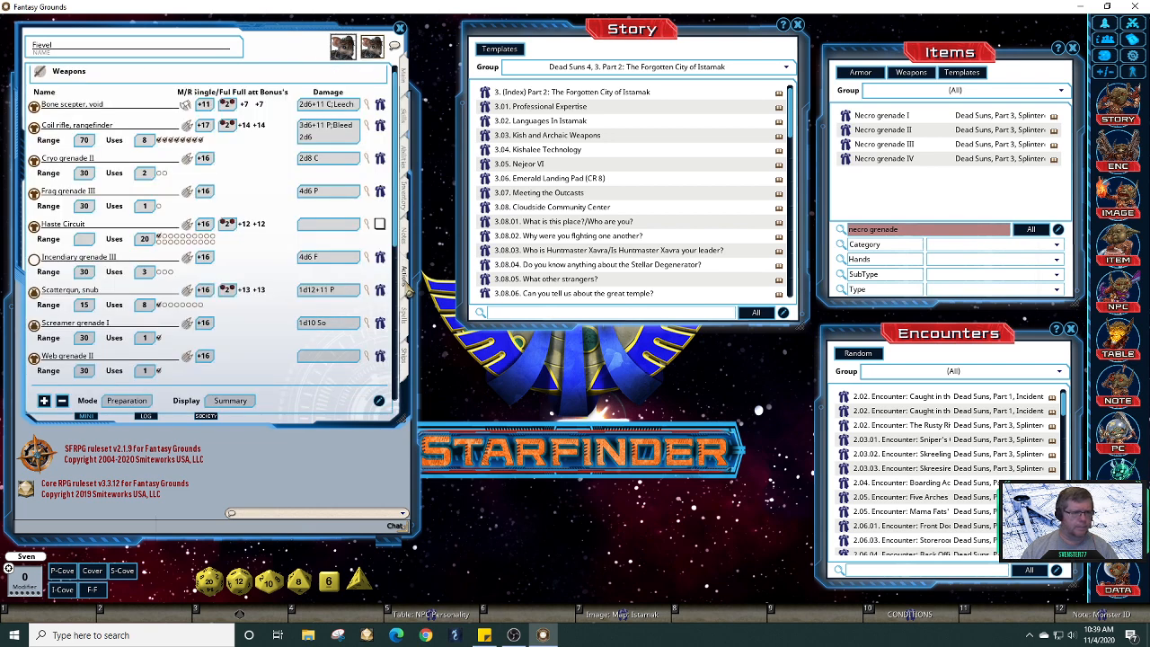
scroll(400, 260, "down", 3)
scroll(395, 260, "down", 1)
left_click(405, 191)
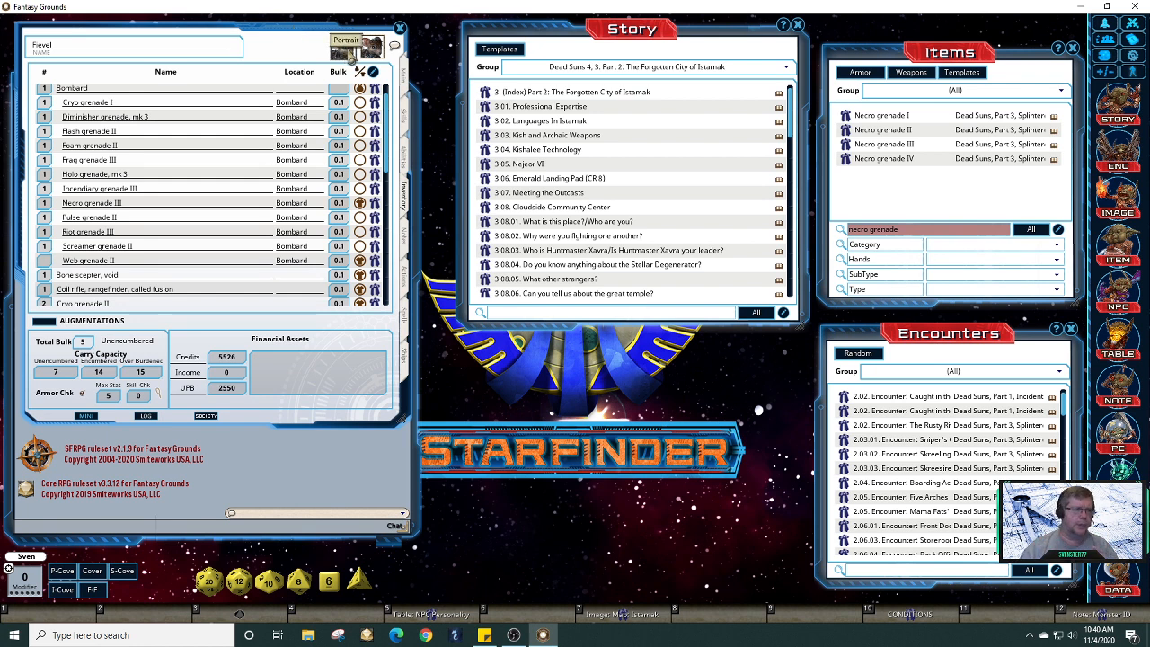
Step: Move Fievel's sheet toward the middle of the desktop and delete the Necro grenade III stored in the Bombard from the inventory
left_click_drag(287, 33, 486, 142)
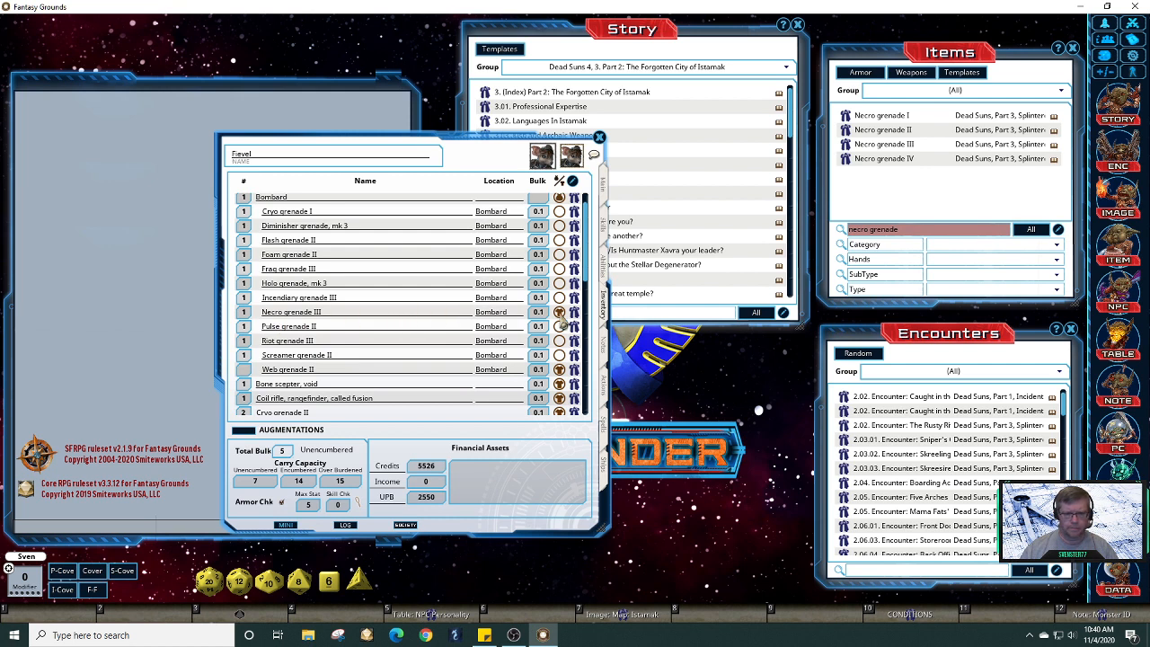
left_click(573, 180)
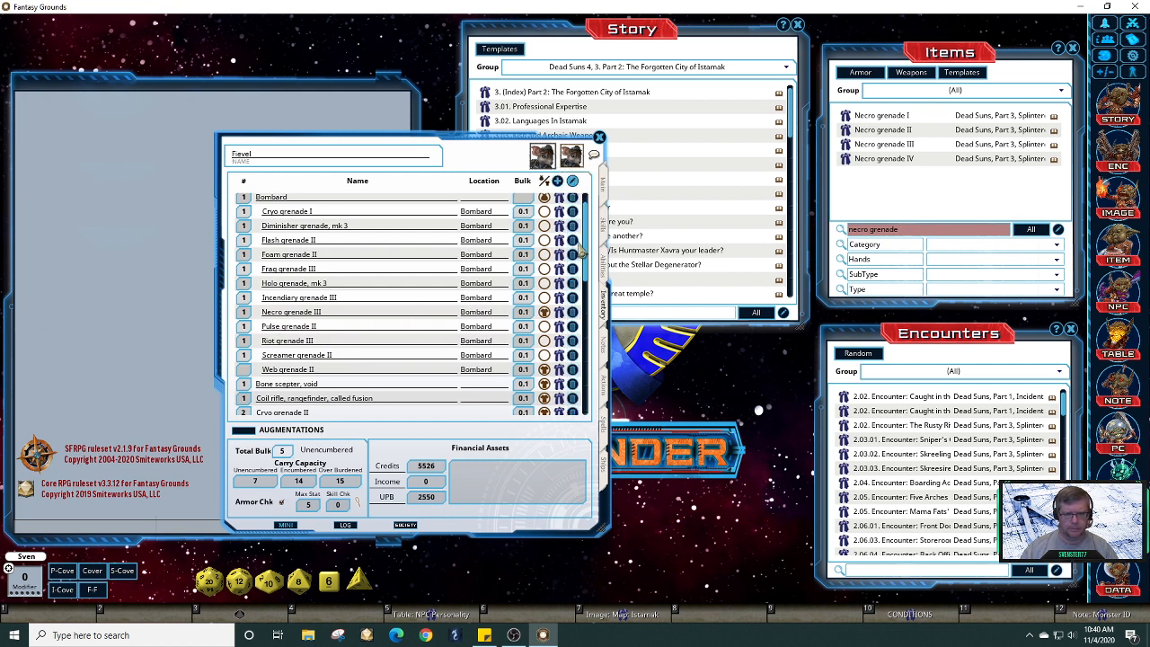
left_click(572, 313)
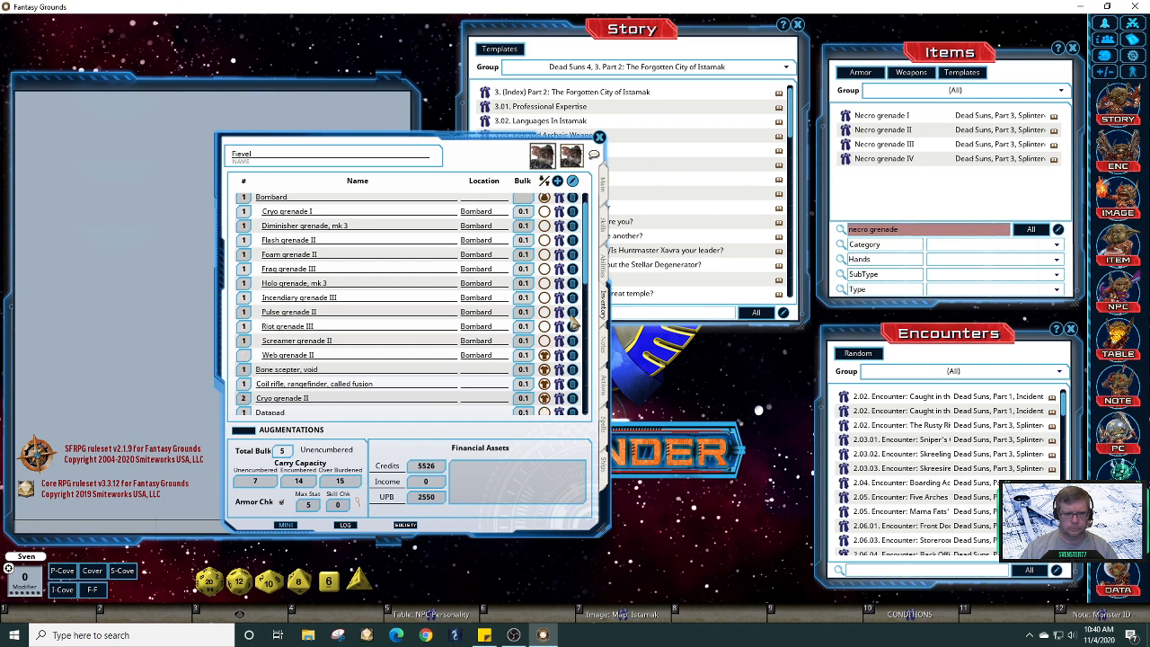
Step: Add Necro grenade III from the Items list to Fievel's inventory and set its location to Bombard
left_click_drag(847, 153, 441, 332)
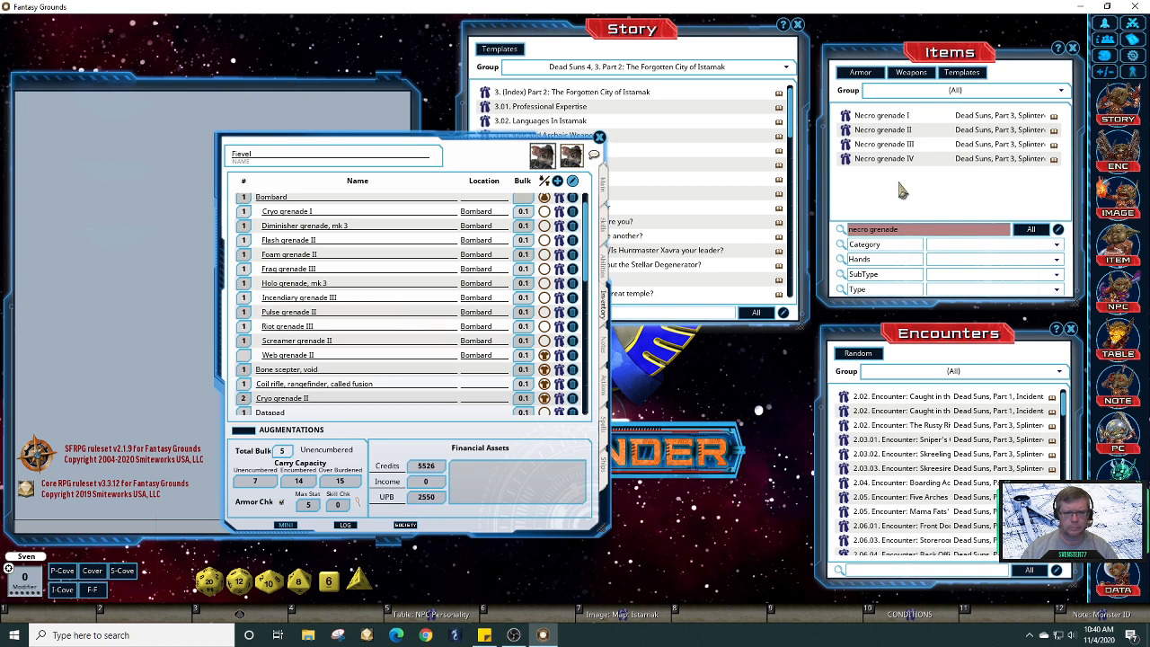
left_click_drag(849, 133, 588, 327)
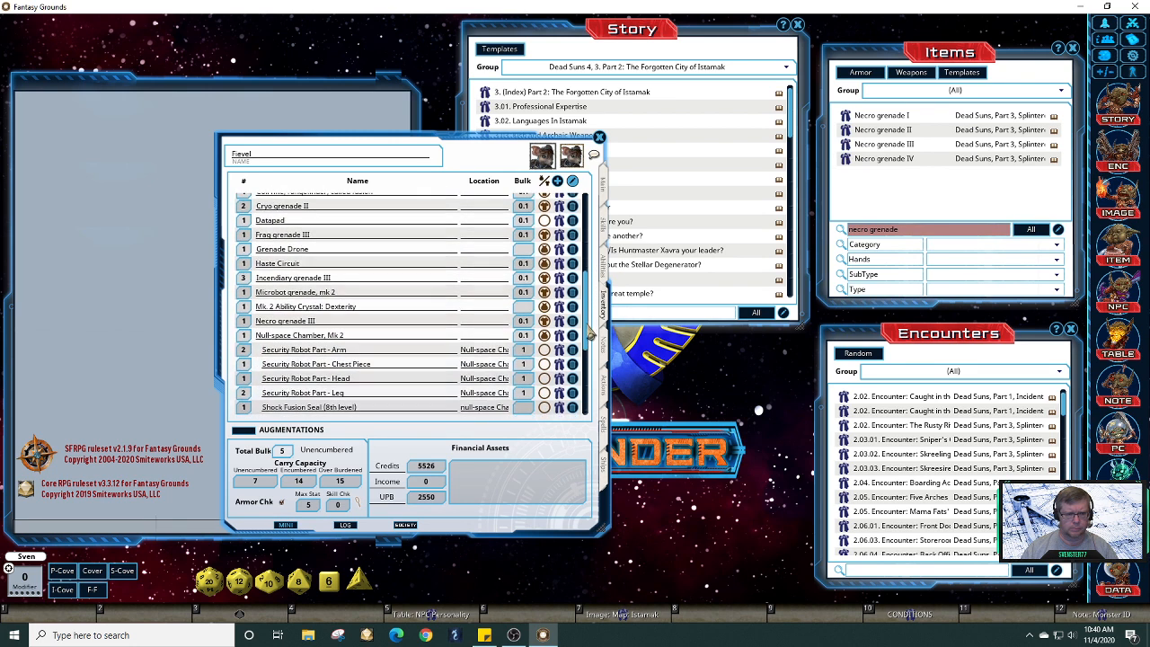
left_click(492, 323)
type("B")
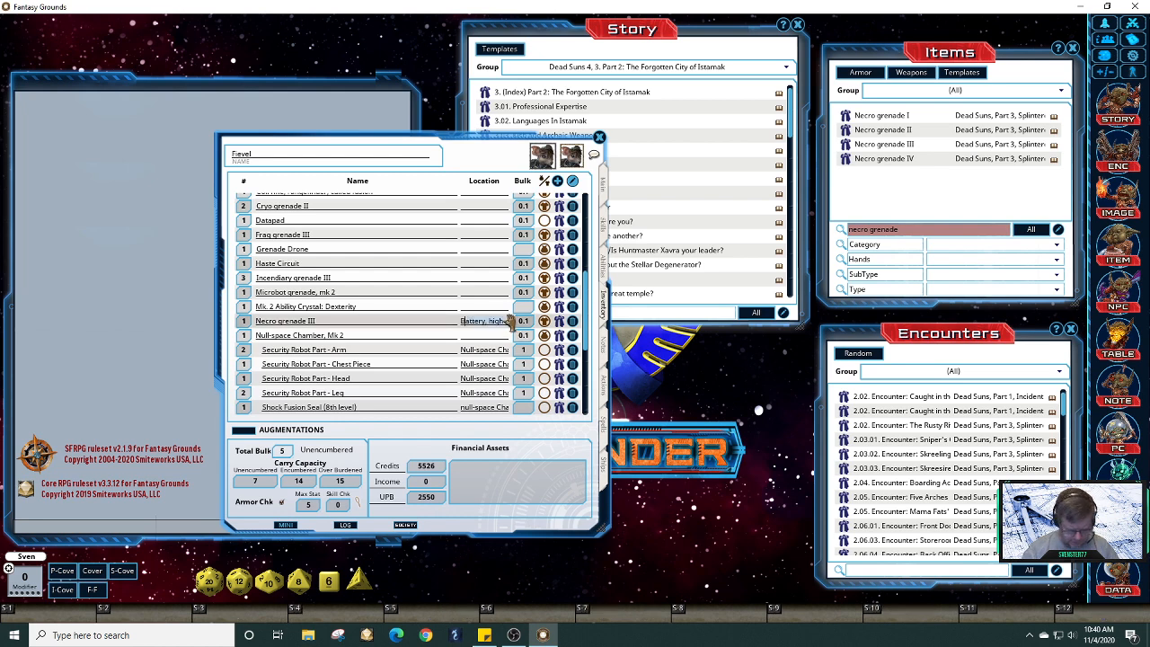
type("ombard")
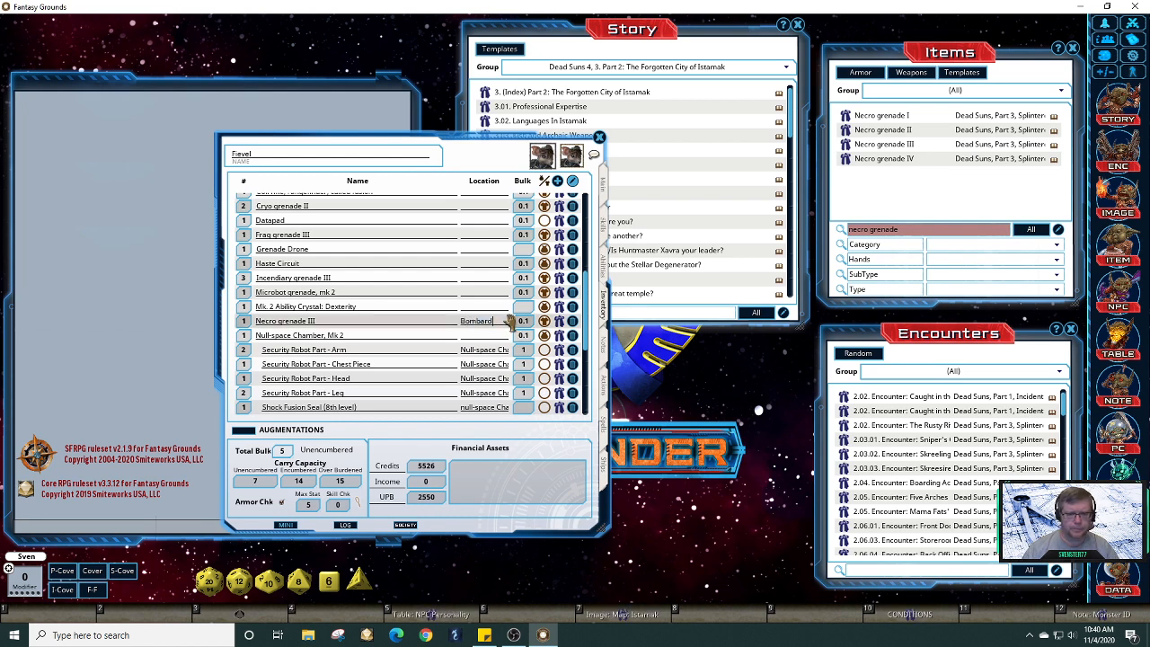
left_click(370, 297)
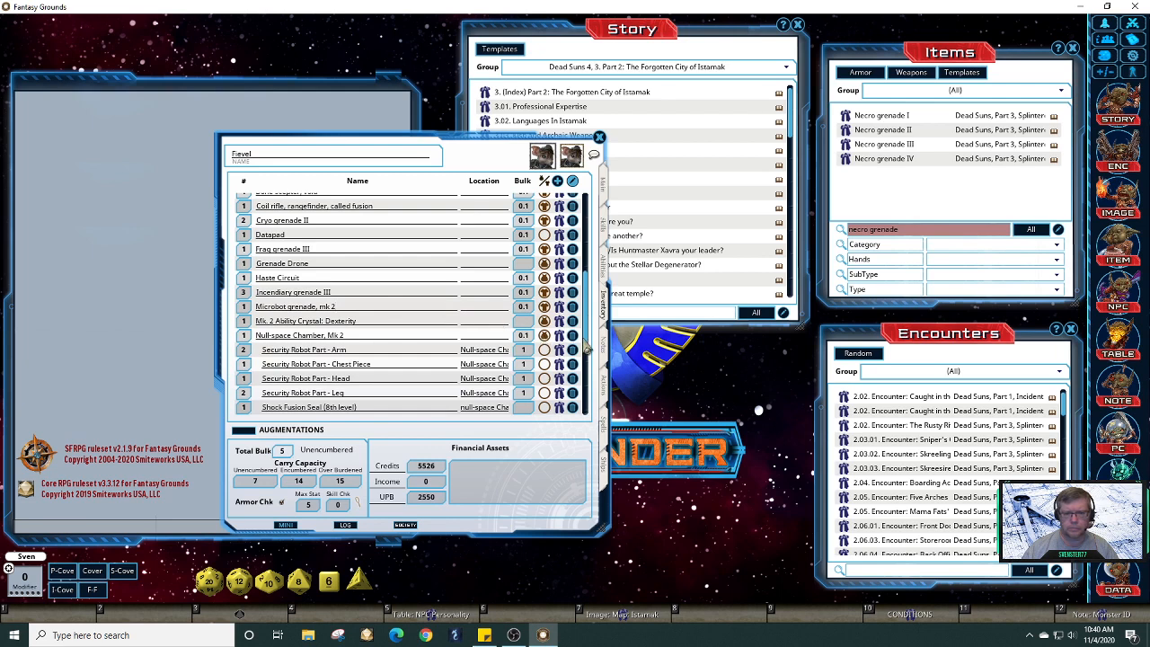
scroll(586, 346, "up", 5)
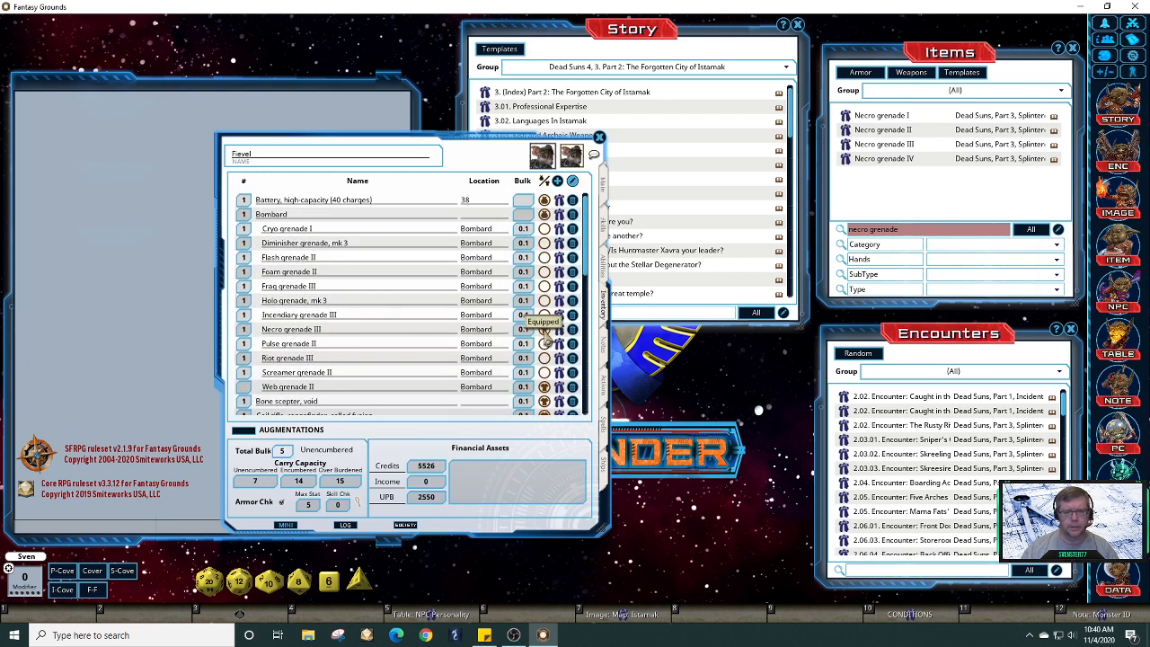
Step: Check the Necro grenade III entry among the weapons in Fievel's actions and return to the inventory
left_click(605, 387)
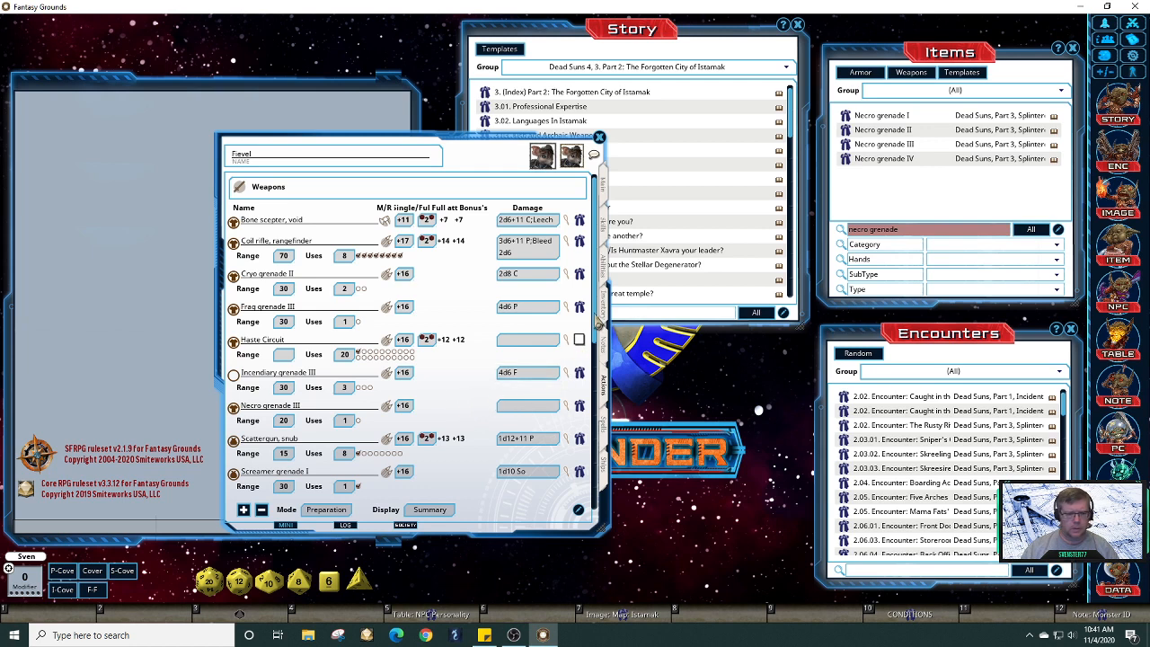
mouse_move(596, 320)
left_mouse_down()
mouse_move(602, 384)
mouse_move(604, 315)
left_mouse_up()
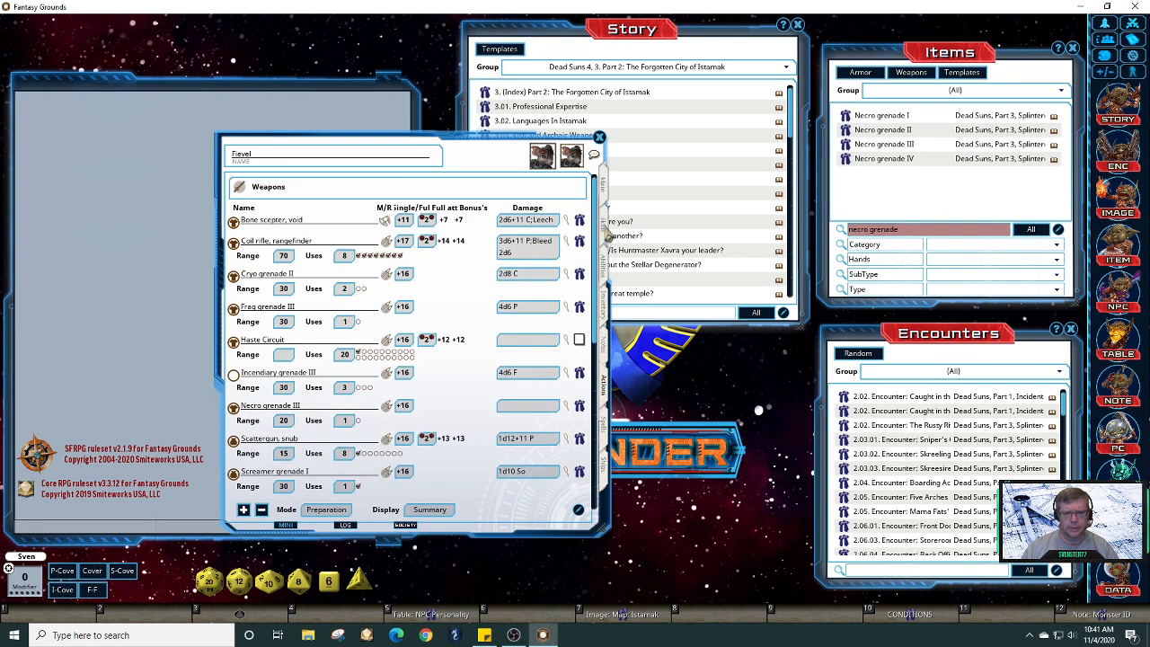
left_click(605, 307)
Step: Add a new item named Bandoleer to Fievel's inventory
scroll(588, 289, "down", 3)
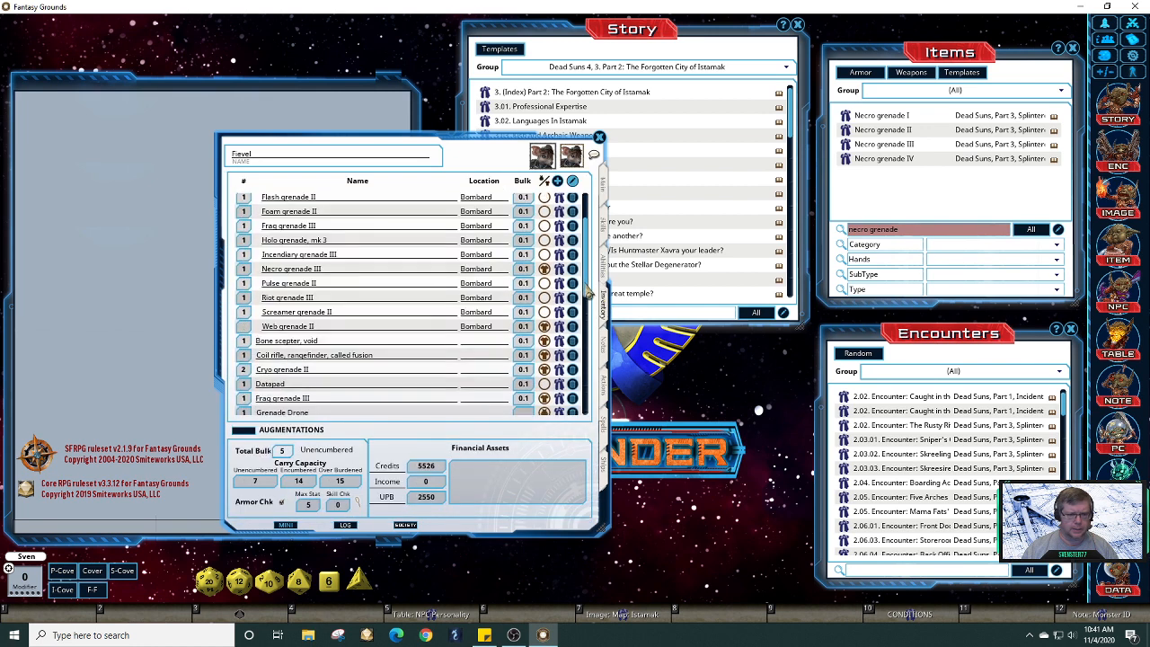
scroll(589, 289, "down", 2)
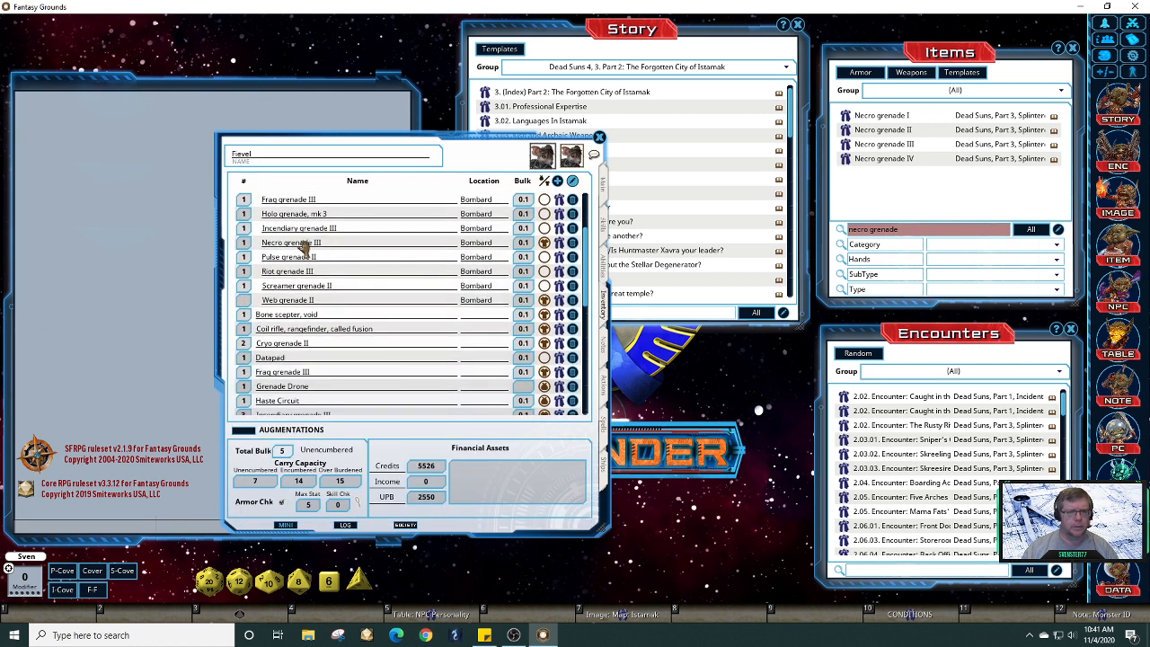
scroll(590, 270, "down", 2)
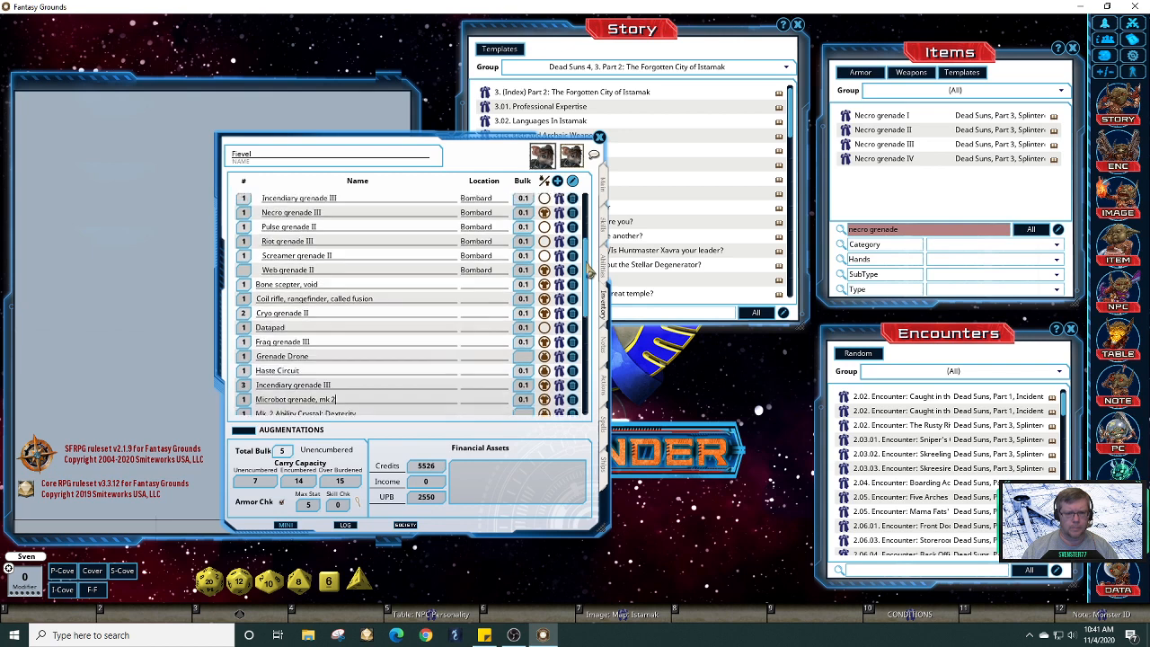
scroll(589, 269, "down", 4)
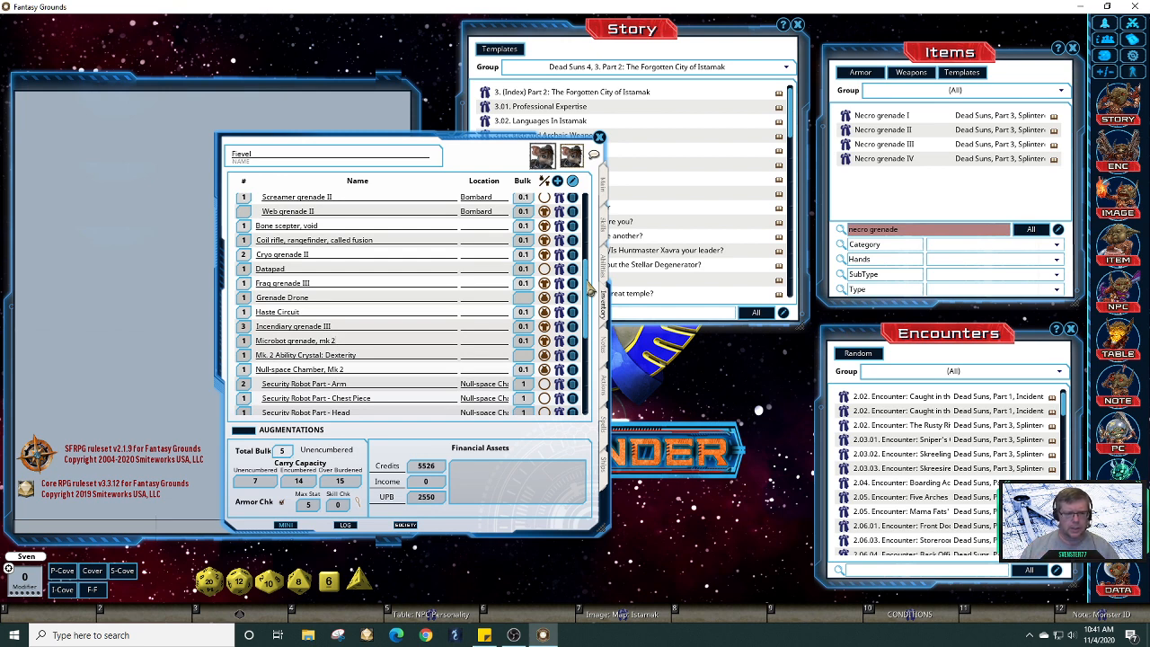
left_click(461, 255)
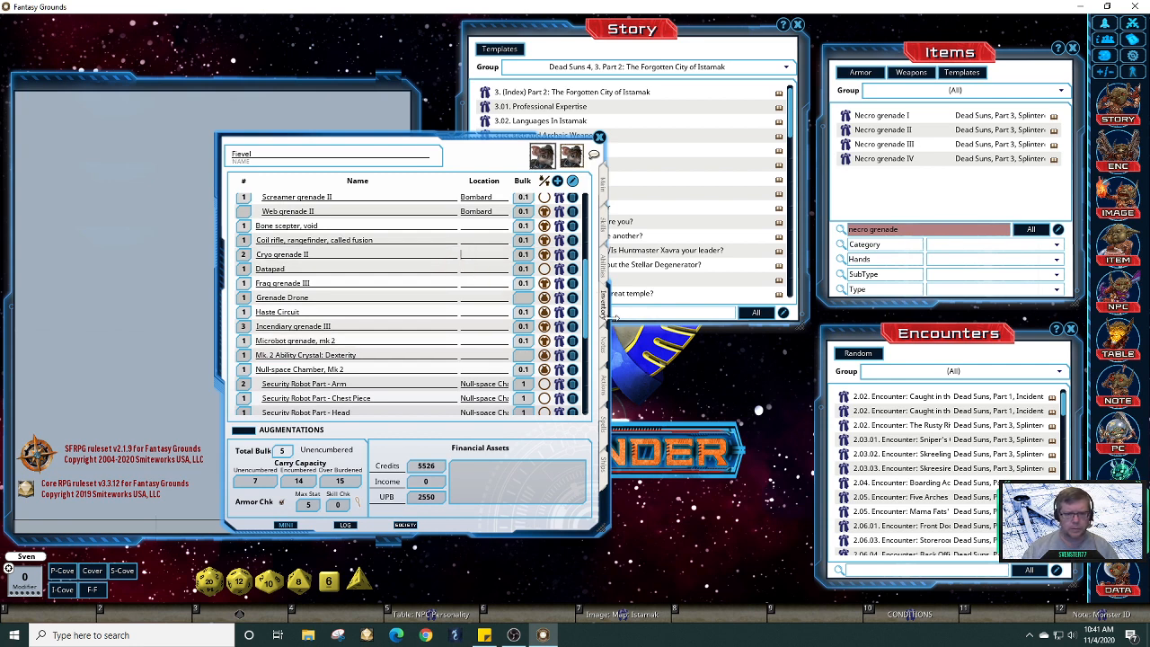
key("Return")
type("Bandoleer")
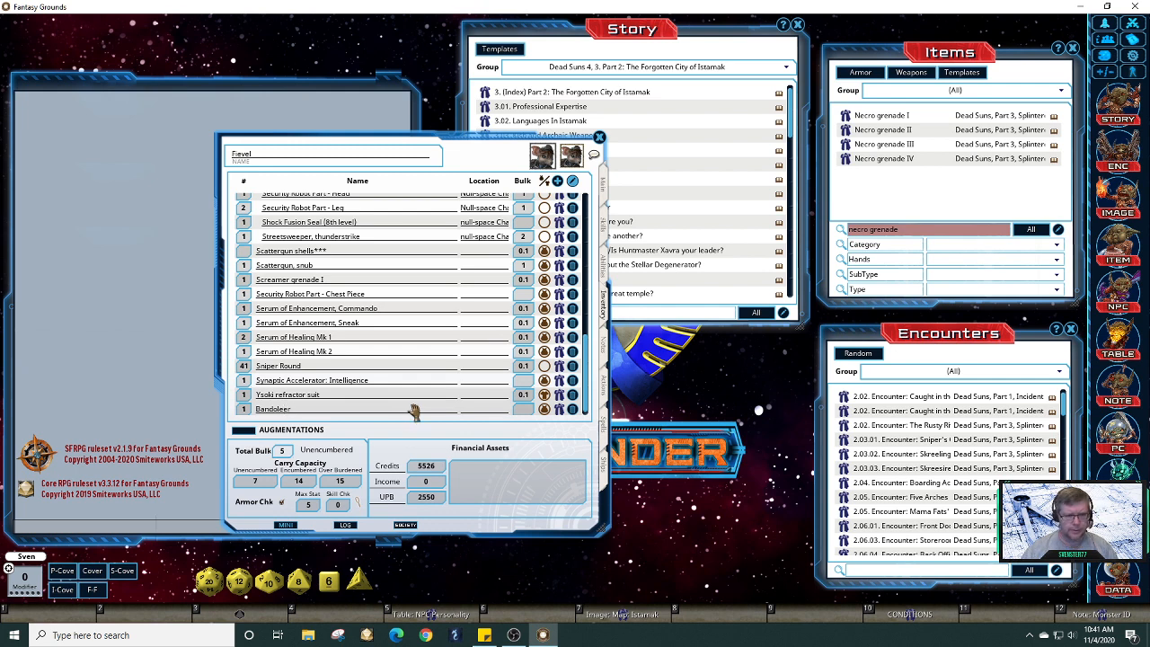
left_click(415, 396)
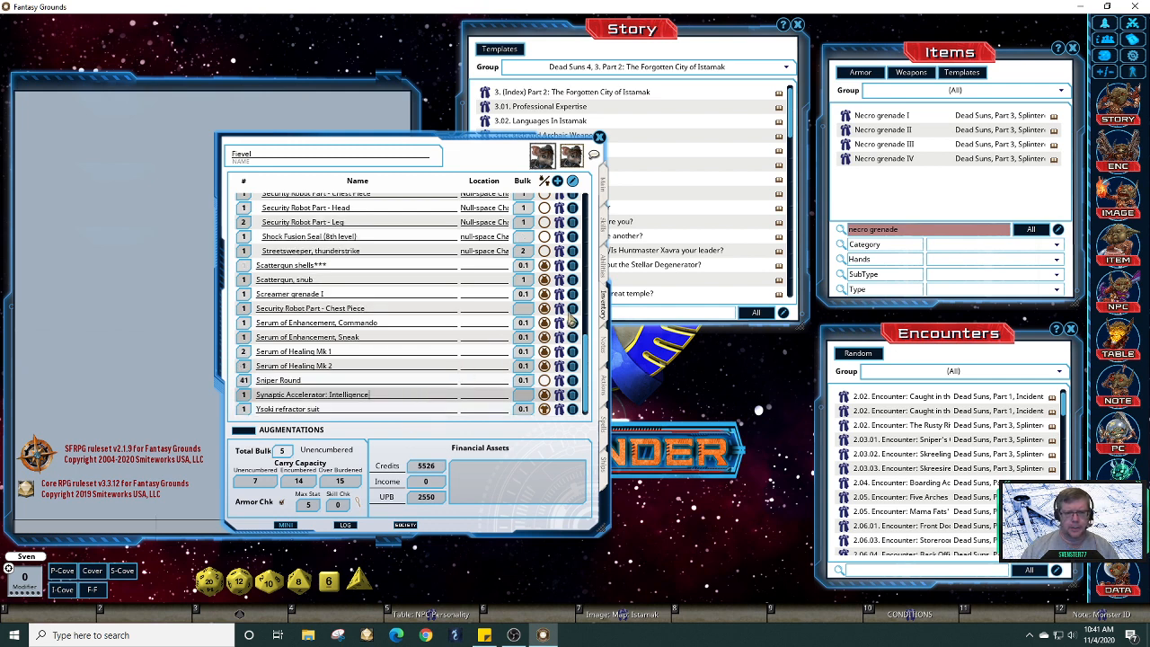
Step: Set the location of the unassigned Cryo grenade II and Frag grenade III to Bandoleer
left_click_drag(589, 355, 590, 235)
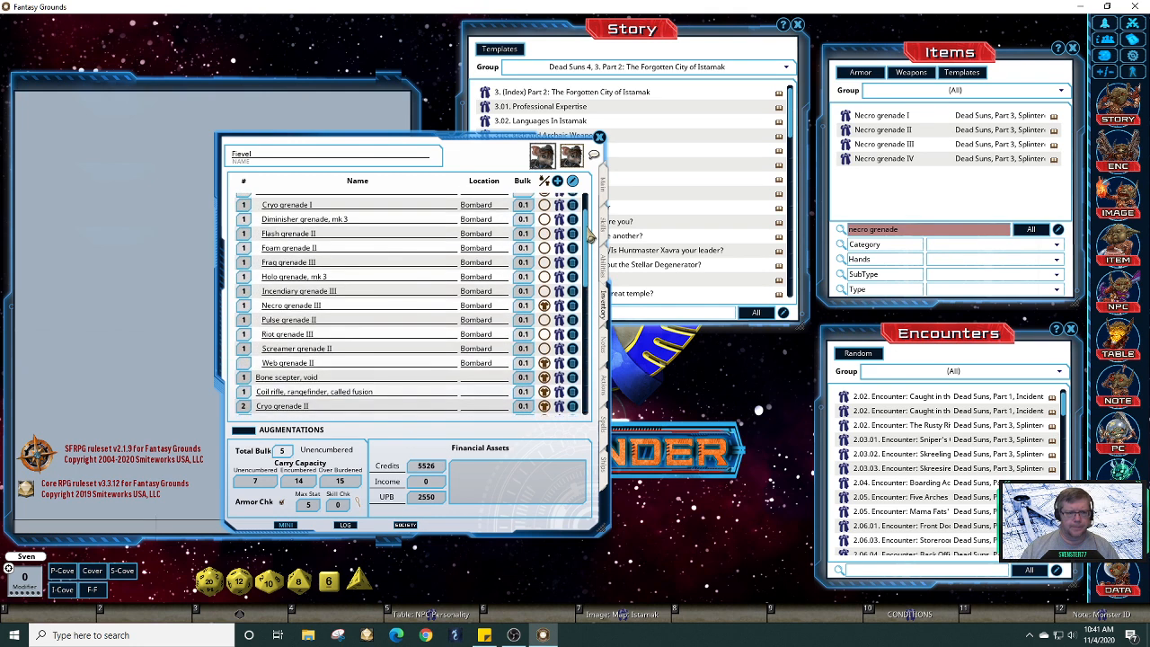
scroll(475, 256, "down", 4)
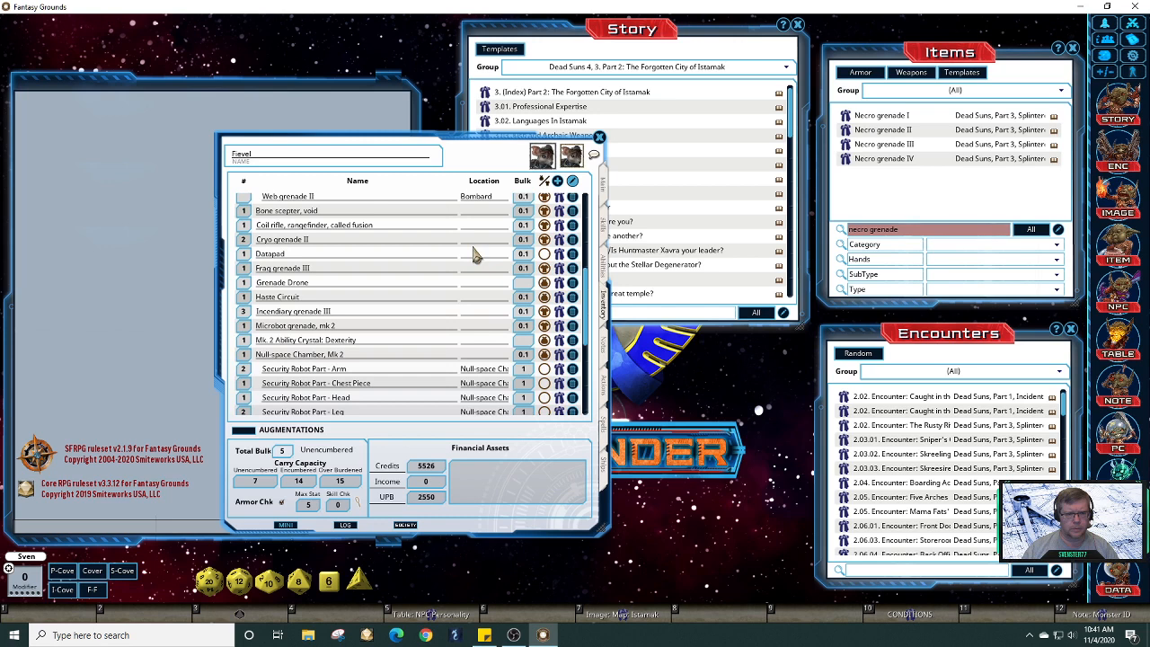
left_click(475, 241)
type("Bandolier")
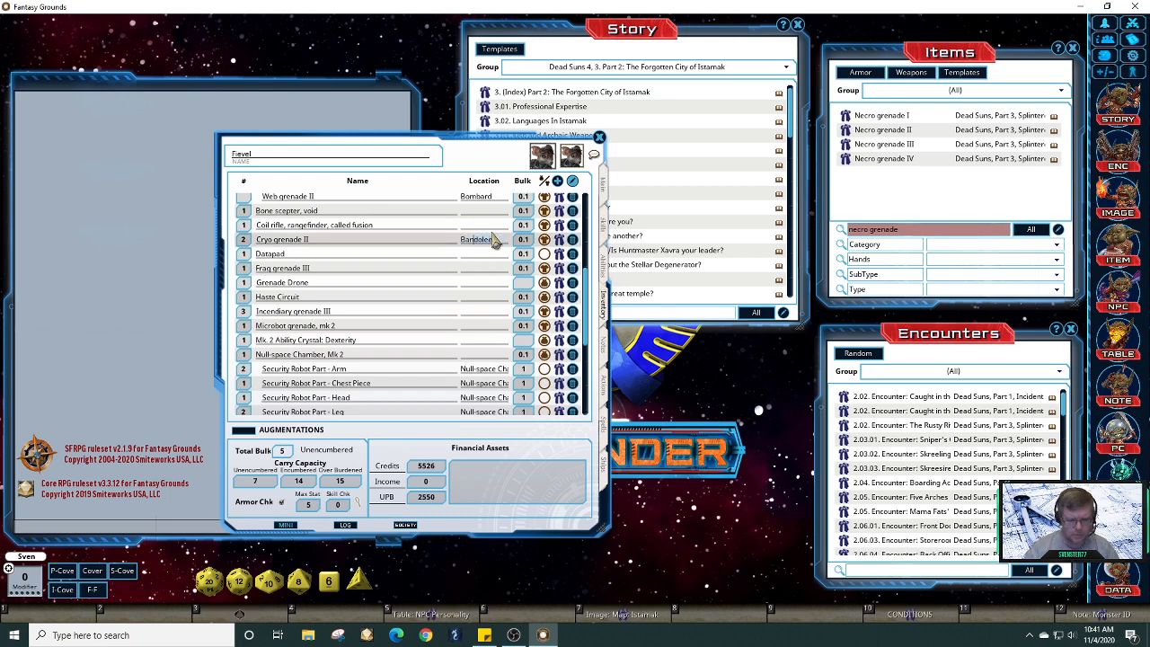
key("Return")
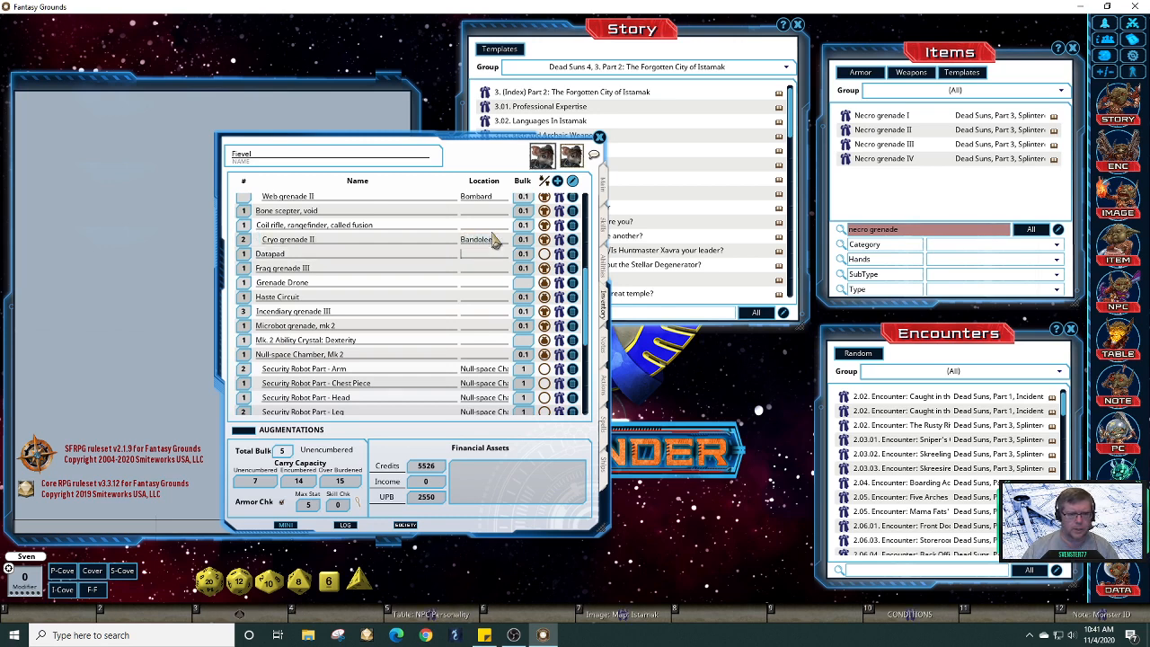
key("Down")
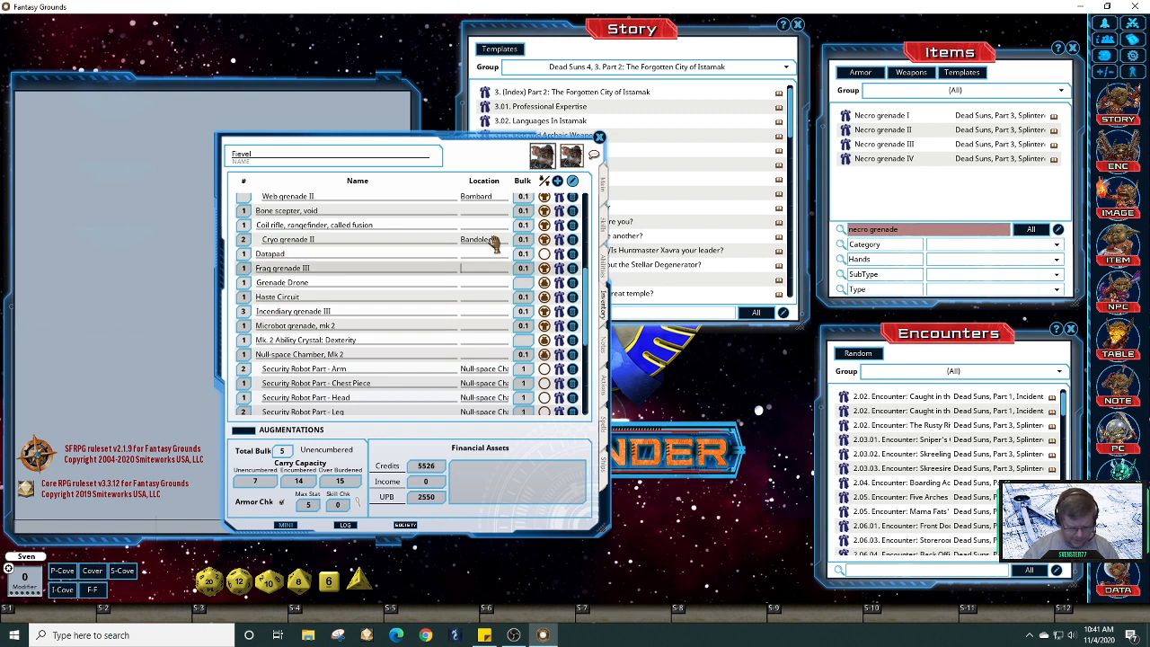
type("Bandoleer")
key("Return")
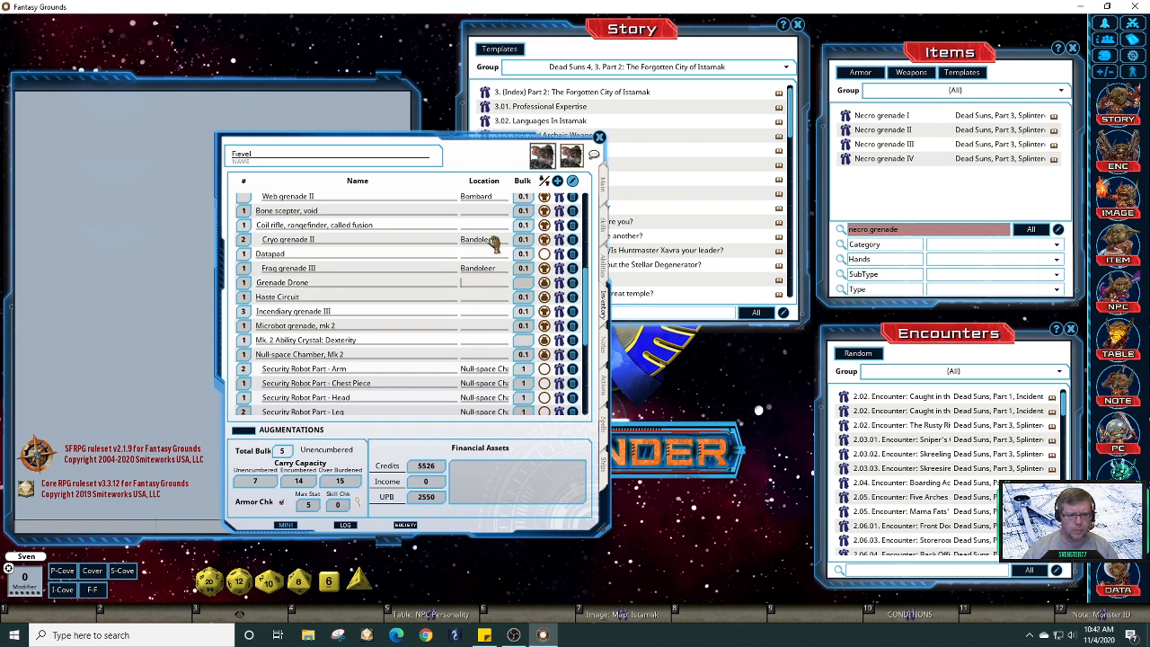
Step: Set the location of the unassigned Incendiary grenade III and the Microbot grenade, mk 2 to Bandoleer
key("Down")
key("Down")
type("B")
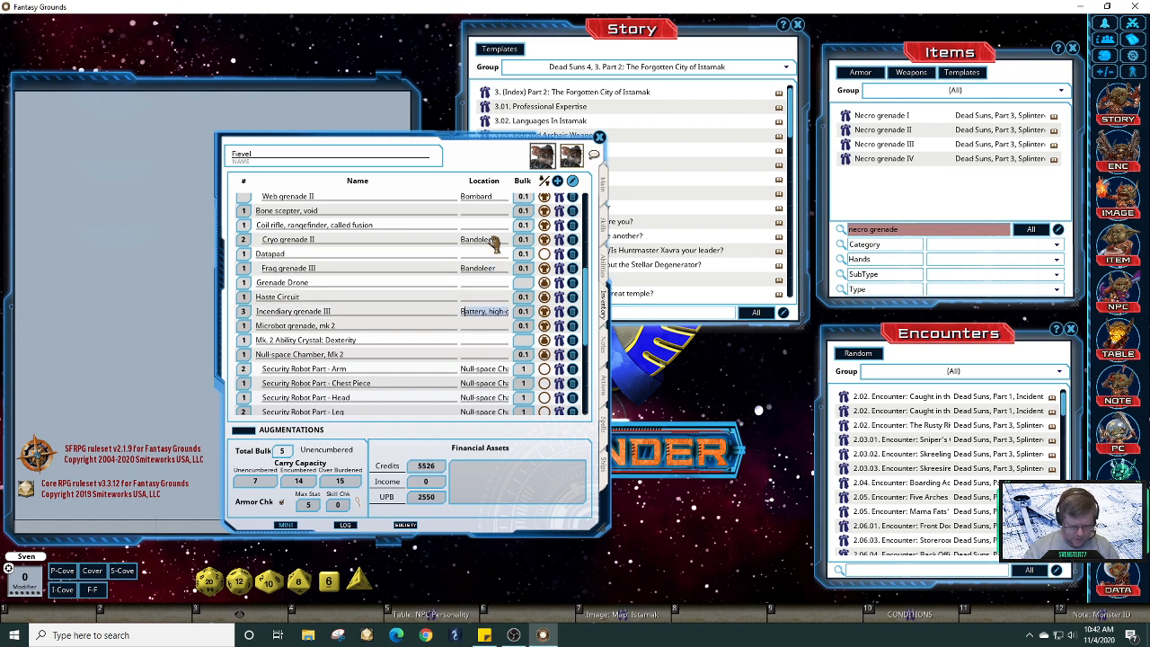
type("an")
key("Return")
type("Ban")
key("Return")
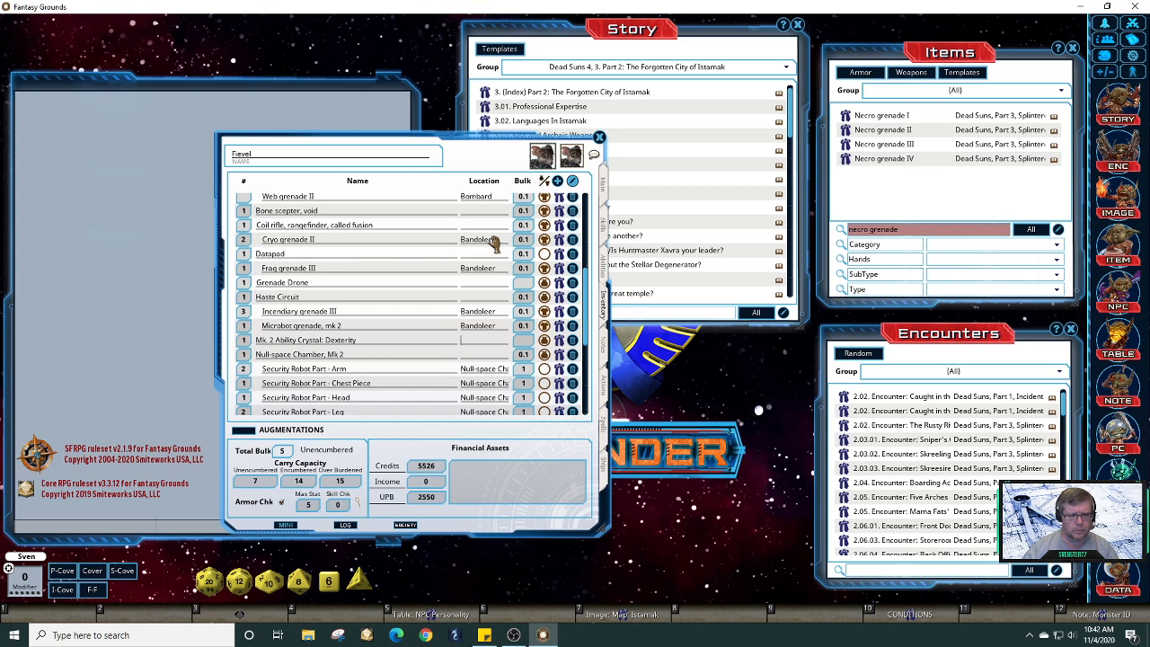
scroll(494, 244, "down", 3)
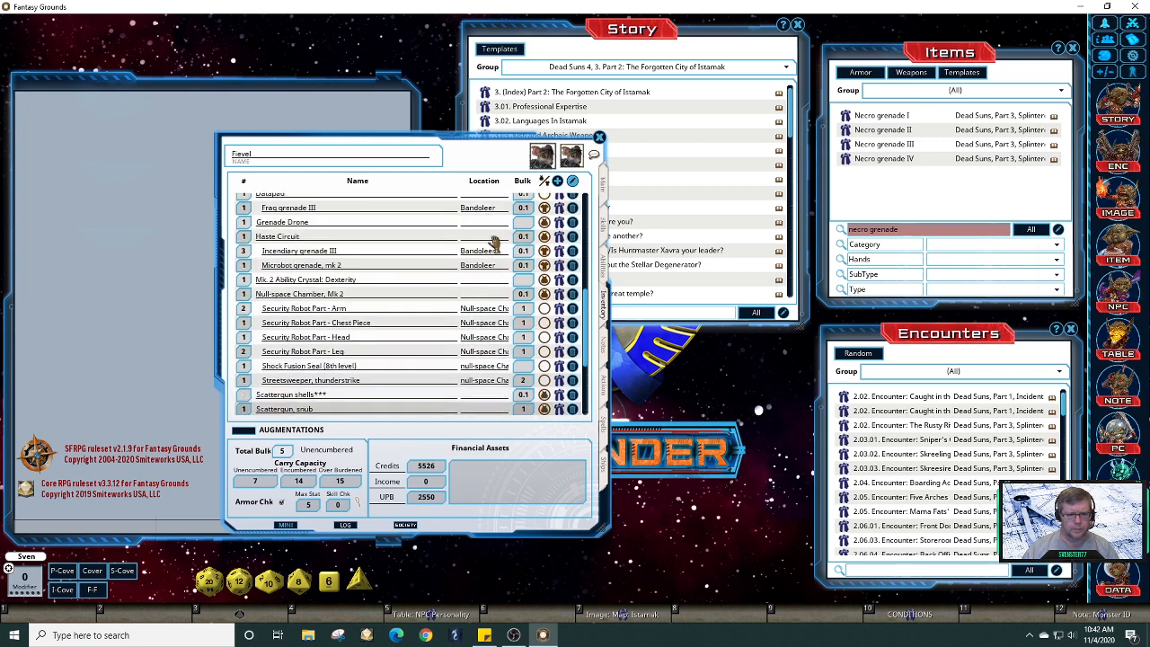
scroll(494, 244, "down", 3)
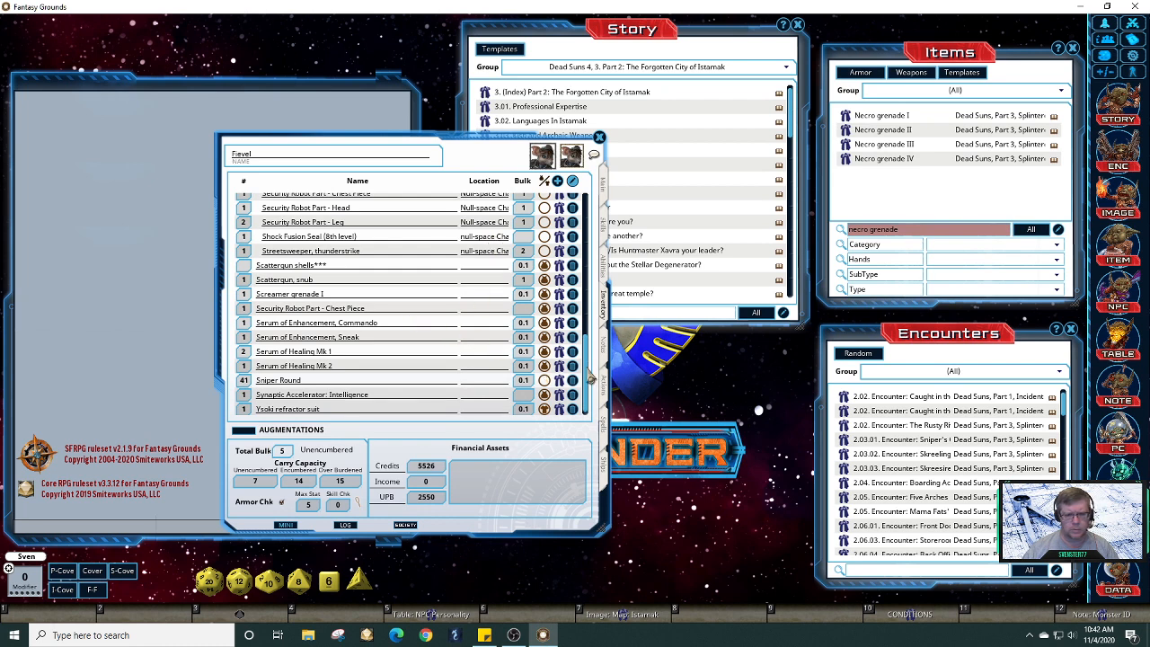
left_click_drag(588, 375, 589, 275)
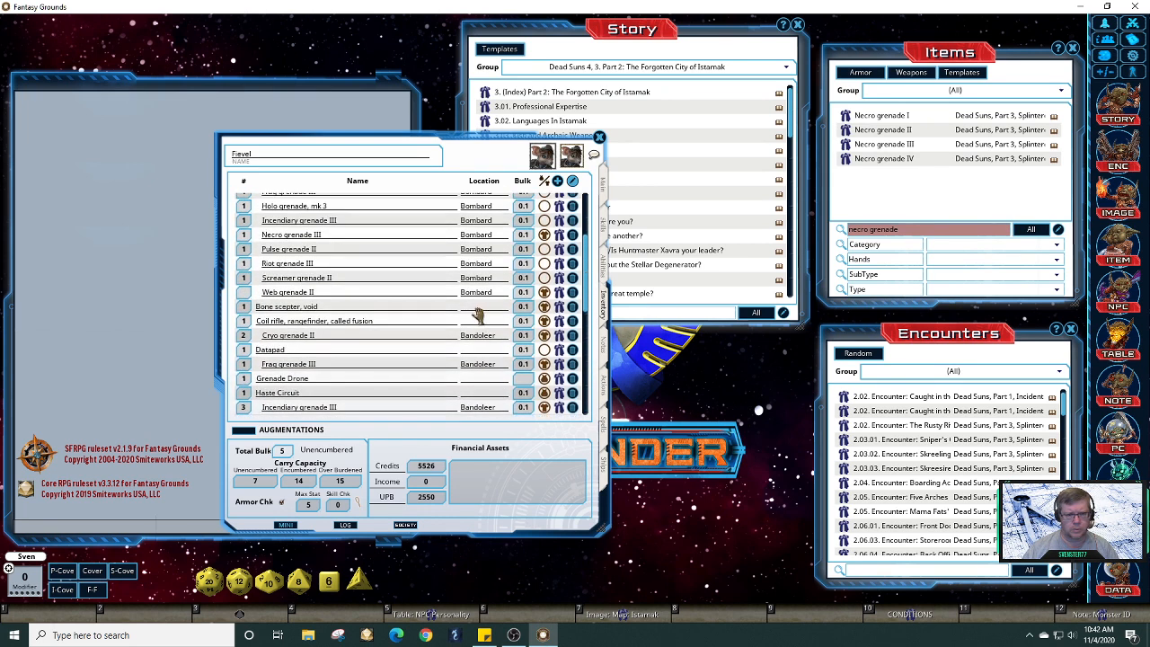
left_click(420, 310)
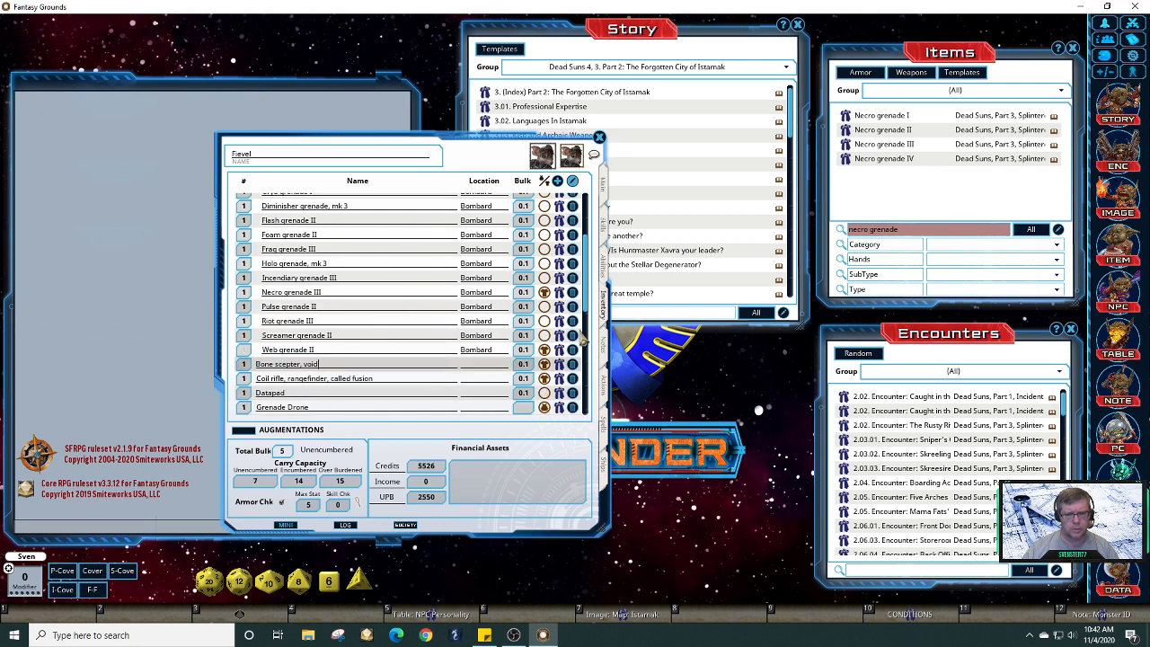
left_click_drag(587, 310, 589, 245)
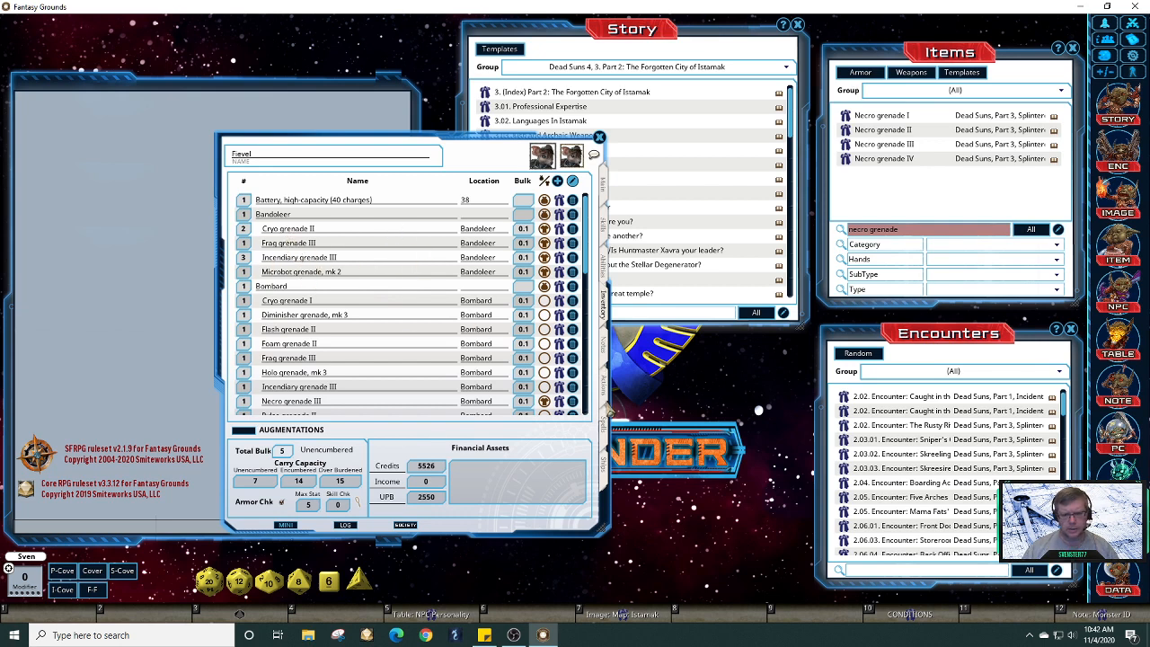
Step: Look through Fievel's weapon actions for the microbot grenade and search the Items list for "microbot grenade"
left_click(606, 396)
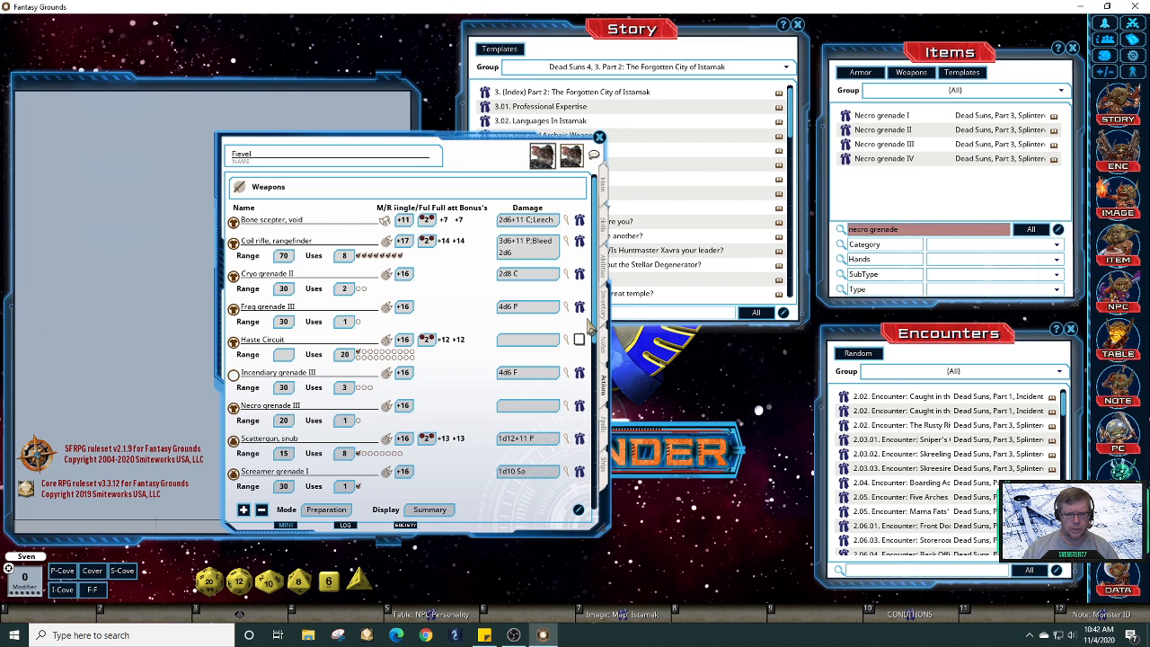
scroll(595, 327, "down", 3)
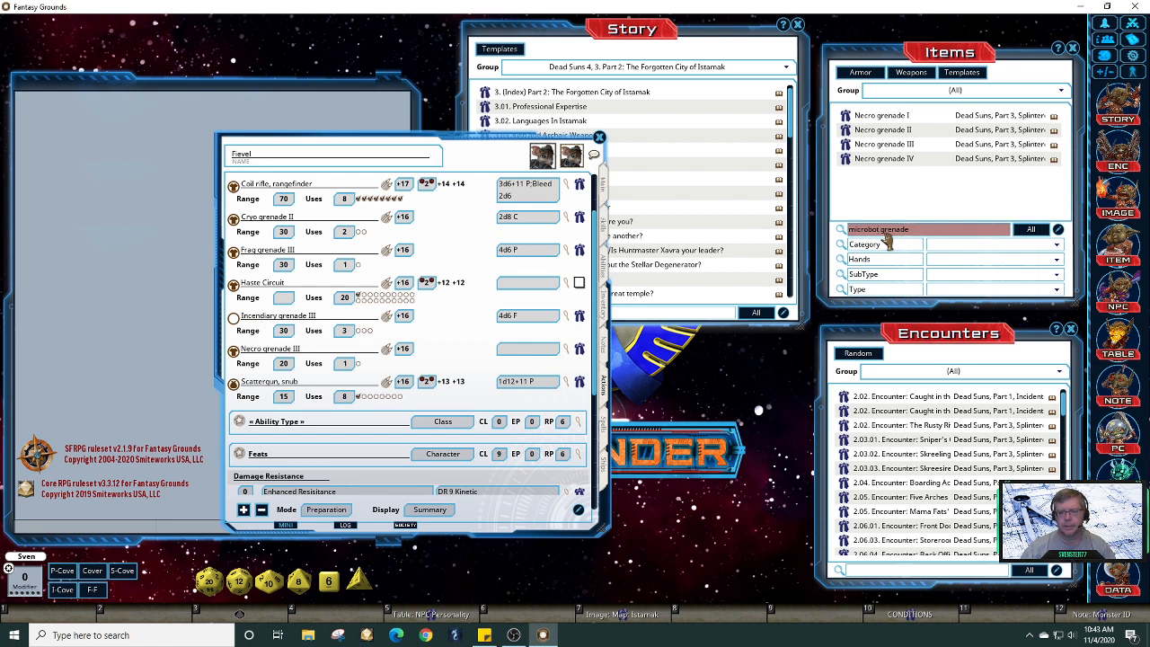
key("Return")
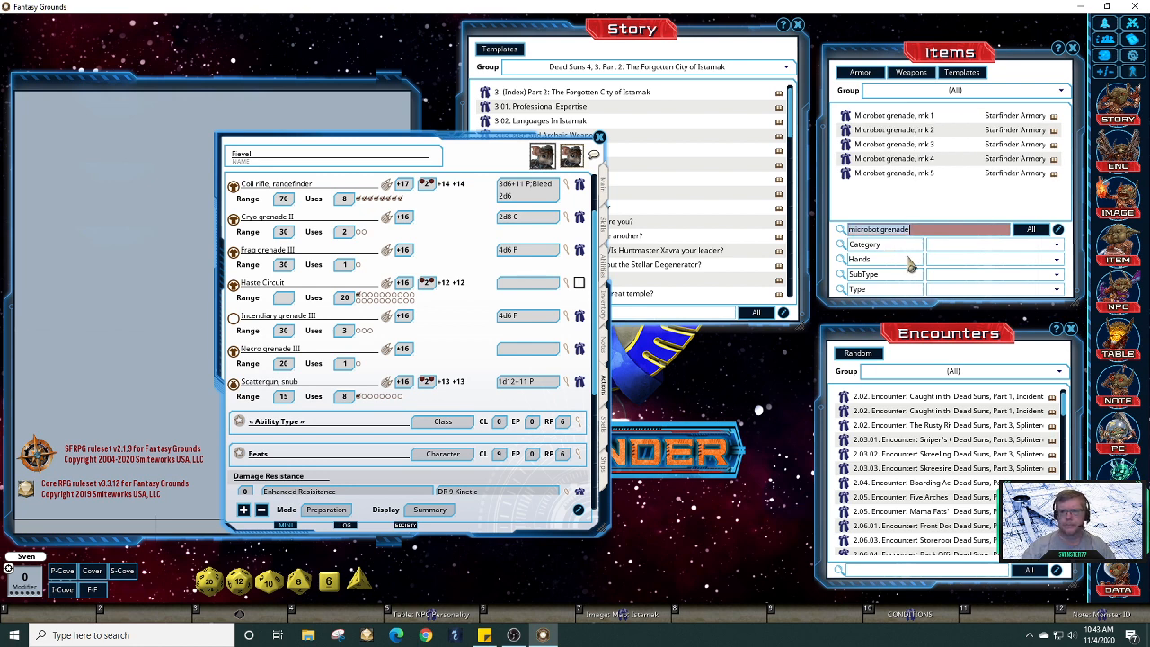
Step: Toggle the carried status of the Microbot grenade, mk 2 back to equipped, check Fievel's weapon actions for it and return to the inventory
left_click(604, 305)
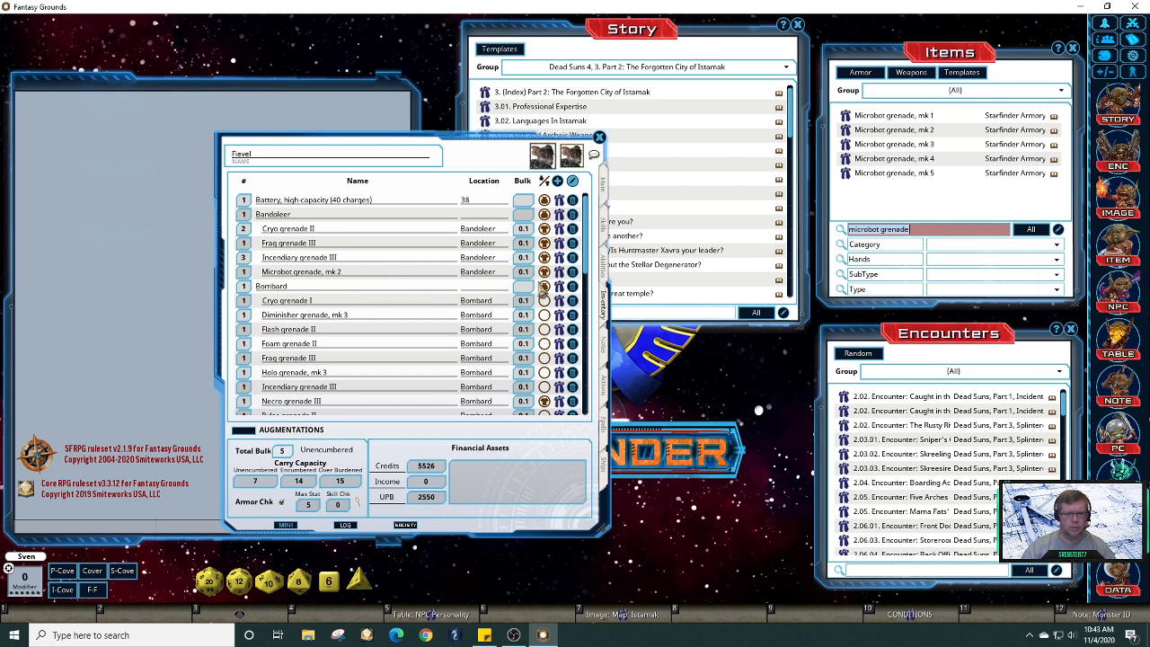
left_click(546, 272)
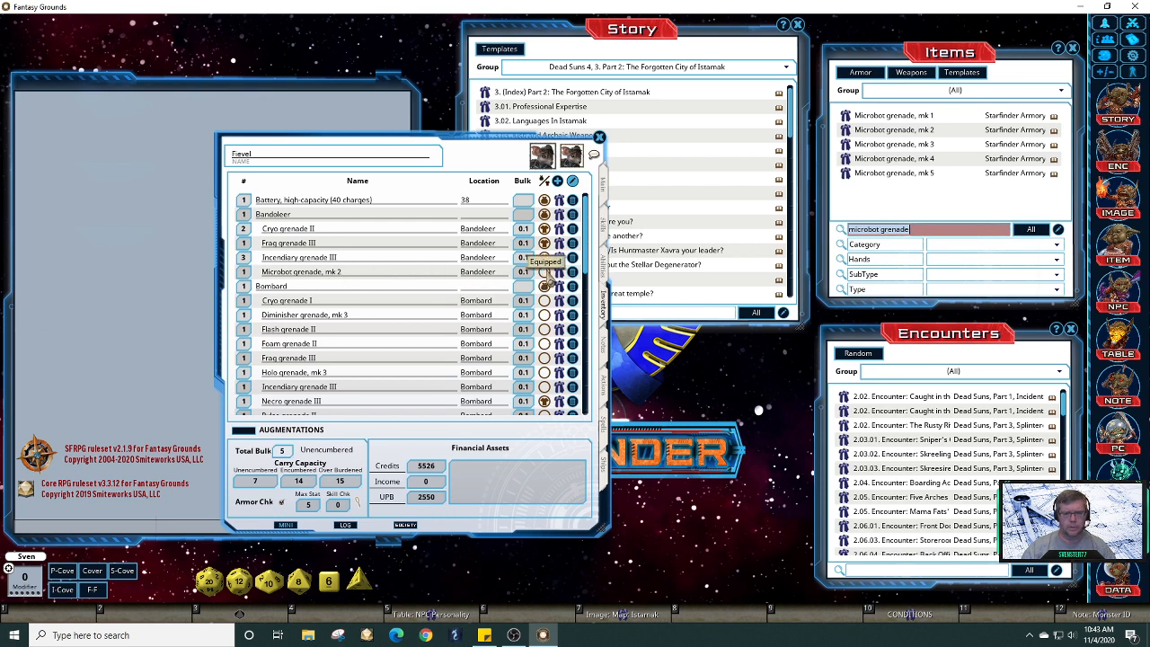
left_click(546, 272)
left_click(604, 404)
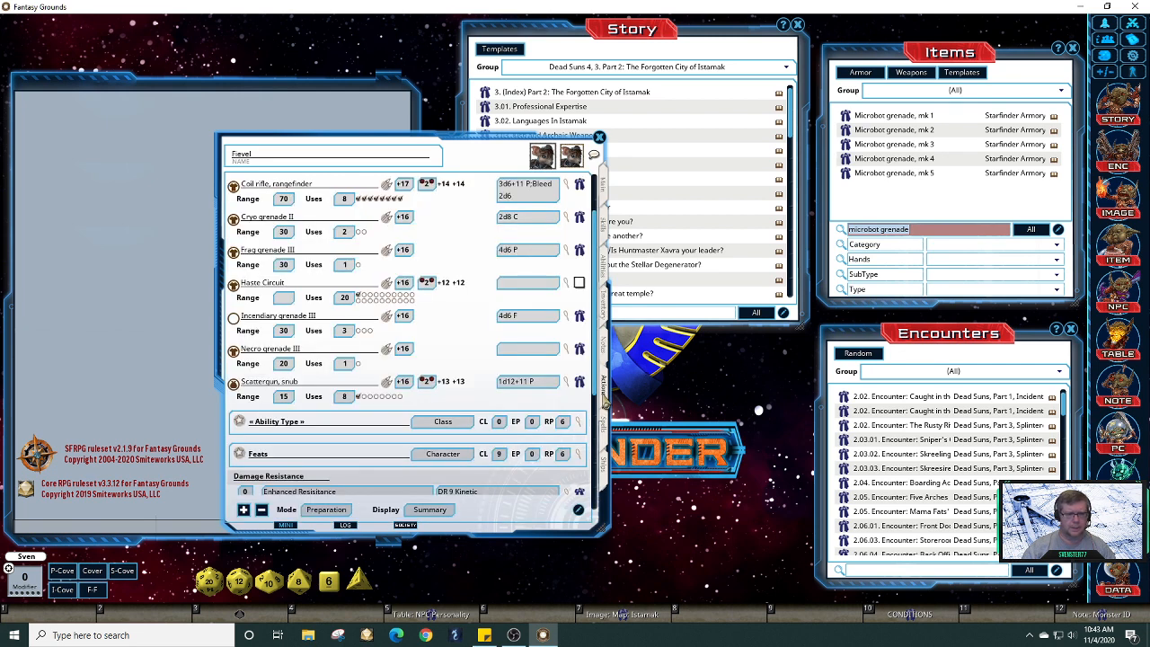
left_click(603, 307)
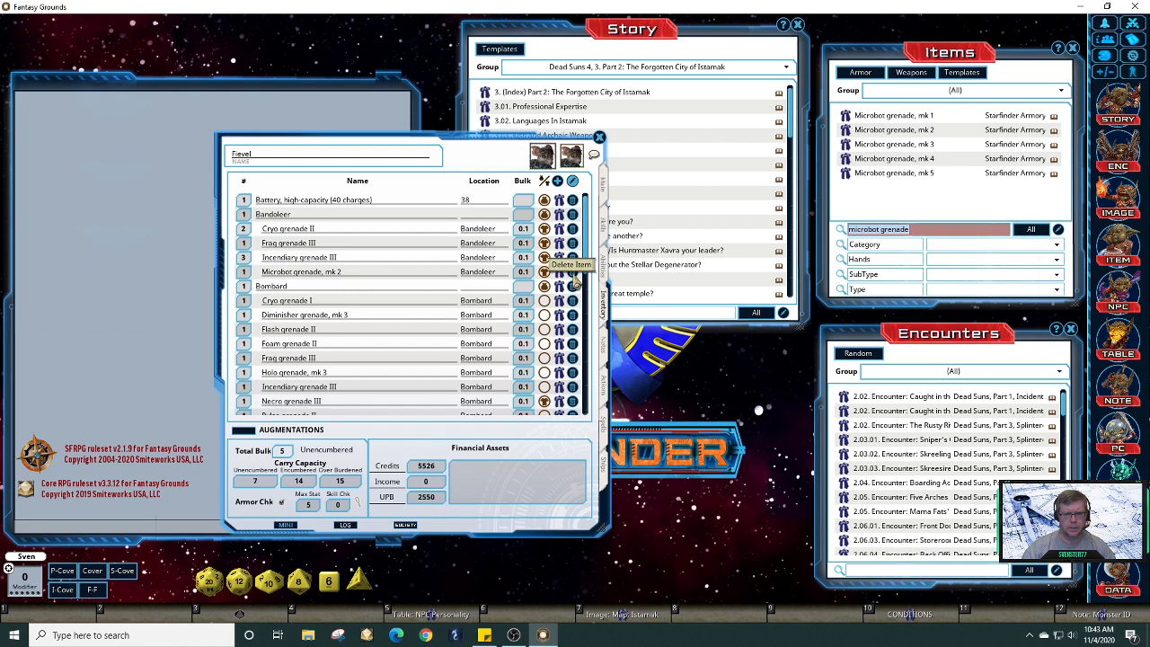
Step: Replace Fievel's Microbot grenade, mk 2 with the library version from the Items list and set its location to Bandoleer
left_click(574, 274)
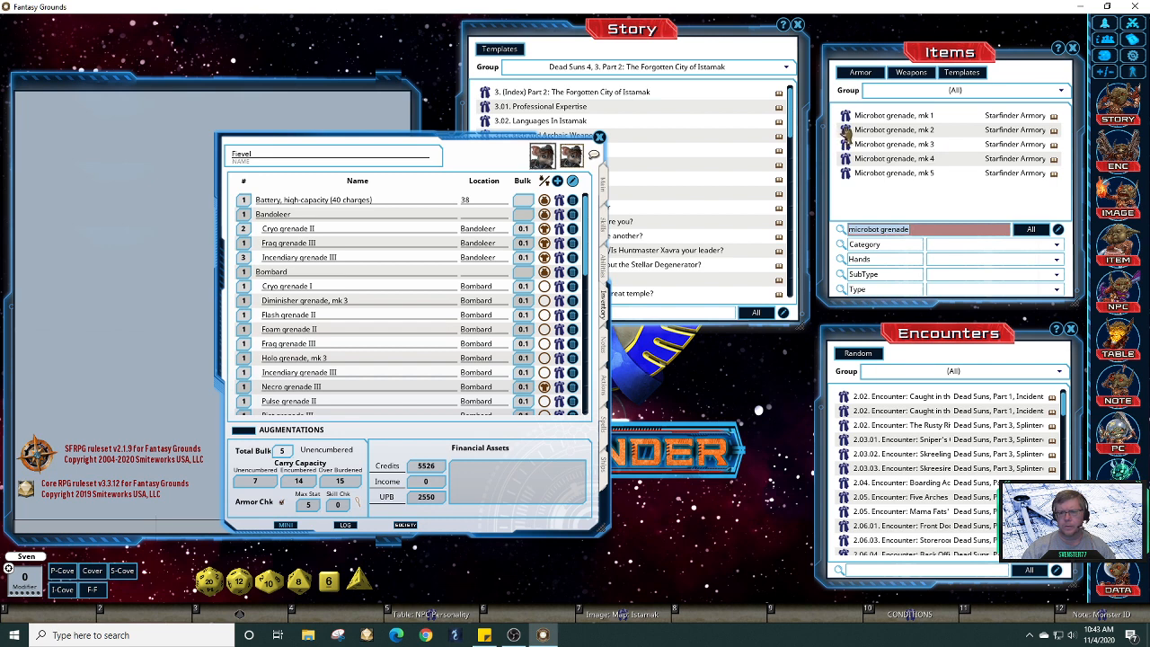
left_click_drag(846, 131, 307, 242)
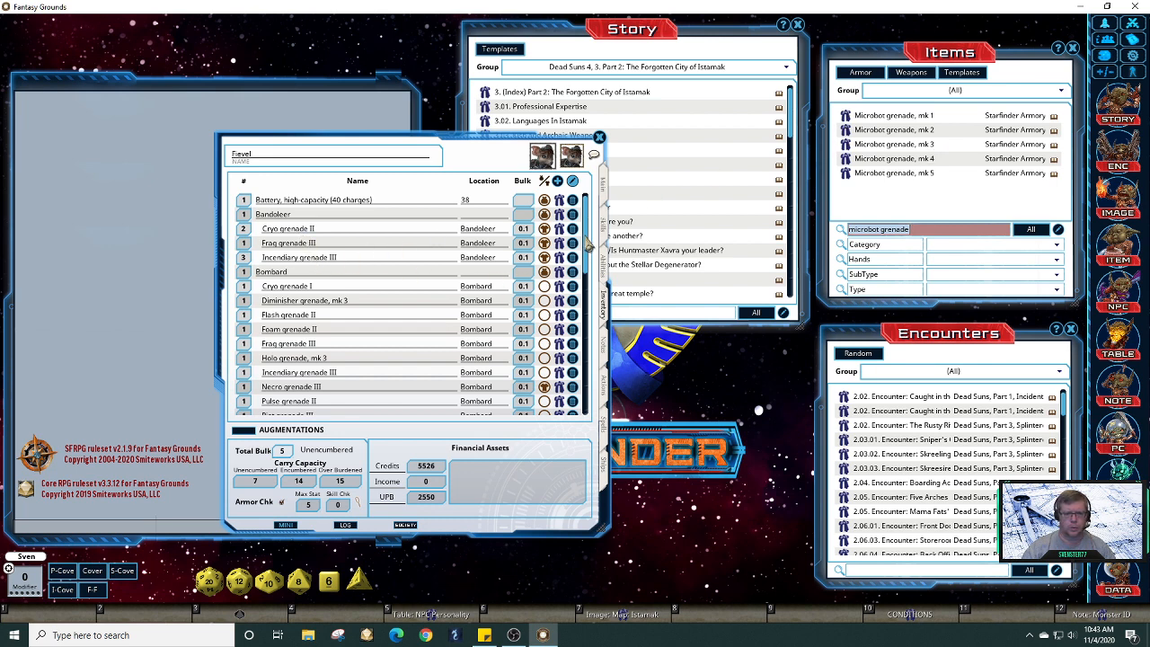
left_click_drag(592, 274, 592, 330)
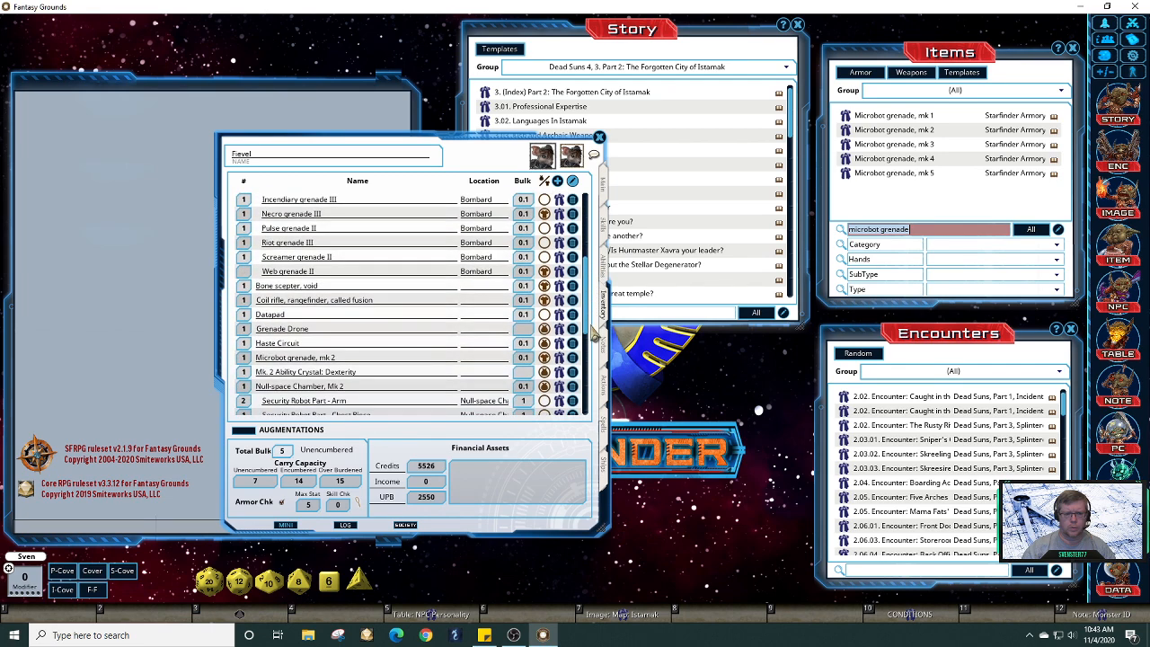
left_click(482, 361)
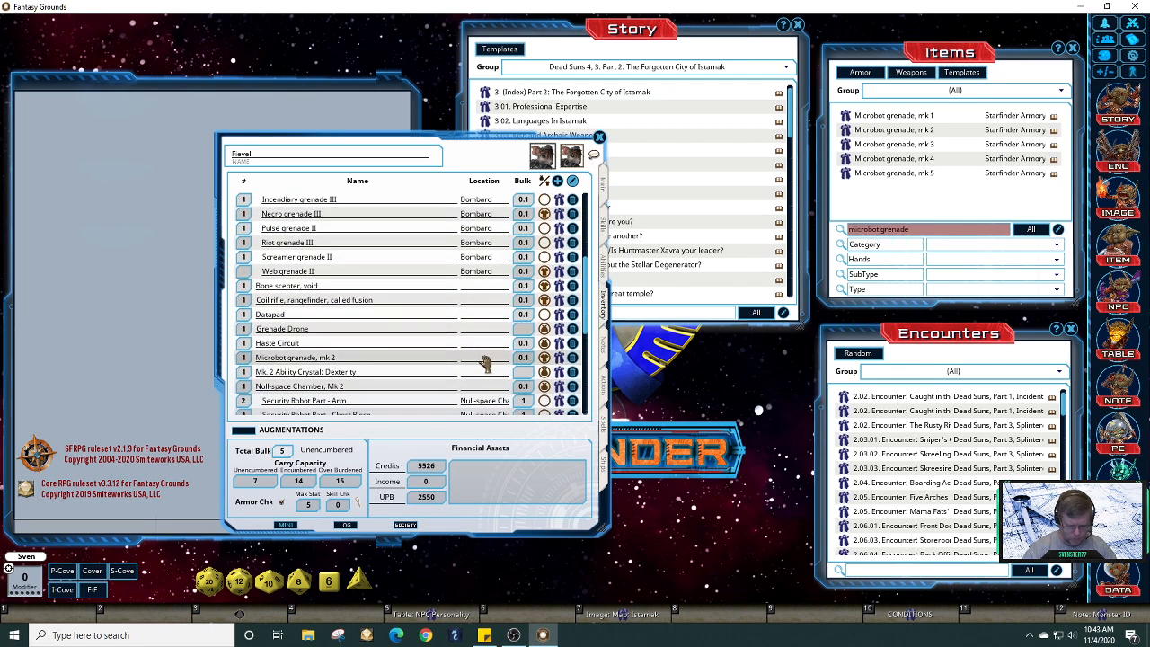
type("bandolier")
key("Return")
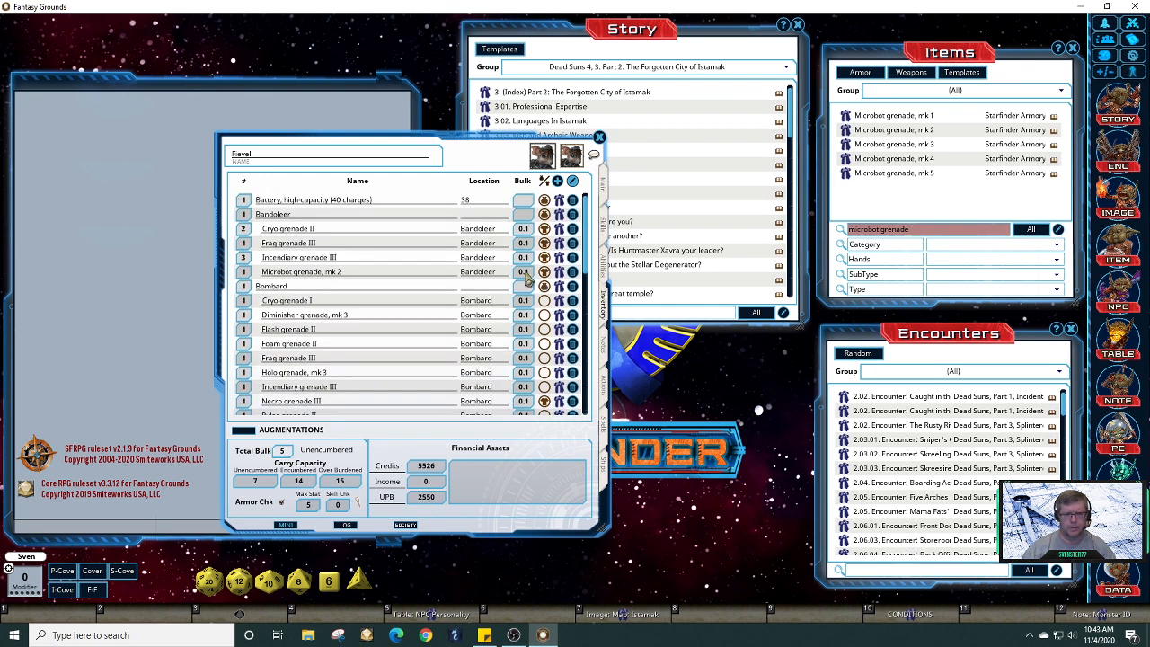
Step: Check Fievel's weapon actions for the Microbot grenade, mk 2 and close the character sheet
left_click(603, 391)
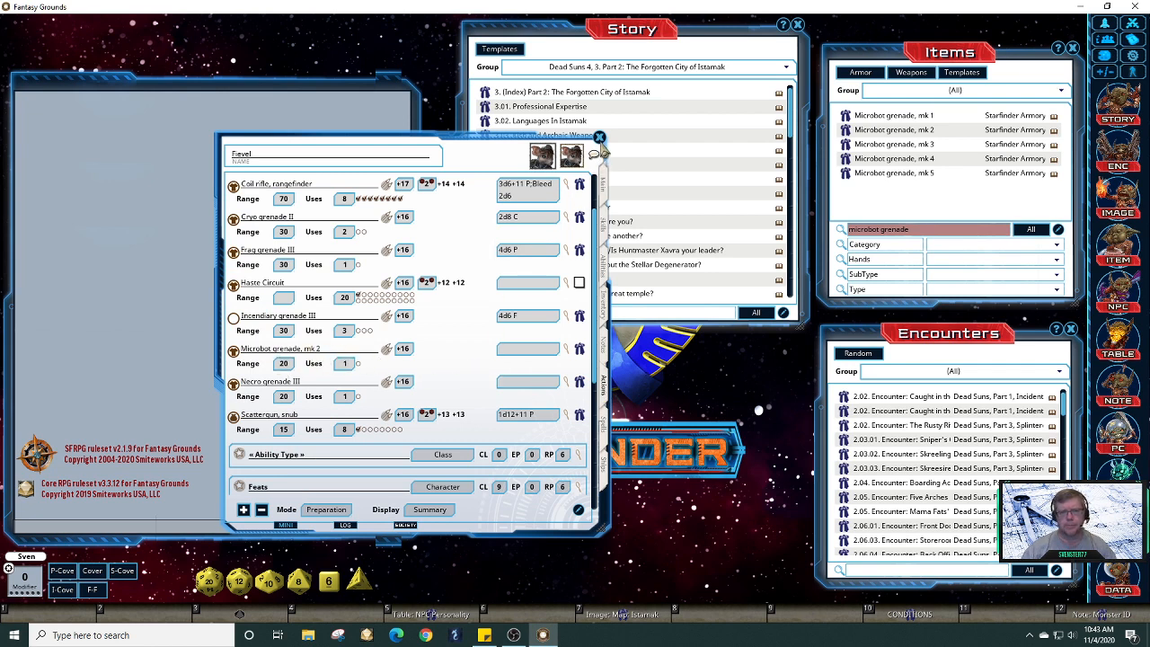
left_click(599, 138)
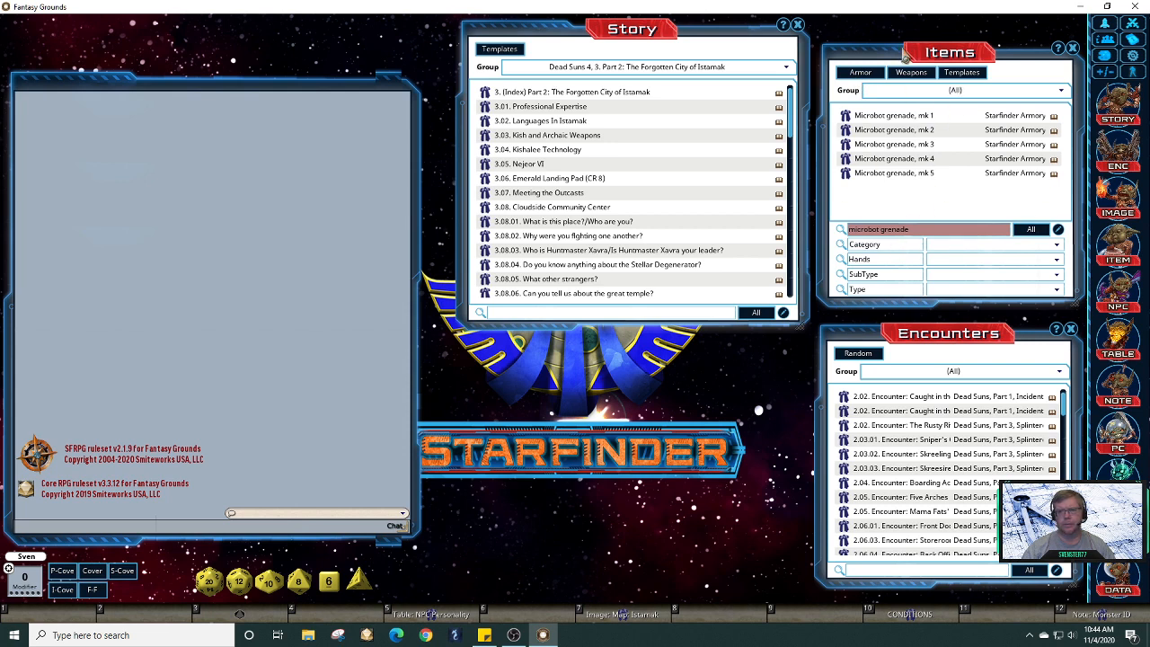
left_click(1061, 92)
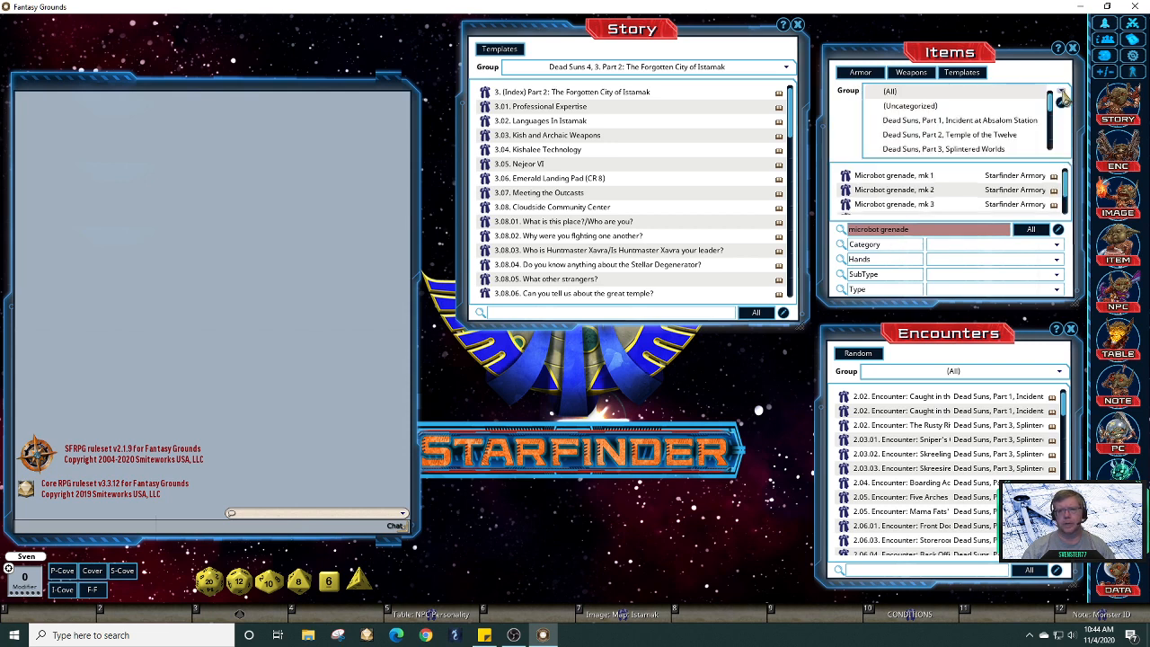
mouse_move(1052, 106)
left_mouse_down()
mouse_move(1053, 117)
mouse_move(1053, 100)
left_mouse_up()
left_click(1062, 90)
Step: Create a new blank item in the Items list, then reposition and enlarge its window to show more fields
right_click(925, 205)
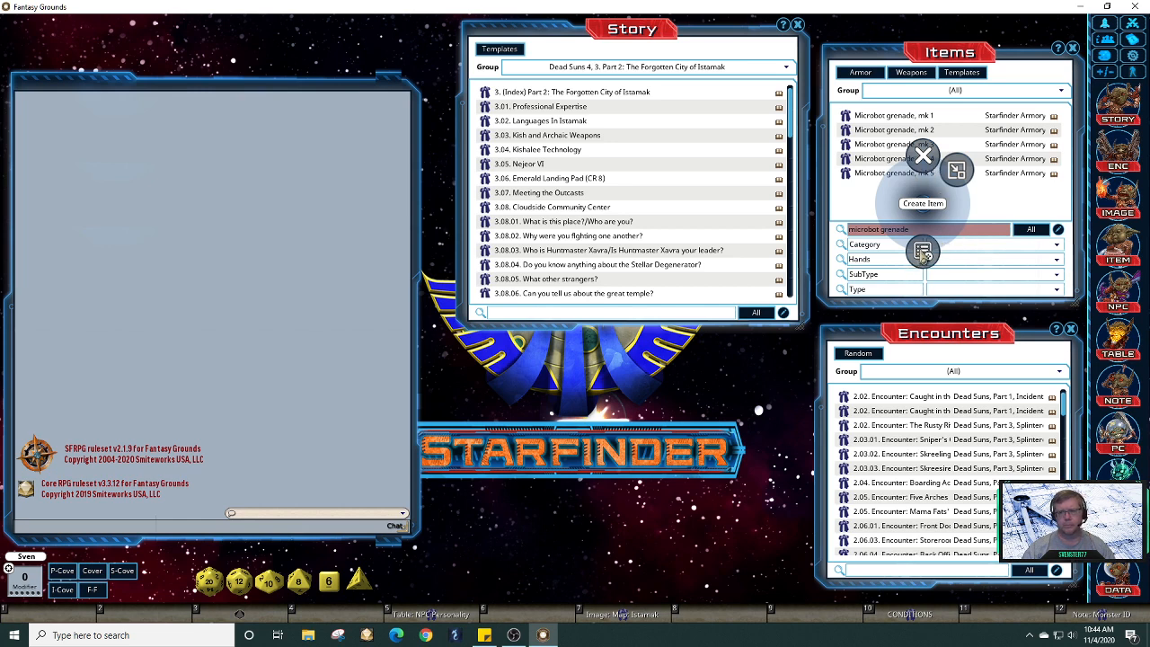
left_click(989, 184)
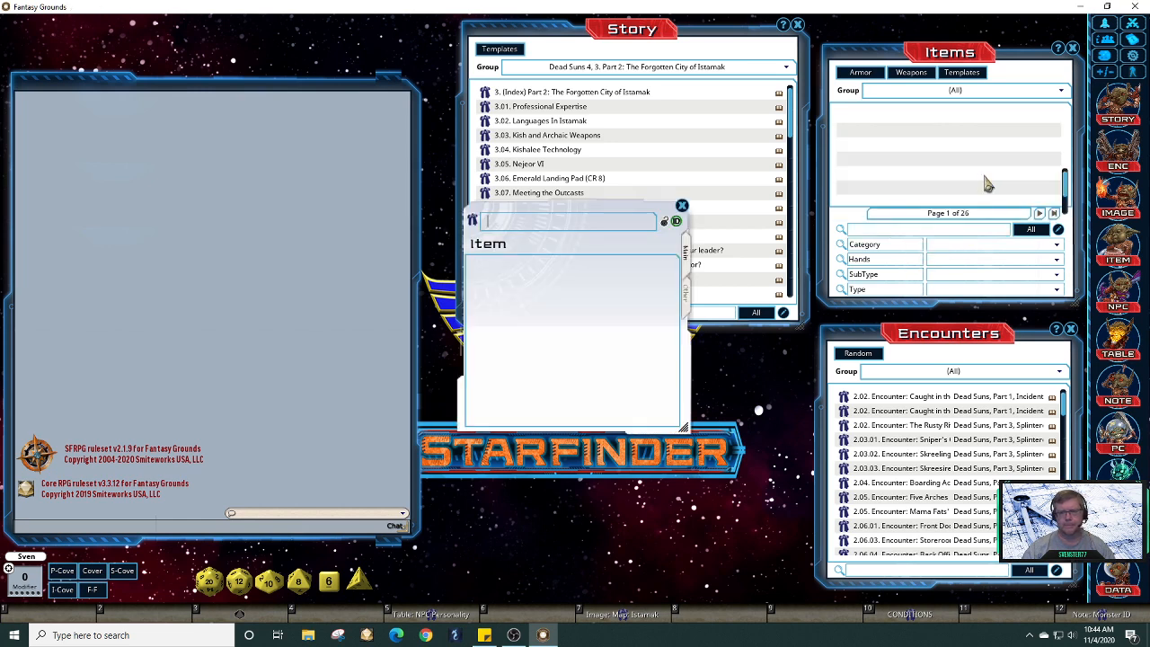
left_click_drag(601, 206, 625, 250)
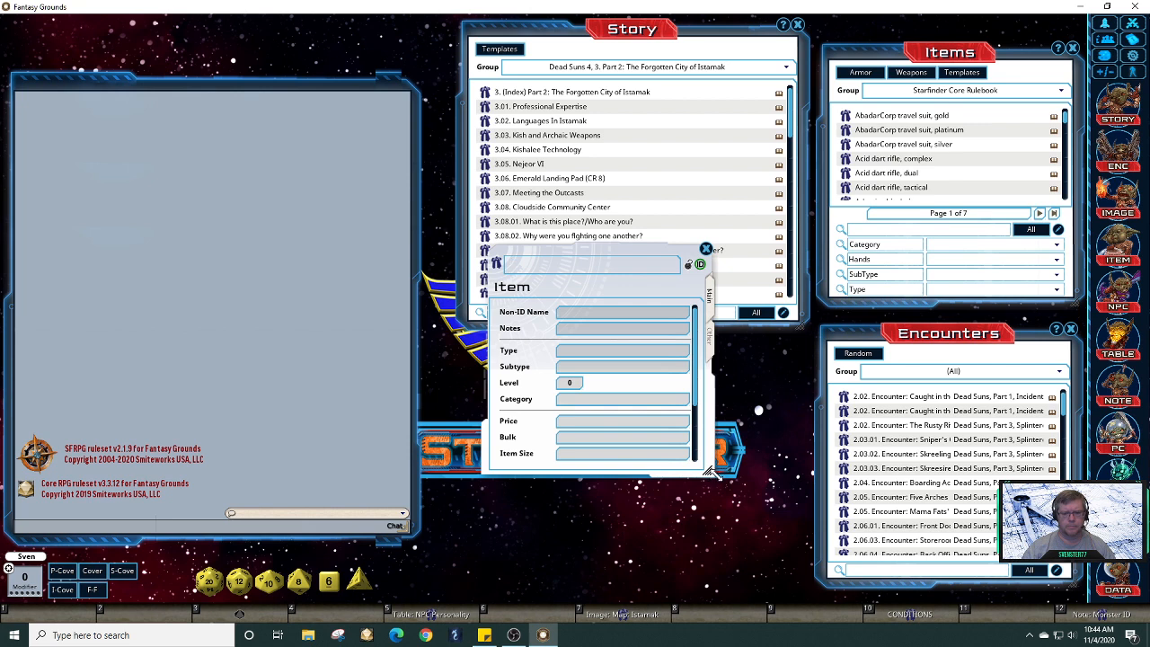
left_click_drag(719, 473, 751, 534)
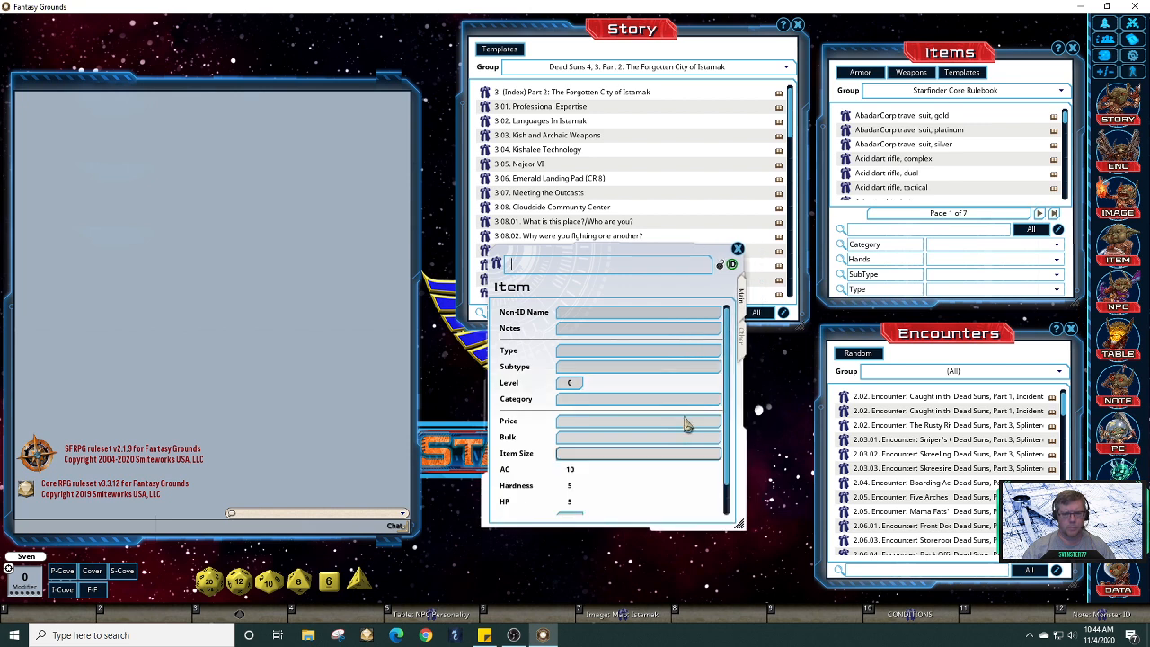
Step: Name the new item Alcohol Inhibitor
type("A")
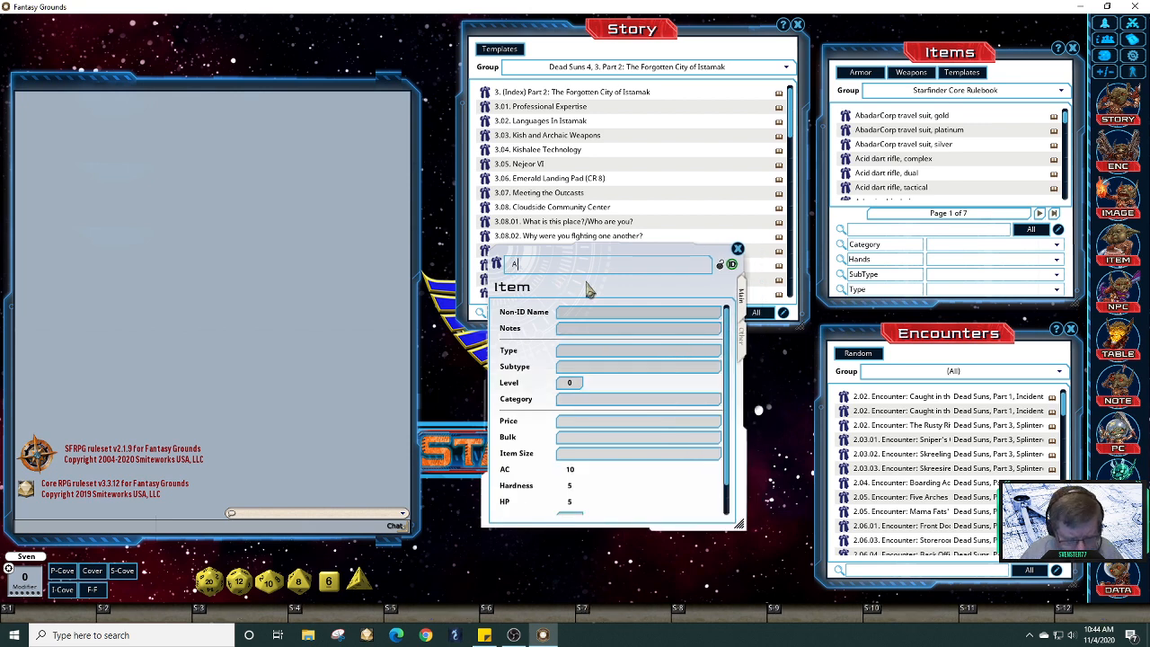
type("lcohol Inhi")
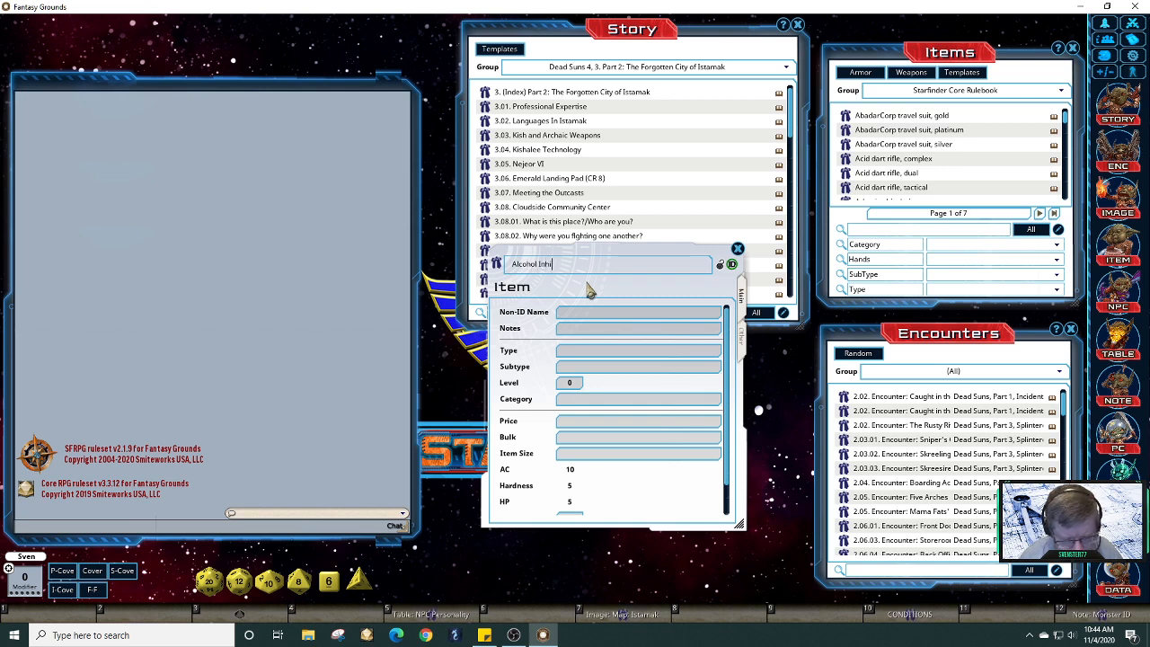
type("t")
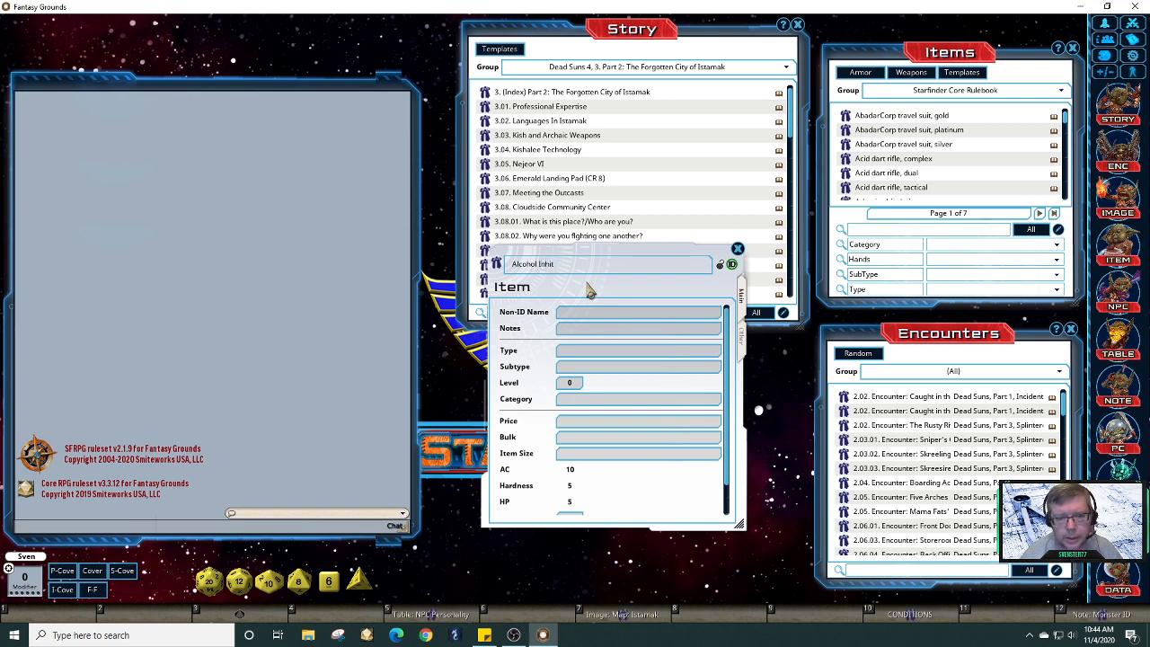
key("BackSpace")
type("bitor")
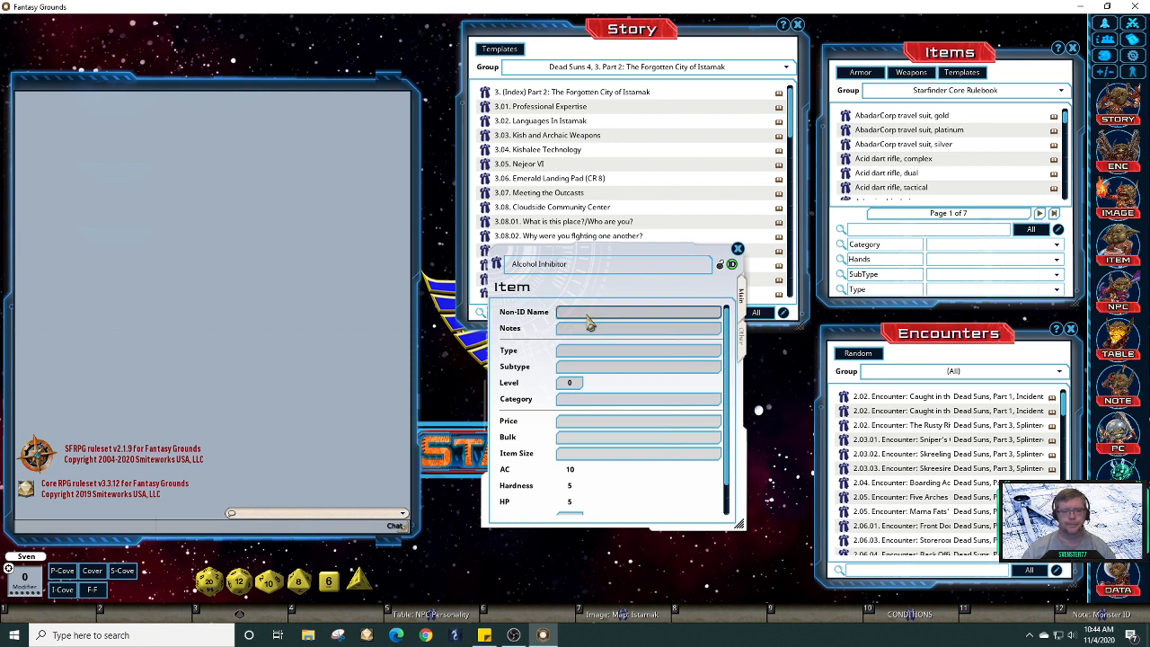
Step: Set the Non-ID Name of the Alcohol Inhibitor to Syrupy Brown Liquid
left_click(587, 314)
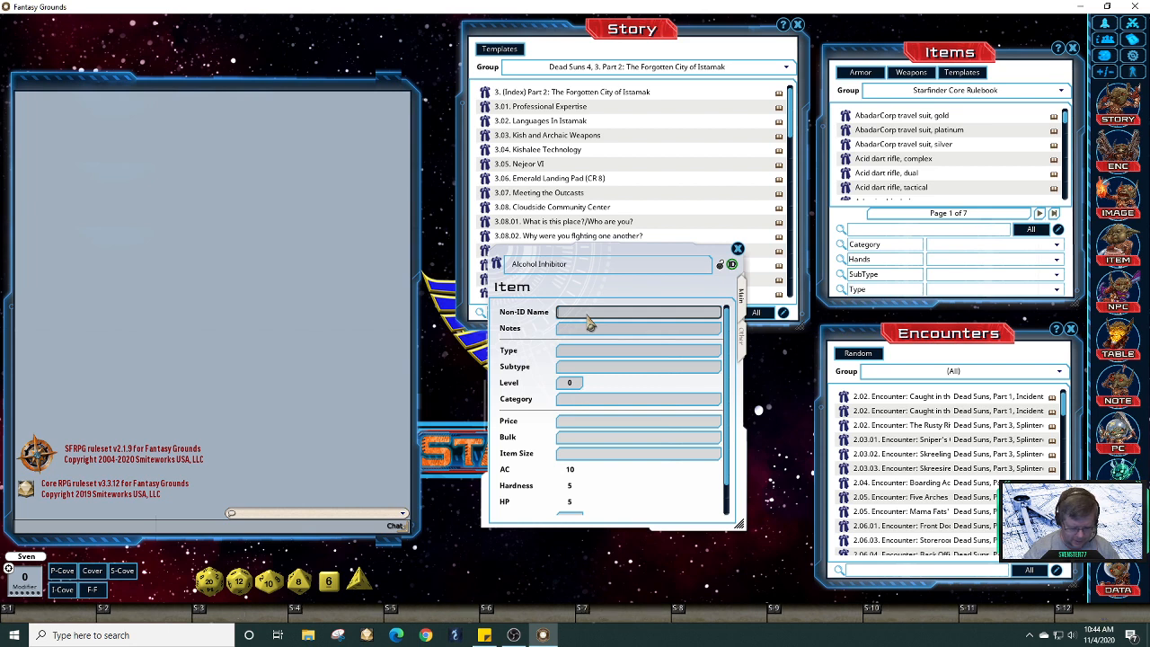
type("Syr")
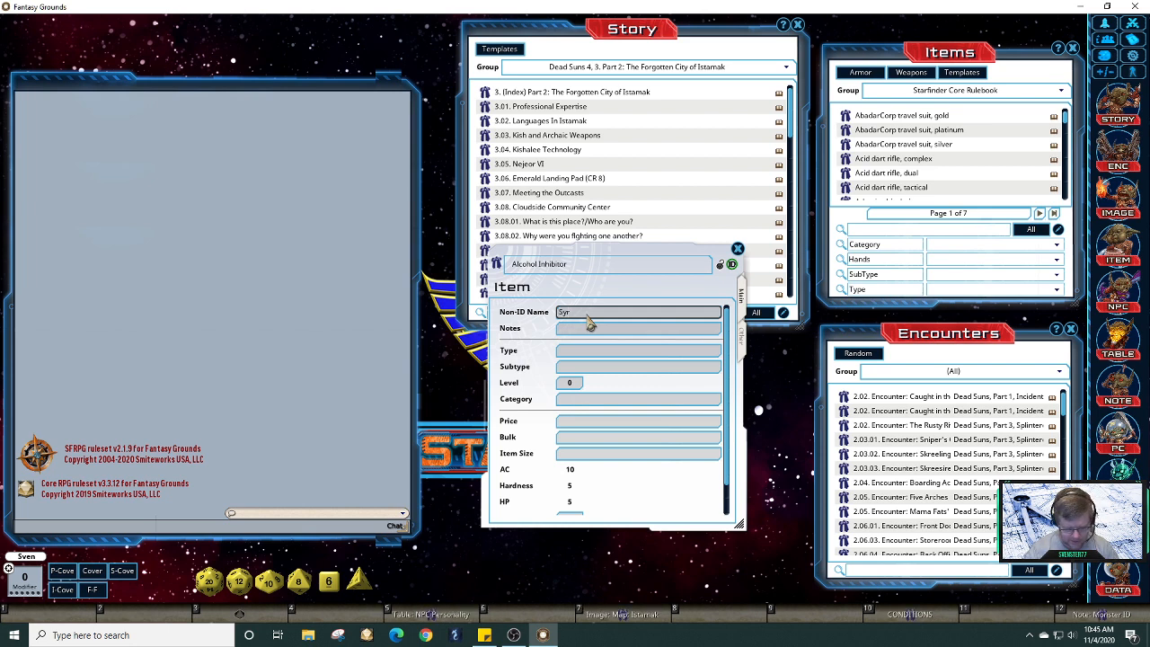
type("up")
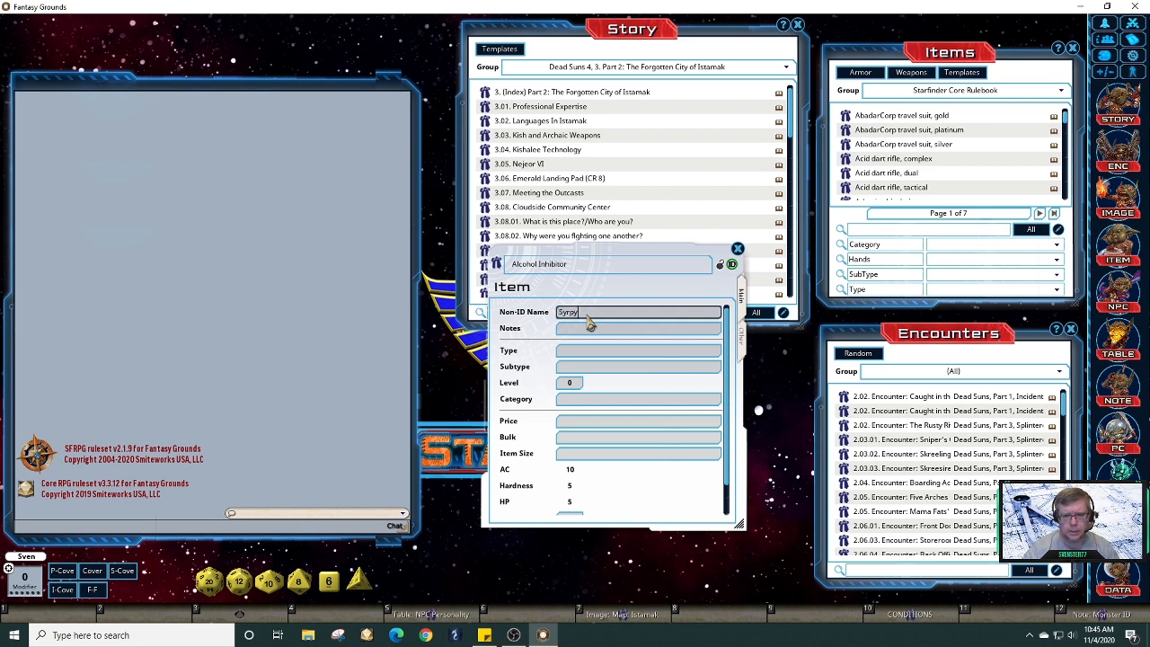
key("BackSpace")
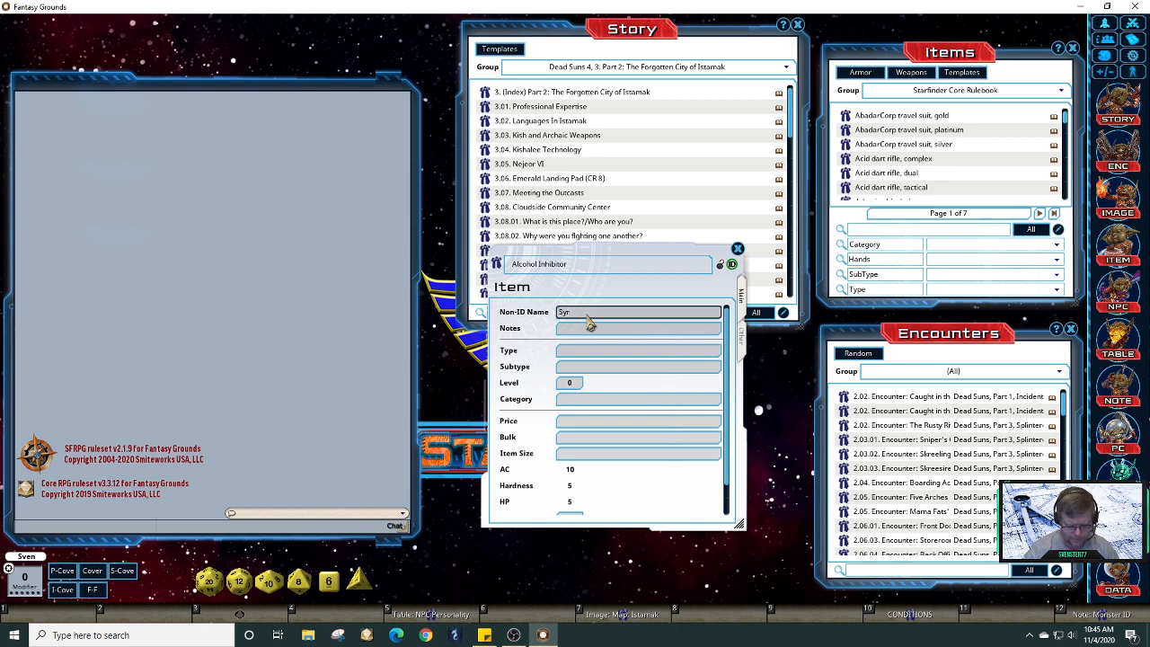
type("upy")
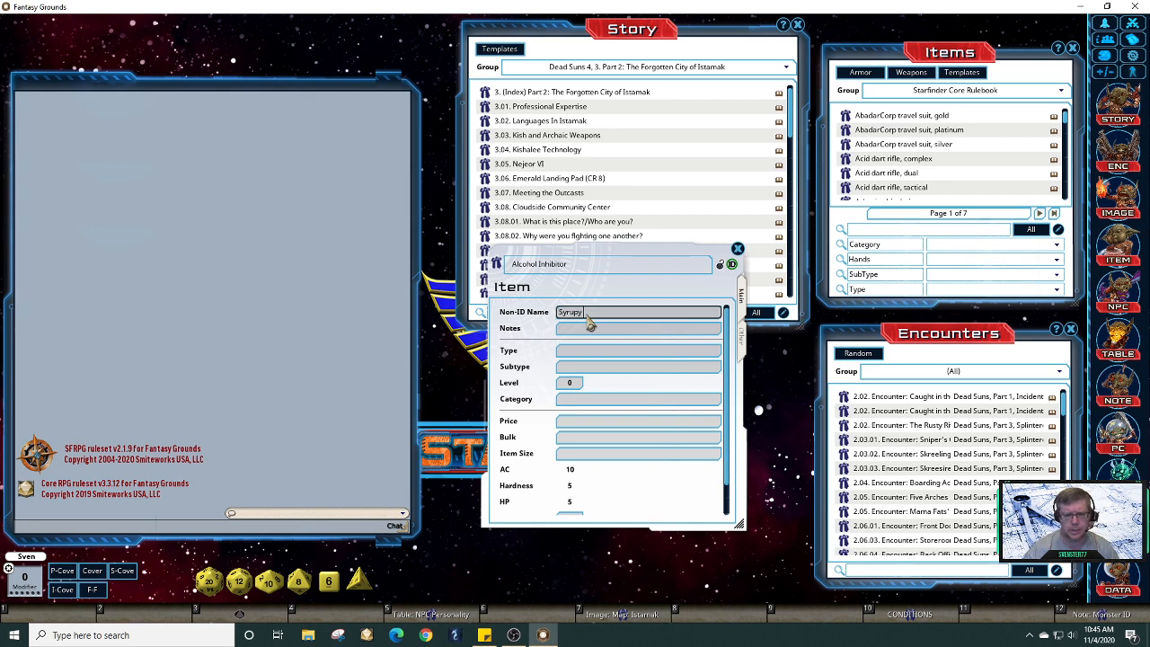
key("alt+Tab")
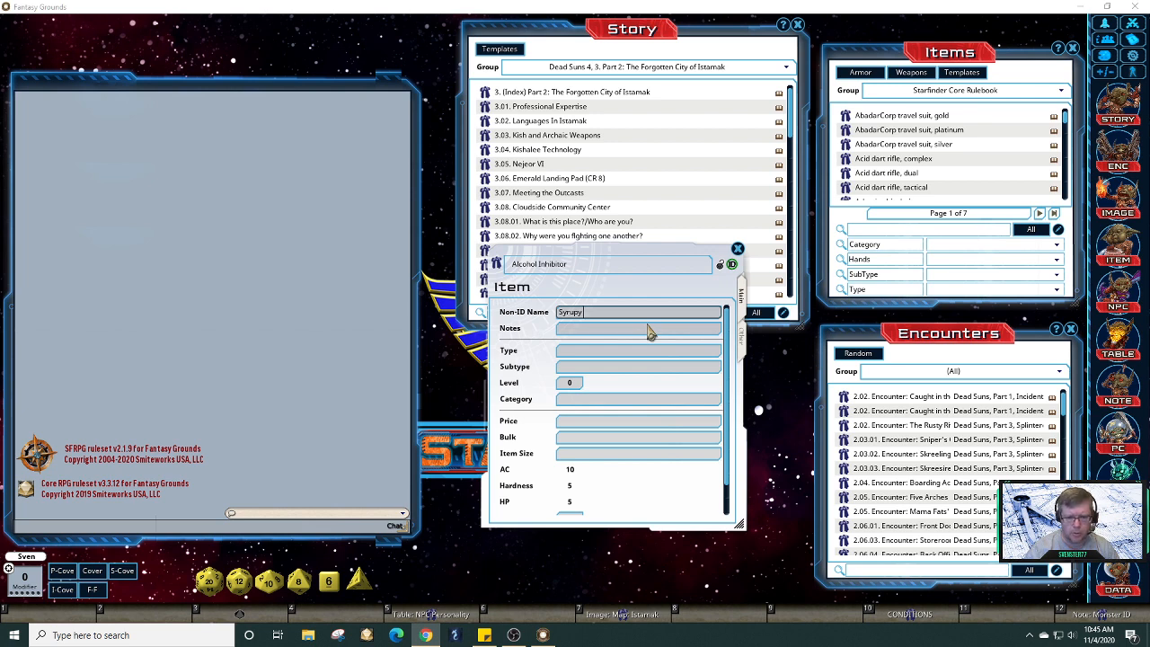
left_click(616, 317)
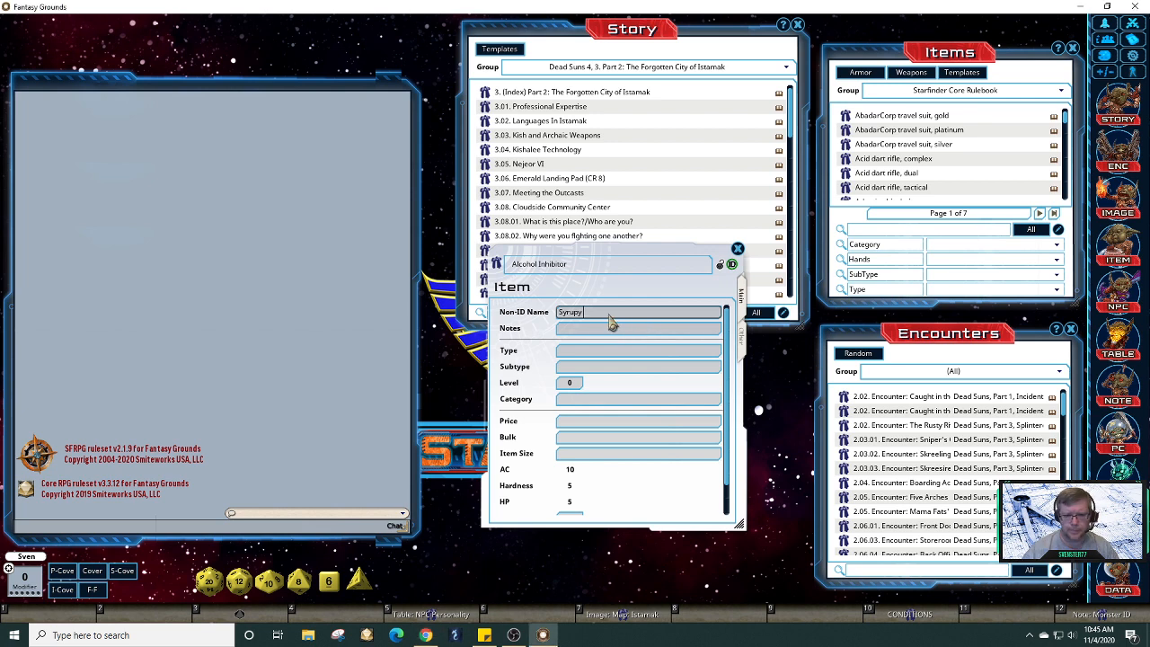
type("Bron")
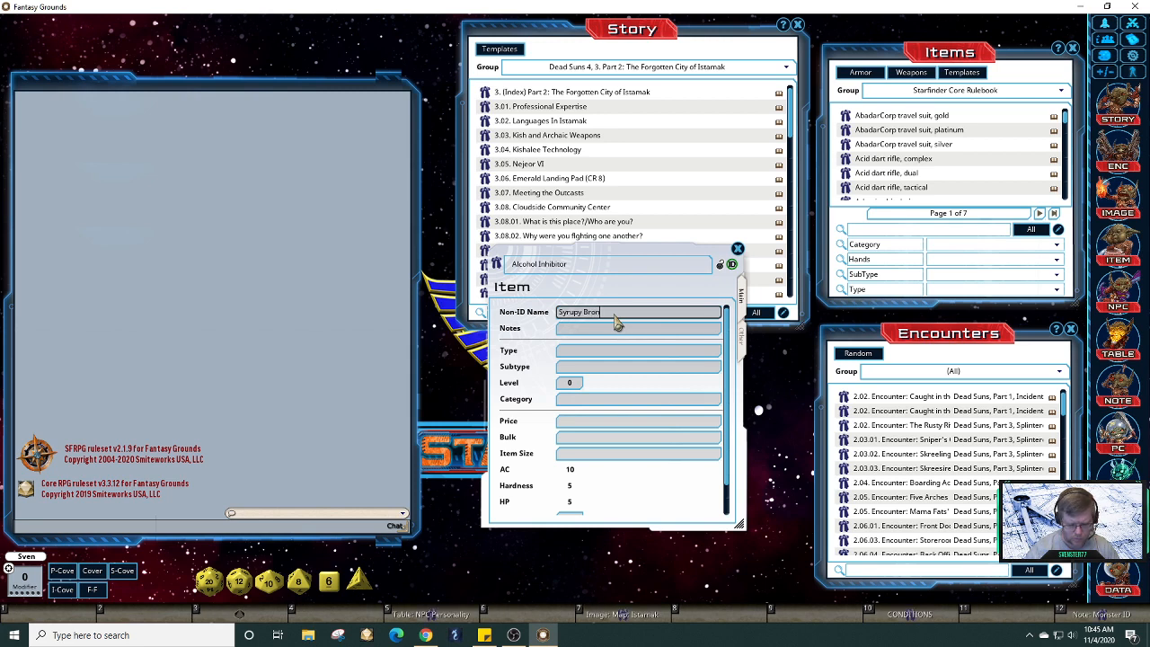
type("w Liquid")
key("alt+Tab")
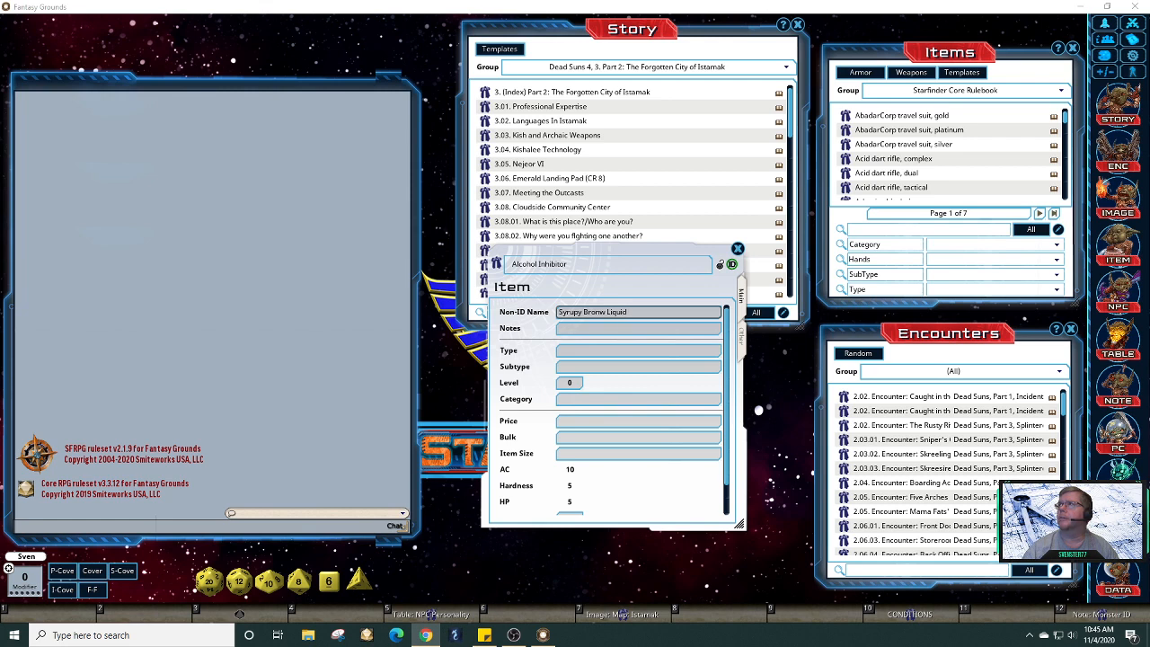
key("alt+Tab")
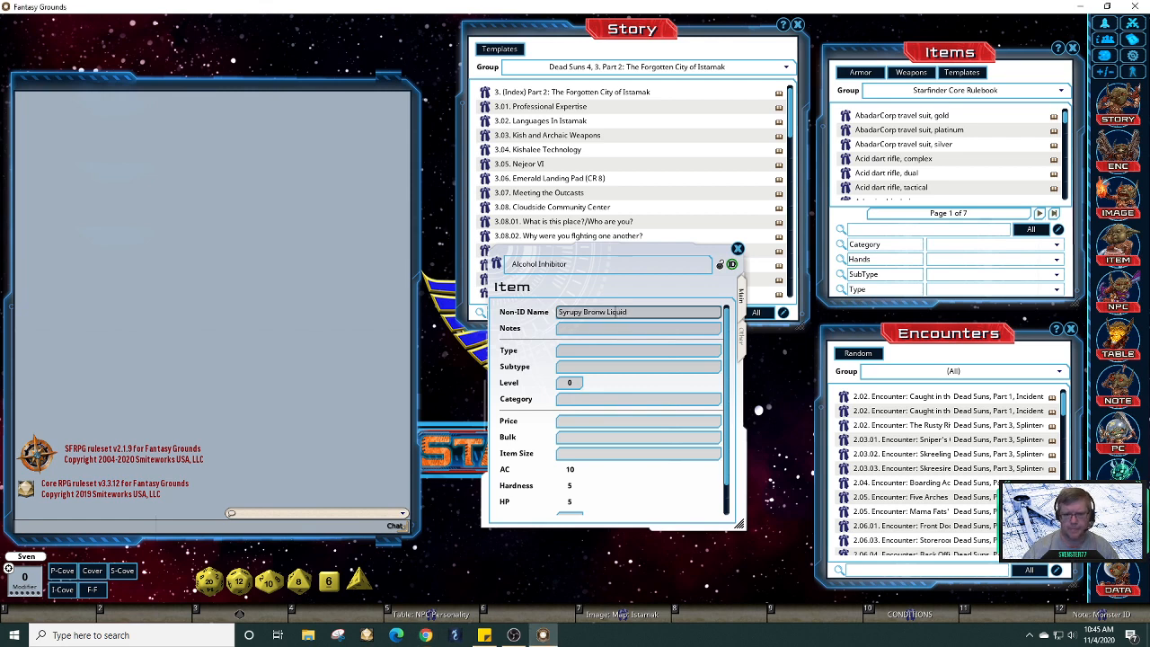
key("Left")
key("Left")
key("BackSpace")
key("BackSpace")
type("wn")
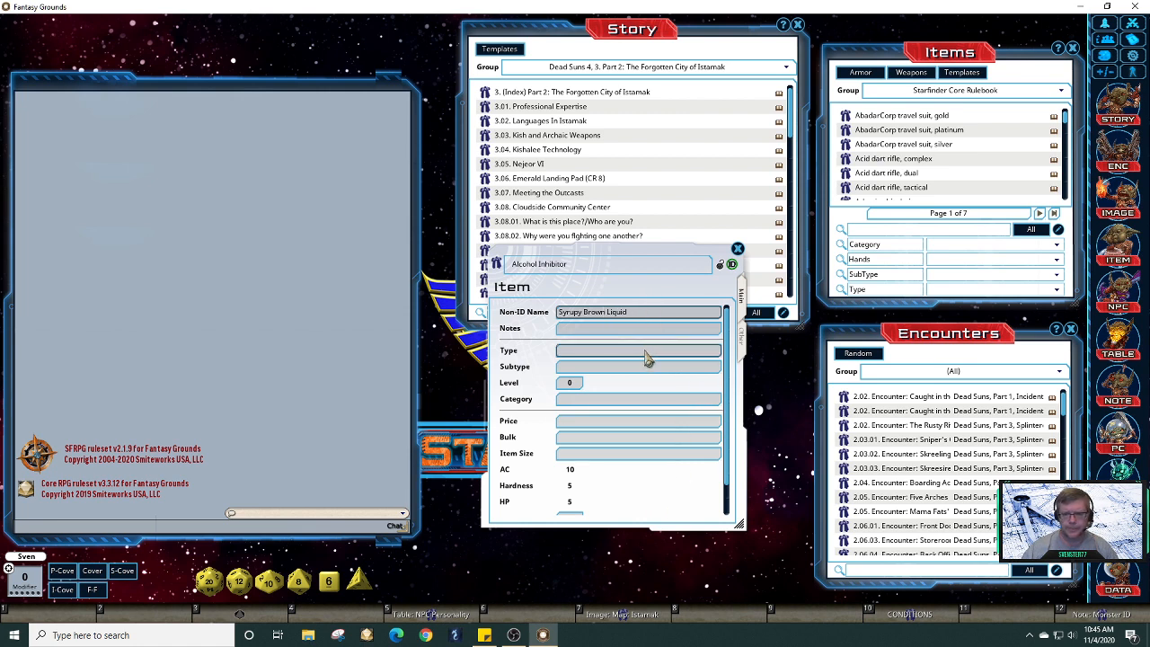
Step: Move the Alcohol Inhibitor window clear of the Story list, consult the category filter choices and set its Category to Adventuring Gear
left_click_drag(693, 259, 388, 169)
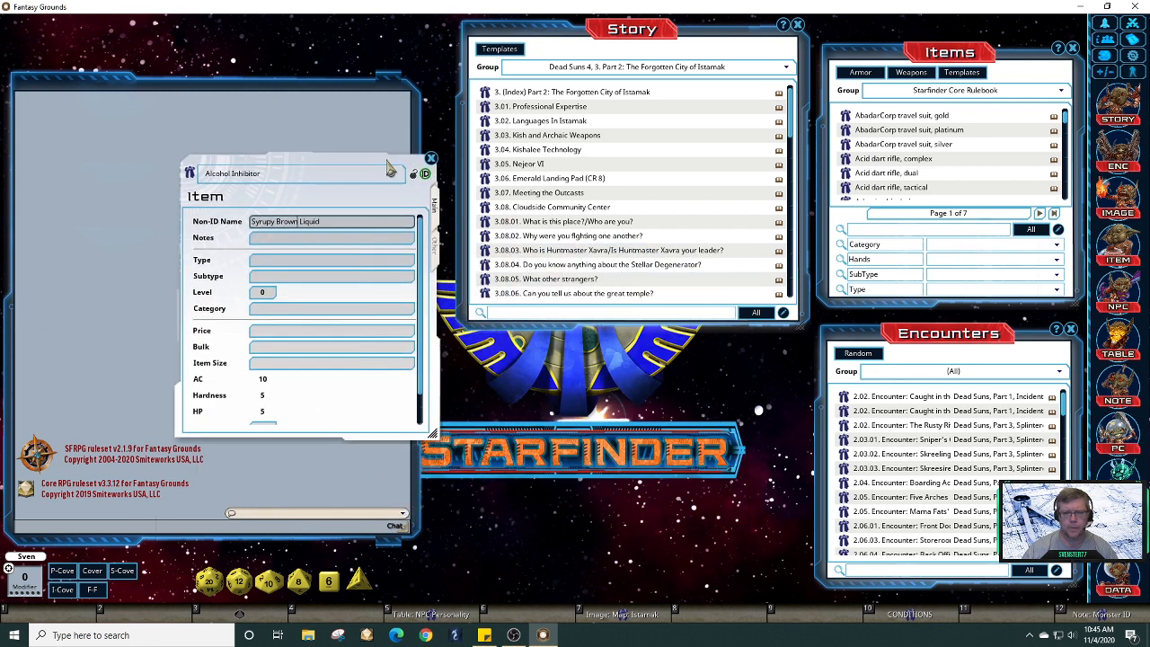
left_click(1058, 249)
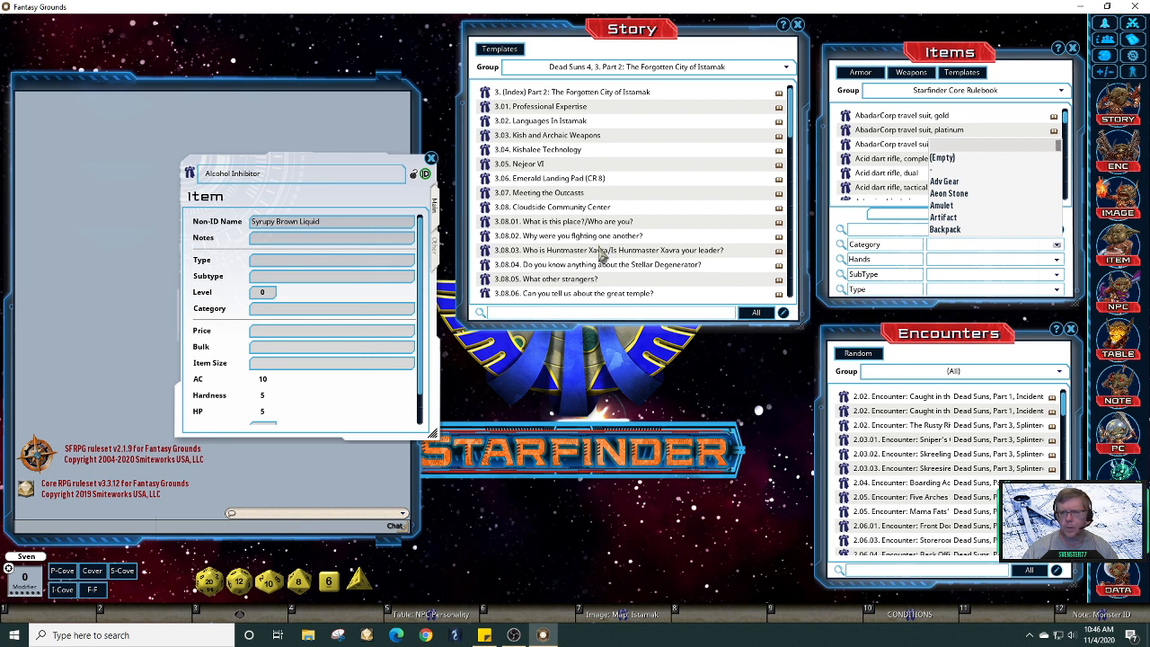
left_click(297, 312)
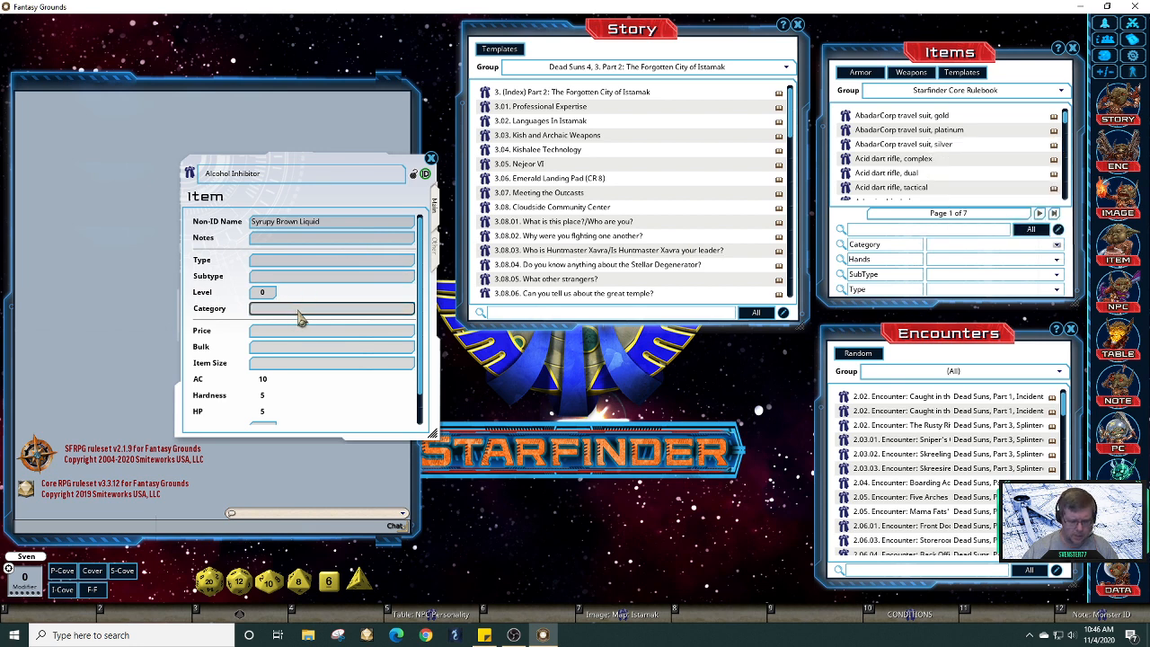
type("Adventu")
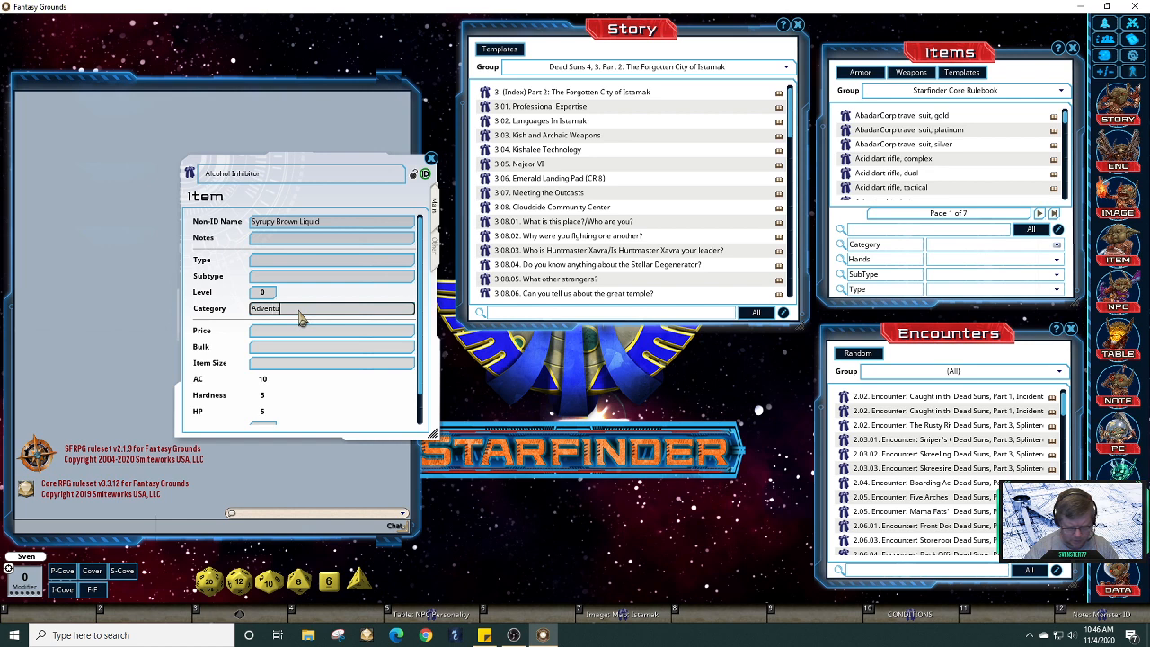
type("ring Gear")
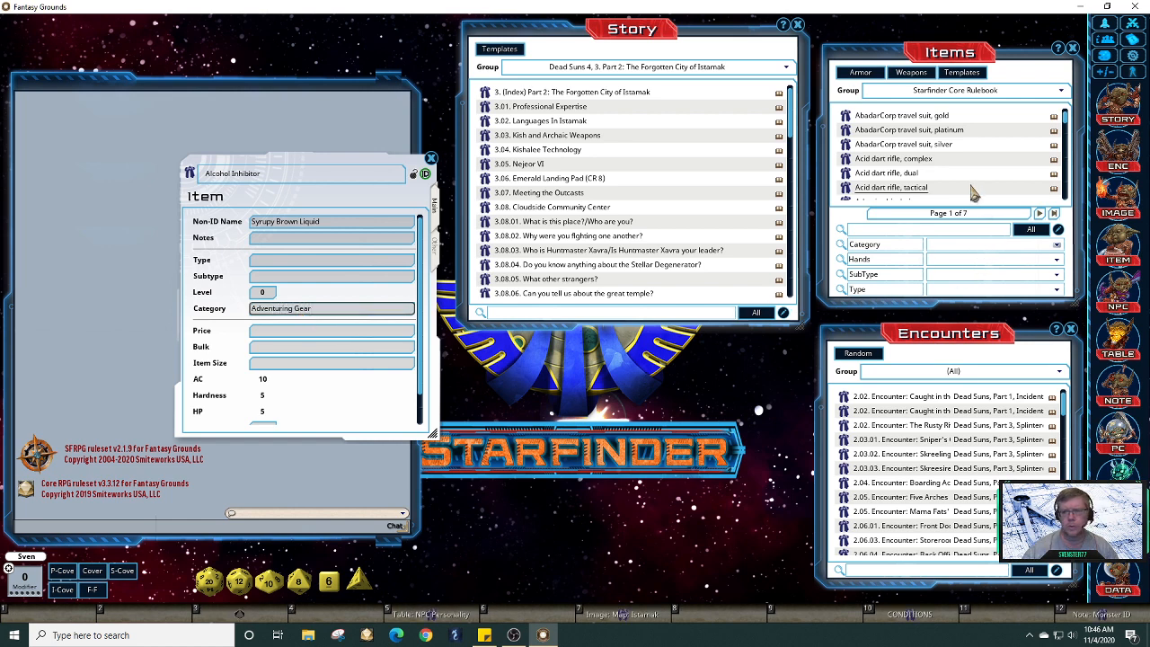
Step: Browse the Starfinder Core Rulebook items, search them for ale and water, and clear the search
left_click(911, 232)
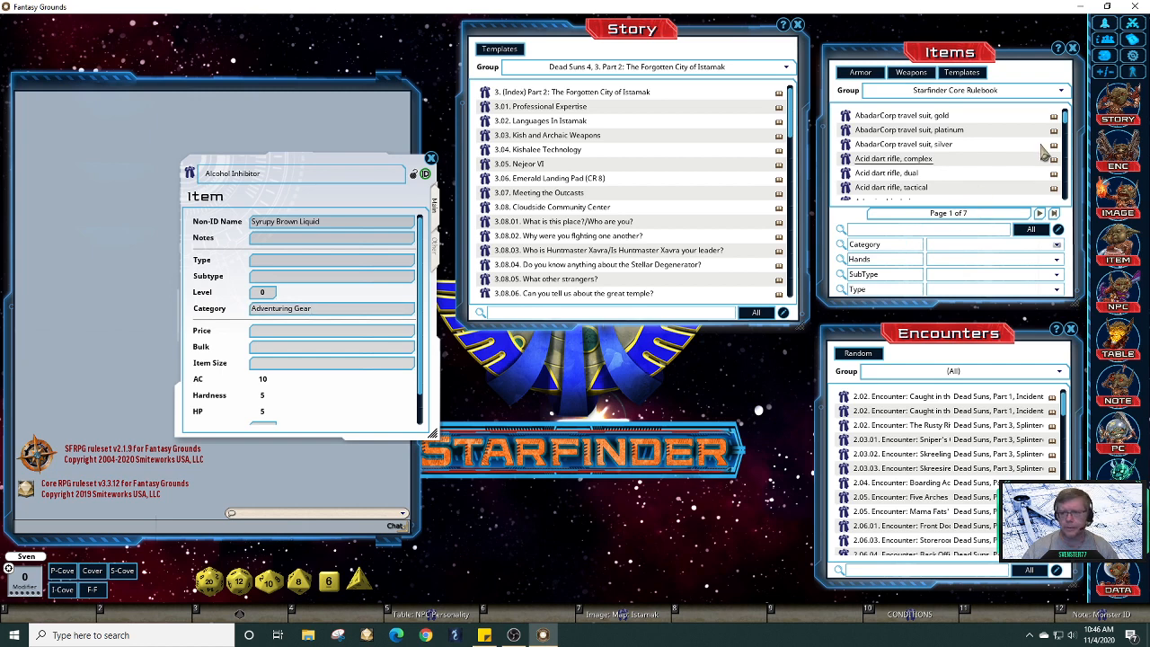
scroll(1071, 139, "down", 5)
scroll(1071, 139, "down", 3)
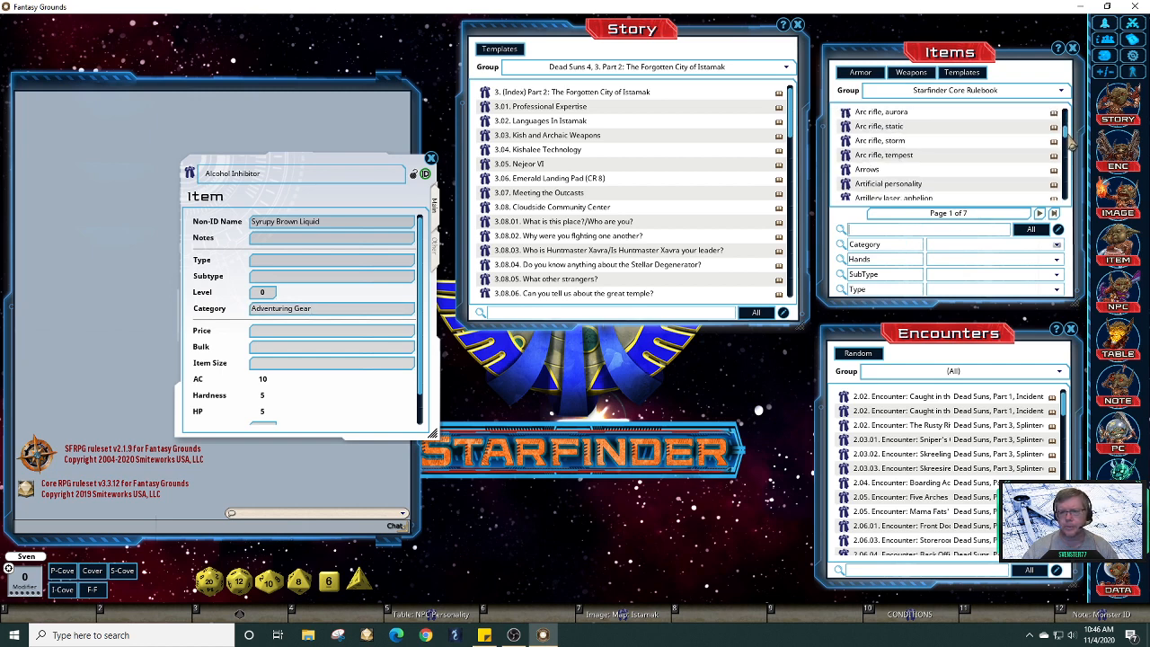
scroll(1072, 144, "down", 3)
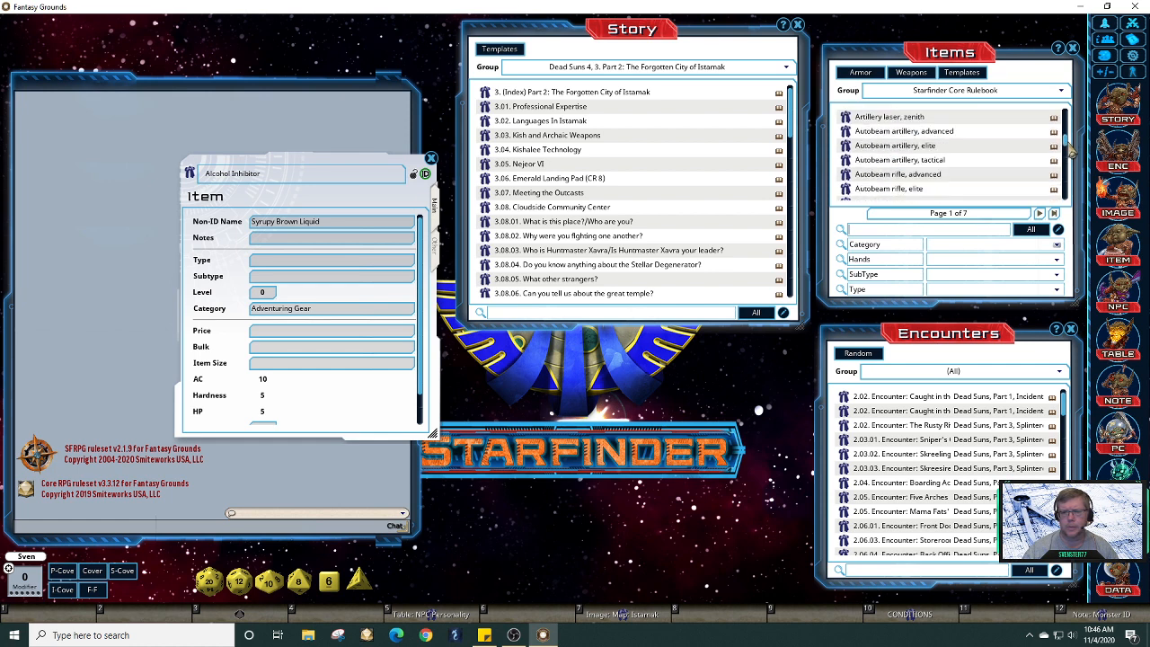
scroll(1071, 153, "down", 10)
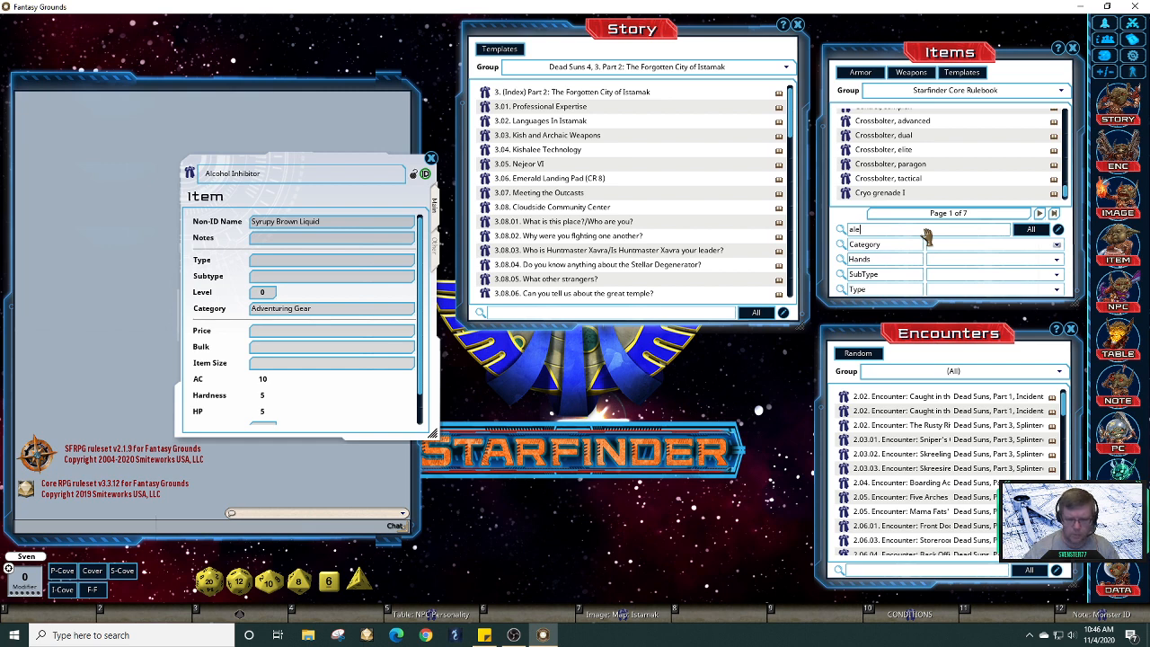
left_click(925, 231)
type("alewatrer")
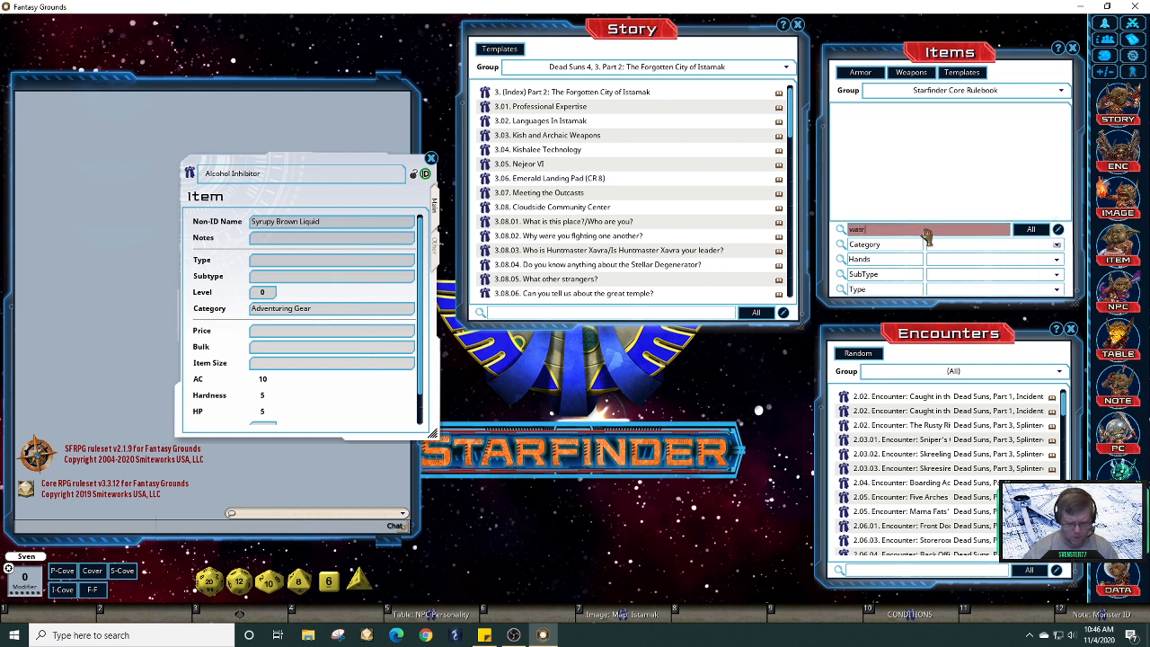
key("BackSpace")
key("BackSpace")
key("BackSpace")
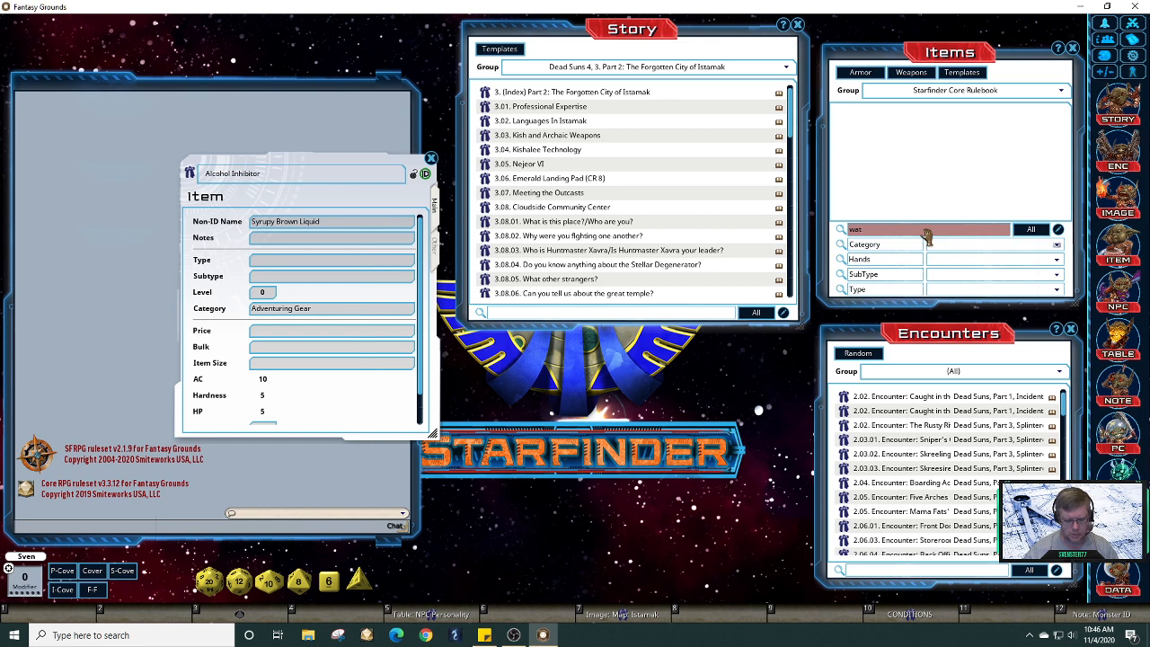
type("er")
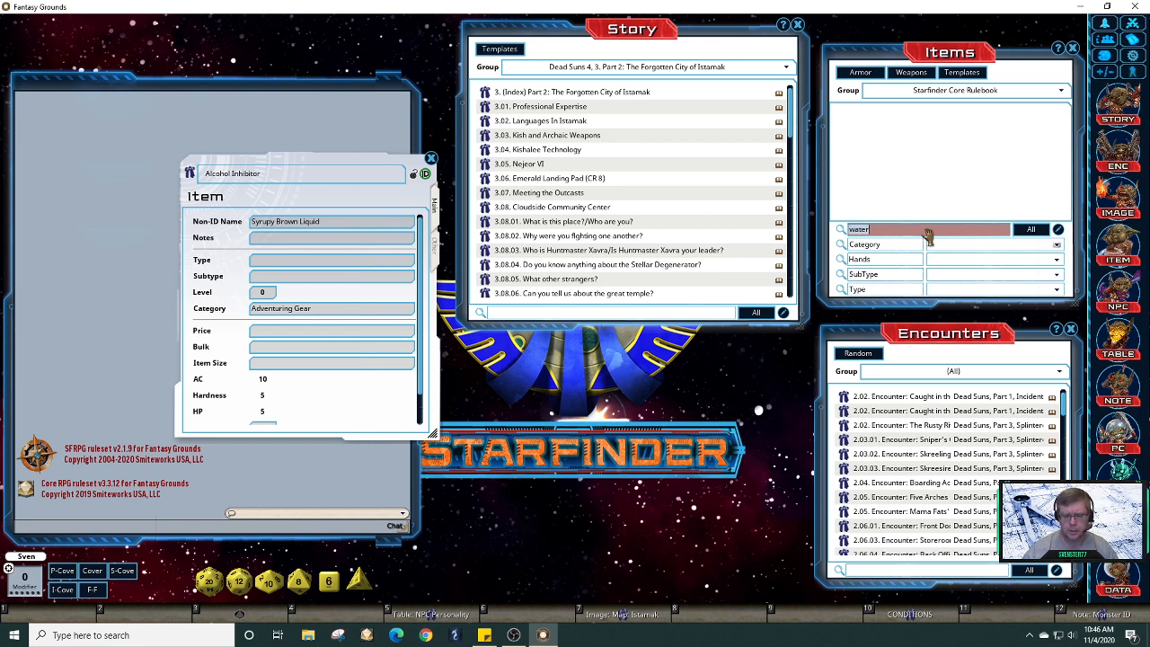
key("BackSpace")
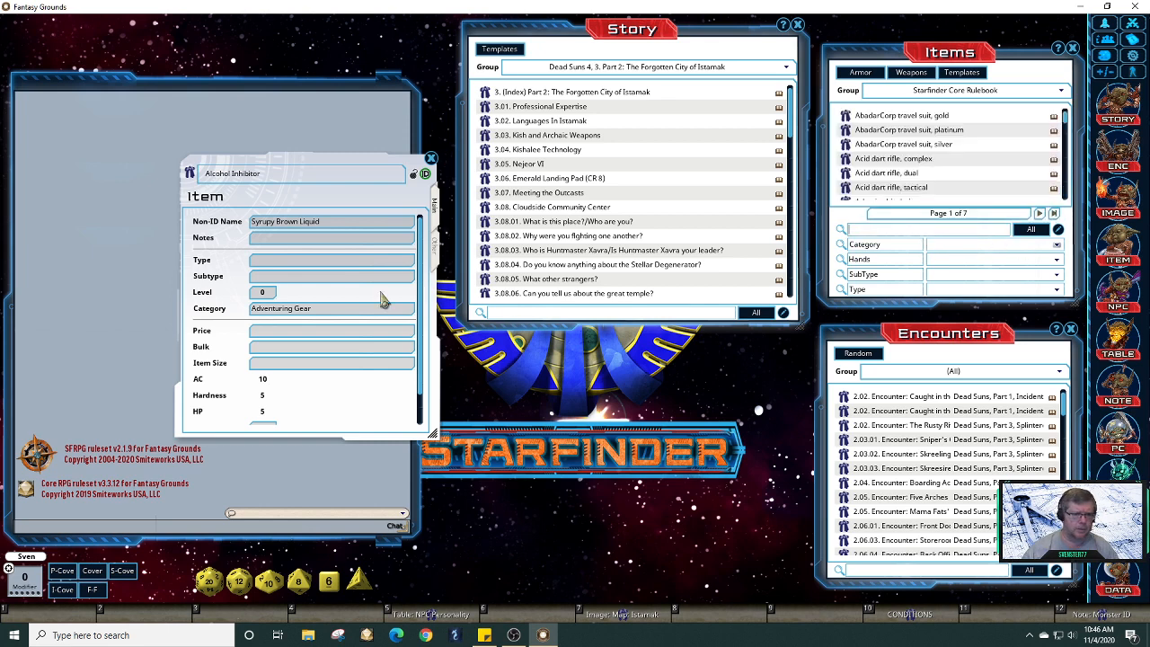
Step: Set the Properties text to "Drinking an ounce of this liquid will provide immunity to the effects of alcohol for one hour."
left_click_drag(301, 196, 356, 156)
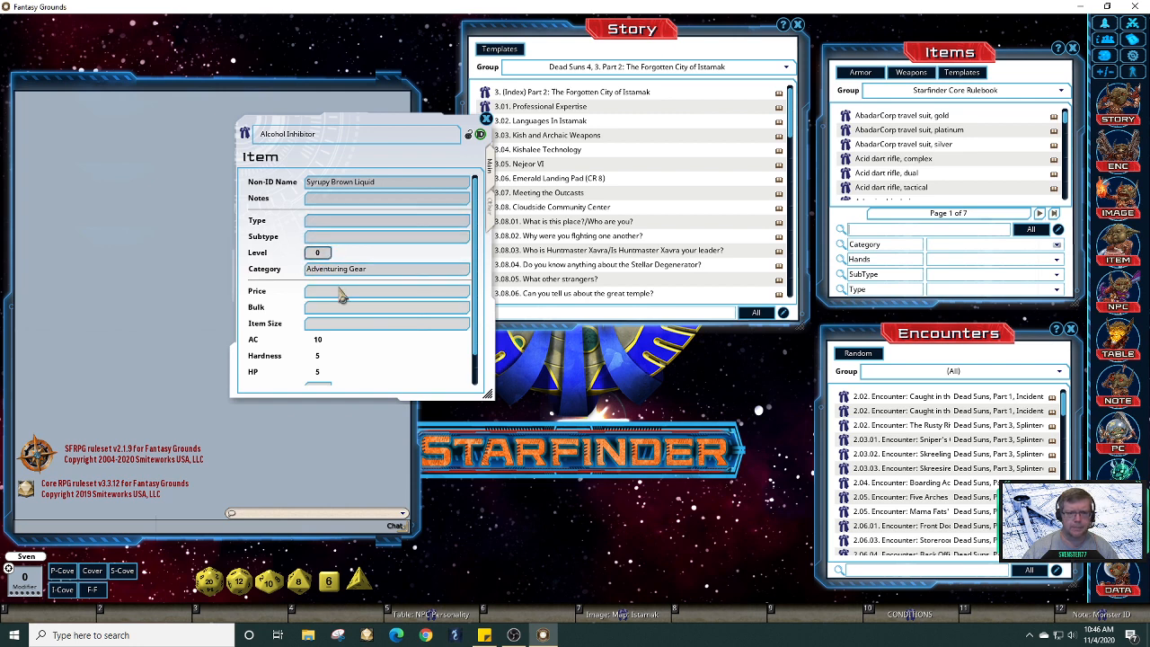
scroll(476, 354, "down", 2)
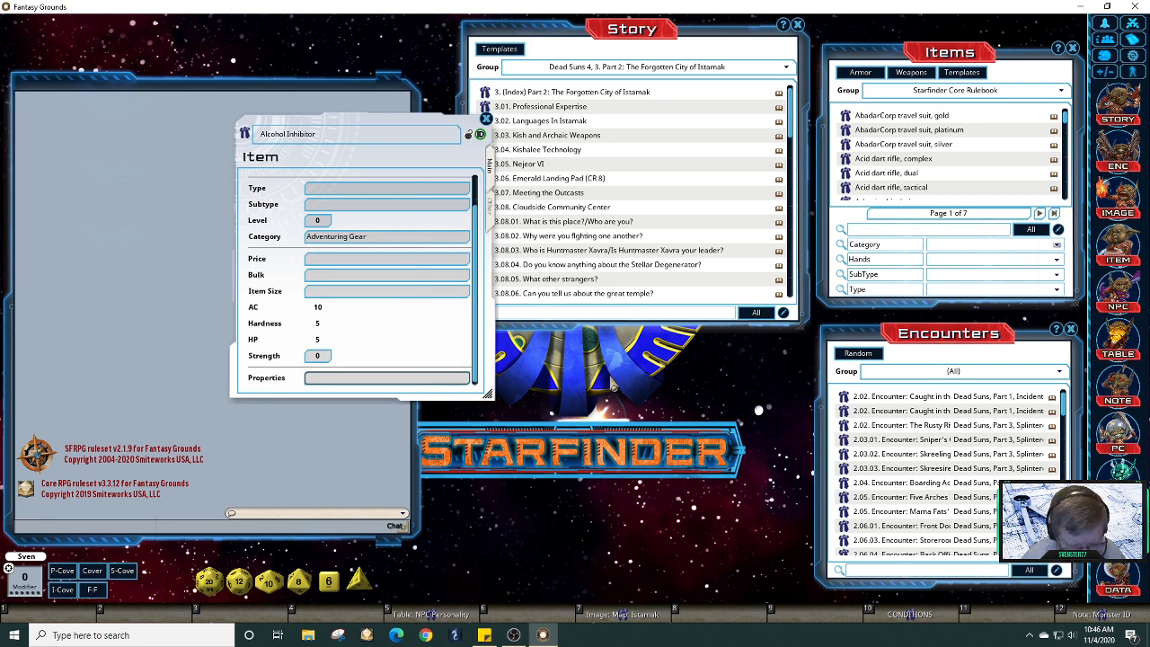
key("shift")
type("D")
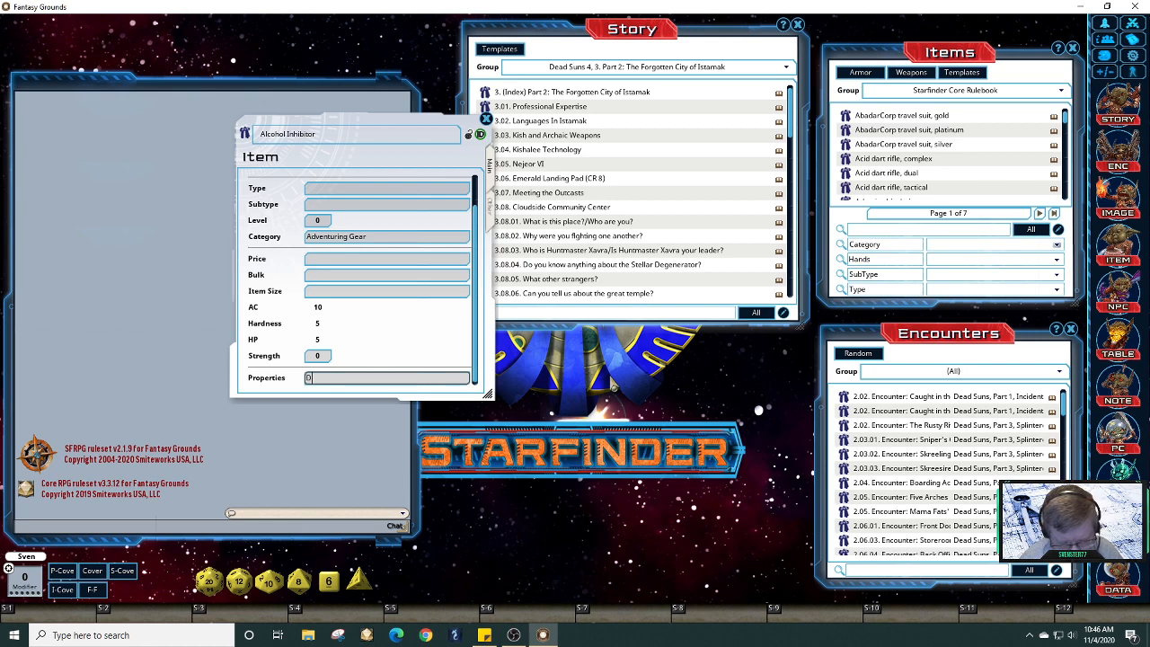
type("rinking an")
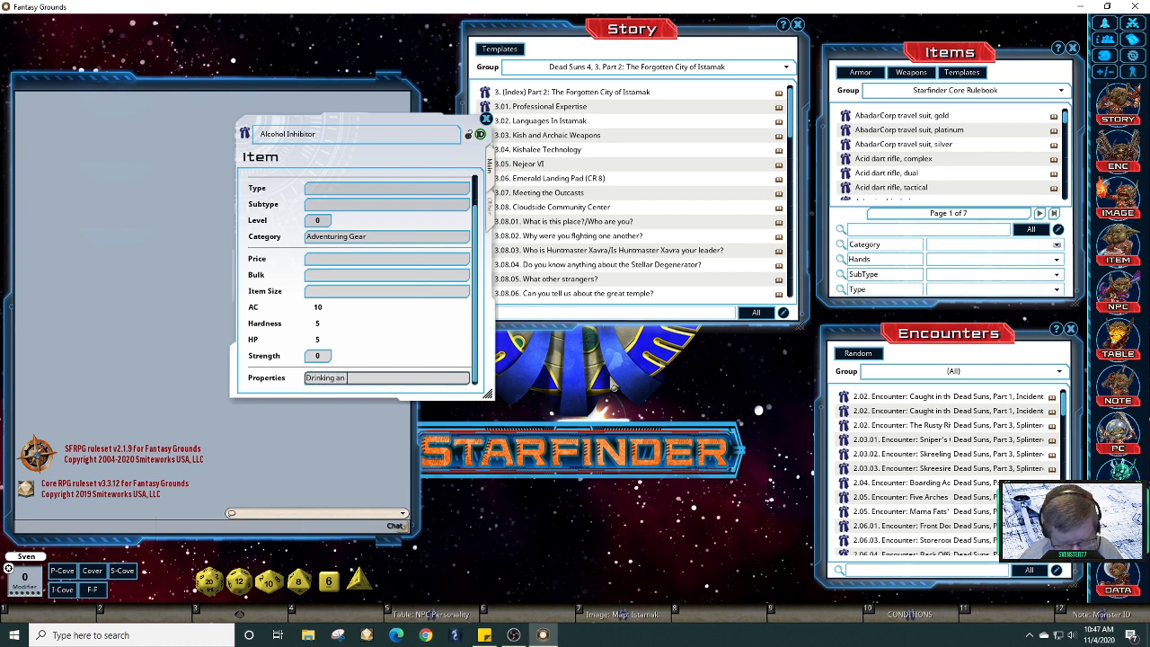
type(" ounce of this ")
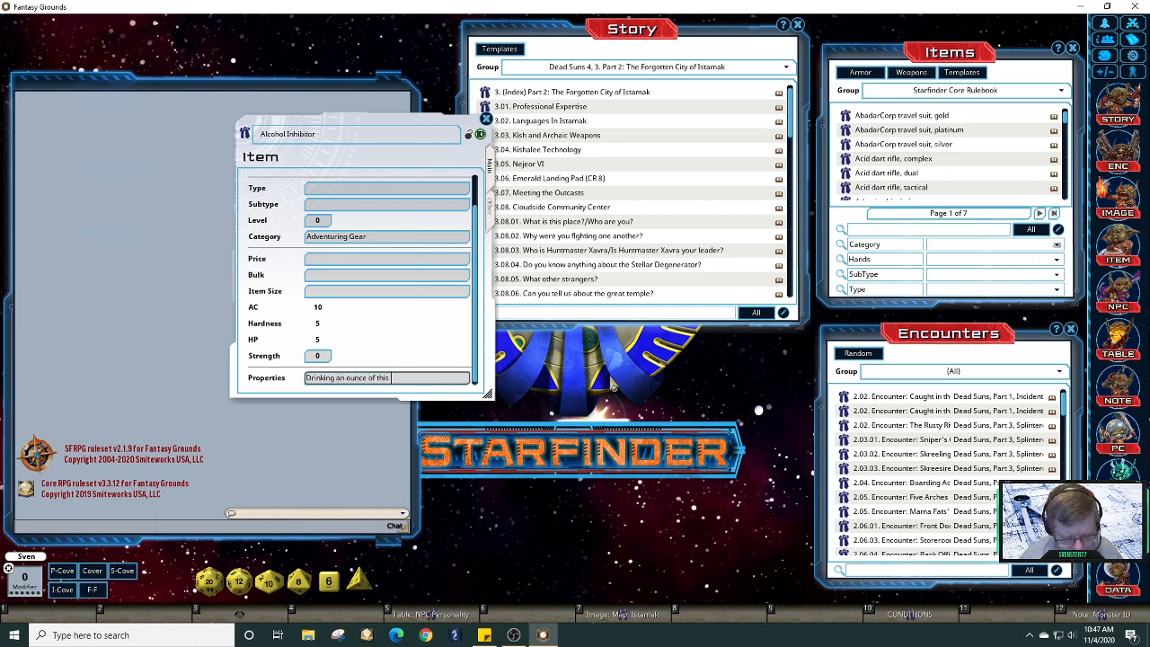
type("liquid")
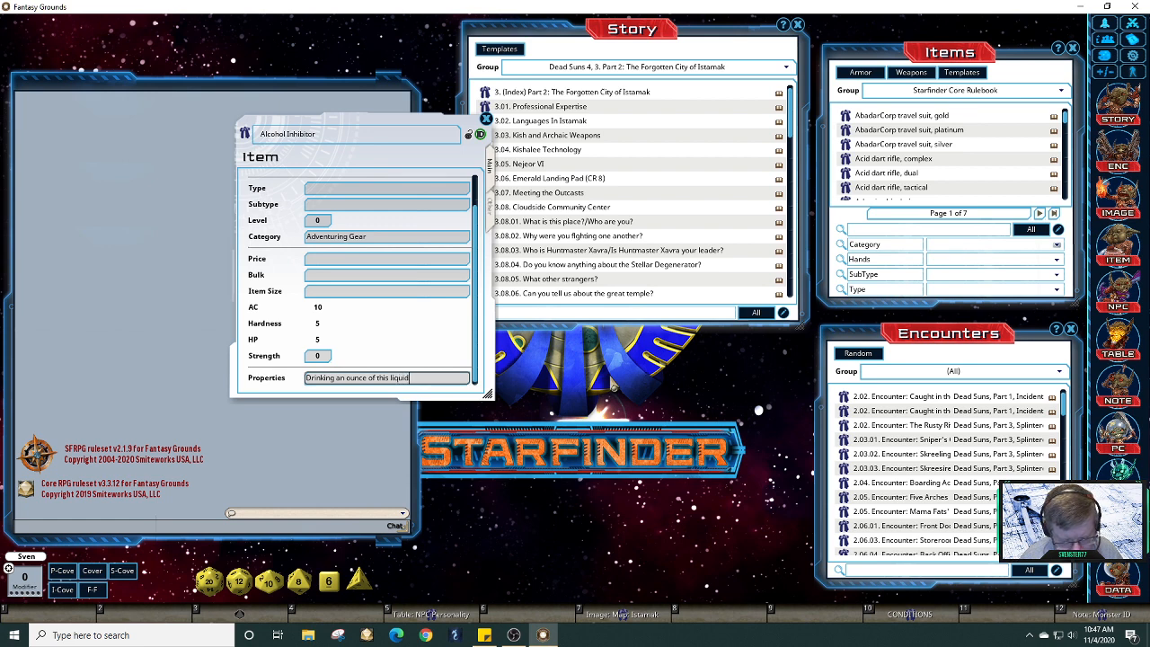
type(" will provide immu")
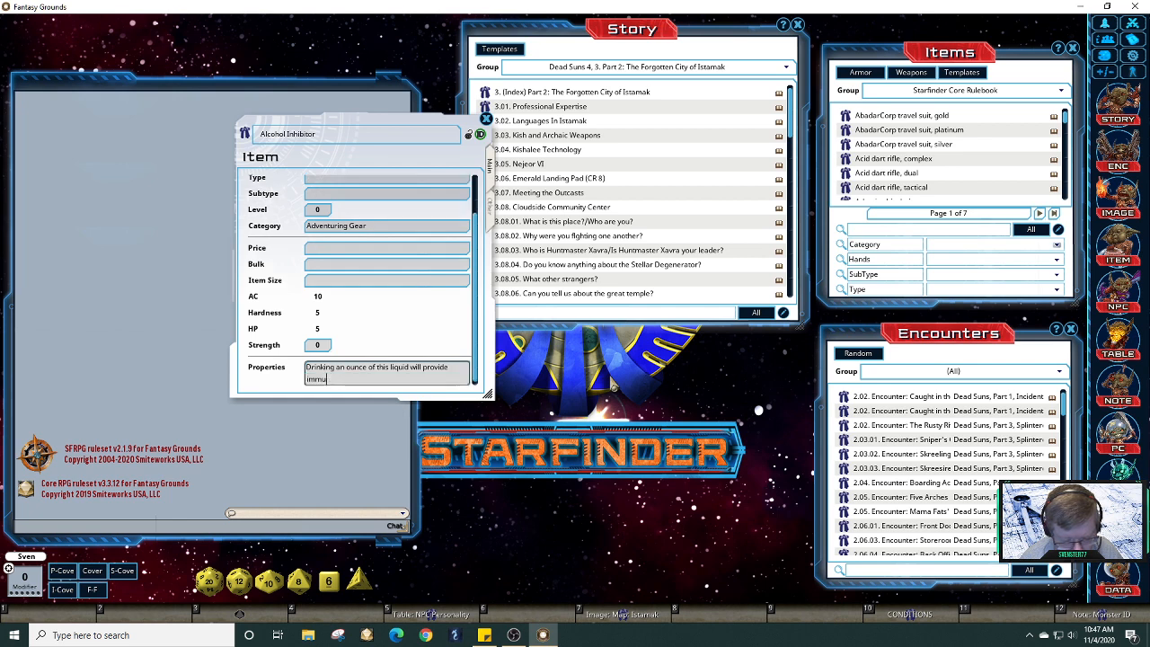
type("nity to the ef")
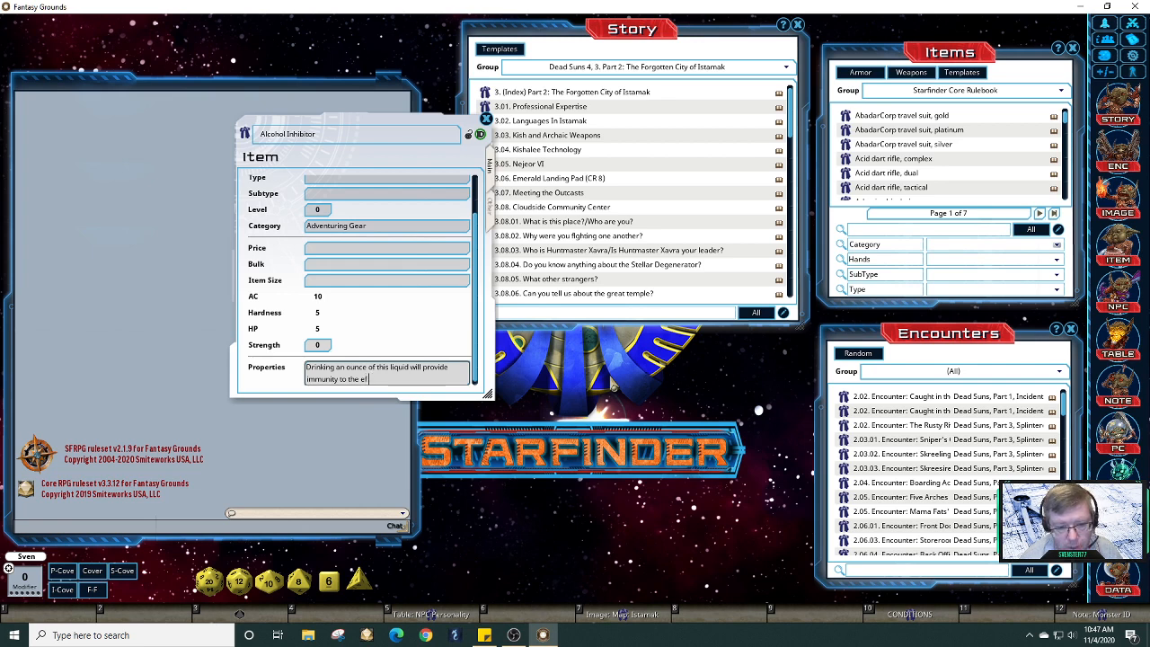
type("fects")
type("o")
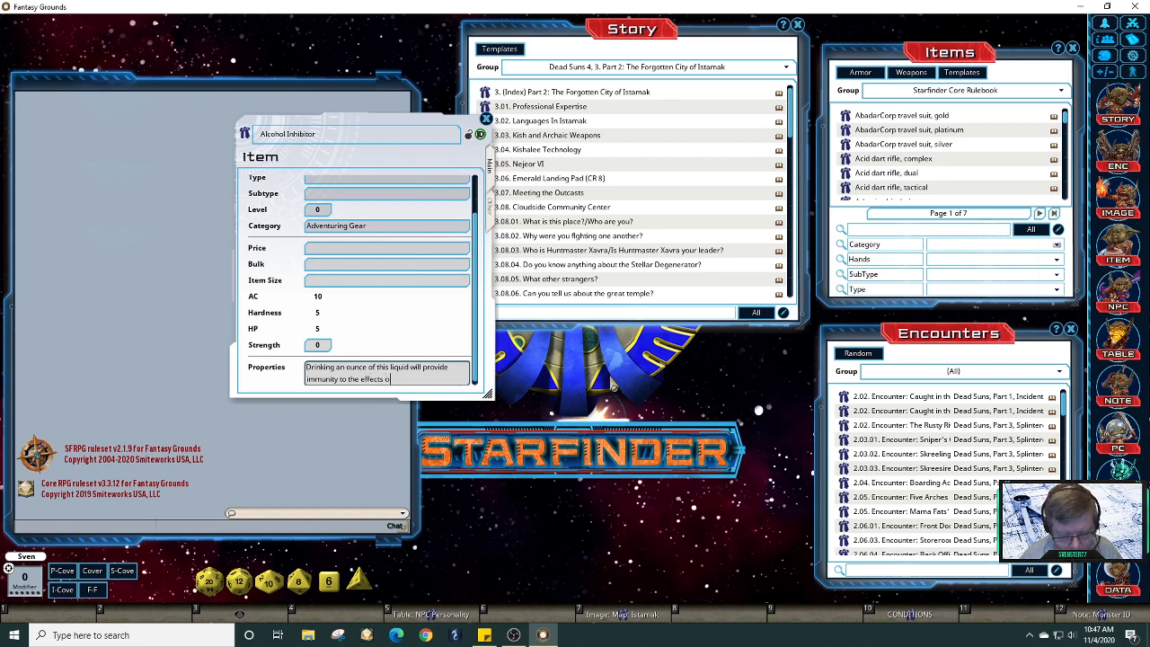
type("f alcohol ")
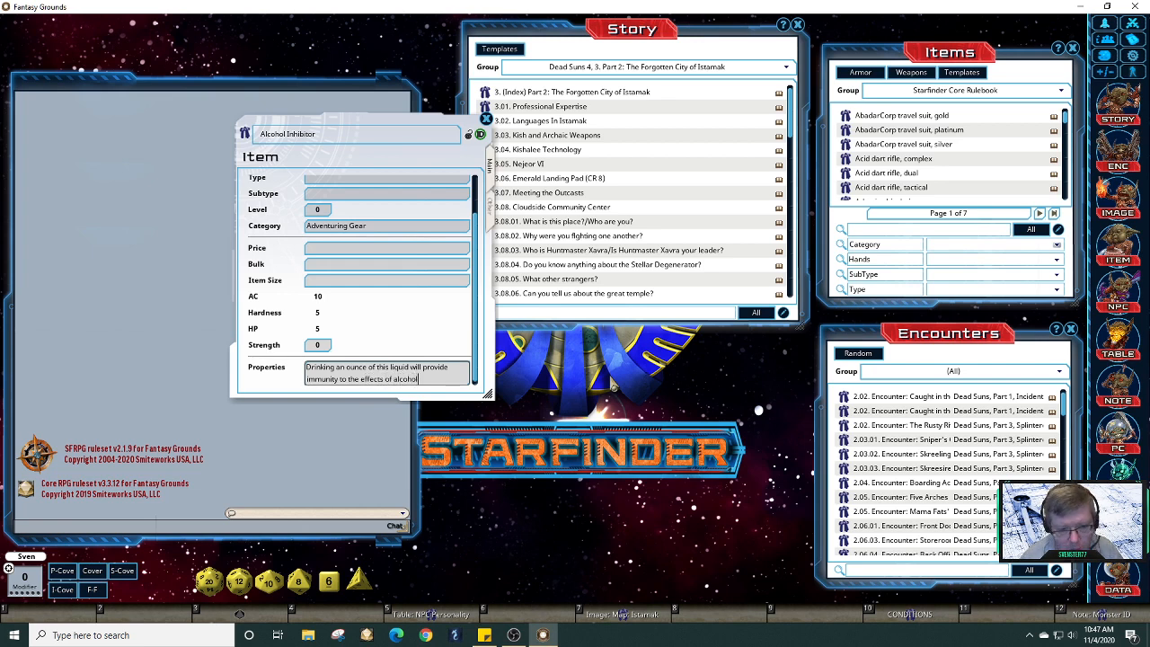
type("for one hour.")
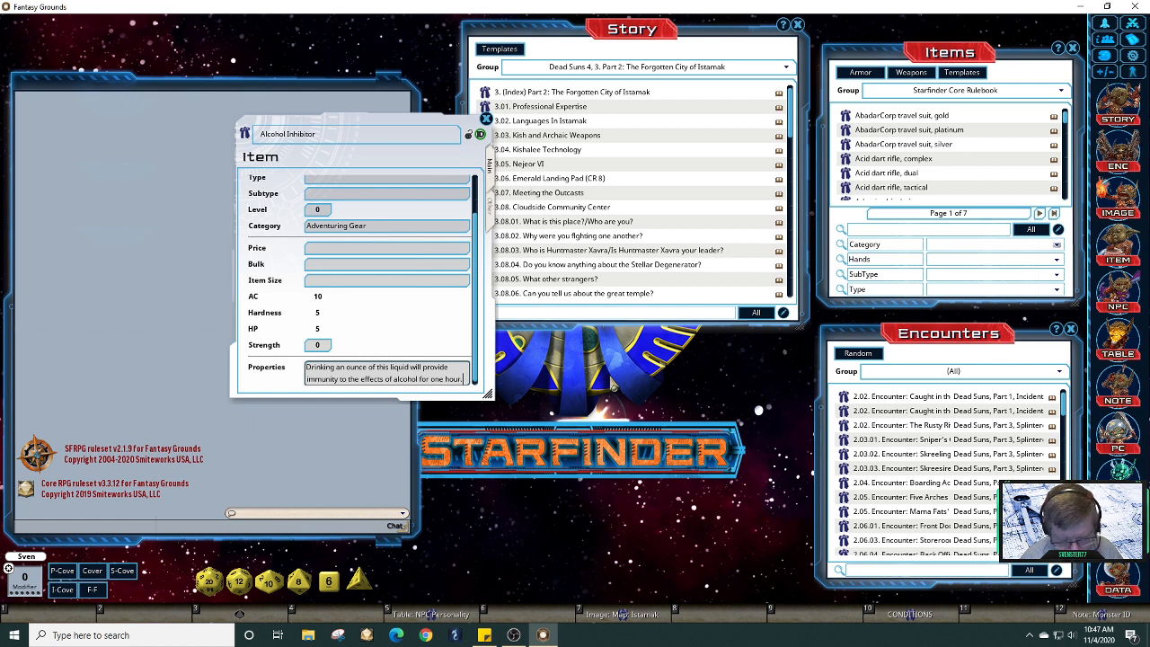
Step: Add the sentence "It will also remove the negative effects of a hangover." to the Alcohol Inhibitor's Properties
key("Return")
type("It will ")
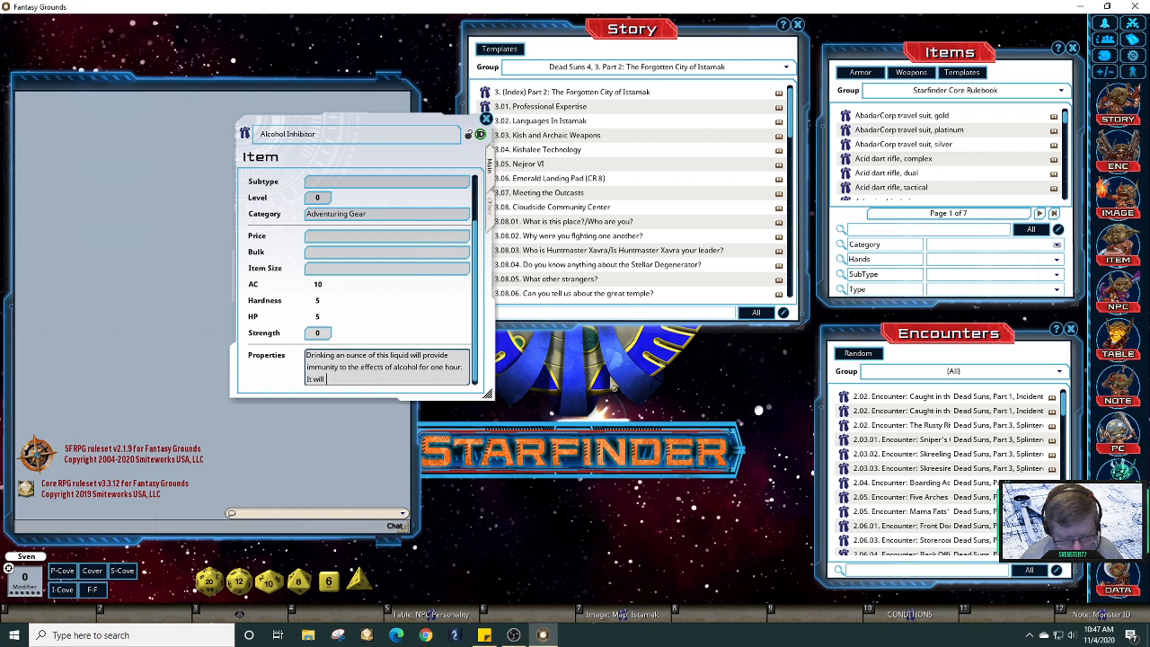
type("also")
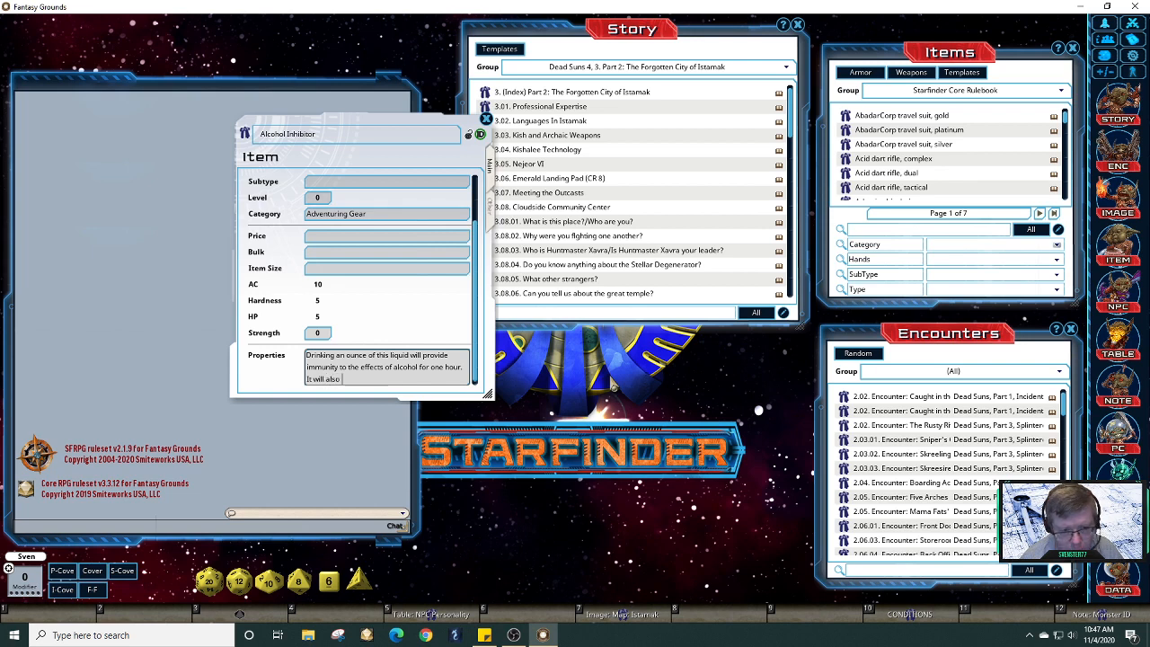
type(" remove ")
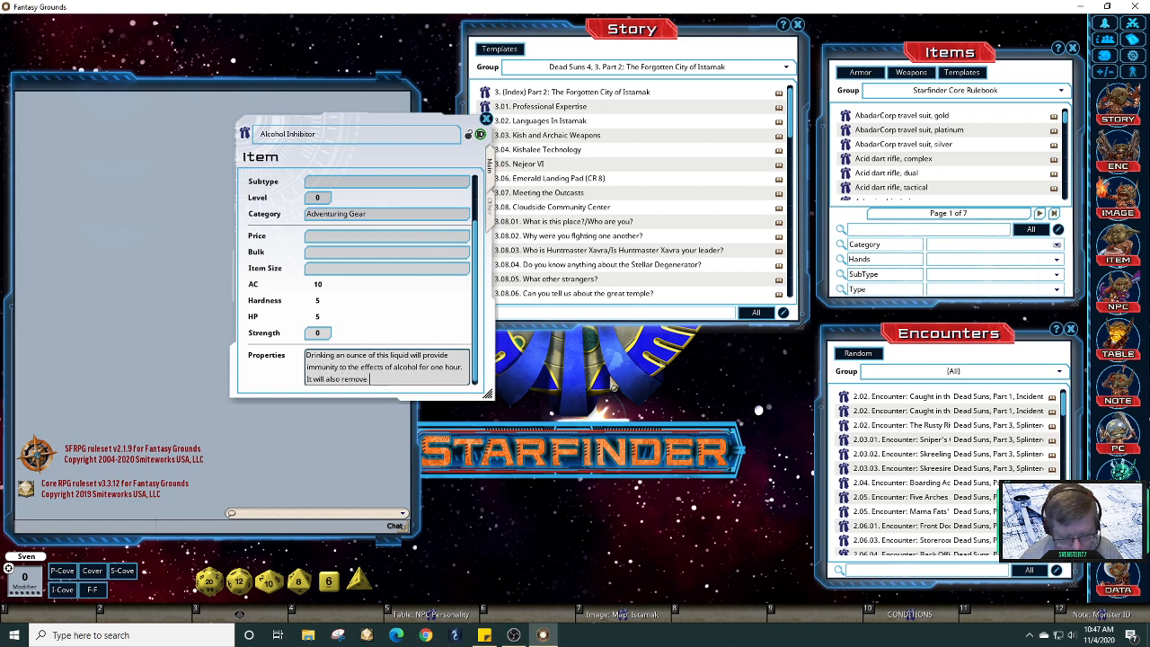
type("the nega")
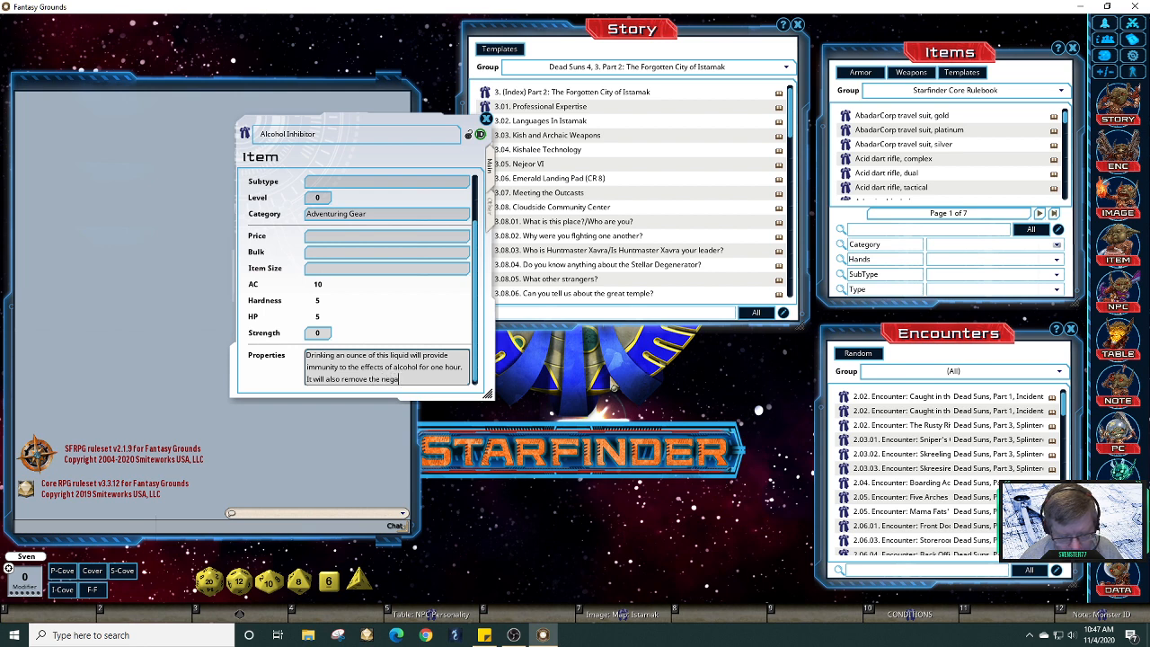
type("tive e")
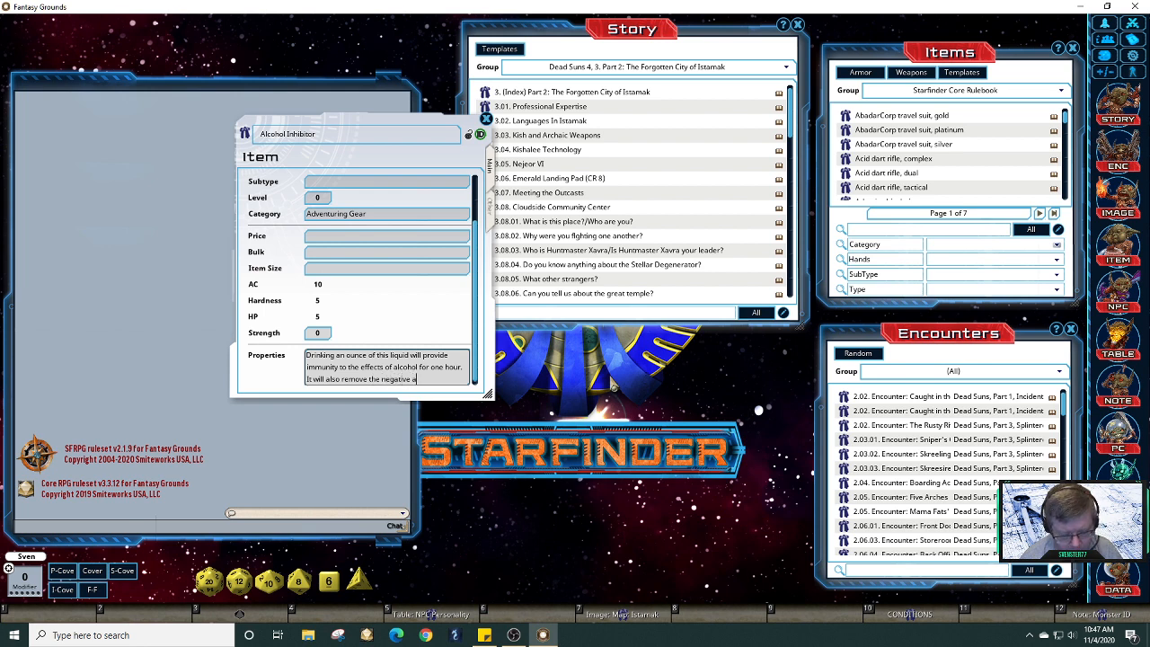
type("ffe")
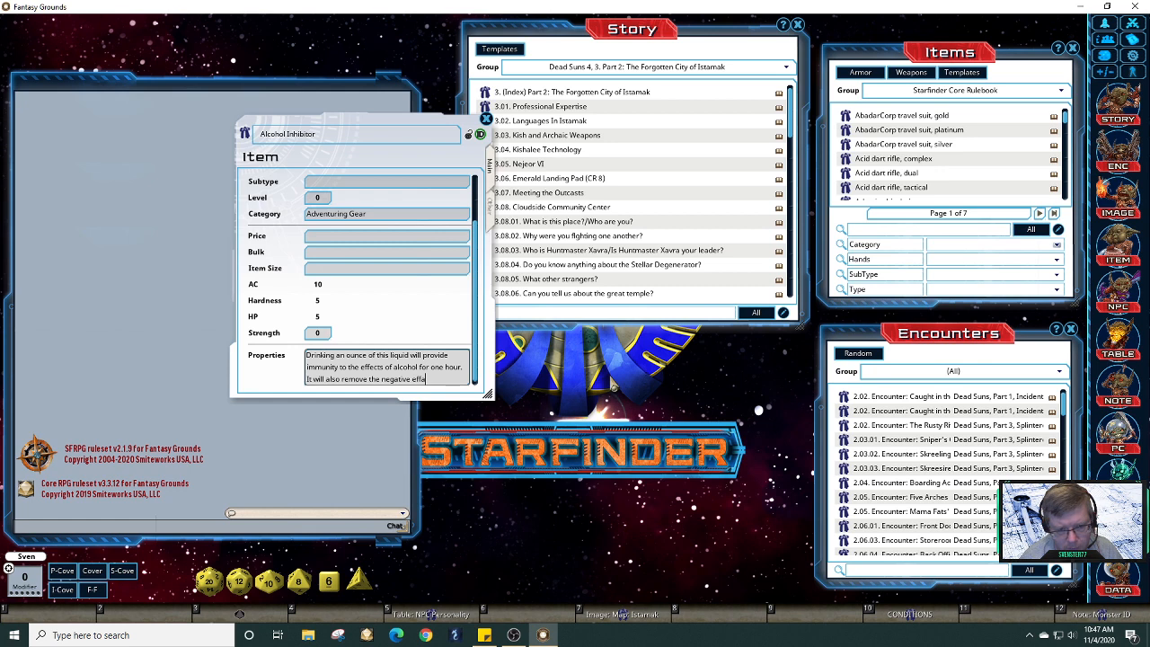
type("ct")
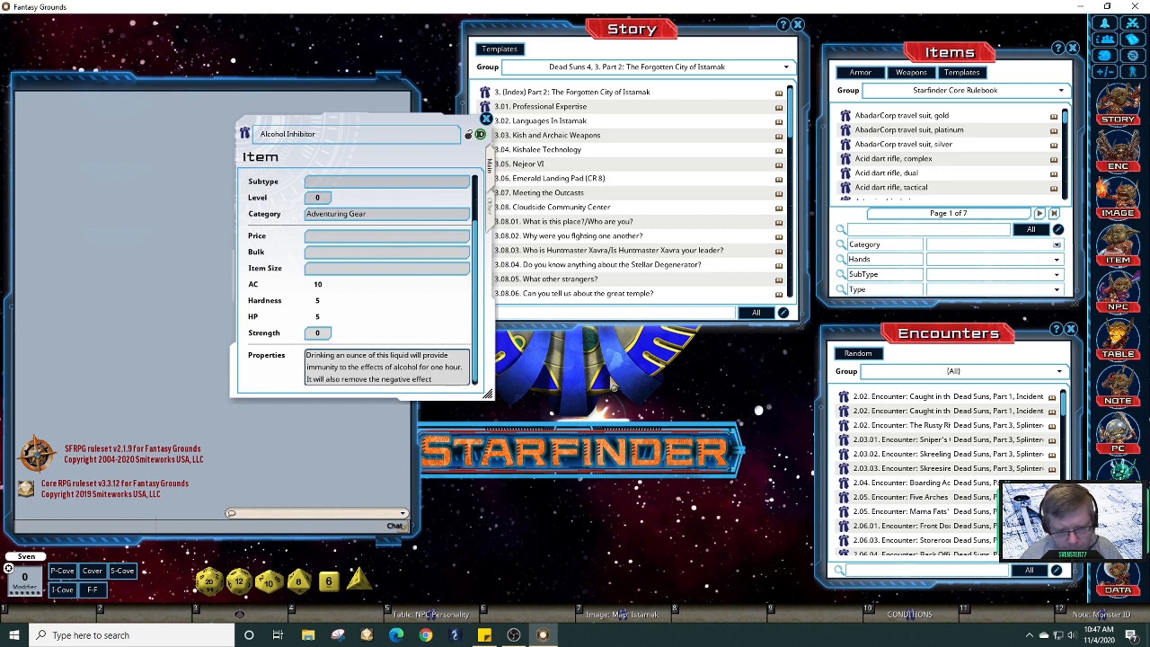
type("s o")
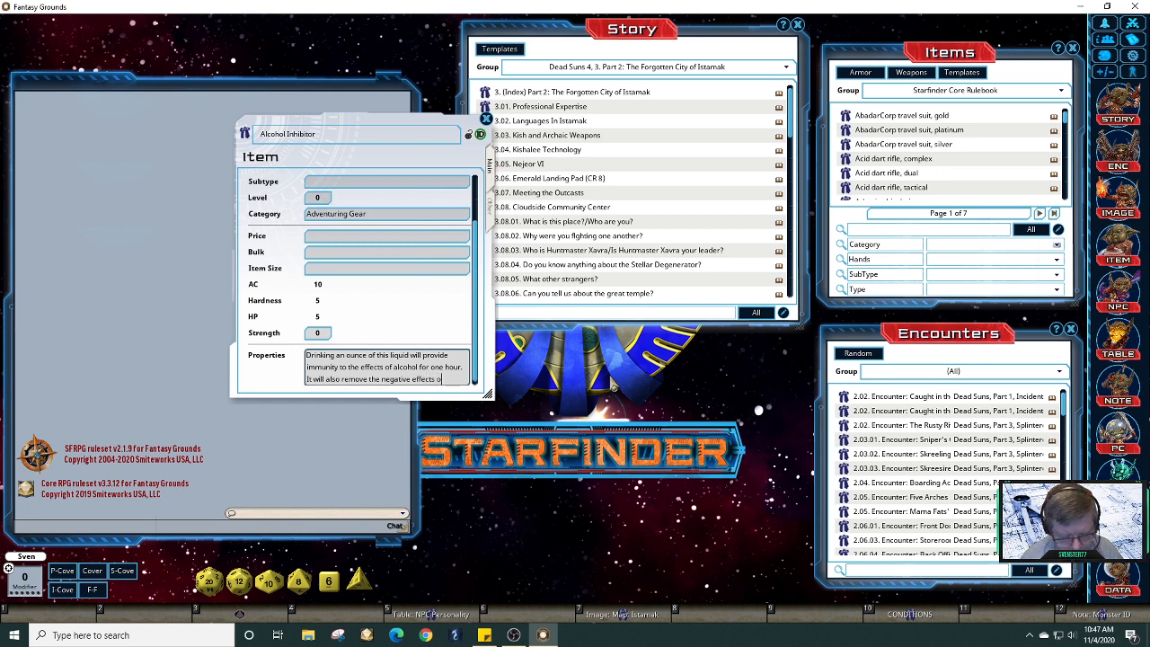
type("f a hangover.")
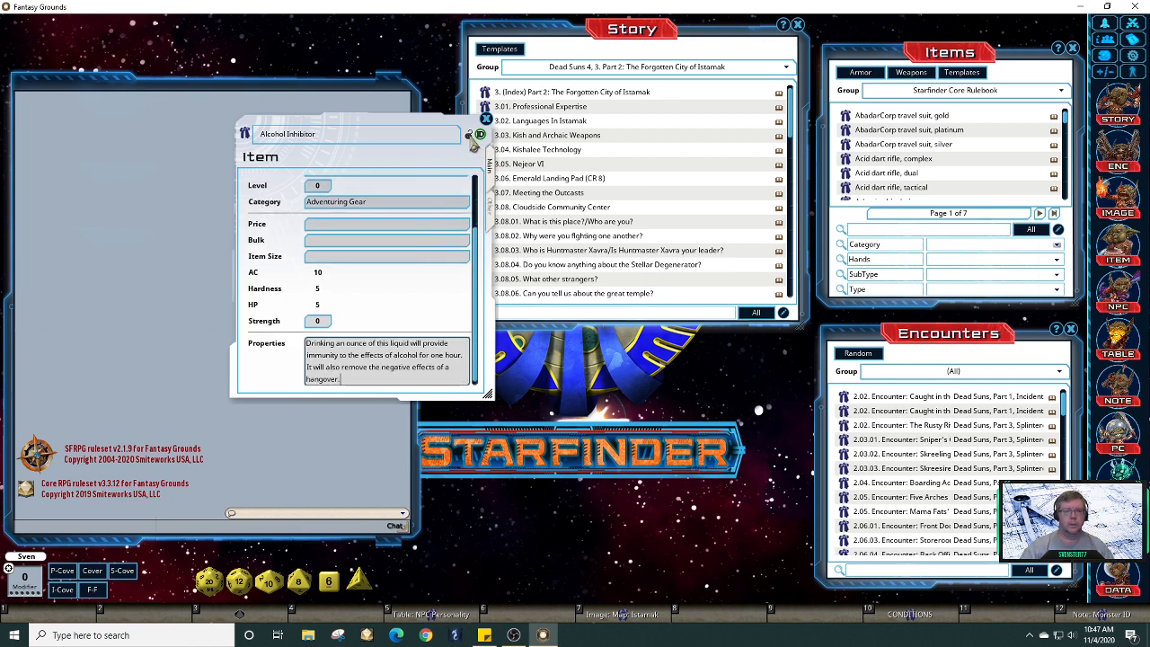
Step: Lock the Alcohol Inhibitor, switch it to unidentified and back to identified, and move its window clear of the Story list
left_click(468, 135)
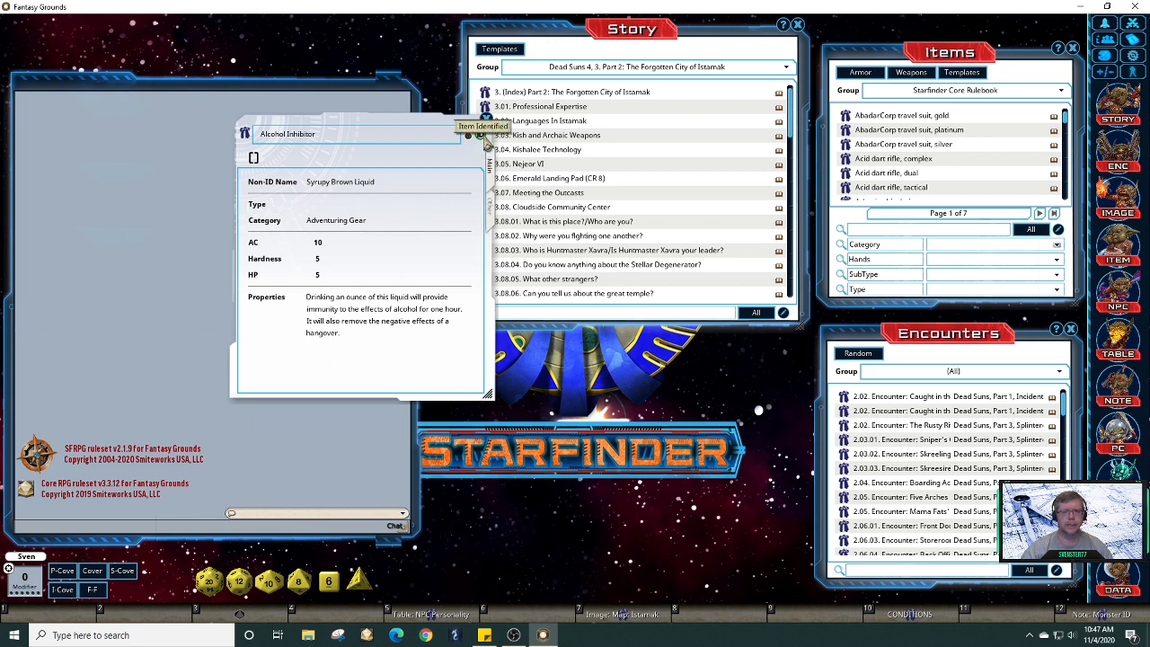
left_click(482, 134)
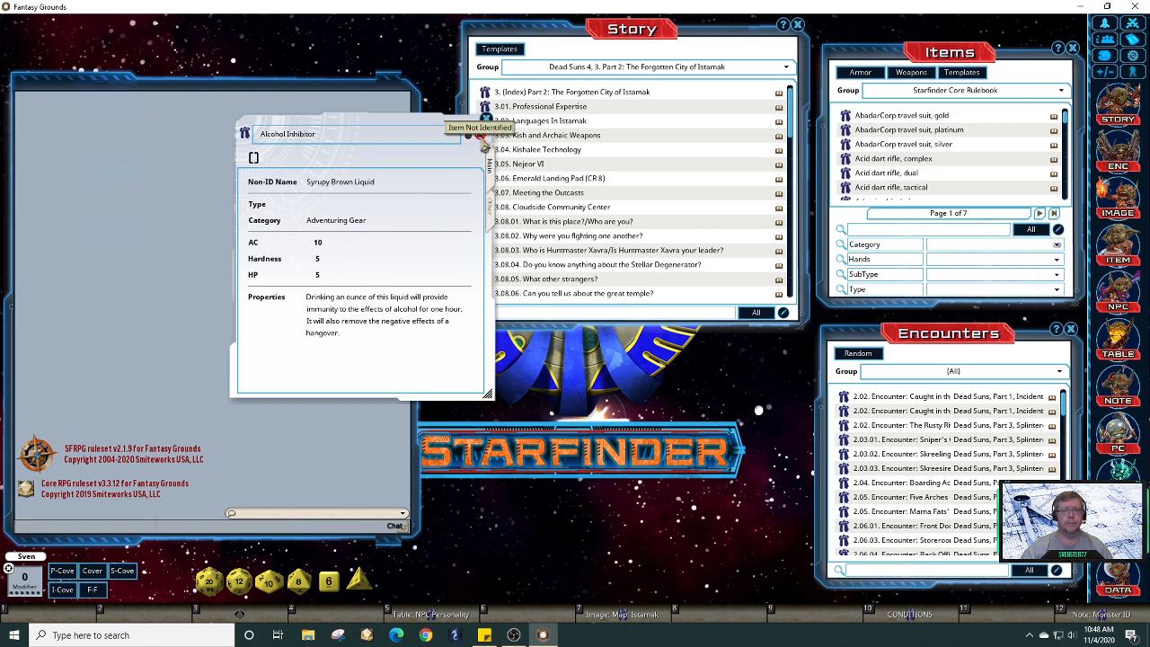
left_click(482, 133)
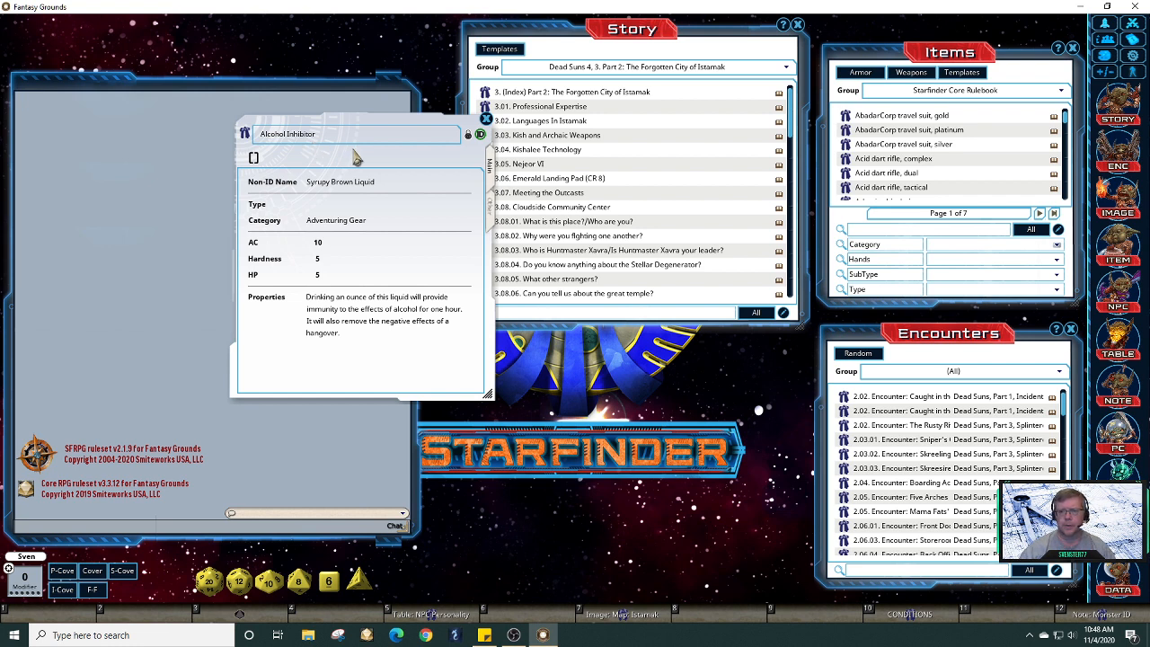
left_click_drag(381, 125, 308, 121)
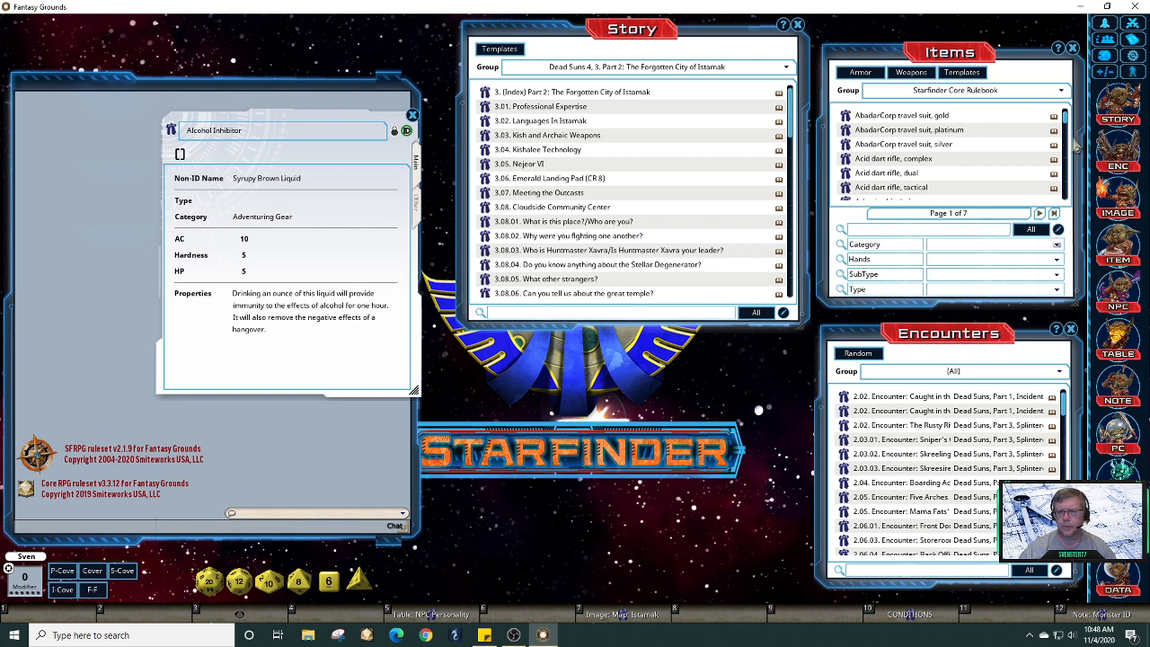
Step: Filter the Starfinder Core Rulebook items by the category Adv Gear
left_click_drag(1067, 129, 1068, 146)
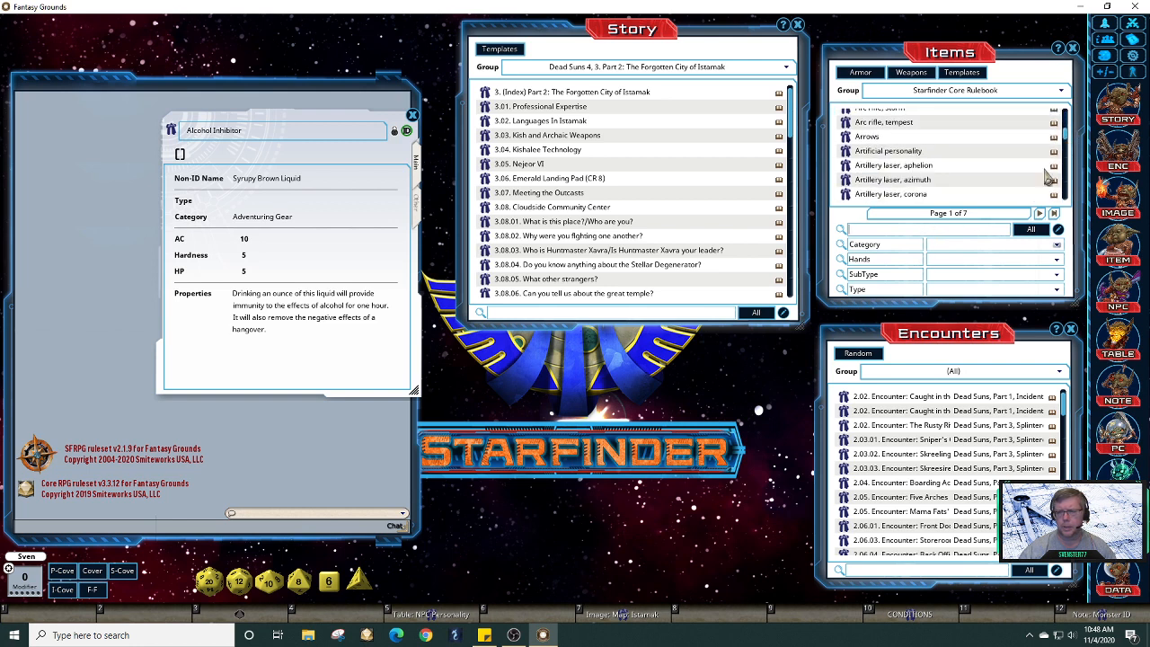
left_click(1057, 246)
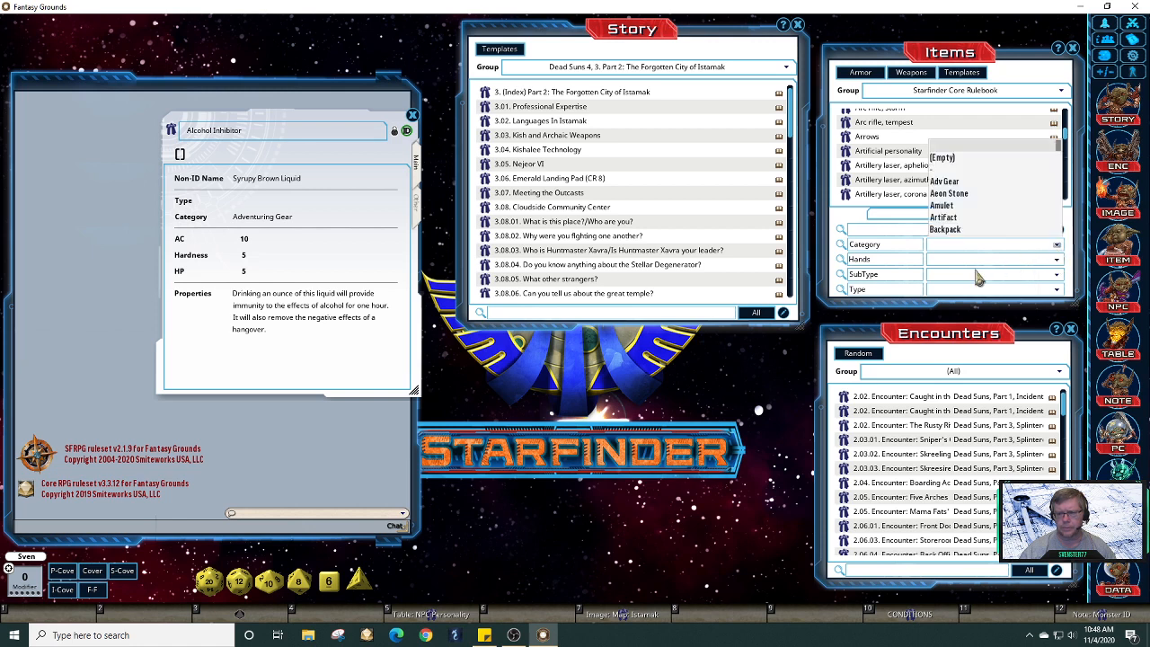
left_click(956, 184)
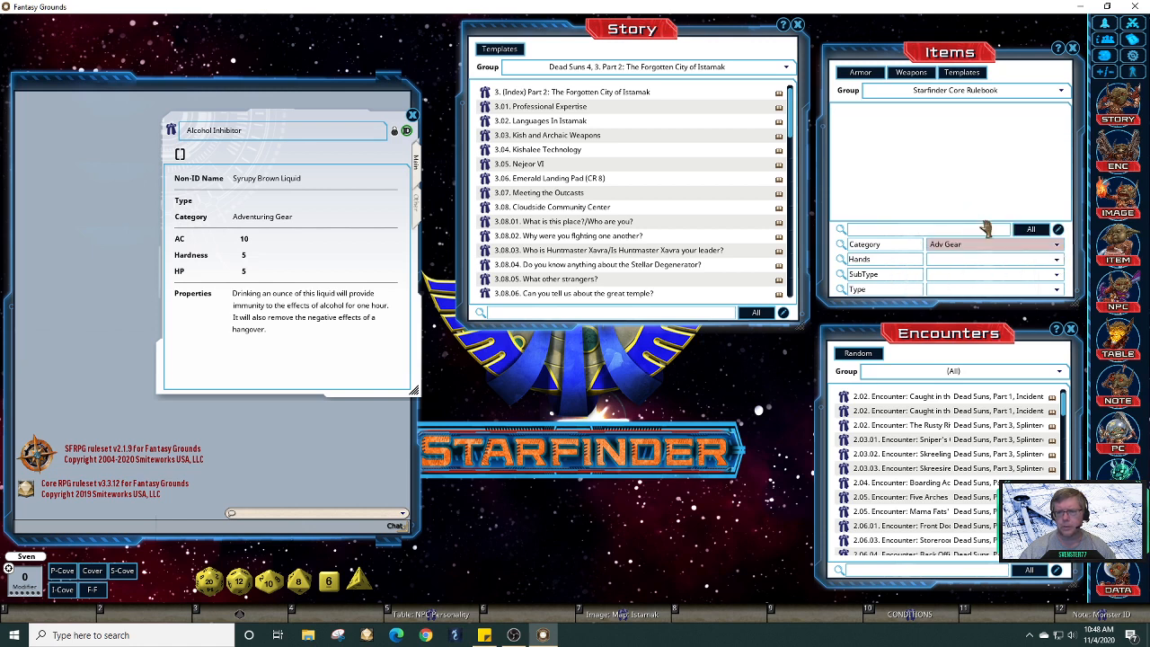
Step: List Adv Gear items from all groups and open the Canteen item as a reference beside the Alcohol Inhibitor
left_click(1062, 91)
left_click(1001, 93)
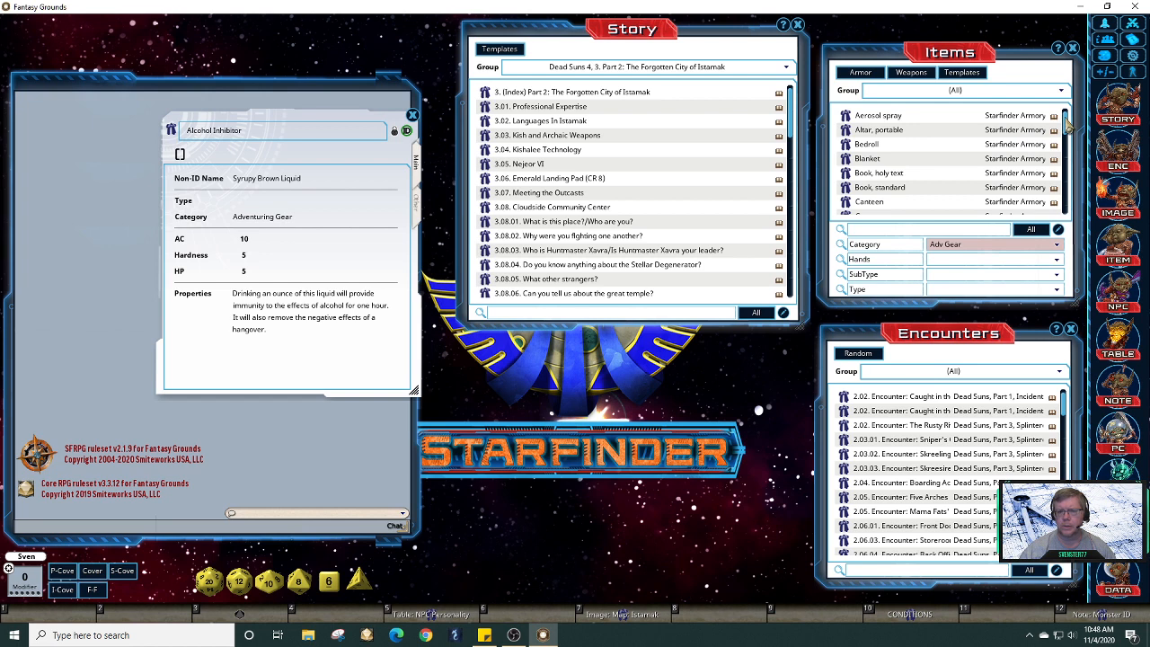
scroll(1068, 127, "down", 3)
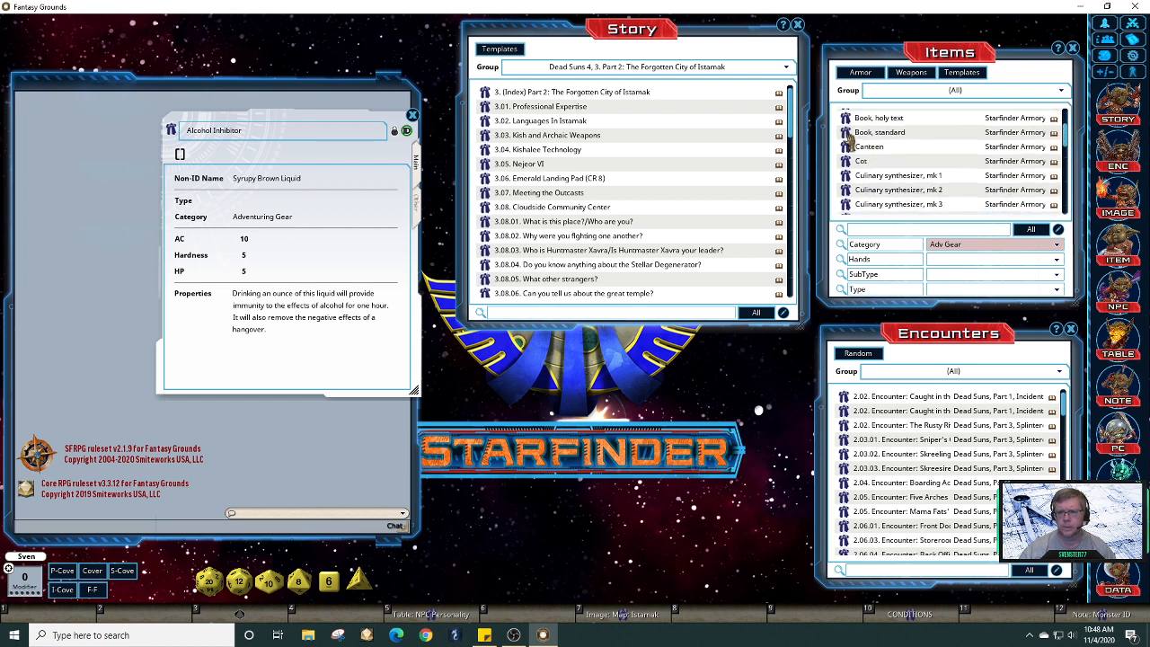
left_click(845, 148)
scroll(1058, 205, "down", 10)
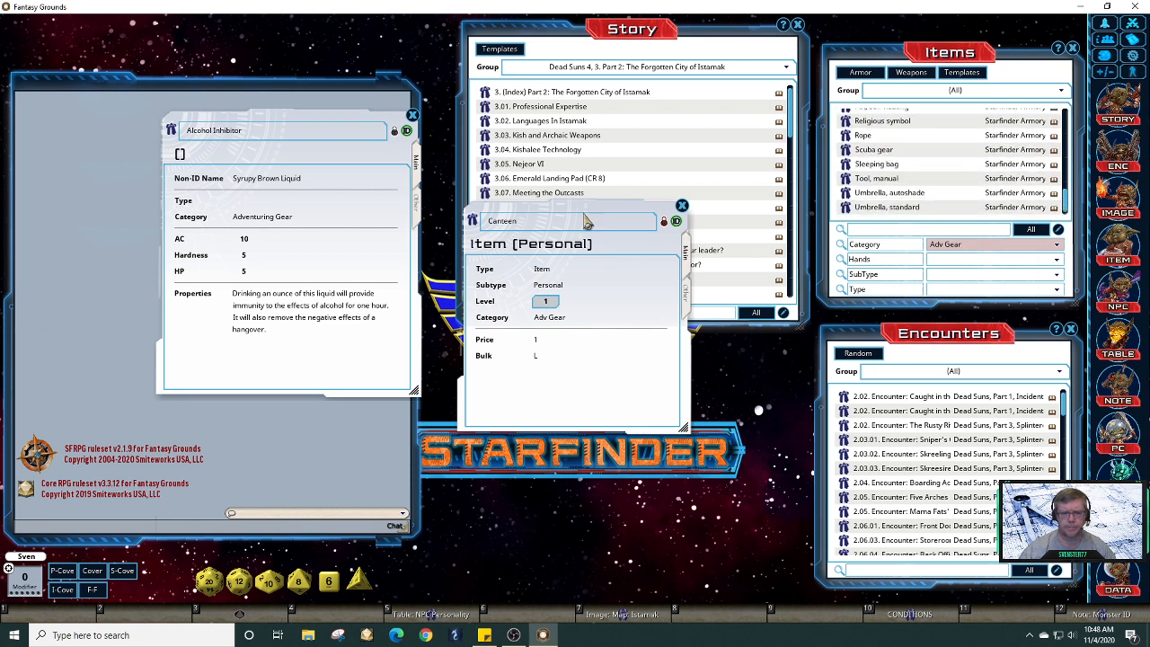
left_click_drag(573, 209, 634, 260)
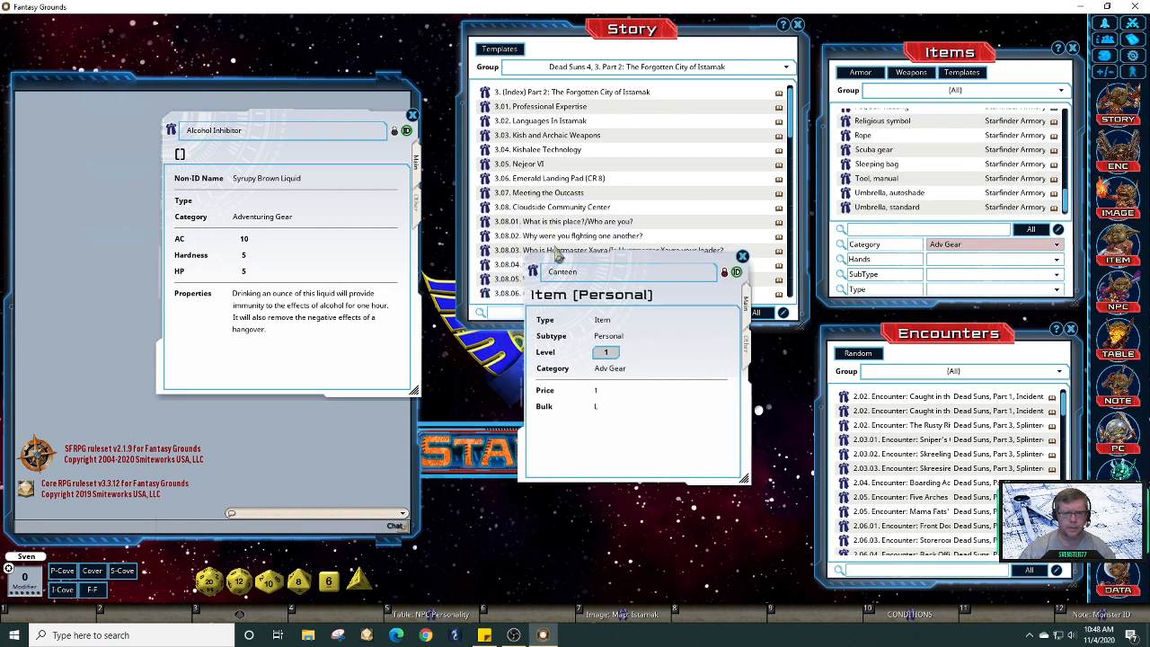
Step: Unlock the Alcohol Inhibitor for editing and set its Type to Item
left_click(393, 131)
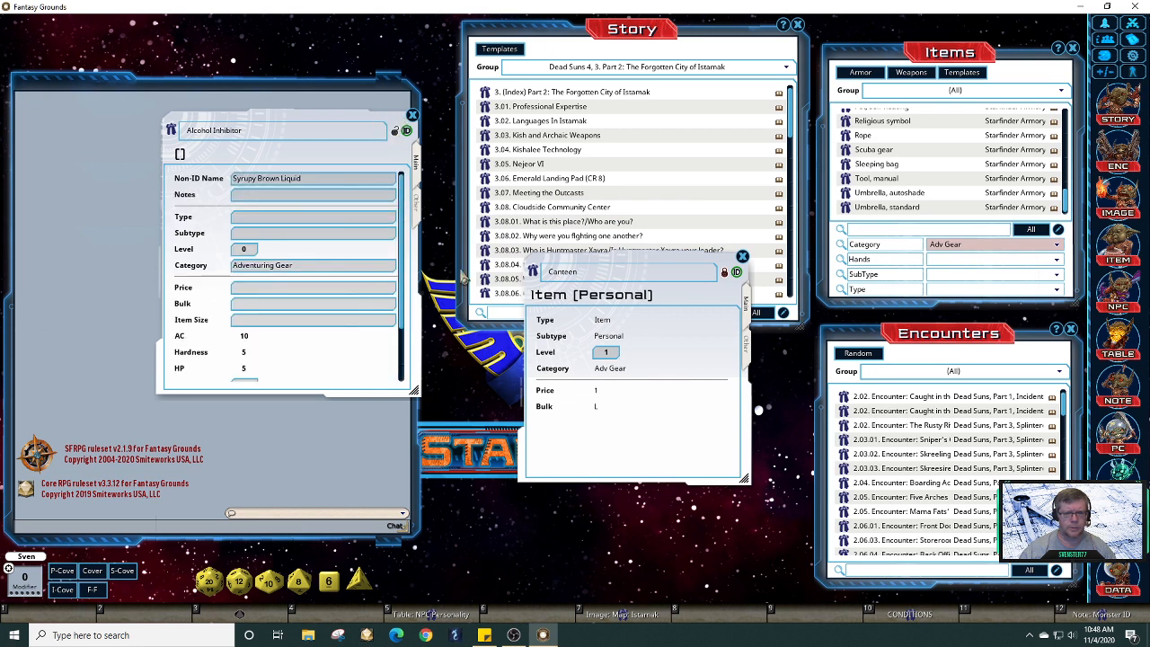
left_click(262, 221)
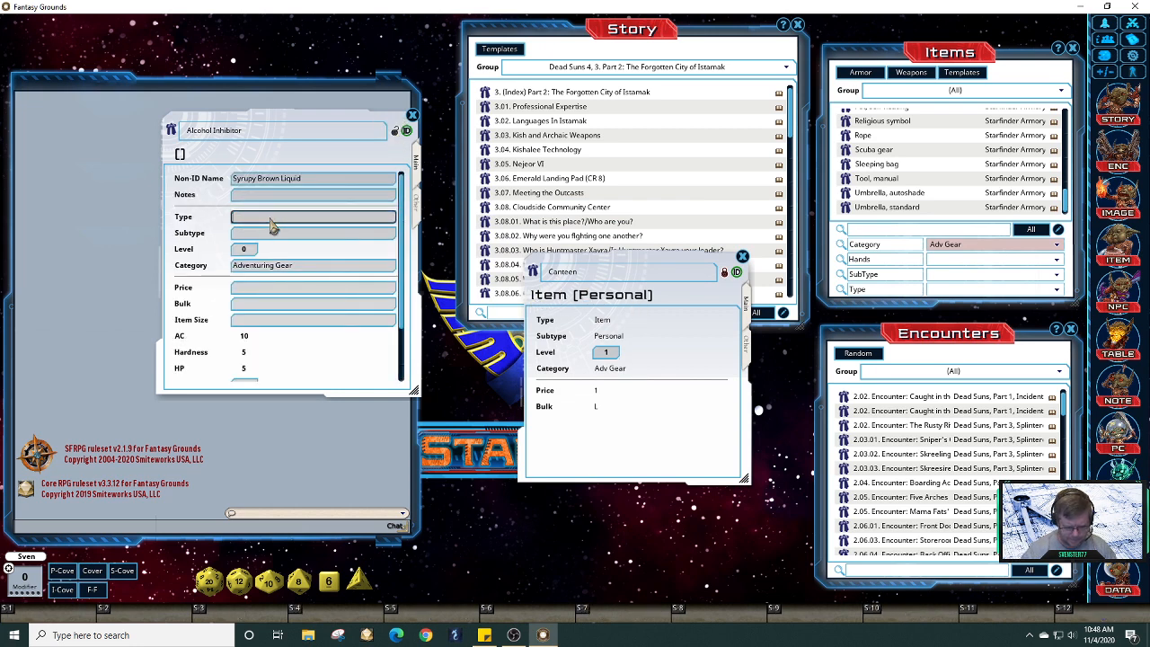
type("Item")
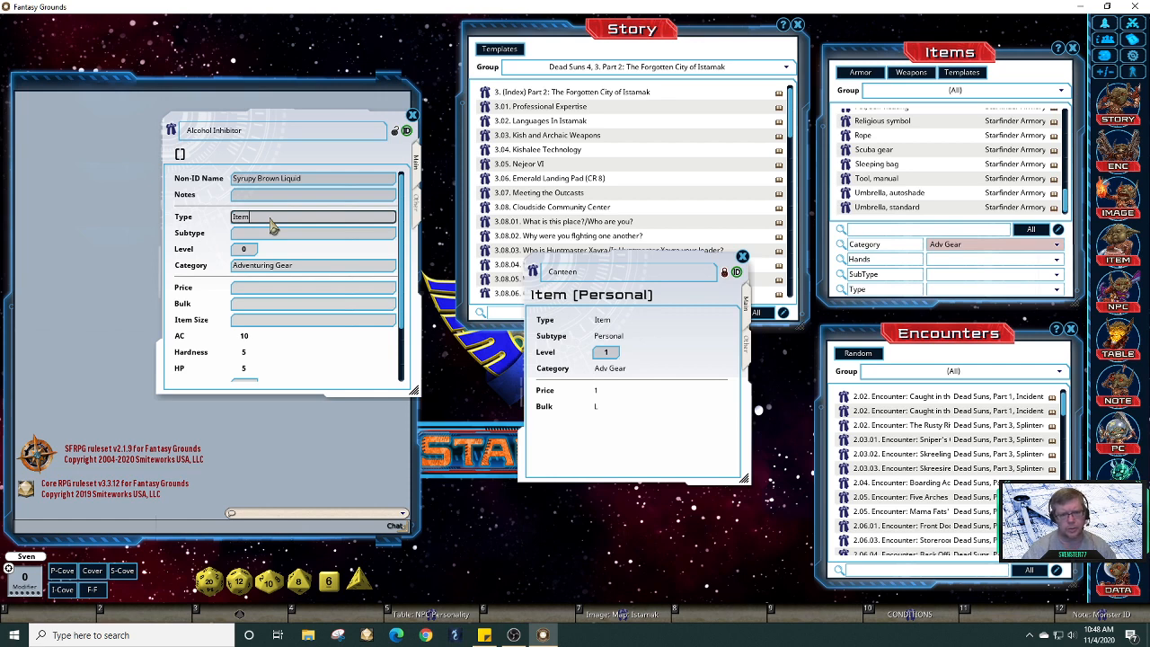
Step: Clear the category filter in the Items list and search all items for "potion"
left_click(884, 232)
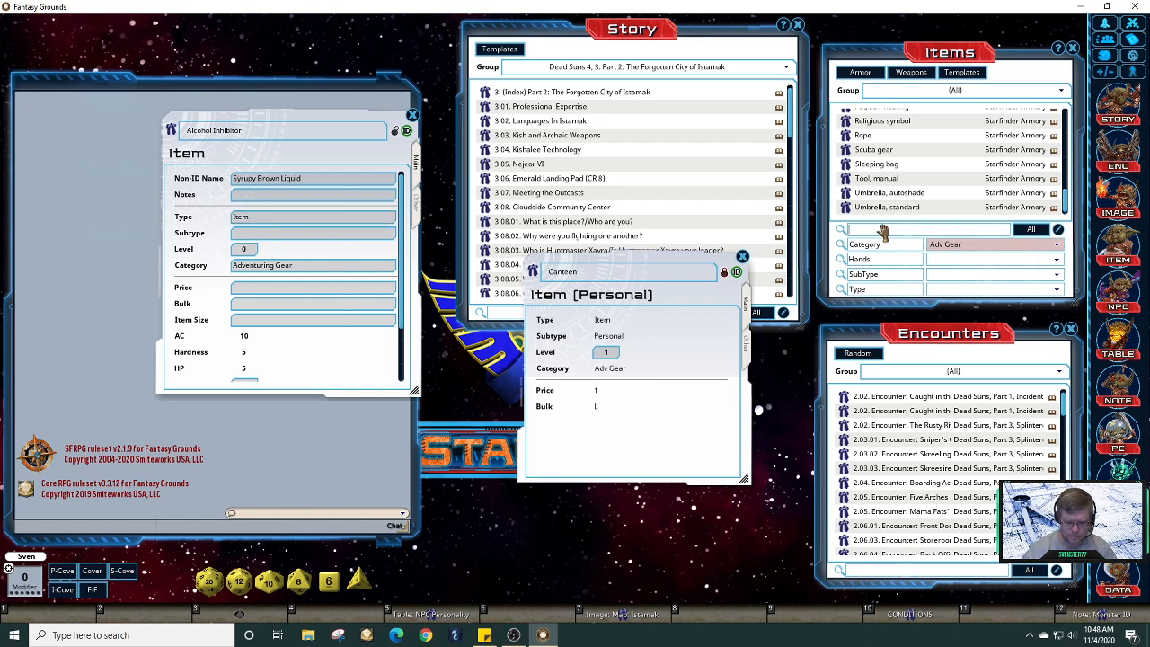
left_click(1059, 251)
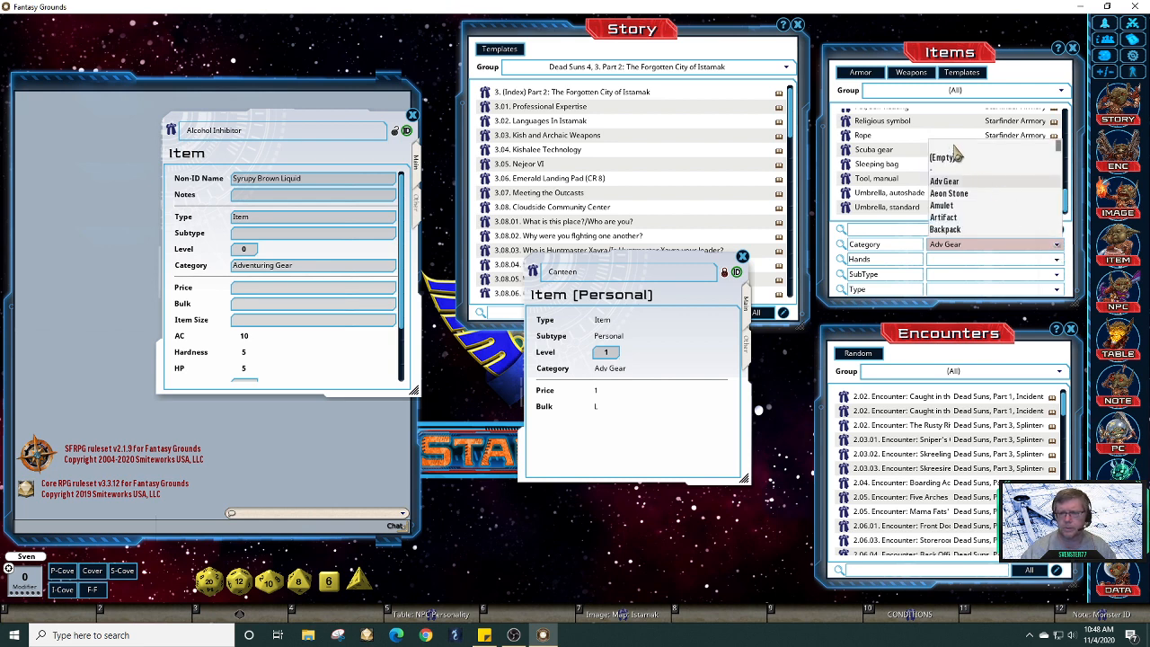
left_click(955, 145)
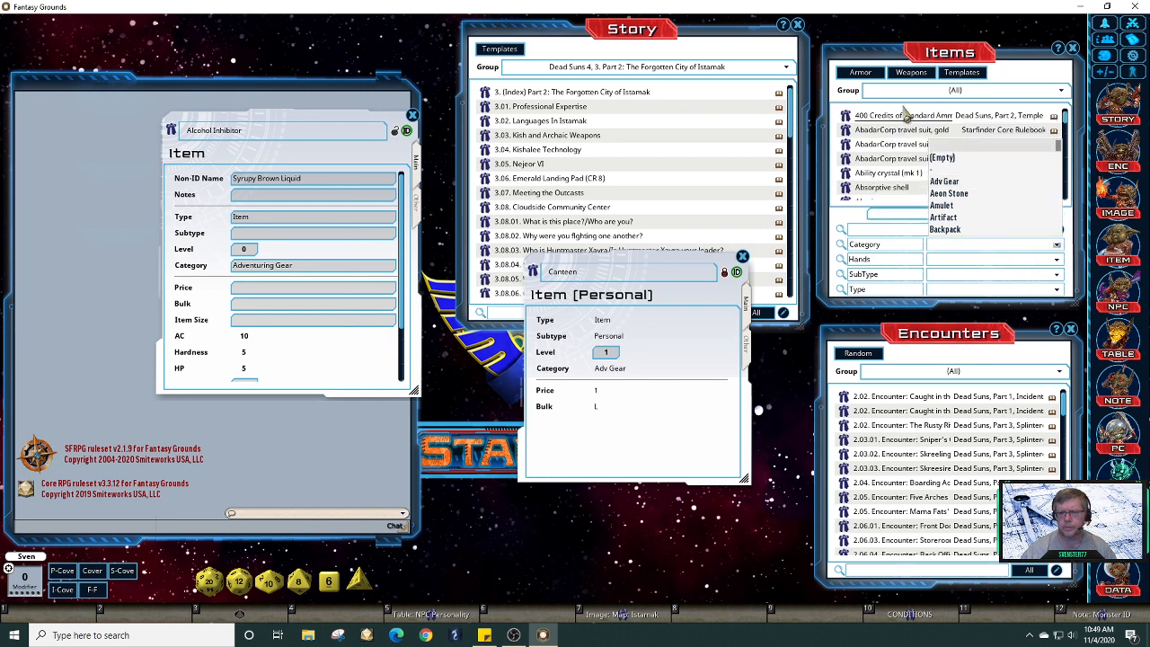
left_click(891, 231)
type("potion")
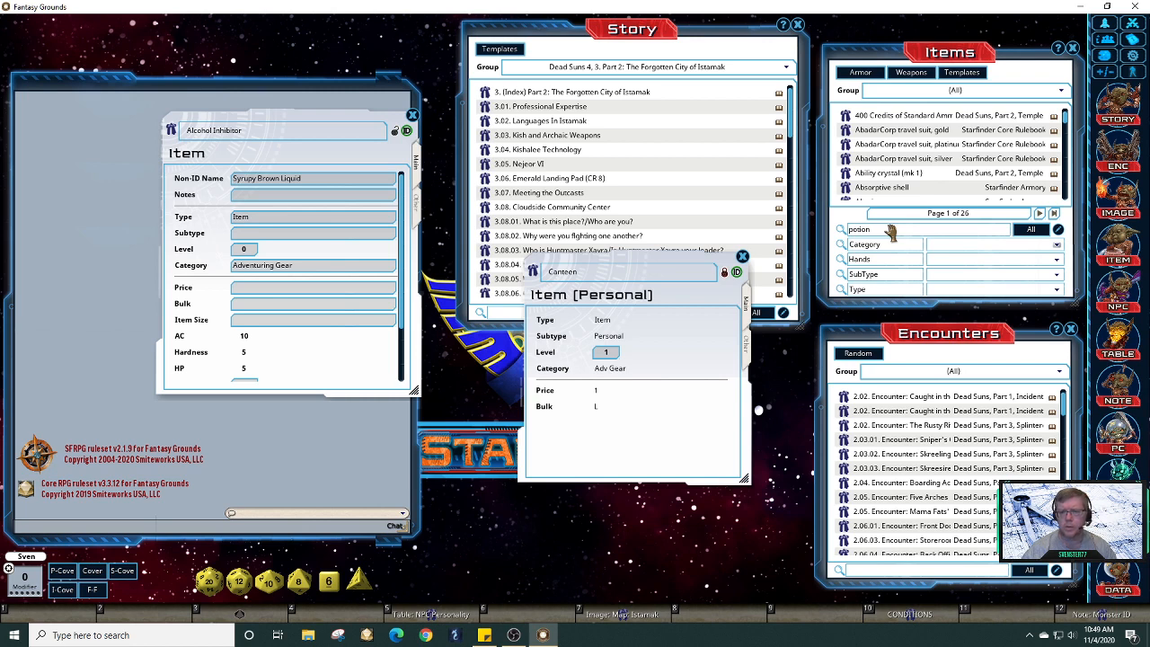
key("Return")
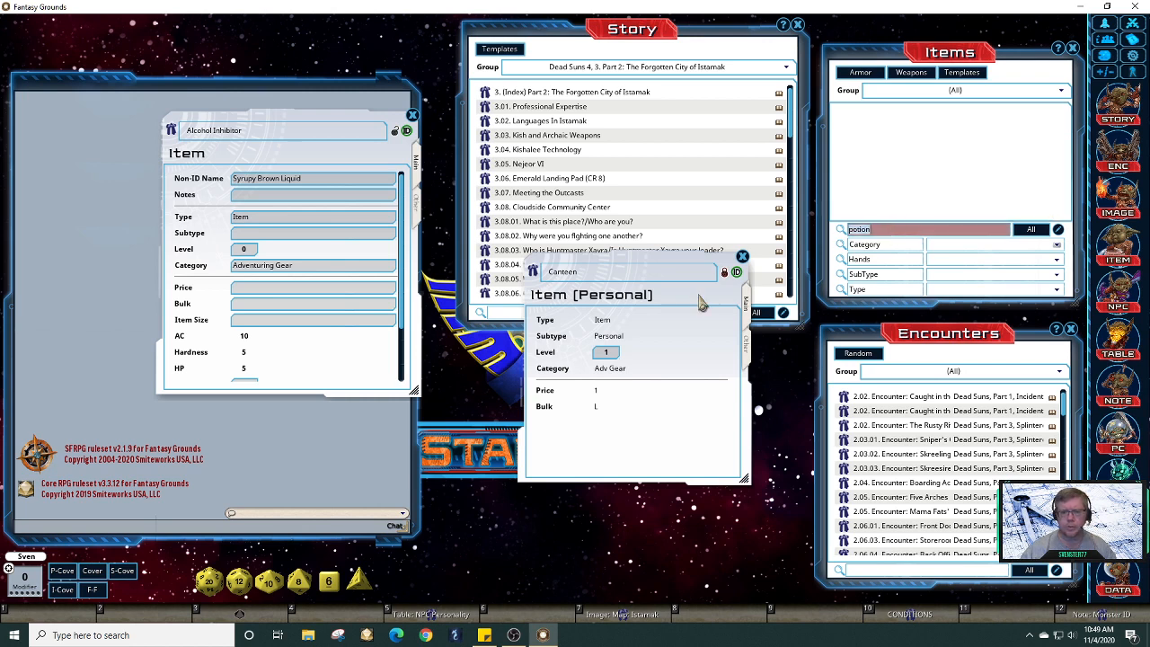
Step: Set the Alcohol Inhibitor's Subtype to Personal, its Level to 4 and its Price to 175
left_click(258, 235)
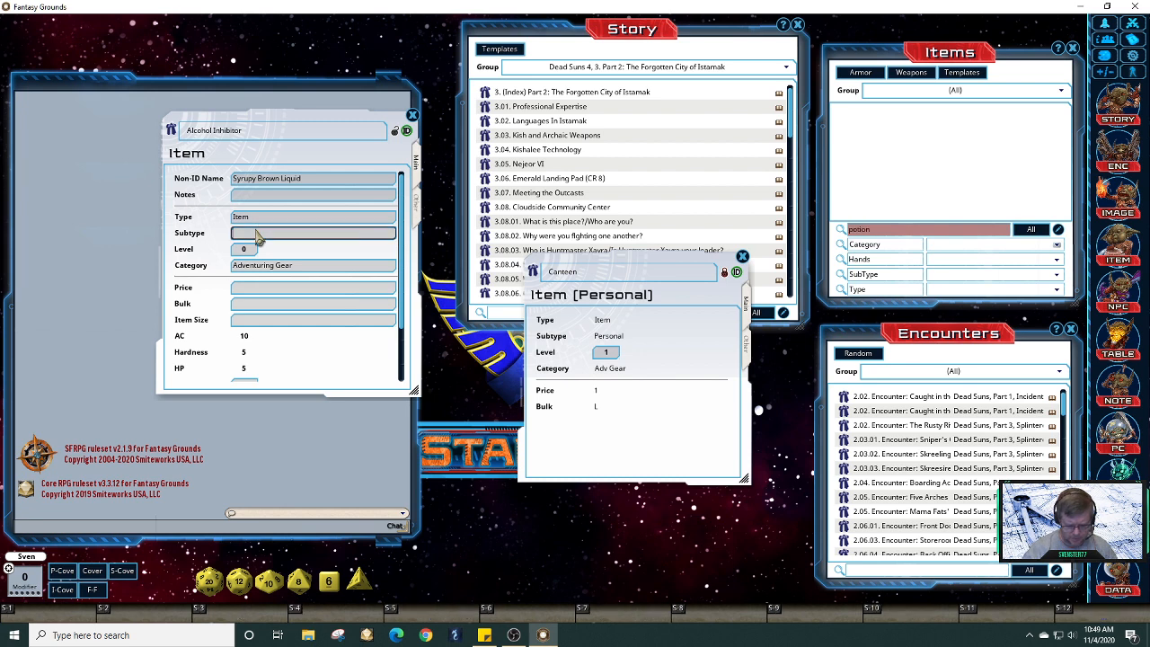
type("Personal")
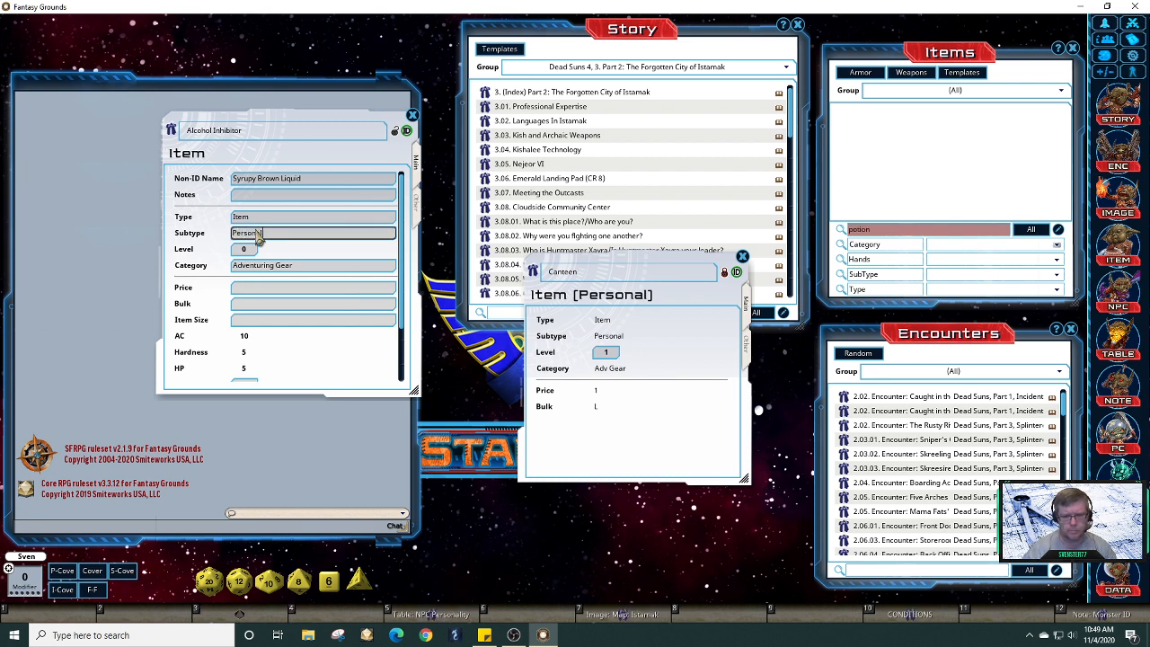
left_click(306, 264)
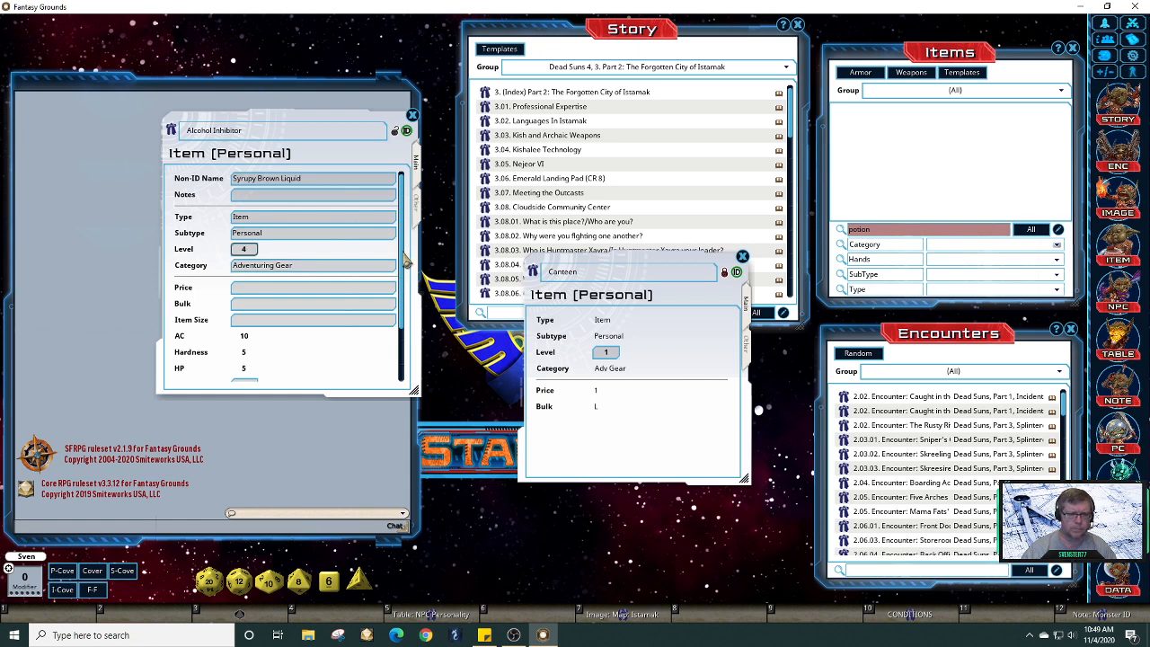
left_click(308, 287)
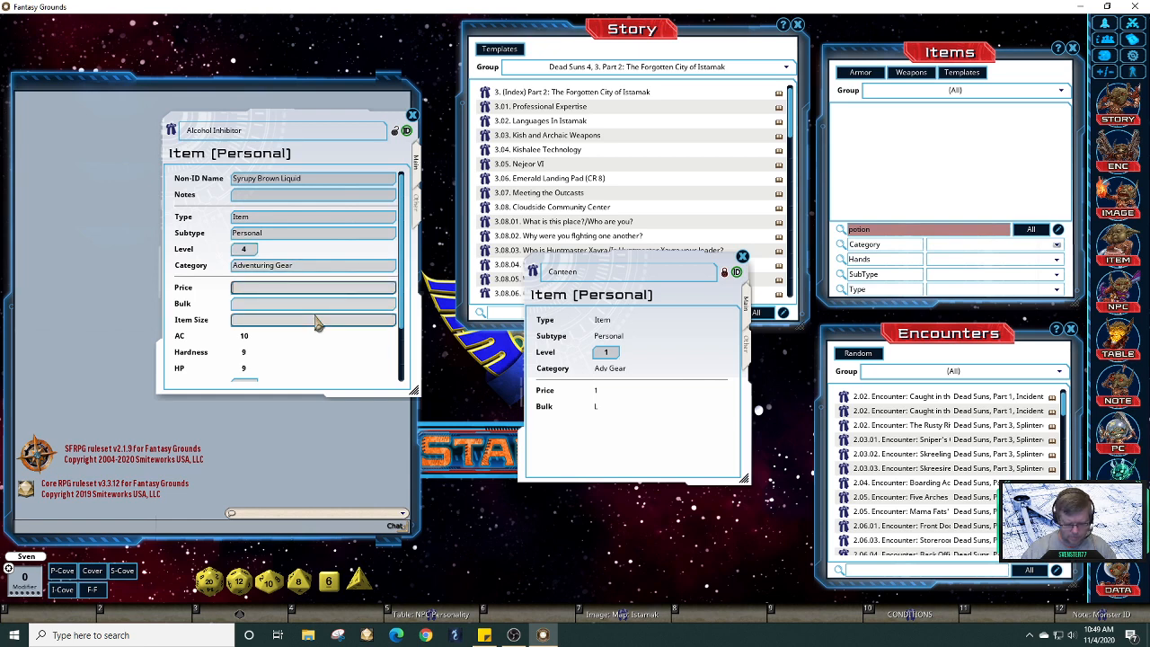
type("175")
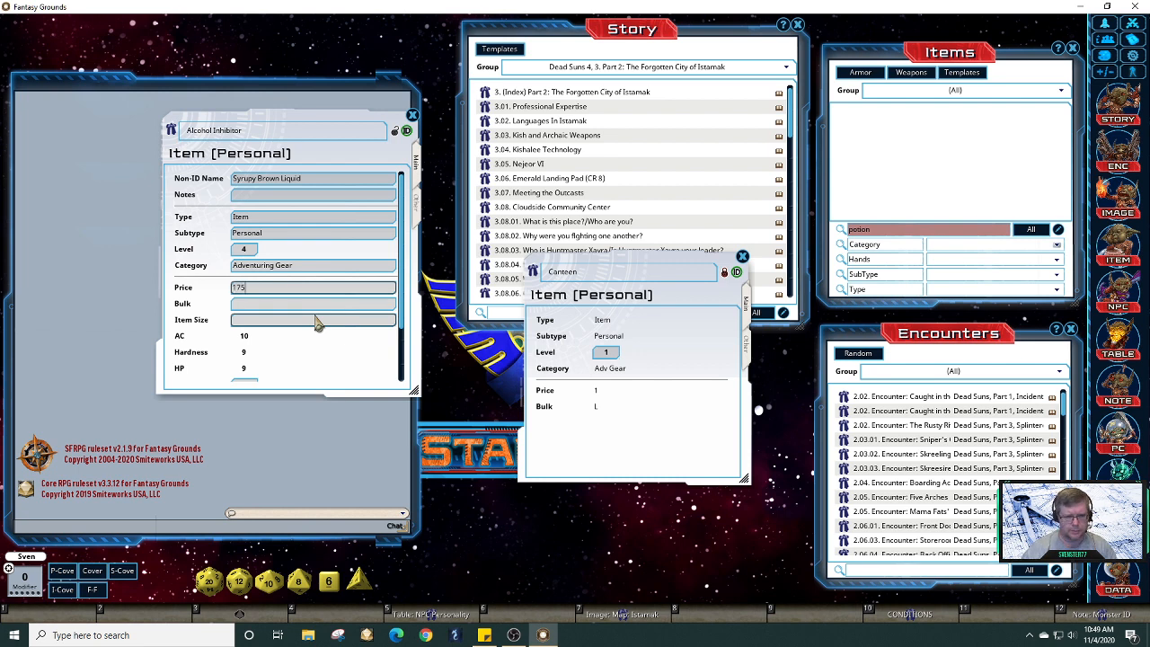
Step: Lock the Alcohol Inhibitor after checking its lower fields, and close the Canteen item
scroll(406, 323, "down", 3)
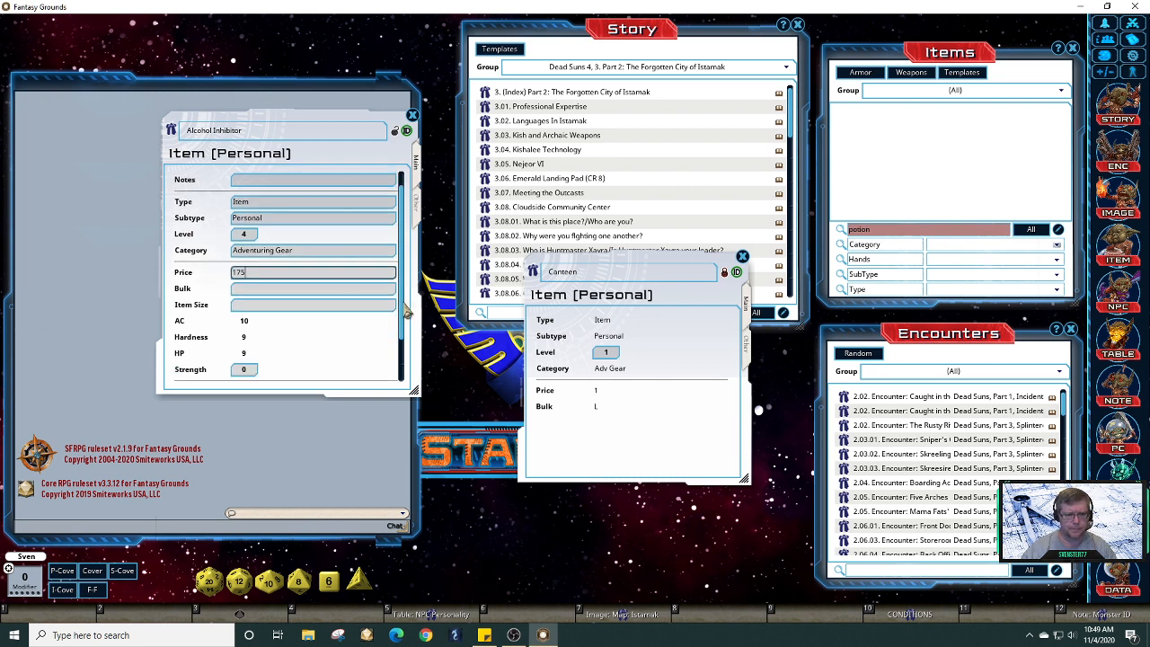
left_click_drag(403, 336, 404, 351)
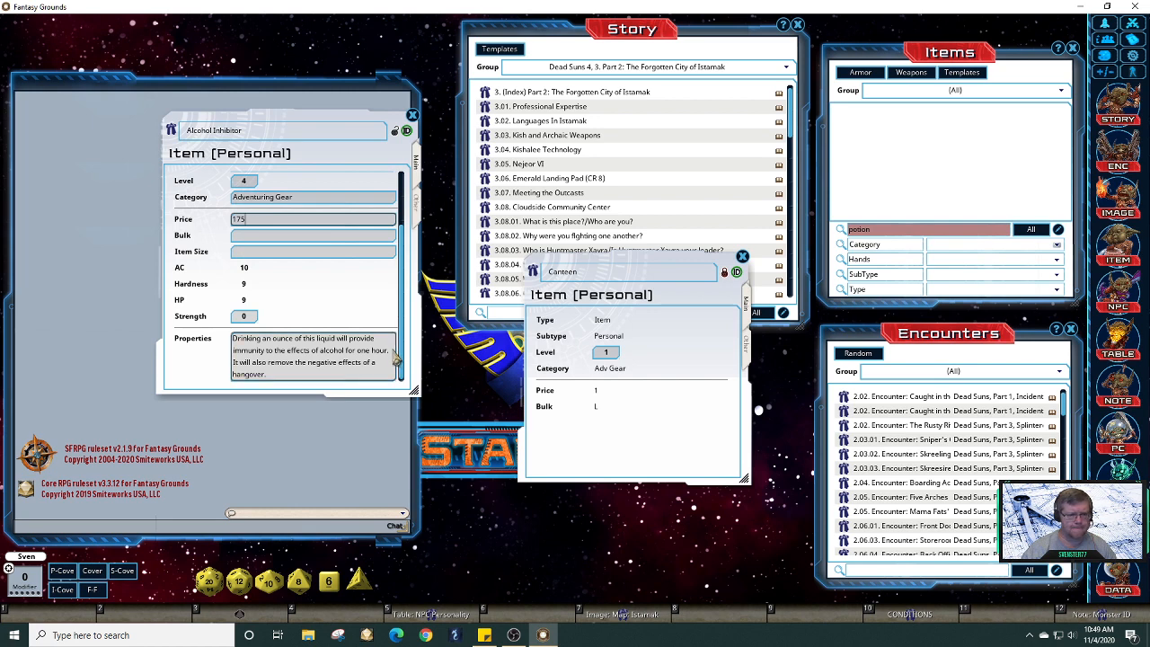
left_click(393, 130)
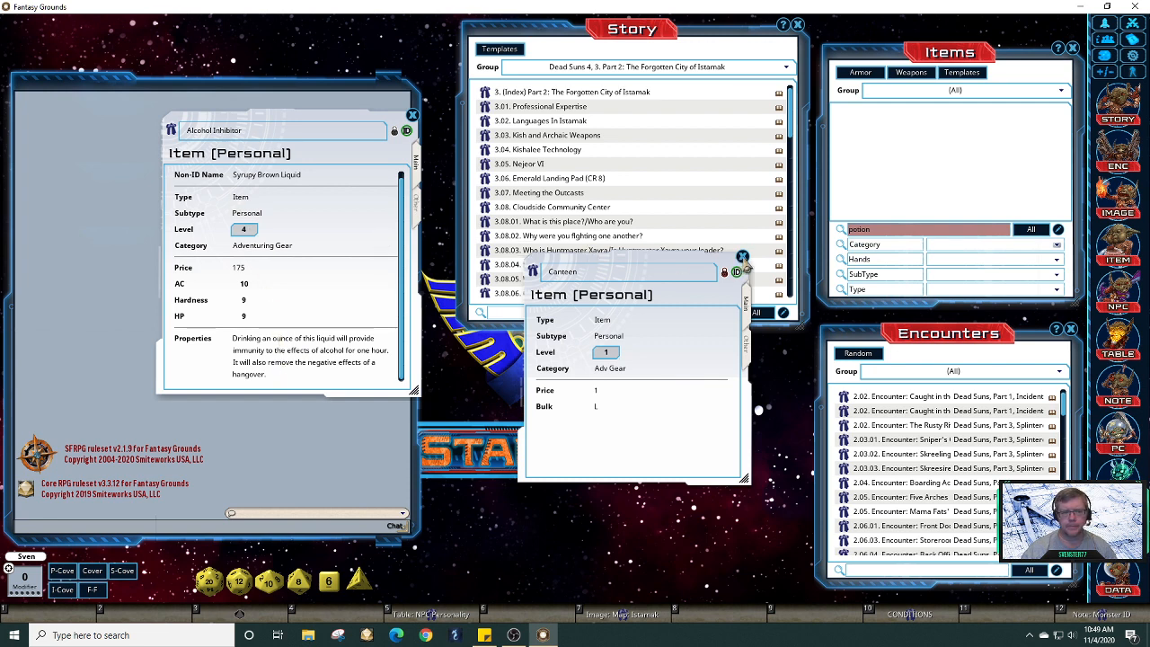
left_click(742, 257)
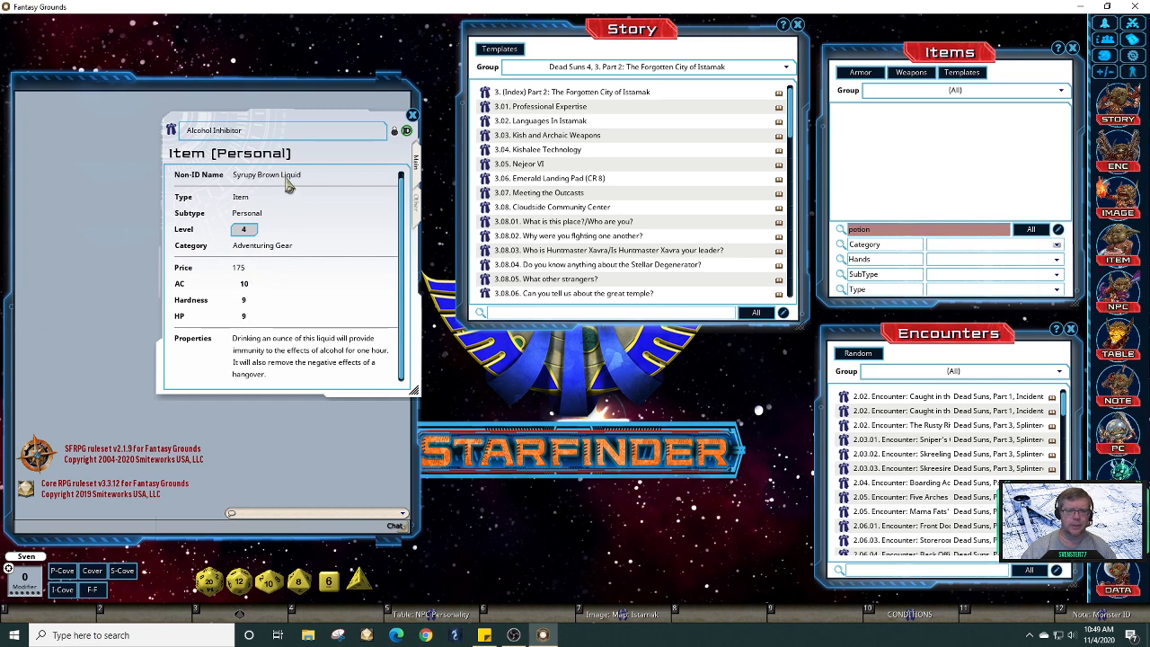
Step: Unlock the Alcohol Inhibitor to review its remaining main fields, and lock it again
left_click(393, 132)
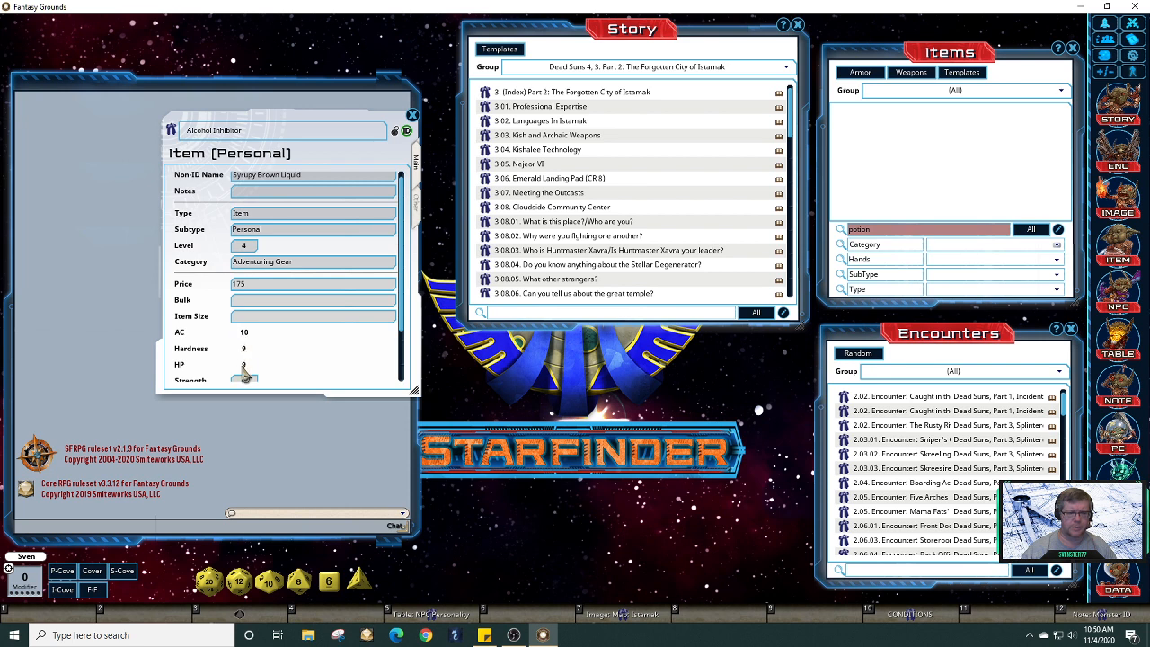
scroll(402, 341, "down", 1)
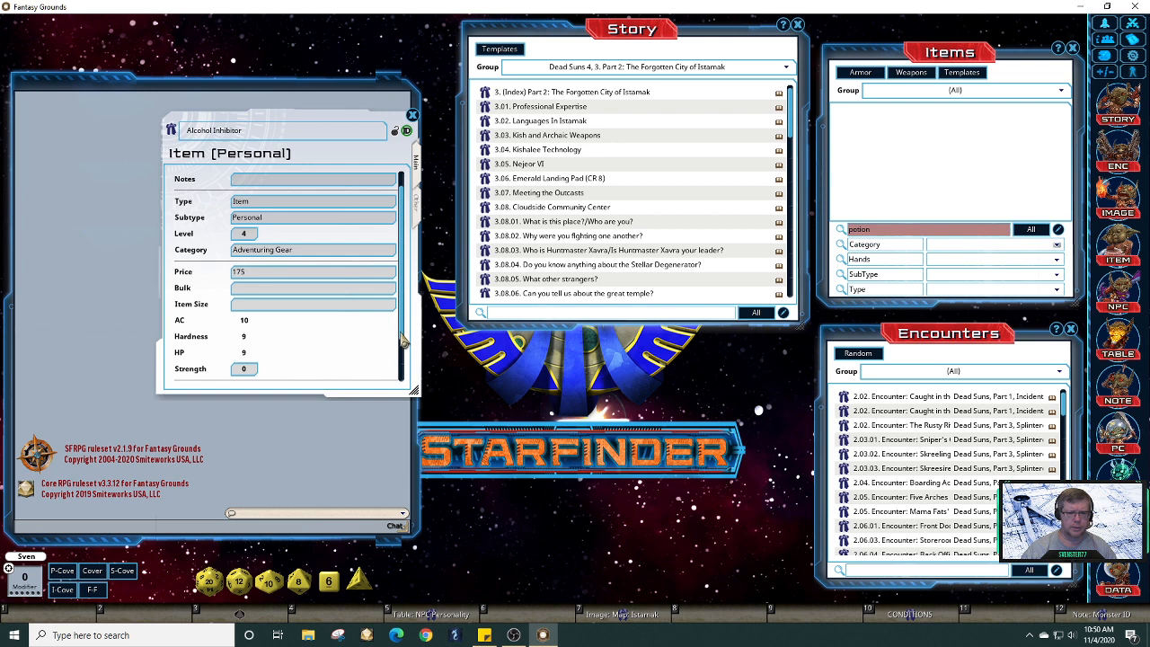
scroll(404, 339, "up", 1)
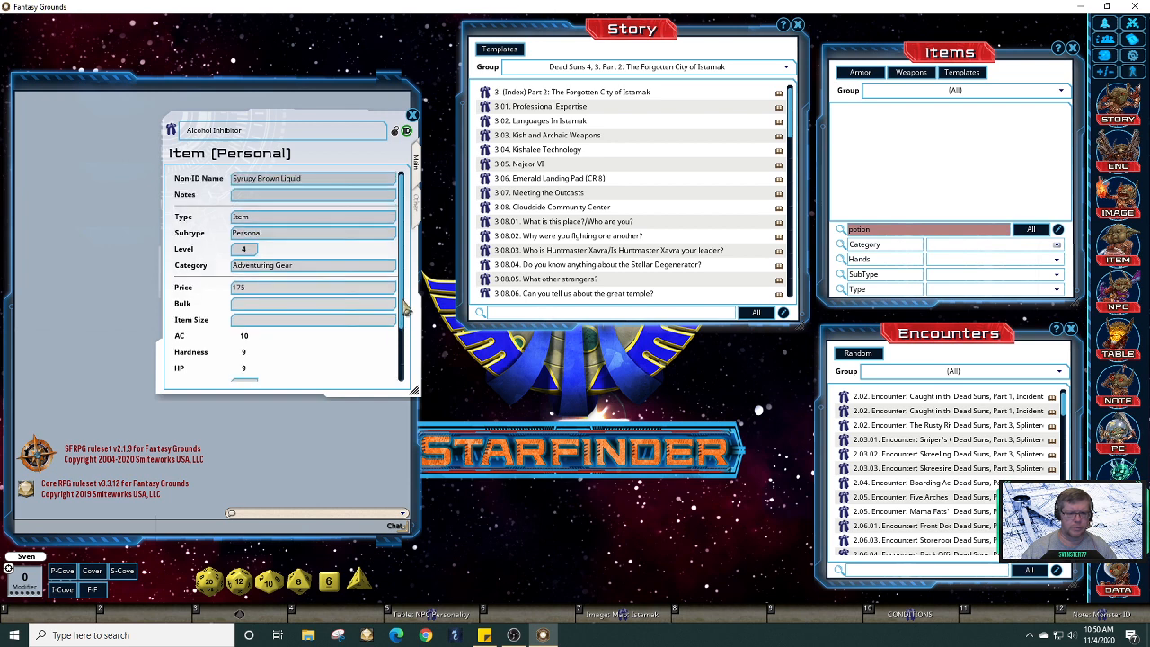
left_click(398, 135)
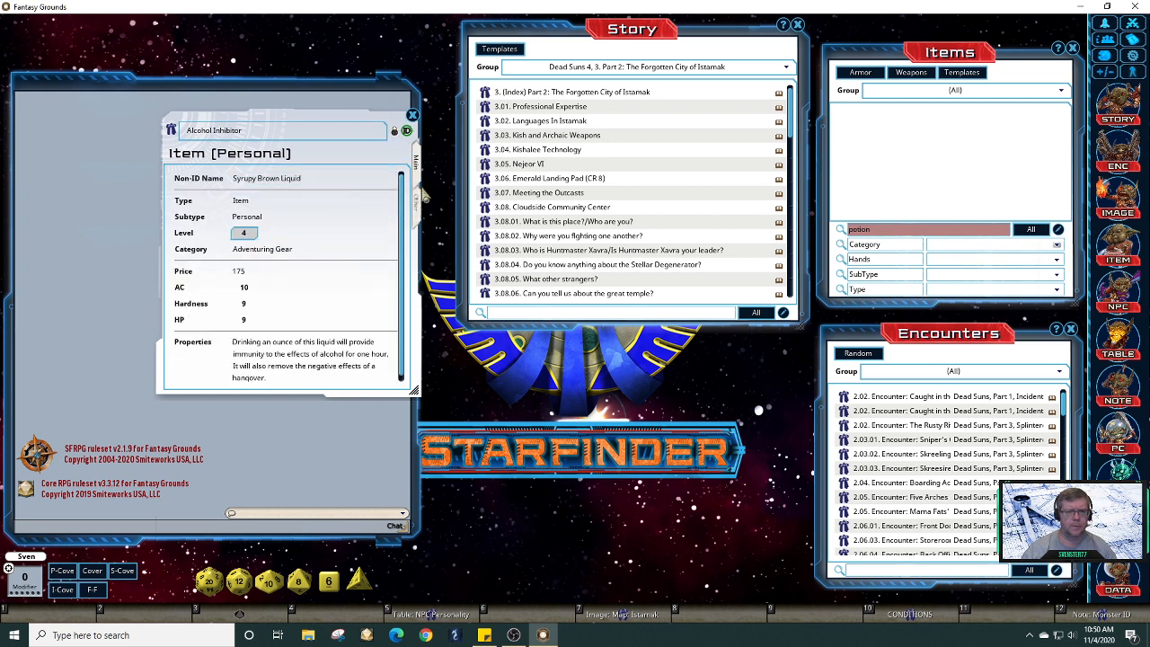
Step: Unlock the Alcohol Inhibitor's Other page and start its description with "This liquid was found in a flask, ina bar on the ruined city of"
left_click(417, 203)
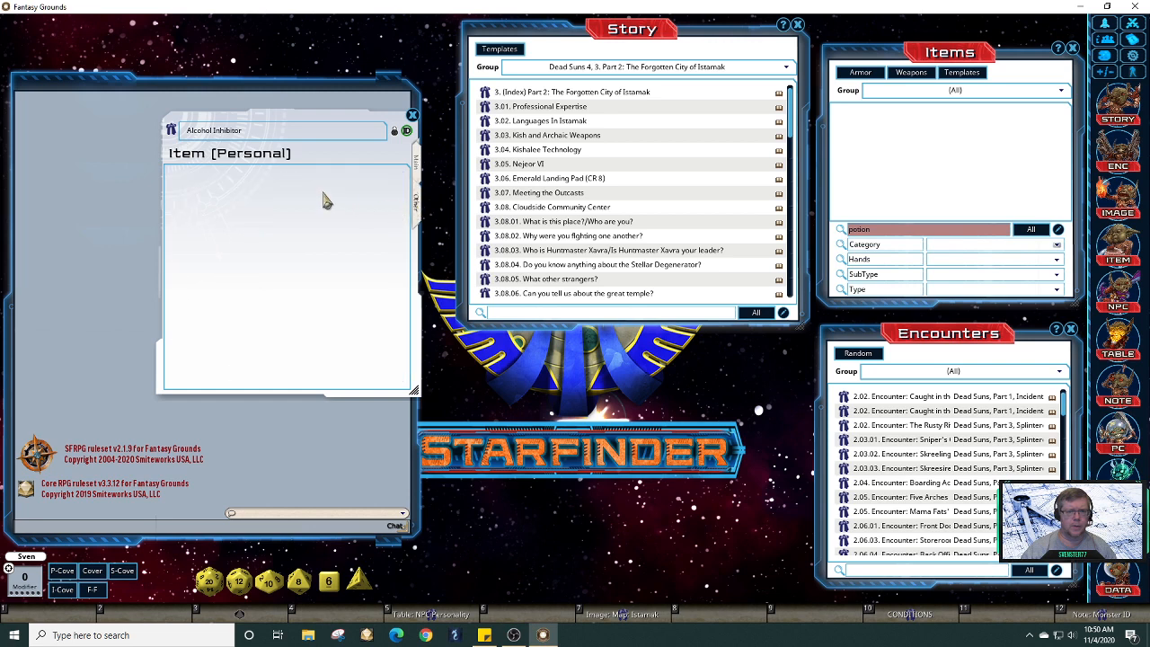
left_click(393, 131)
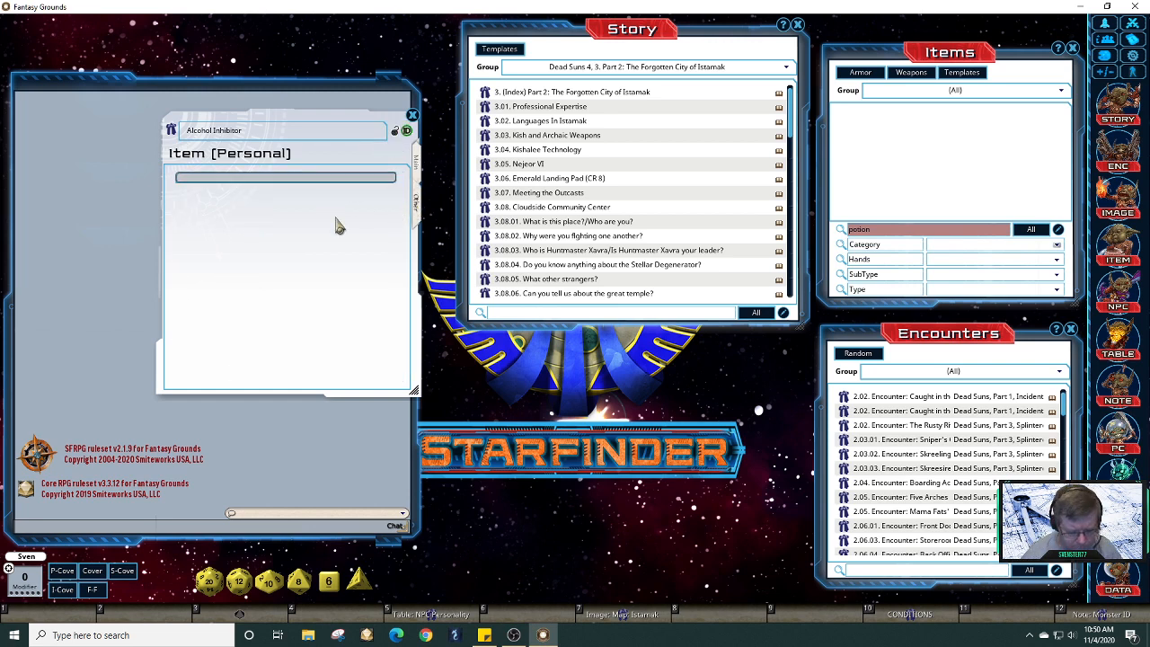
key("shift")
type("This")
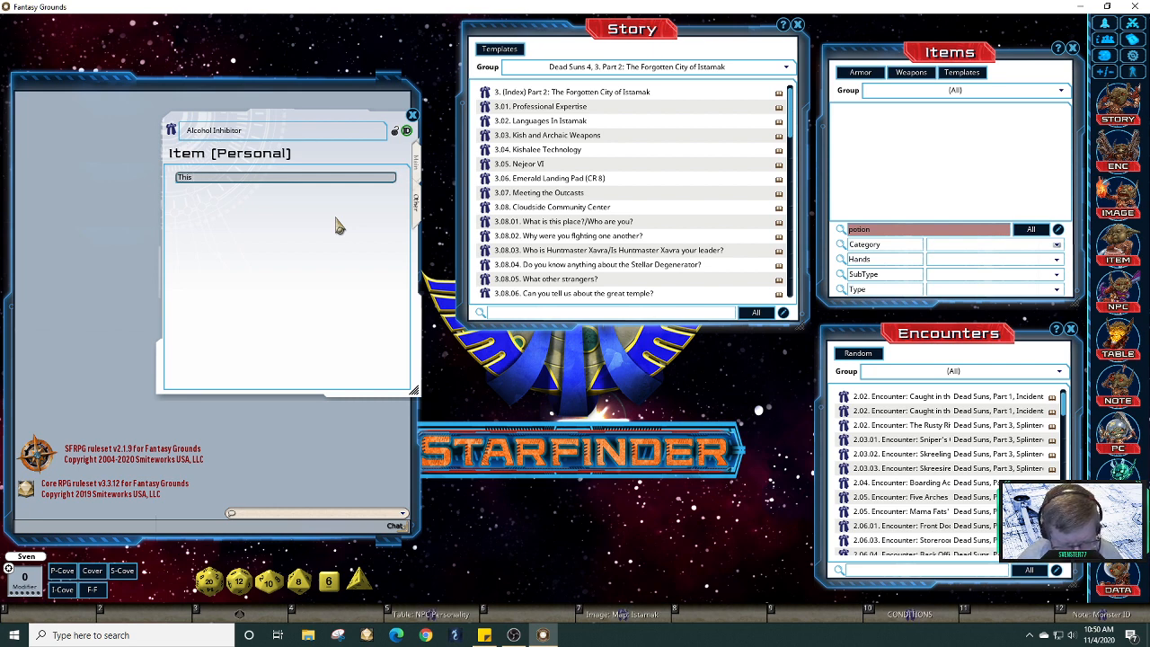
type(" liq")
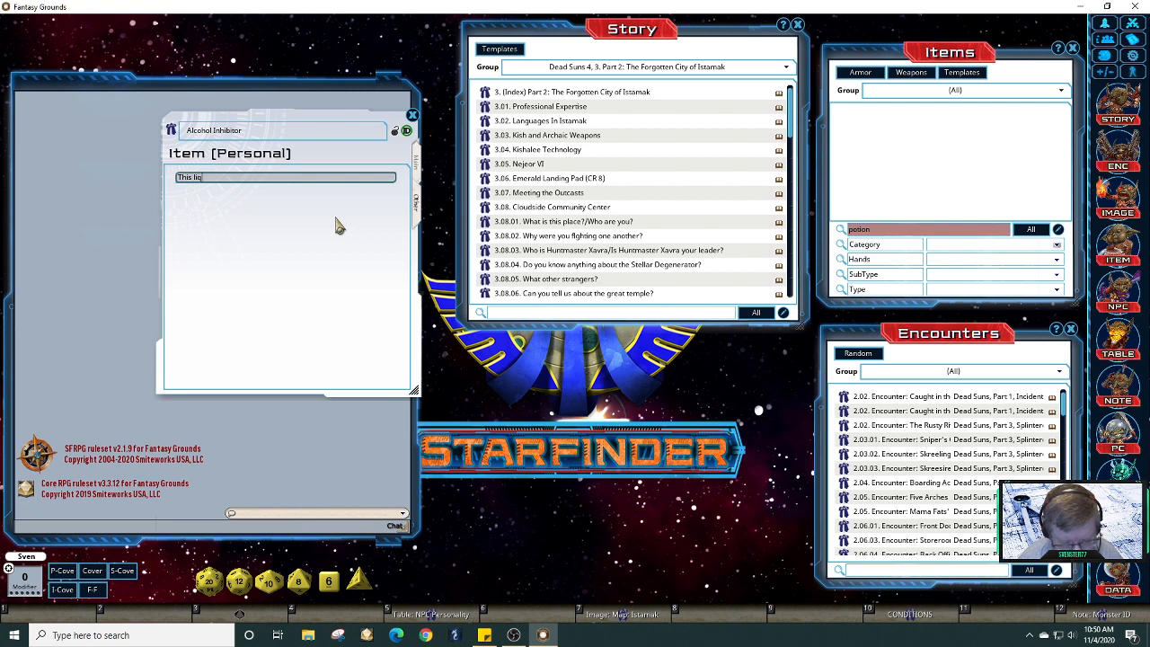
type("uid")
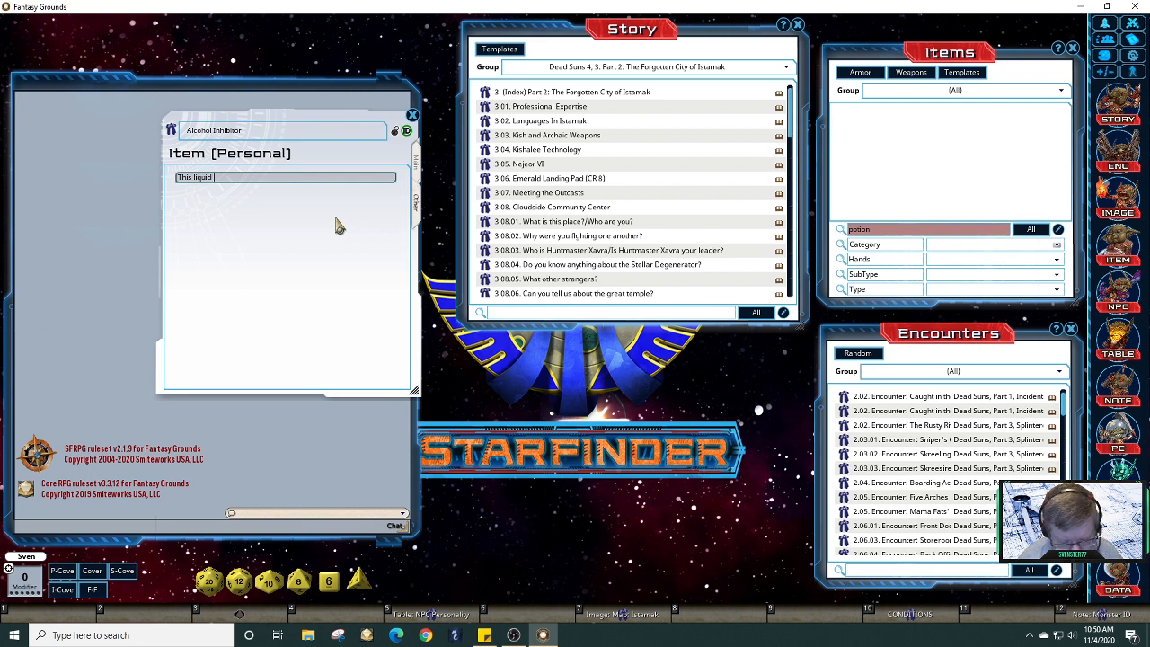
type(" was found in a flask, ina bar on the ruined city of Is")
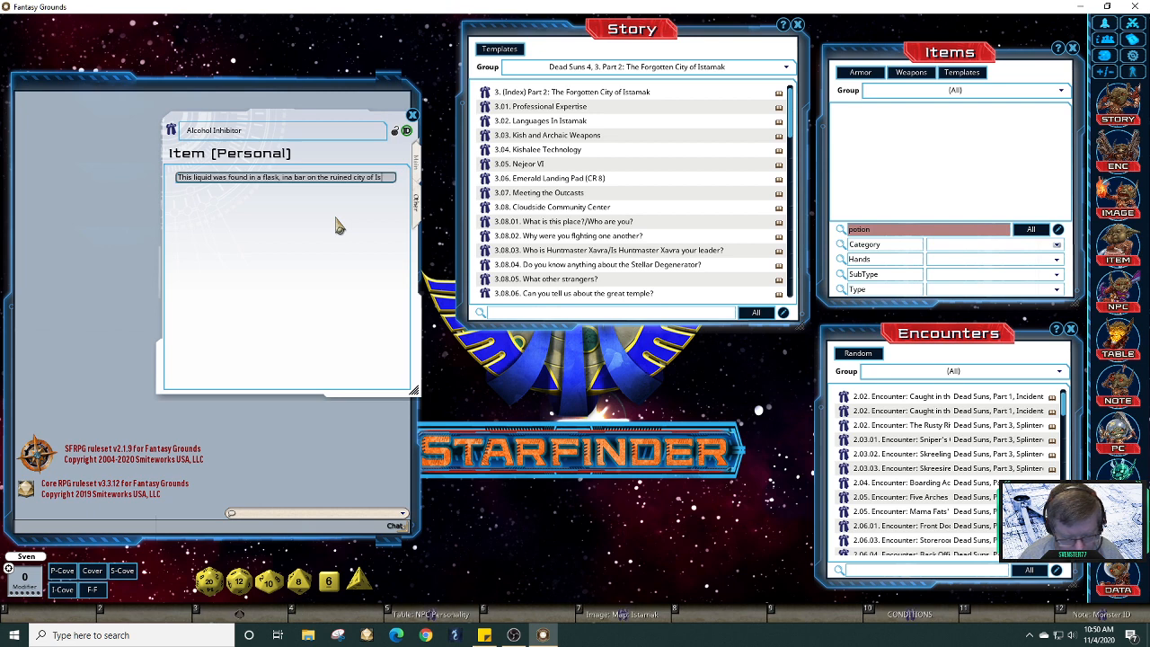
Step: Finish the description with "Istamak floating above the surface of the gas giant planet called Nejeor VI." and lock the Alcohol Inhibitor
type("tamak floating above the surface of the gas giant planet called")
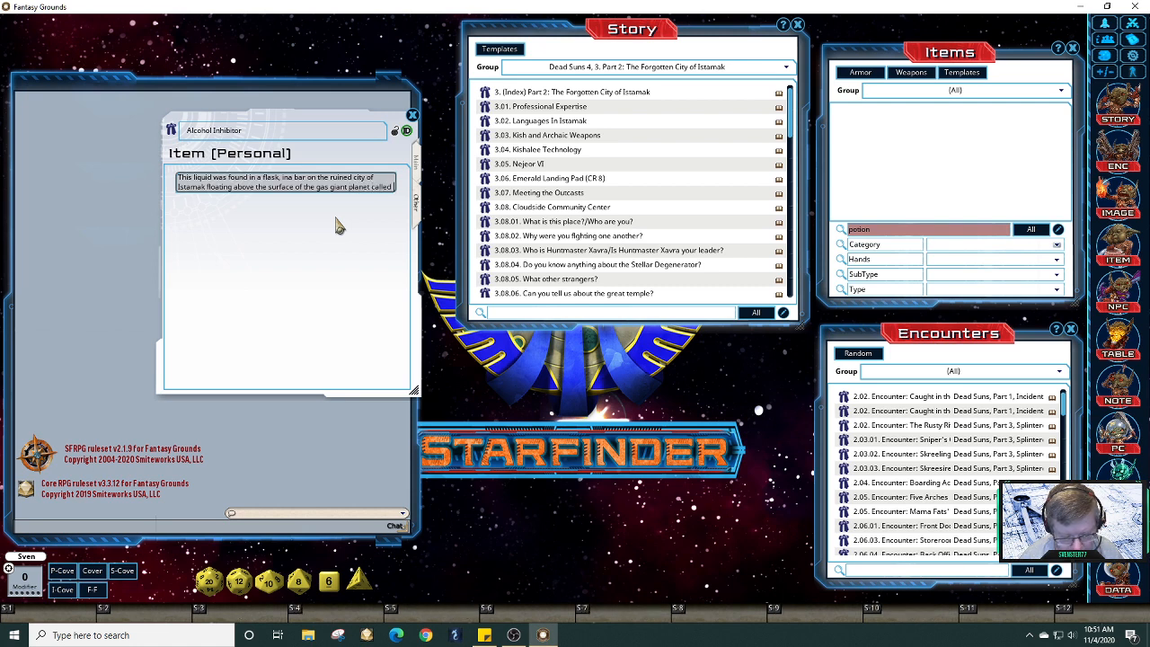
type("Nejoor")
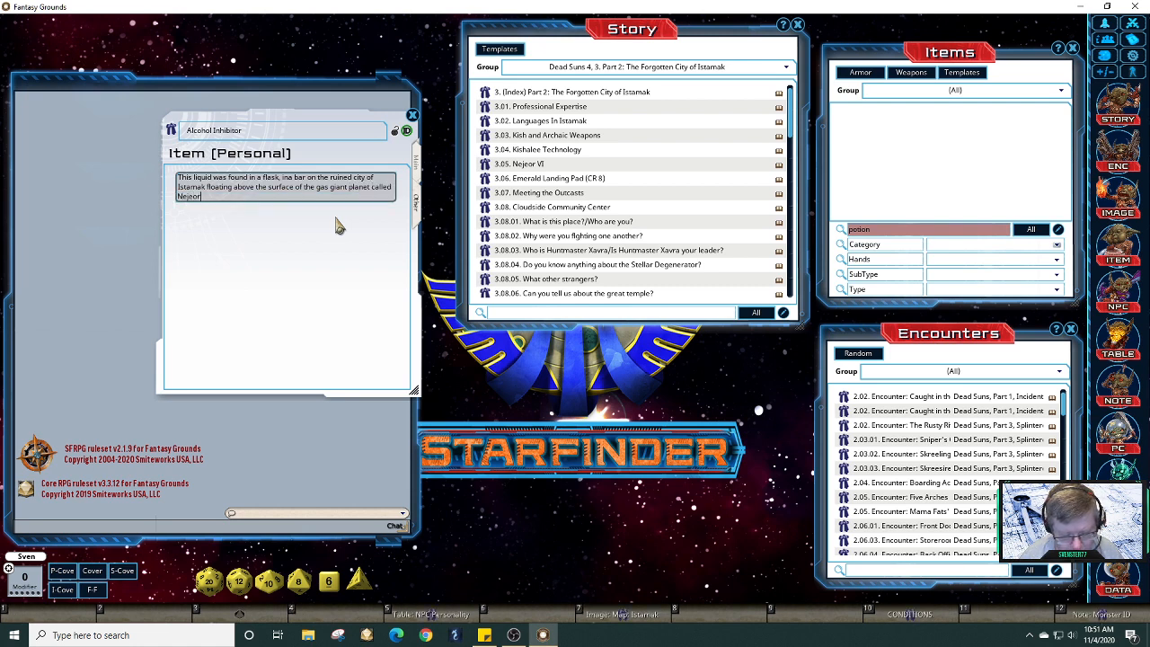
type("jeor VI.")
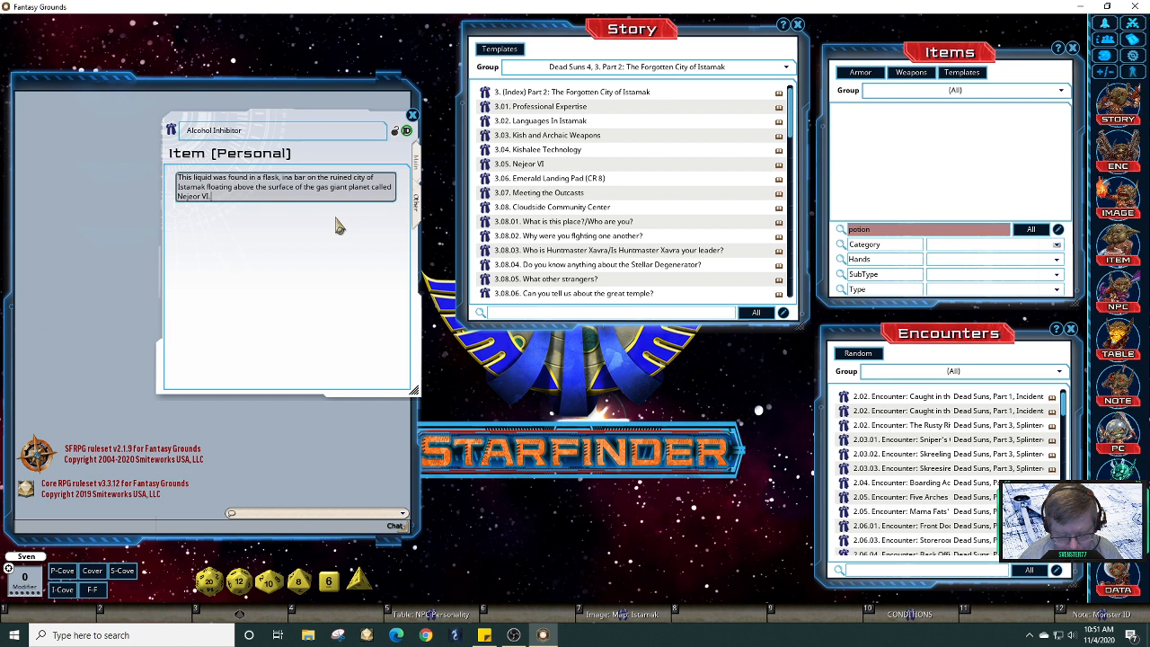
left_click(393, 131)
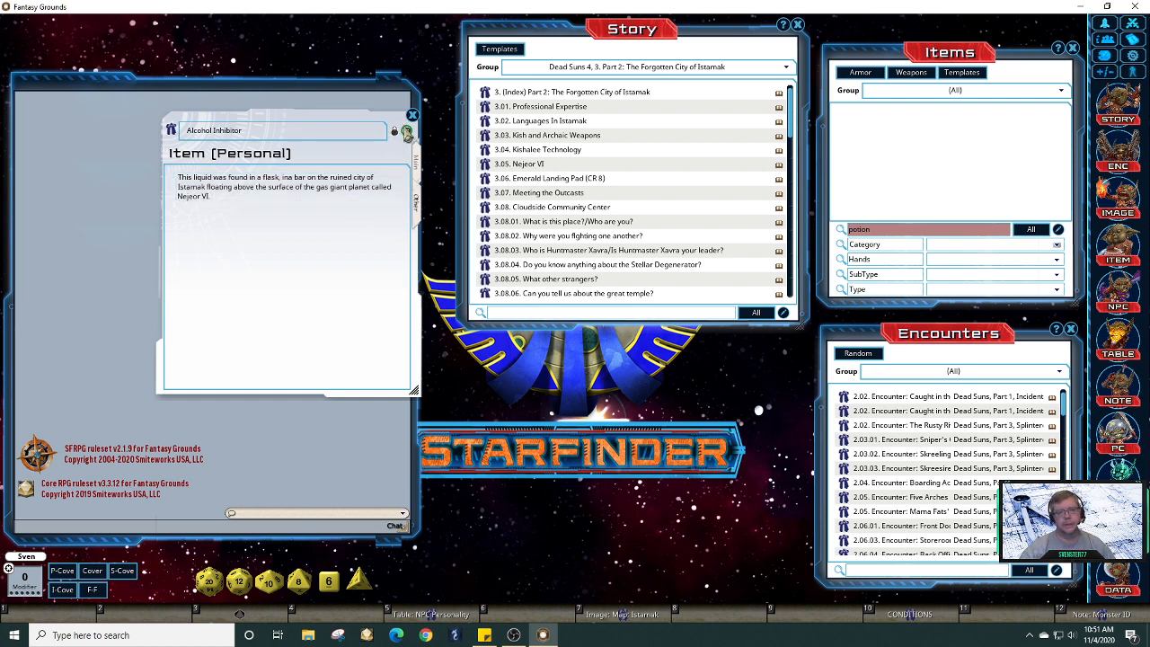
Step: Open the party sheet's inventory for reference, rename the Alcohol Inhibitor item to "Alcohol Inhibitor (1oz)" and lock it
left_click(1104, 22)
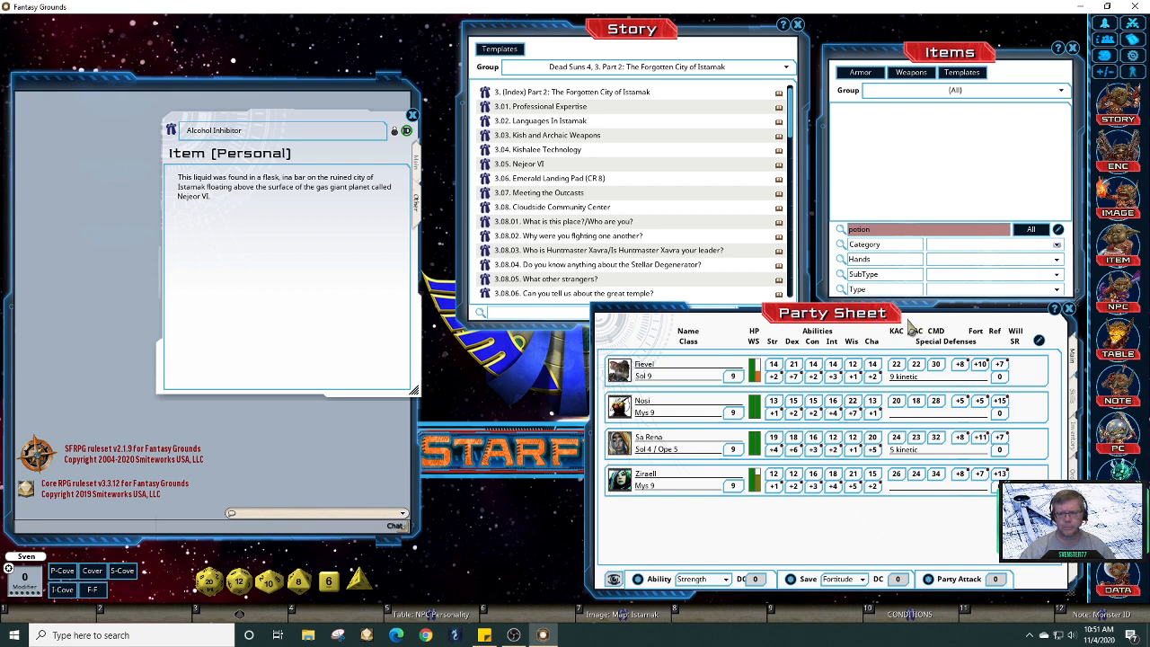
left_click_drag(909, 325, 718, 183)
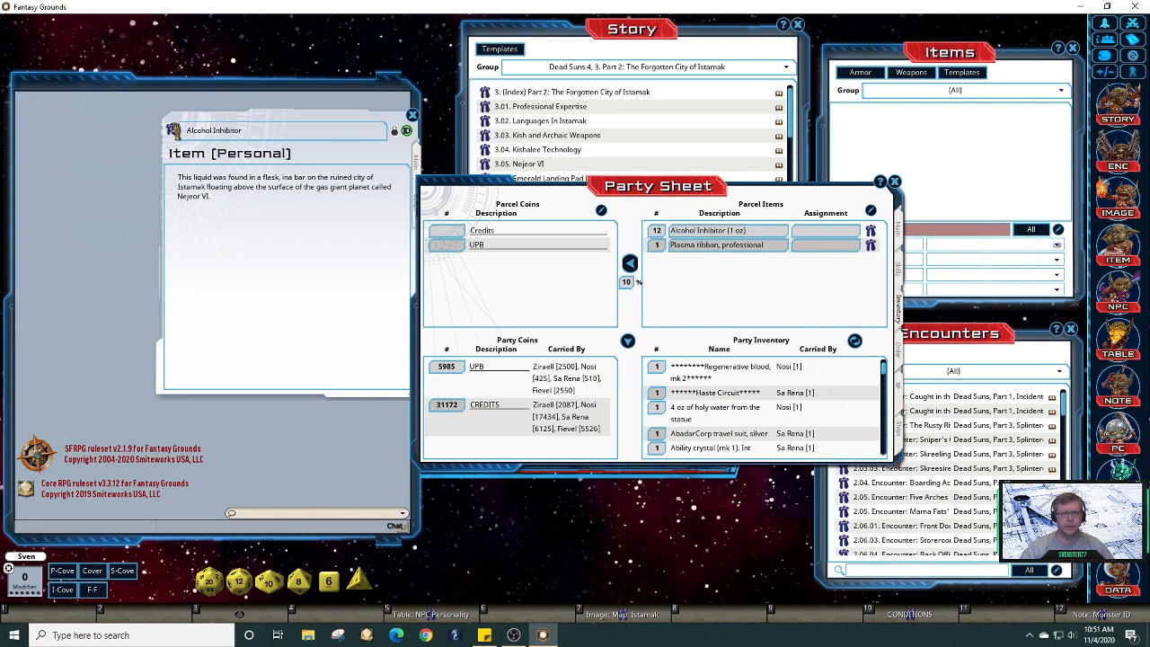
left_click(393, 131)
type("(1 oz)")
left_click(394, 131)
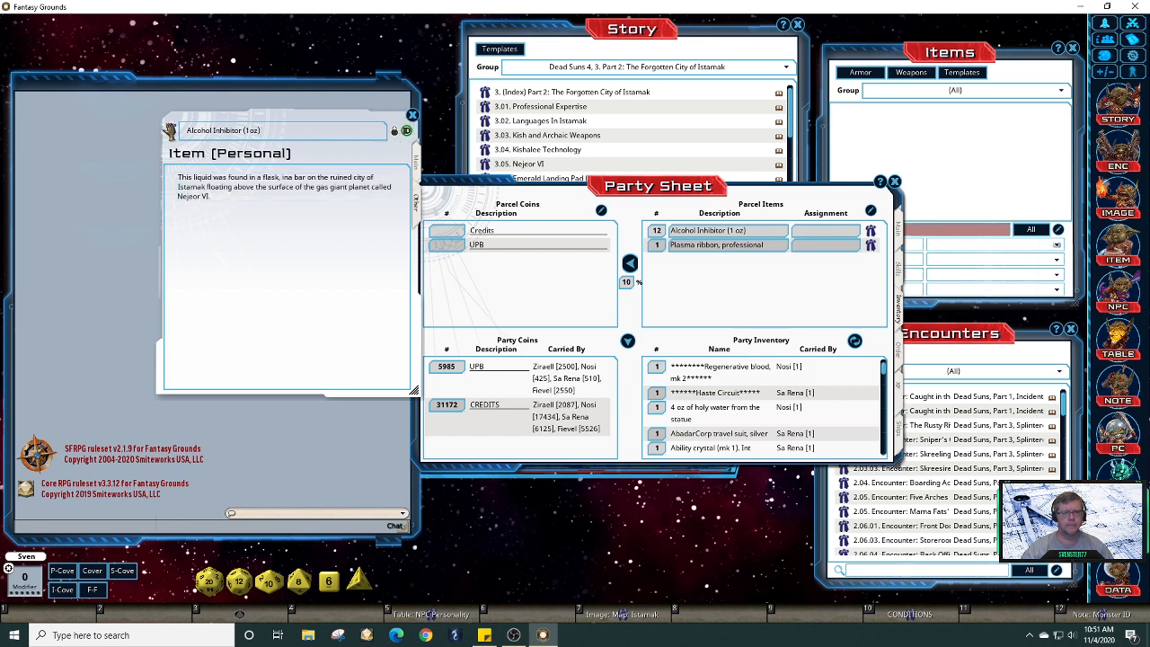
Step: Add Alcohol Inhibitor (1oz) to the party sheet's parcel items, delete the old "Alcohol Inhibitor (1 oz)" entry, and set the new quantity to 12
left_click_drag(169, 131, 714, 285)
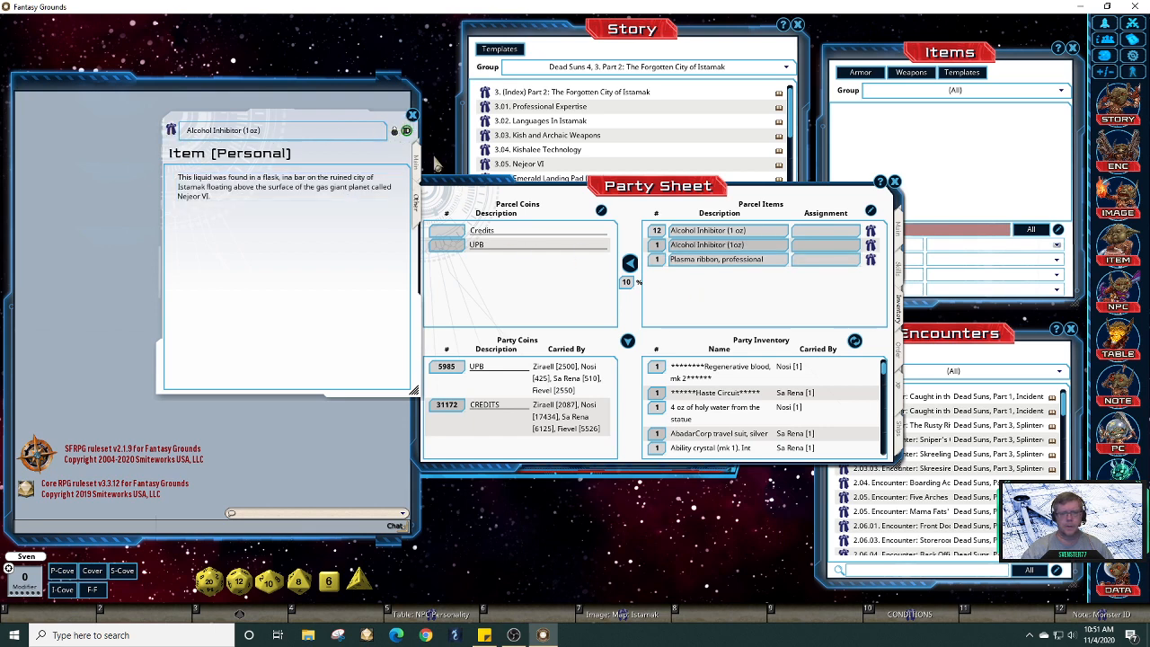
left_click(412, 116)
left_click(871, 210)
double_click(879, 231)
left_click(871, 210)
left_click(658, 232)
type("12")
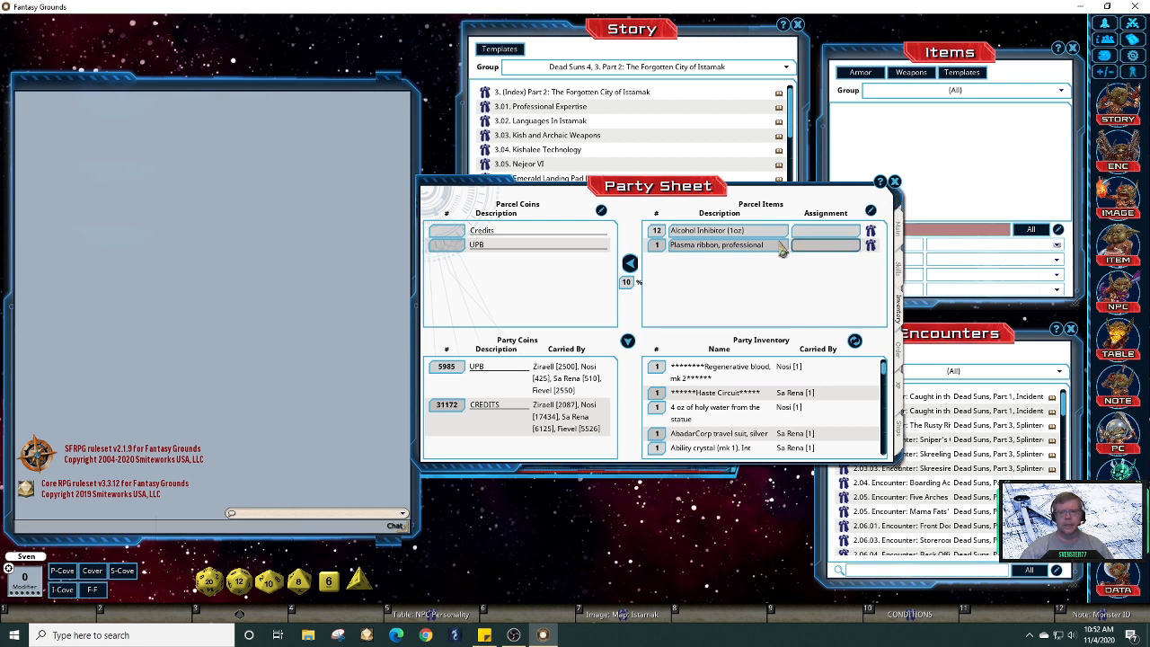
Step: Close the party sheet and the Items list, and place the Encounters list beside the Story list
left_click(895, 183)
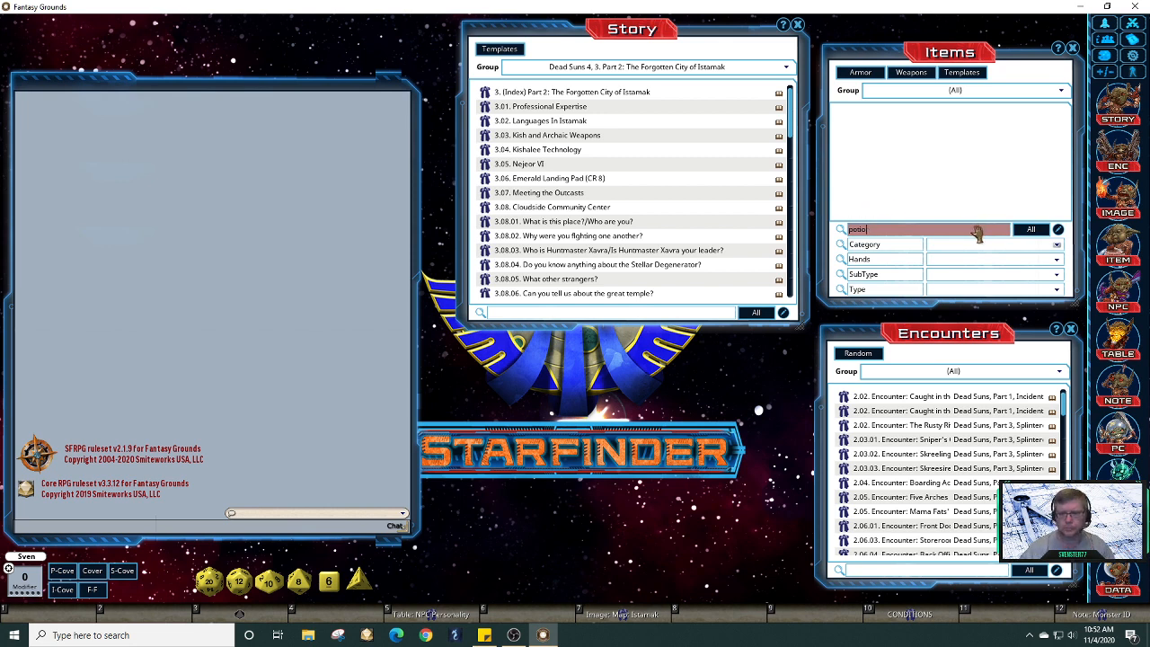
left_click(1072, 48)
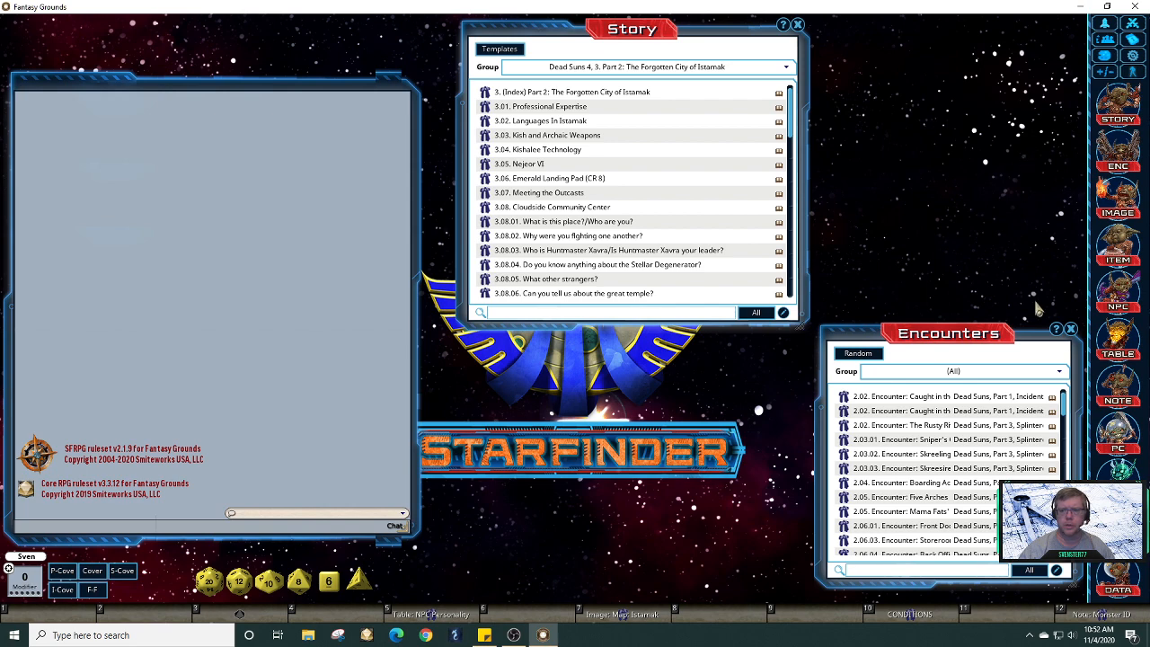
left_click_drag(1001, 339, 998, 10)
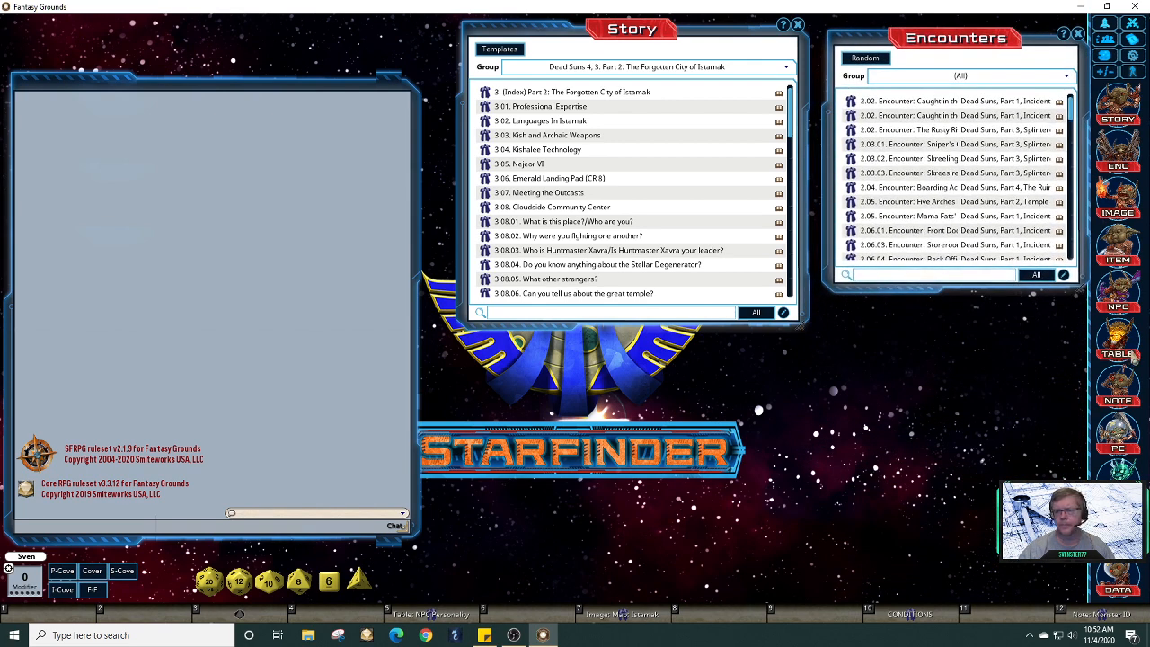
Step: Open the Istamak map in an enlarged window, examine the city around location A near its northwest edge, and close the map
left_click(620, 617)
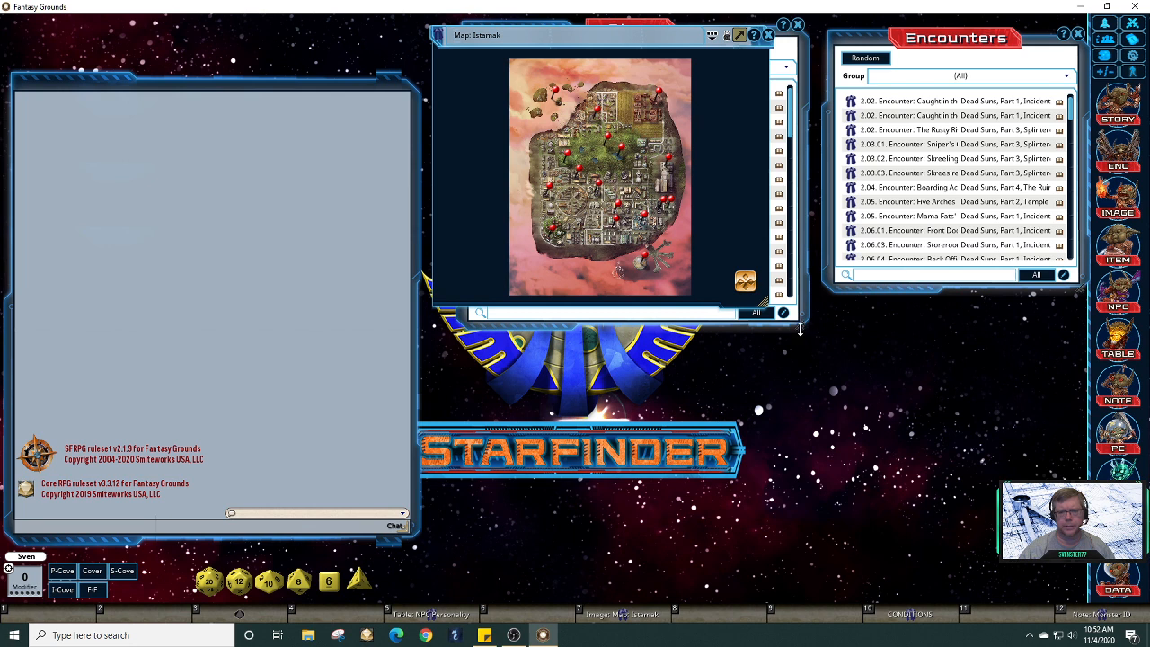
left_click_drag(760, 315, 882, 541)
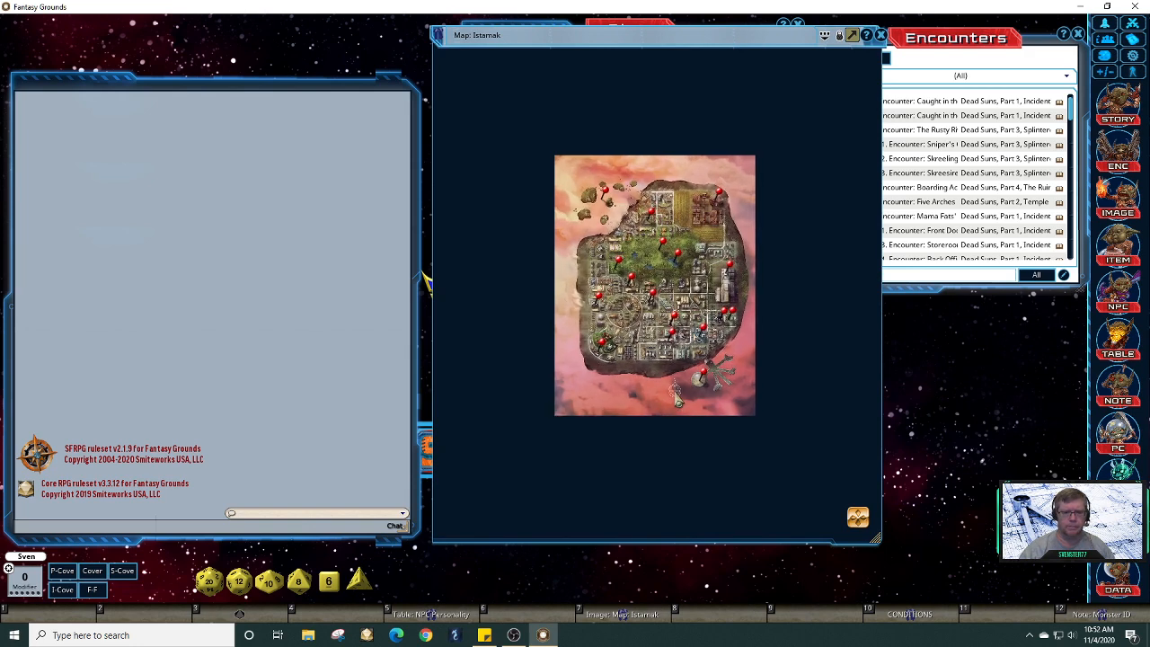
scroll(676, 400, "up", 3)
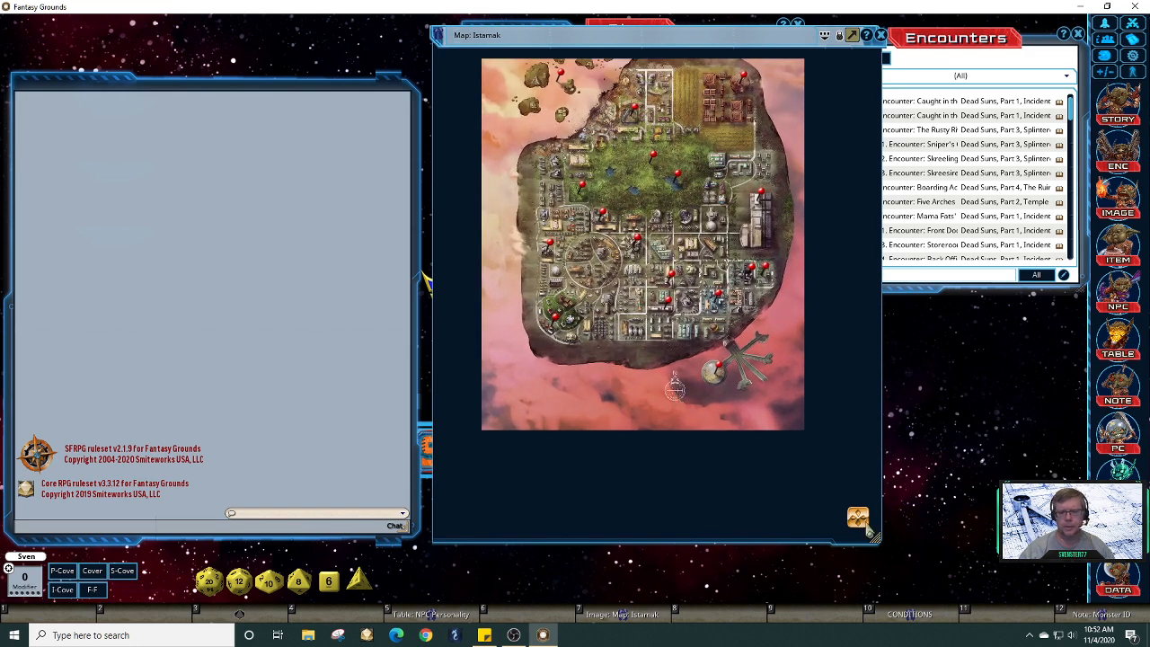
left_click_drag(865, 524, 844, 448)
scroll(668, 422, "up", 2)
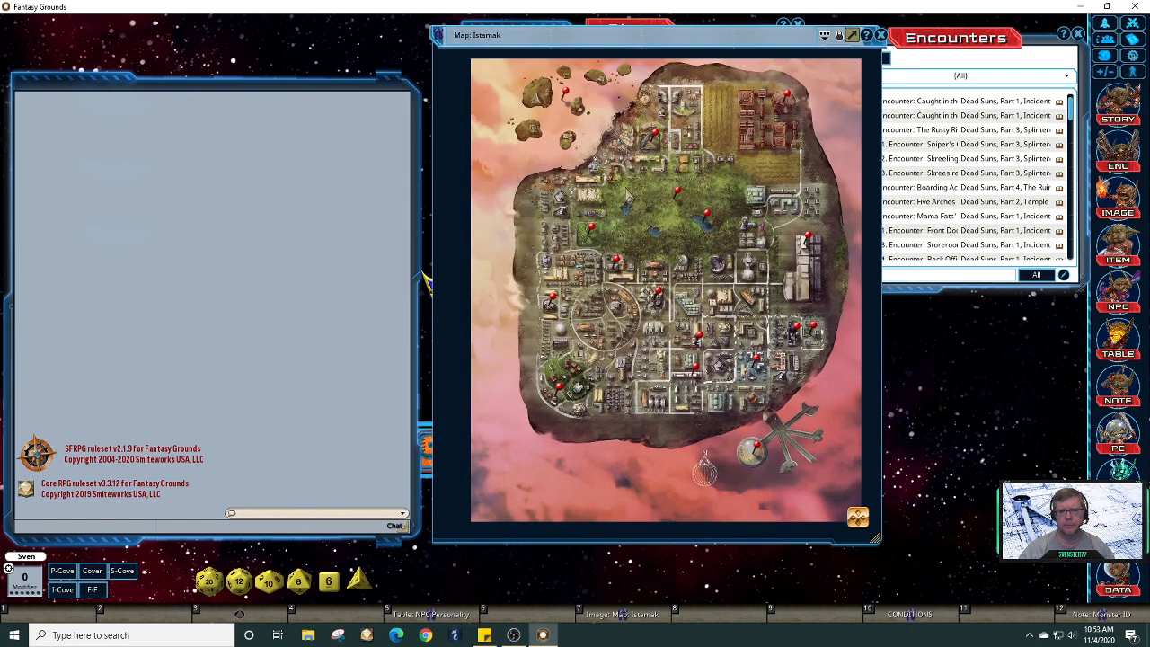
scroll(629, 191, "up", 1)
scroll(627, 196, "up", 2)
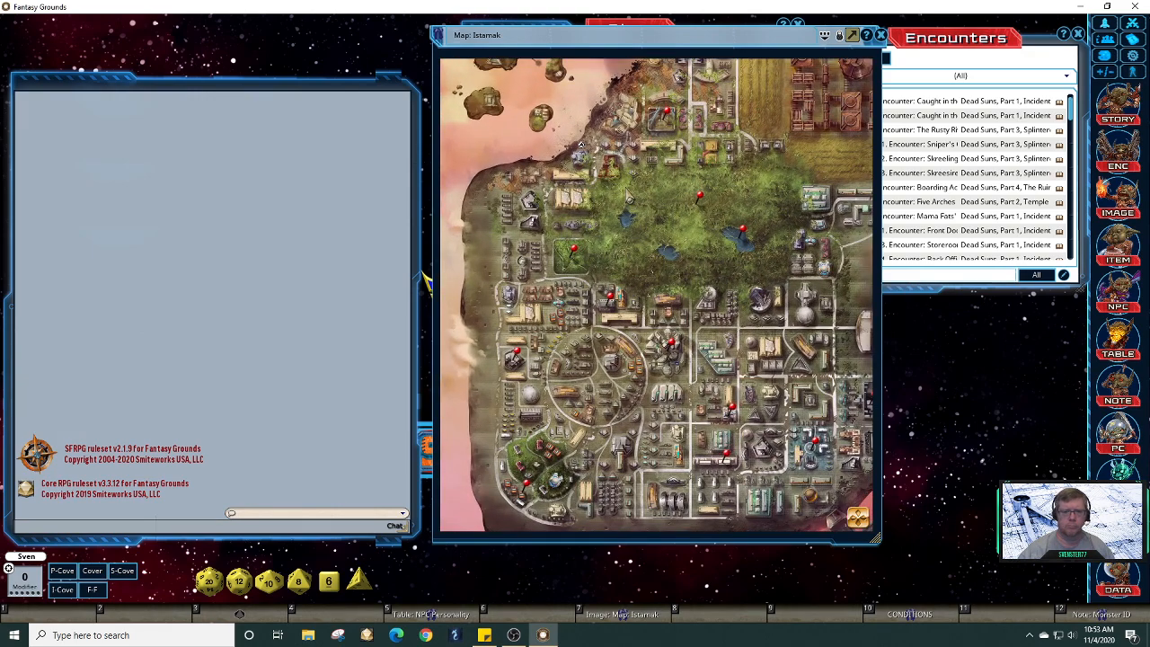
scroll(634, 192, "up", 4)
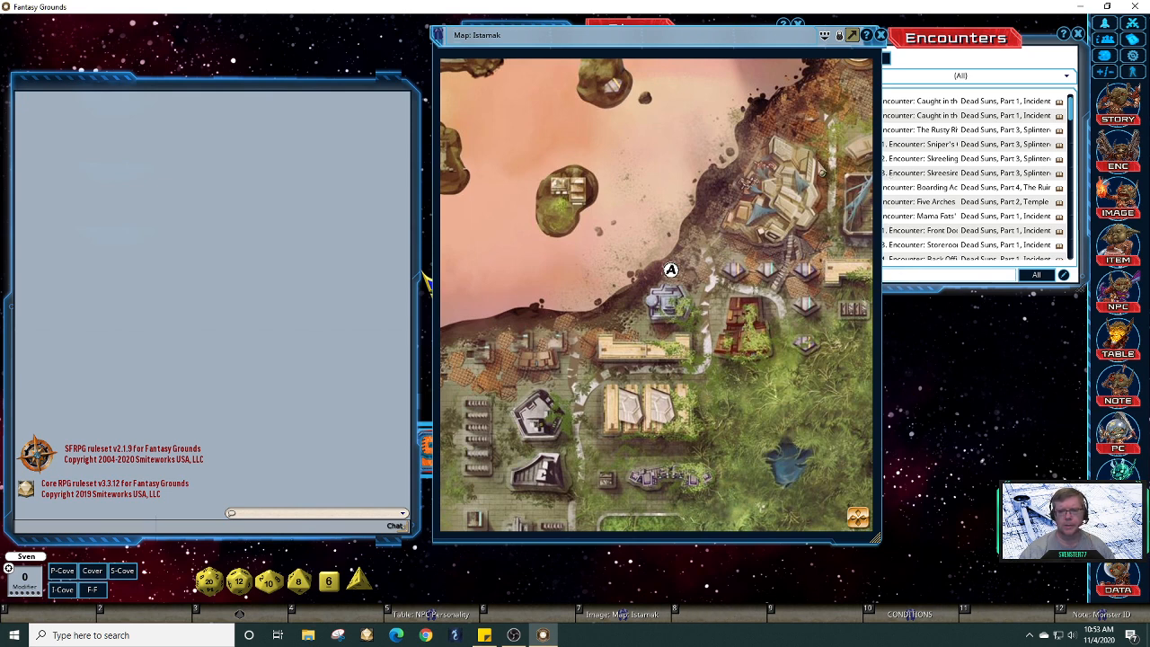
left_click(881, 36)
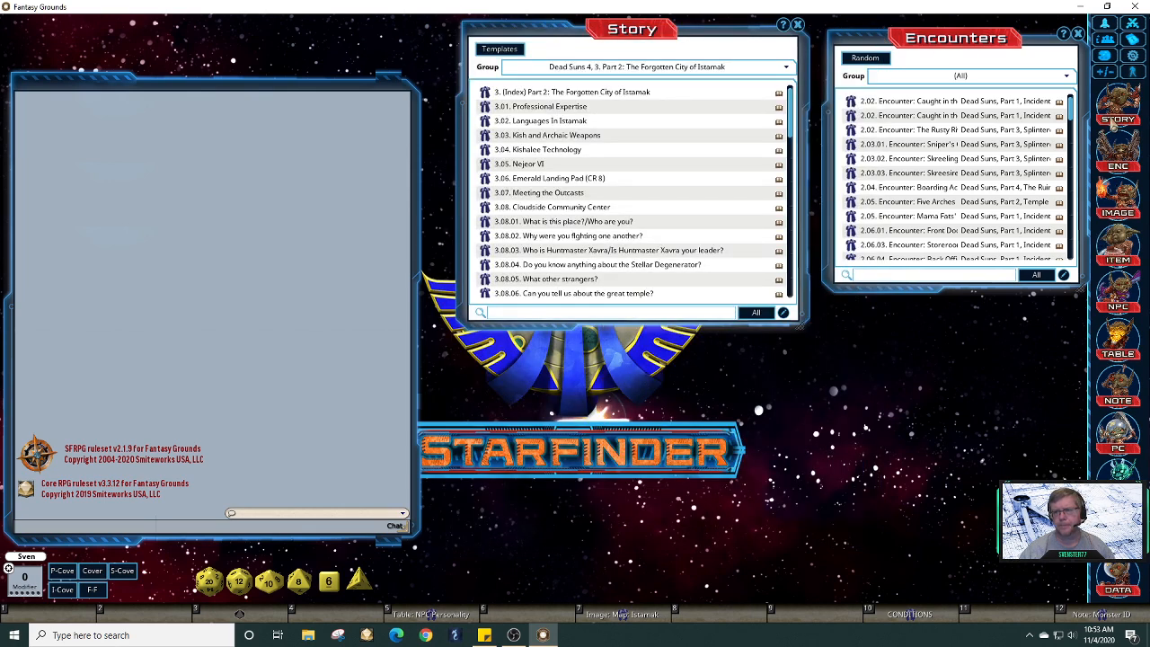
Step: Search the images and maps for the laboratory, open its map, and enlarge its window over the chat area
left_click(1118, 200)
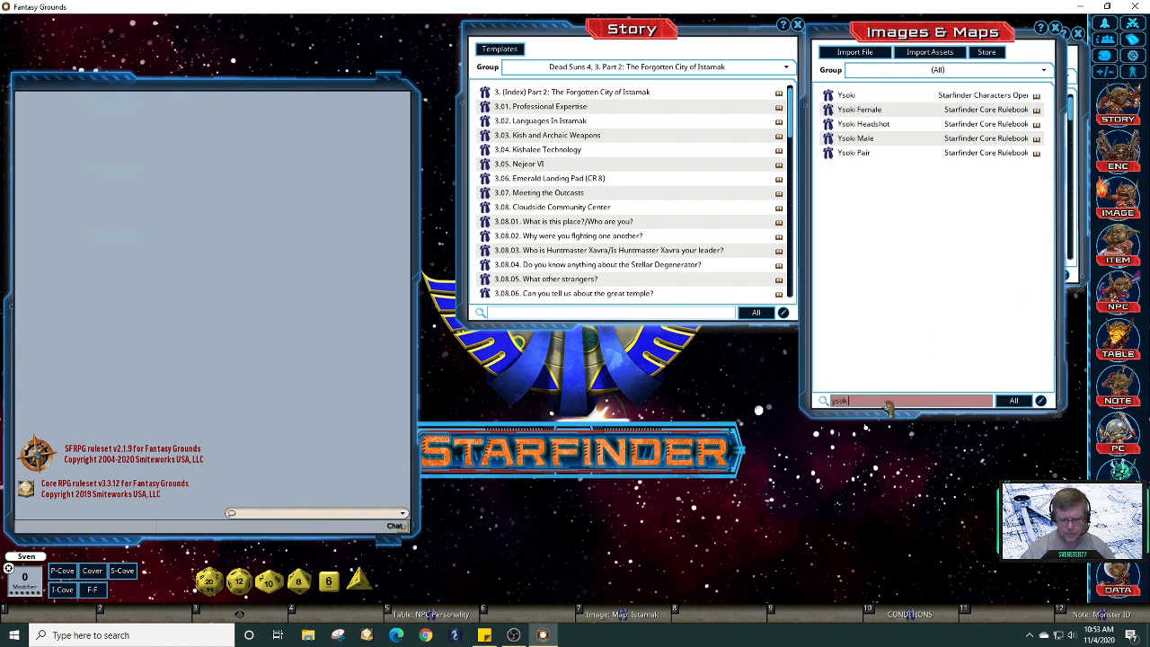
type("la")
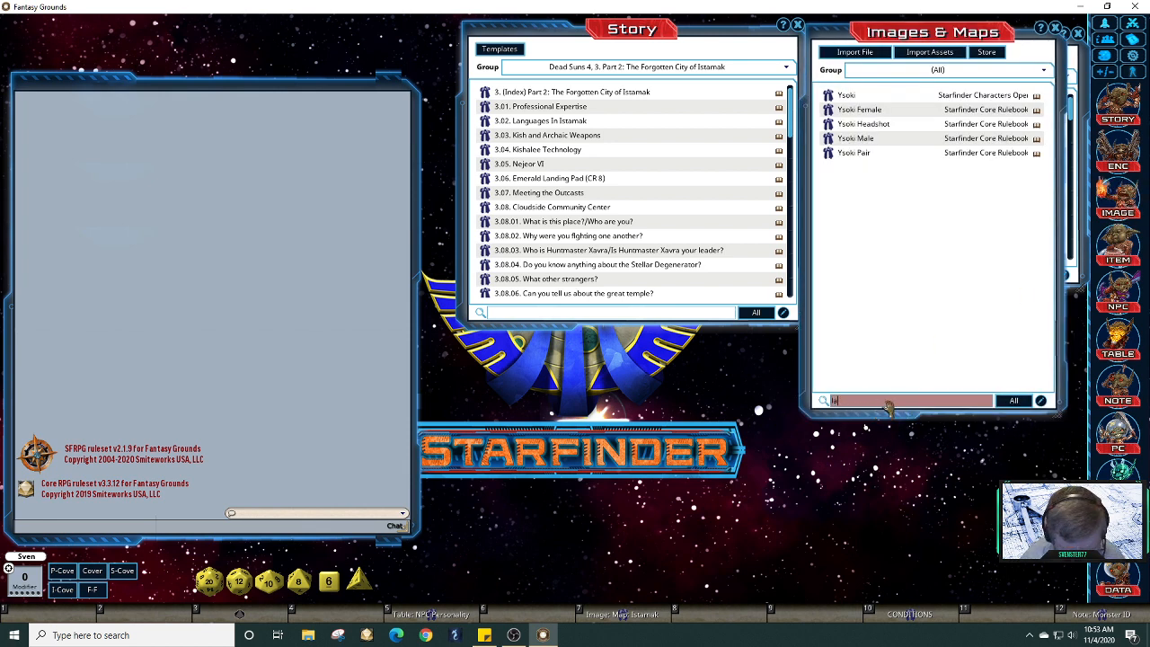
type("boratory")
left_click(854, 95)
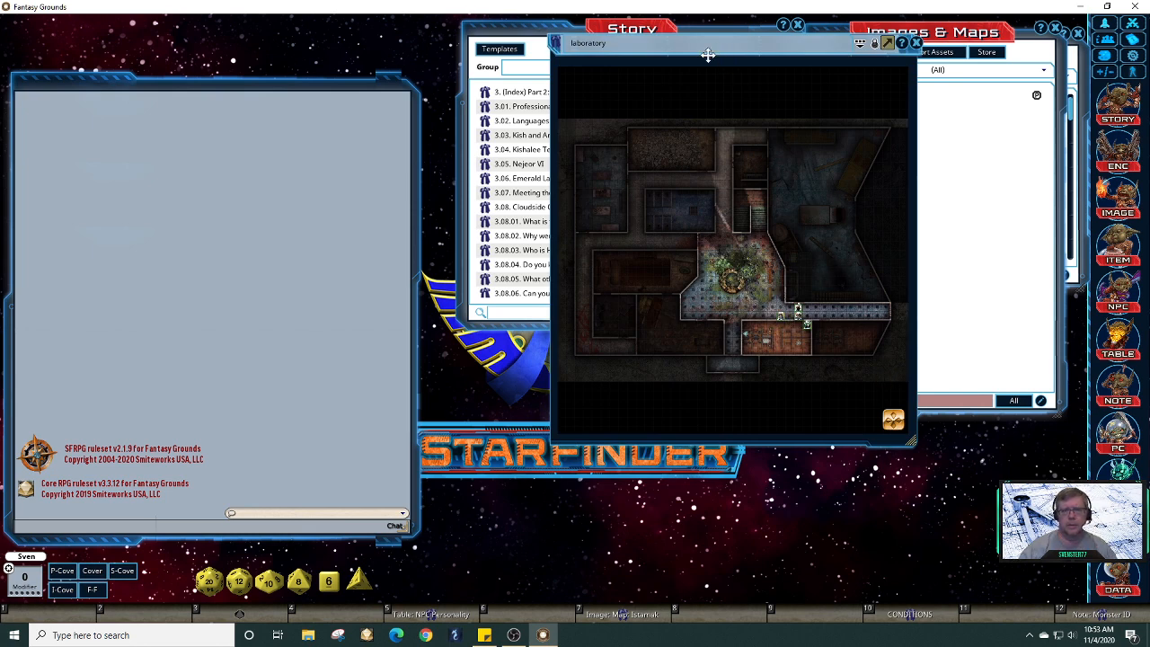
left_click_drag(710, 49, 289, 56)
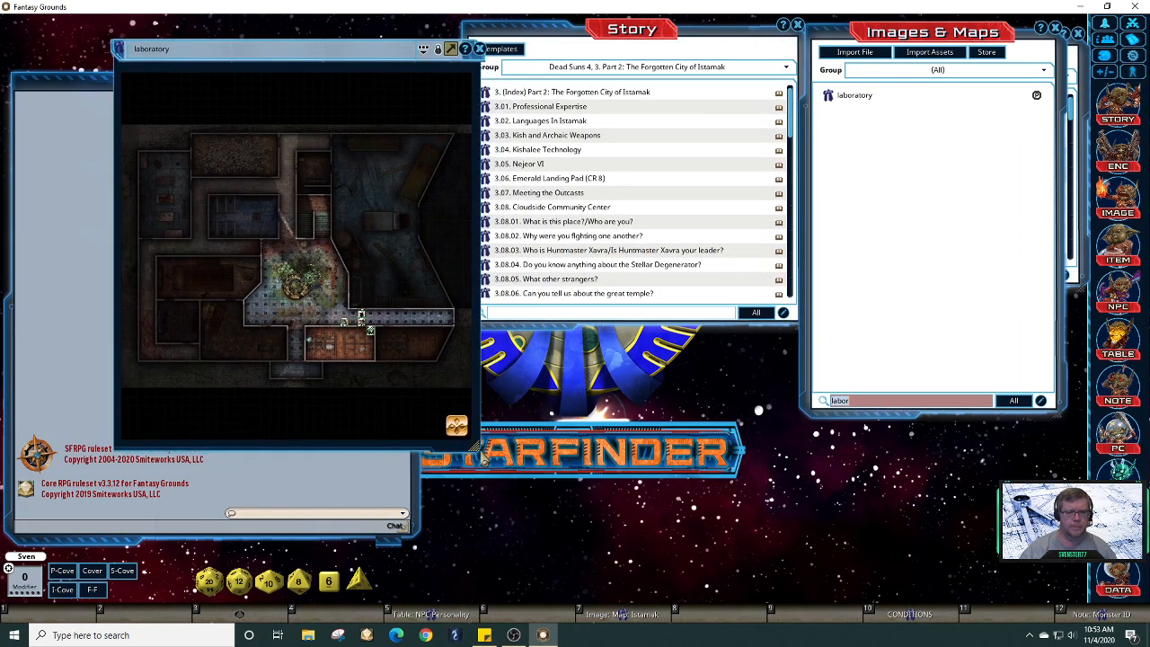
left_click_drag(478, 449, 674, 530)
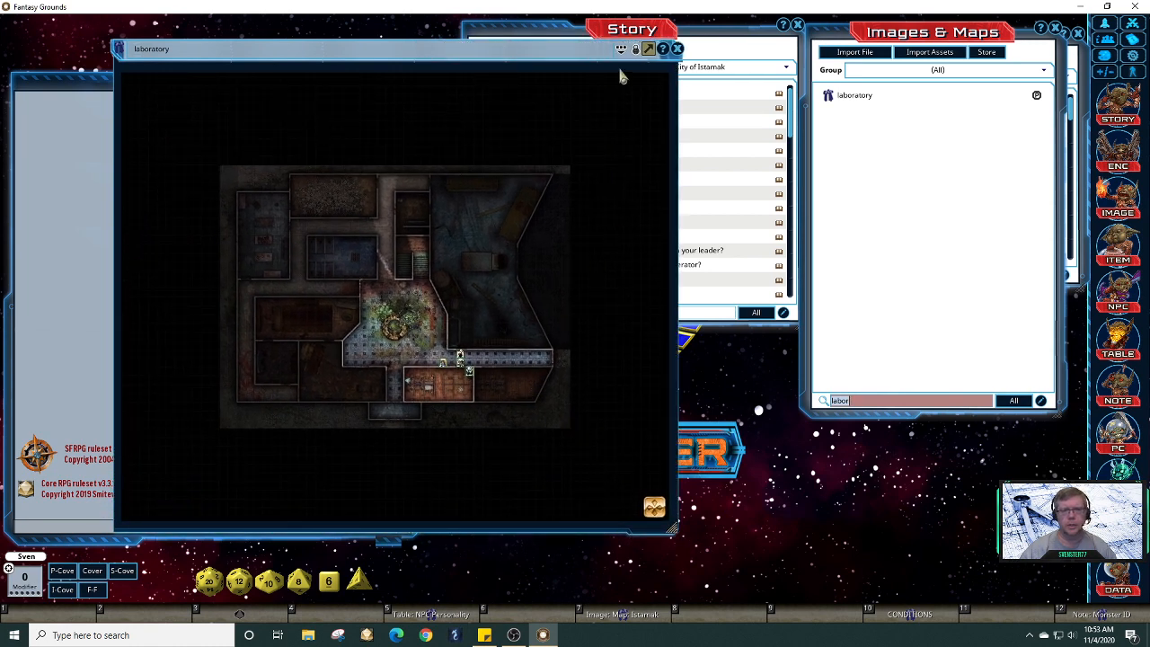
Step: Unlock the laboratory map, turn off its vision masking to reveal all rooms, and lock it again
left_click(636, 51)
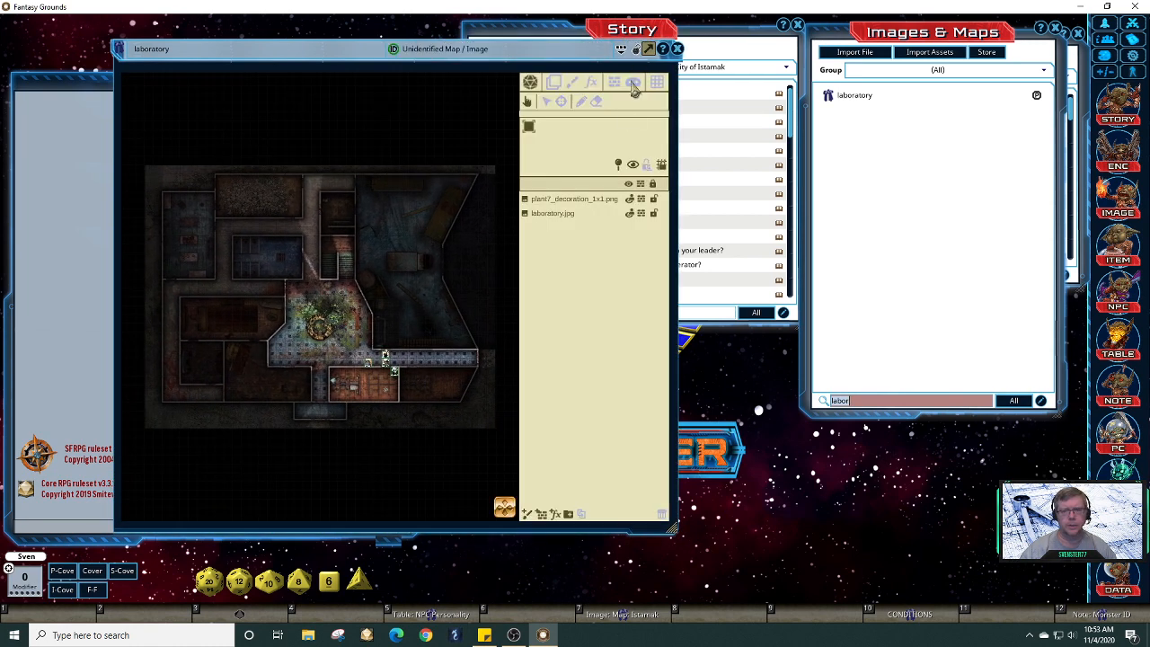
left_click(632, 166)
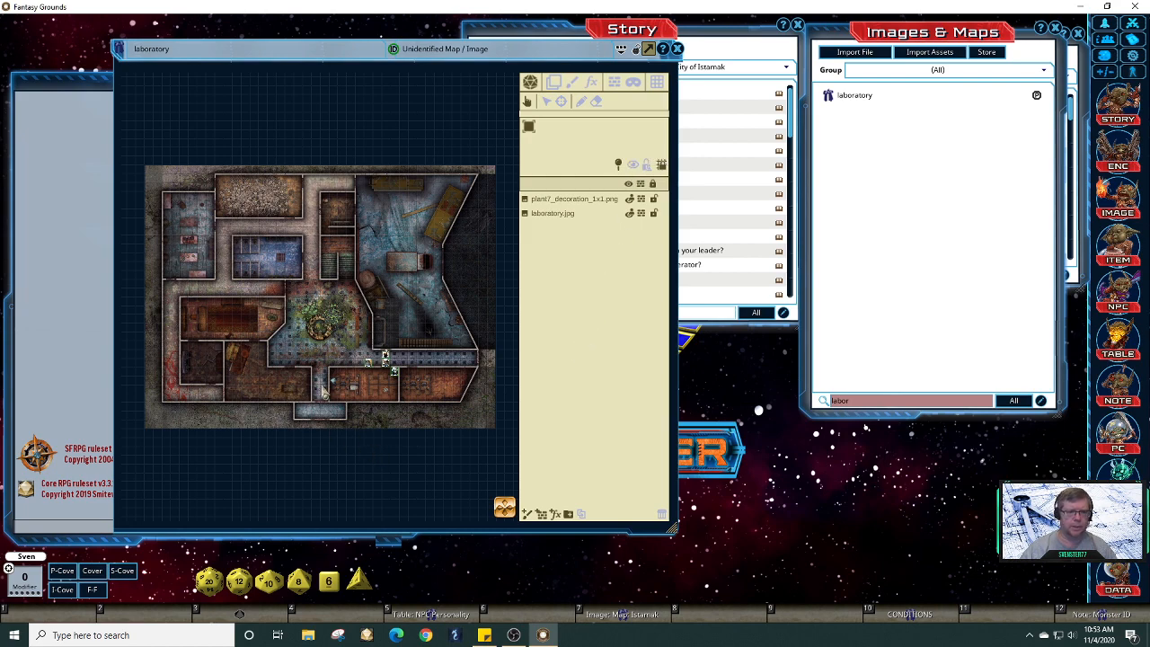
scroll(323, 388, "up", 2)
scroll(324, 388, "down", 1)
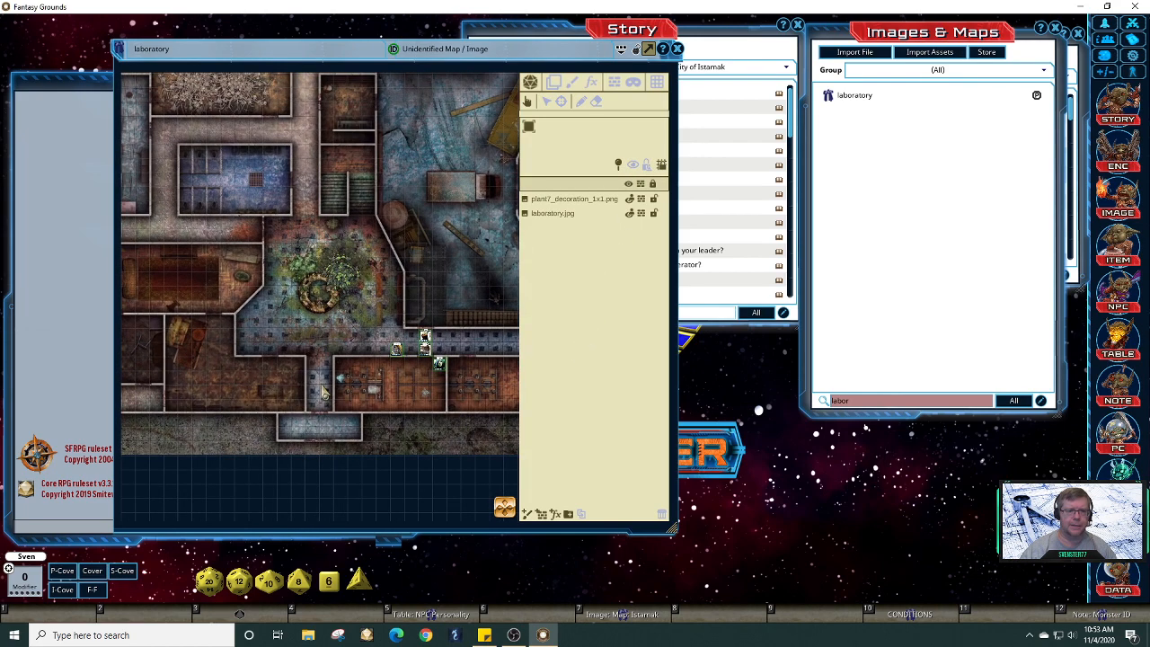
left_click(635, 50)
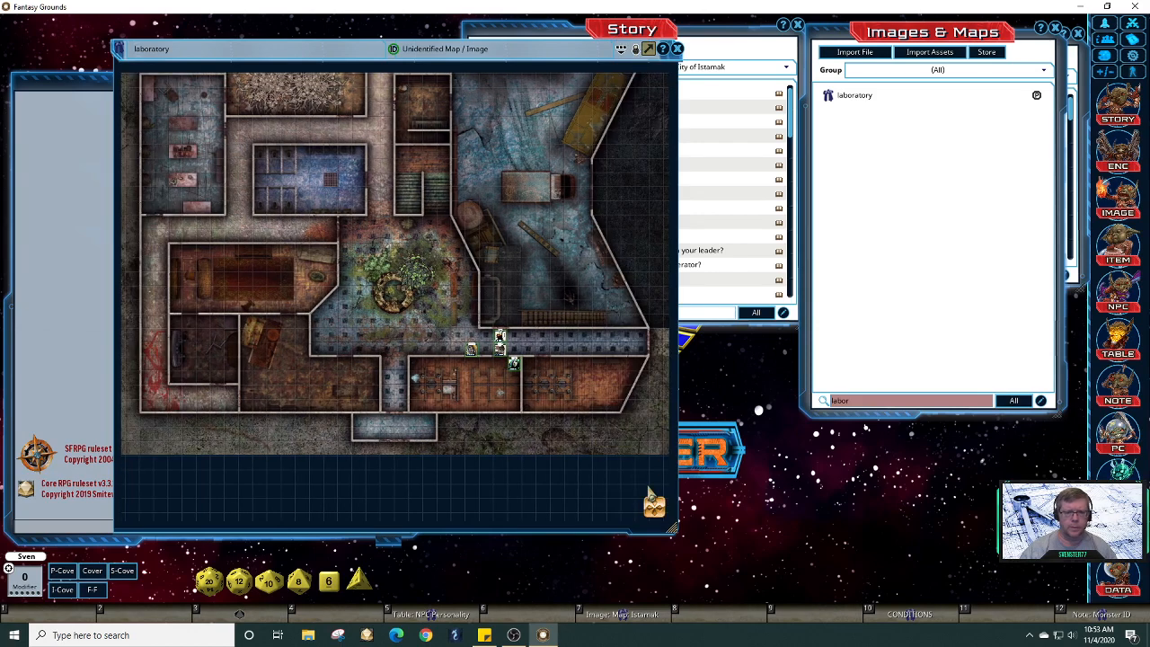
Step: Examine the laboratory map's overall layout and the rooms in its southwest corner
left_click_drag(653, 513, 653, 485)
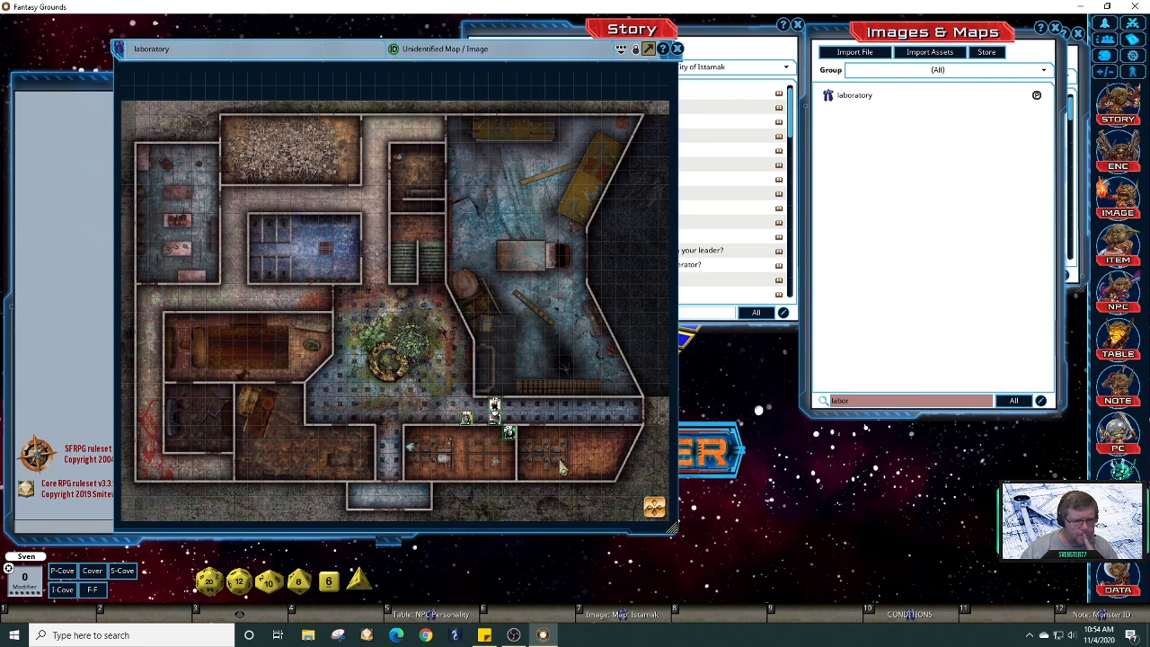
scroll(265, 440, "up", 2)
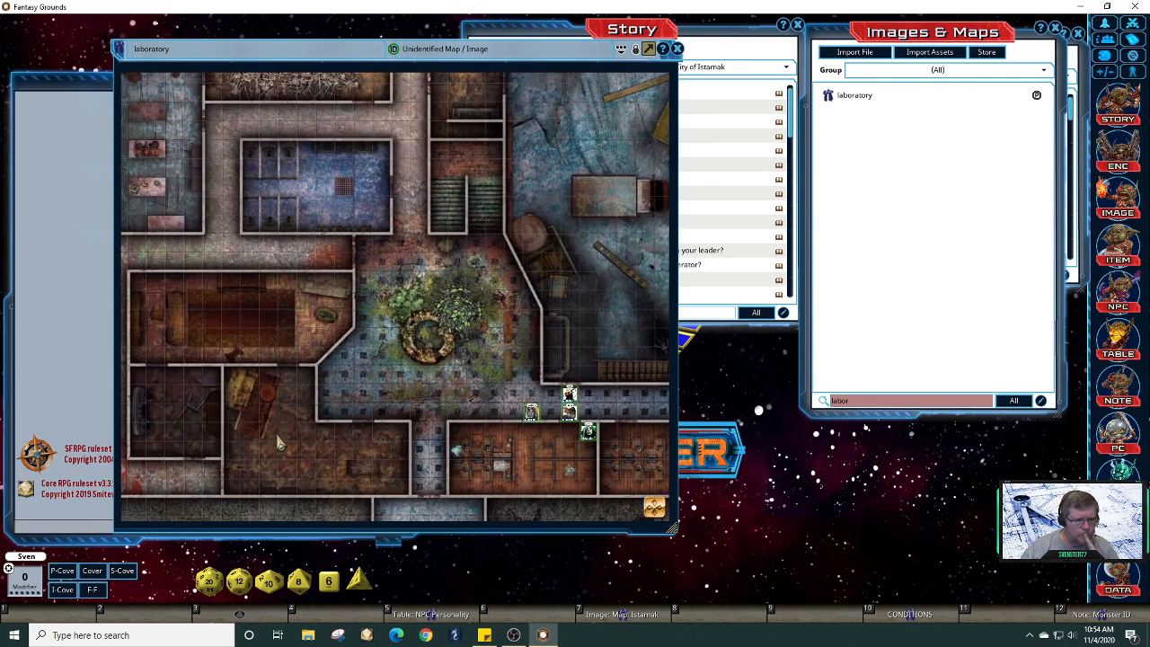
scroll(279, 443, "down", 1)
scroll(279, 444, "up", 1)
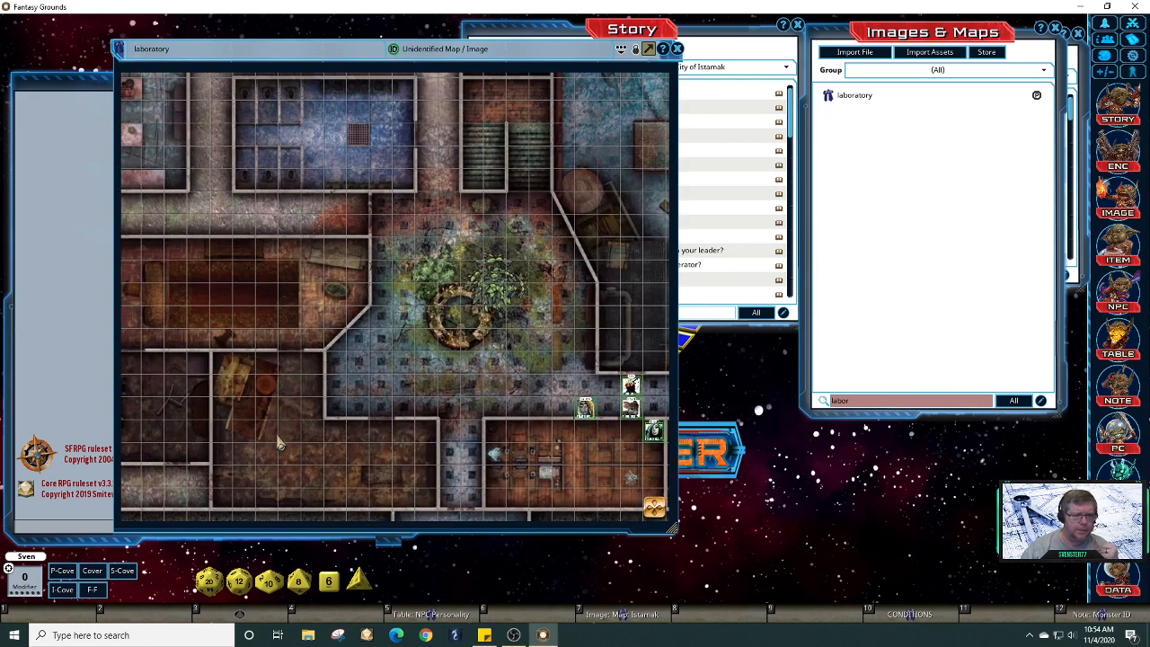
scroll(279, 444, "up", 1)
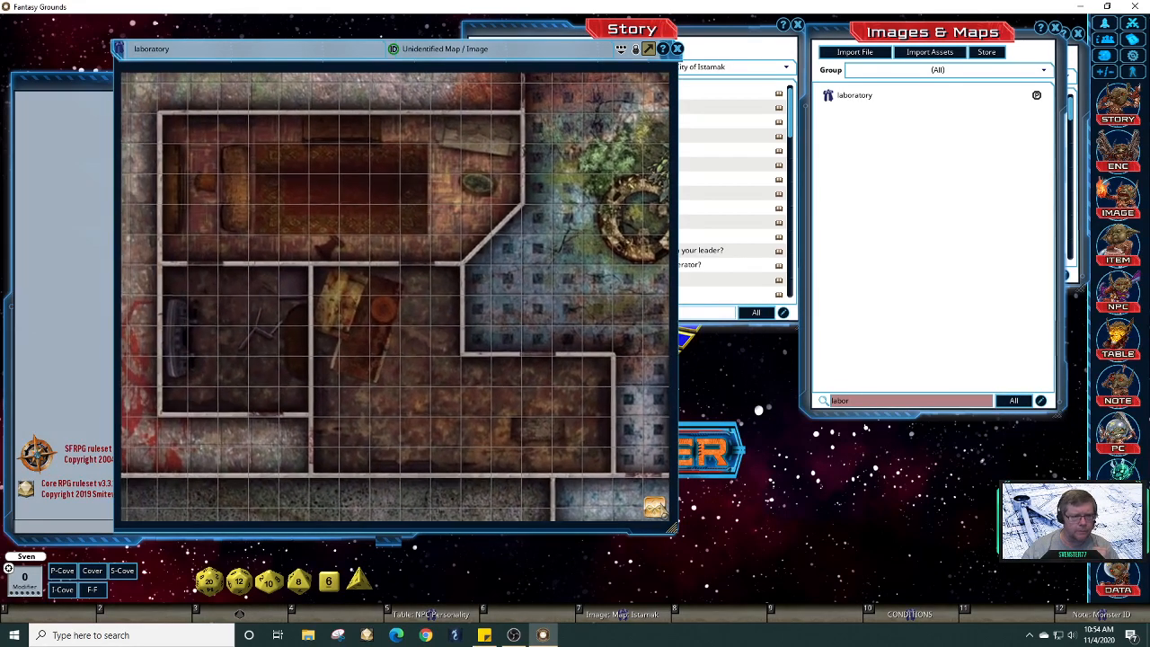
left_click_drag(662, 508, 640, 489)
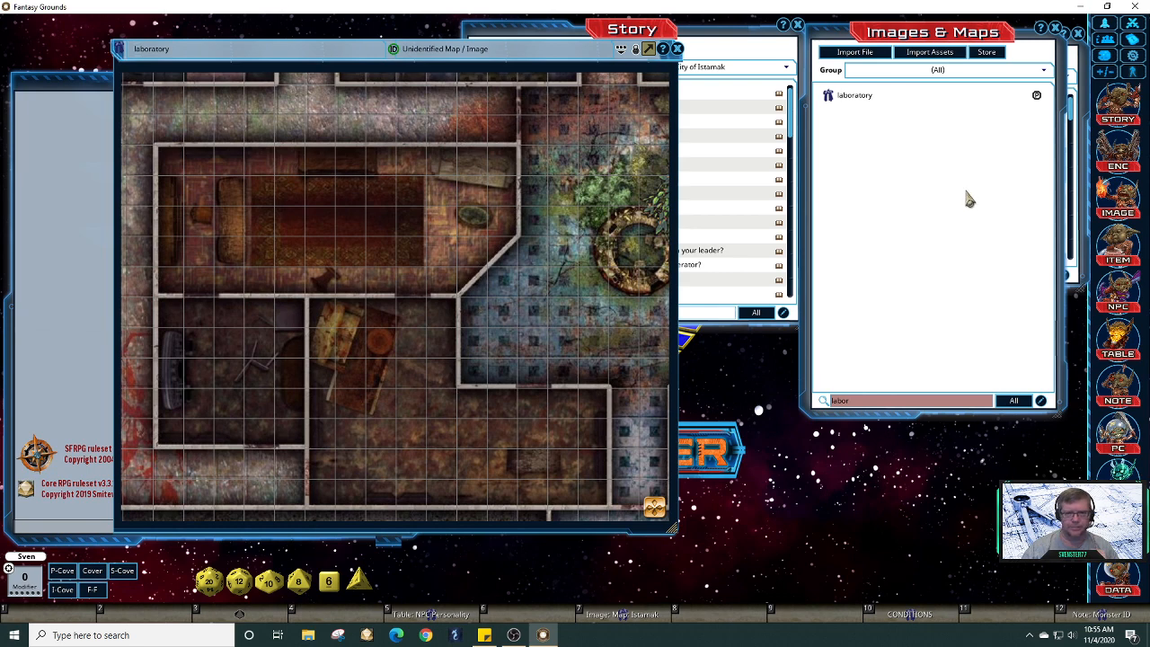
Step: Check the numbering of the 3.12 Random Encounters stories in the Forgotten City of Istamak group and create a new story entry there
left_click(751, 54)
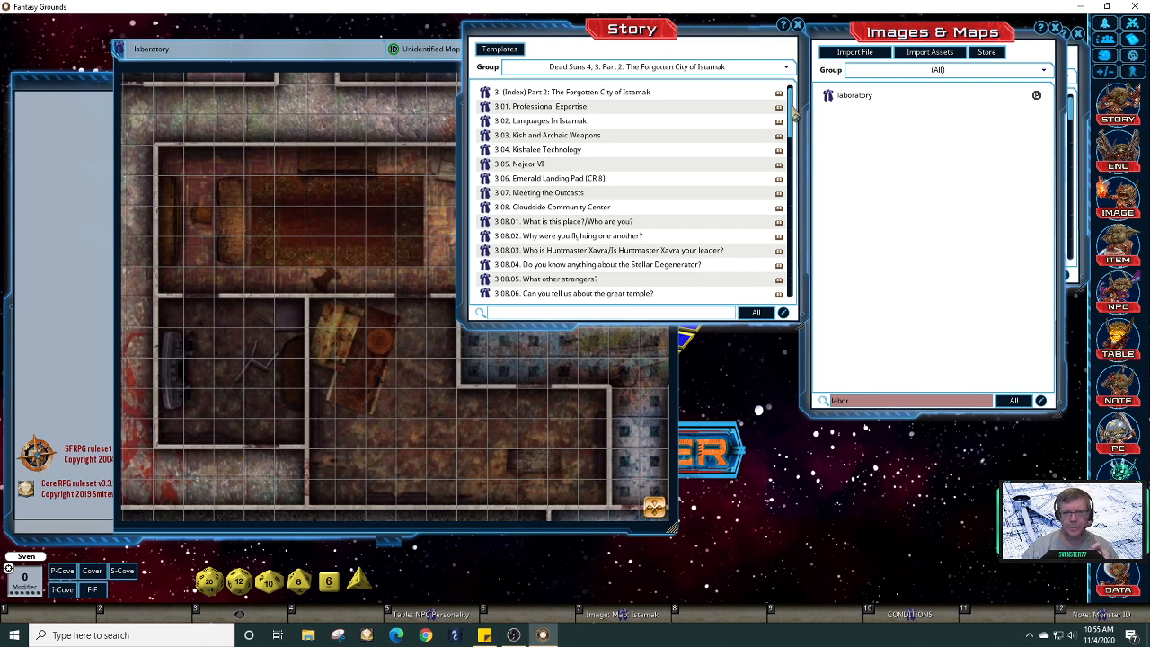
scroll(794, 128, "down", 1)
scroll(794, 128, "down", 2)
scroll(795, 130, "up", 3)
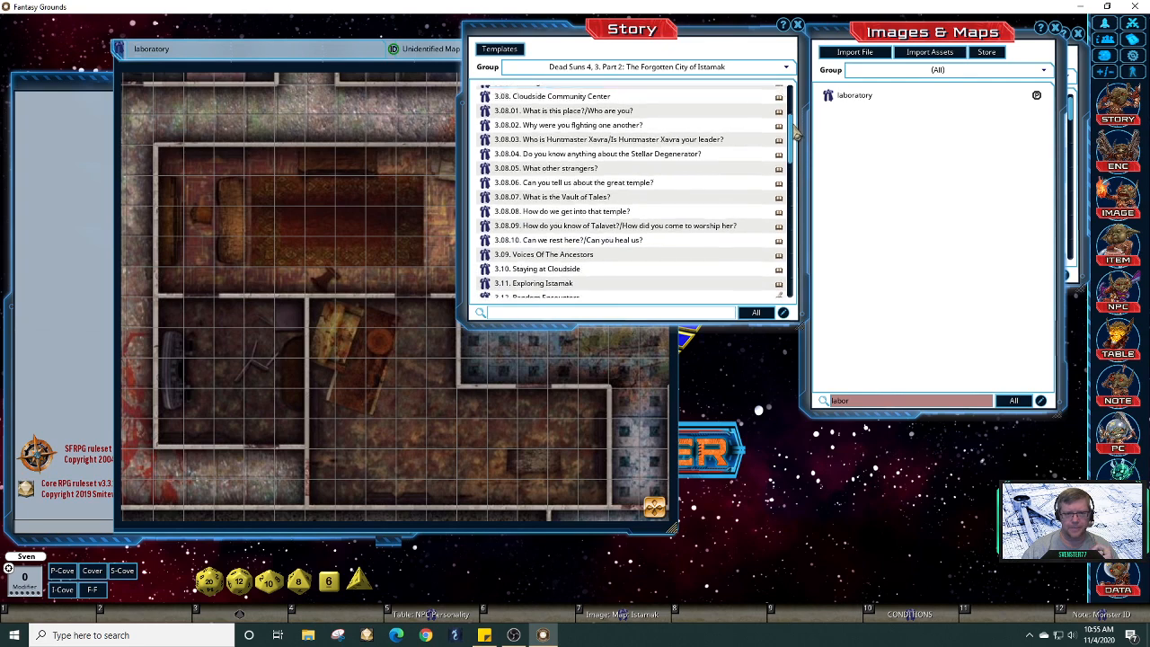
left_click_drag(794, 106, 663, 192)
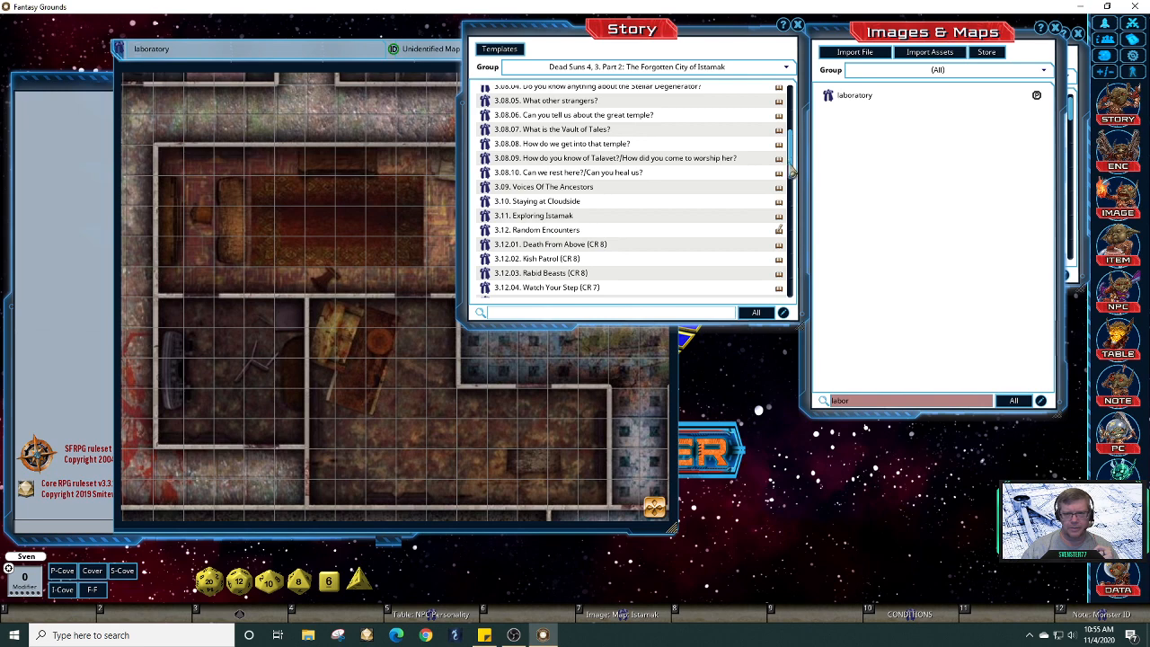
left_click_drag(796, 168, 796, 183)
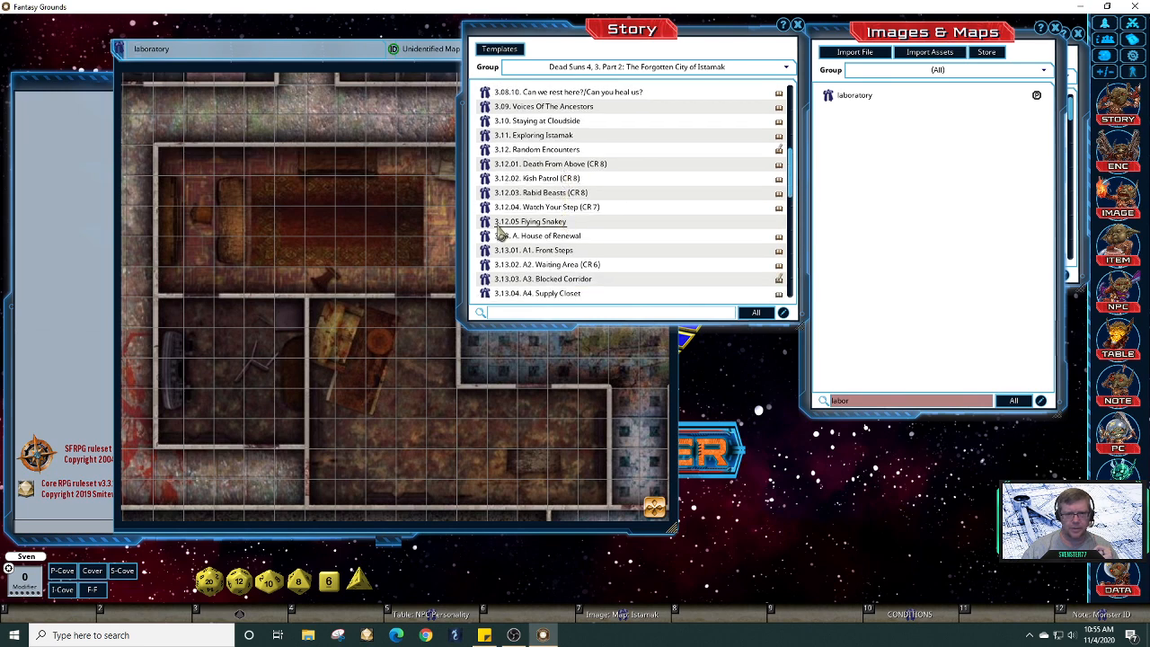
right_click(697, 191)
left_click(698, 238)
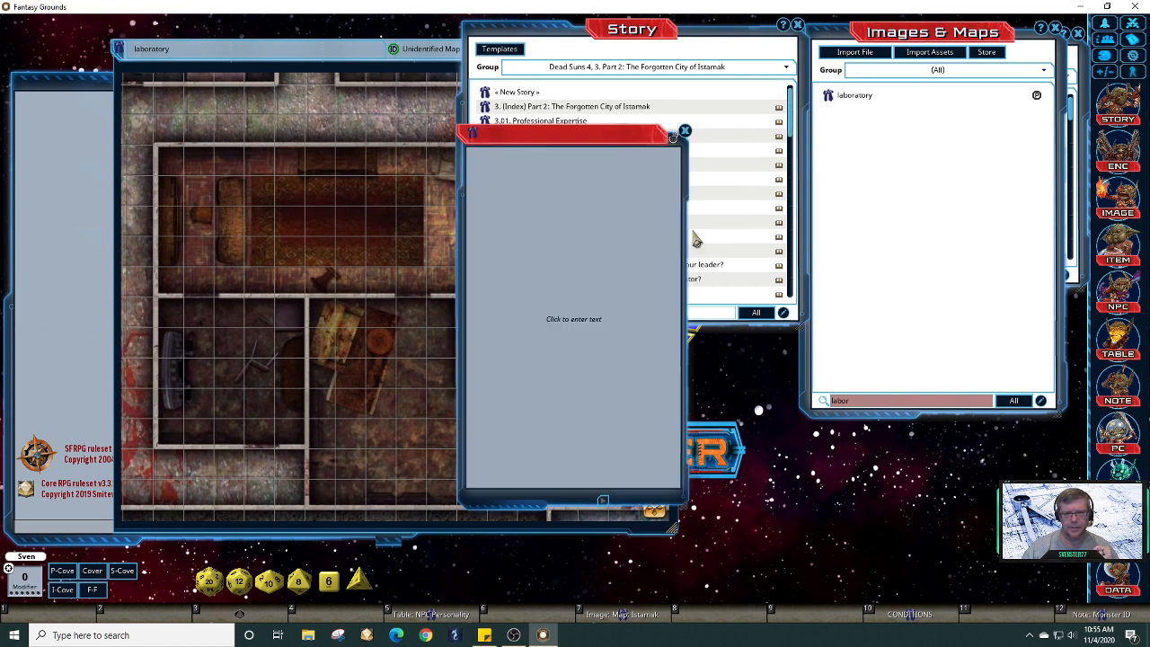
Step: Title the new story entry "3.12.06 Ancient Office Space"
type("3.")
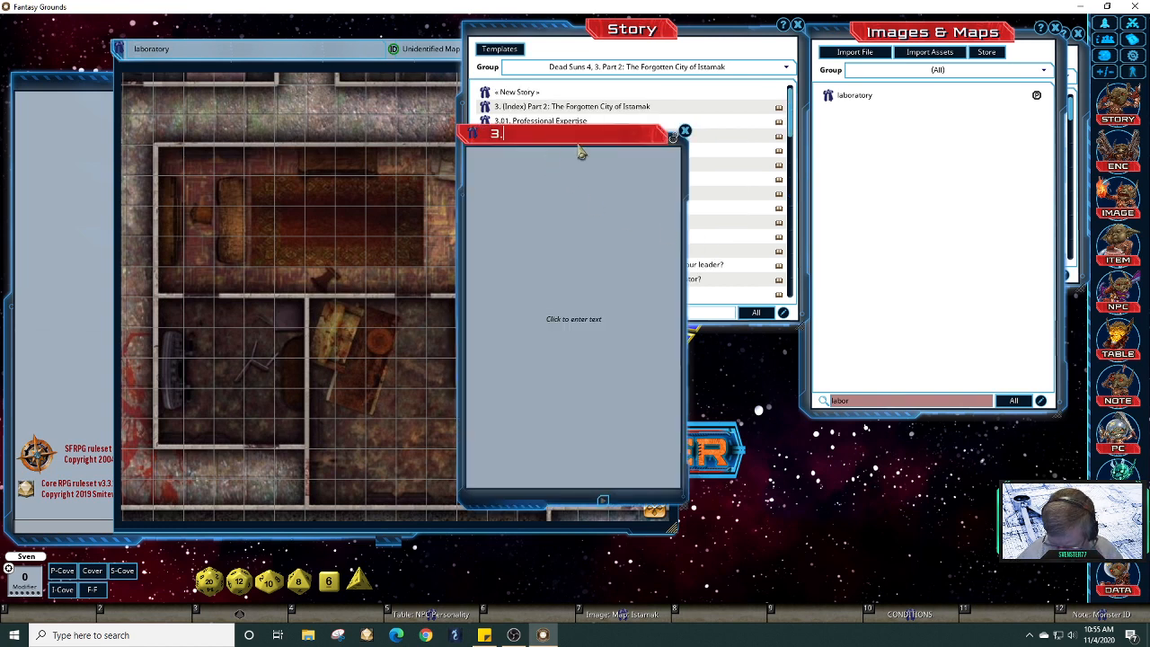
type("12.06")
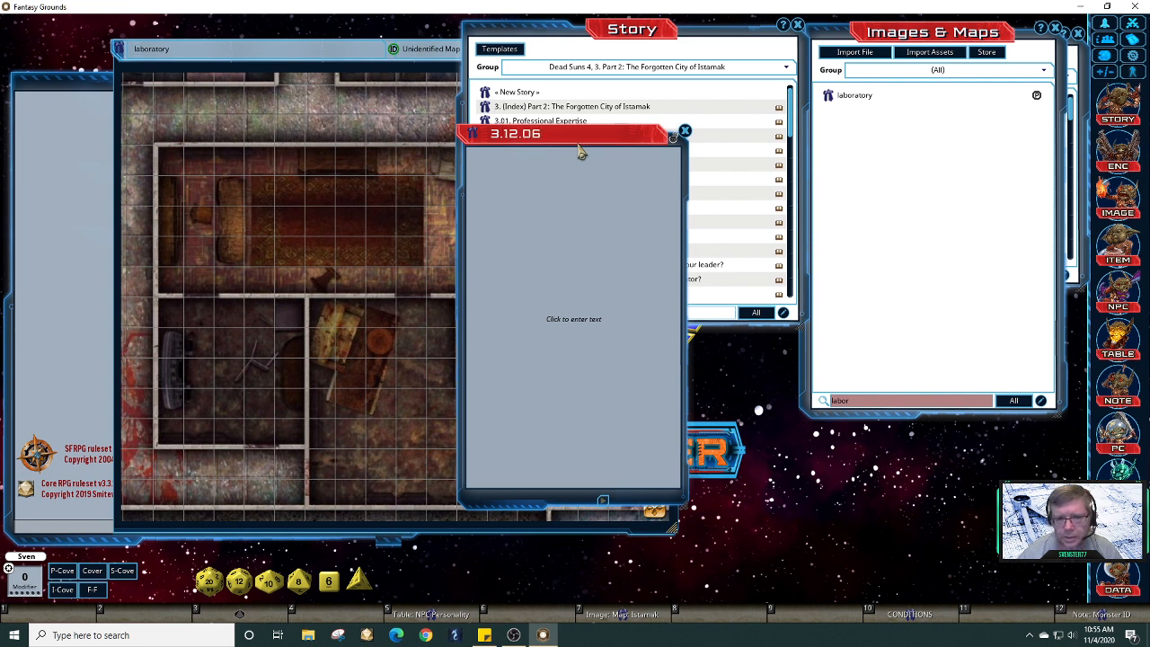
key("shift")
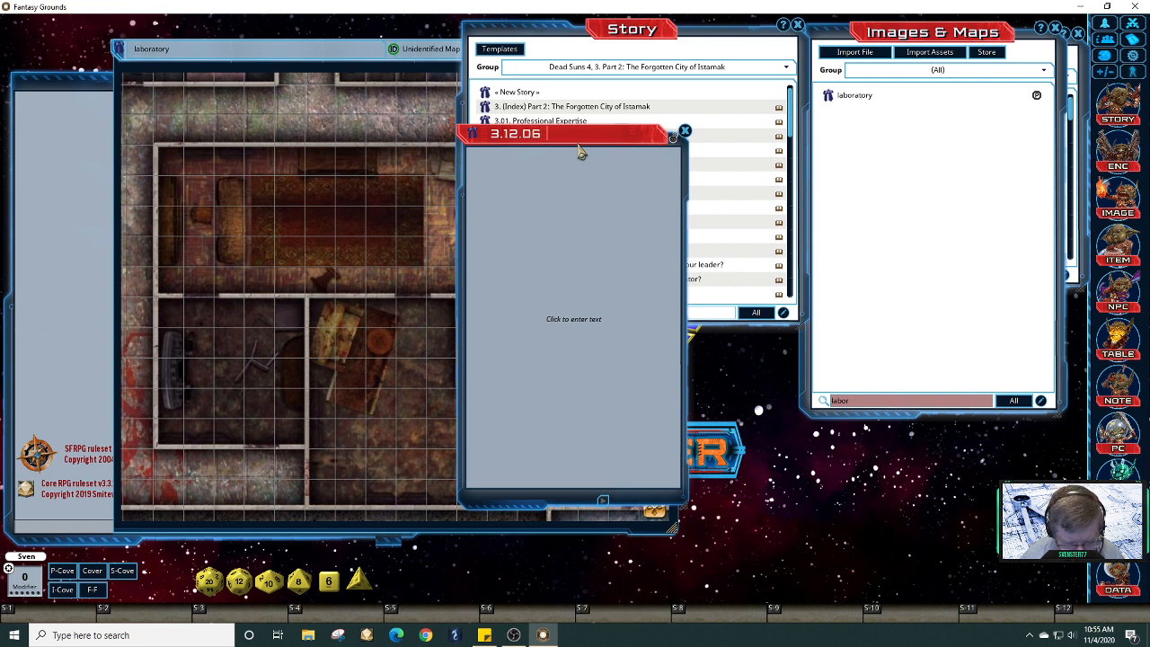
type("Abo")
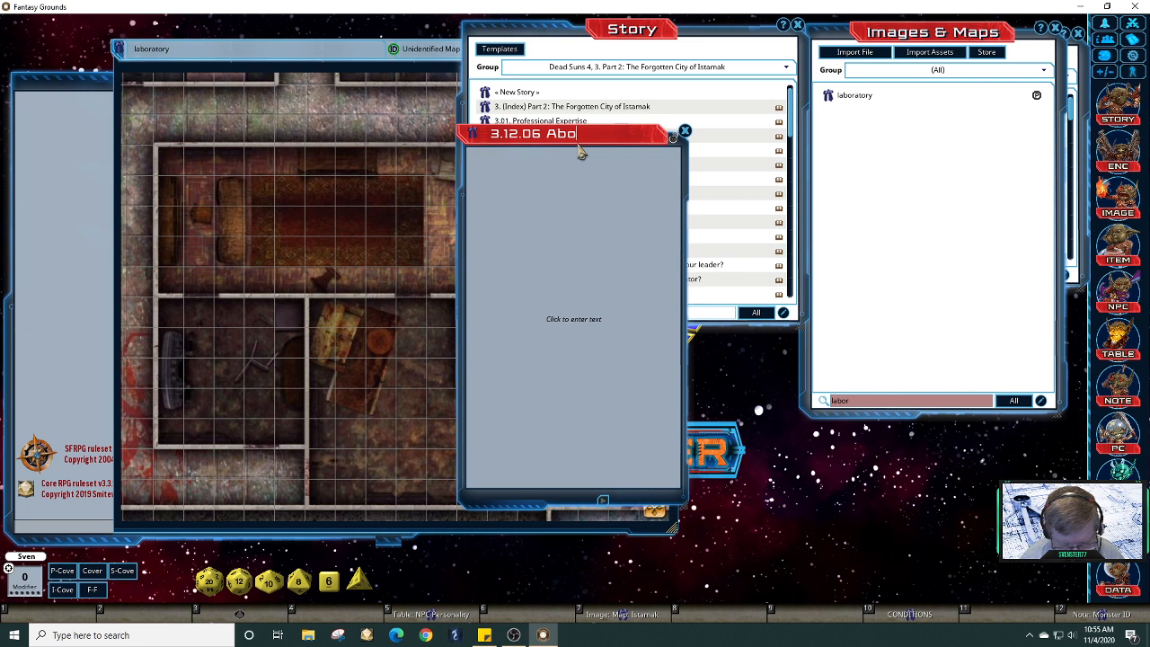
key("BackSpace")
key("BackSpace")
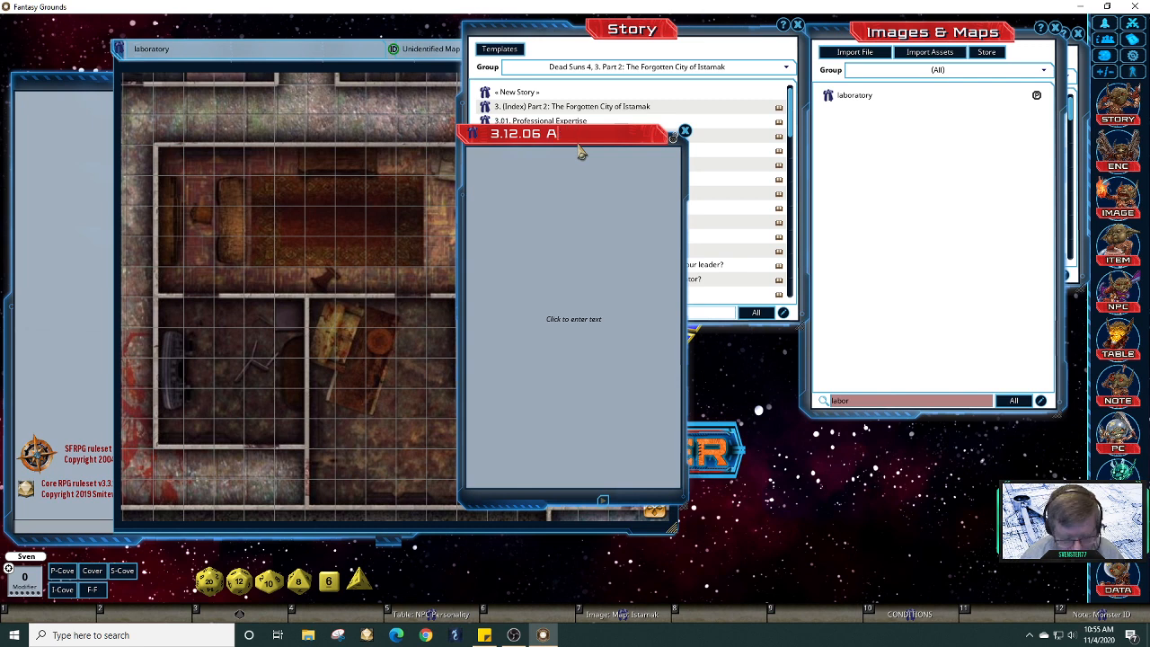
type("ncient")
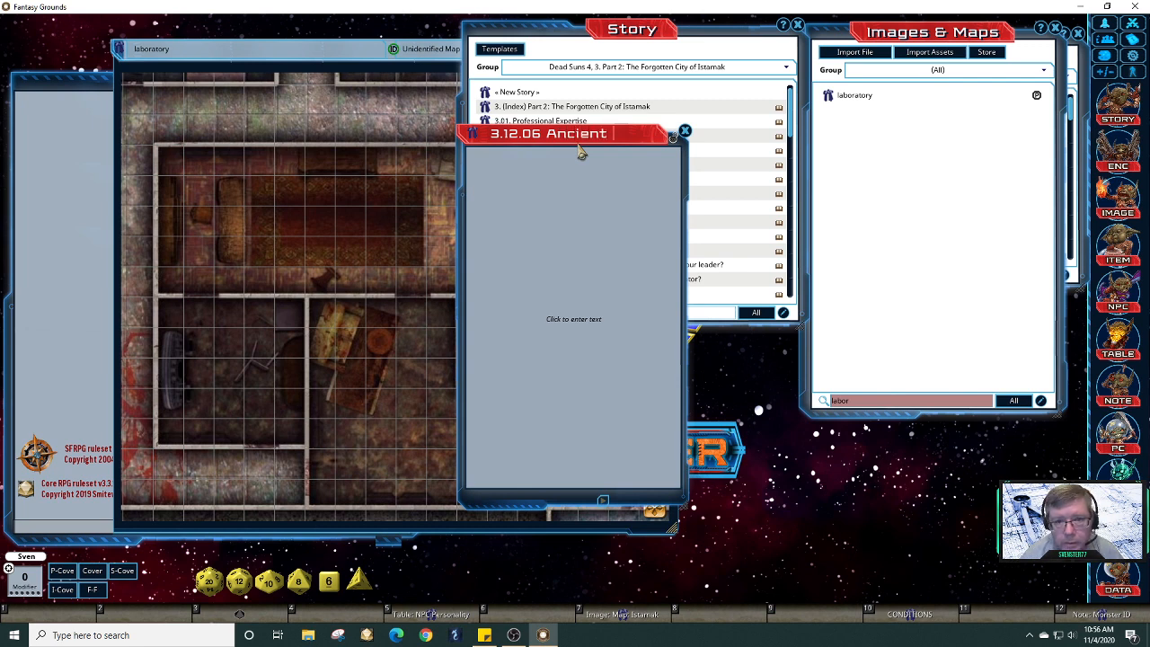
key("shift")
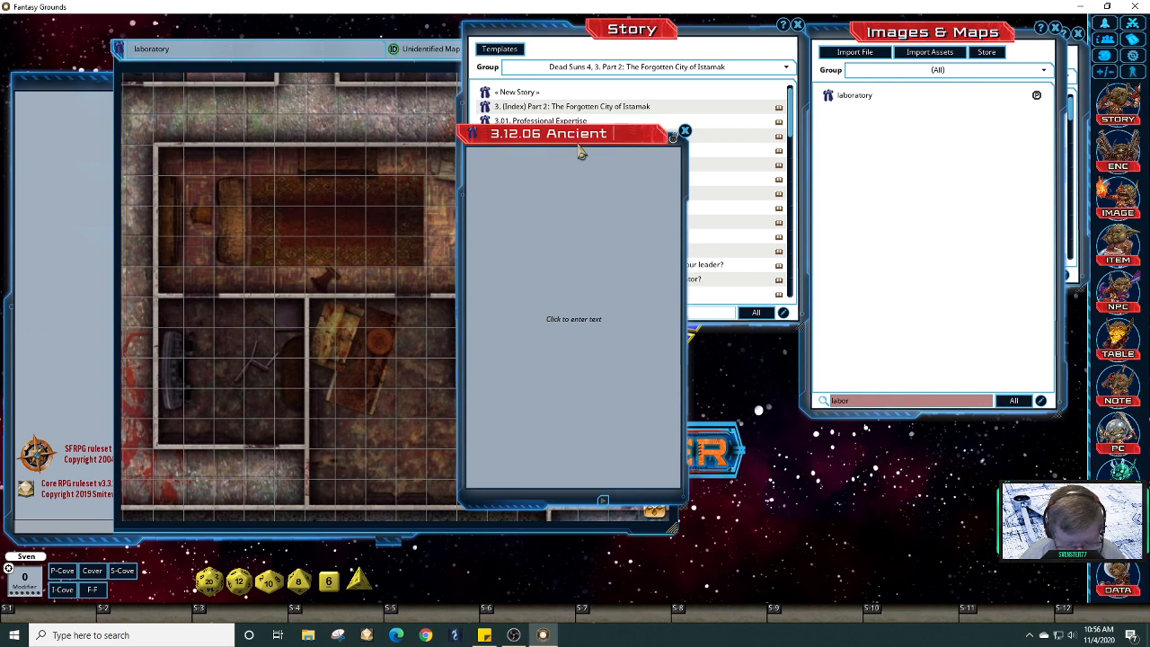
type("Office")
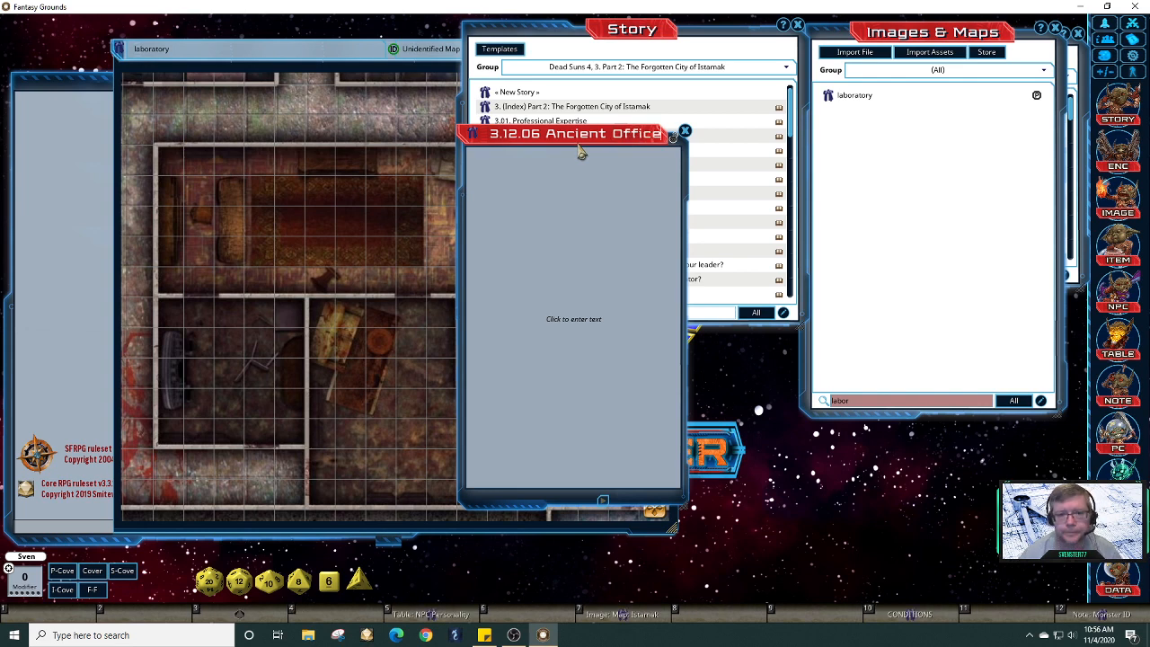
type(" Spa")
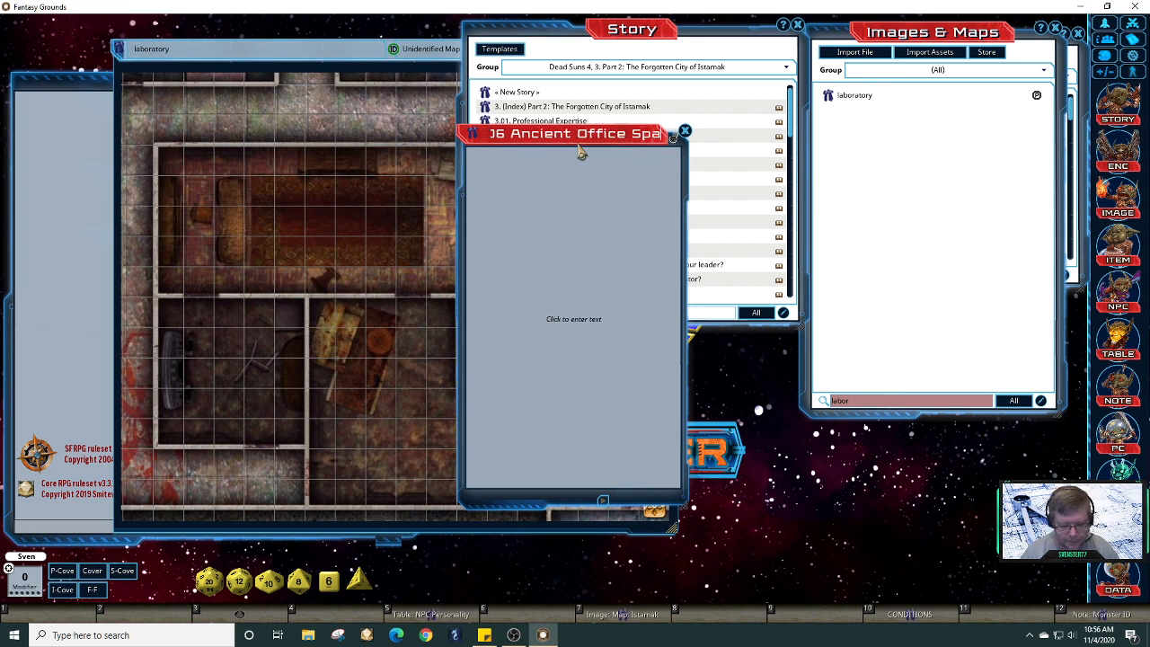
type("ce")
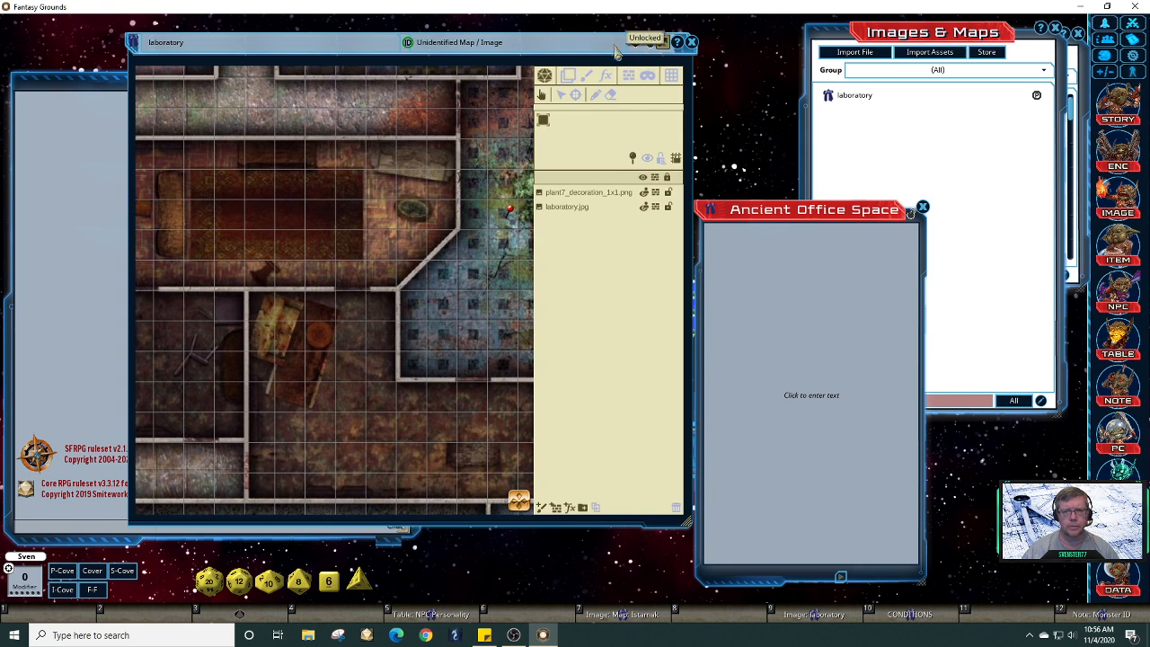
Step: Give the laboratory map the unidentified name "Abandoned Building", relock it, and switch it to unidentified
left_click(662, 43)
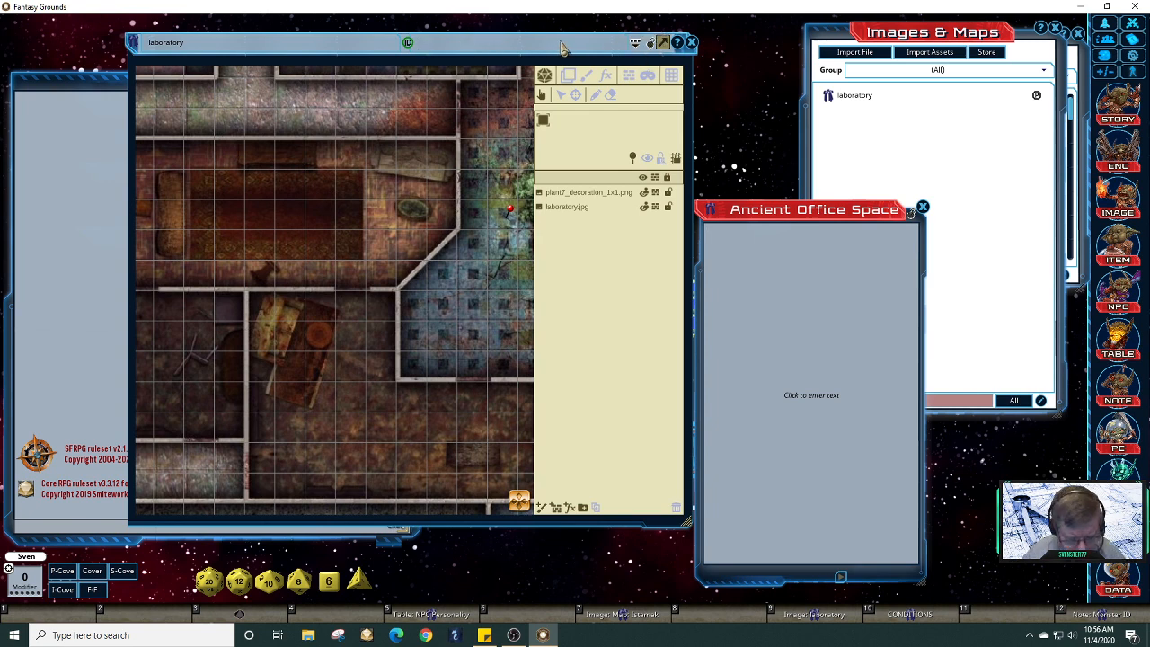
type("Abandonen")
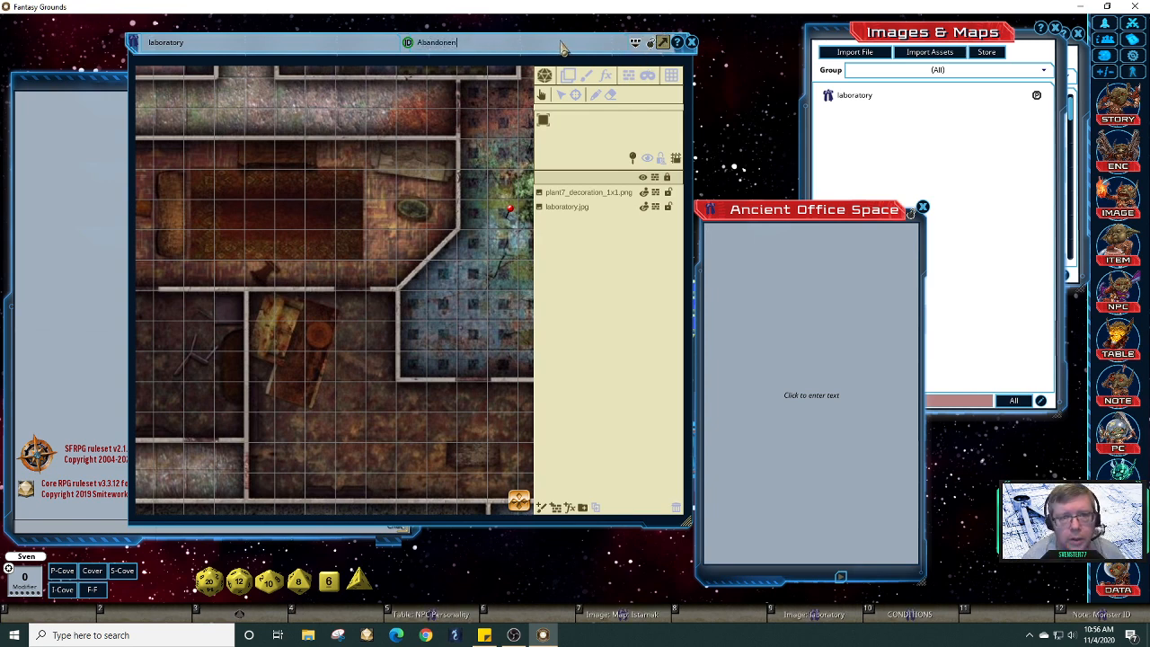
key("BackSpace")
type("d Buildingbandonen")
left_click(205, 47)
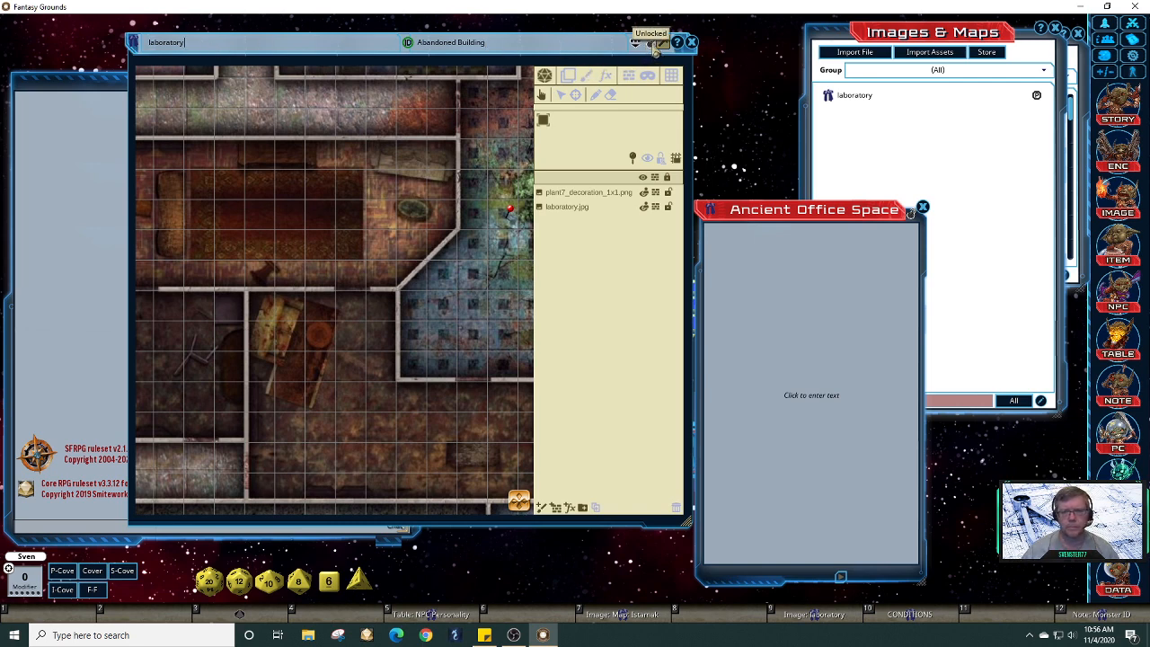
left_click(654, 47)
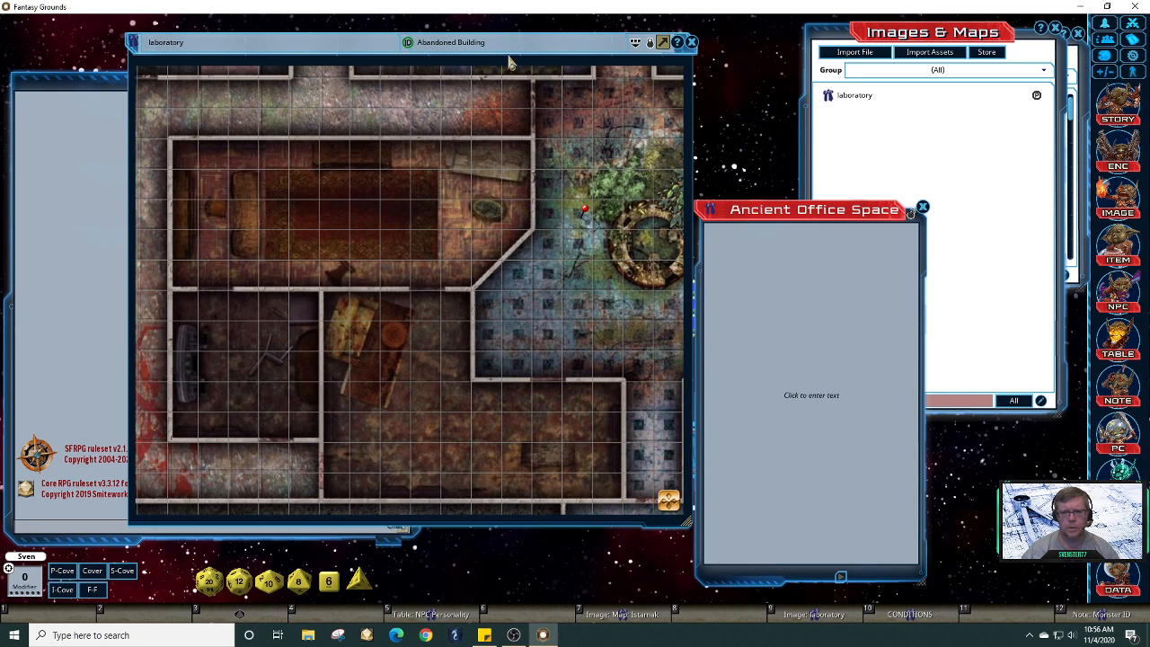
left_click(408, 43)
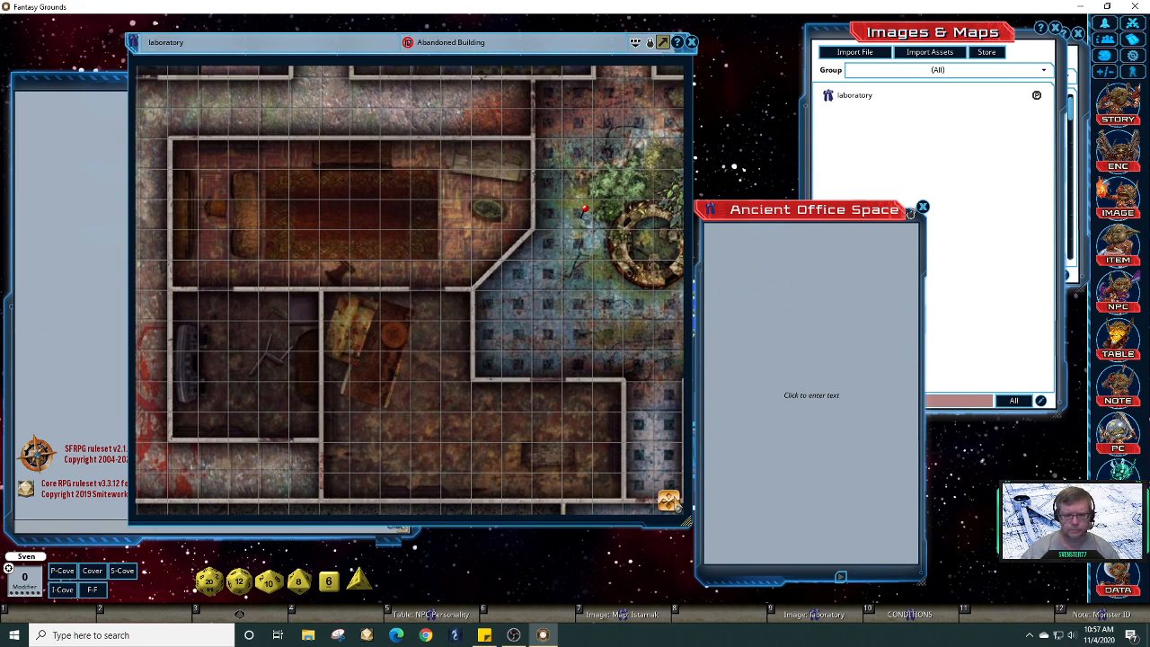
Step: Examine the corridor around the party tokens, the adjoining southeast rooms, and the overall layout of the laboratory map
left_click_drag(668, 501, 675, 536)
scroll(652, 477, "down", 3)
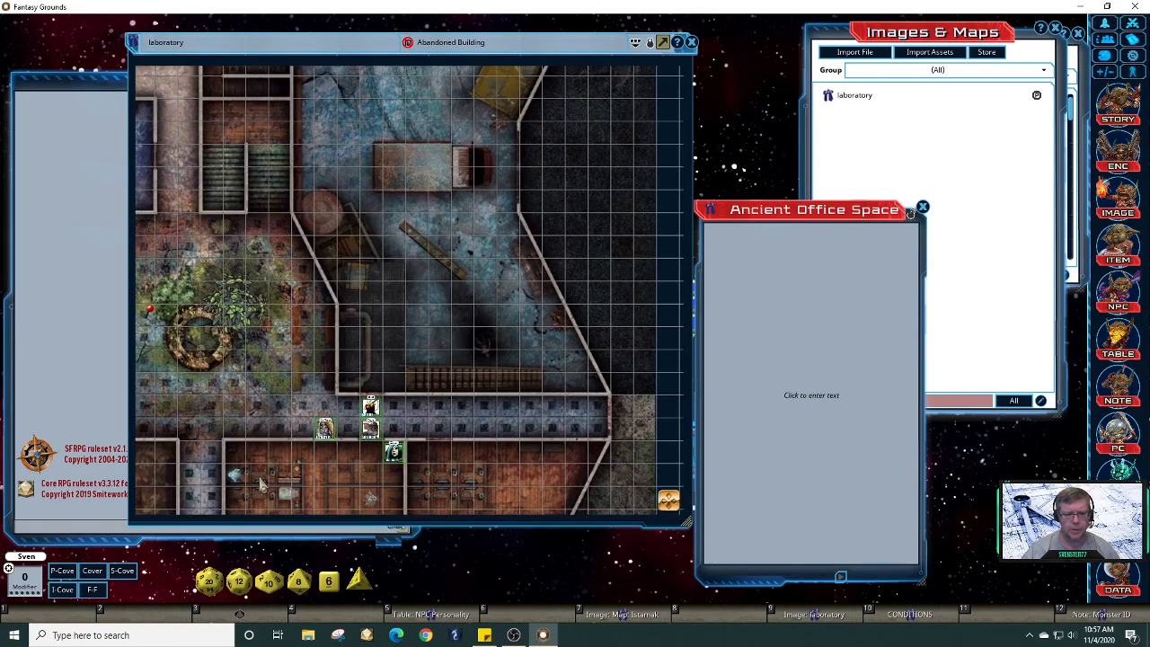
scroll(259, 479, "up", 3)
scroll(260, 483, "up", 3)
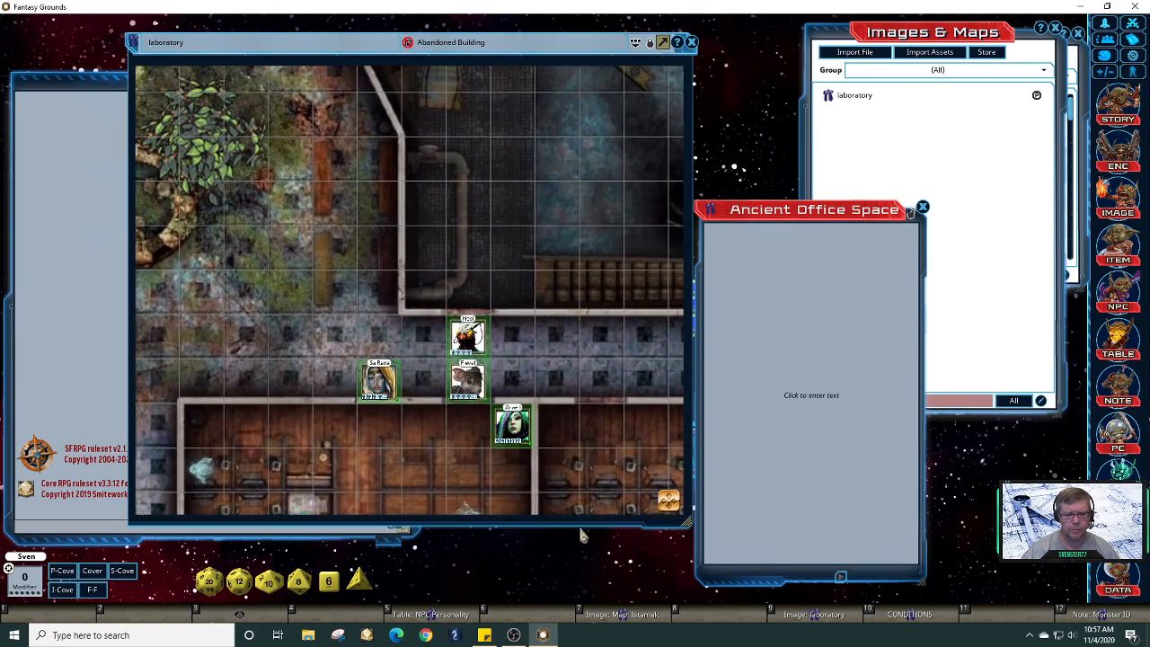
left_click_drag(670, 501, 681, 536)
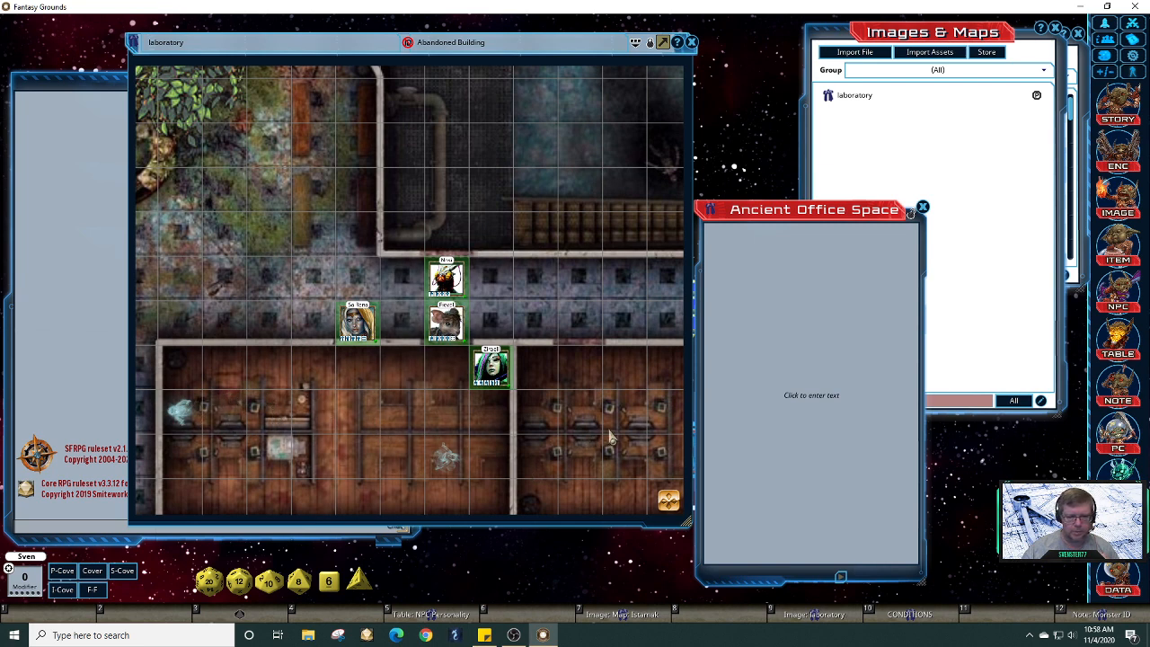
left_click_drag(611, 434, 390, 371)
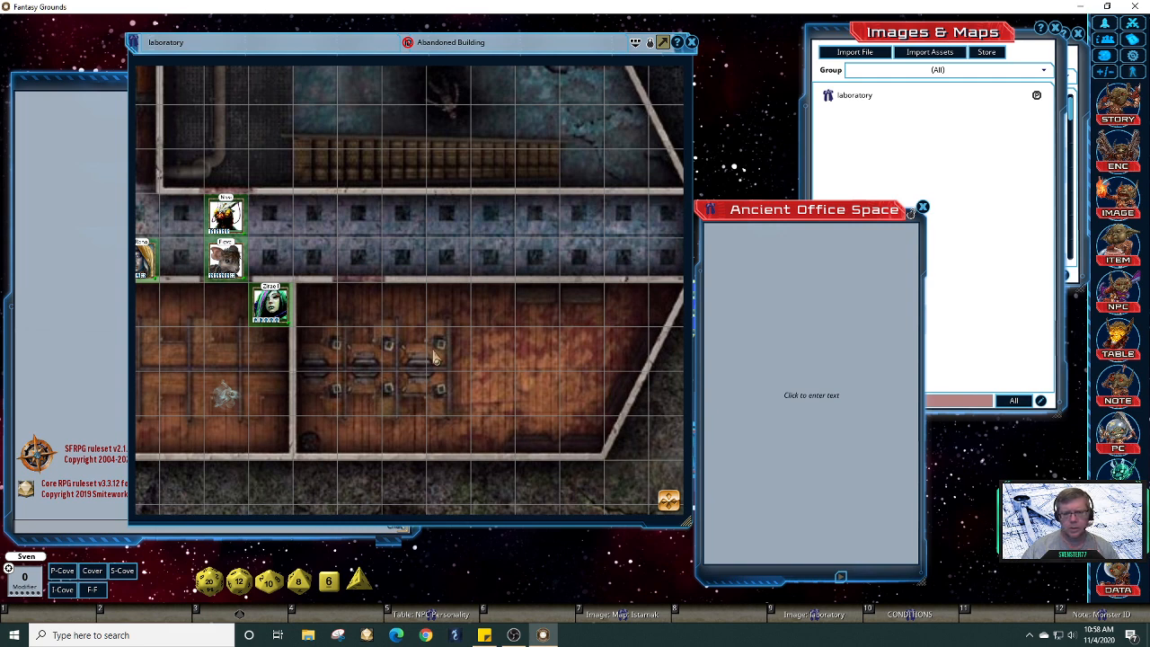
scroll(476, 400, "down", 3)
scroll(455, 400, "down", 2)
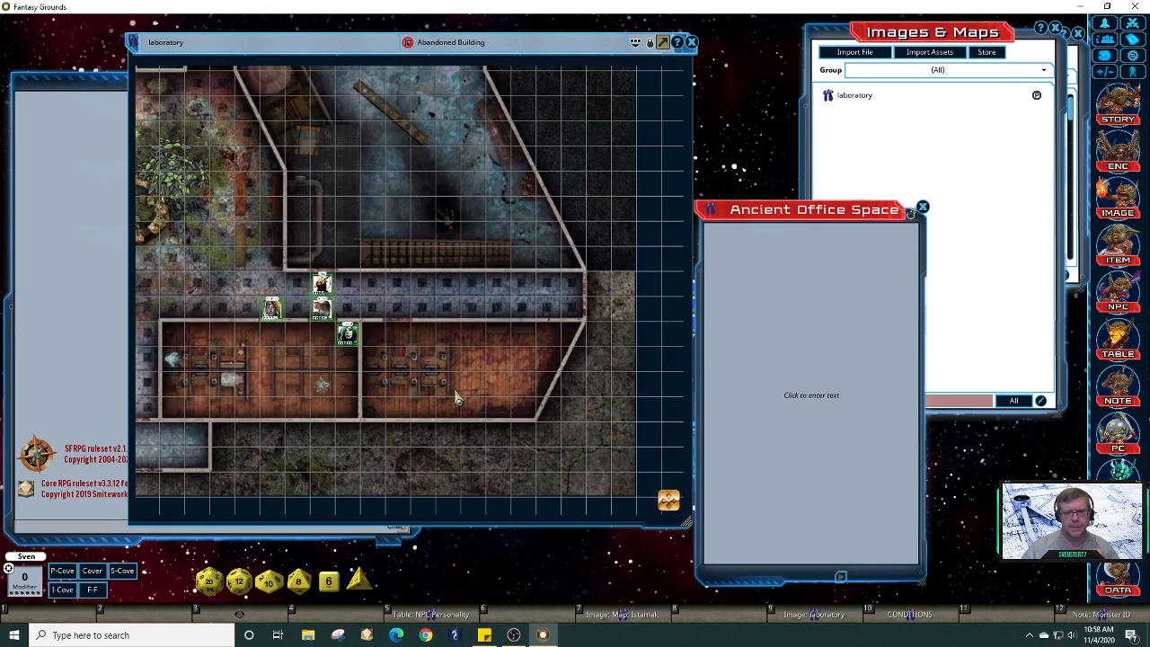
scroll(460, 393, "down", 1)
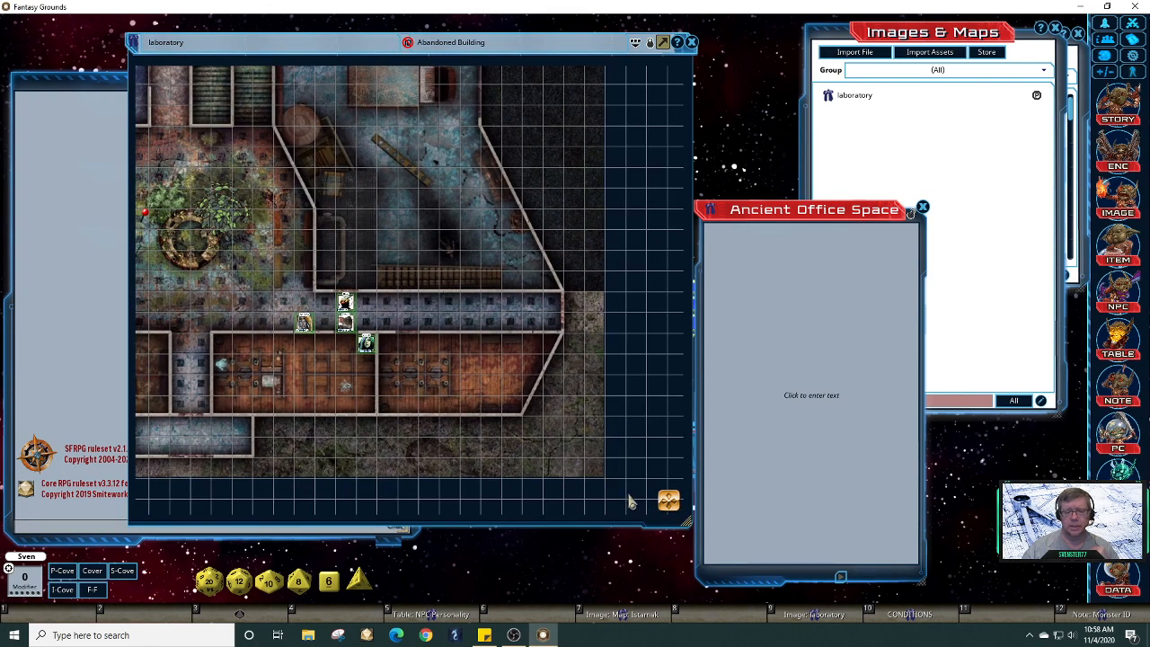
left_click_drag(668, 499, 494, 384)
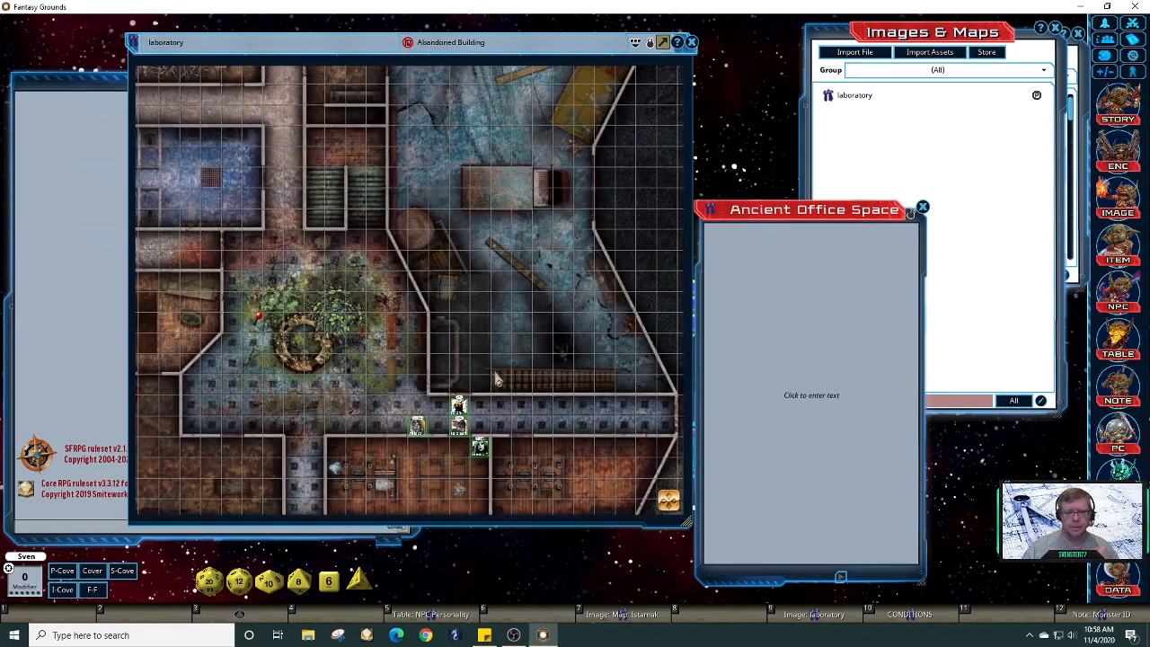
scroll(494, 379, "down", 4)
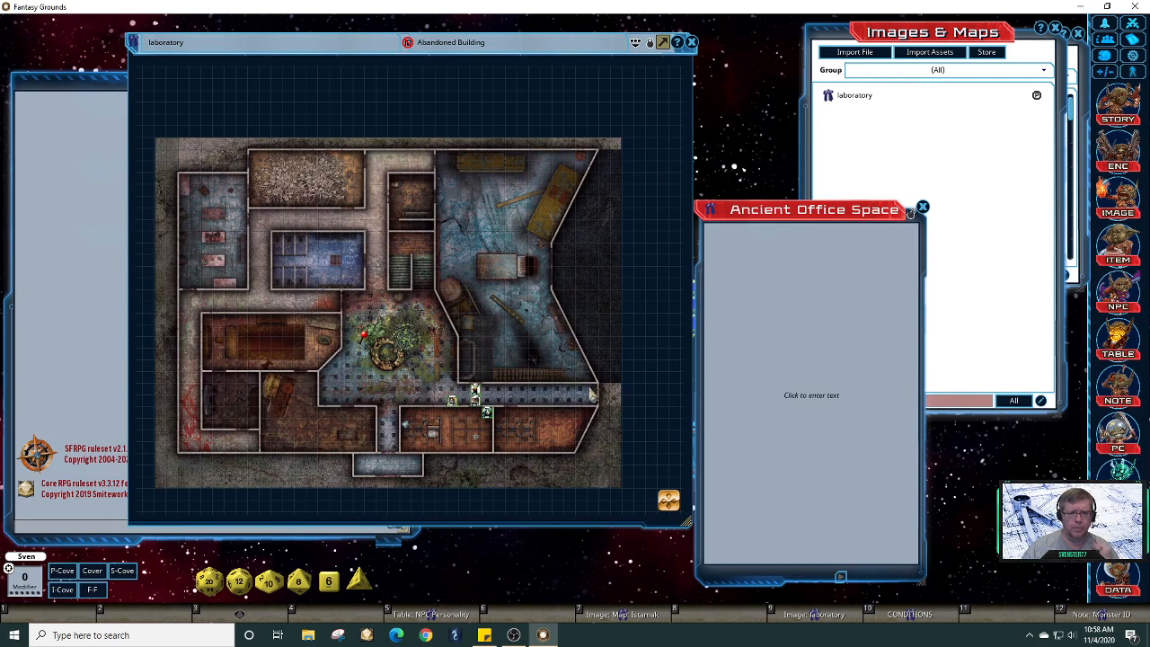
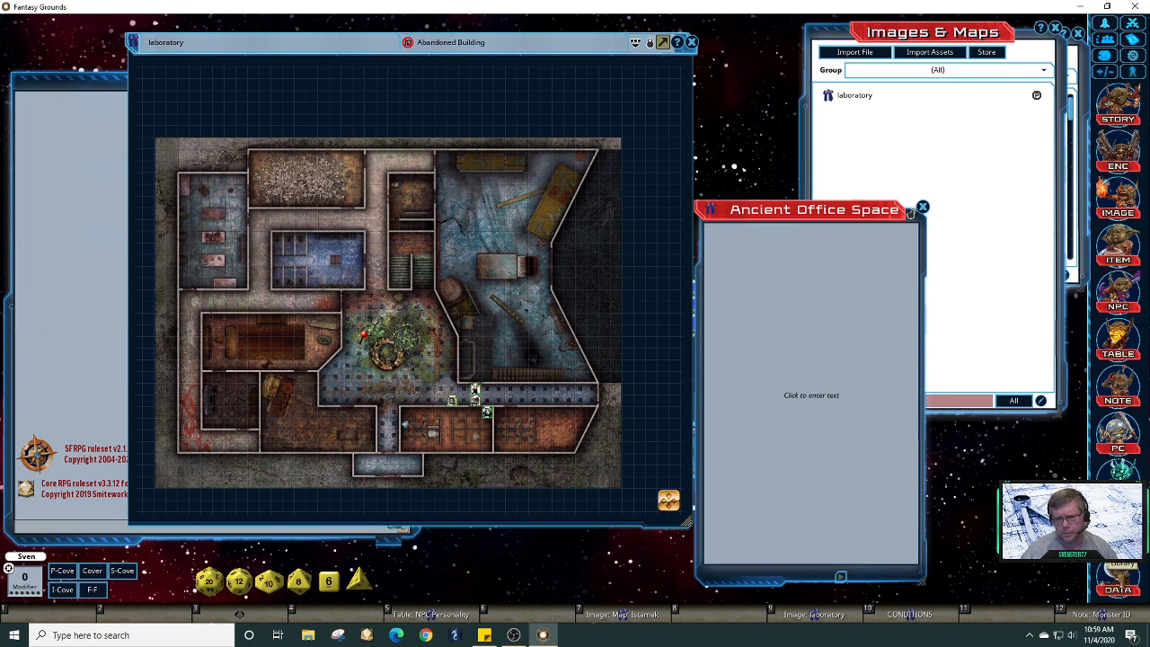
left_click(1119, 578)
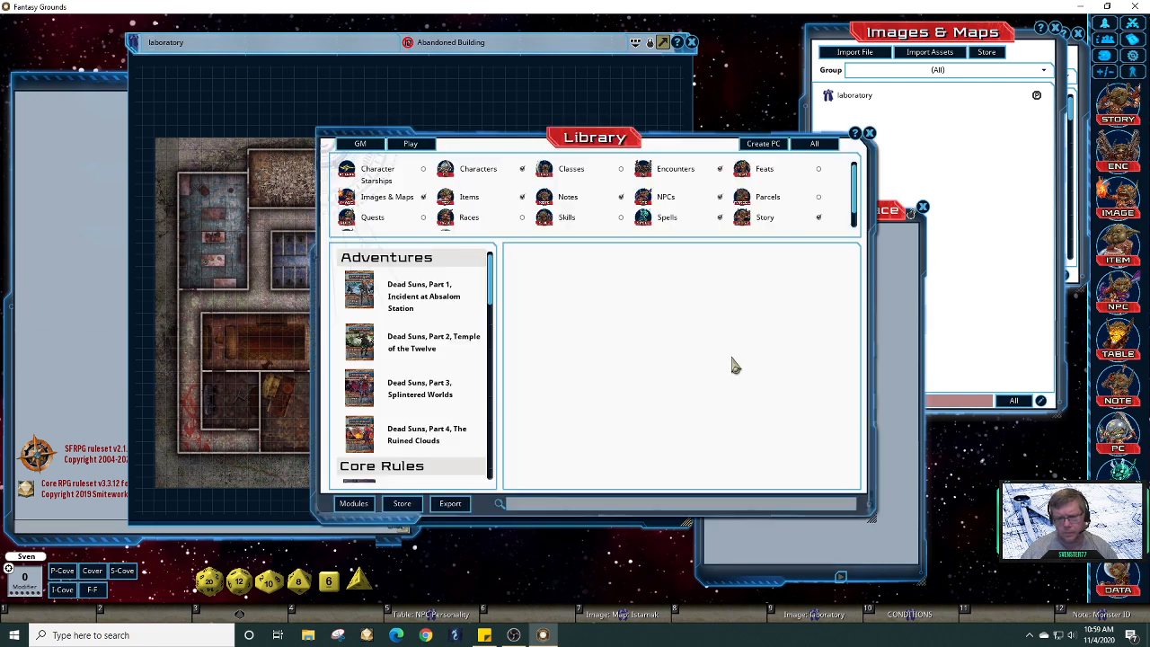
left_click(869, 134)
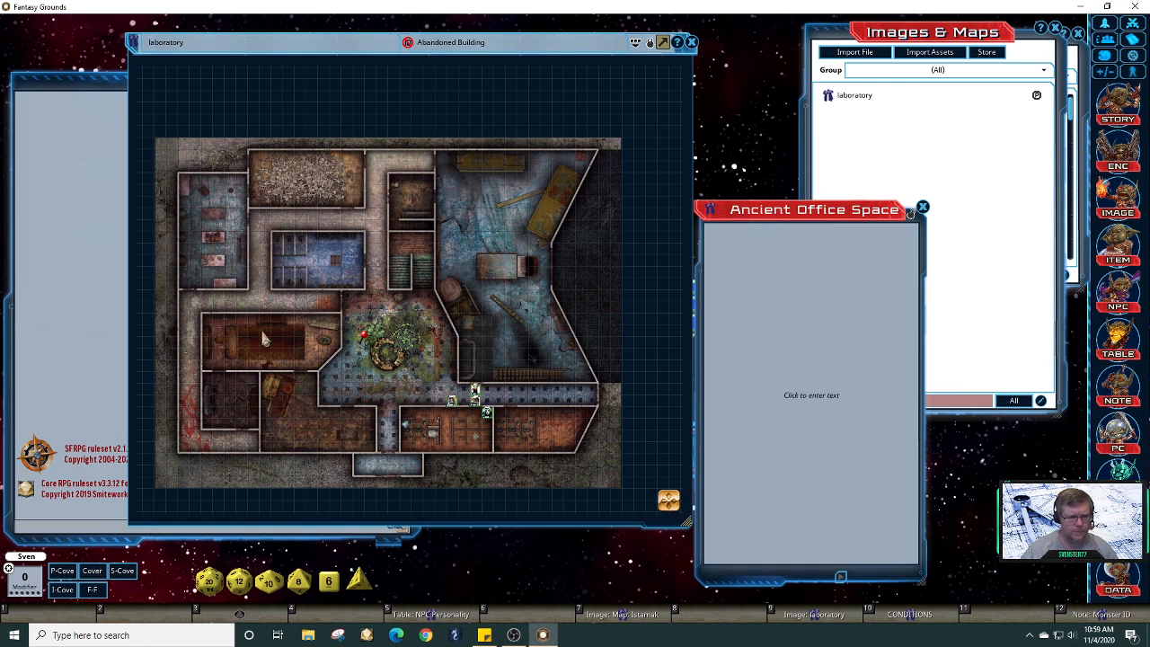
Step: Start the body text of the Ancient Office Space story with blank space above the writing position
left_click(763, 321)
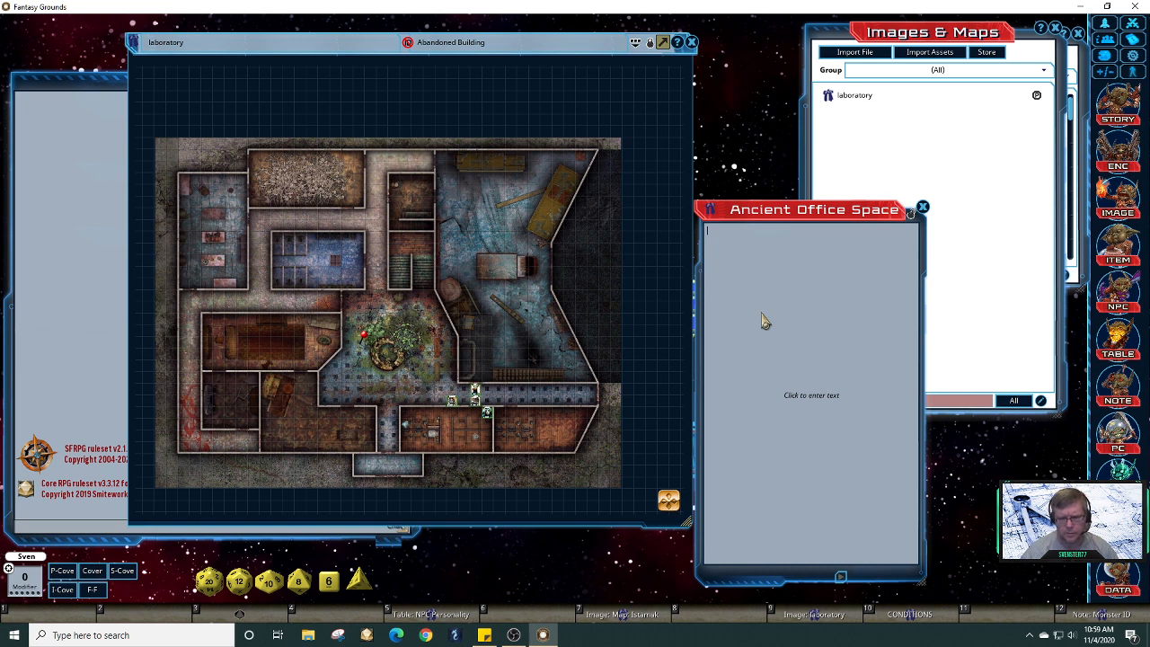
key("Return")
key("Return")
key("Return")
key("Return")
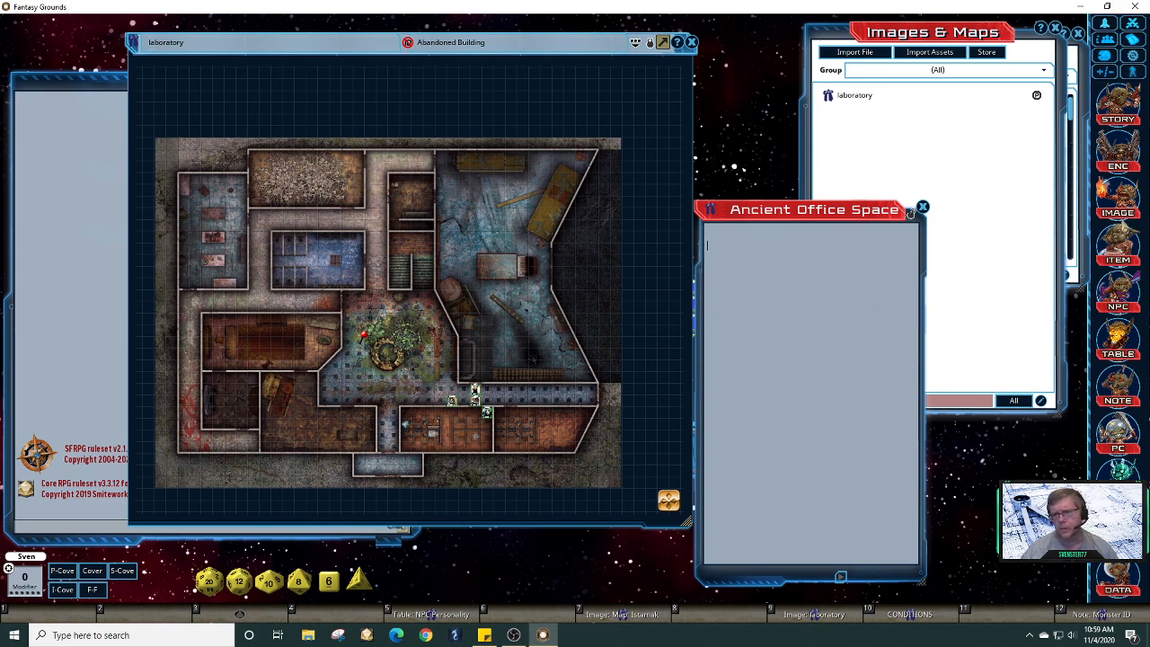
left_click(1116, 575)
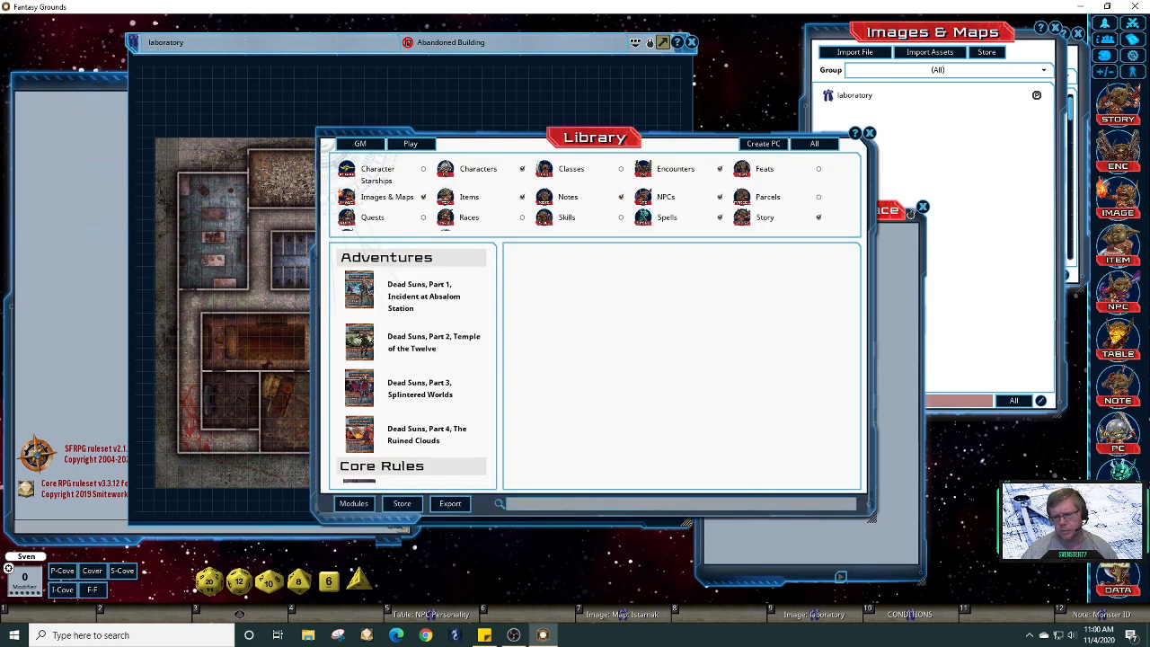
left_click(869, 133)
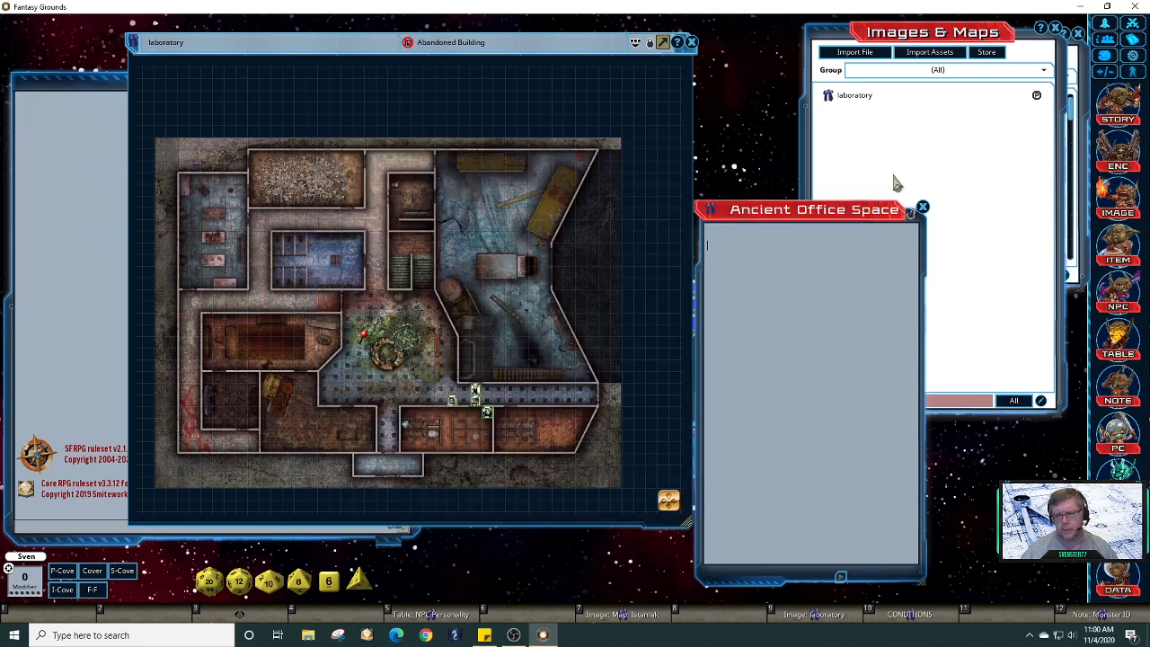
Step: Open the Letters Future token set from the Data folder of the token assets
left_click(929, 51)
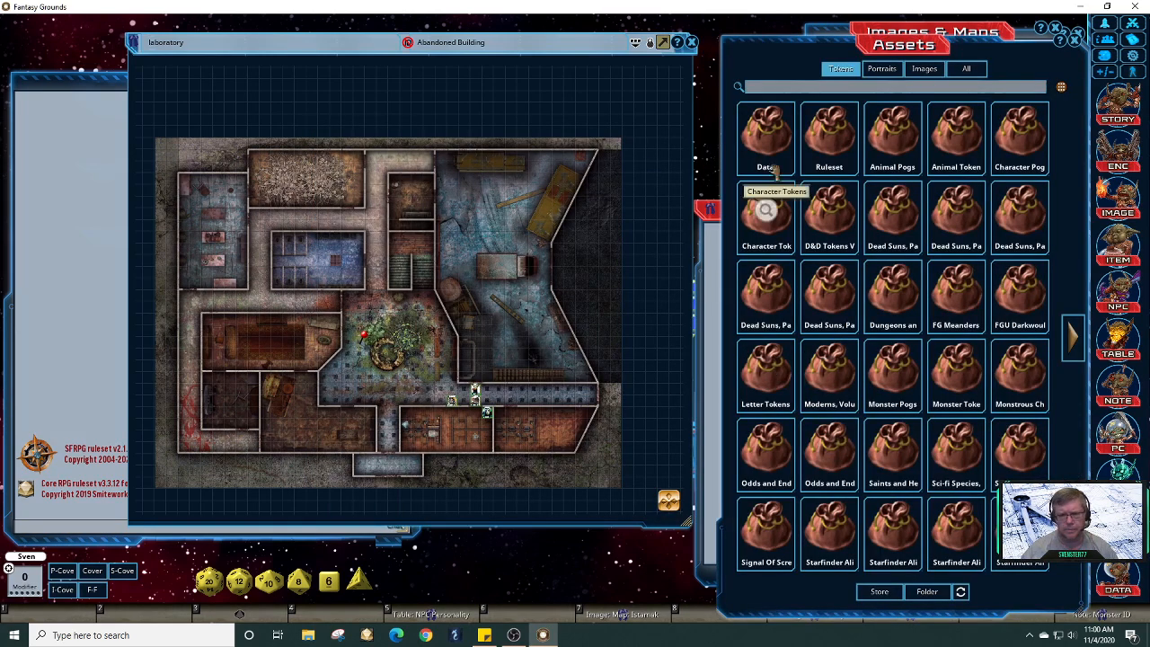
left_click(764, 137)
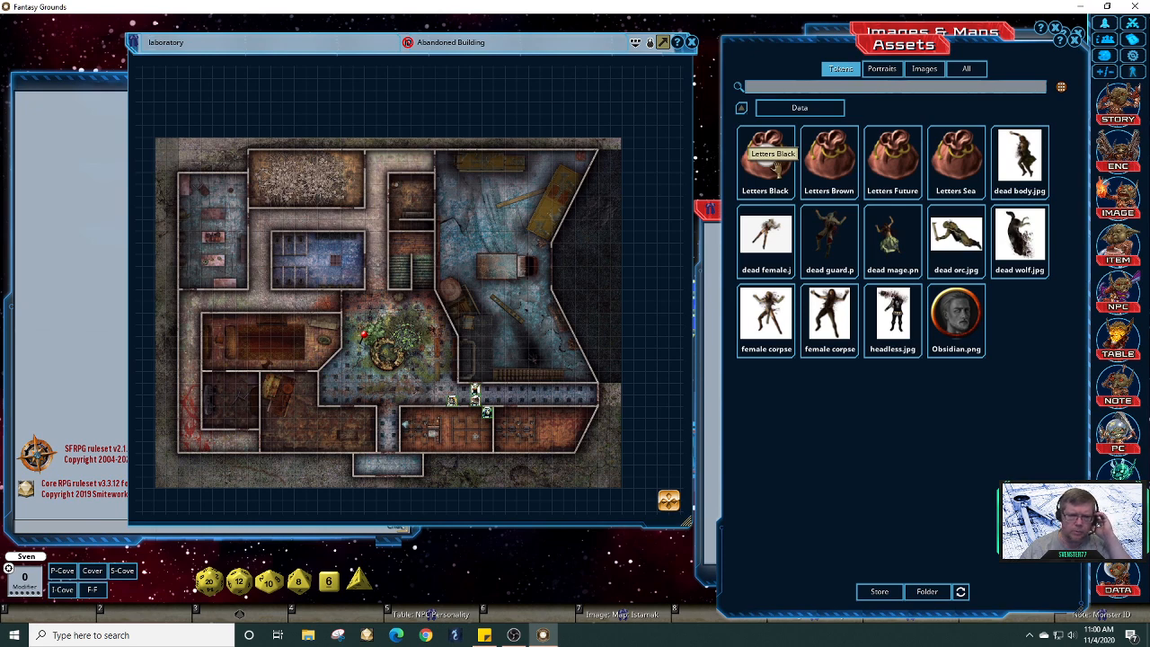
left_click(898, 175)
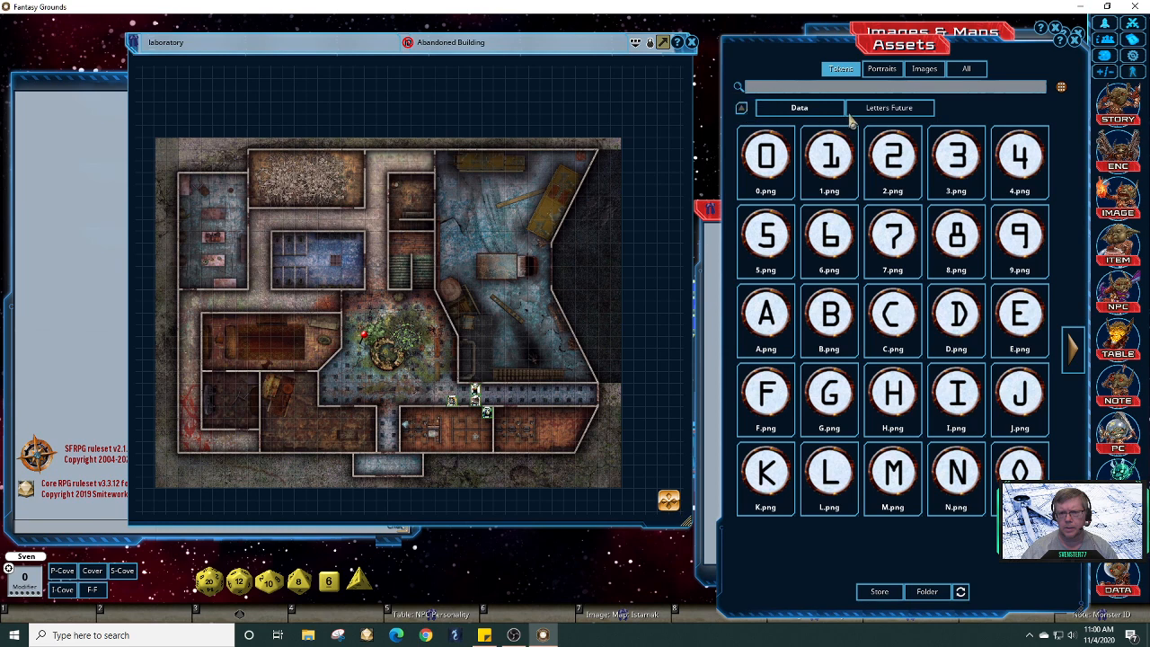
Step: Compare the Letters Black, Letters Brown and Letters Sea token sets, and return to Letters Future
left_click(811, 109)
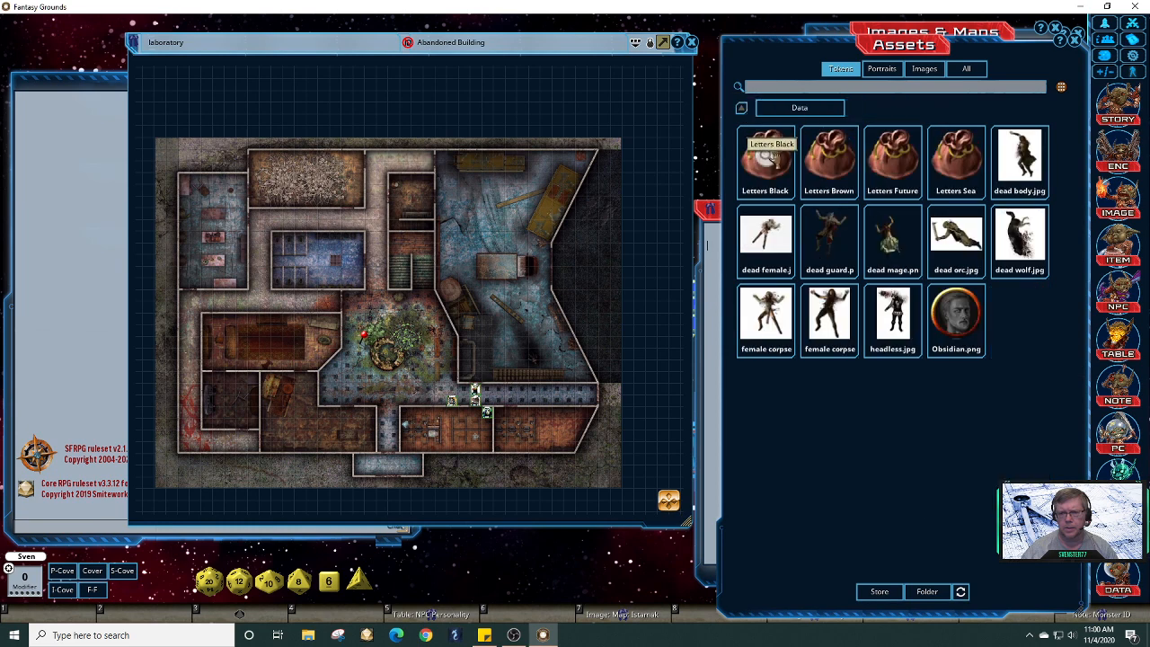
left_click(766, 154)
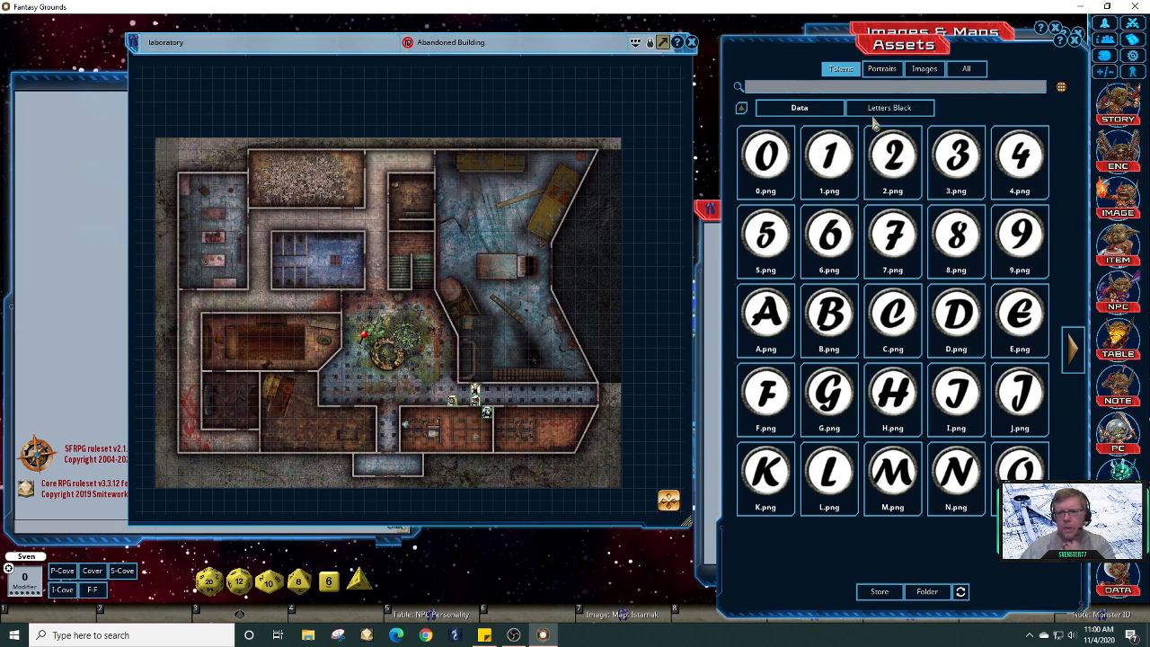
left_click(802, 107)
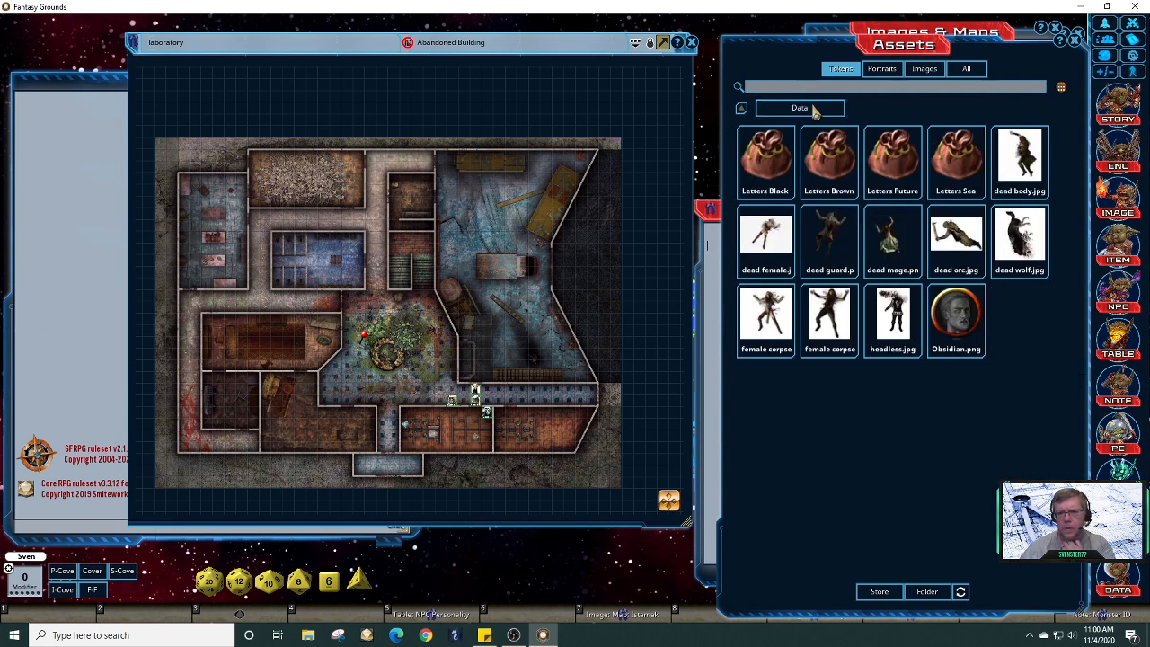
left_click(831, 160)
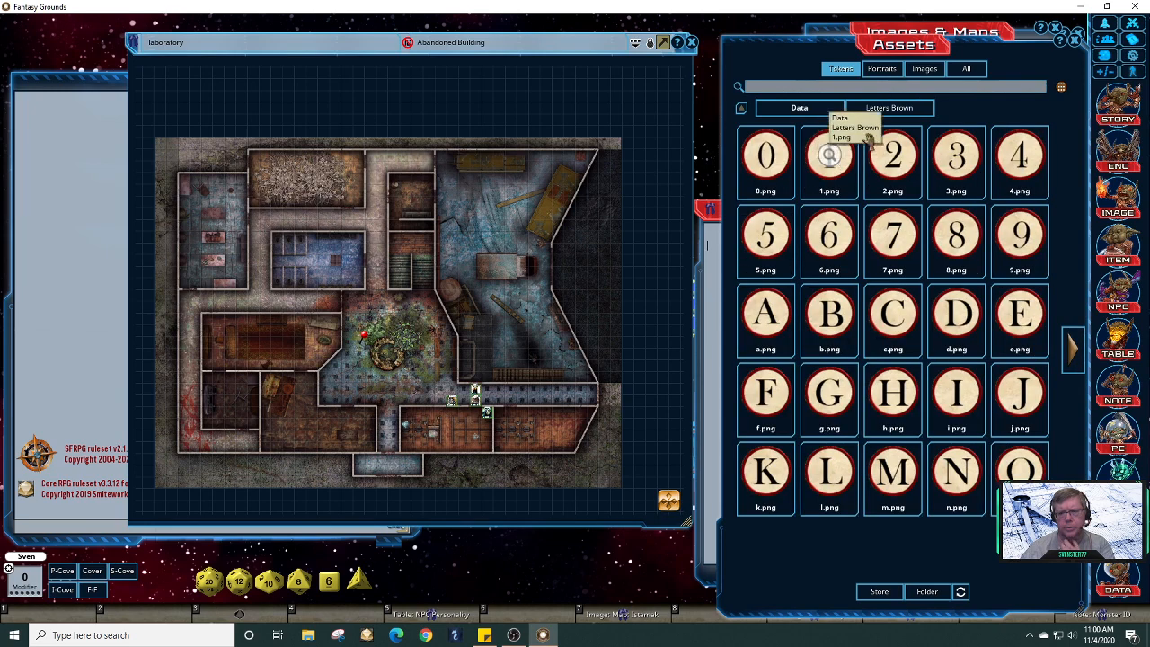
left_click(792, 110)
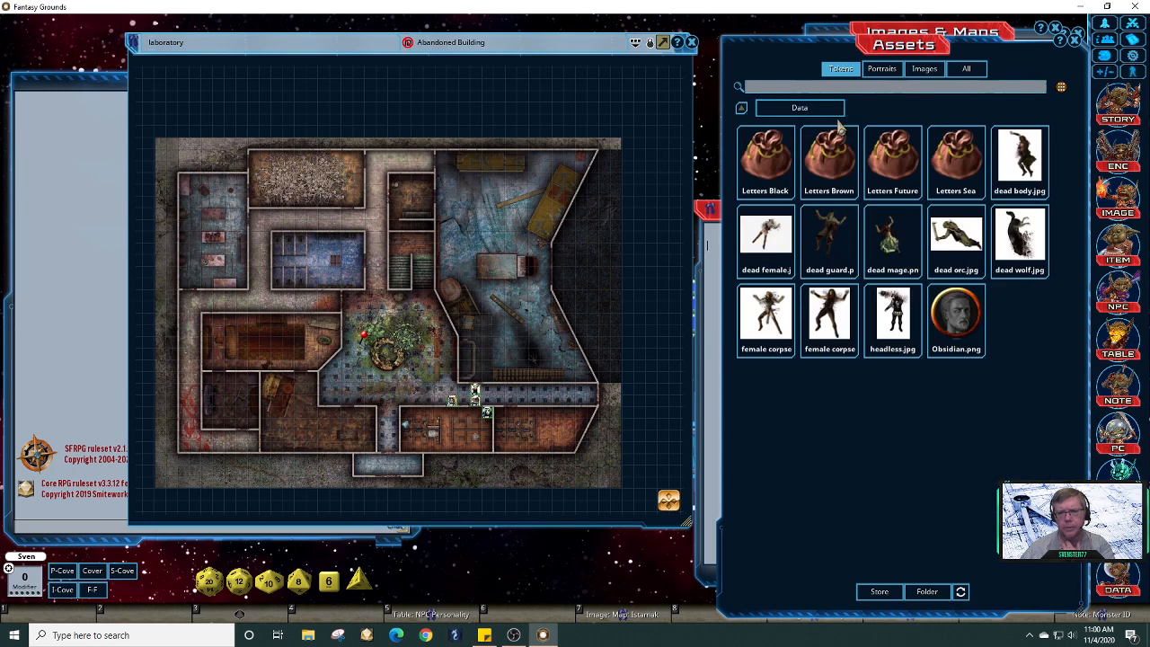
left_click(954, 157)
left_click(798, 107)
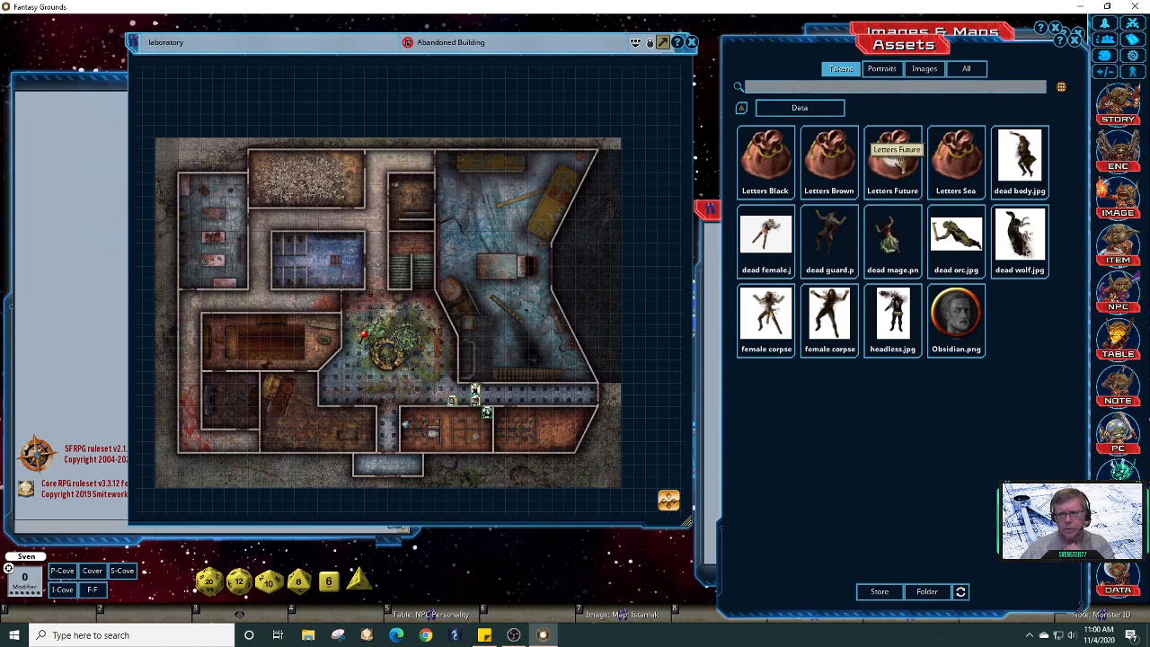
left_click(893, 159)
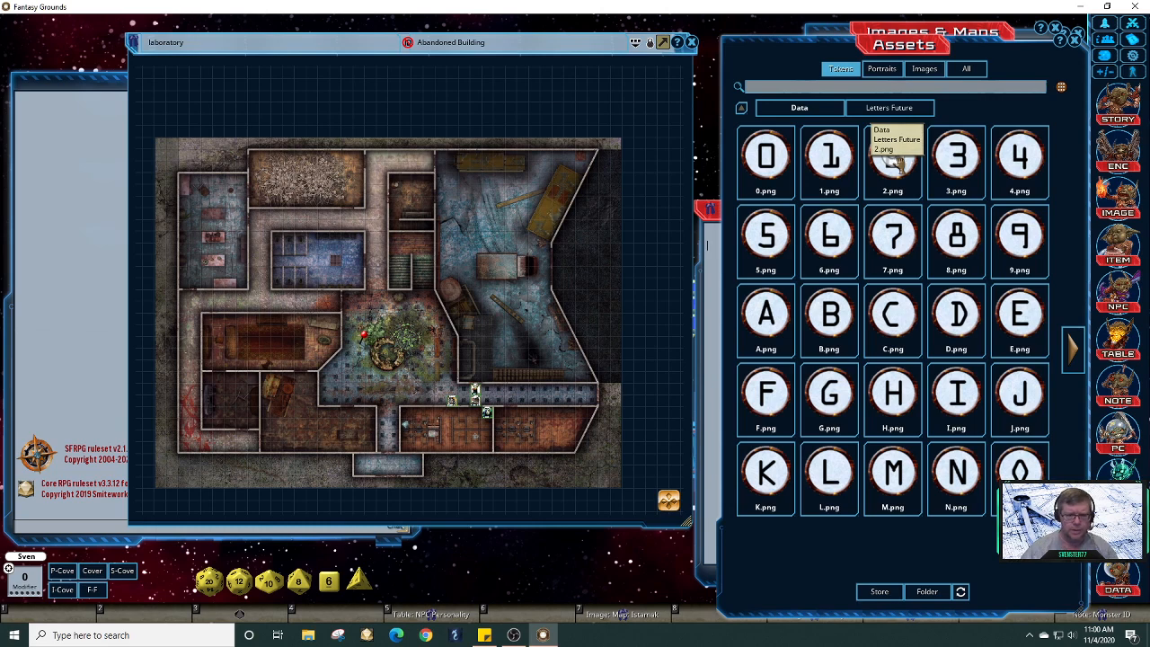
Step: Place letter token B in the southeast corner room, A in the room beside it, and C in the large eastern hall of the laboratory map
scroll(604, 319, "up", 2)
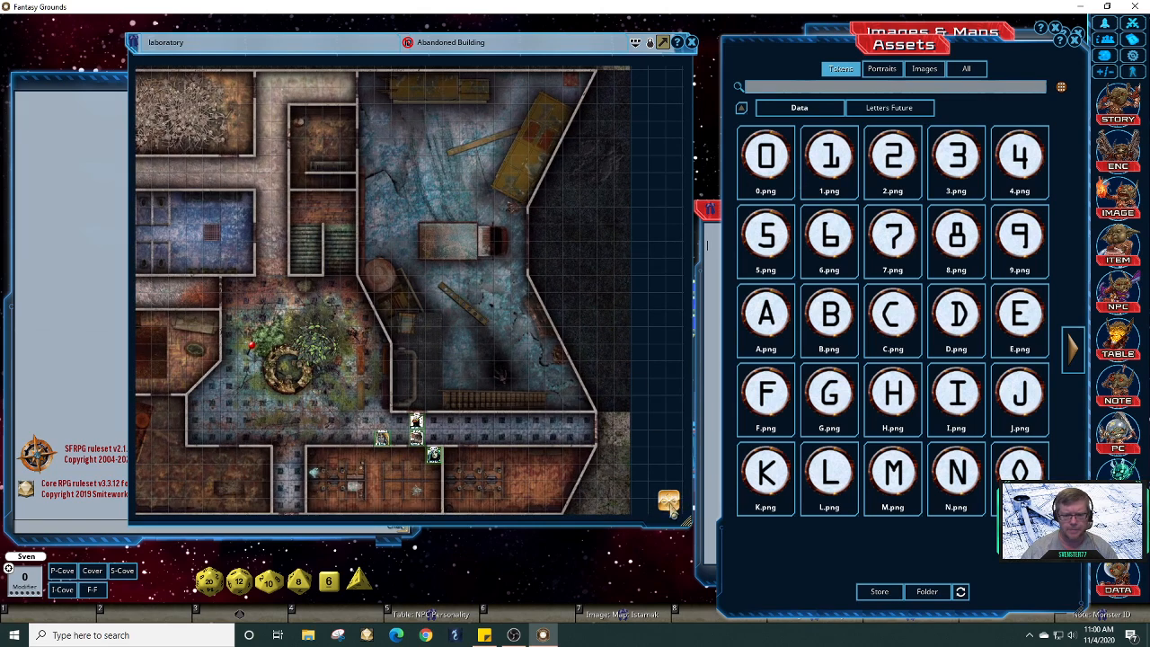
left_click_drag(672, 508, 686, 468)
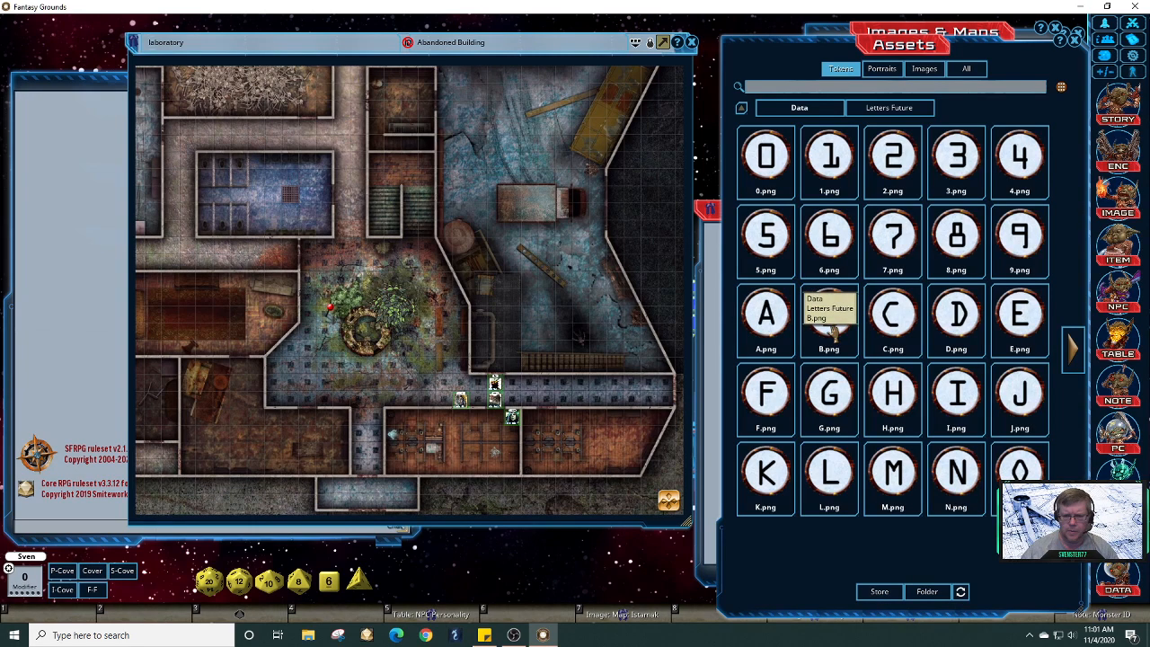
left_click_drag(816, 336, 669, 438)
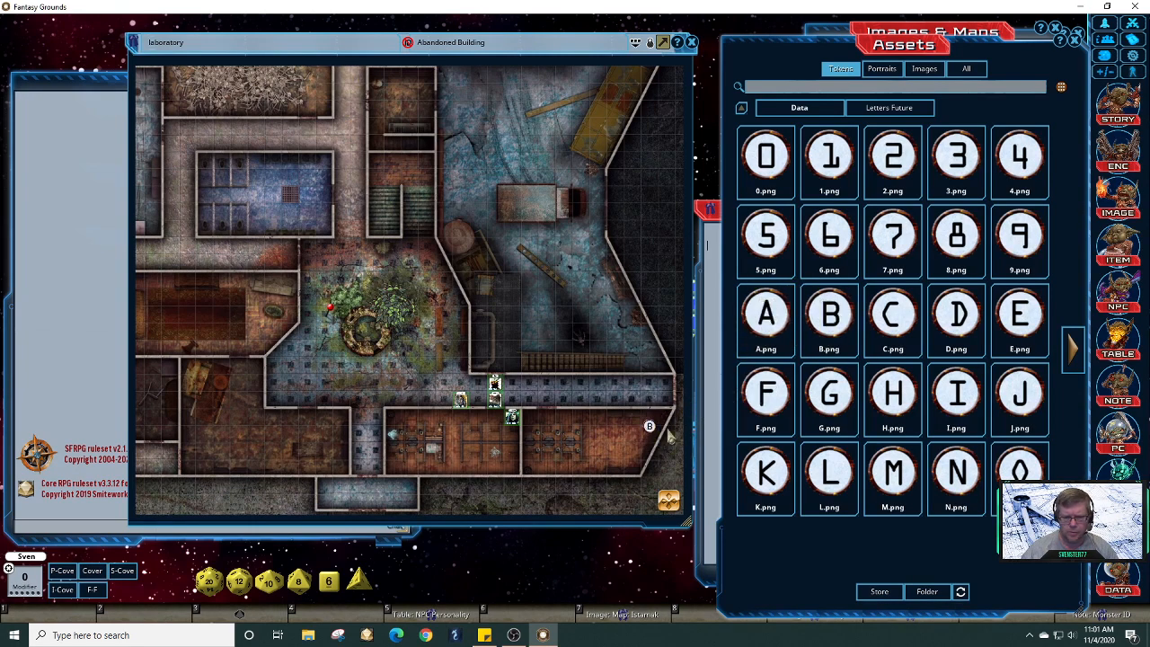
left_click_drag(765, 319, 512, 469)
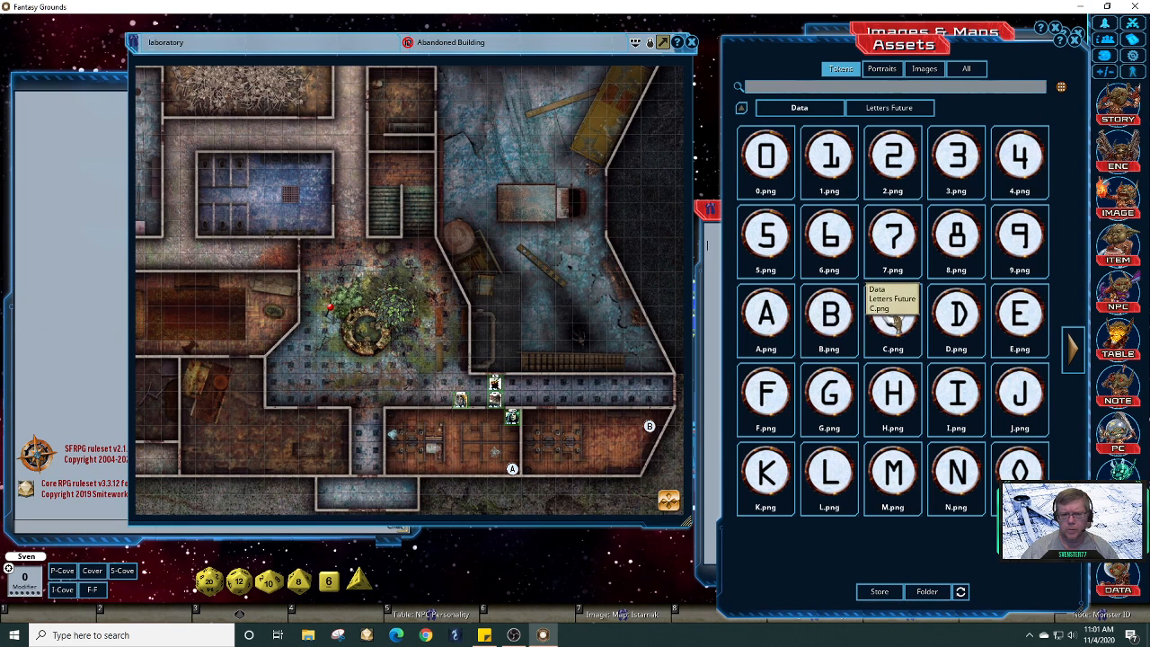
left_click_drag(826, 326, 649, 350)
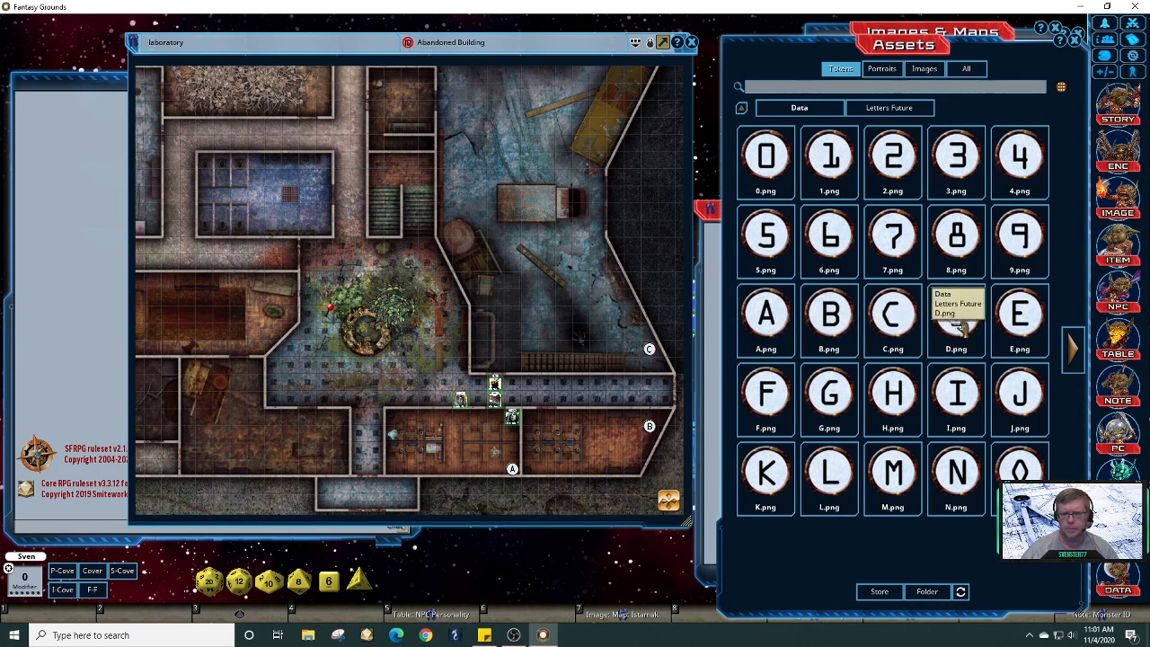
Step: Place letter token D in the small room above the stairs, E in the blue room, F in the rubble room, and G in the northwest room
left_click_drag(956, 315, 410, 91)
left_click_drag(958, 317, 323, 169)
left_click_drag(766, 393, 314, 100)
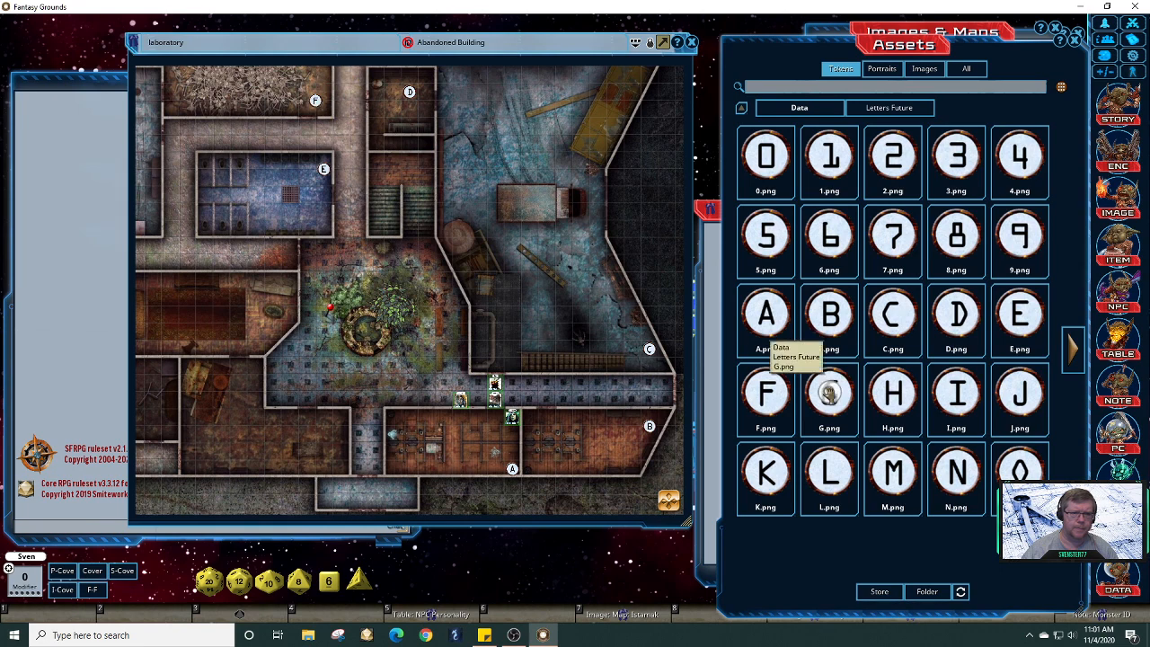
left_click_drag(829, 393, 152, 74)
Step: Place letter tokens H in the room west of the courtyard, I and J in the southwest rooms, and K in the southern entrance alcove
left_click_drag(893, 407, 264, 343)
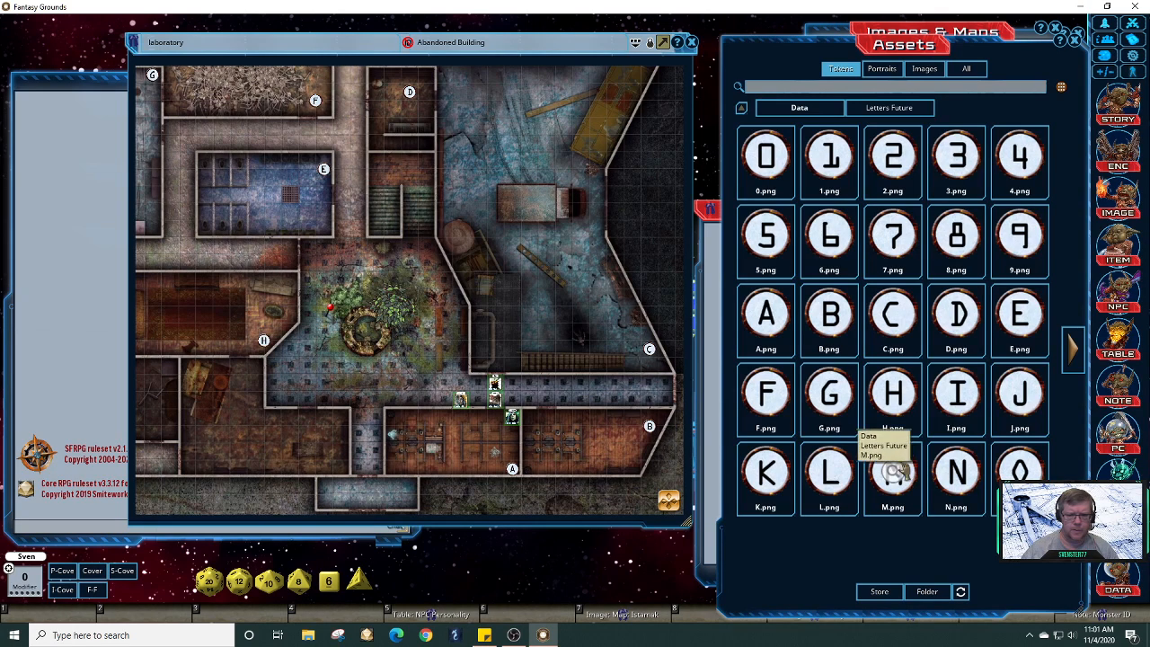
left_click_drag(956, 409, 168, 435)
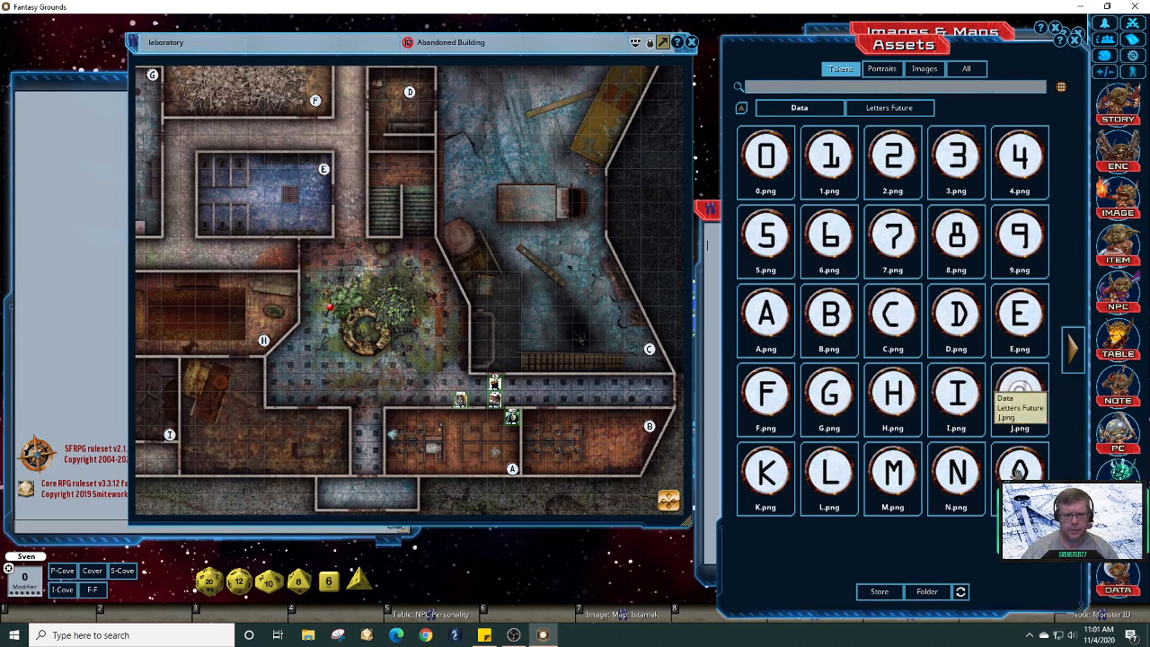
left_click_drag(968, 412, 340, 418)
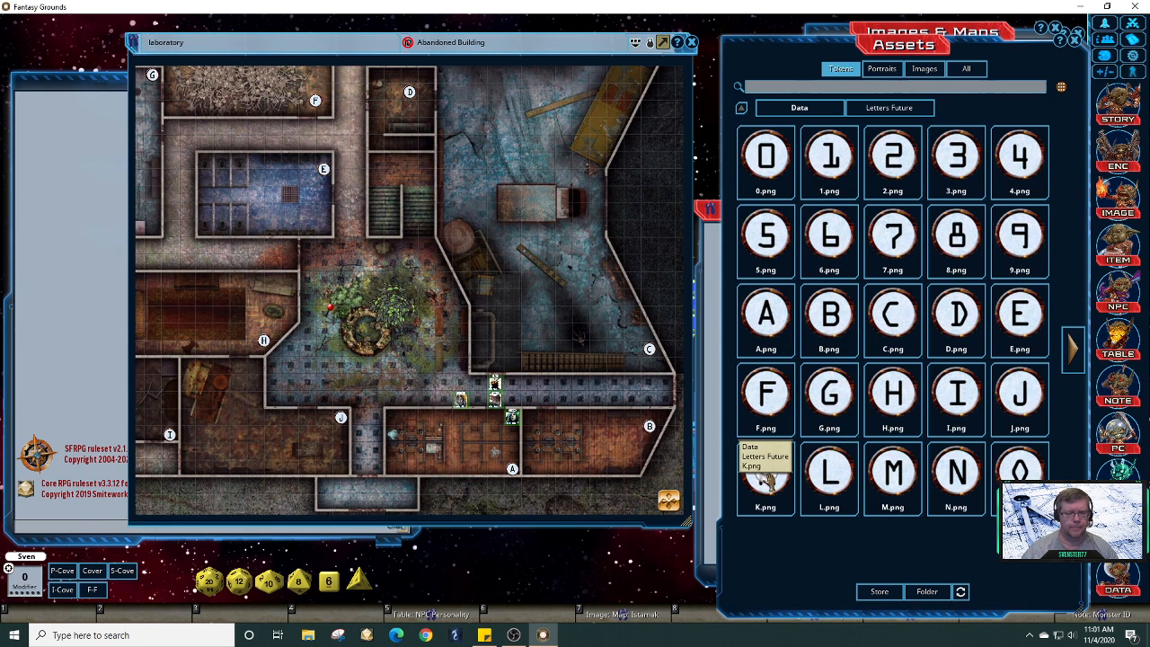
left_click_drag(764, 481, 409, 487)
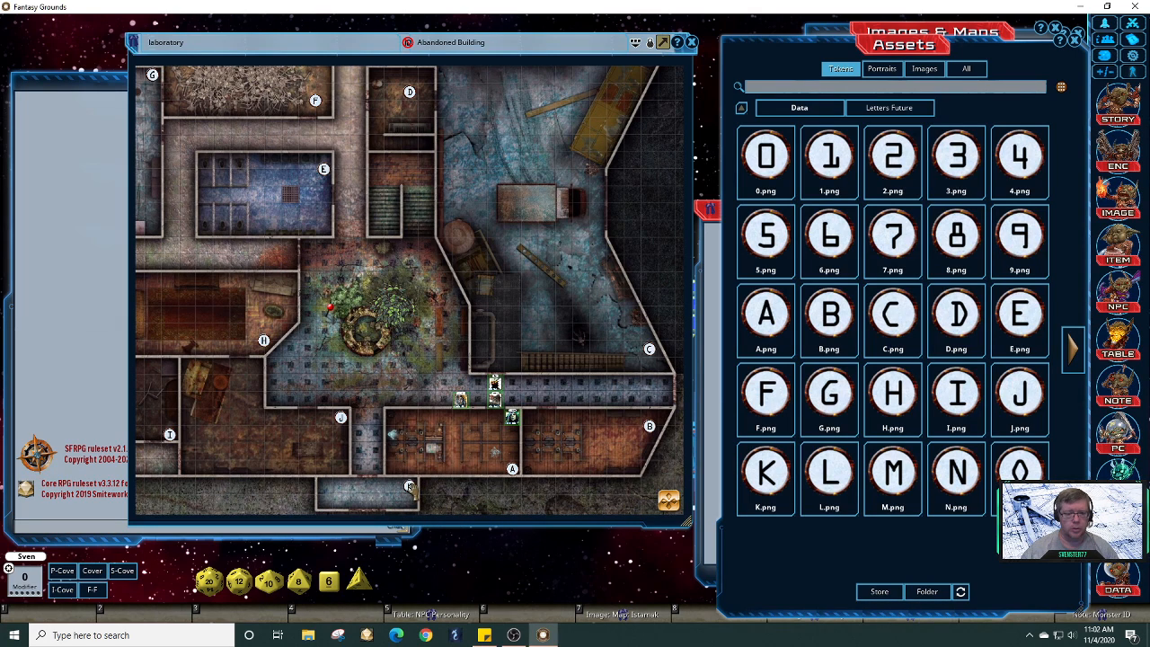
Step: Set letter tokens K and J on the laboratory map to always invisible
right_click(410, 486)
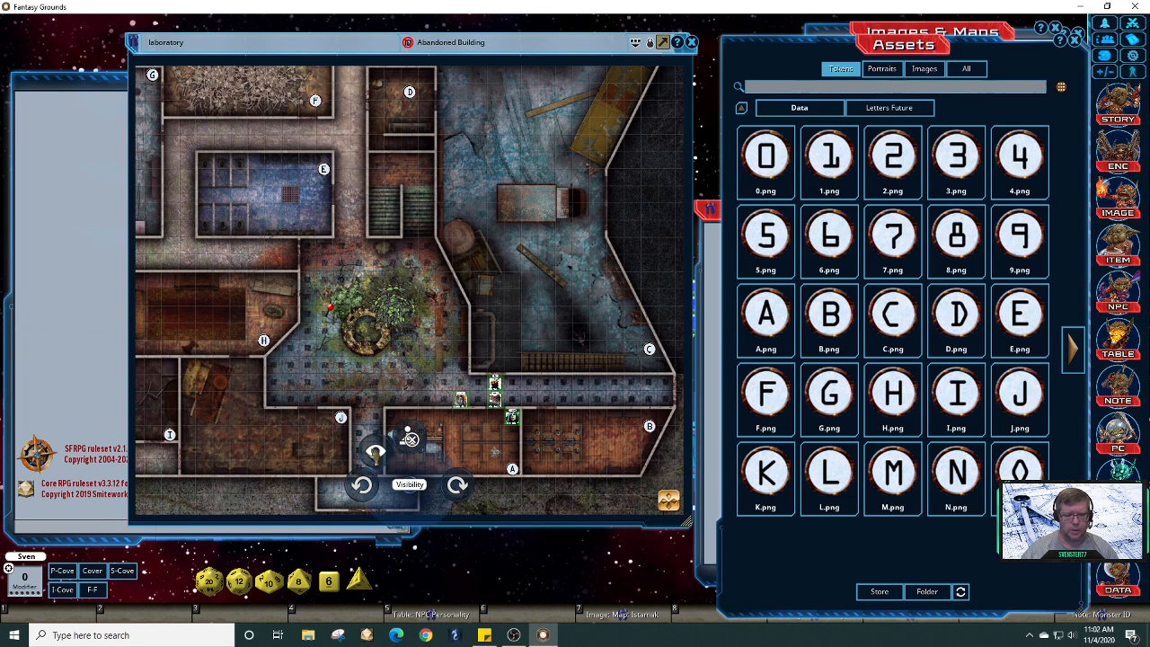
left_click(376, 452)
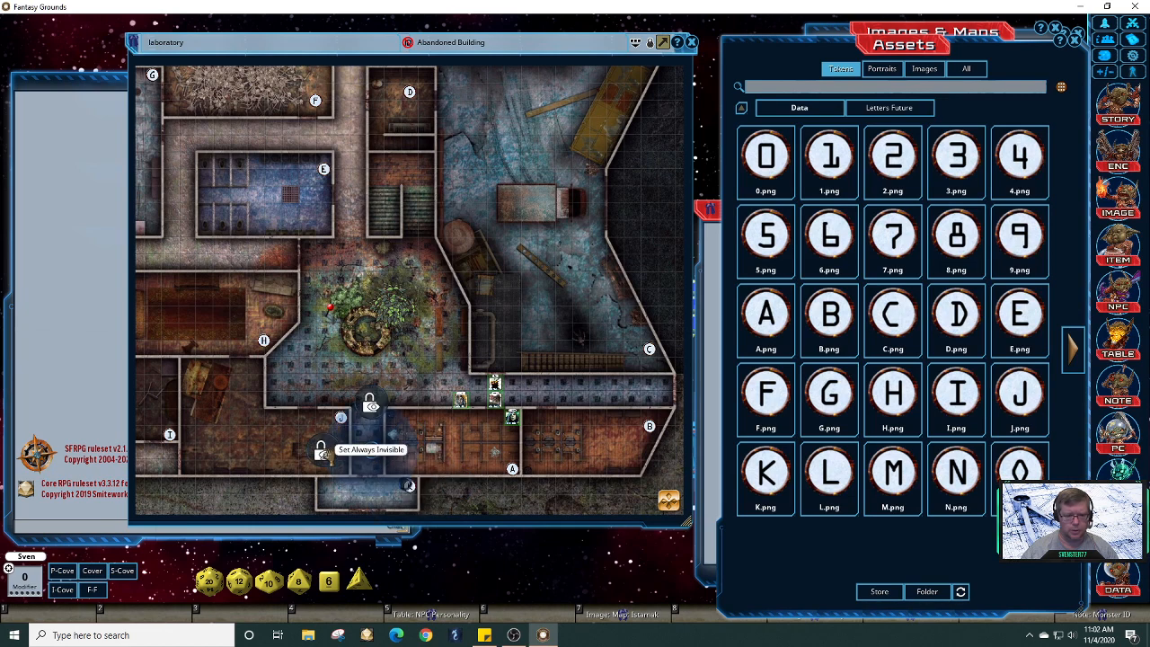
left_click(323, 454)
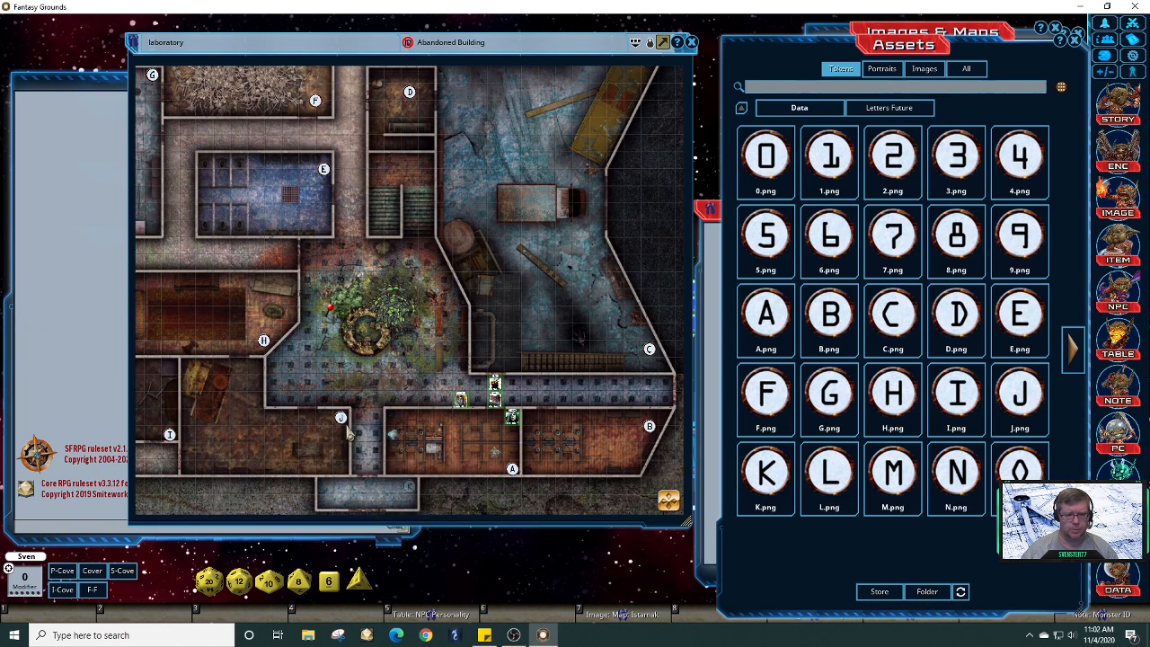
right_click(343, 421)
left_click(307, 386)
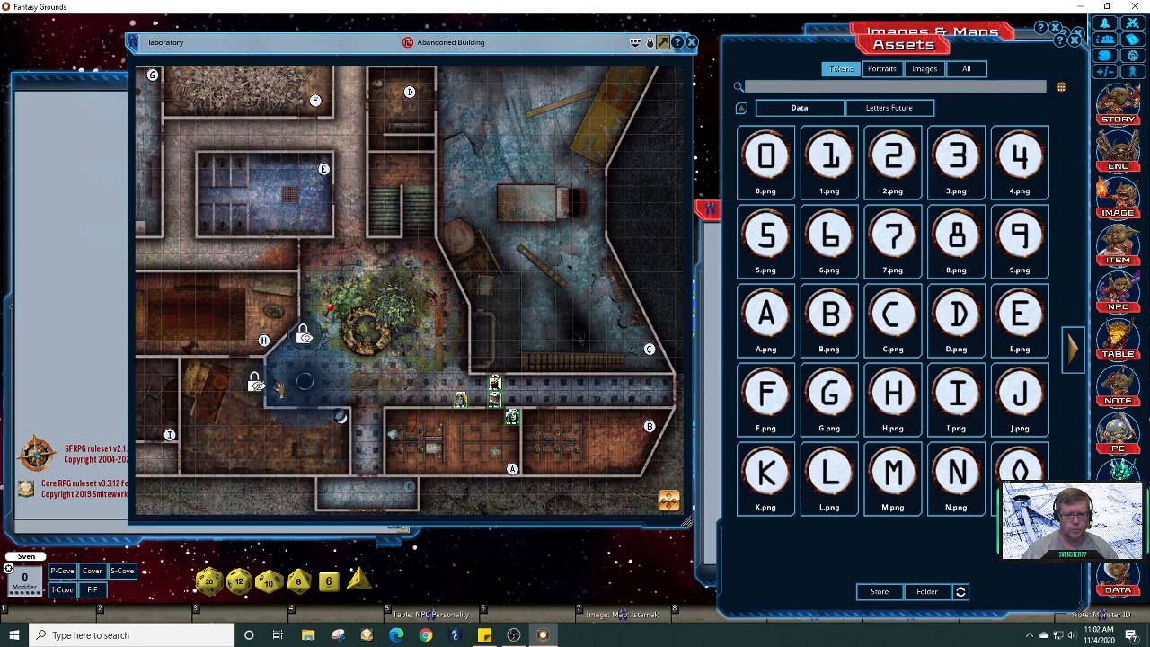
Step: Set the J and H letter tokens on the laboratory map to always invisible
left_click(255, 388)
right_click(264, 340)
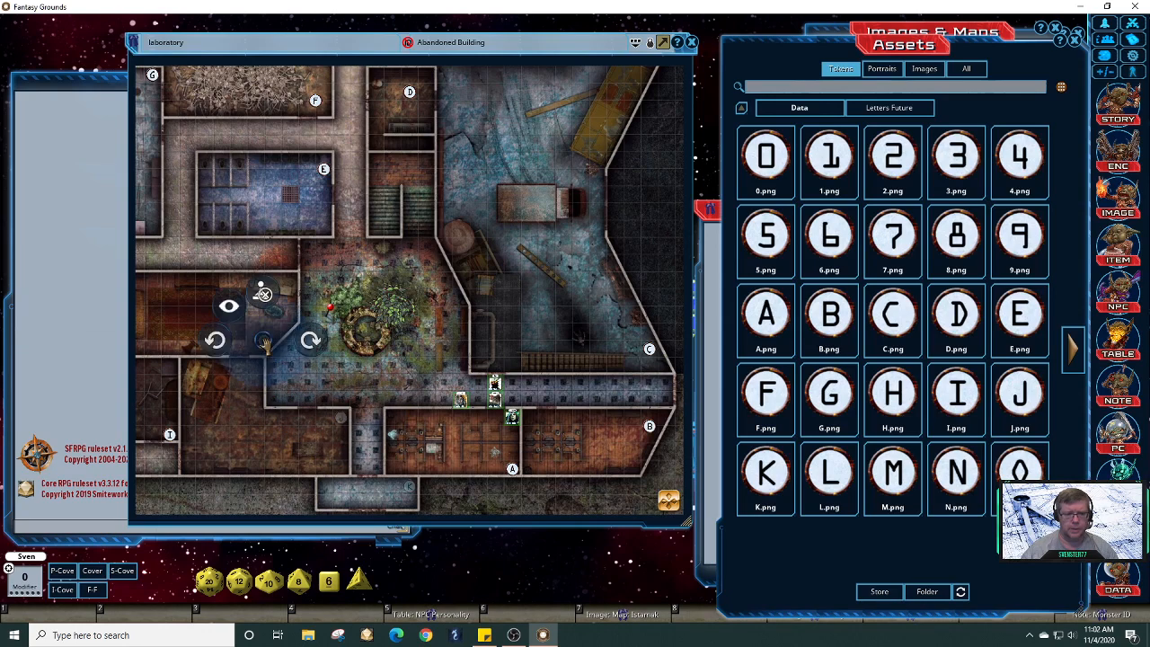
left_click(225, 309)
left_click(176, 304)
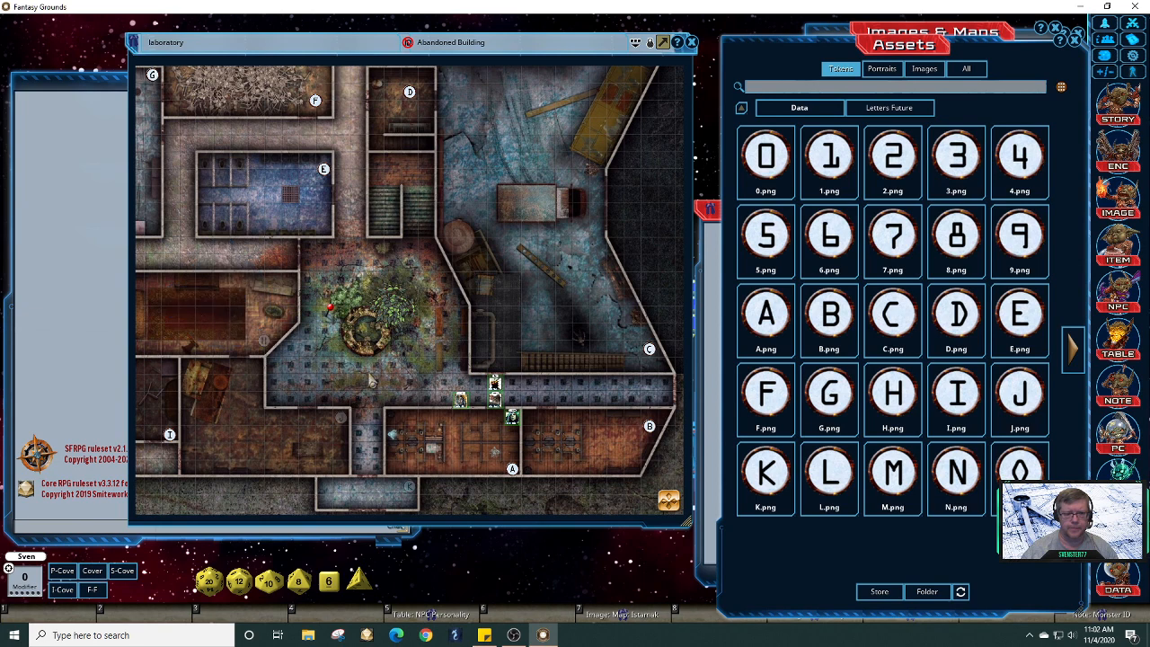
Step: Set the A, B, C and D letter tokens on the laboratory map to always invisible
right_click(511, 469)
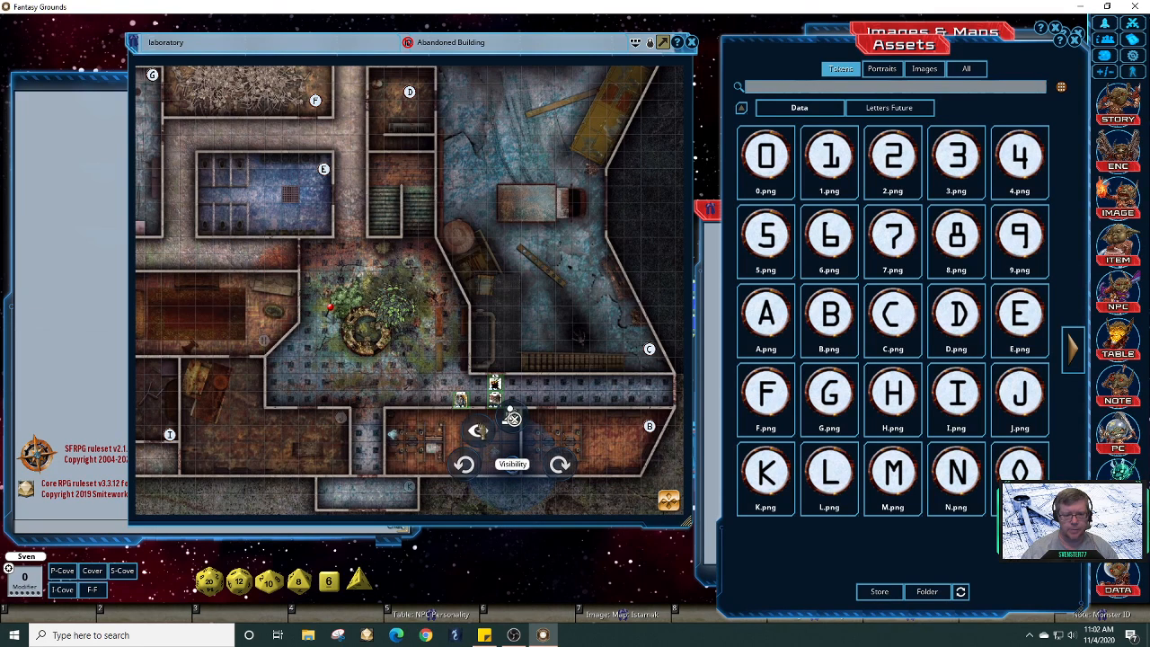
left_click(478, 434)
left_click(429, 429)
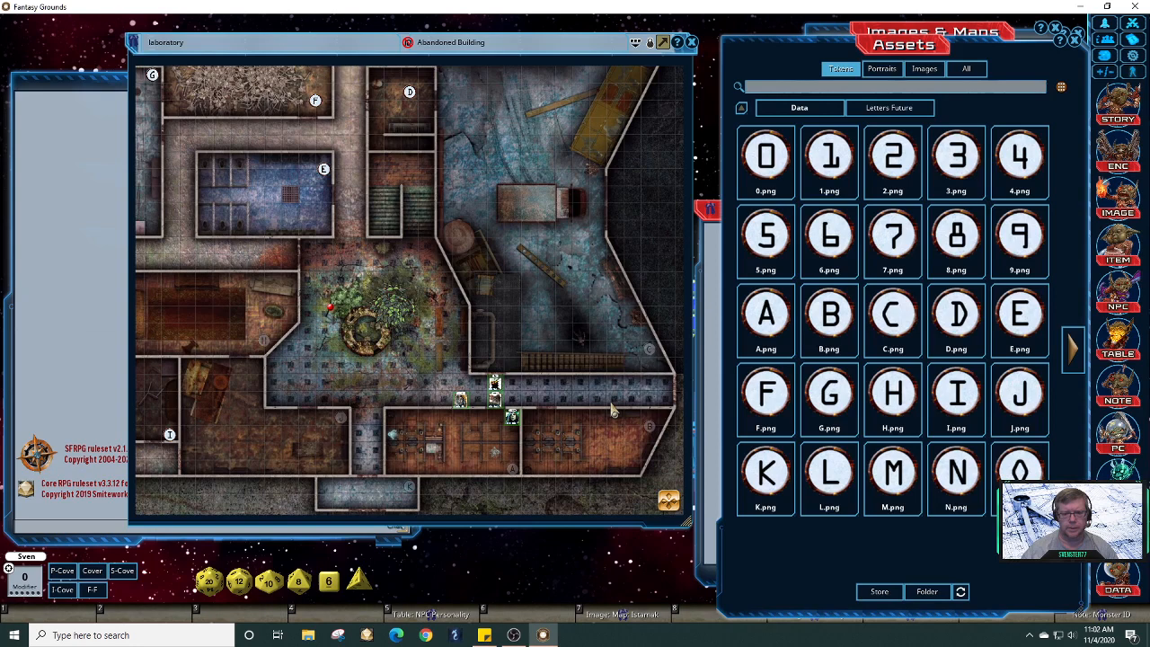
right_click(410, 92)
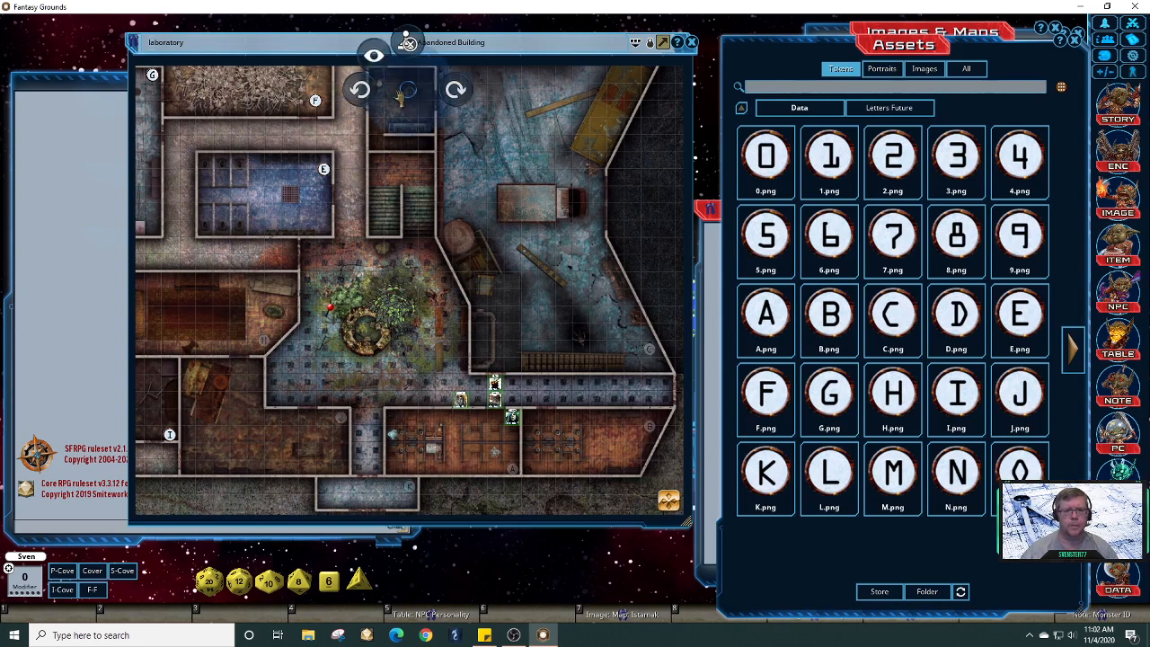
left_click(407, 43)
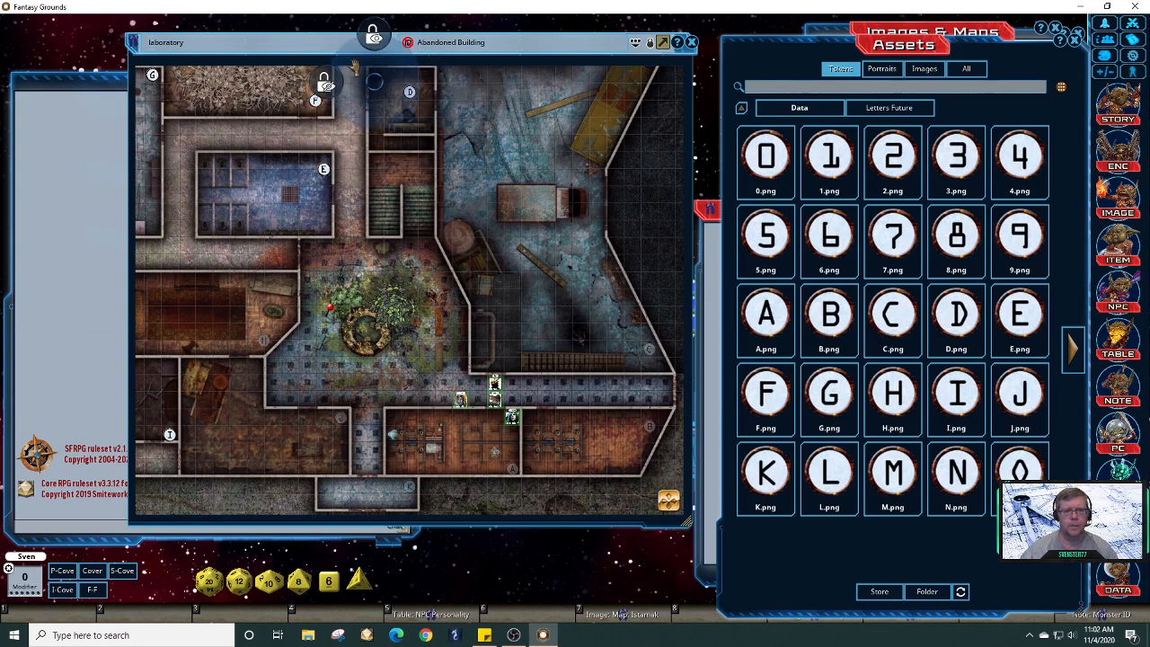
Step: Set the E and F letter tokens on the map to always invisible
right_click(322, 165)
left_click(282, 129)
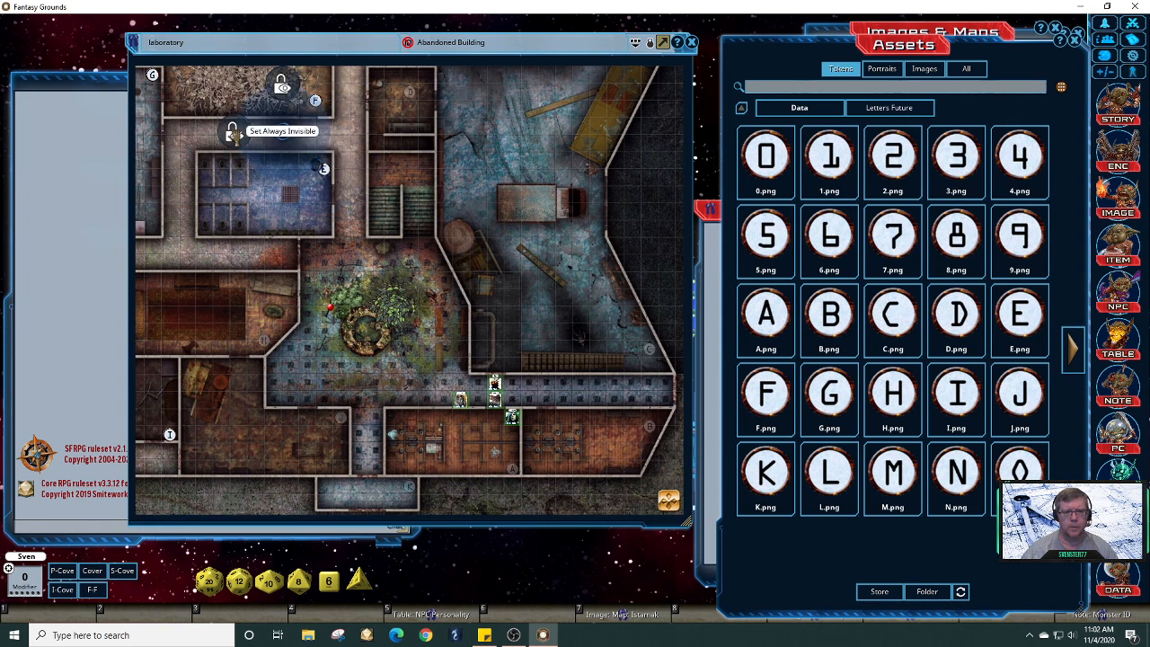
left_click(233, 133)
right_click(314, 100)
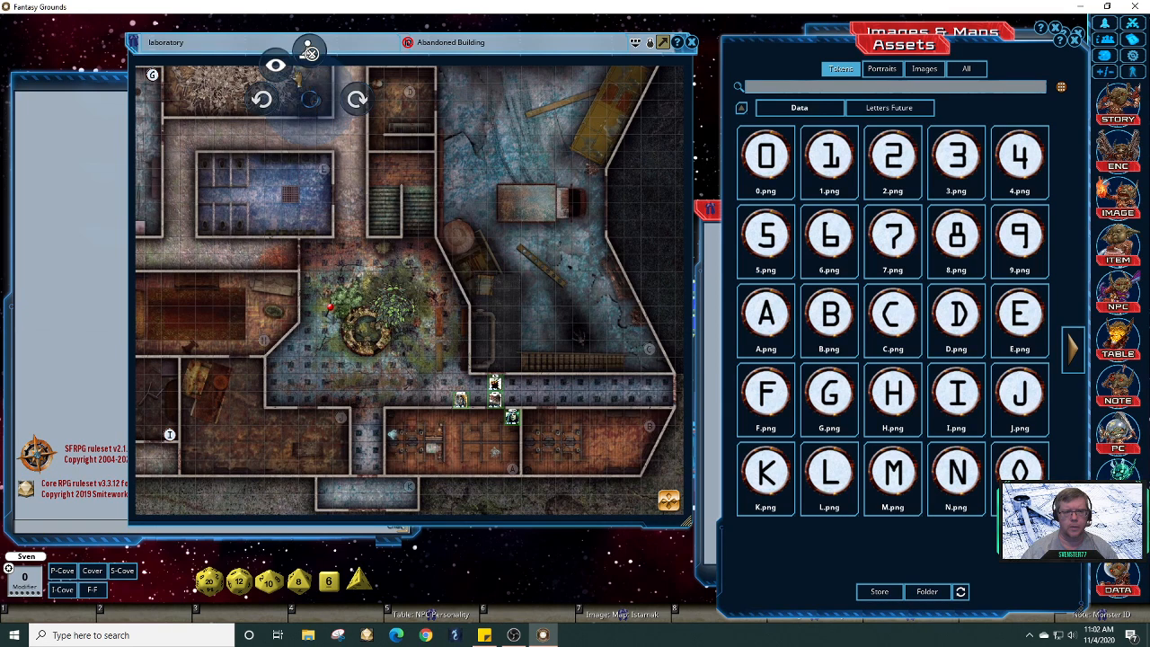
left_click(275, 64)
left_click(228, 84)
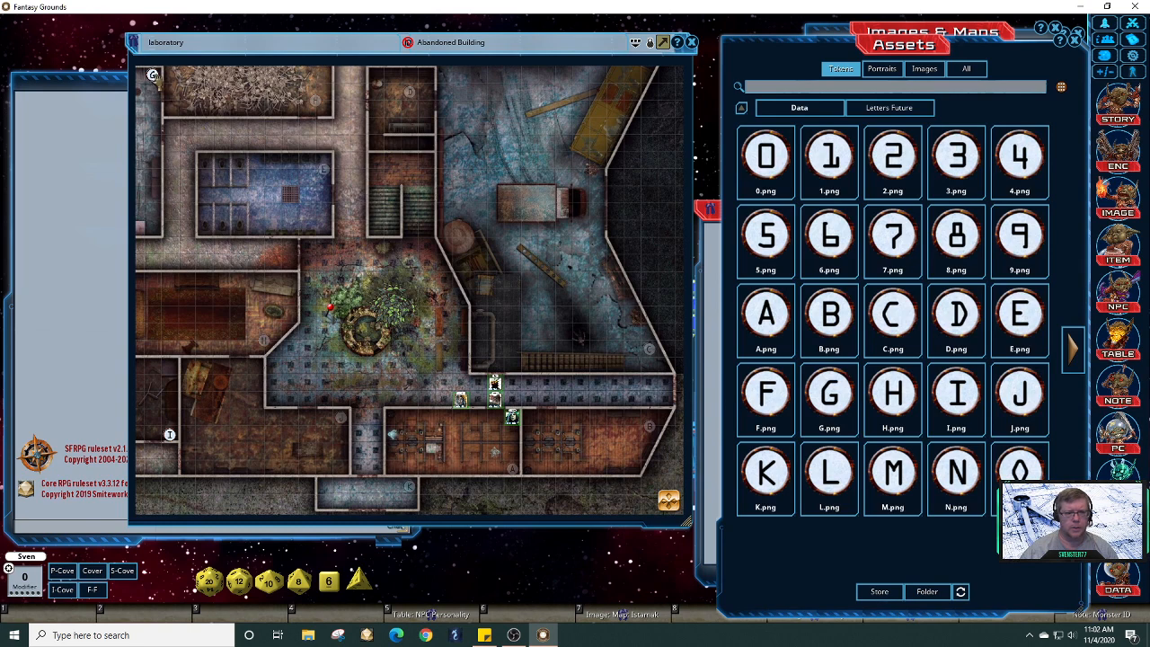
Step: Set the remaining G and I letter tokens on the map to always invisible
right_click(153, 74)
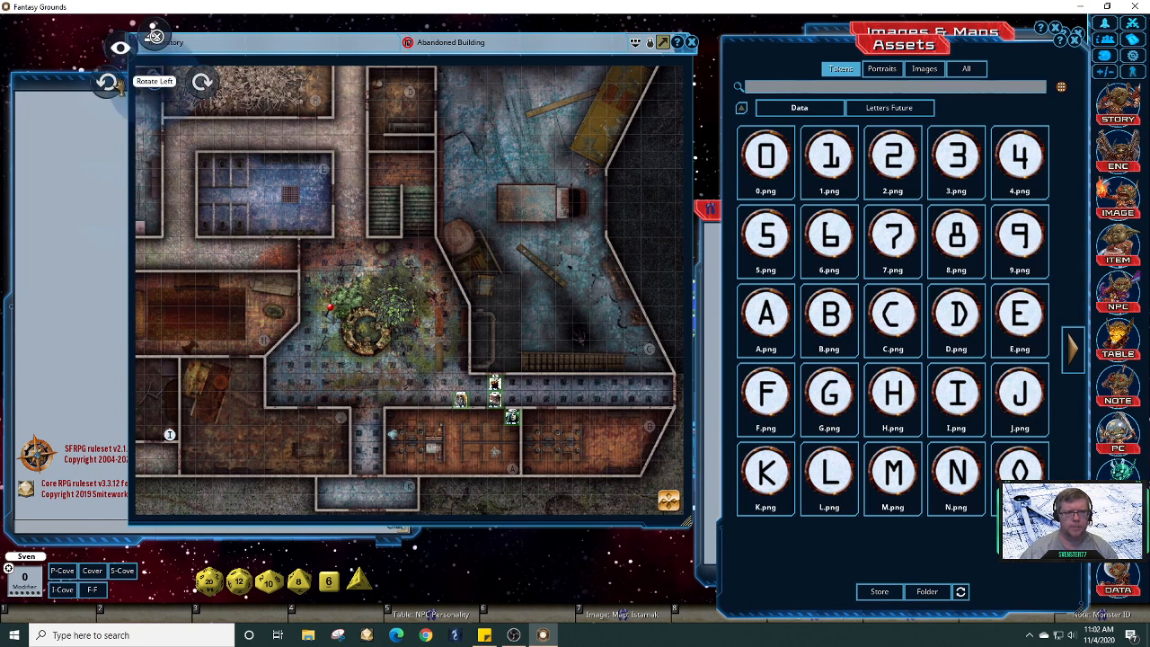
right_click(169, 435)
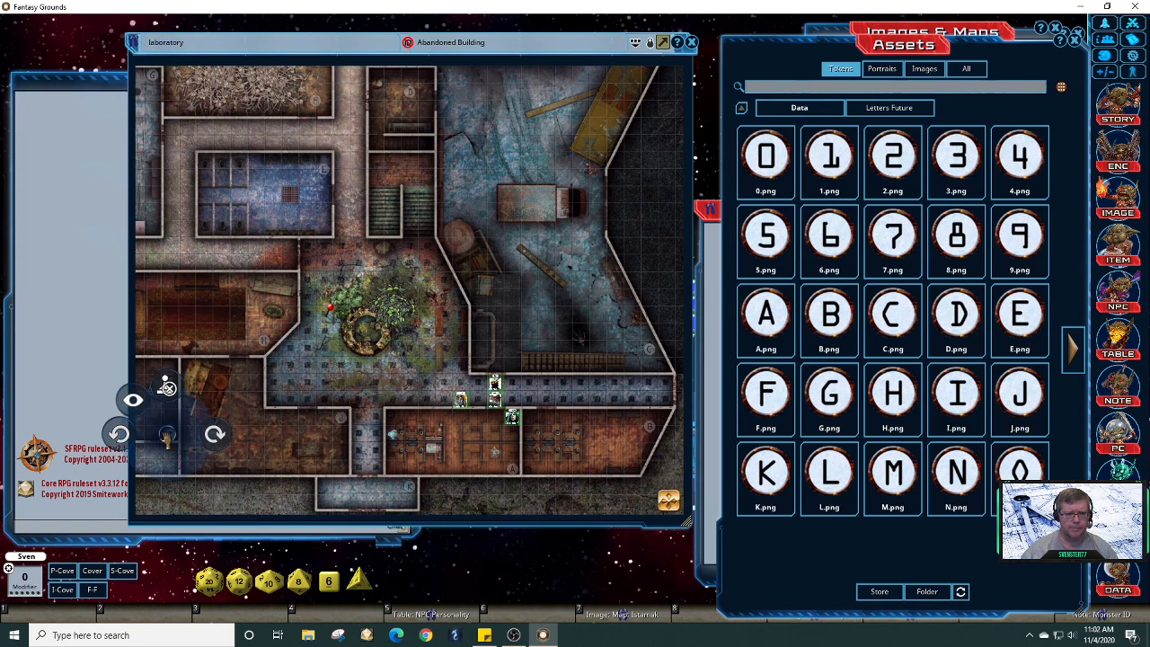
left_click(127, 401)
left_click(78, 401)
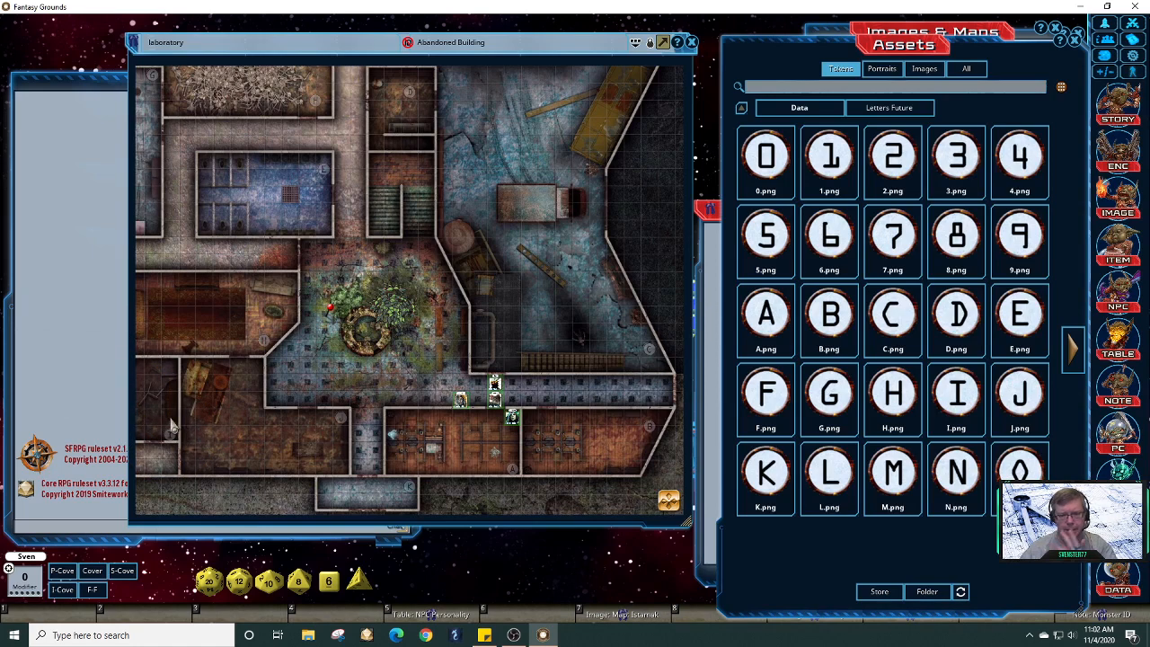
Step: Bring the Ancient Office Space record to the front and enter "Room A" as its first line of text
left_click(710, 281)
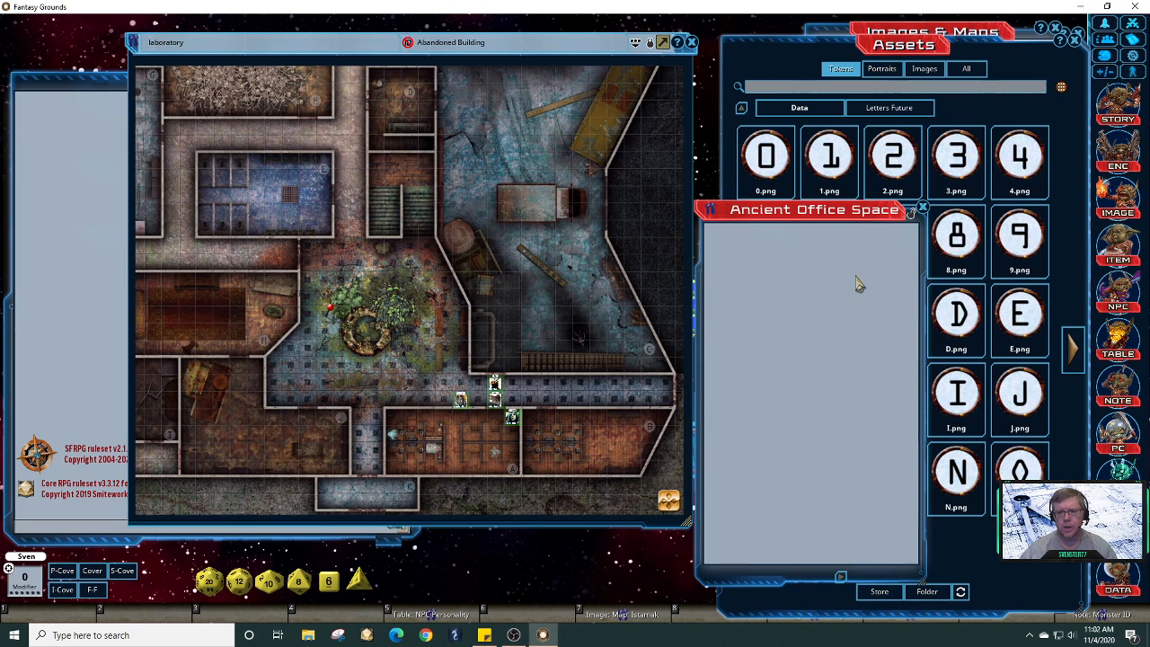
left_click(718, 236)
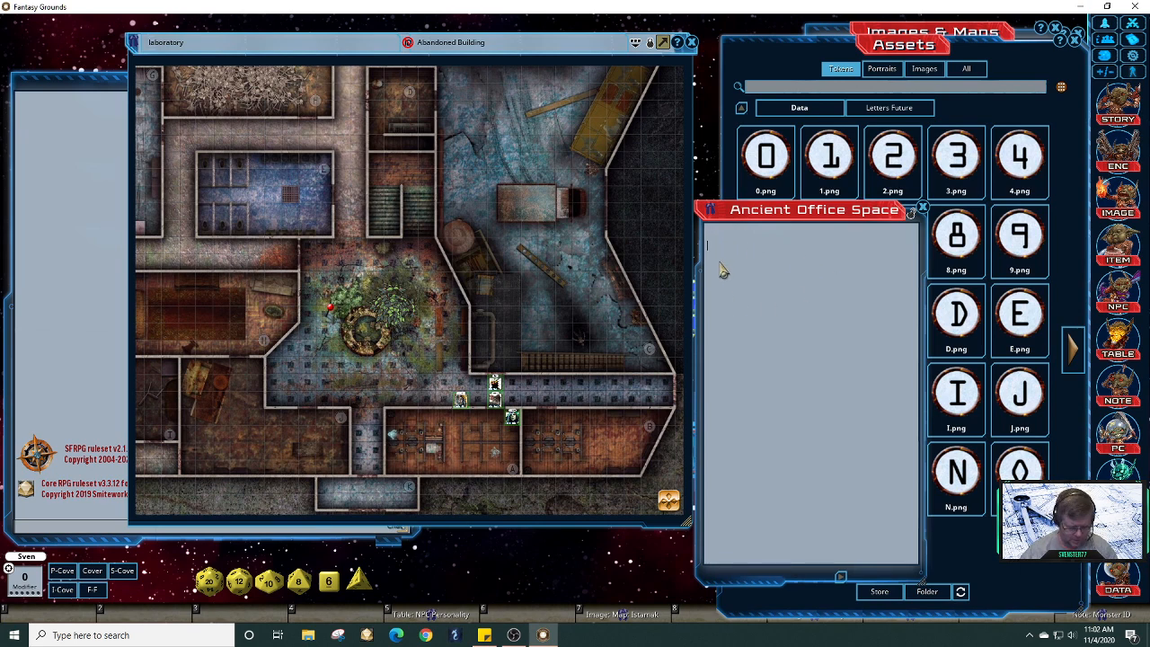
type("Room A")
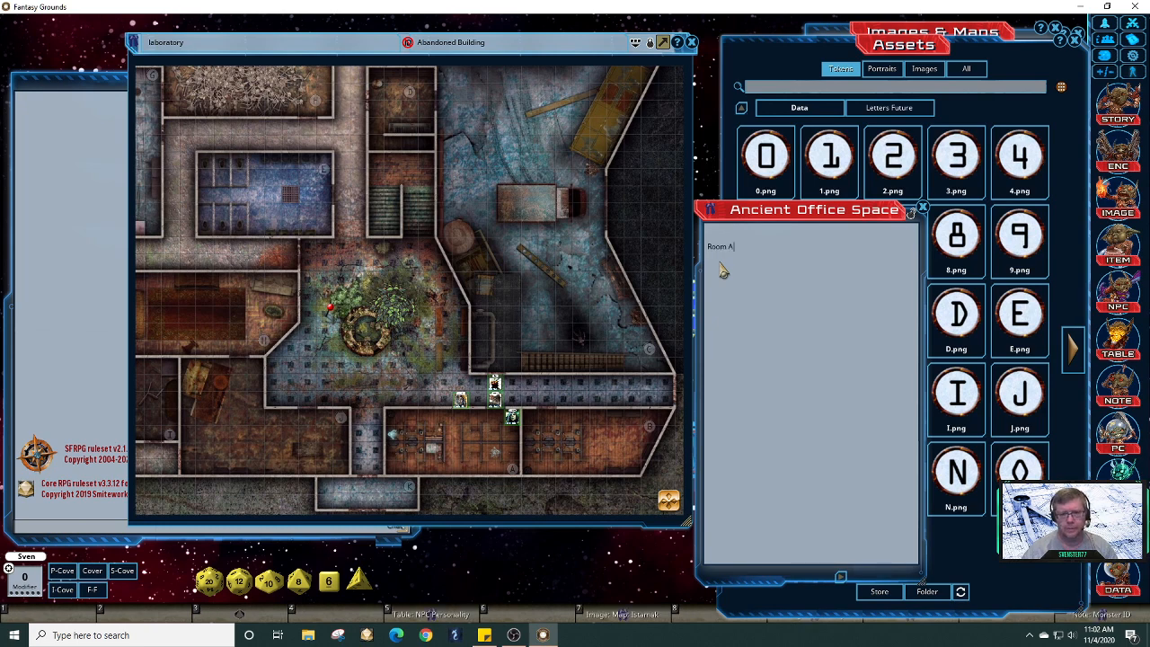
Step: Format the "Room A" line as a heading
key("Left")
key("Left")
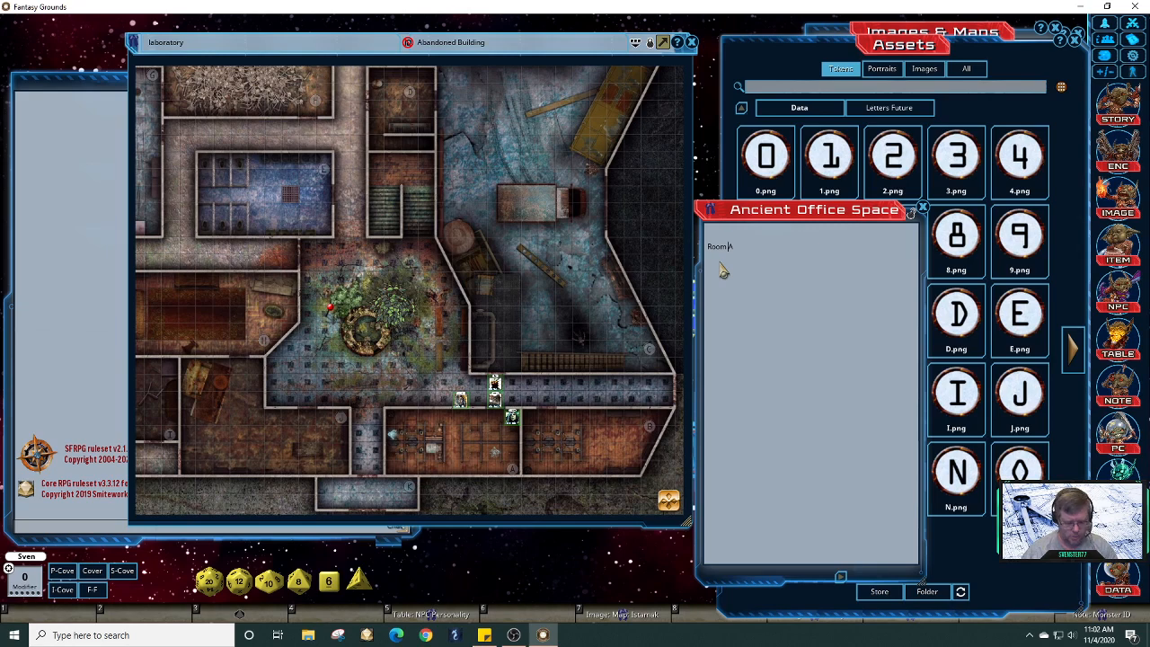
key("ctrl+Left")
key("Down")
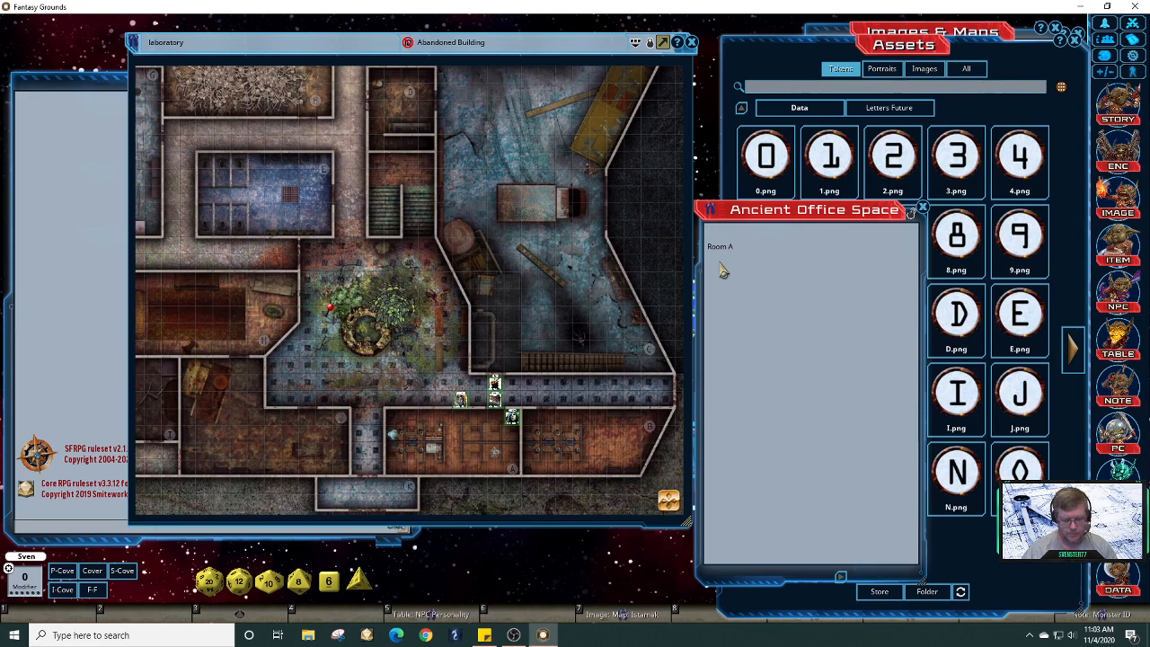
key("shift+Right")
key("shift+Right")
key("shift+Right")
key("shift+Right")
key("shift+Right")
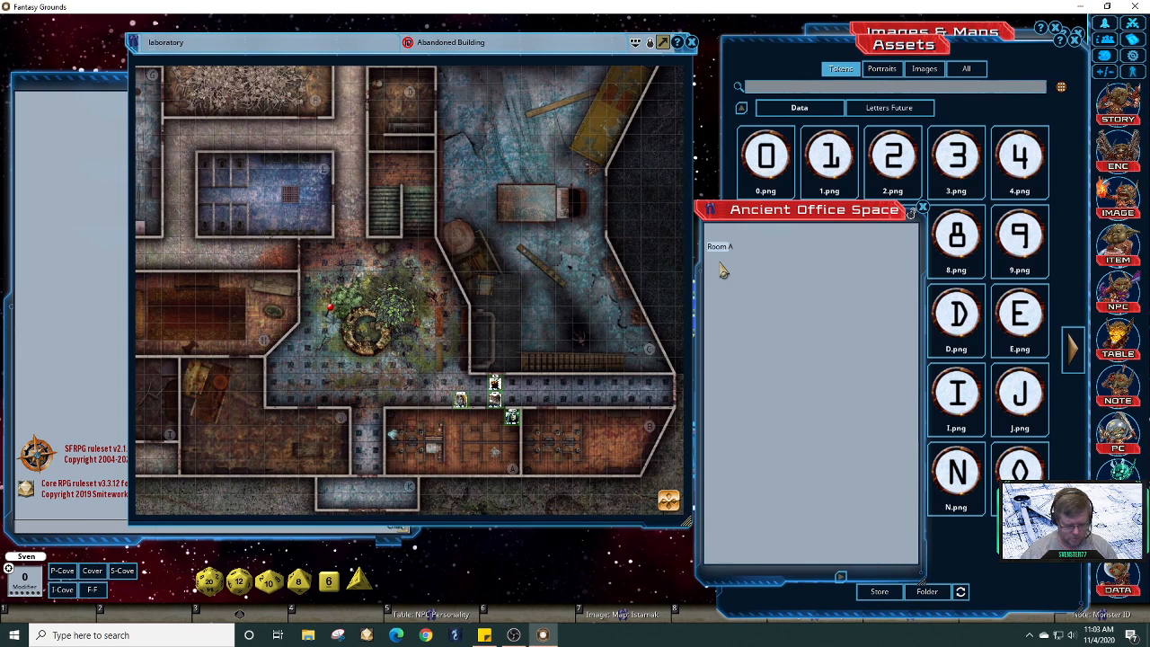
key("ctrl+1")
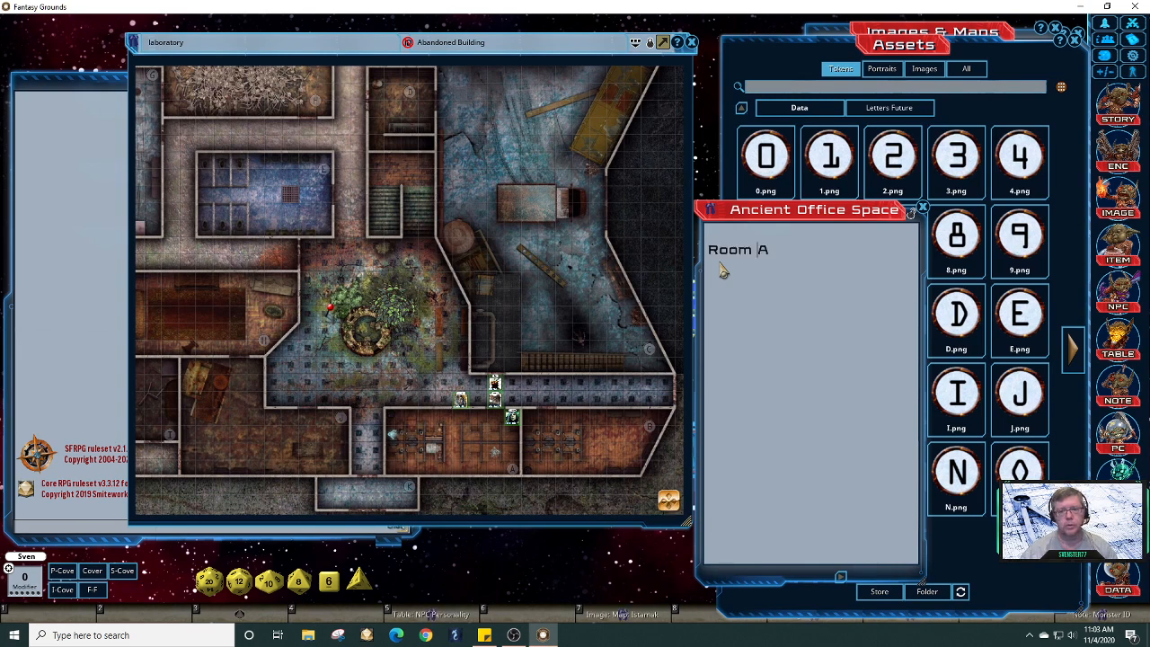
Step: Add a "Room B" heading below Room A and a plain "Room C" line beneath it
left_click(777, 256)
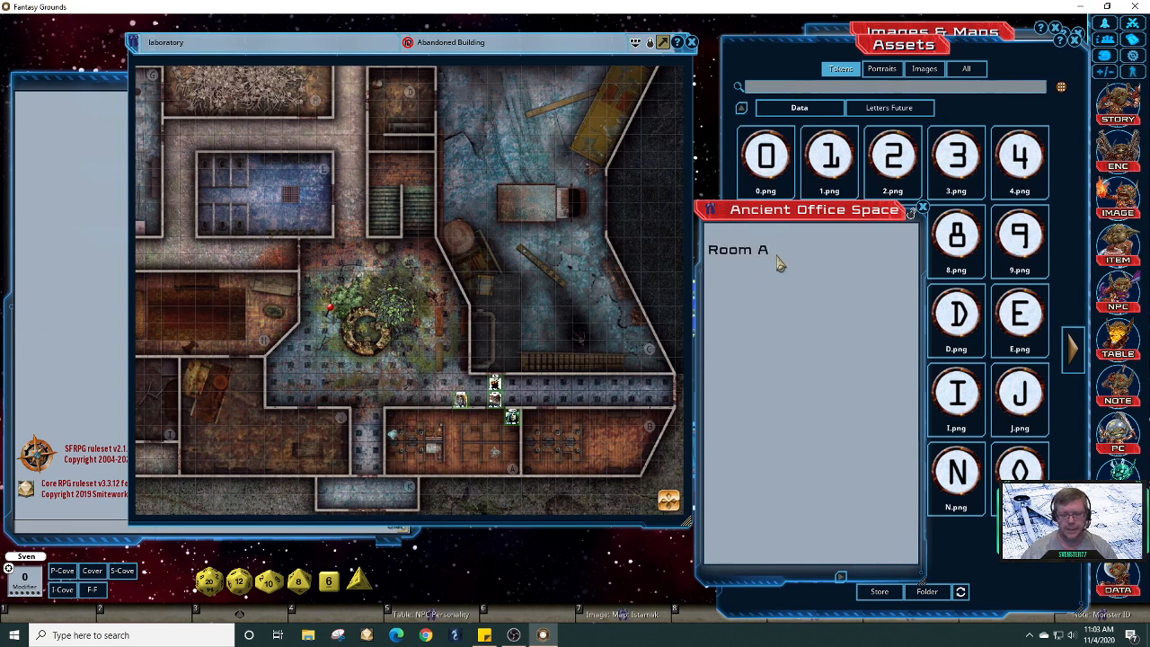
key("Return")
type("Room b")
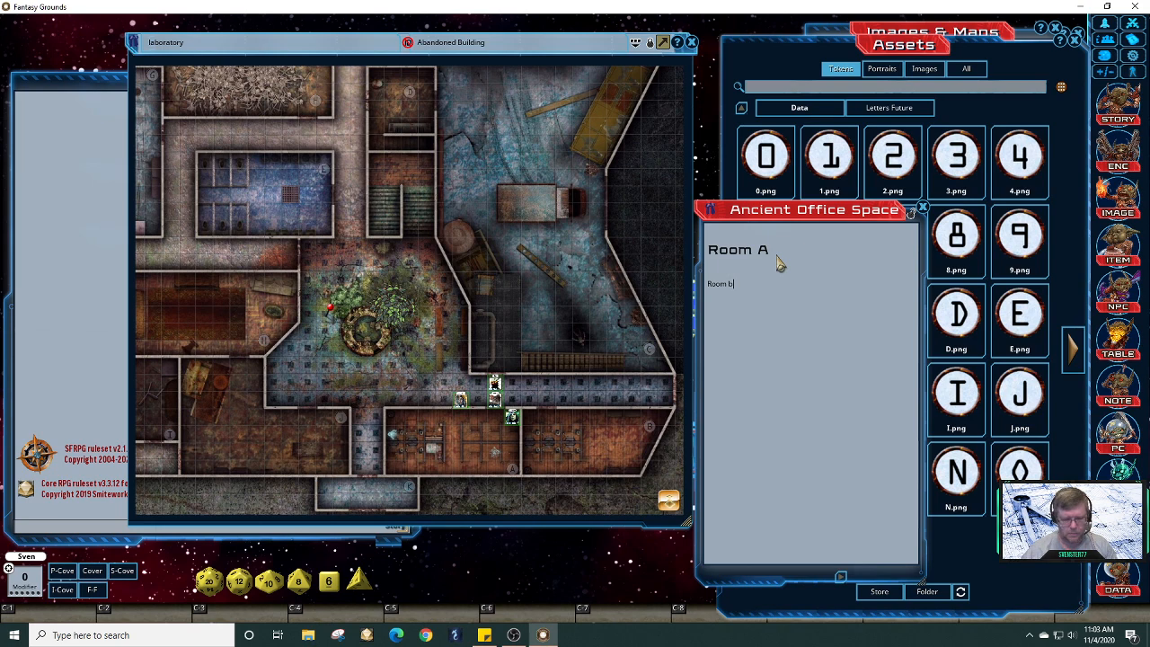
key("ctrl+1")
key("BackSpace")
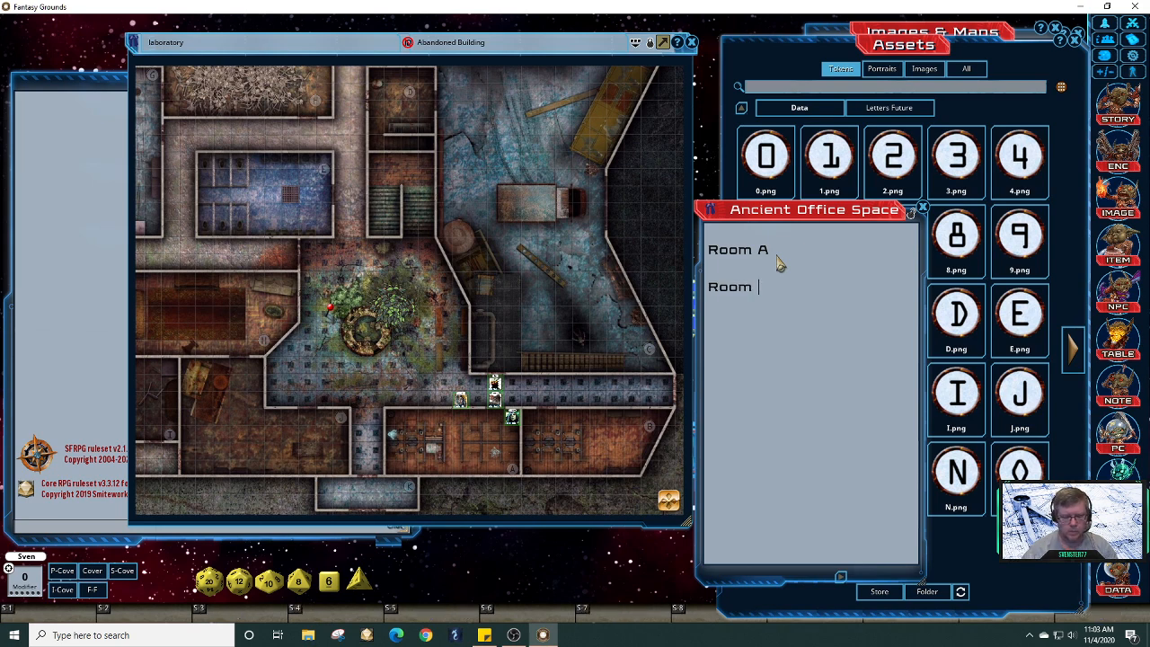
type("BB")
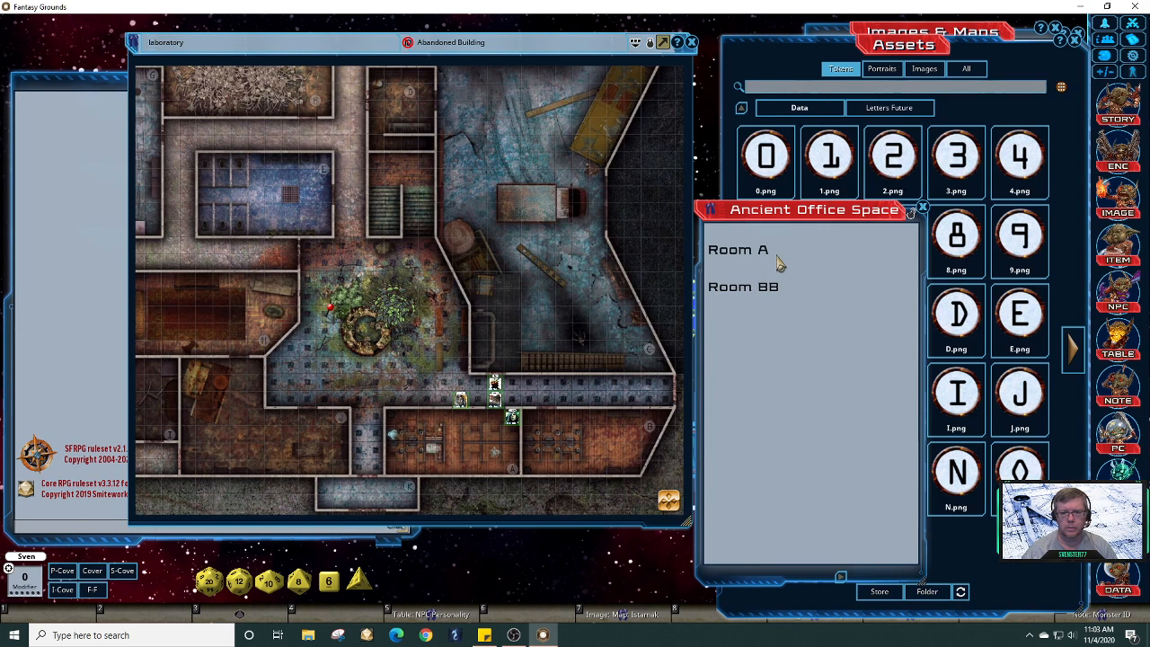
key("BackSpace")
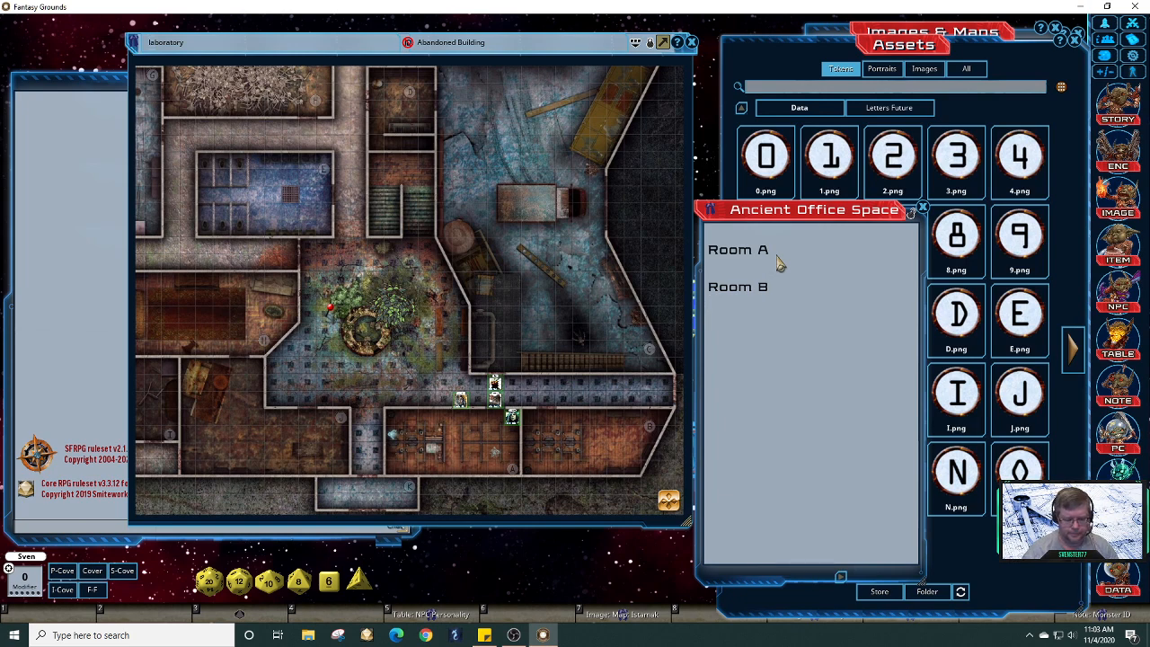
type("Room")
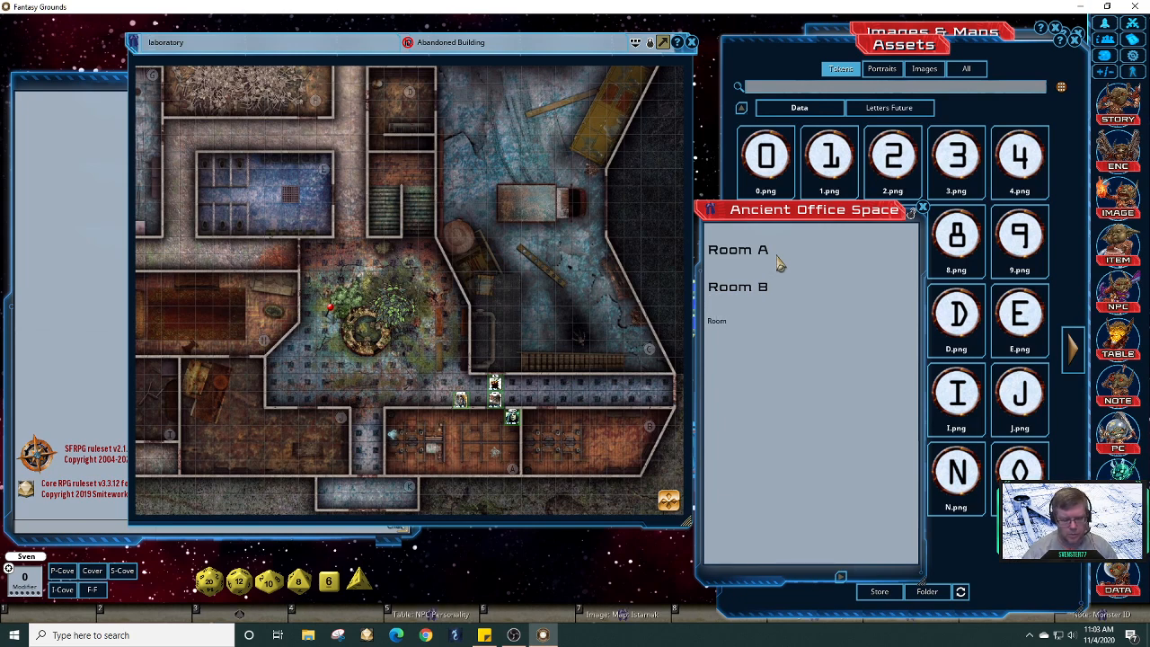
type(" c")
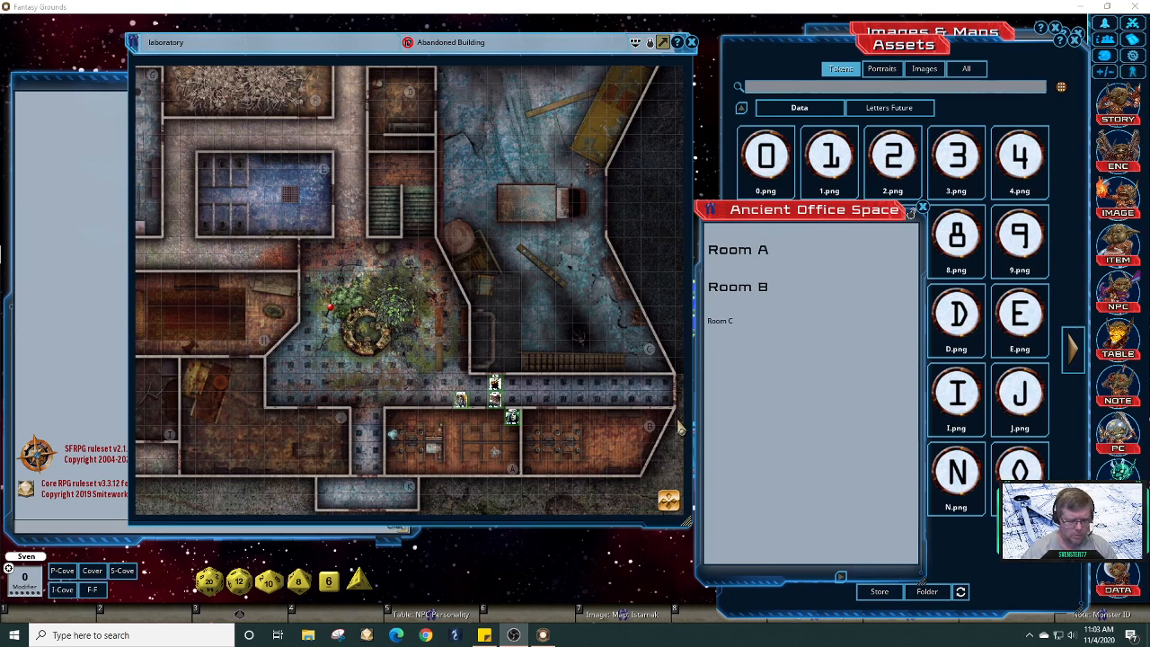
Step: Add a run of eight lines beginning with "Room" below Room C, leaving their letters blank
left_click(745, 347)
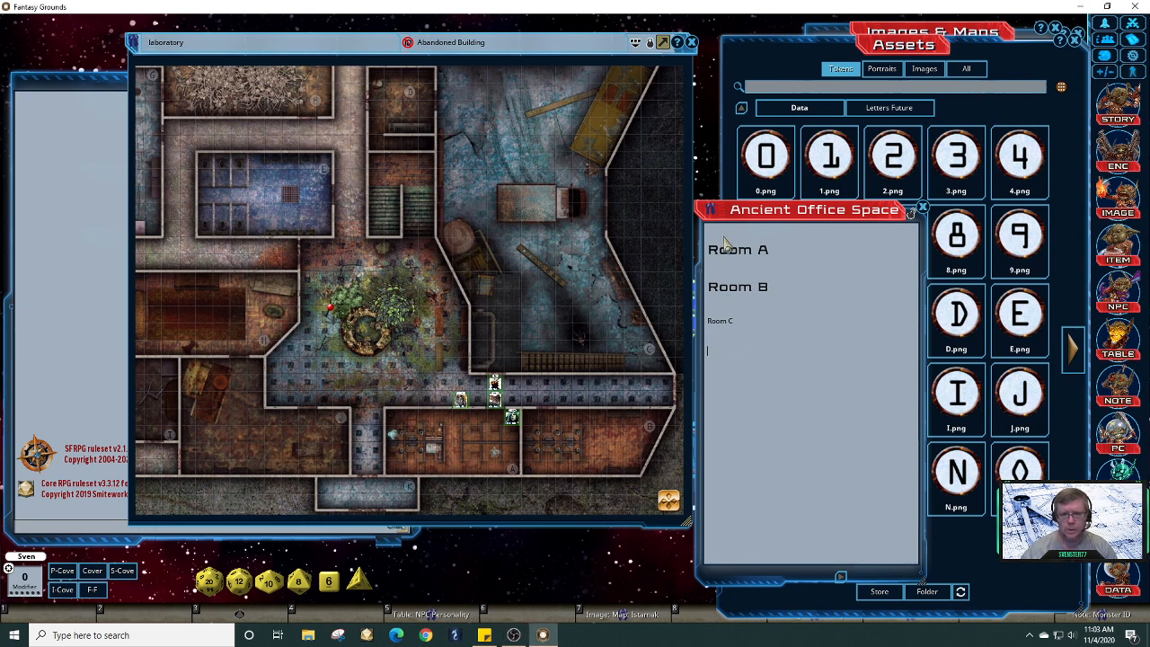
type("Room")
key("Return")
type("Room")
key("Return")
type("Room")
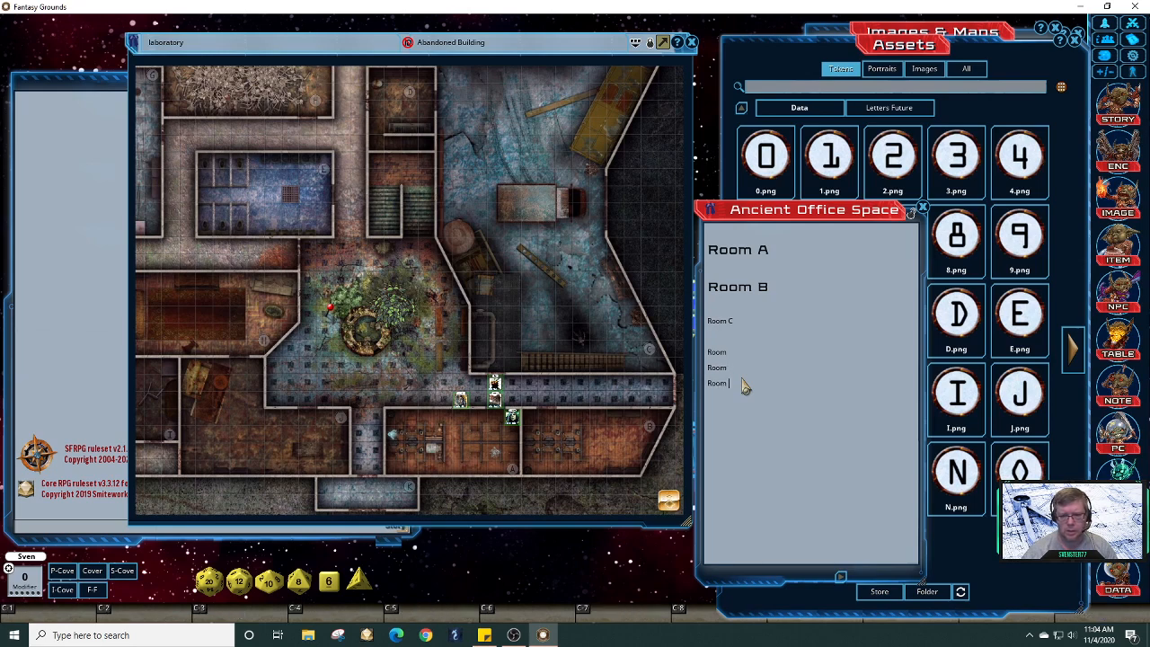
key("Return")
type("Room")
key("Return")
type("Room")
key("Return")
type("Room")
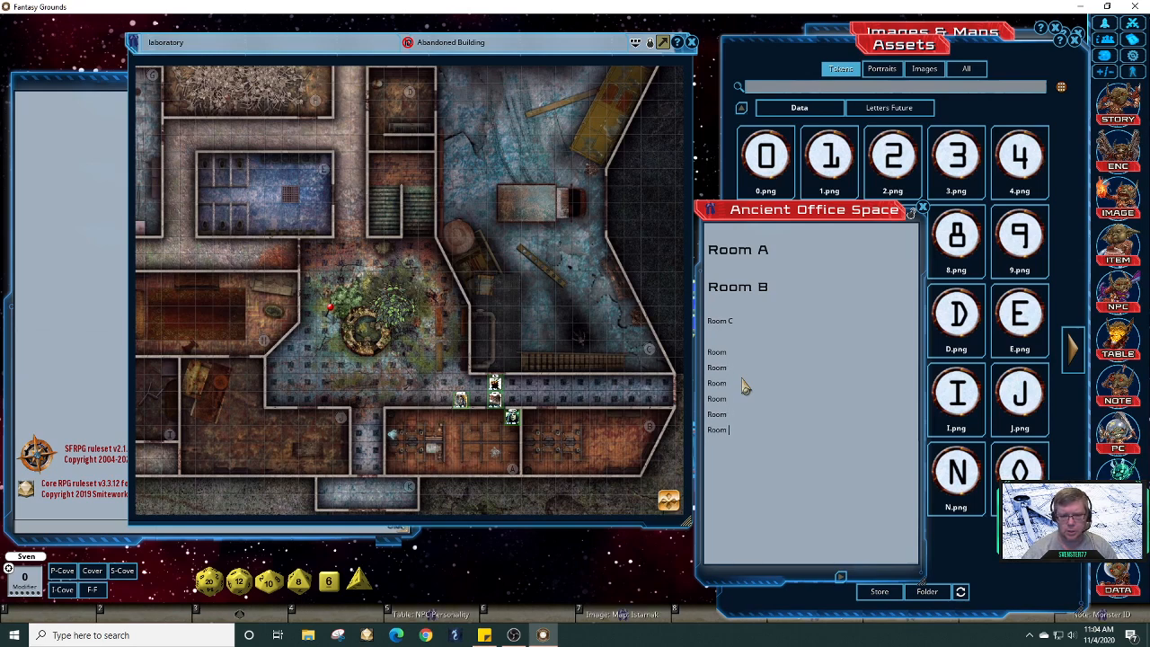
key("Return")
type("Room")
key("Return")
type("Room")
key("Return")
Step: Add the letters K back through D to the blank Room lines, working from the last line upward
type("K")
key("Up")
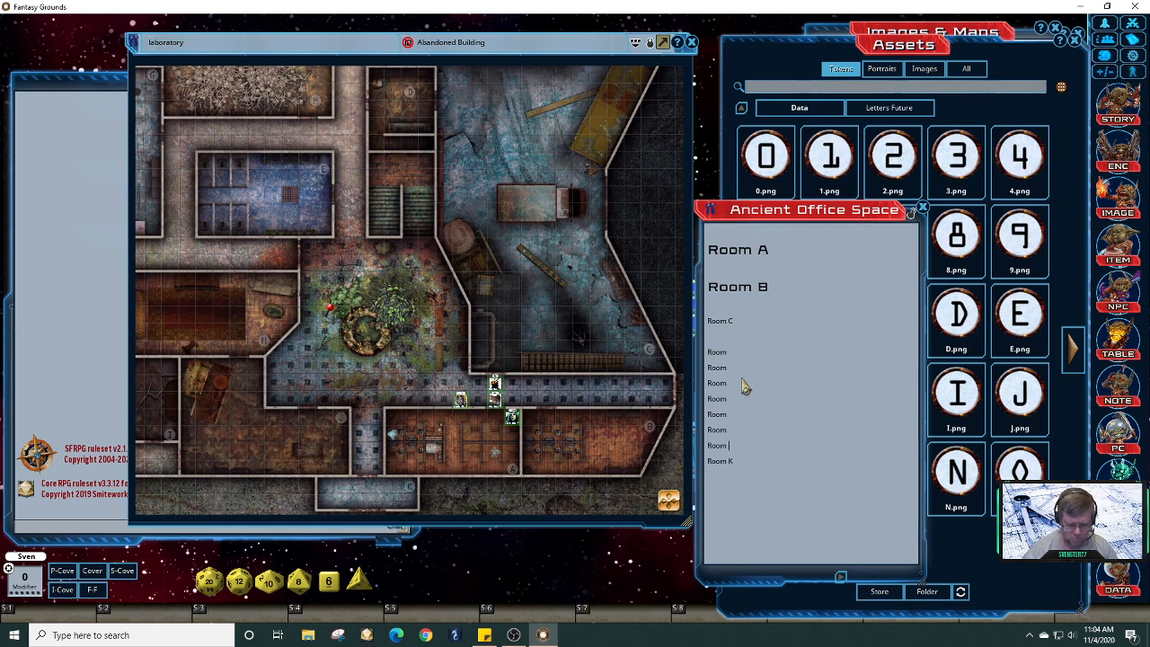
type("J")
key("Up")
type("I")
key("Up")
type("H")
key("Up")
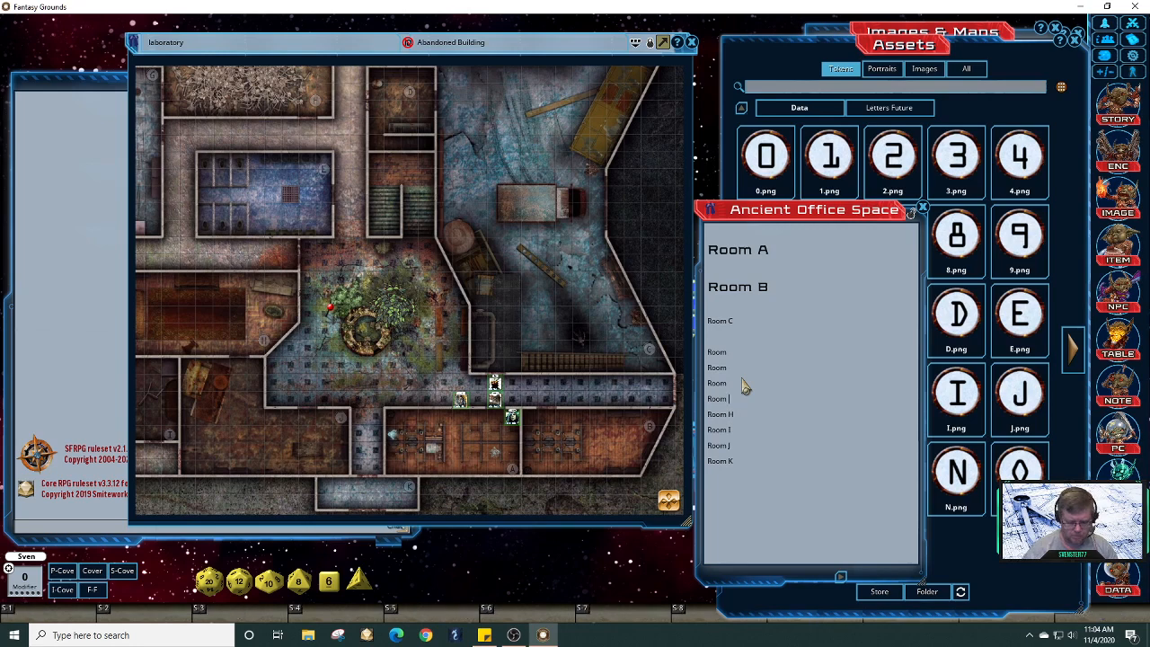
type("G")
key("Up")
type("F")
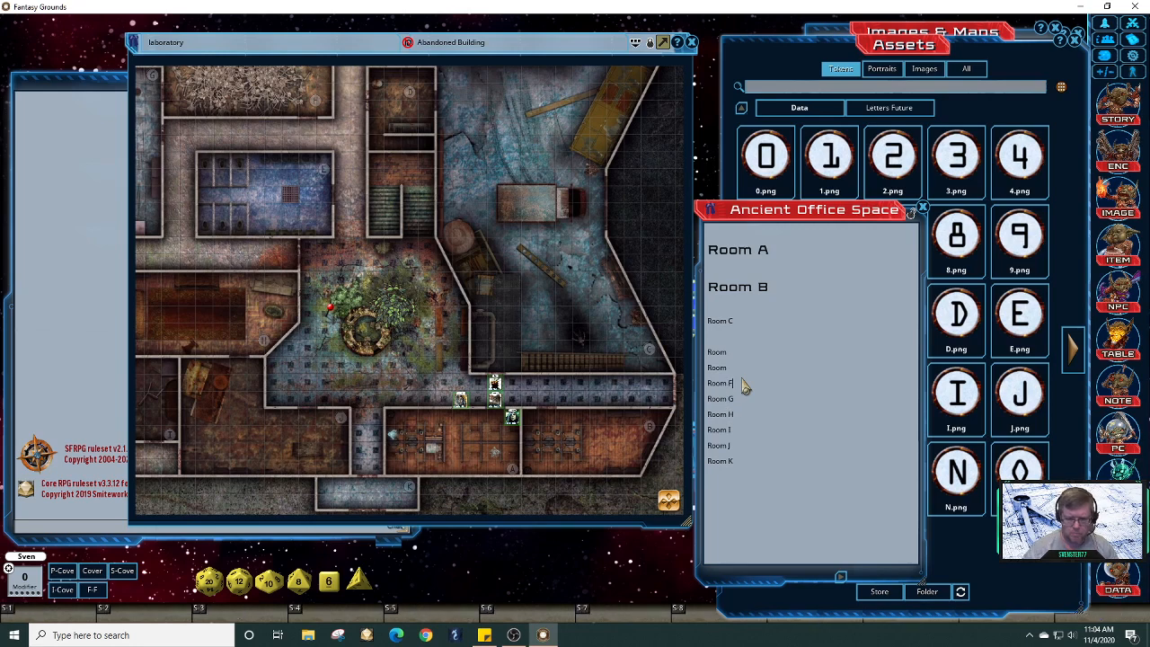
key("Up")
type("E")
key("Up")
type("D")
Step: Format the plain Room K through Room C lines as headings, working from the last line upward
left_click(718, 464)
key("ctrl+2")
left_click(726, 447)
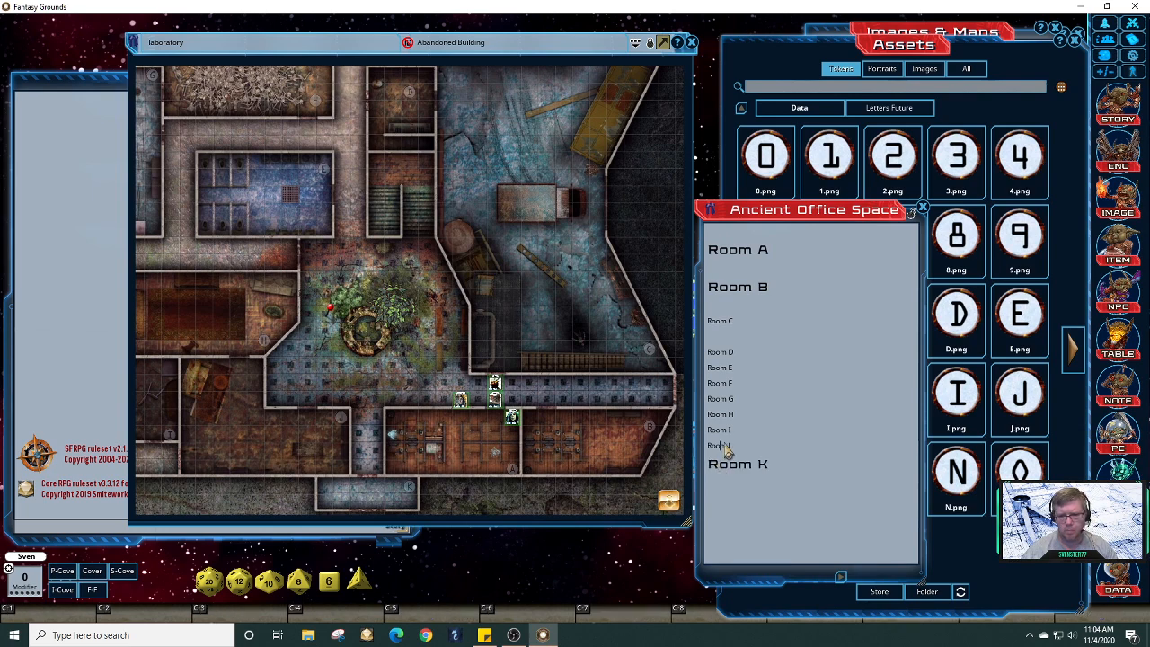
key("ctrl+2")
left_click(724, 430)
key("ctrl+2")
left_click(721, 415)
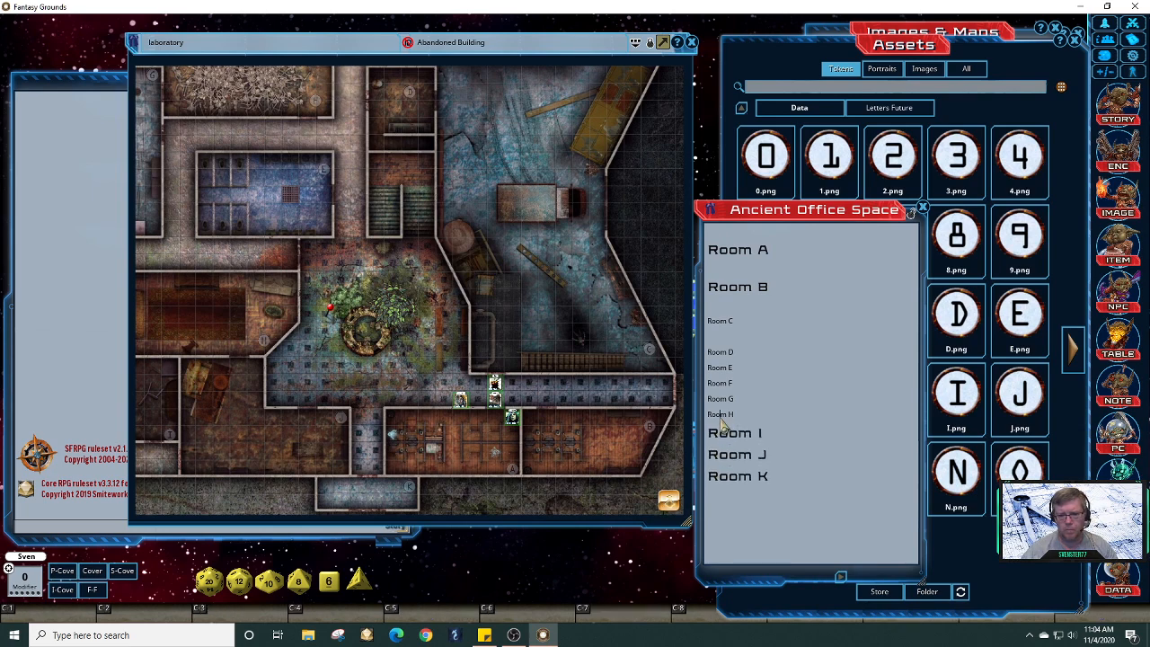
key("ctrl+2")
left_click(721, 398)
key("ctrl+2")
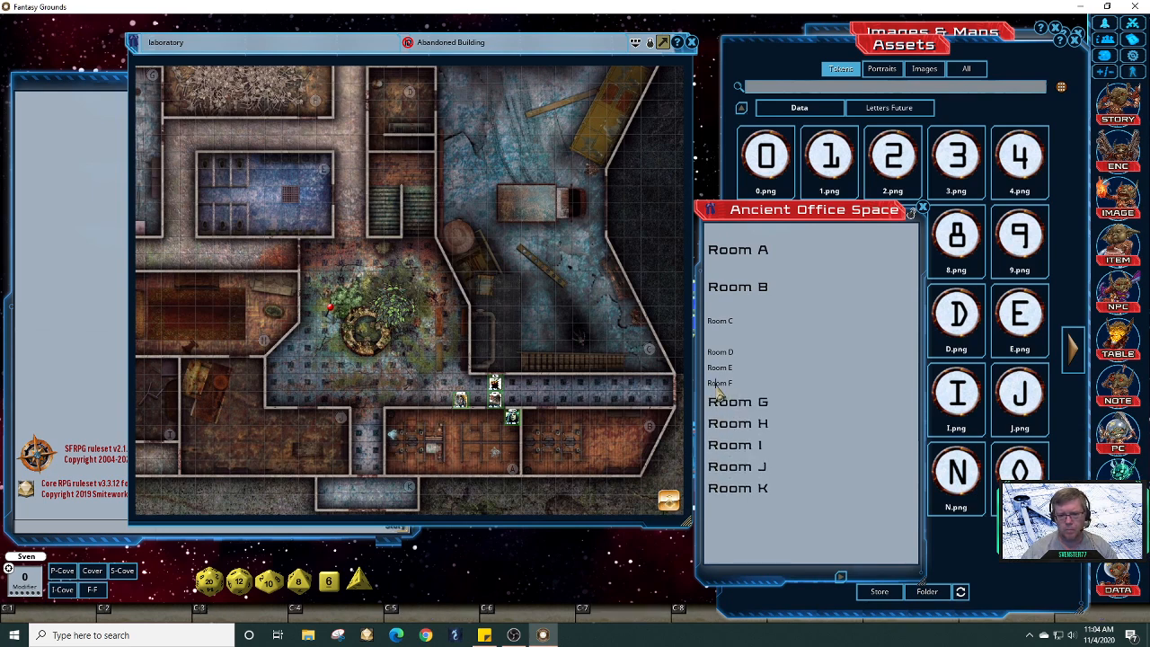
left_click(722, 383)
key("ctrl+2")
left_click(721, 368)
key("ctrl+2")
left_click(721, 353)
key("ctrl+2")
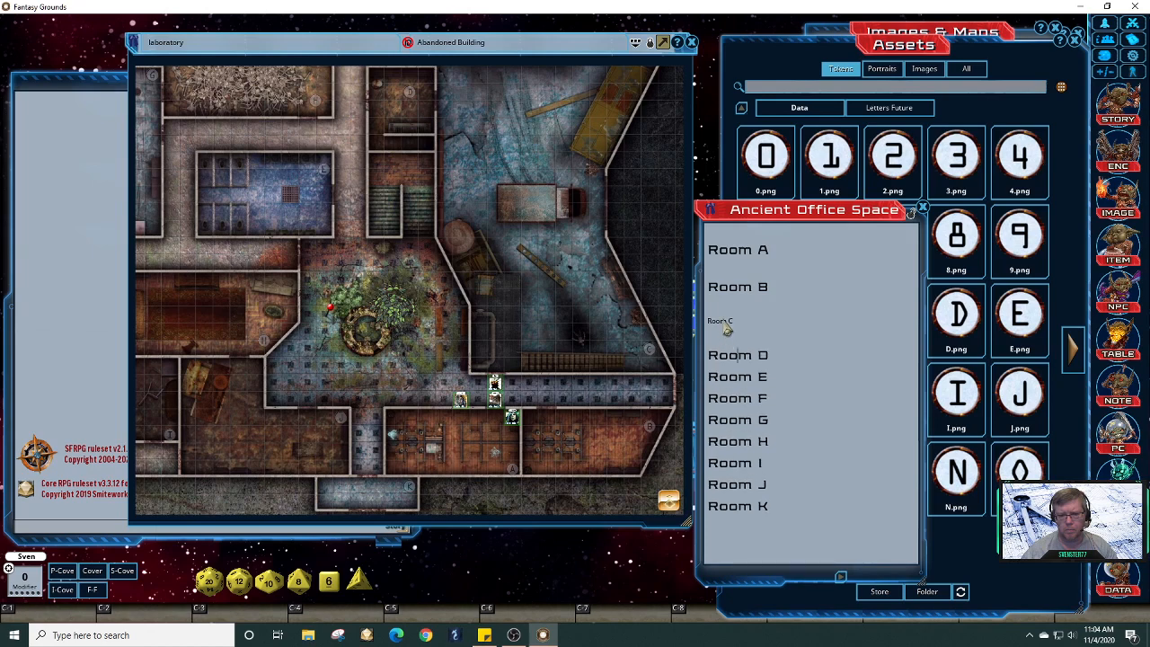
left_click(755, 340)
key("ctrl+2")
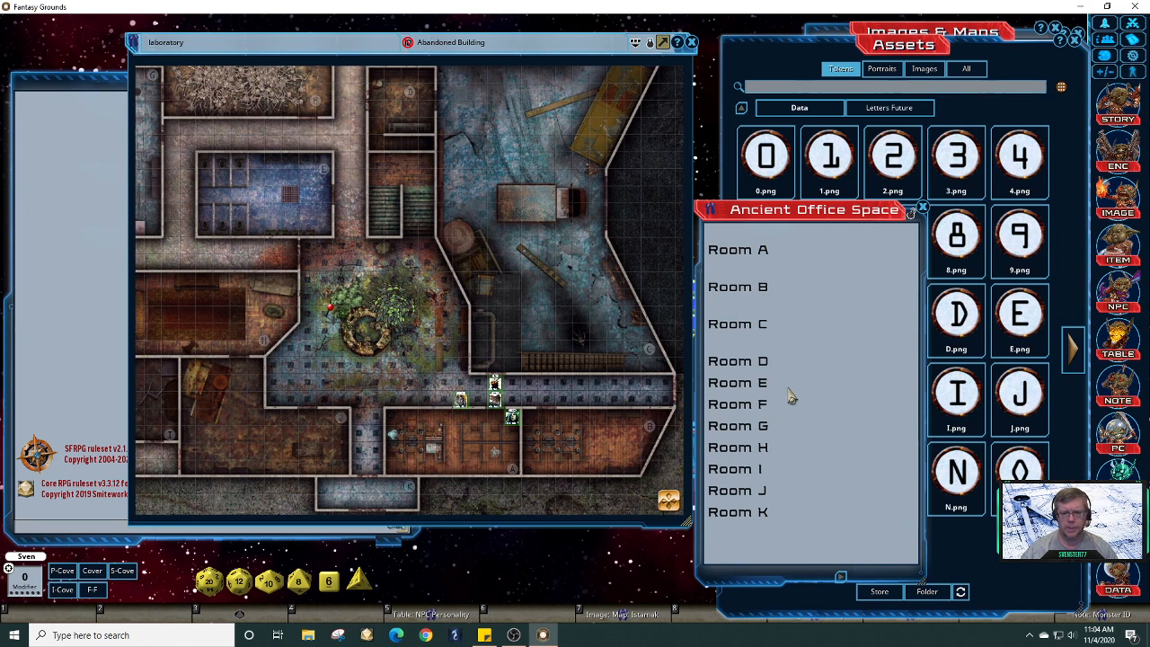
Step: Add the plain text line "Ghostly bathroom encounter" beneath the Room E heading
left_click(788, 390)
key("Return")
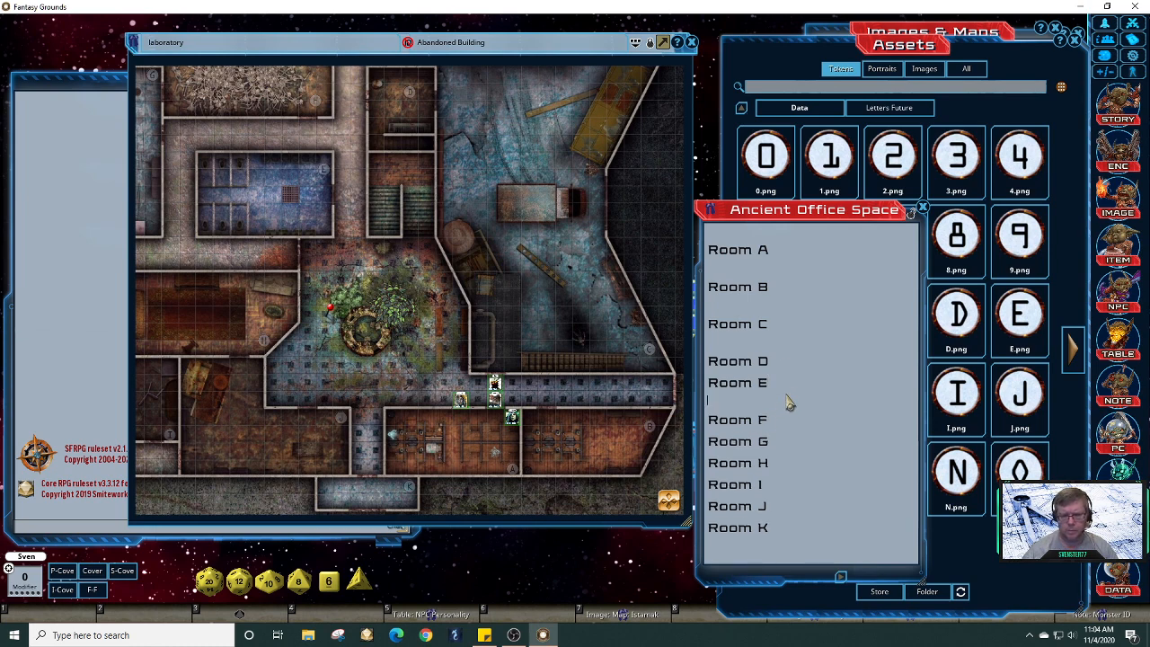
key("shift")
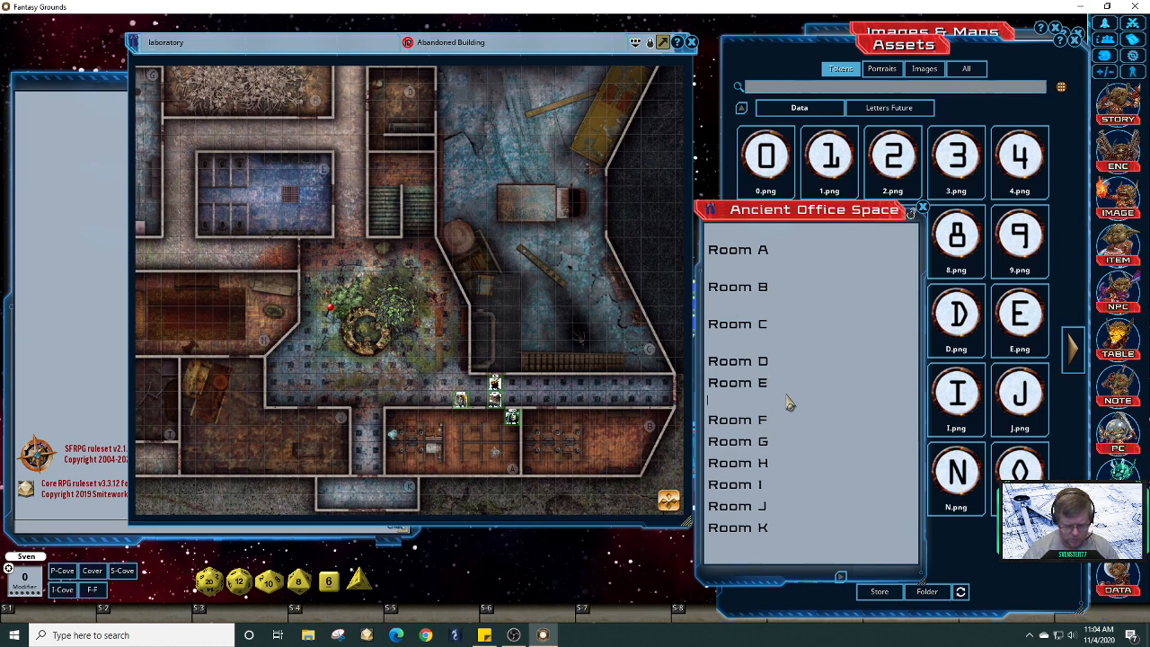
type("Ghostly bathroom end")
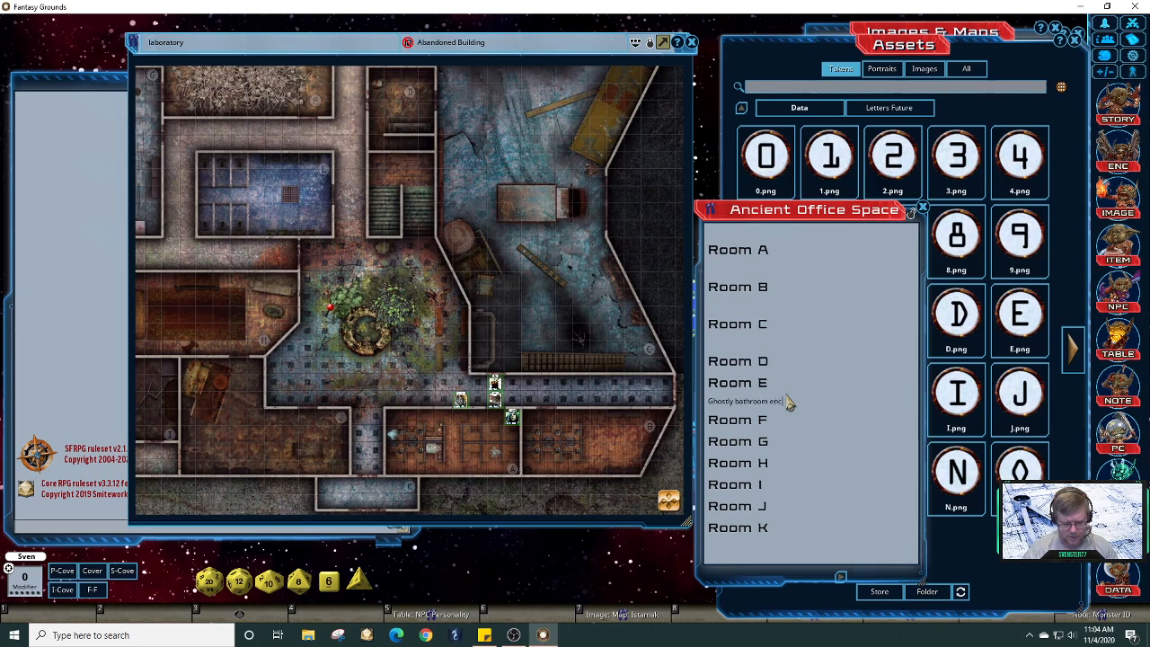
type("ounter")
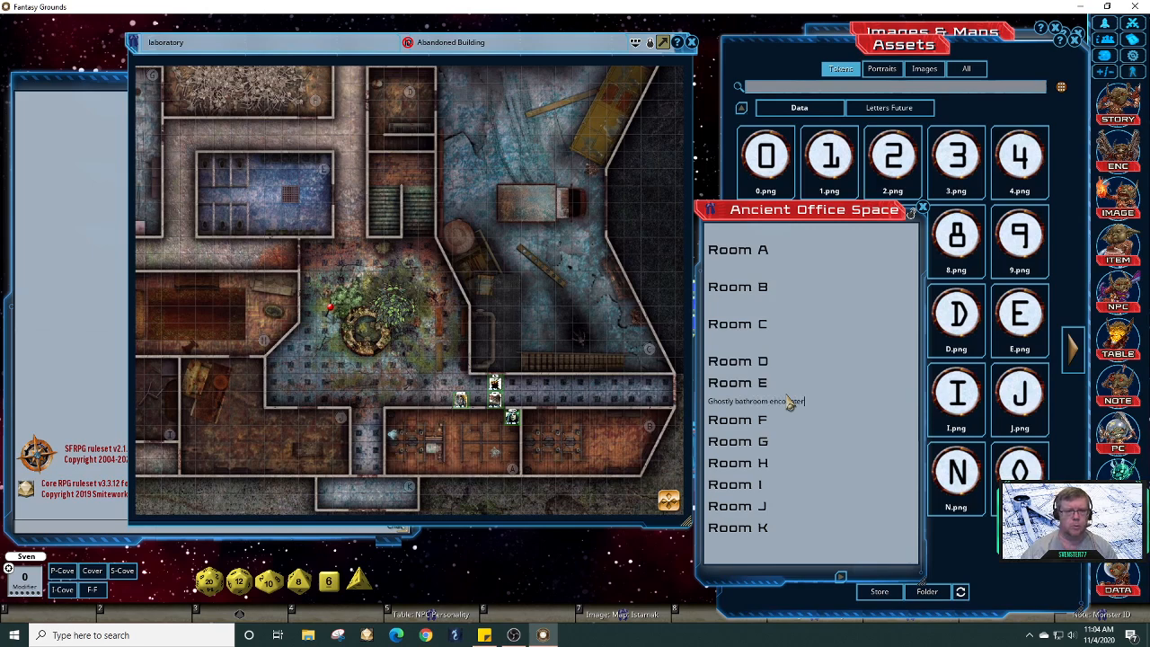
Step: Add the plain text line "Skeletal encounter" beneath the Room F heading
left_click(778, 428)
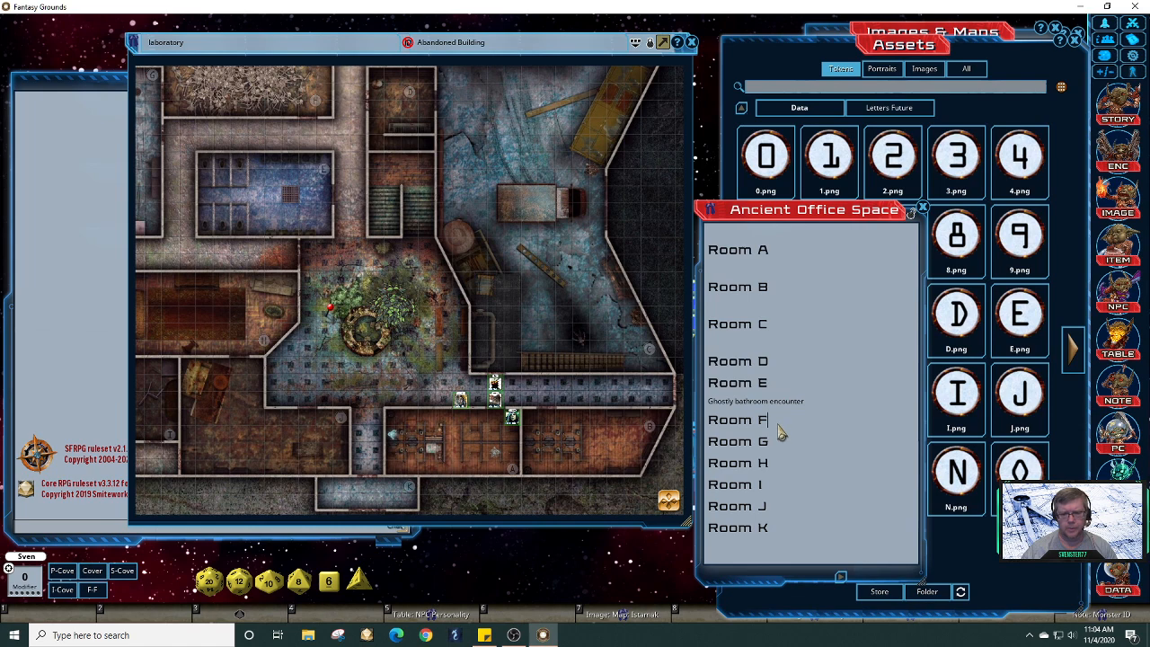
key("Return")
type("Ske")
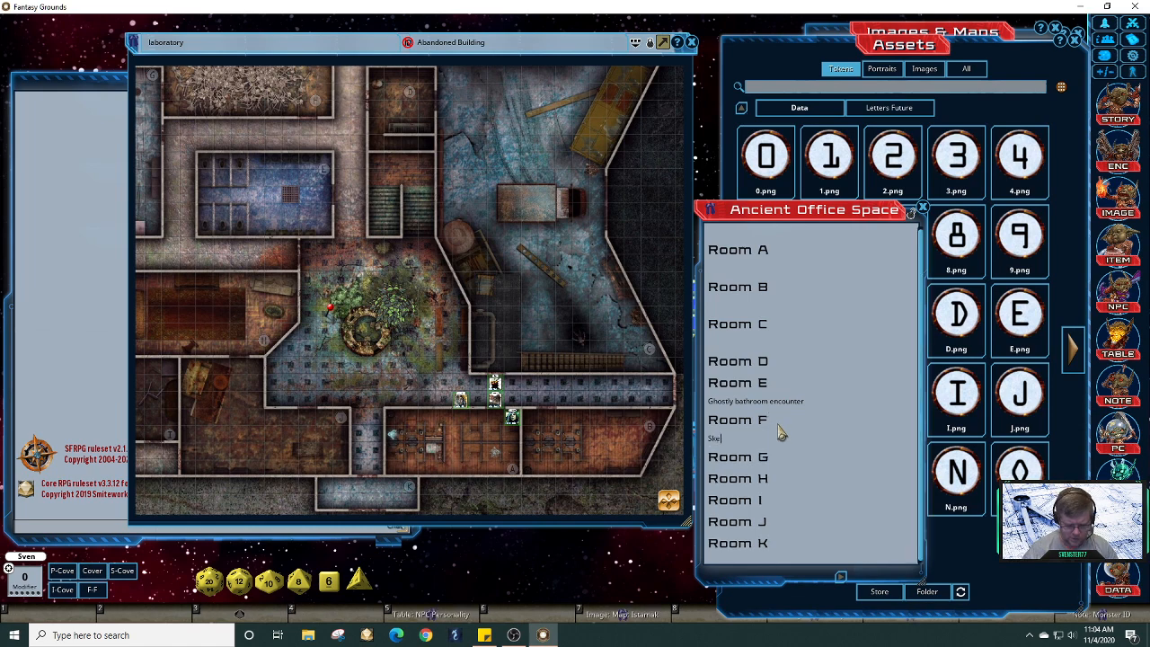
type("letal enco")
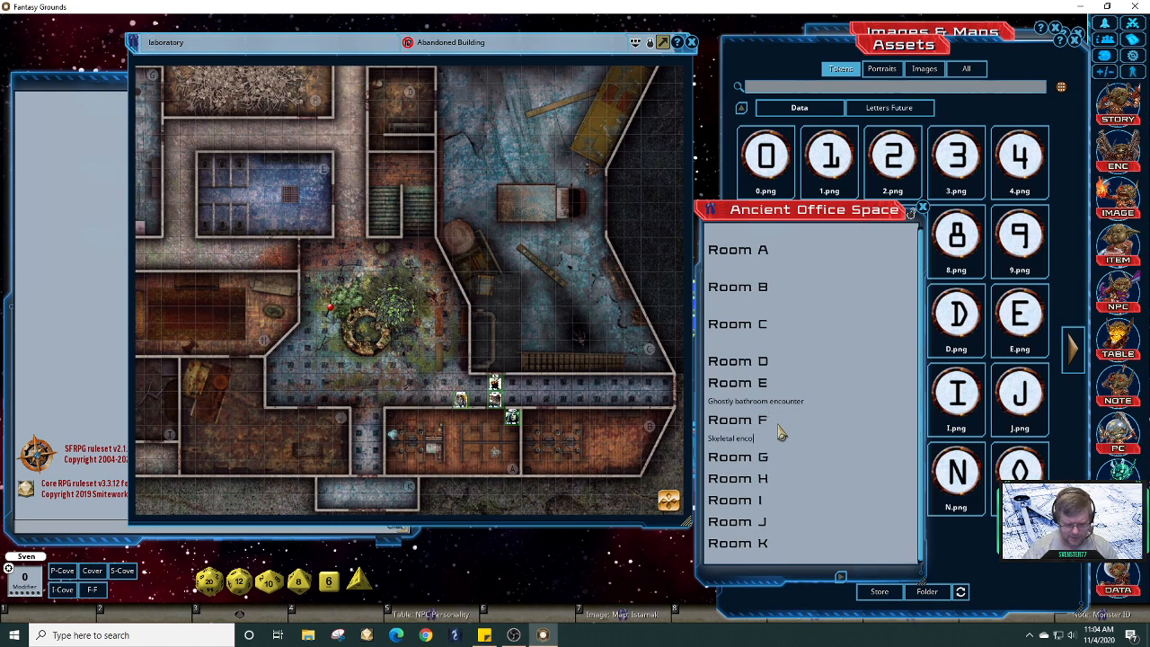
type("unter")
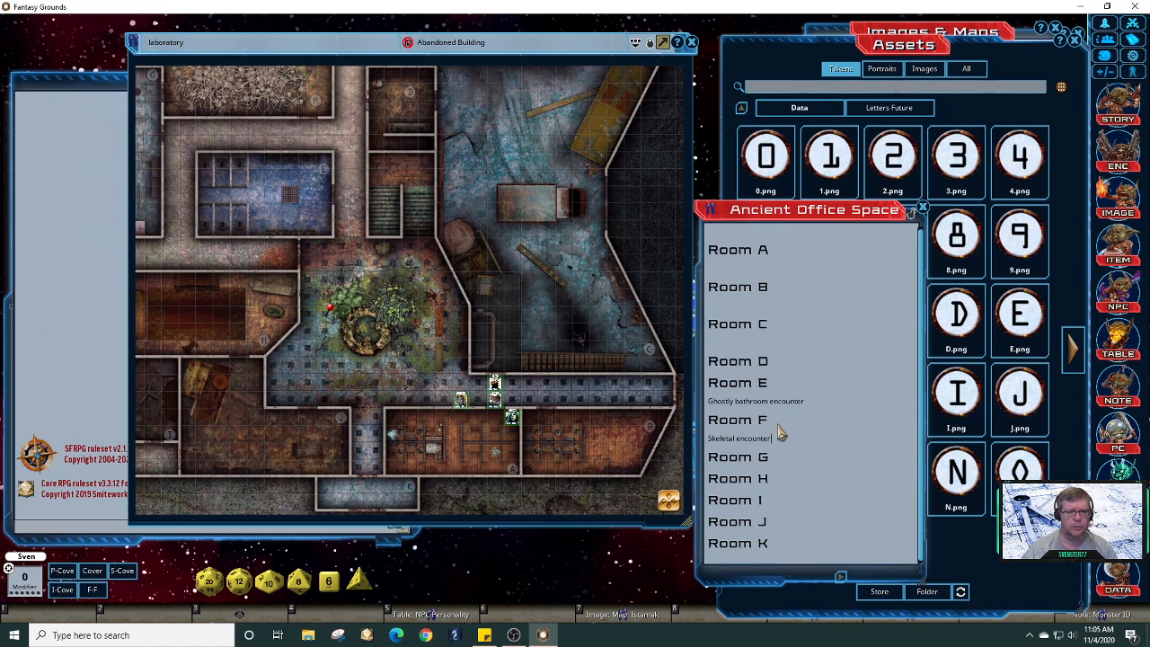
Step: Add the plain text line "Non aggressive ghosties" beneath the Room G heading
left_click(778, 460)
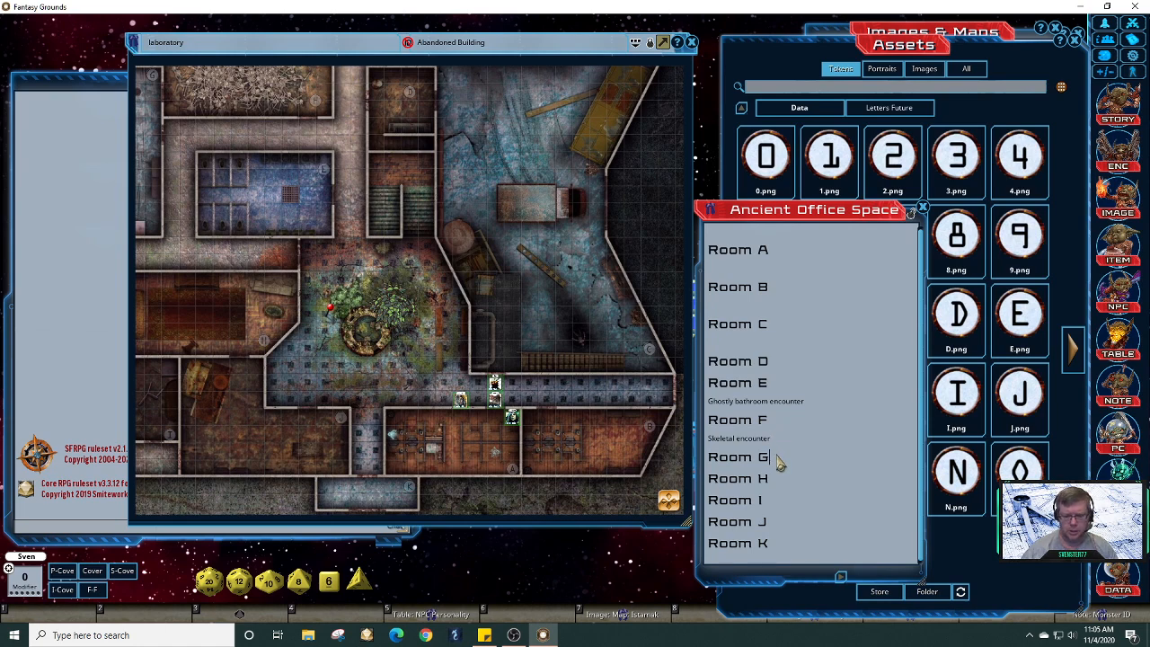
key("Return")
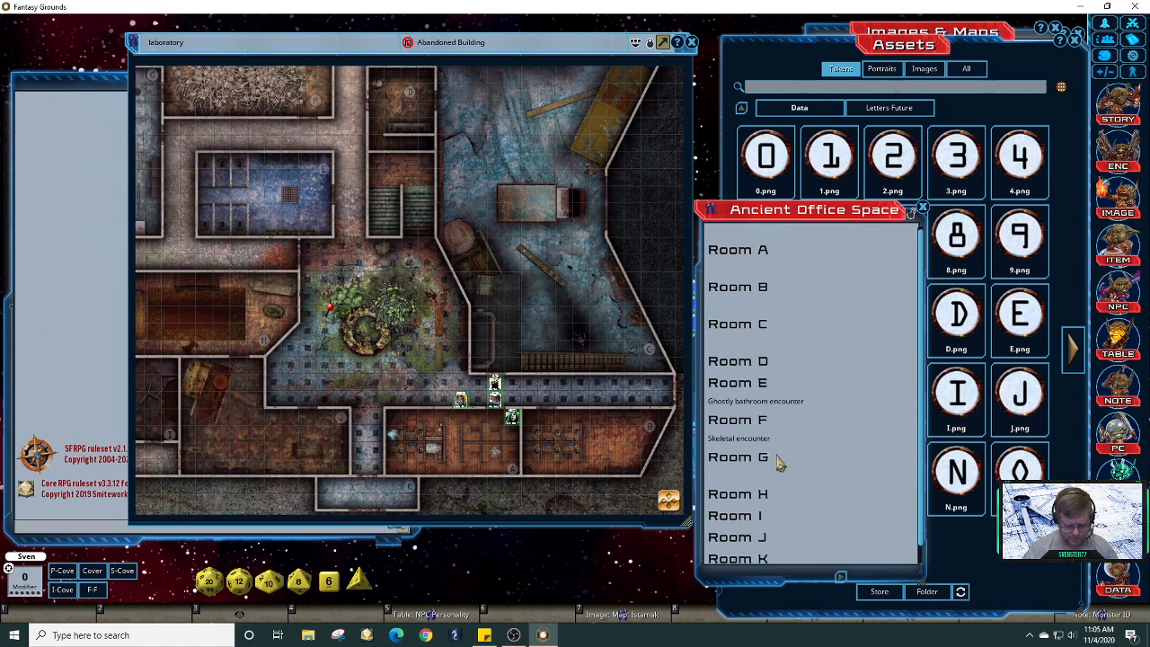
type("Non a")
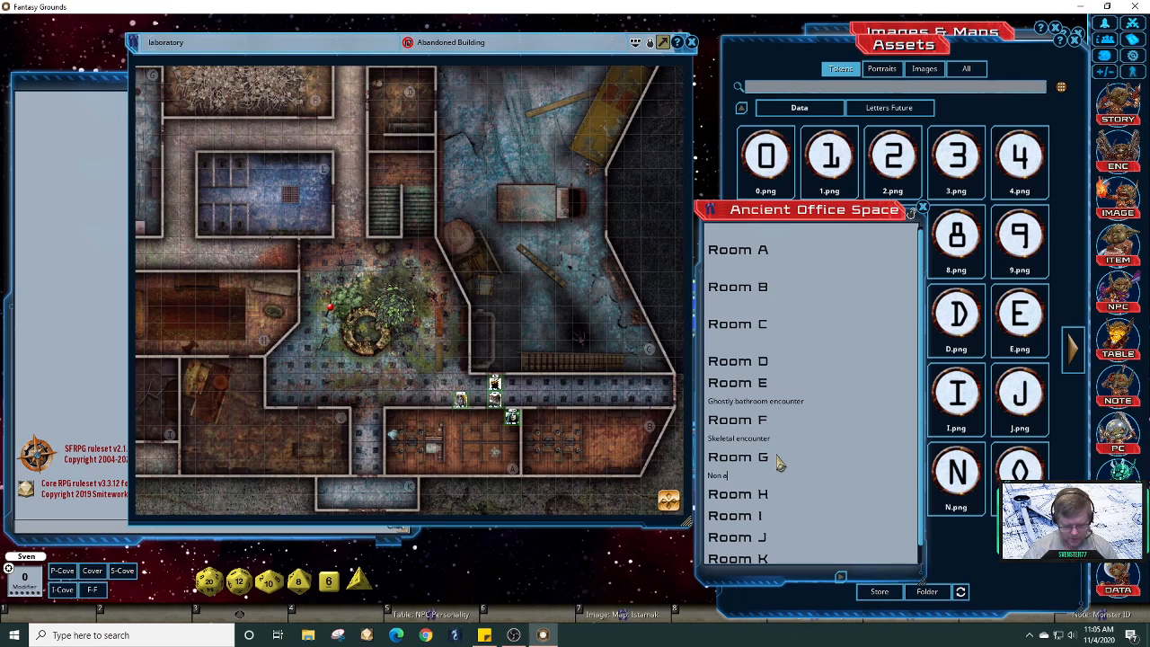
type("ggressive")
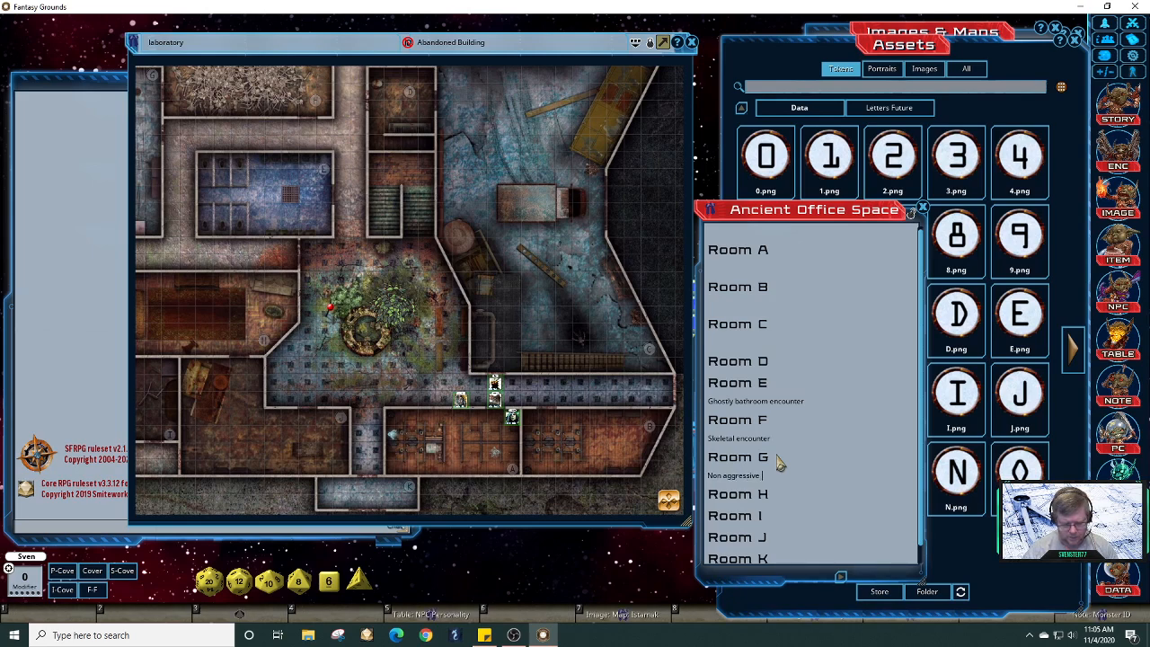
type(" ghosties")
Step: Add the plain text line "Security Room" beneath the Room I heading
left_click(791, 519)
key("Return")
type("Secutiry")
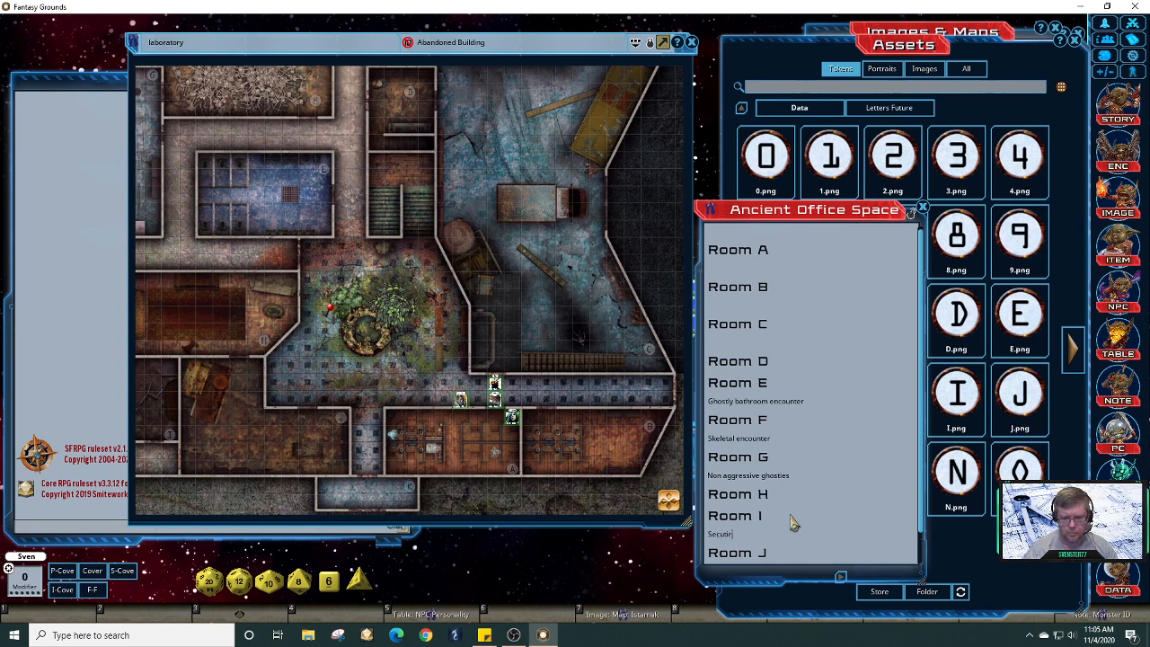
key("BackSpace")
key("BackSpace")
key("BackSpace")
key("BackSpace")
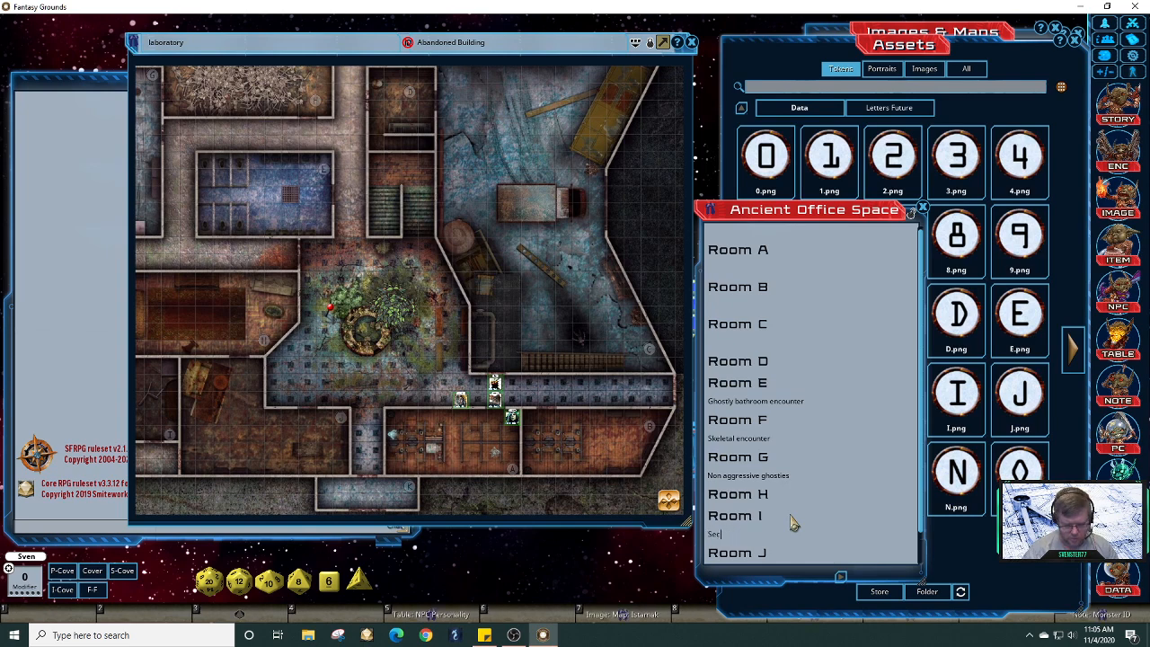
type("urity ")
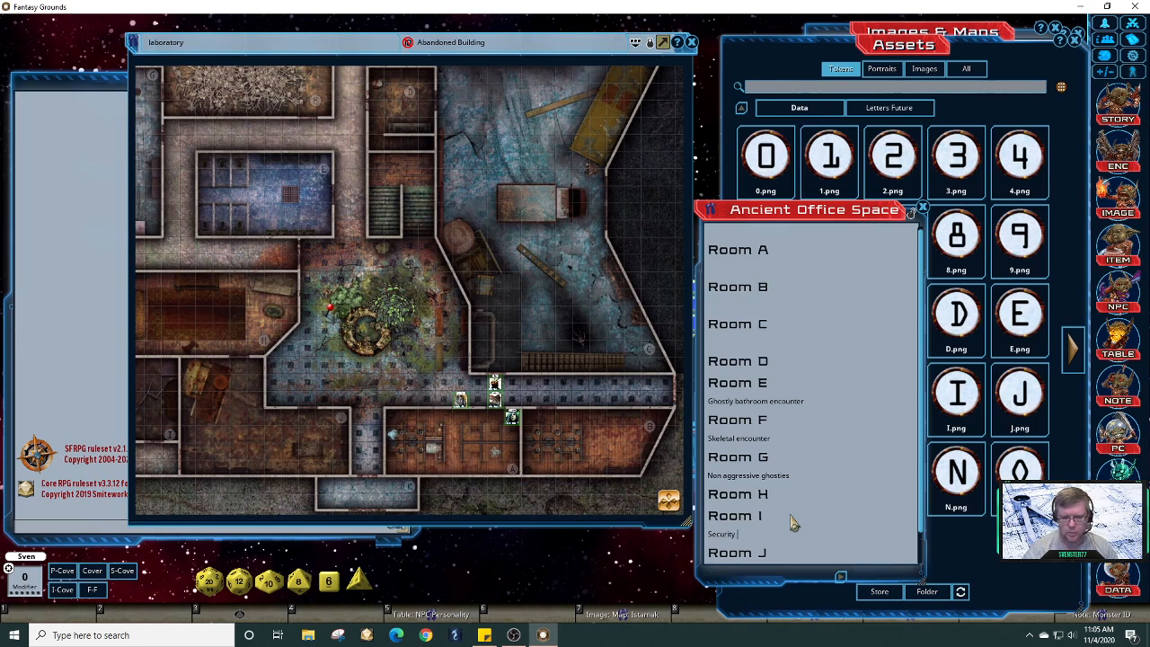
type("Room")
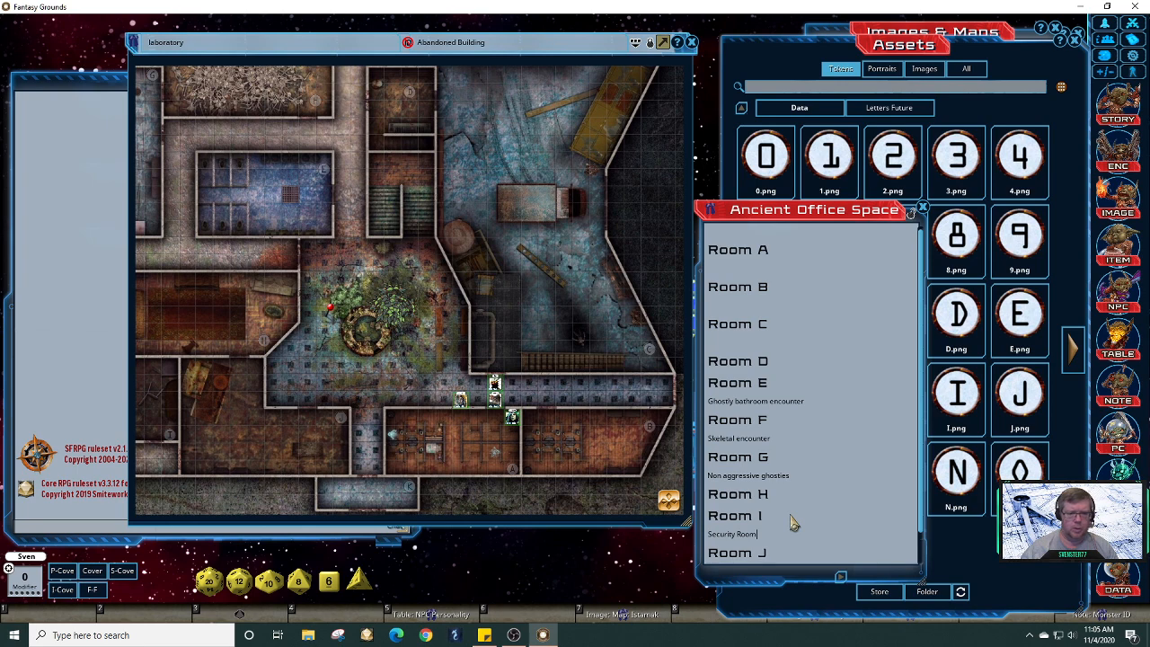
Step: Fill the blank line beneath the Room A heading with "Non aggressive ghosties"
left_click(744, 270)
type("Non a")
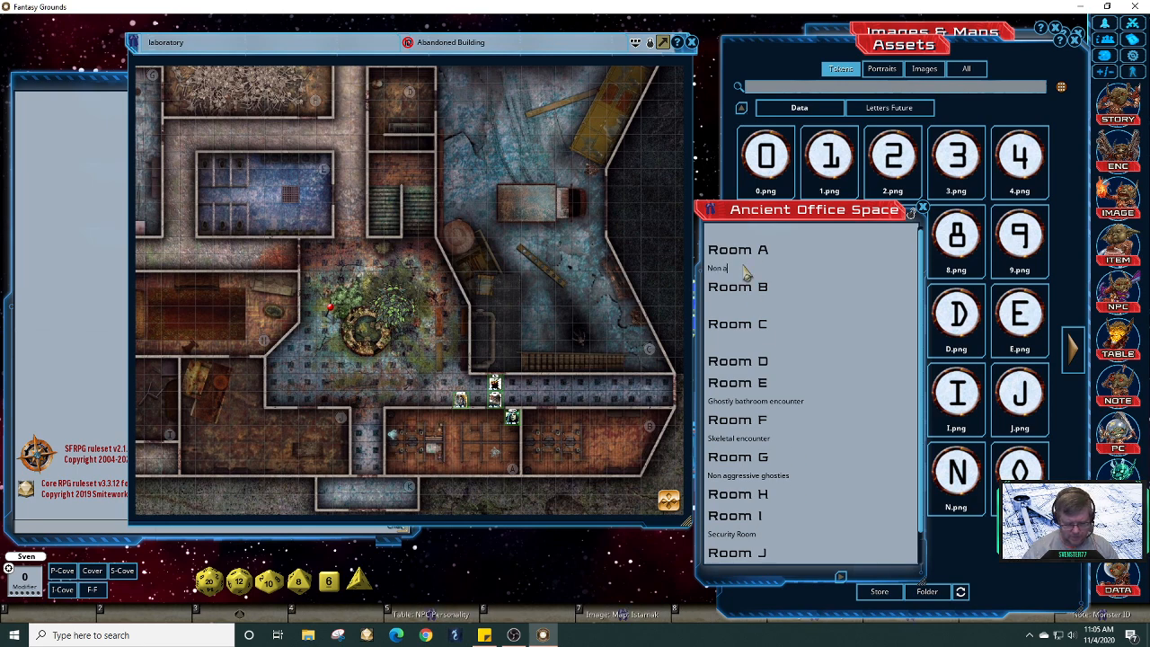
type("ggressiv")
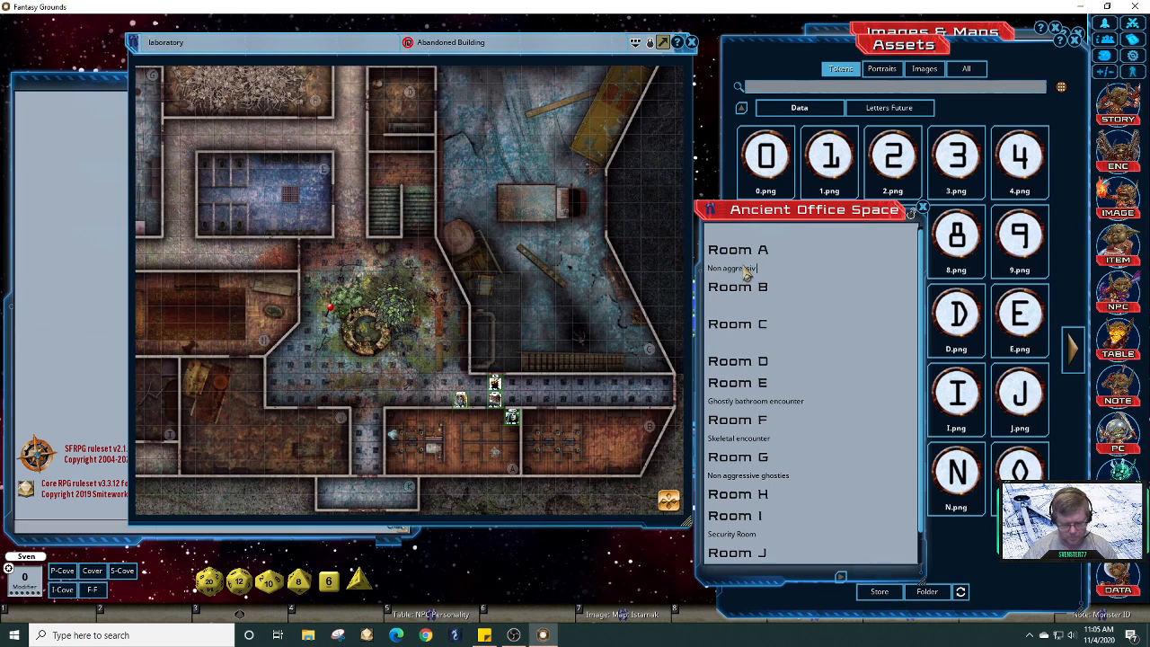
type("e ghosties")
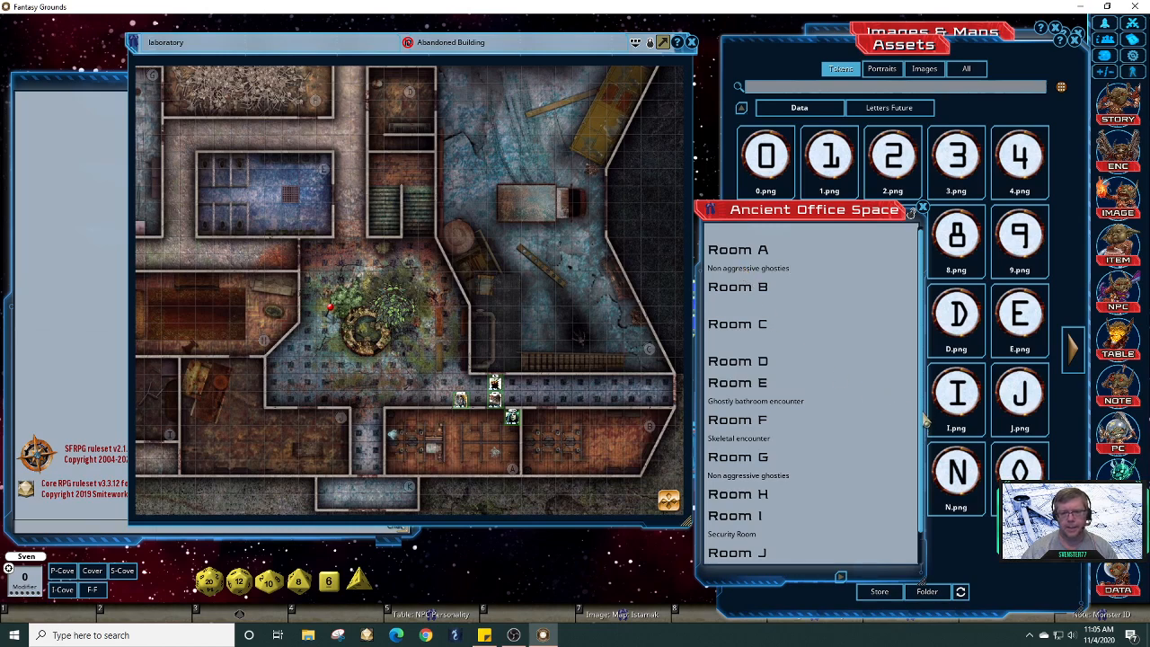
Step: Add the line "Empty foyer - door to the north is mechanically locked." beneath the Room K heading
scroll(929, 476, "down", 1)
left_click(794, 555)
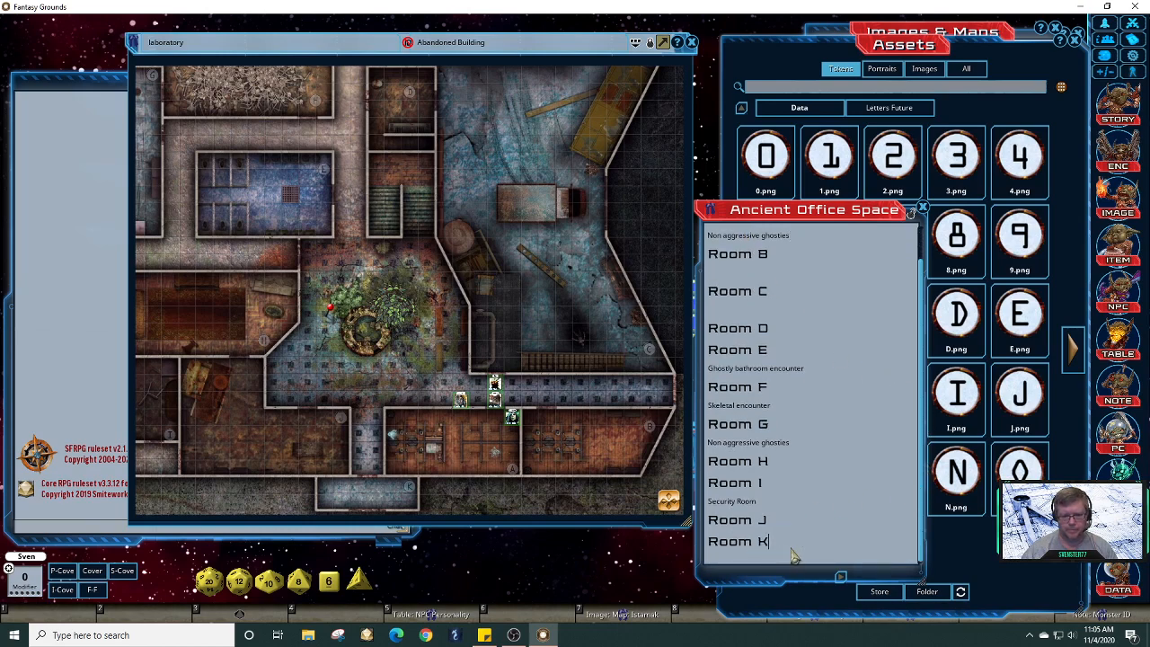
key("Return")
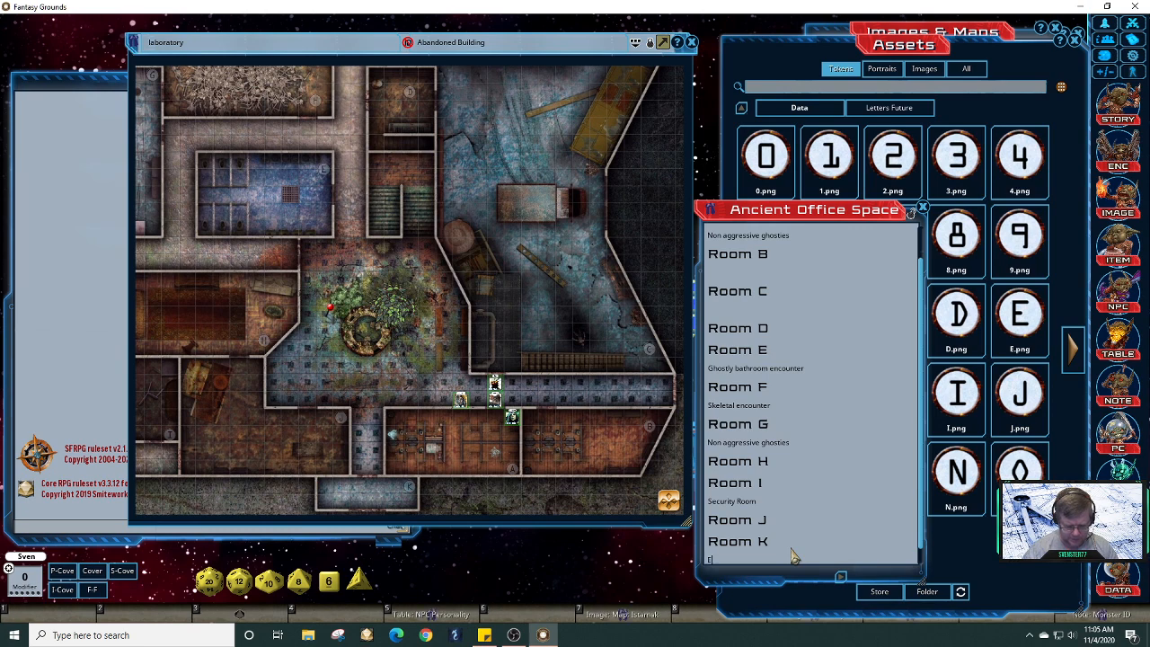
type("Emptey")
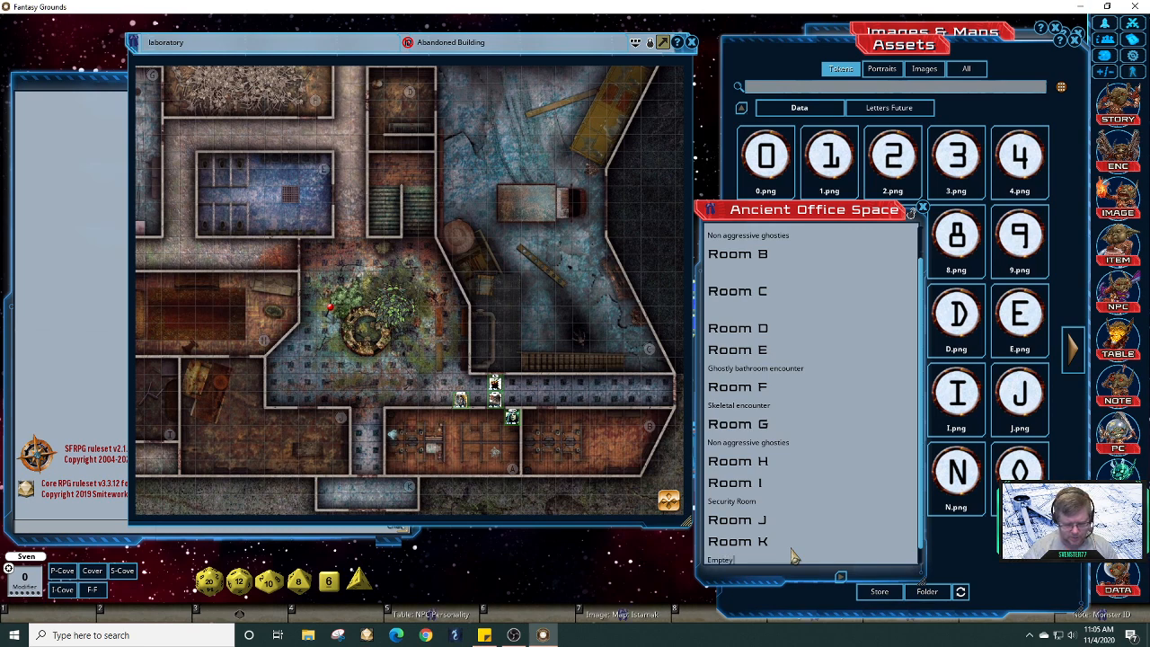
key("BackSpace")
key("BackSpace")
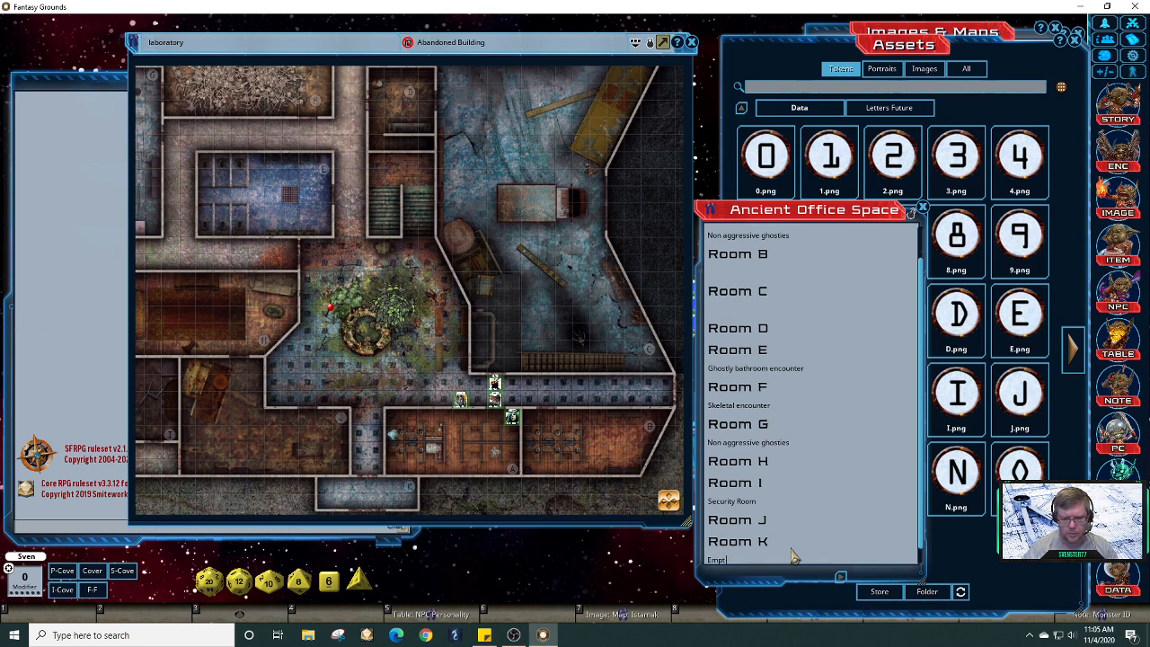
type("y")
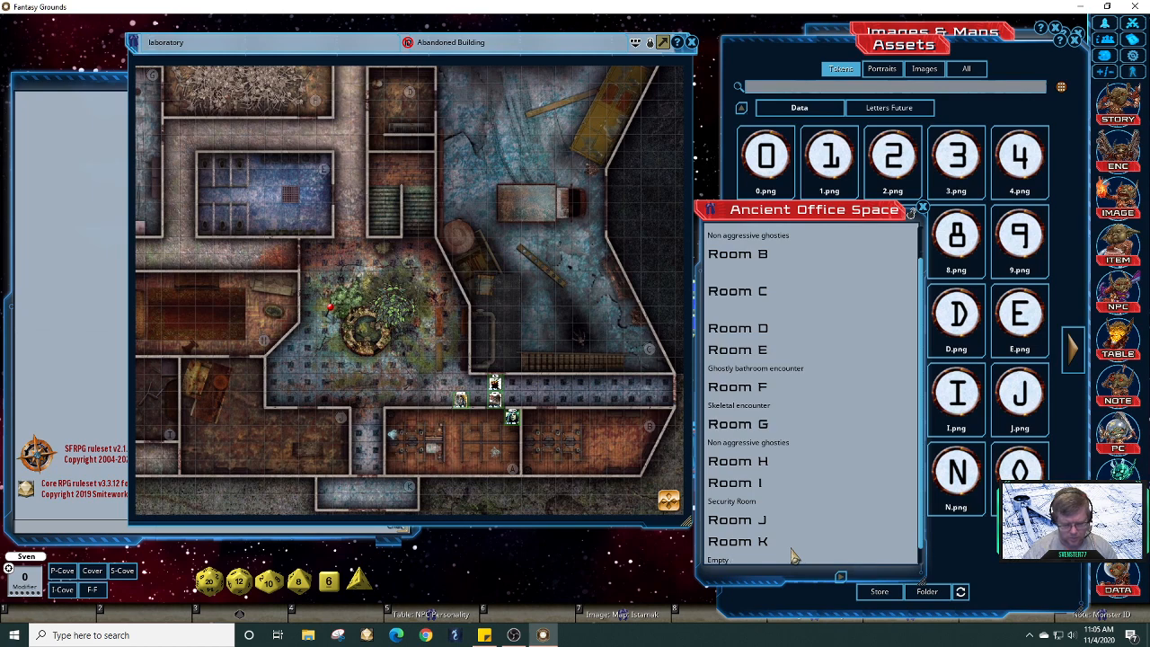
type(" foyer - door to the north is mechanically locked.")
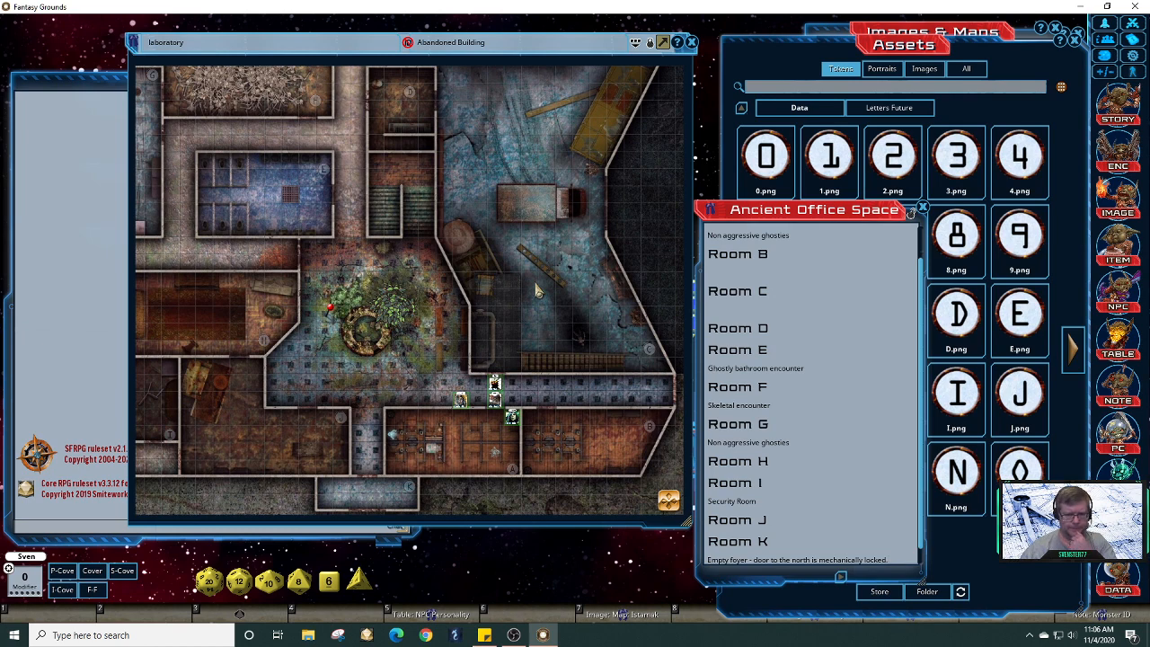
Step: Shift the Ancient Office Space record slightly aside and close the Assets and Images & Maps windows to reach the Encounters list
left_click(756, 303)
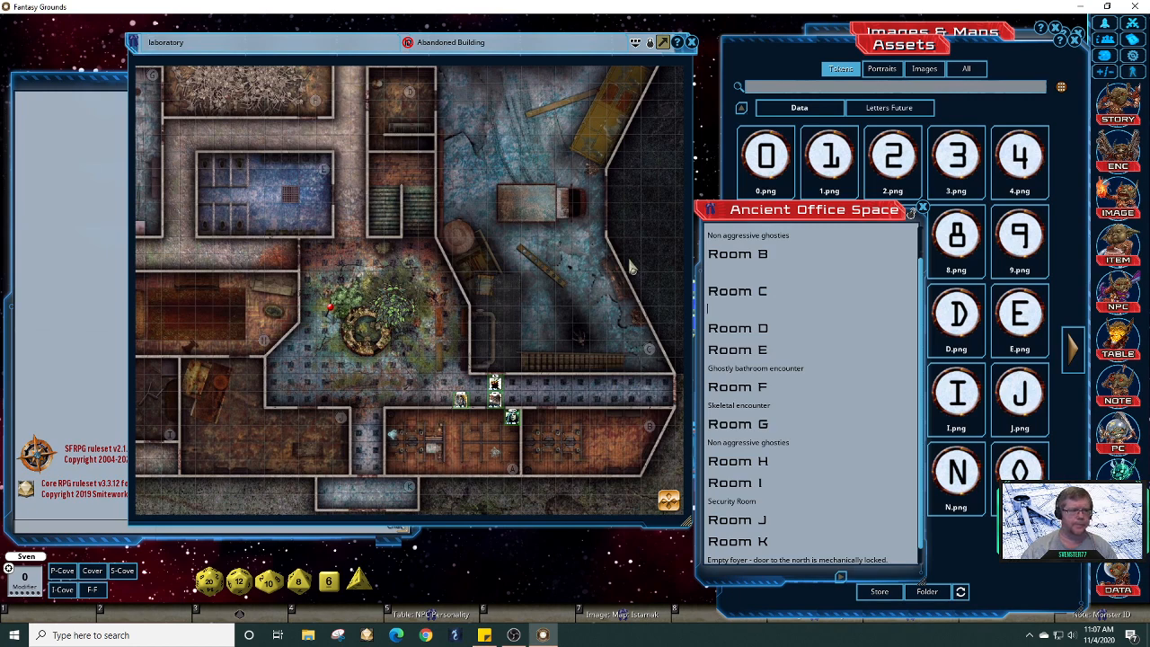
left_click_drag(674, 503, 674, 487)
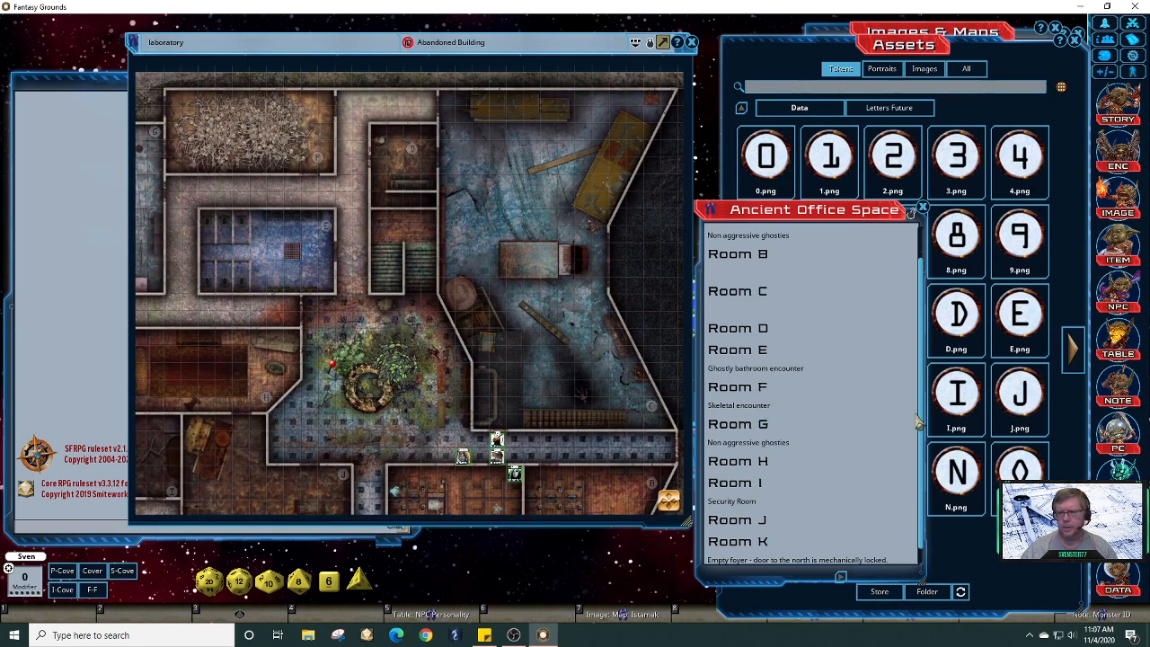
left_click_drag(727, 214, 759, 223)
left_click(1078, 41)
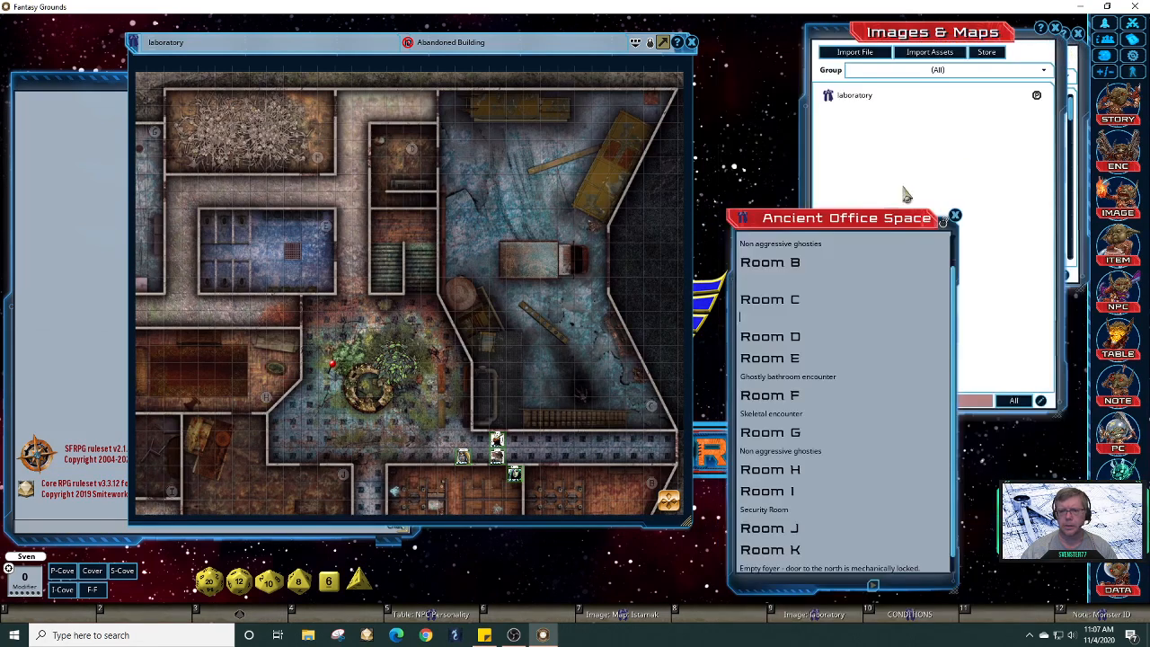
scroll(854, 244, "up", 2)
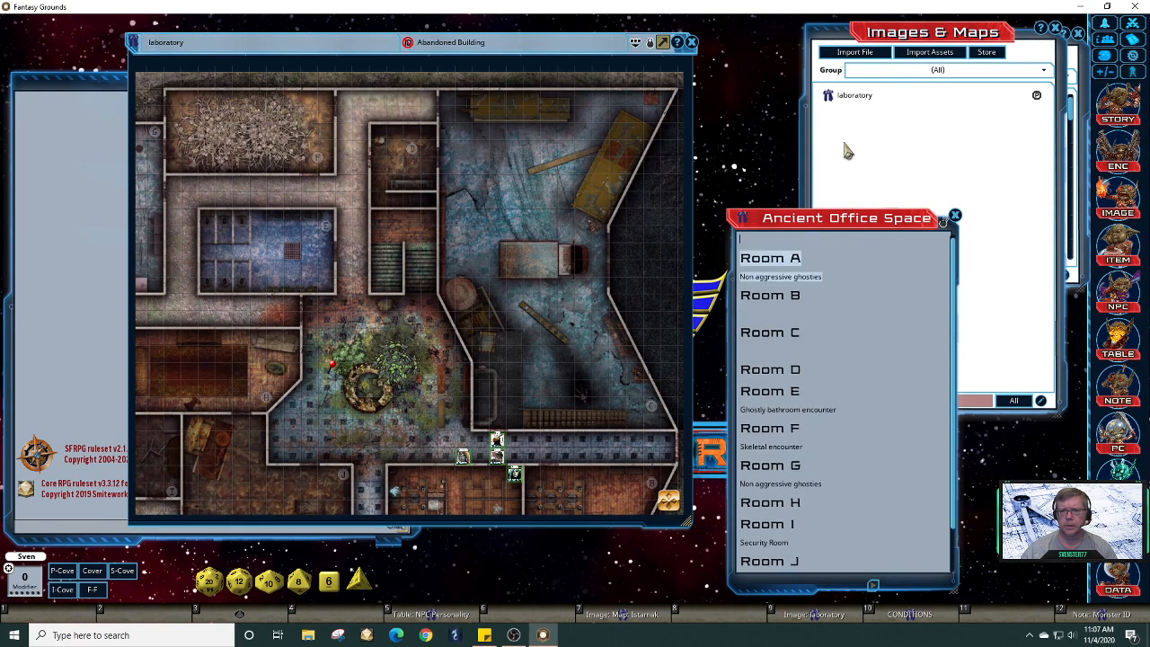
left_click(1056, 29)
left_click(1057, 29)
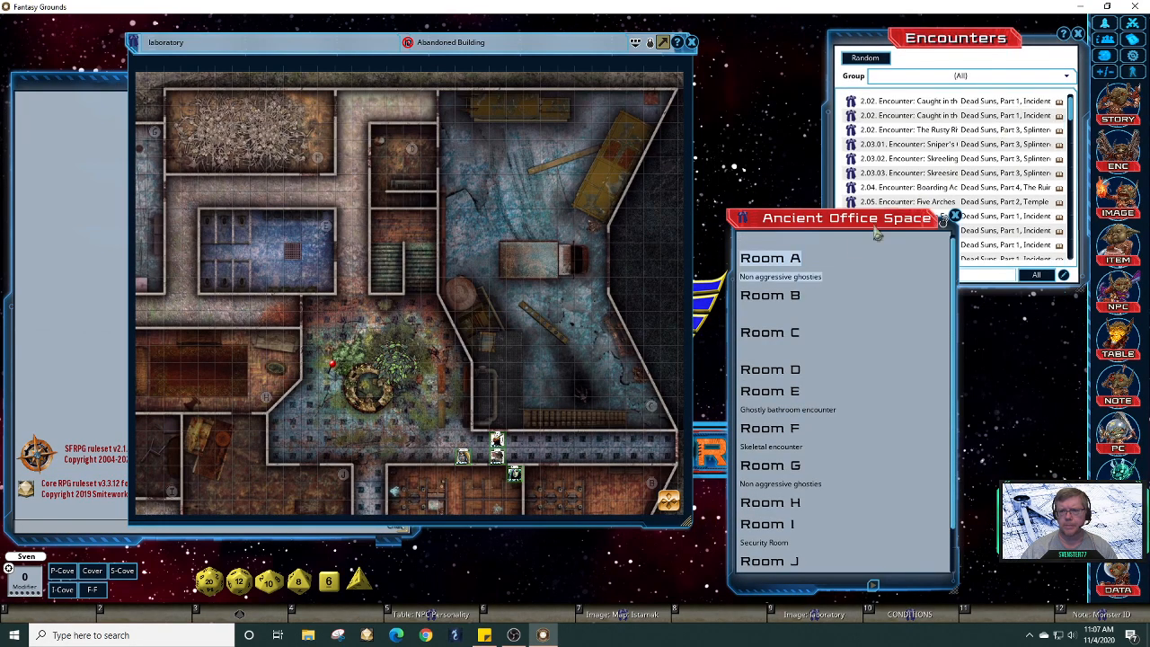
Step: Prefix the Ancient Office Space record's title with "3.12.06" and move the record aside
left_click(827, 231)
key("Home")
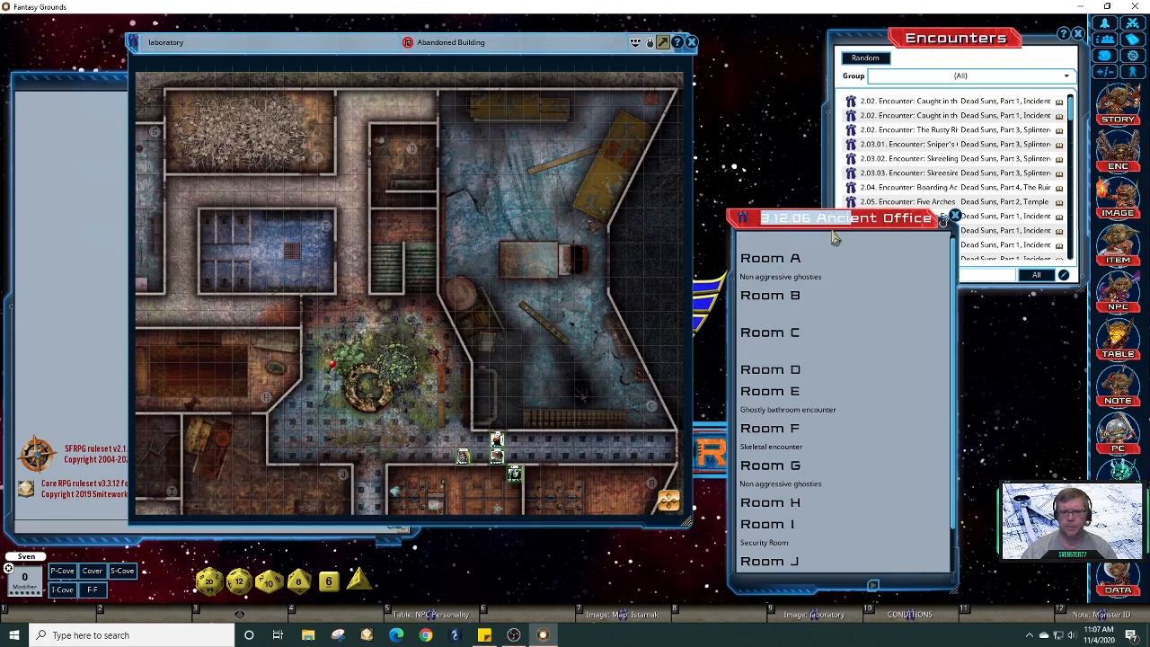
type("3.12.06")
left_click(827, 258)
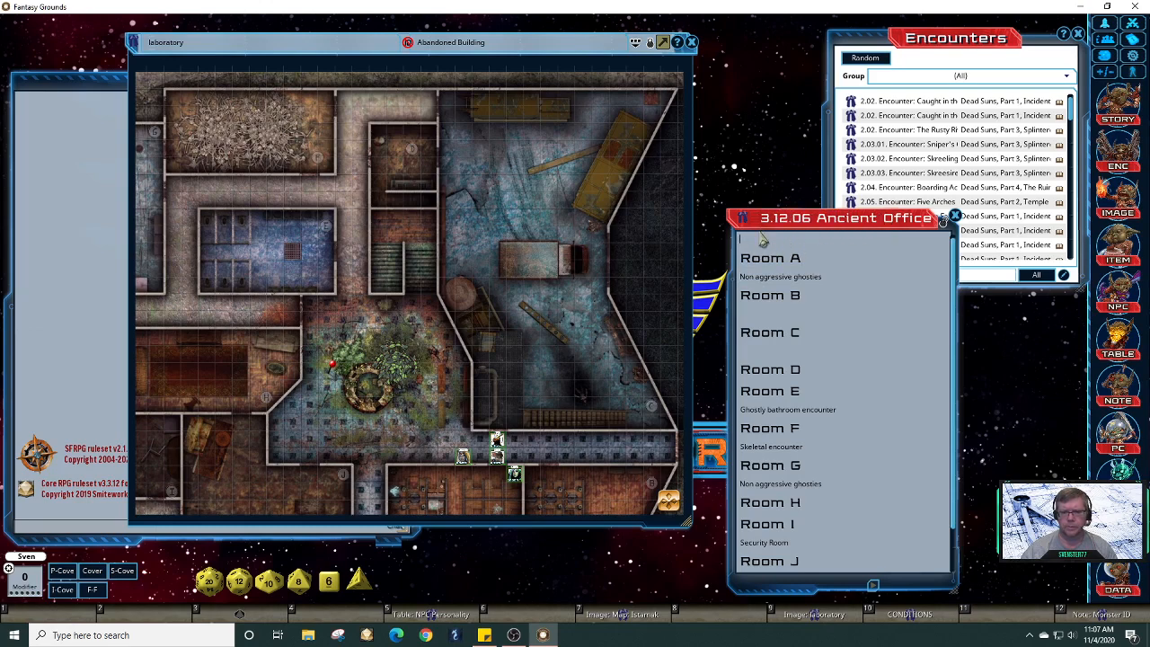
left_click_drag(744, 226, 852, 214)
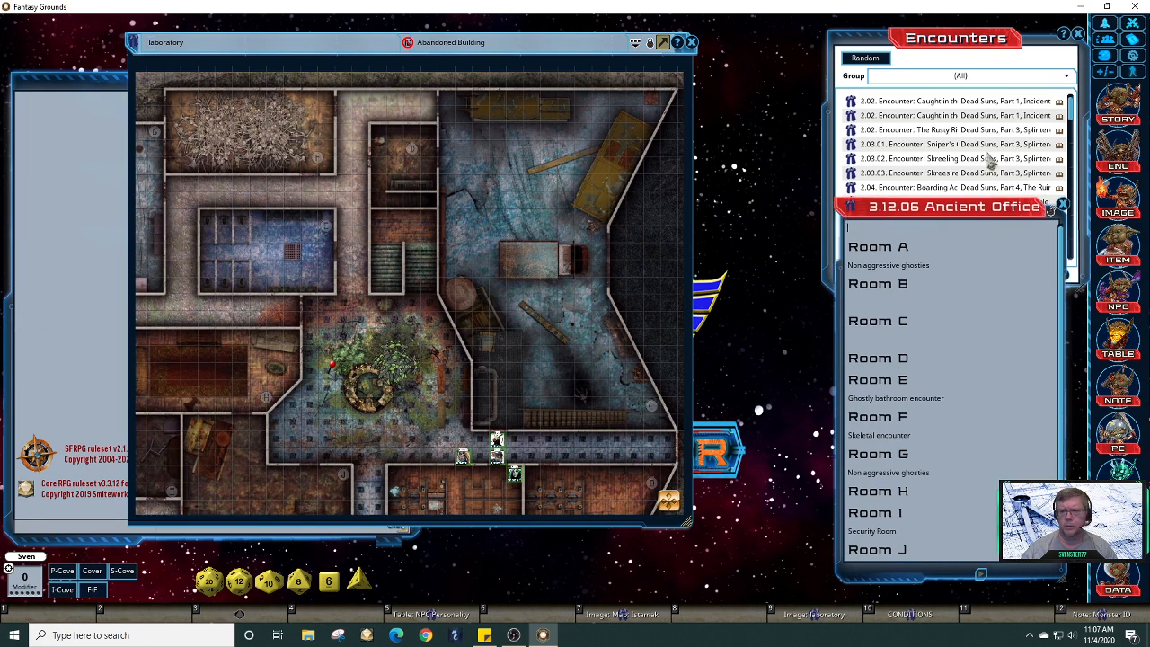
Step: Open the NPC list and search it for "repl", "rep" and "refo"
left_click(1118, 292)
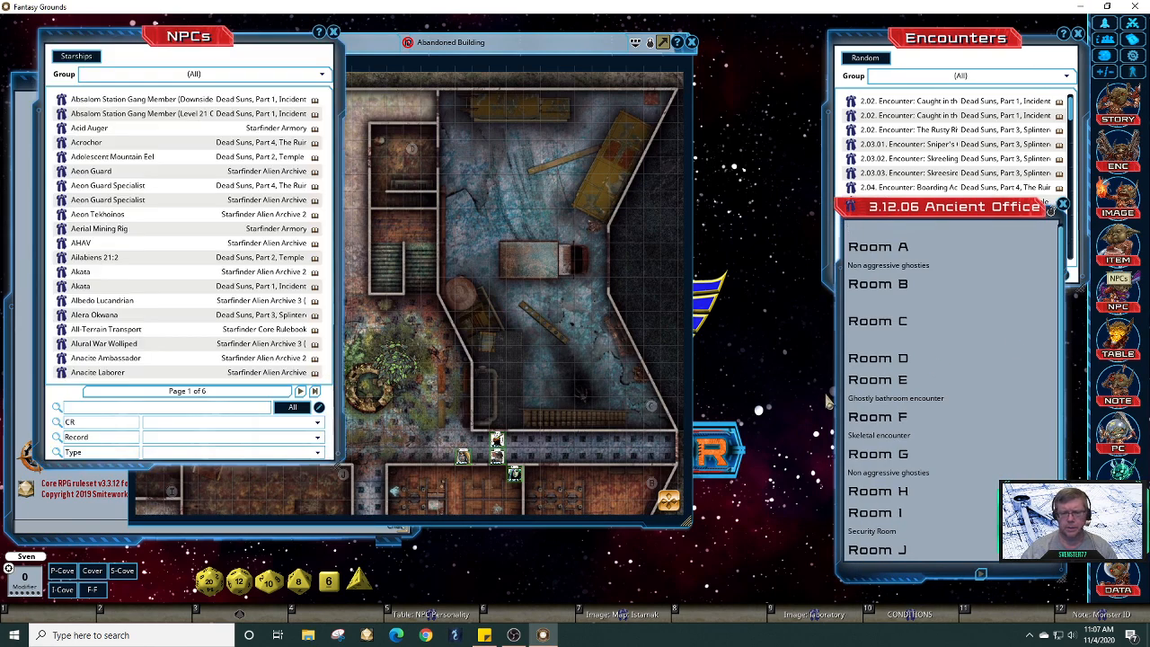
left_click(182, 409)
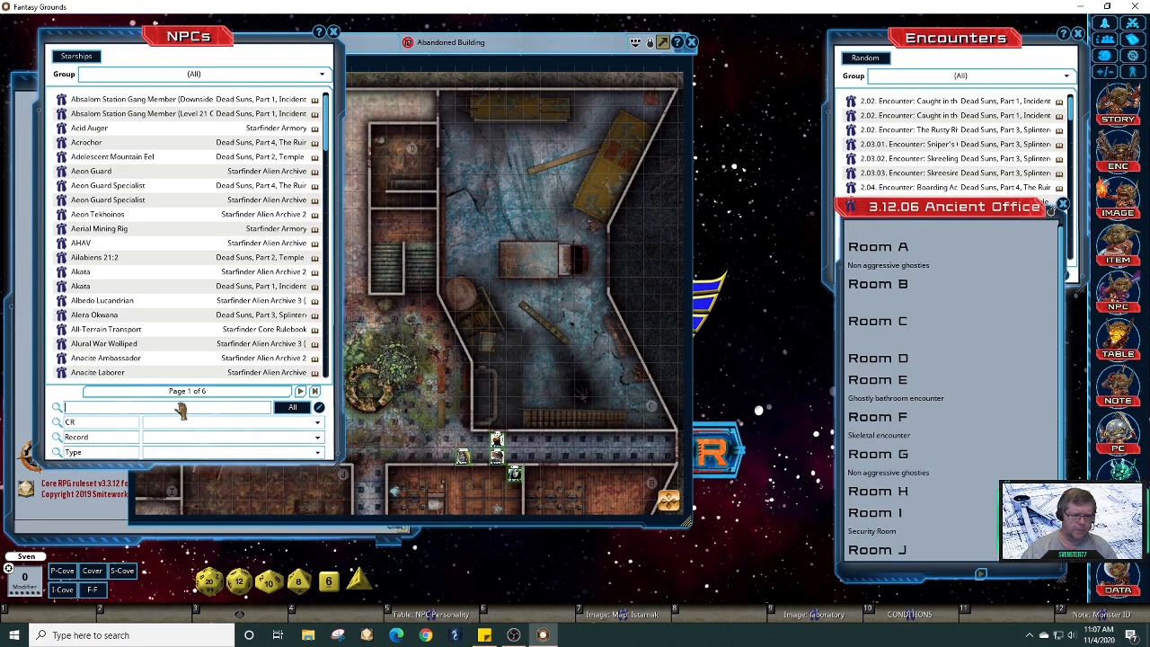
type("repl")
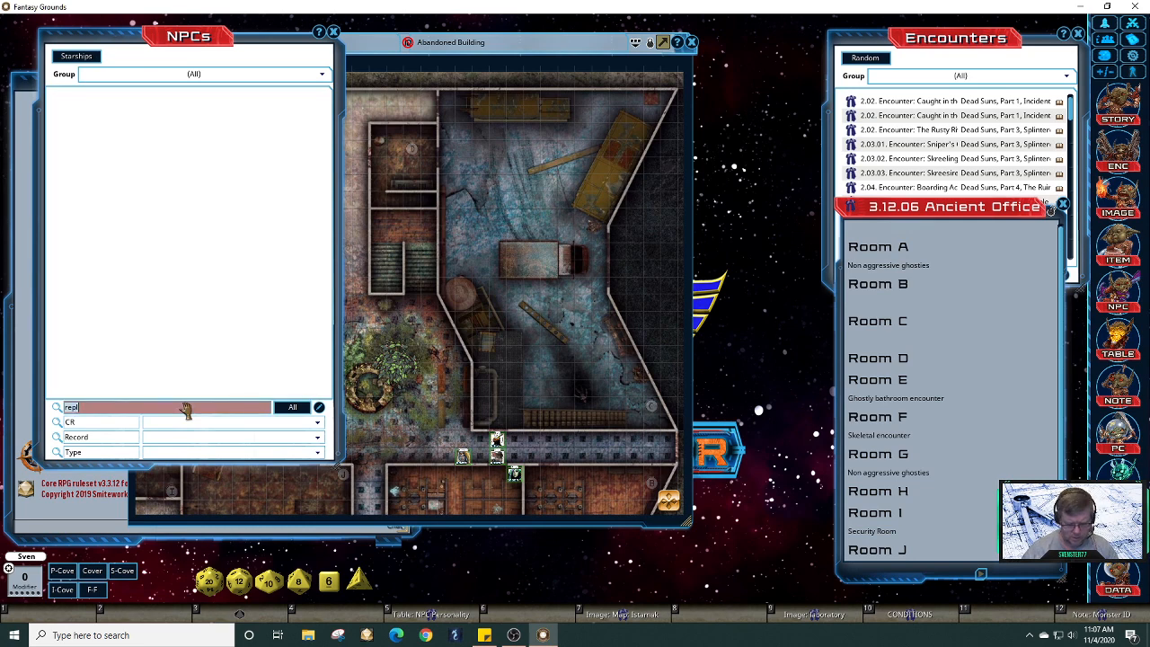
key("BackSpace")
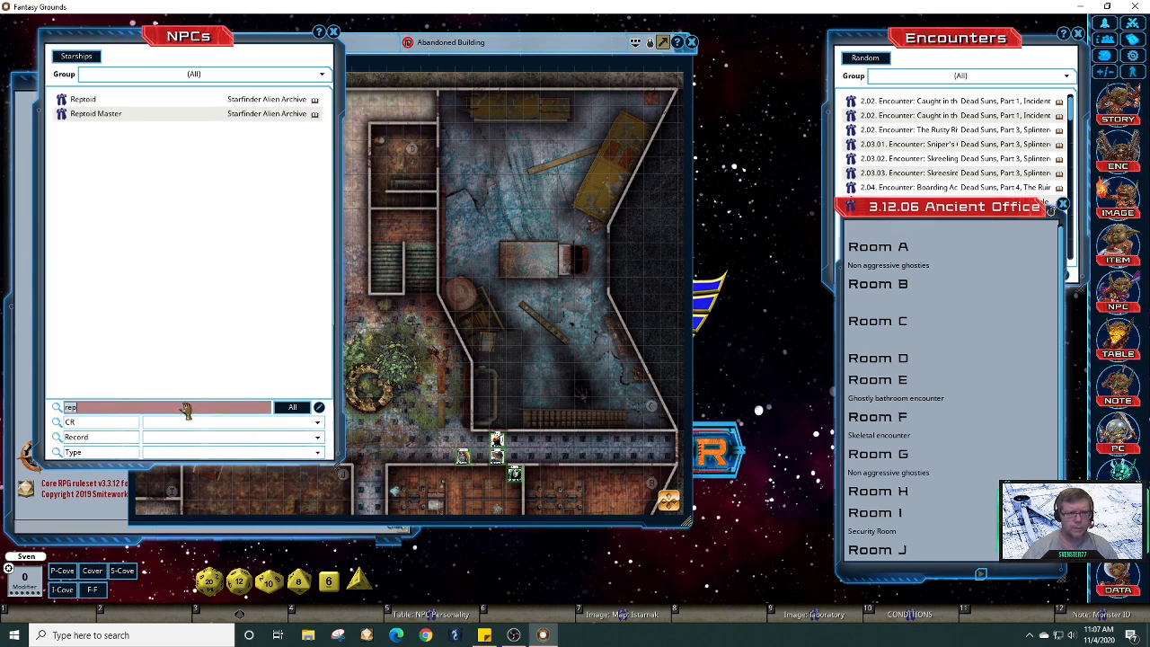
key("BackSpace")
type("fo")
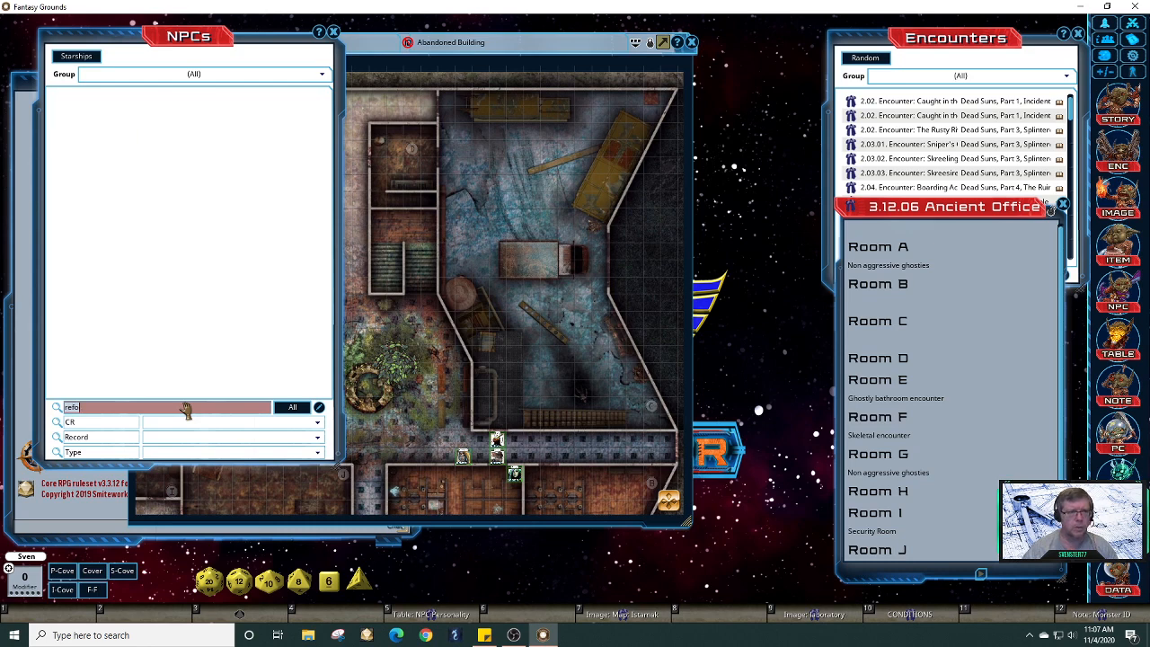
Step: Filter the NPC list to the group "Dead Suns, Part 4, The Ruined Clouds", clear the search text and open the Rebuilt record
left_click(322, 75)
scroll(169, 119, "down", 2)
left_click(169, 119)
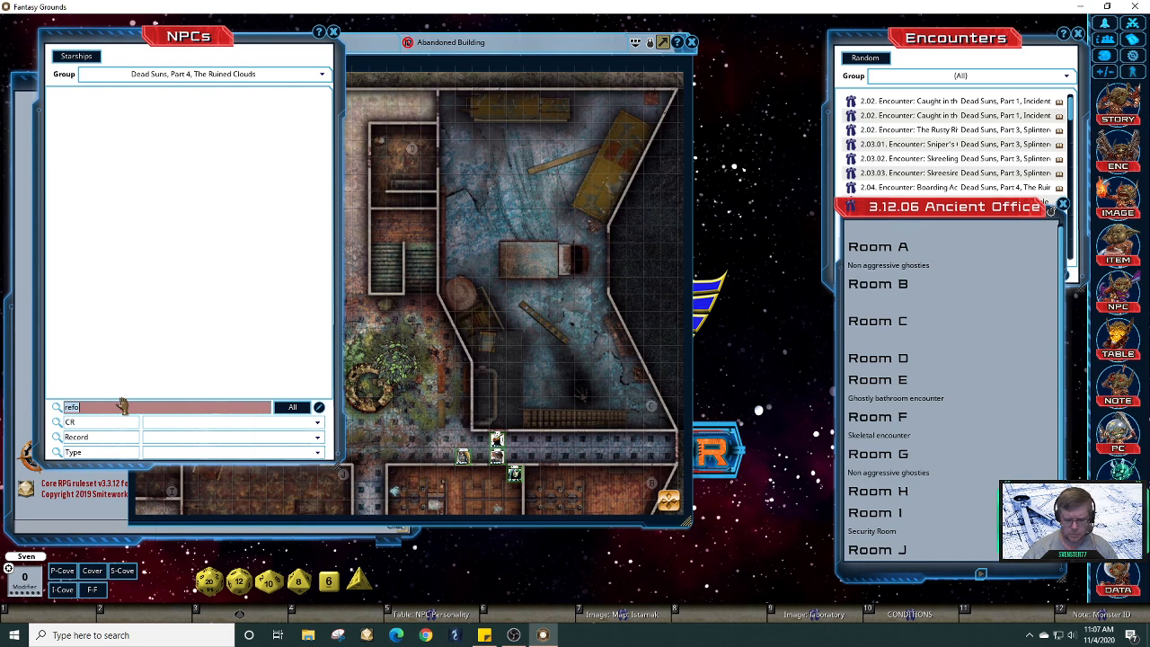
key("BackSpace")
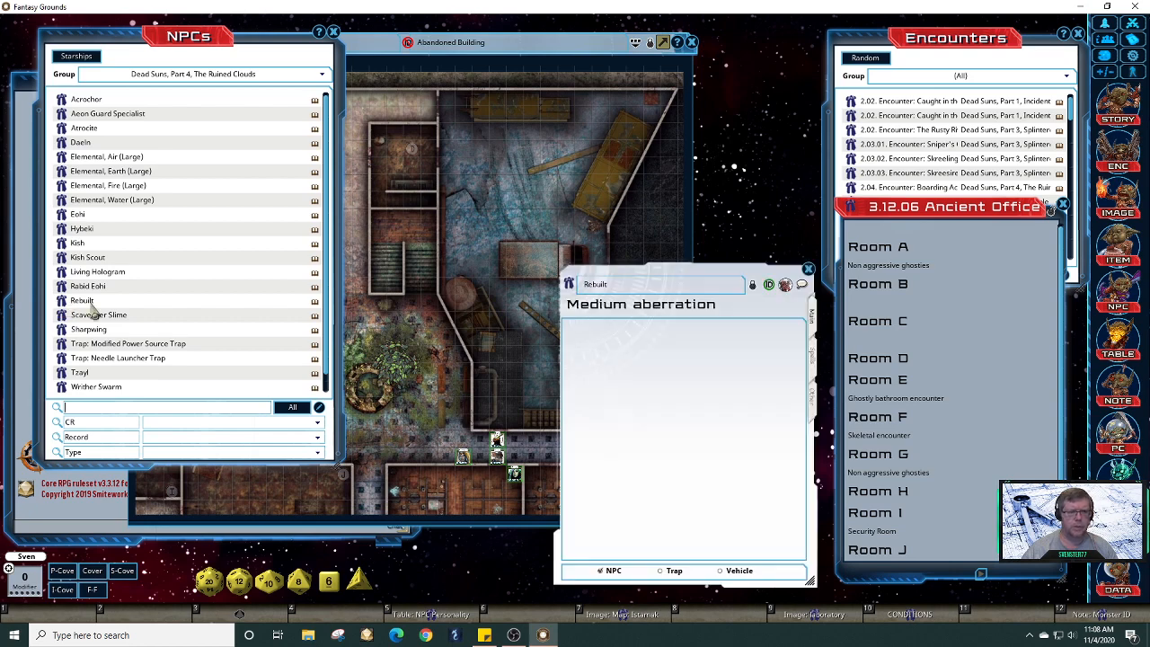
left_click(62, 302)
Step: Review the Rebuilt's description, picture and main statistics, placing its image and record side by side
left_click(814, 401)
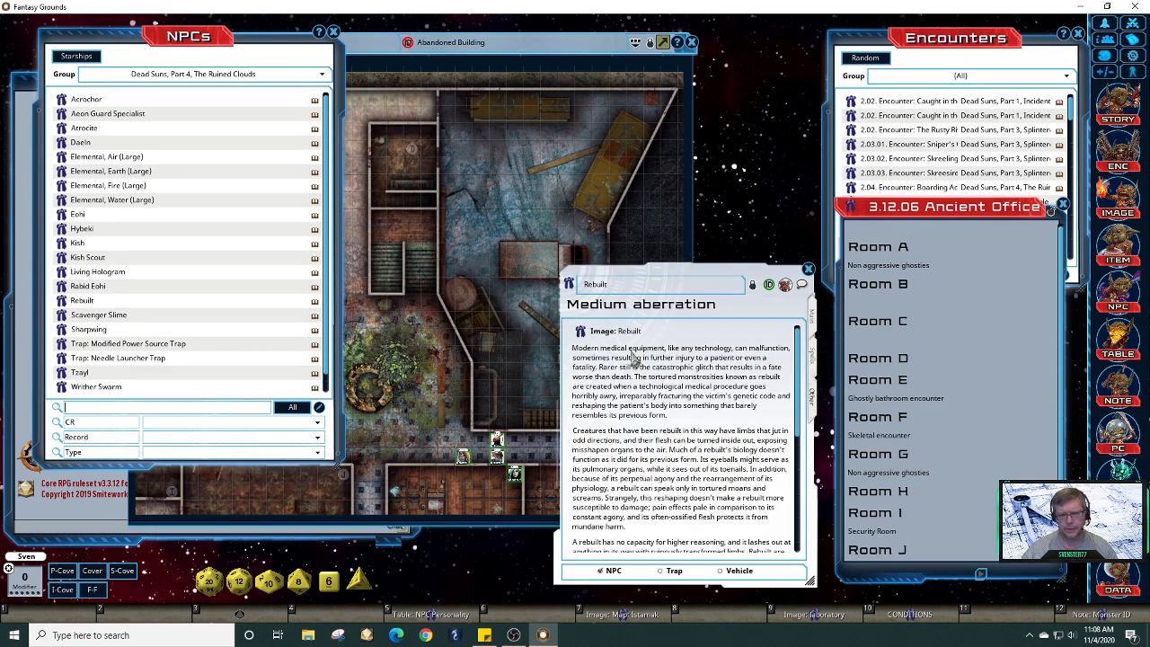
left_click(580, 330)
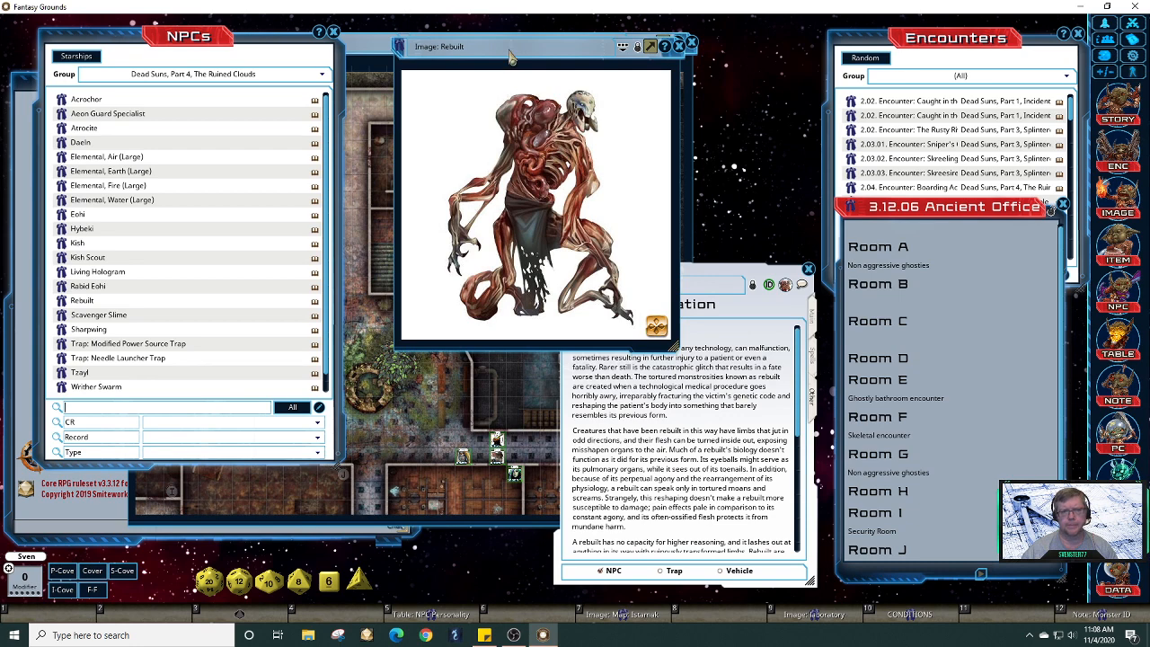
left_click_drag(513, 47, 834, 43)
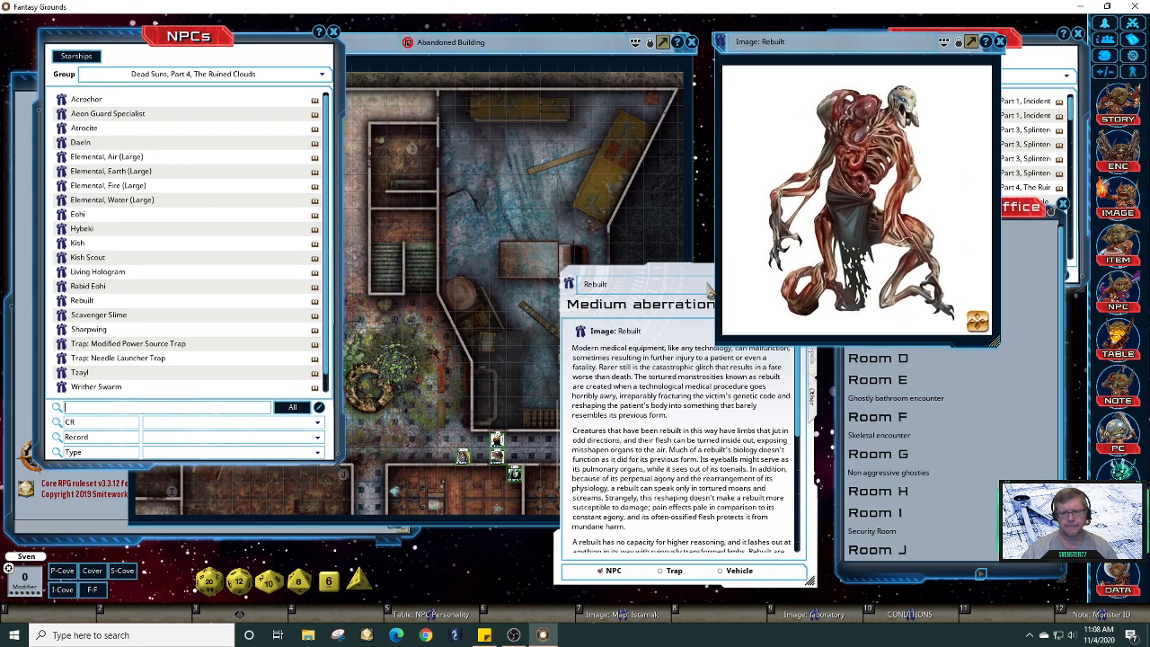
left_click(678, 275)
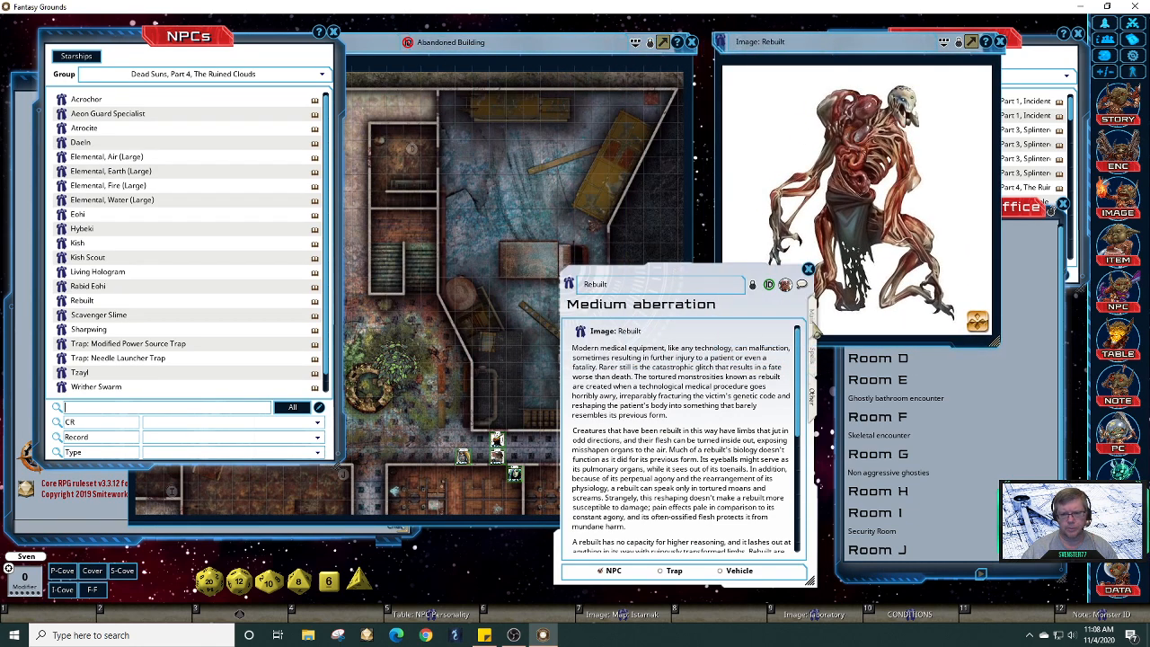
left_click(812, 329)
left_click_drag(709, 281, 605, 276)
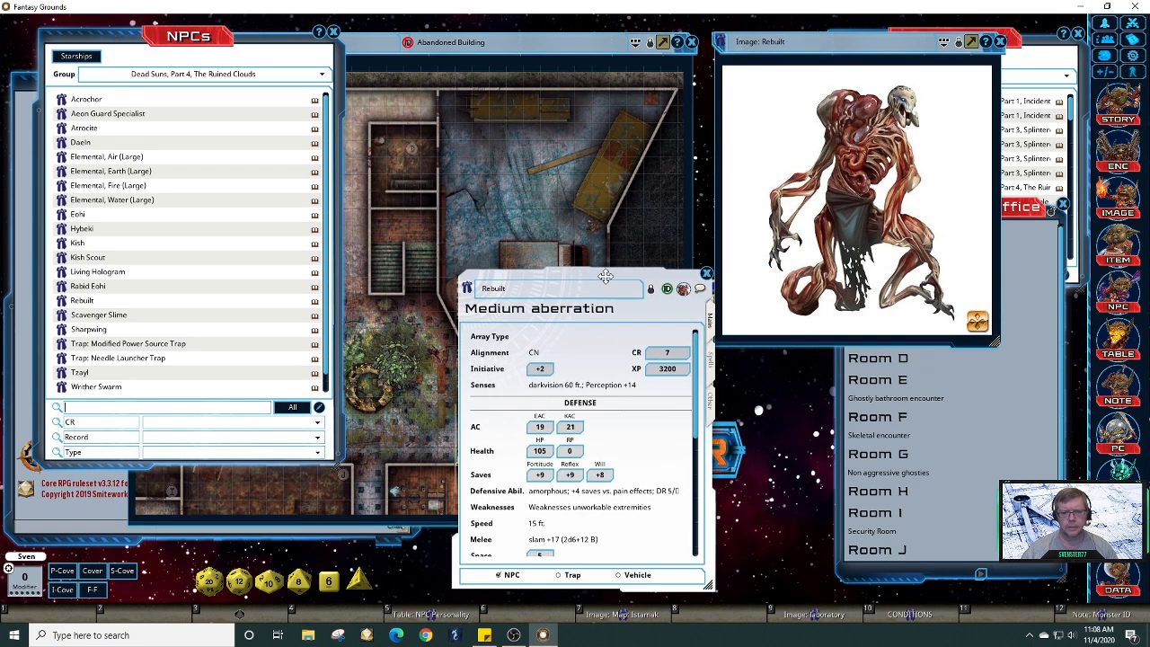
Step: Close the NPC list and rearrange the laboratory map and Rebuilt record so both can be read
left_click(332, 33)
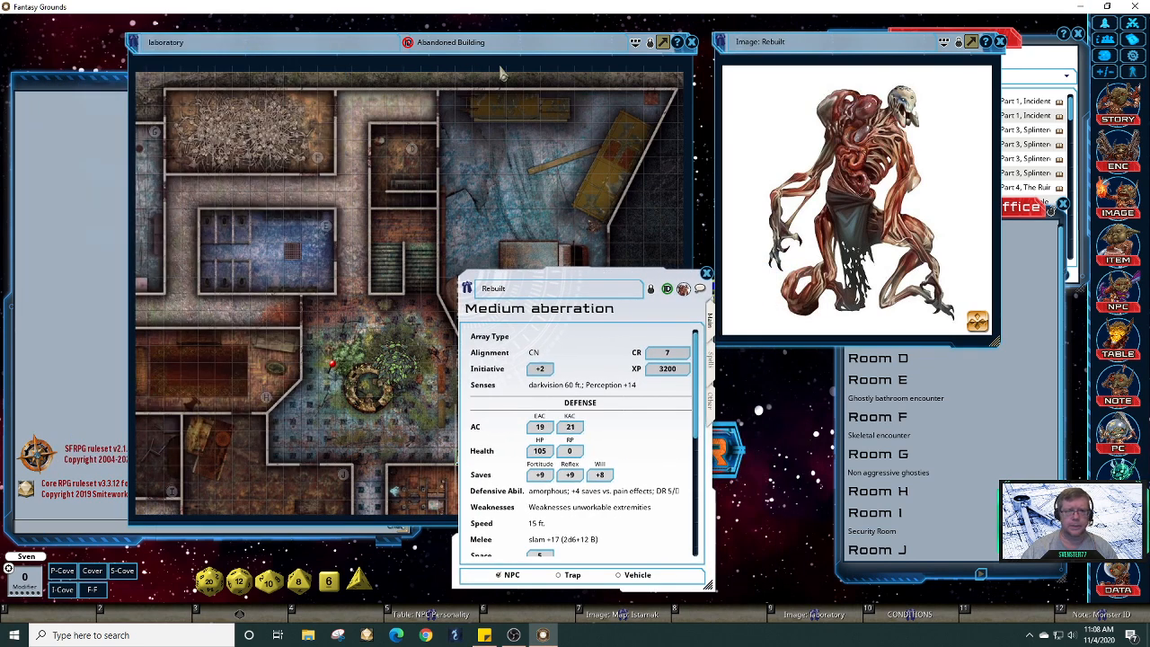
left_click_drag(520, 47, 396, 27)
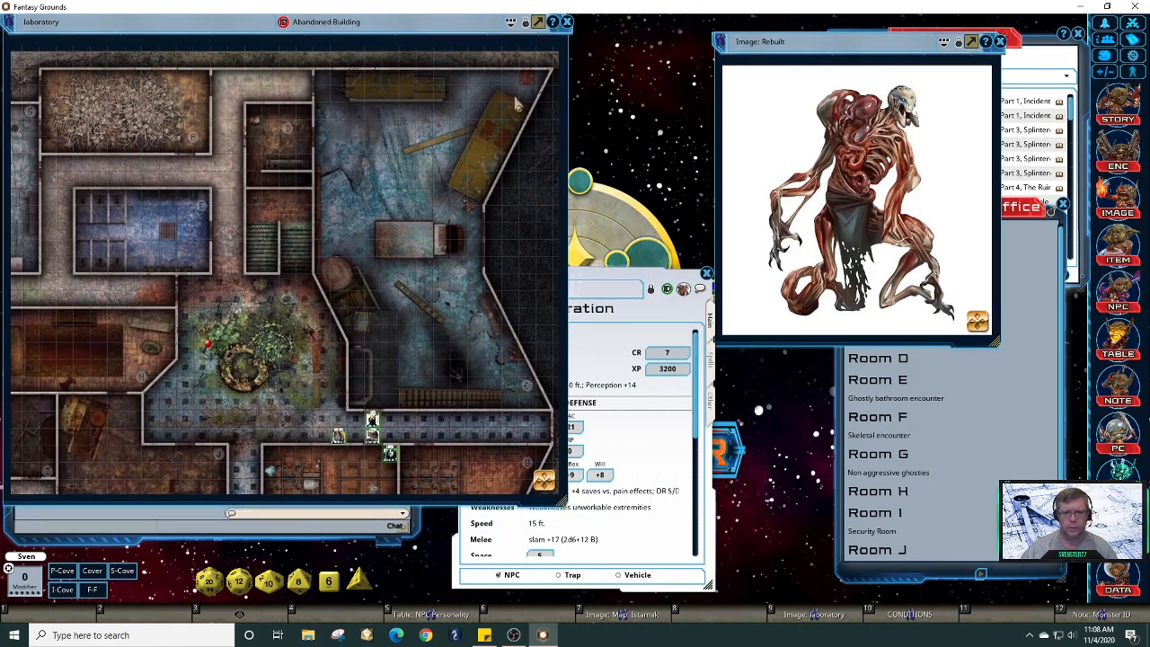
left_click(651, 316)
left_click_drag(650, 316, 760, 305)
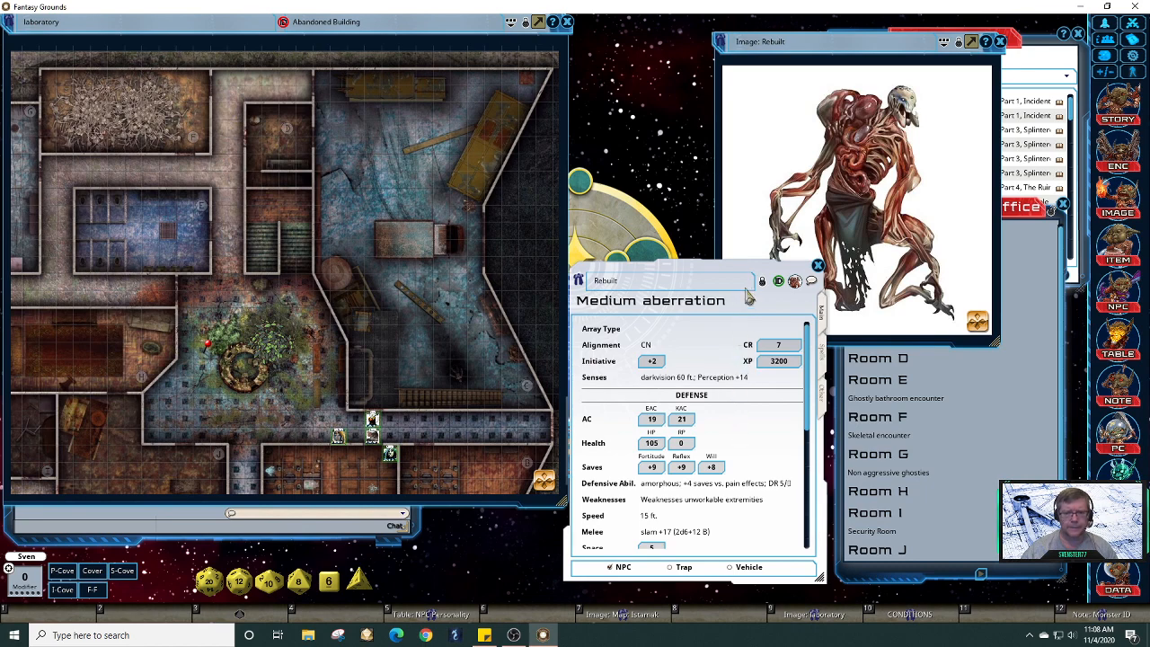
left_click_drag(738, 274, 688, 252)
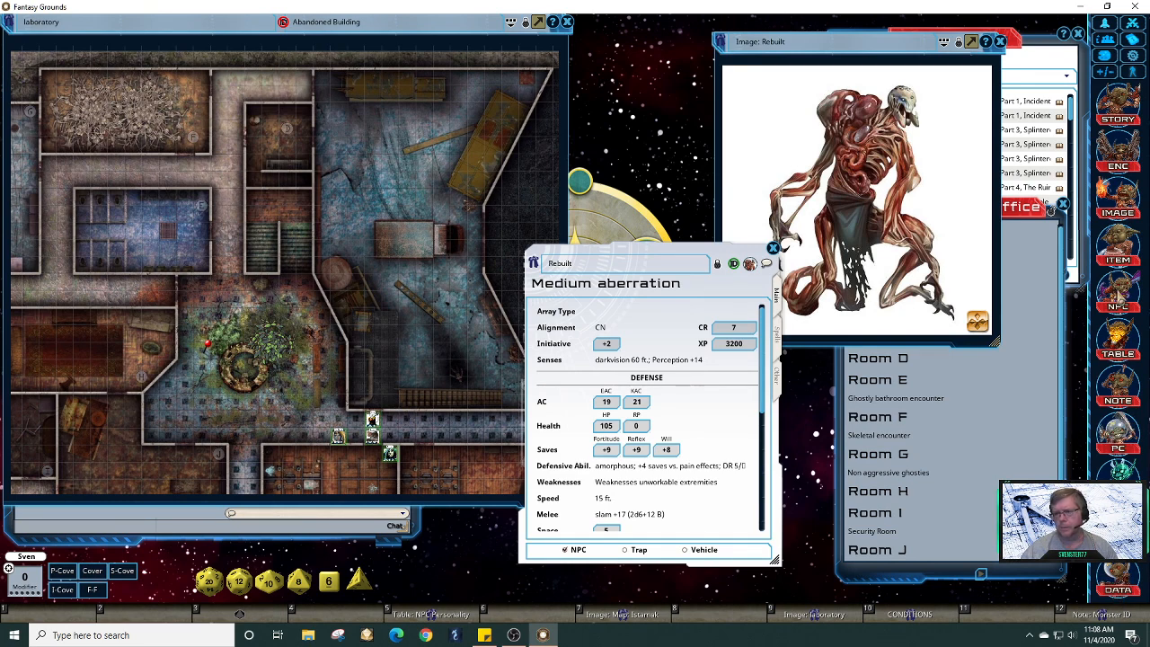
Step: Duplicate the Rebuilt NPC in the NPC list and open the copy
left_click(1117, 286)
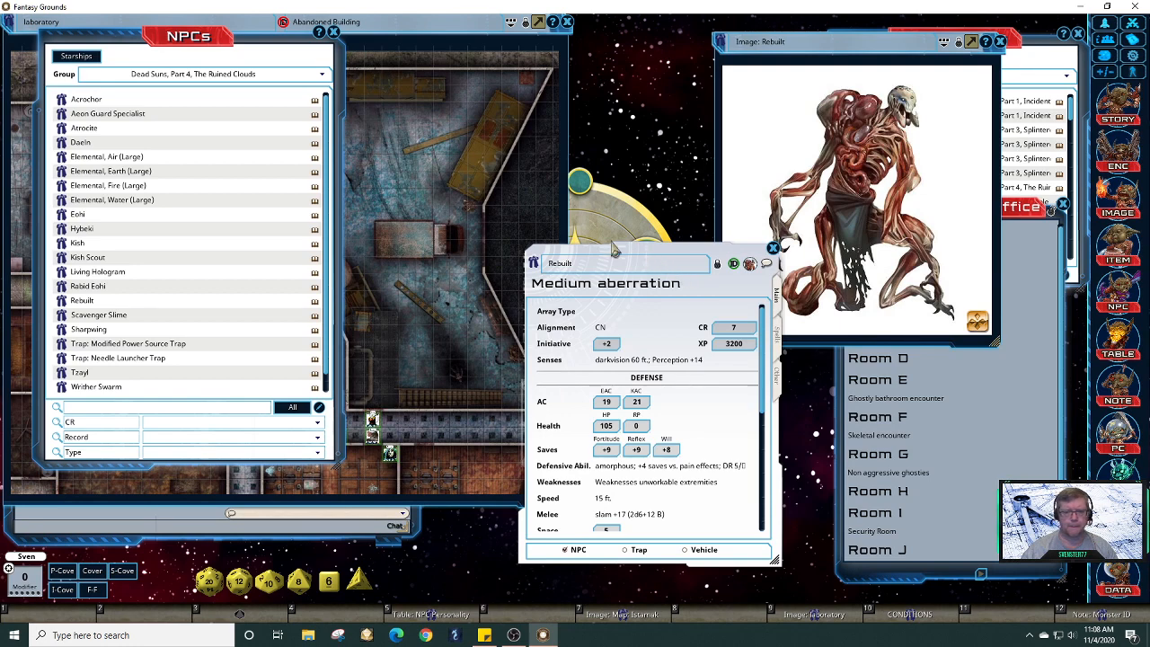
left_click_drag(239, 56, 382, 95)
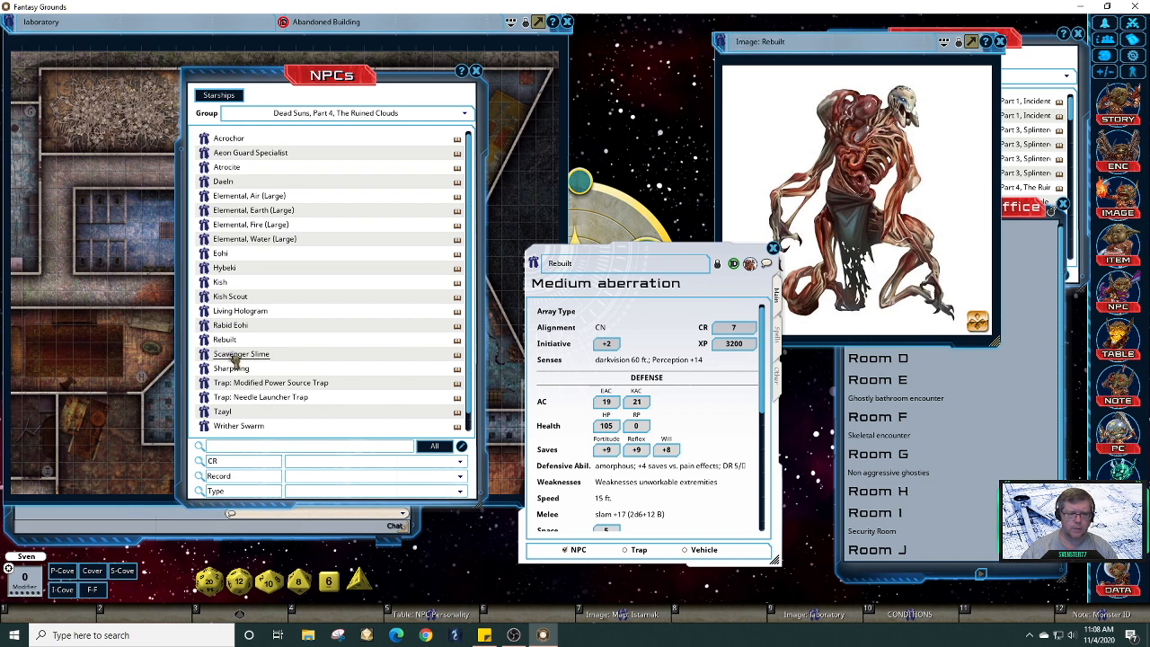
left_click_drag(235, 359, 235, 359)
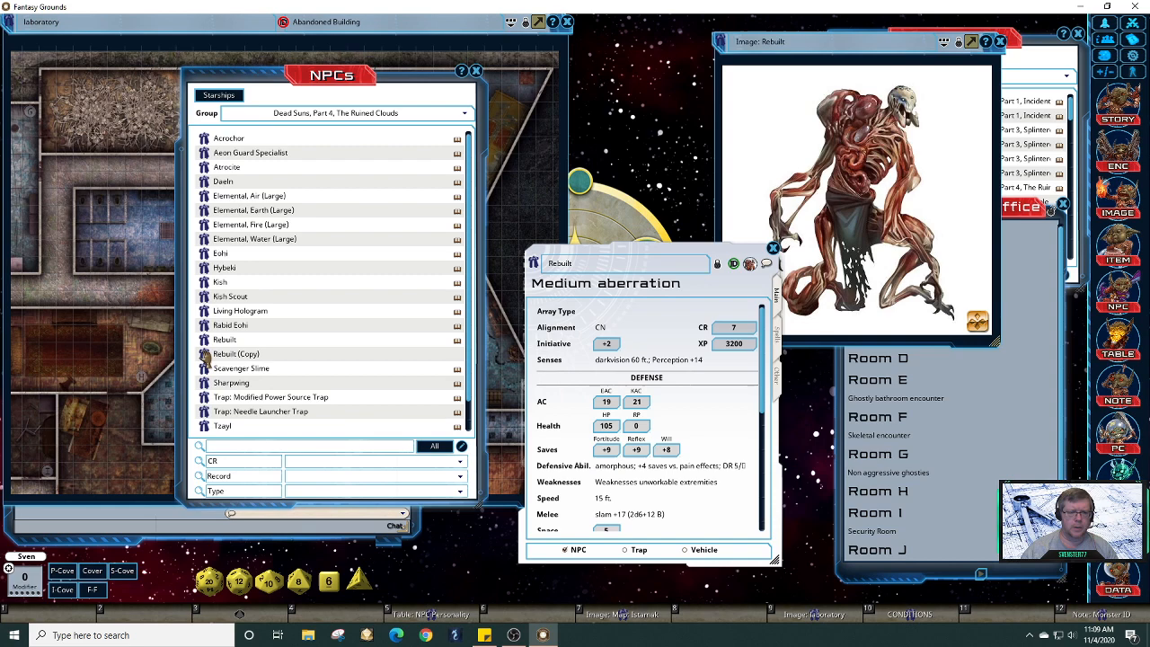
left_click(457, 356)
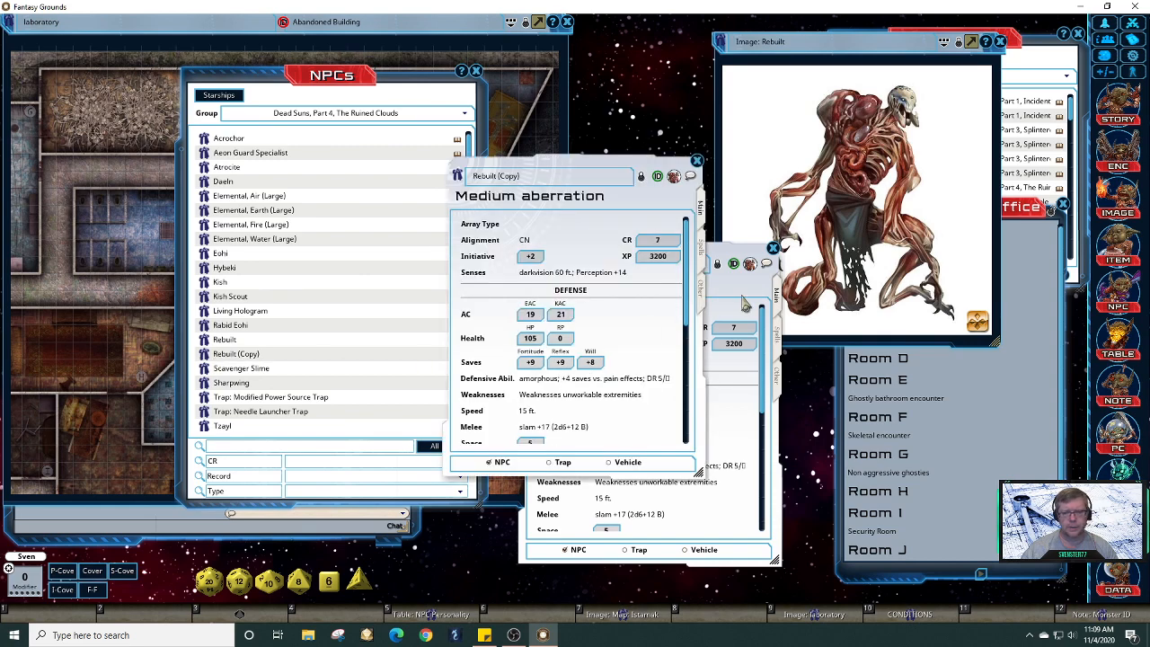
Step: Close the original Rebuilt record and the NPC list, and move the Rebuilt (Copy) record beside the map
left_click(744, 305)
left_click(718, 265)
left_click(718, 266)
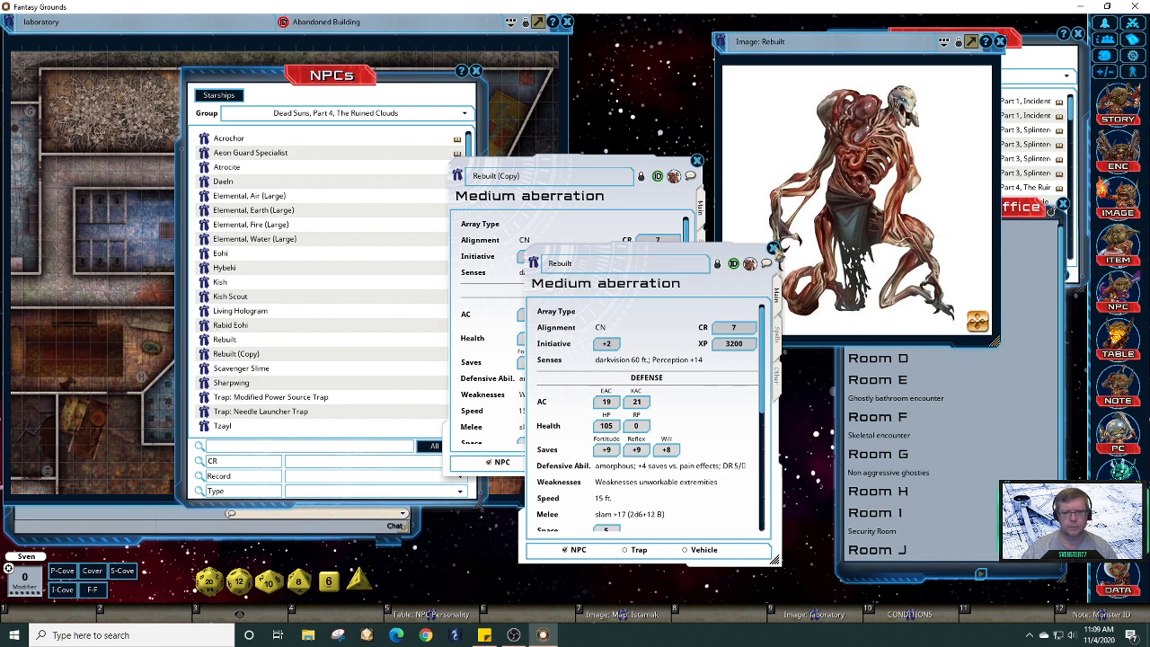
left_click(773, 248)
left_click_drag(590, 168, 637, 267)
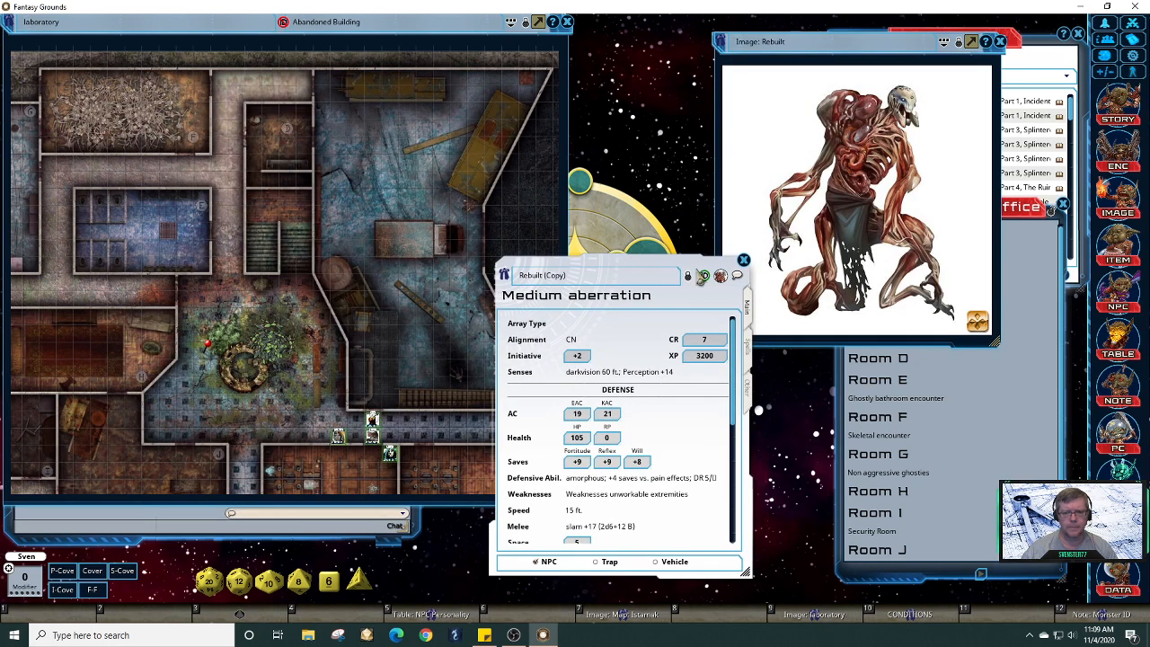
Step: Search the token assets for "undead" and "zombie", and give the unlocked Rebuilt (Copy) record a blue zombie token
left_click(1117, 575)
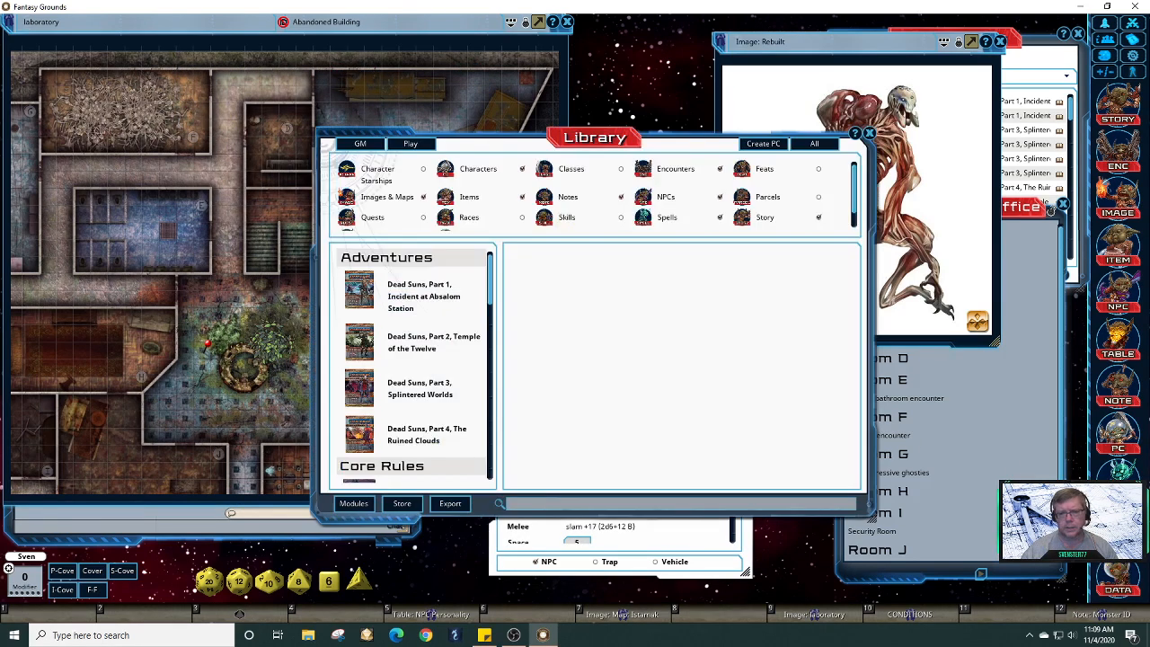
left_click(869, 134)
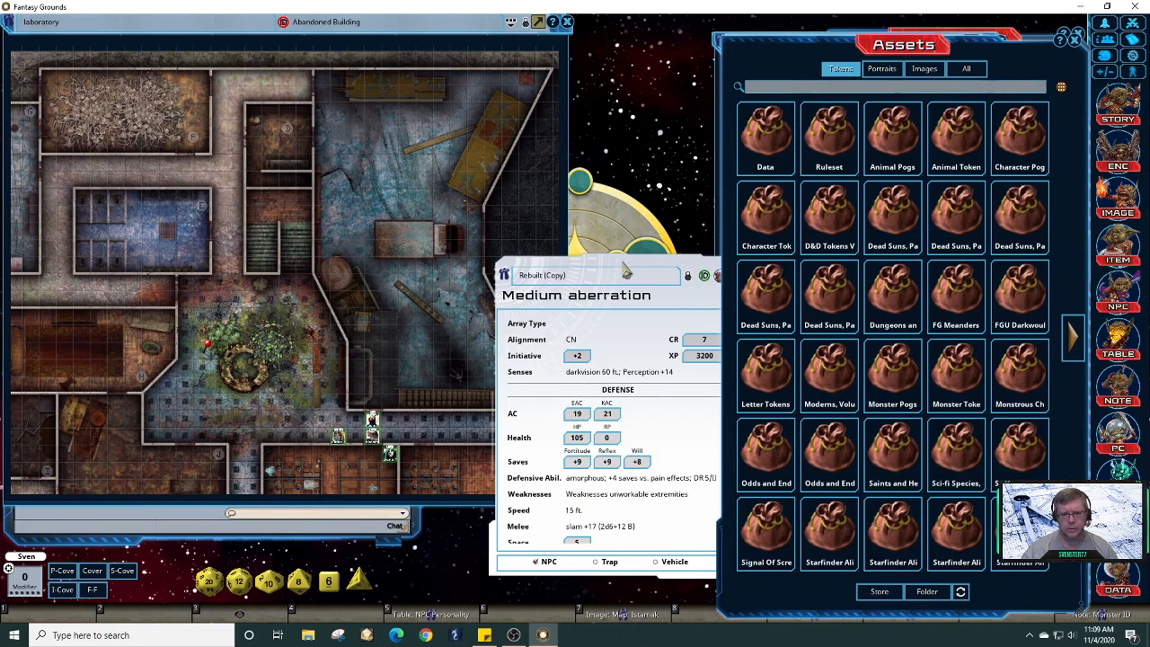
left_click_drag(634, 270, 595, 263)
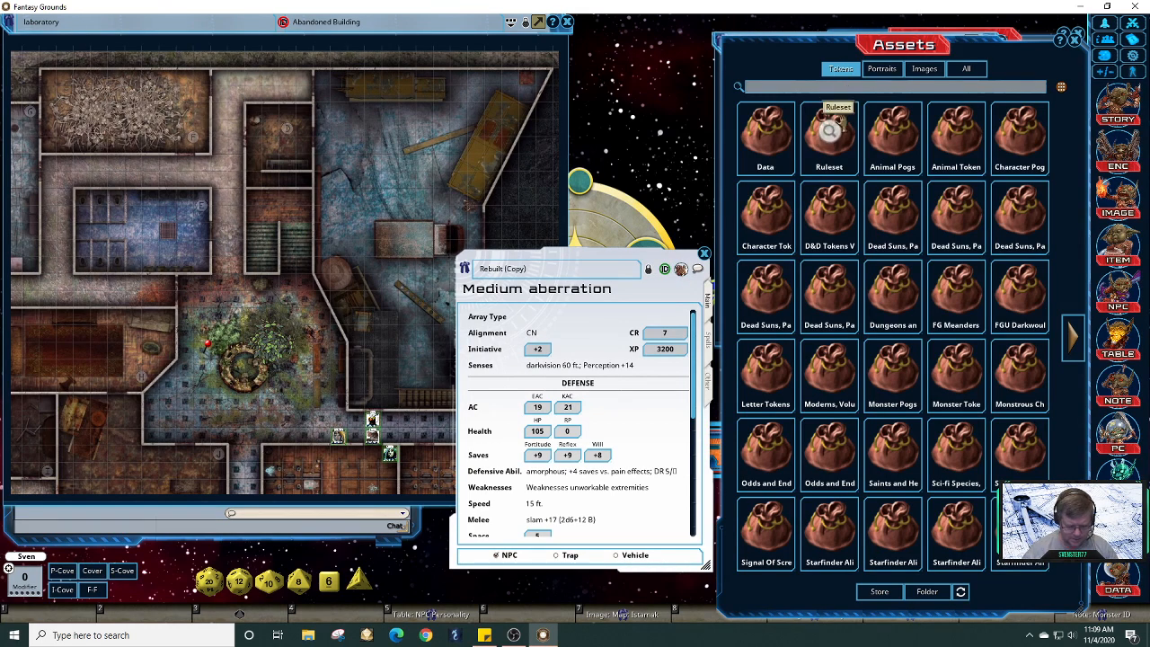
type("undead")
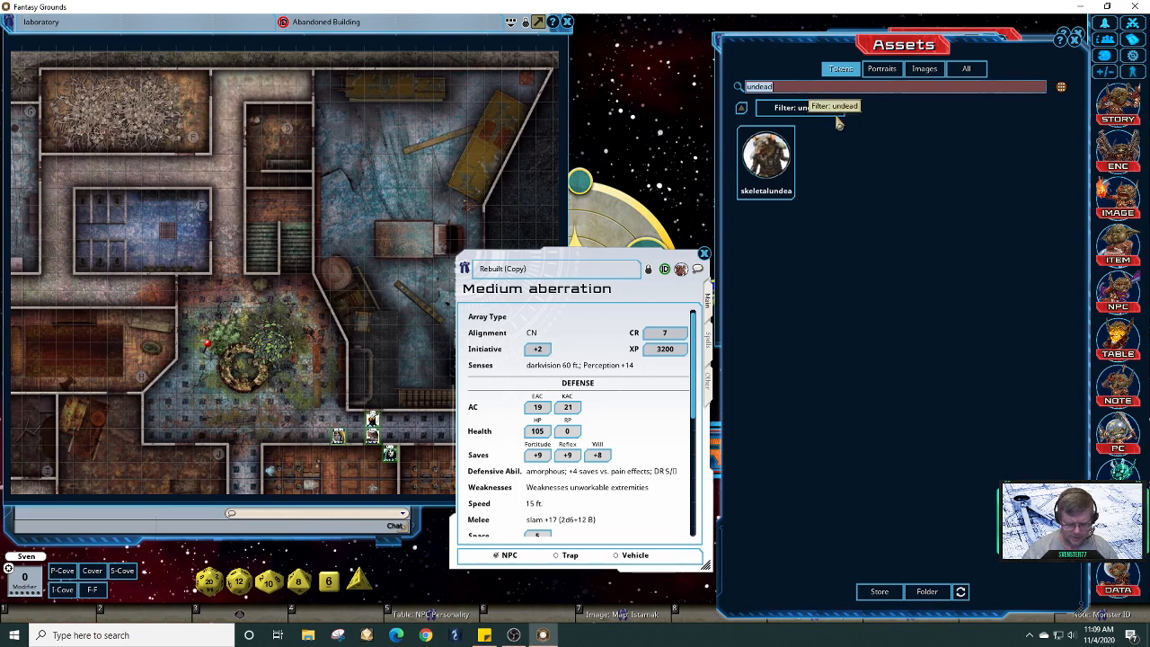
type("zo")
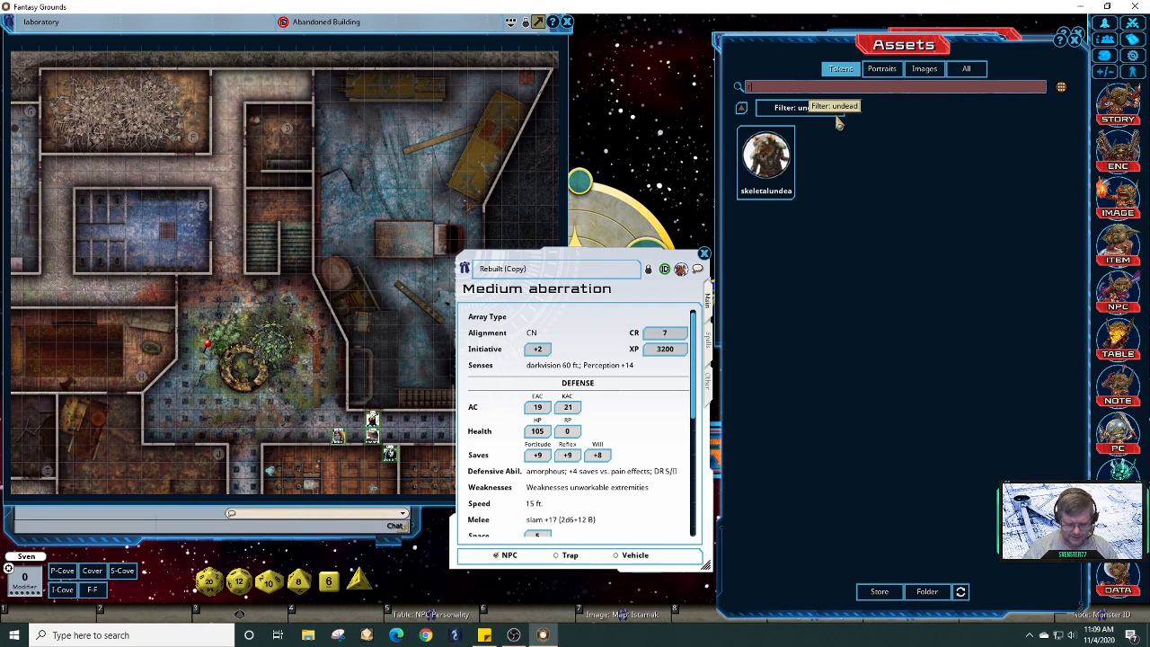
type("mbi")
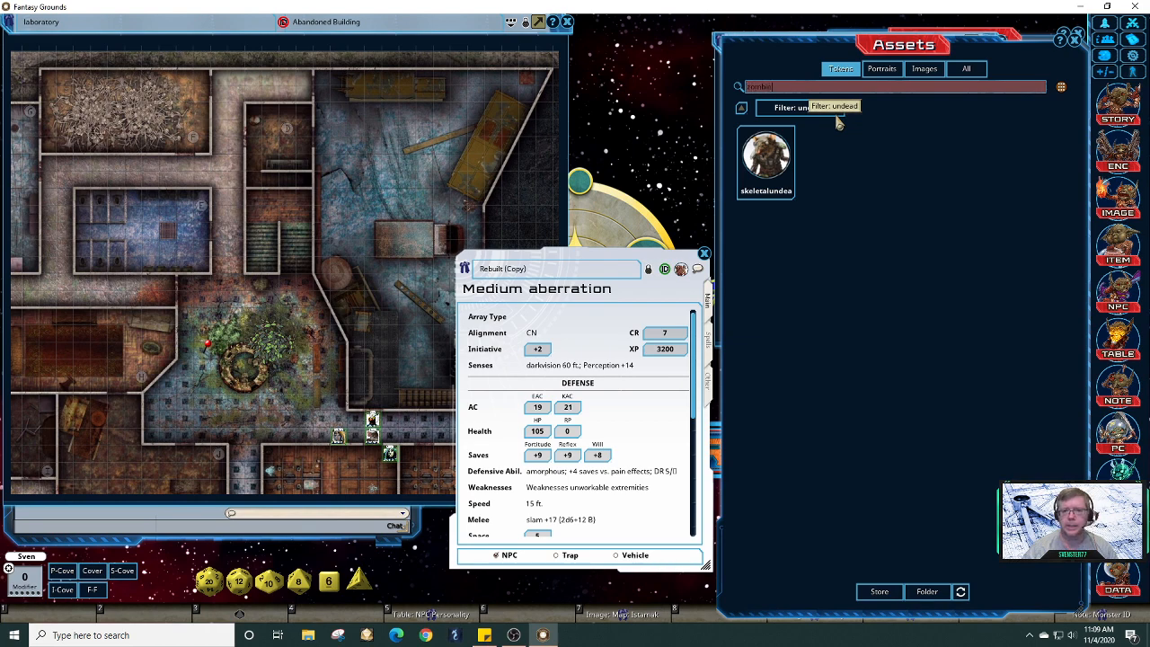
type("e")
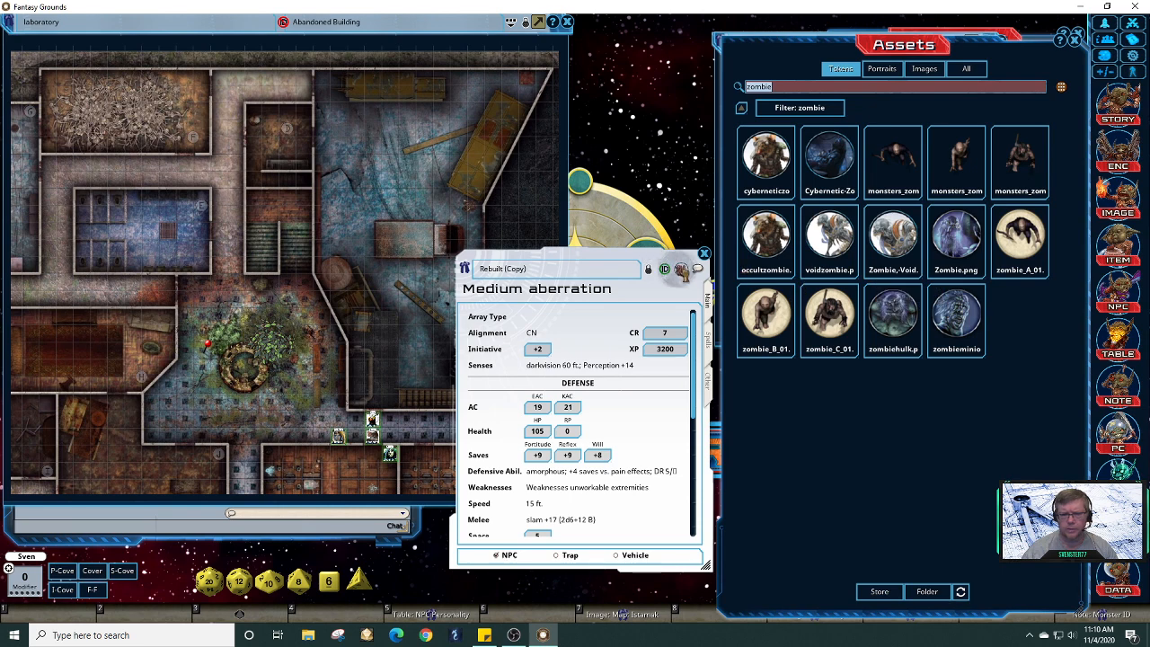
left_click(648, 271)
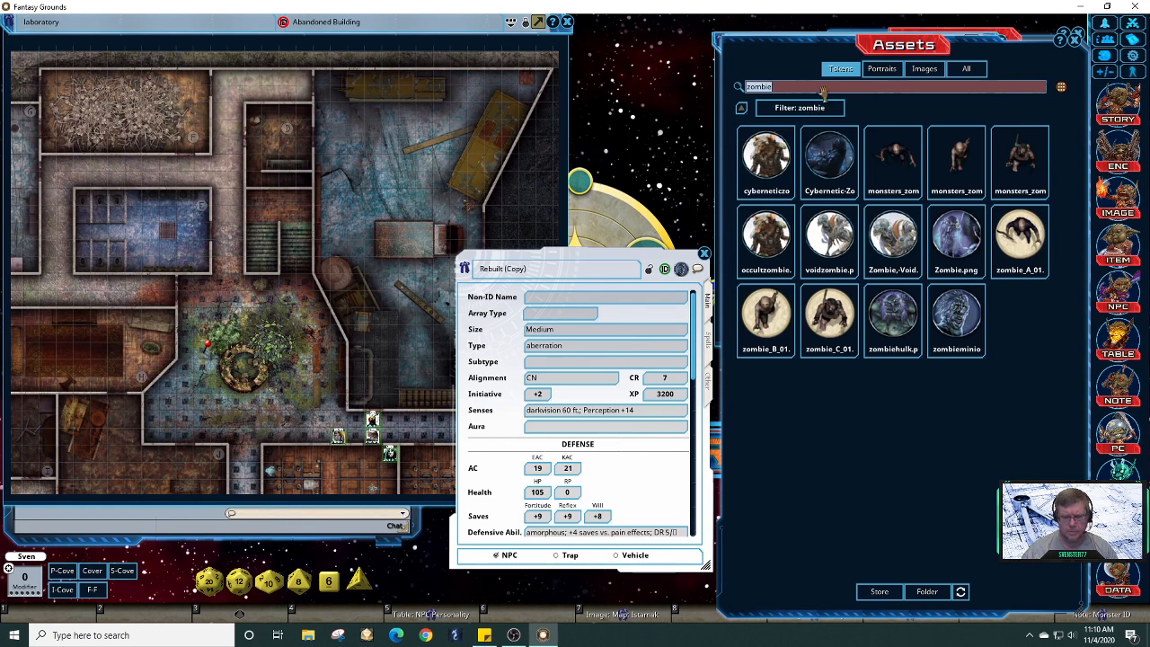
Step: Search the token assets for "zombieabber" and "abb"
left_click(823, 91)
type("abber")
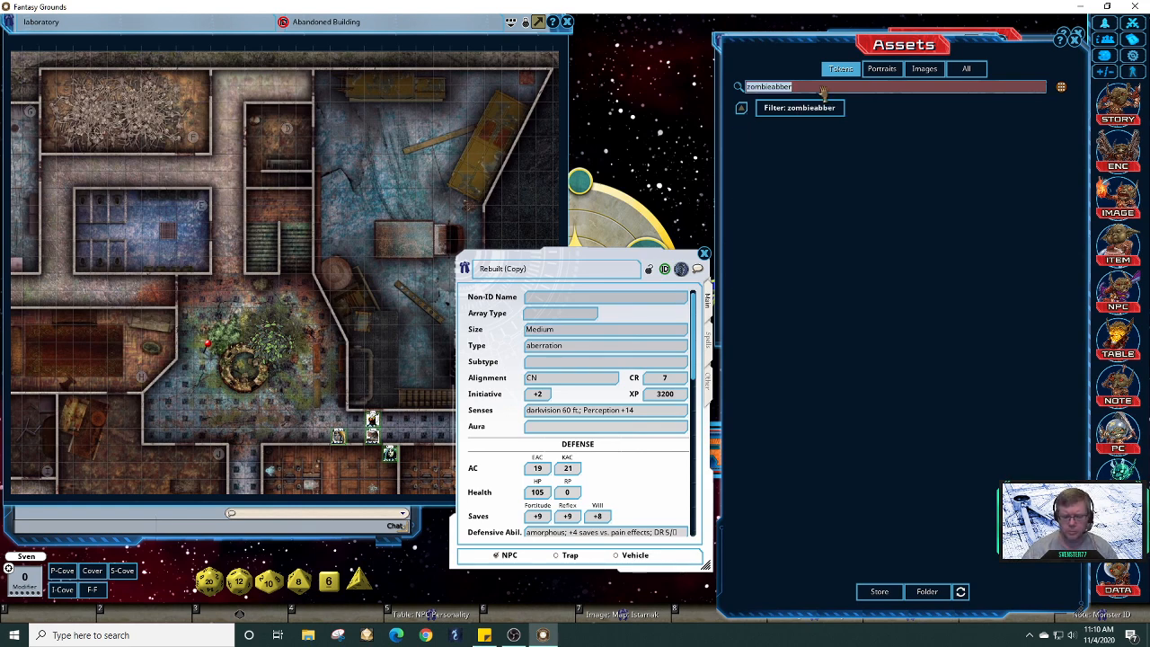
type("abb")
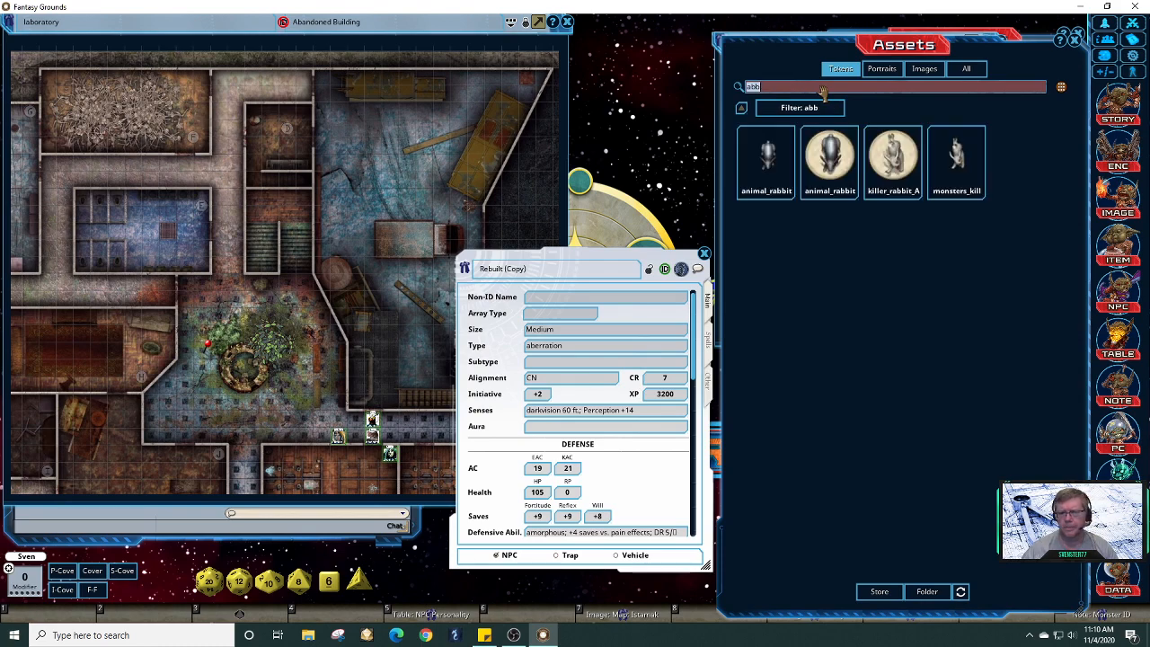
Step: Search the token assets for "abe" and "mons", and look through all the pages of monster tokens
type("abe")
key("Return")
type("mons")
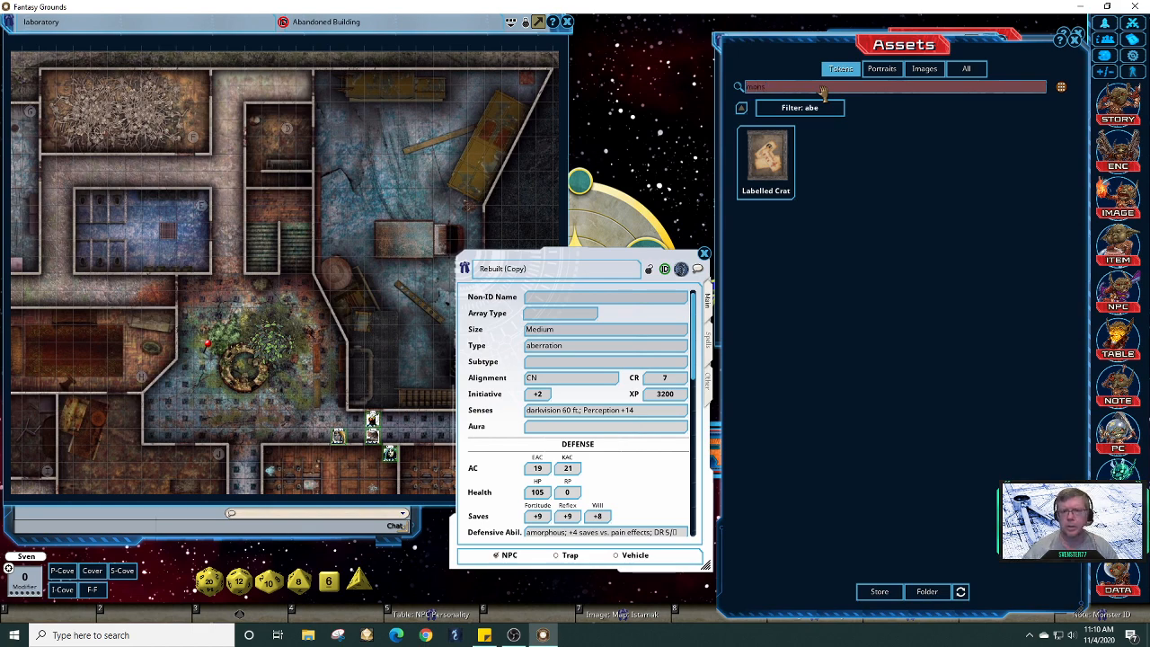
key("Return")
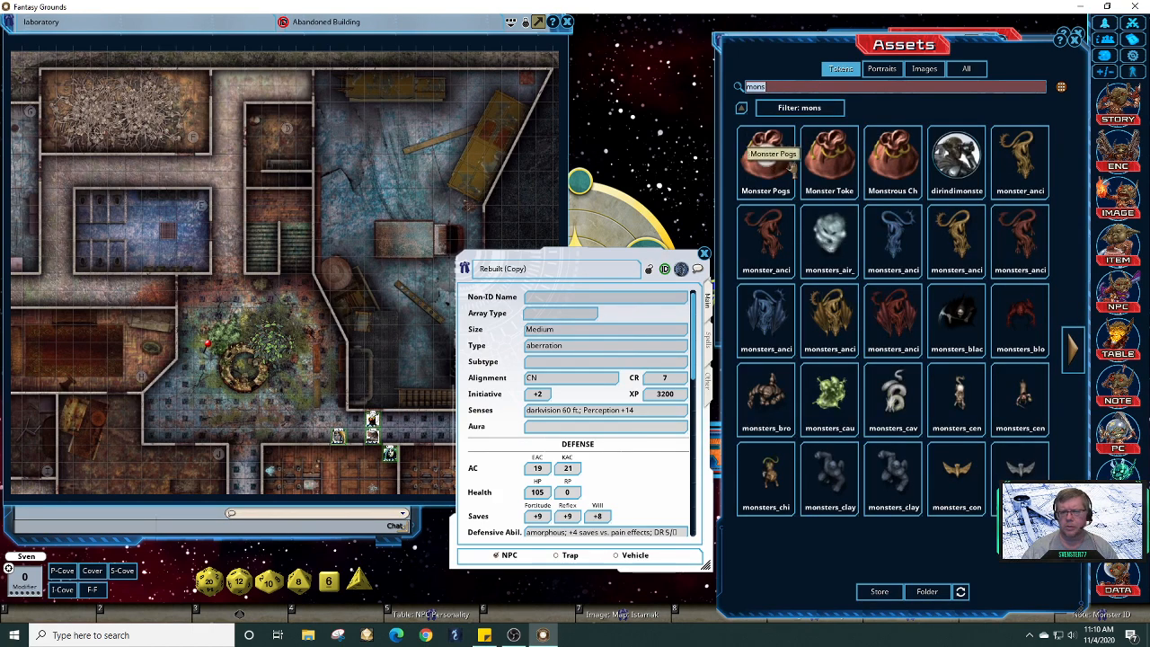
left_click(1072, 350)
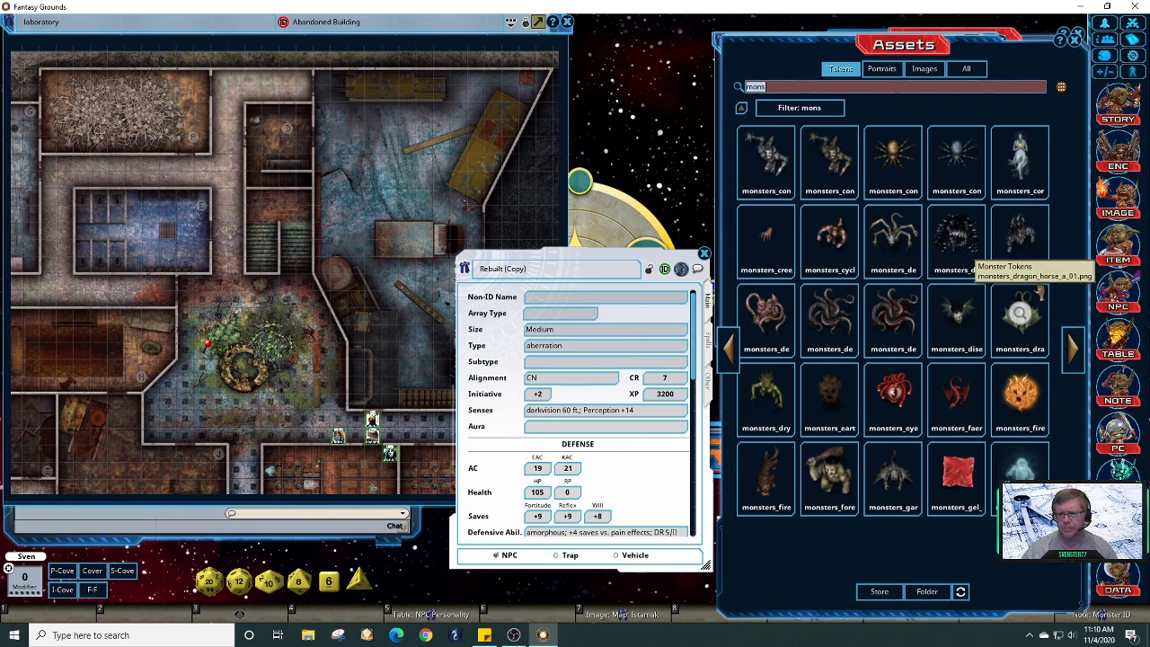
left_click(1073, 354)
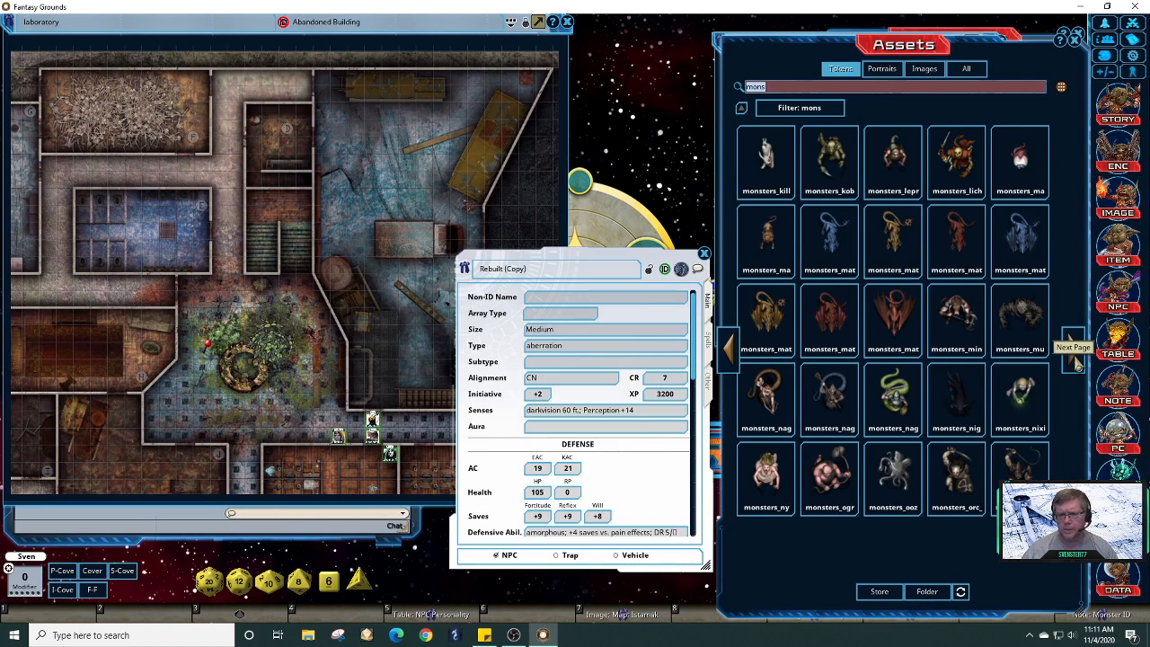
left_click(1074, 359)
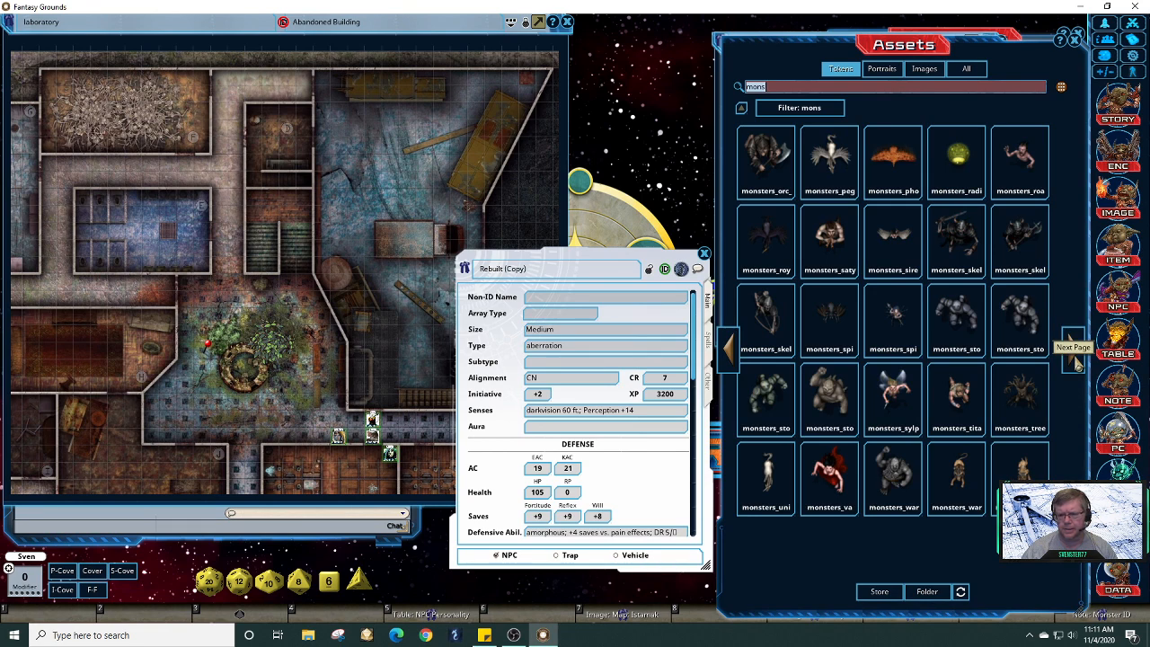
left_click(1075, 361)
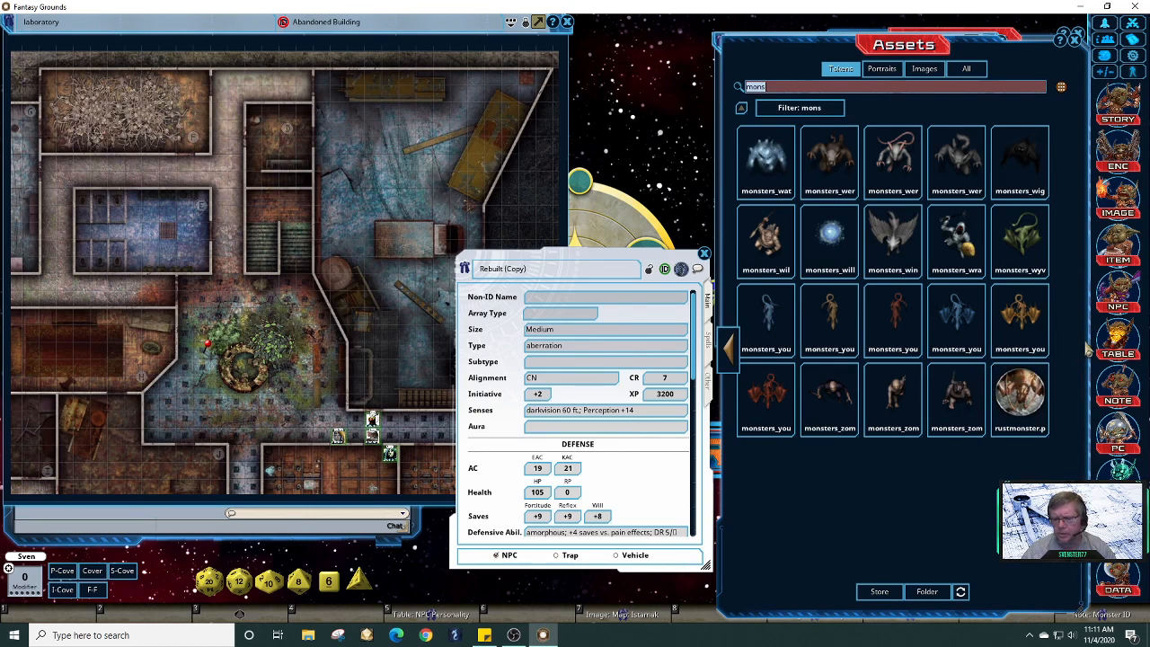
Step: Preview the monsters_zombie_c_01 token, give the Rebuilt (Copy) record a monster zombie token, and move the record higher beside the map
left_click(957, 395)
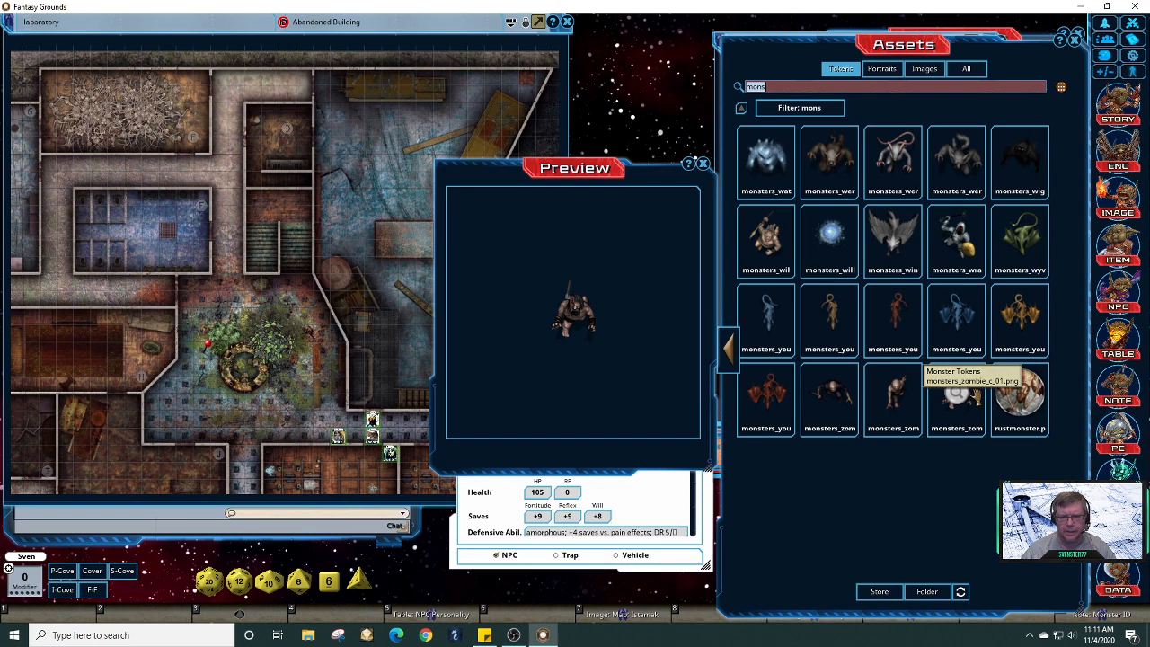
left_click(703, 163)
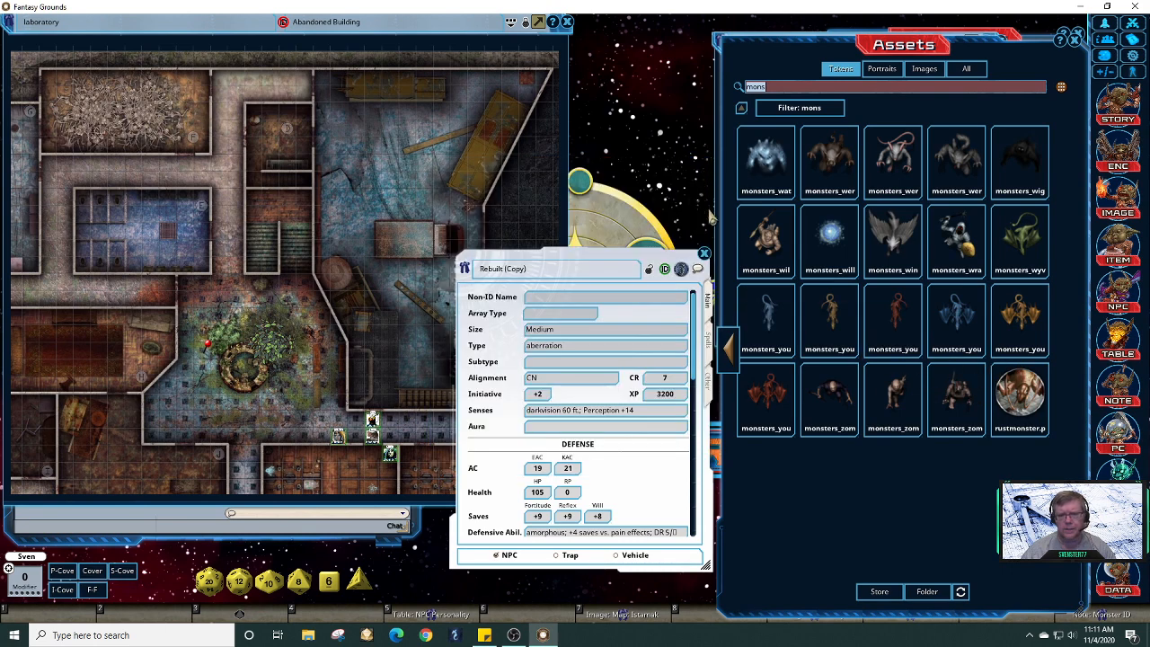
left_click_drag(649, 256, 632, 82)
scroll(557, 260, "down", 1)
scroll(557, 261, "up", 1)
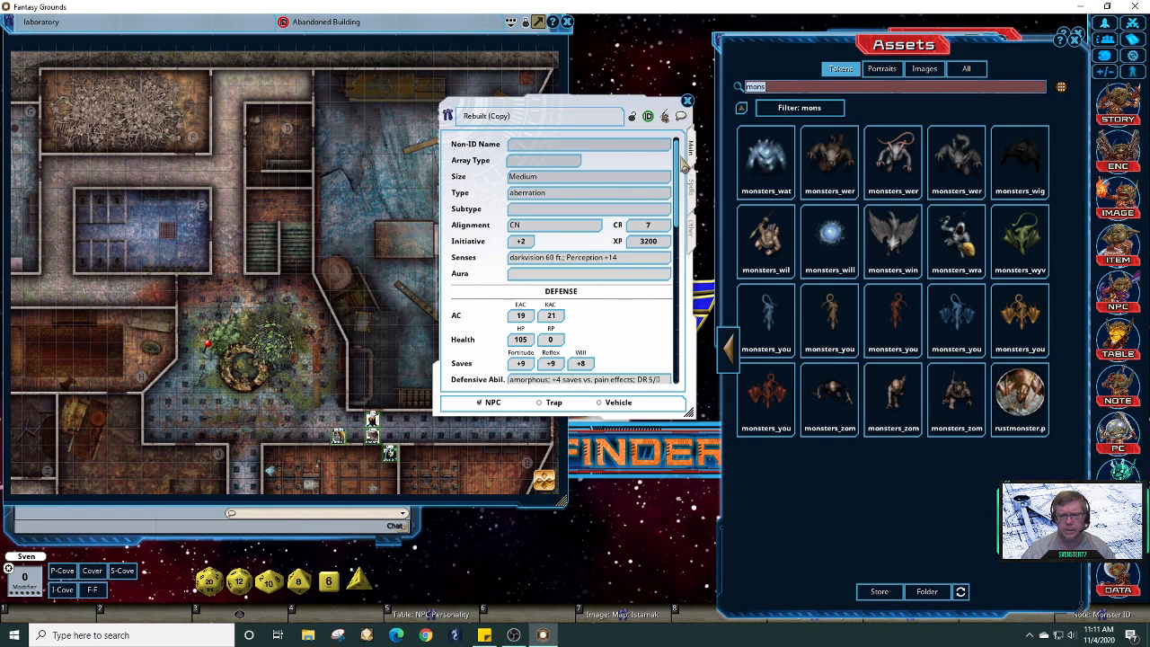
Step: Set the Rebuilt (Copy) record's size to Large and its CR to 10
left_click(554, 179)
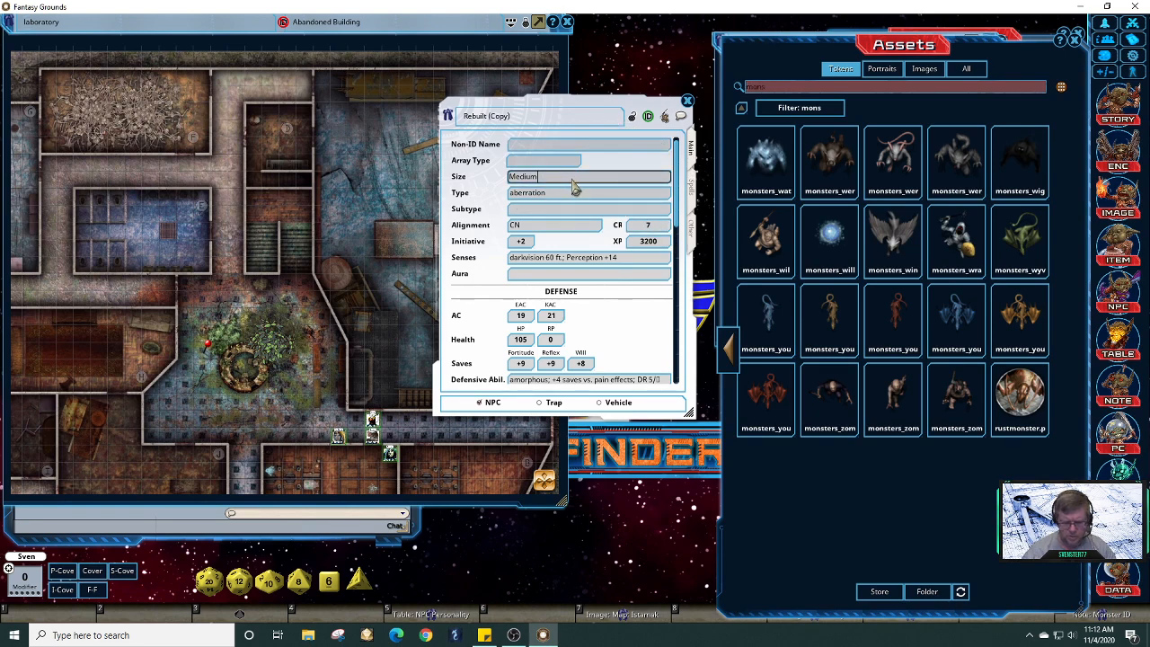
key("BackSpace")
key("BackSpace")
key("BackSpace")
key("BackSpace")
key("BackSpace")
key("BackSpace")
type("Large")
left_click_drag(597, 102, 519, 100)
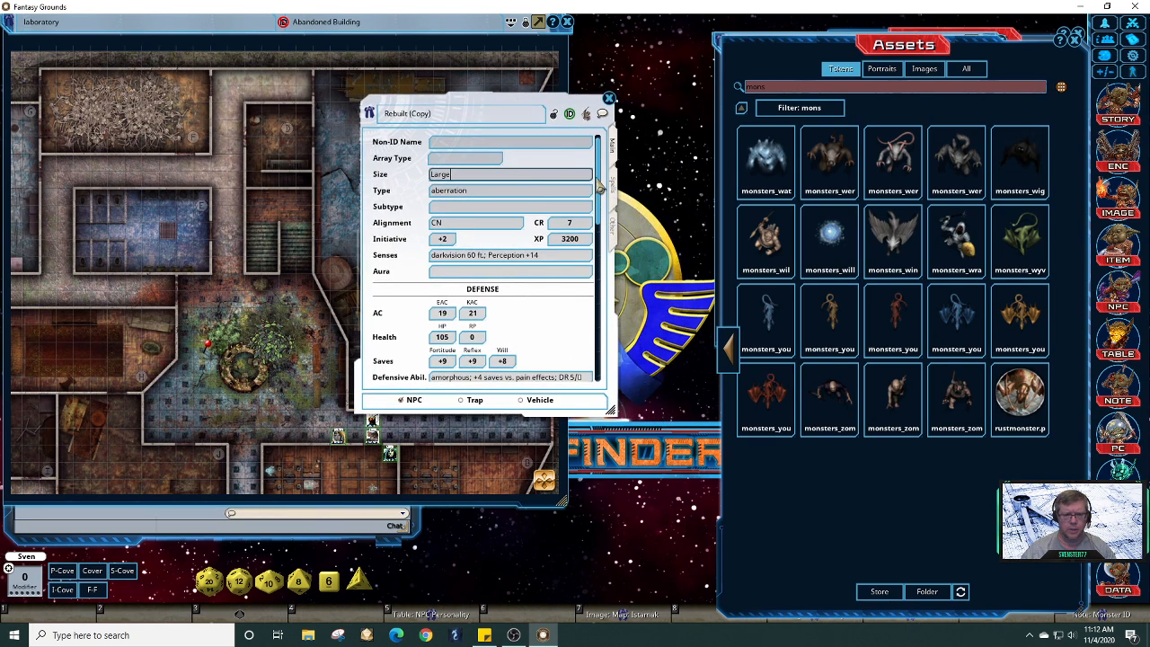
scroll(599, 186, "down", 2)
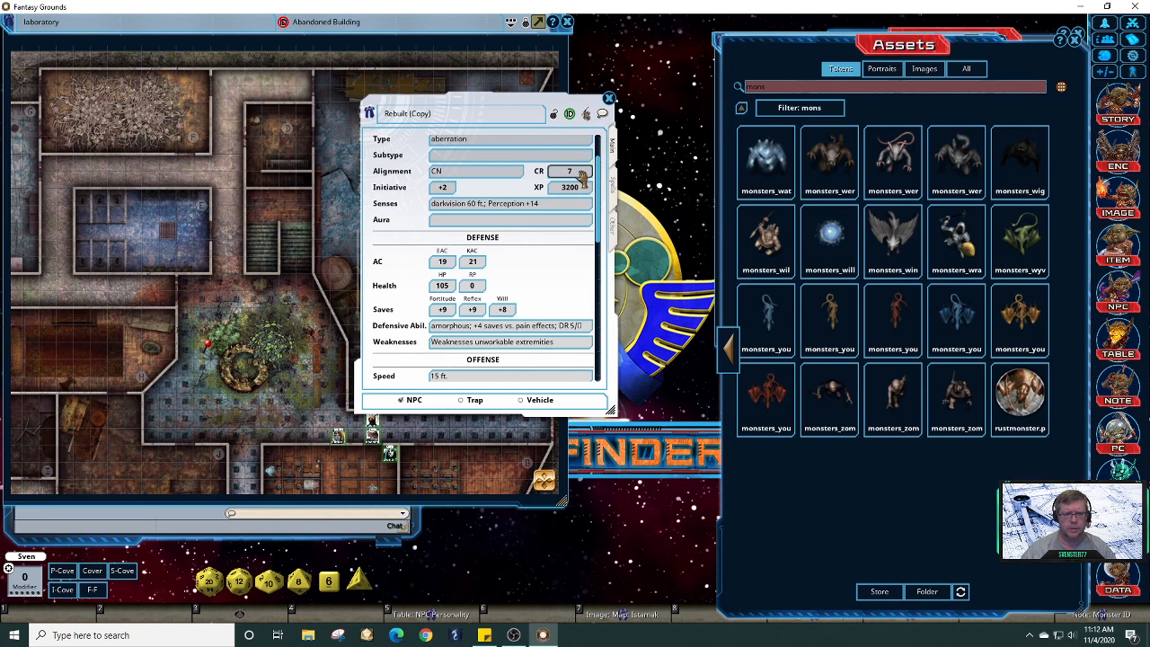
scroll(582, 176, "up", 3)
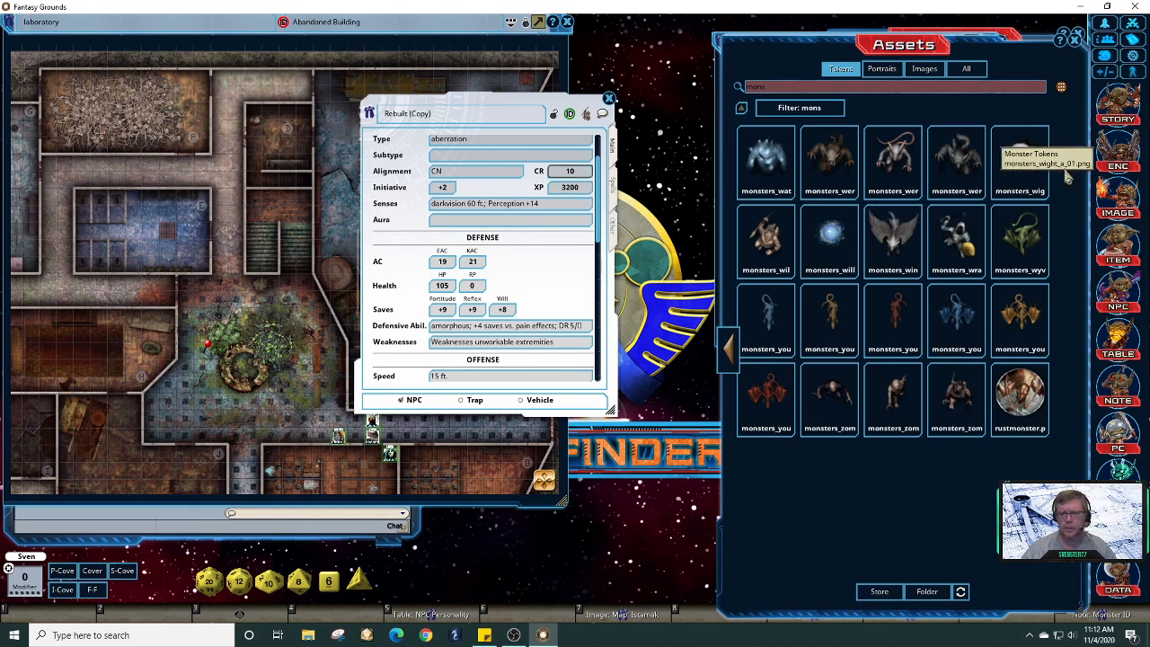
Step: Close the token assets and the Rebuilt image
left_click(1077, 38)
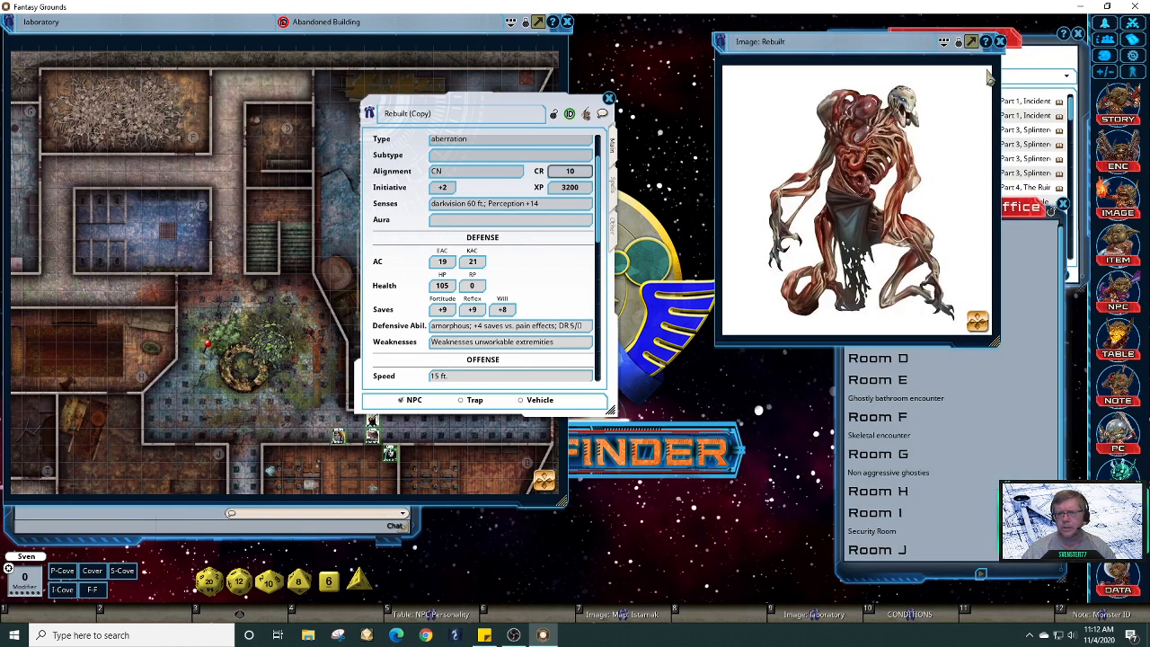
left_click_drag(975, 51, 933, 56)
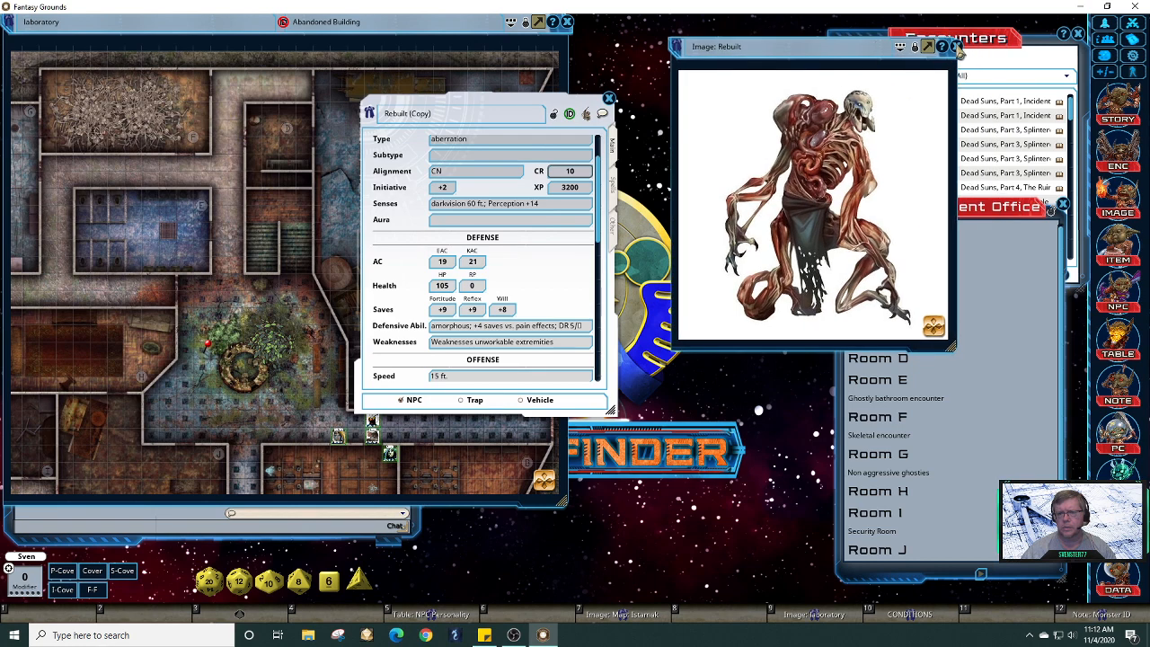
left_click(956, 47)
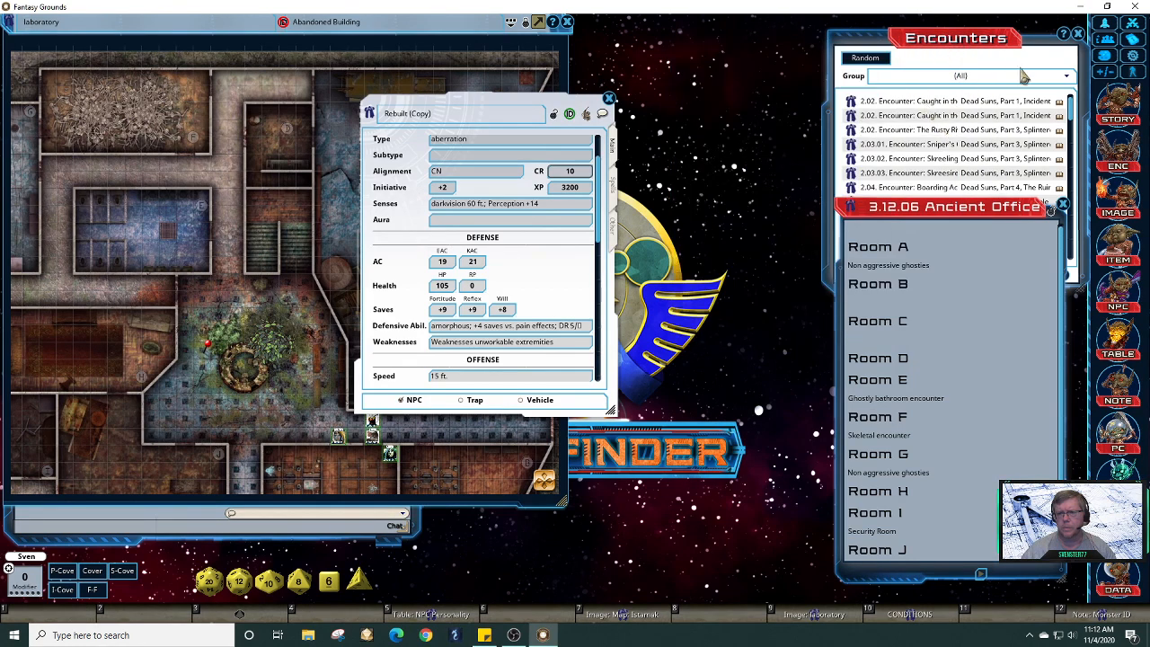
Step: Filter the NPC list by CR 10, check Xavra's XP, and clear the filter before closing the list
left_click(1117, 295)
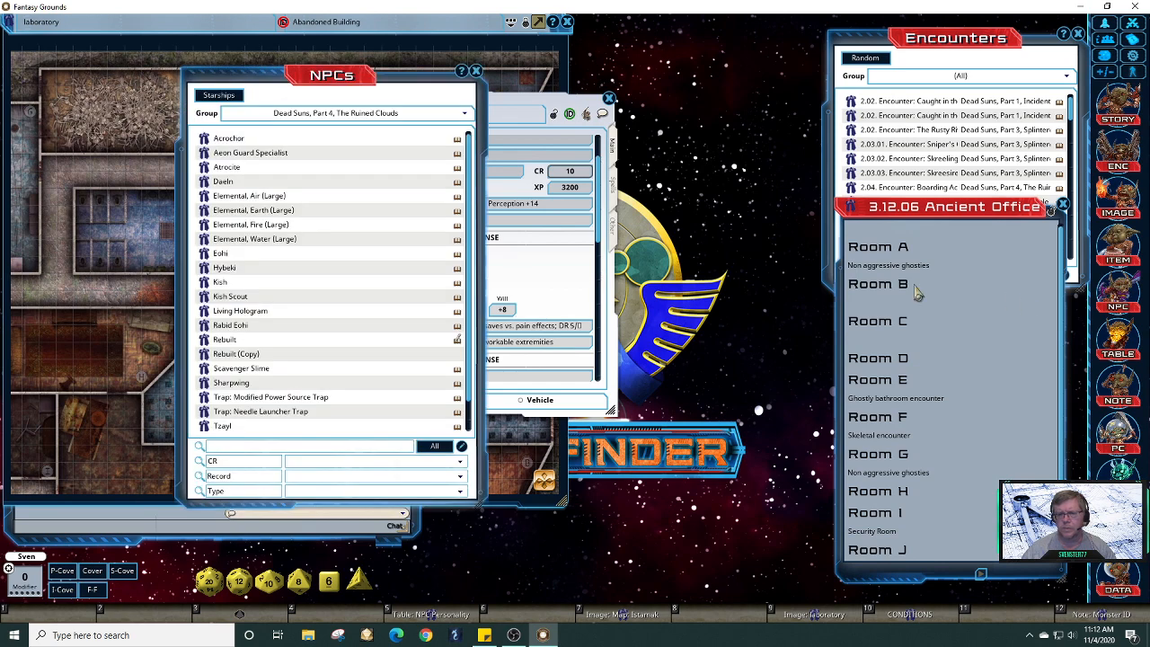
left_click(461, 463)
left_click_drag(462, 376, 467, 424)
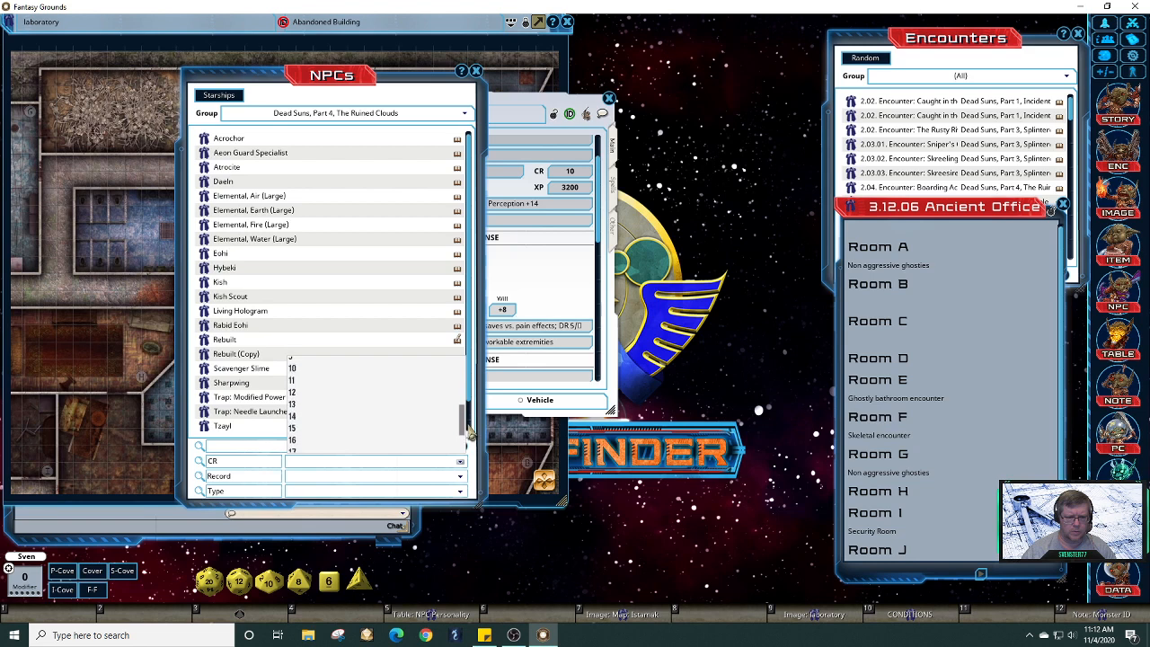
left_click(306, 368)
left_click(203, 168)
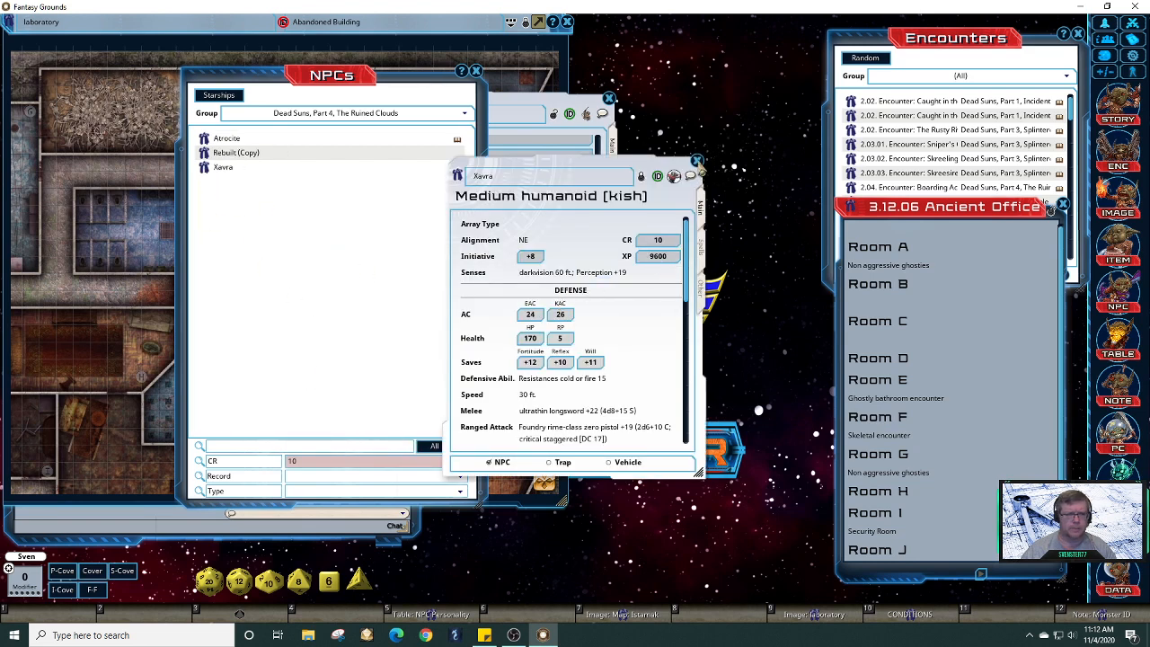
left_click(697, 161)
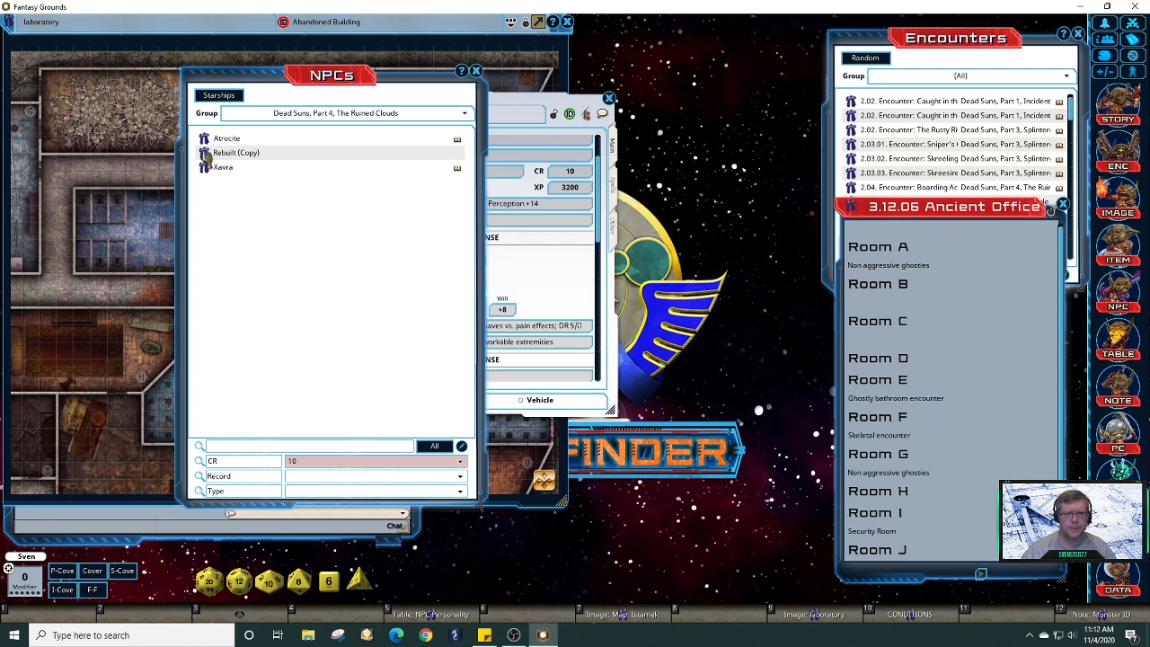
left_click(461, 468)
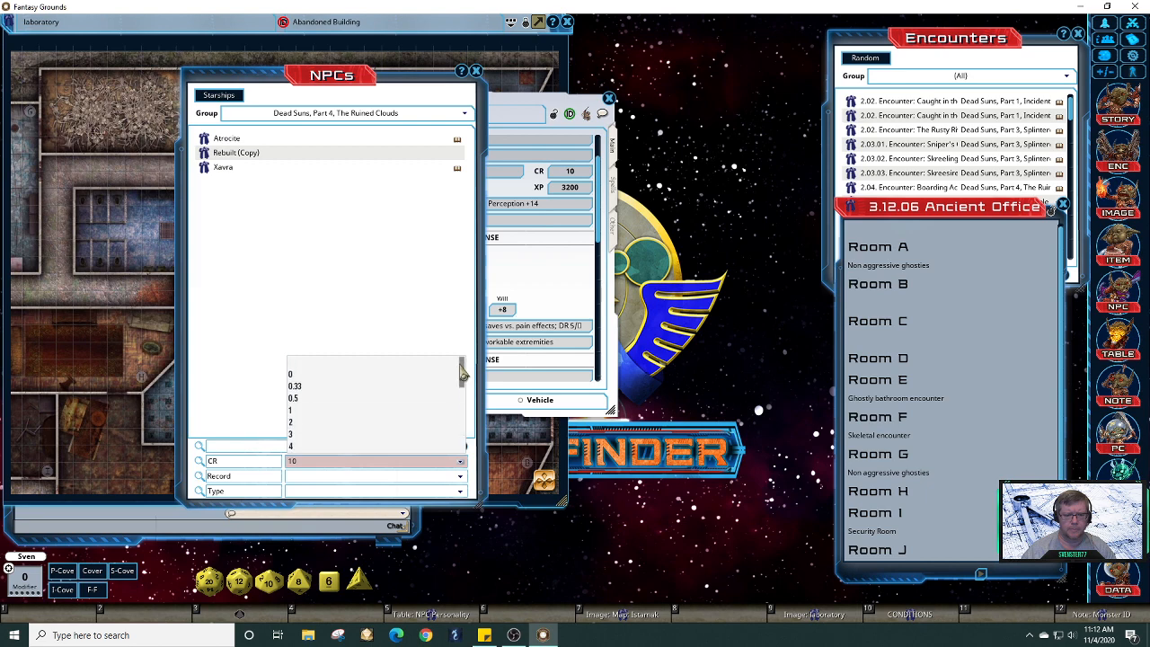
left_click(334, 364)
left_click(477, 71)
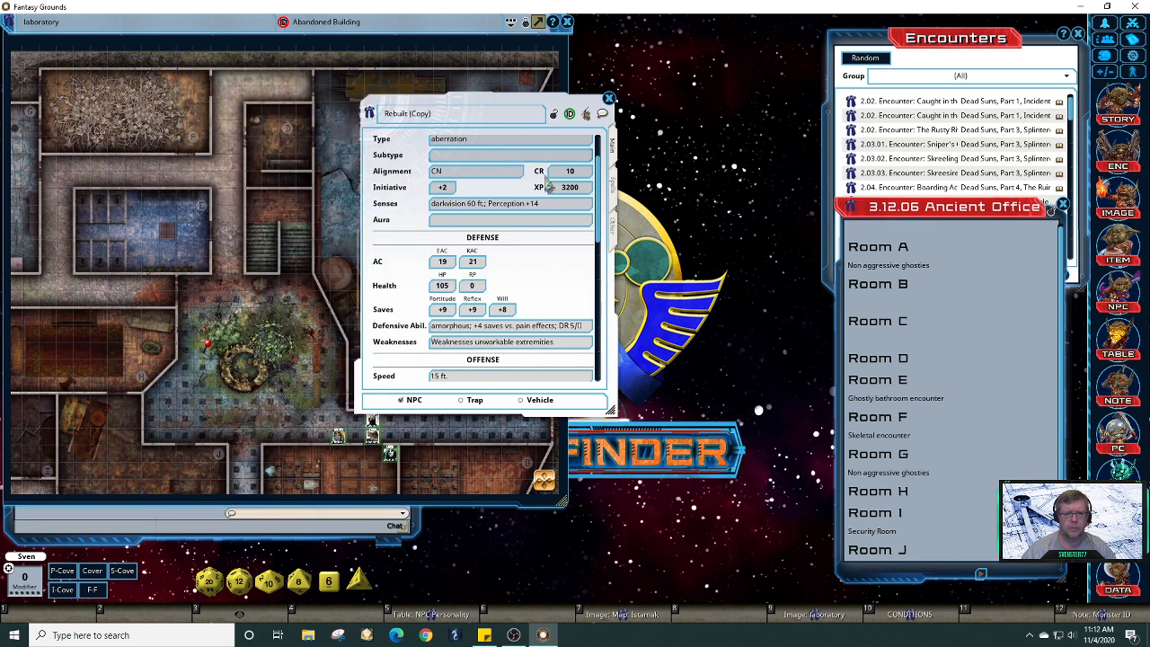
Step: Set the Rebuilt (Copy) record's XP to 9600 and its aura to "Nauseating stench 10'", and move the record clear of the map
left_click(564, 187)
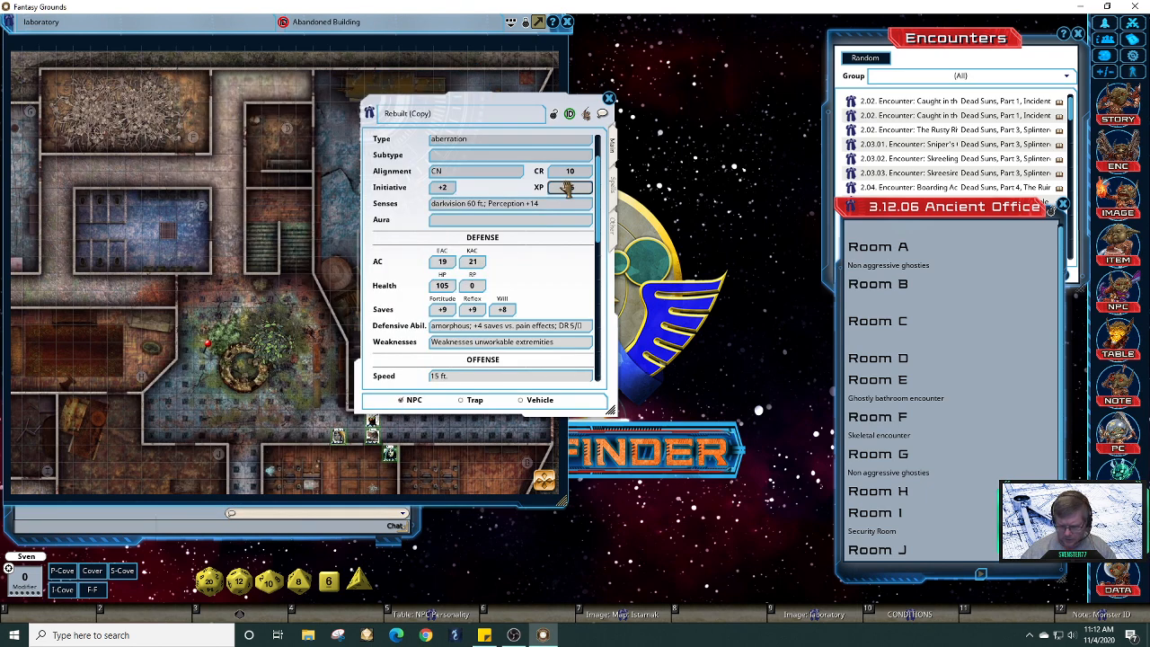
type("9600")
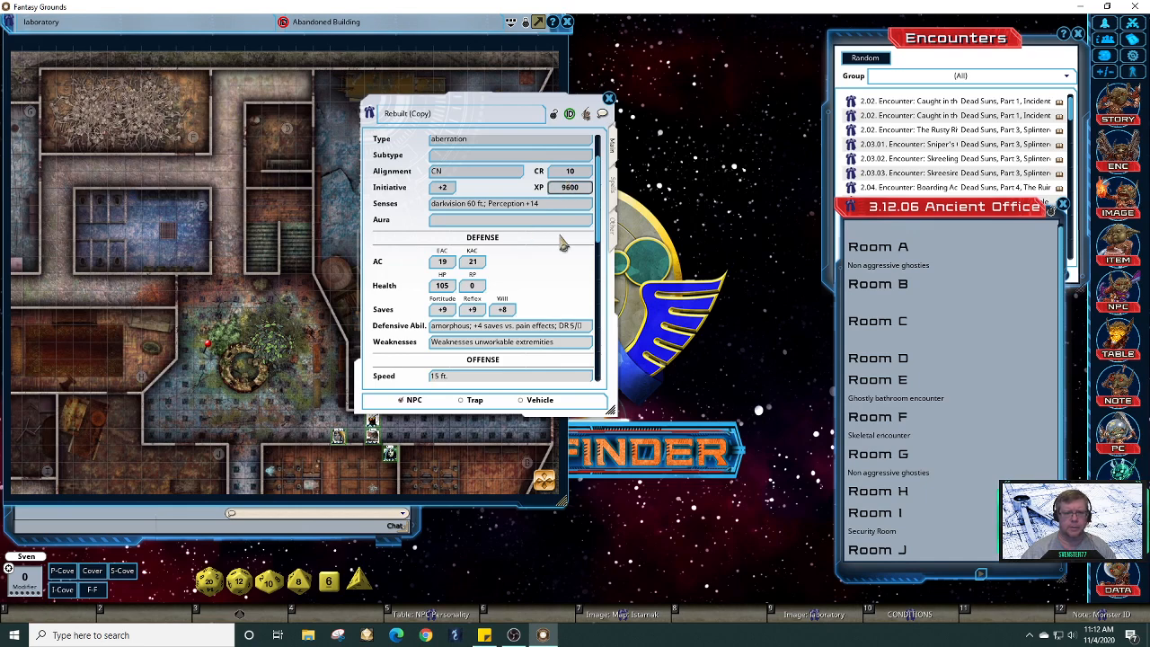
left_click(582, 219)
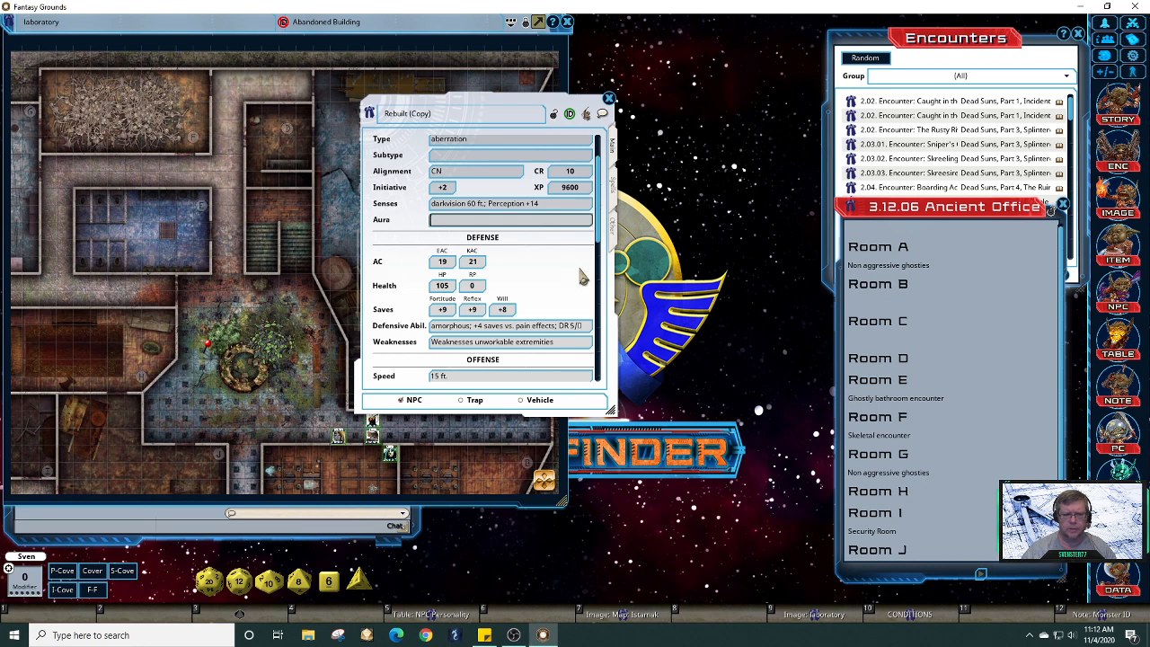
left_click_drag(552, 109, 751, 30)
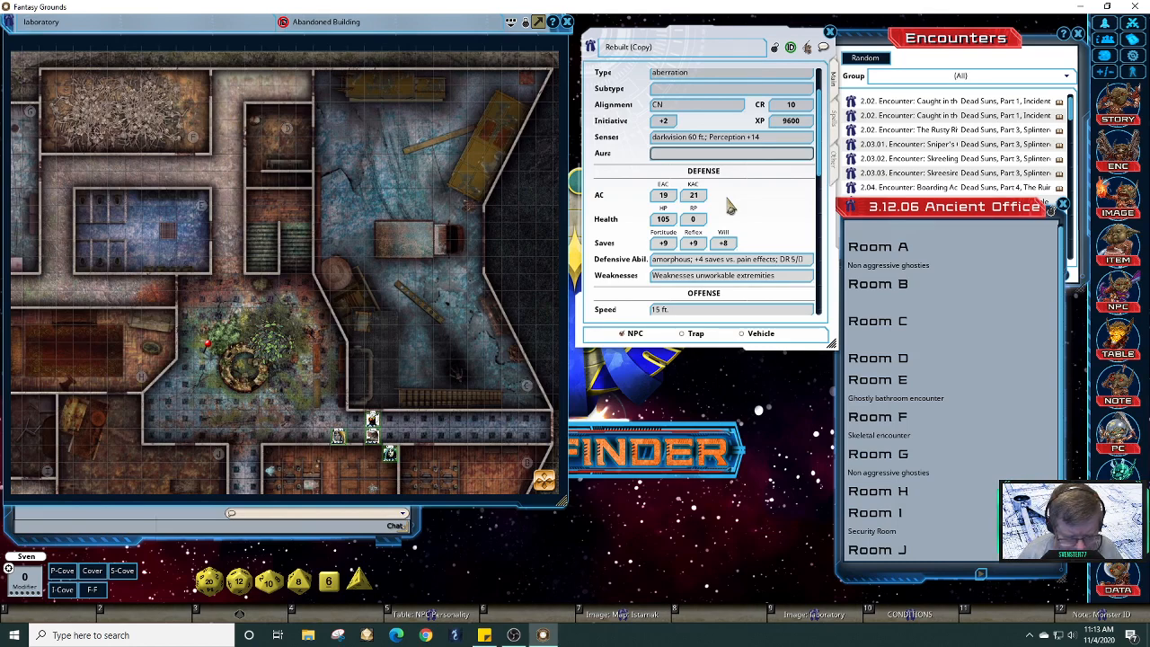
type("Nauseating stench")
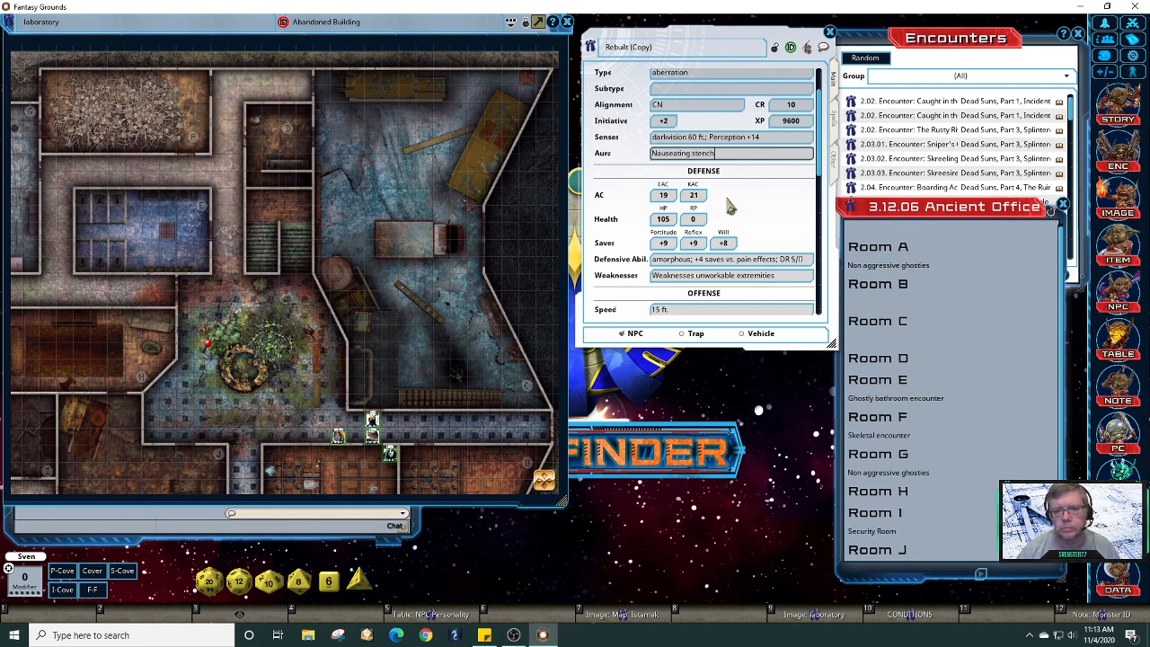
type("10'")
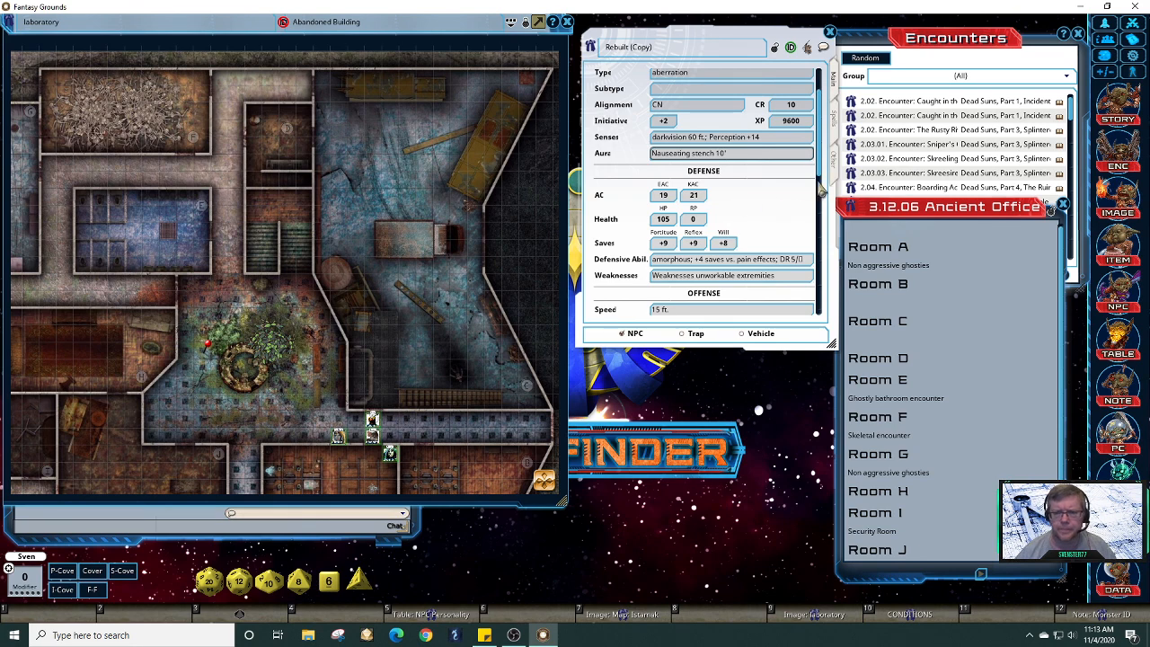
Step: Change the slam attack's damage dice to 3d8 in the Rebuilt (Copy) record's melee entry
left_click_drag(824, 157, 828, 221)
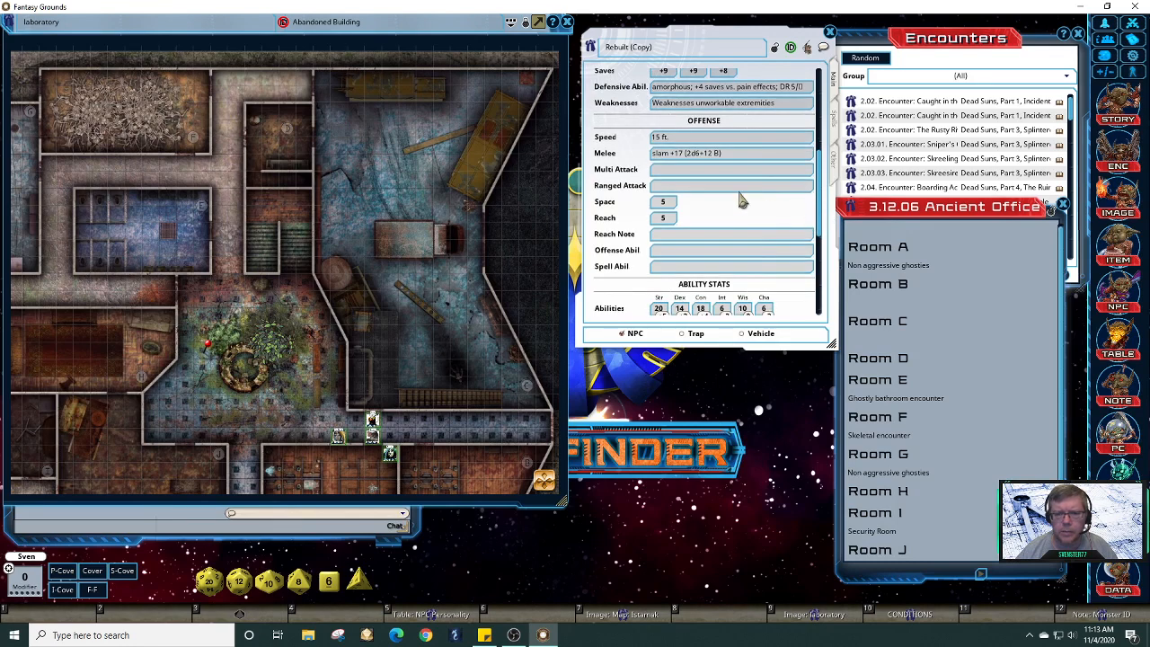
left_click(699, 154)
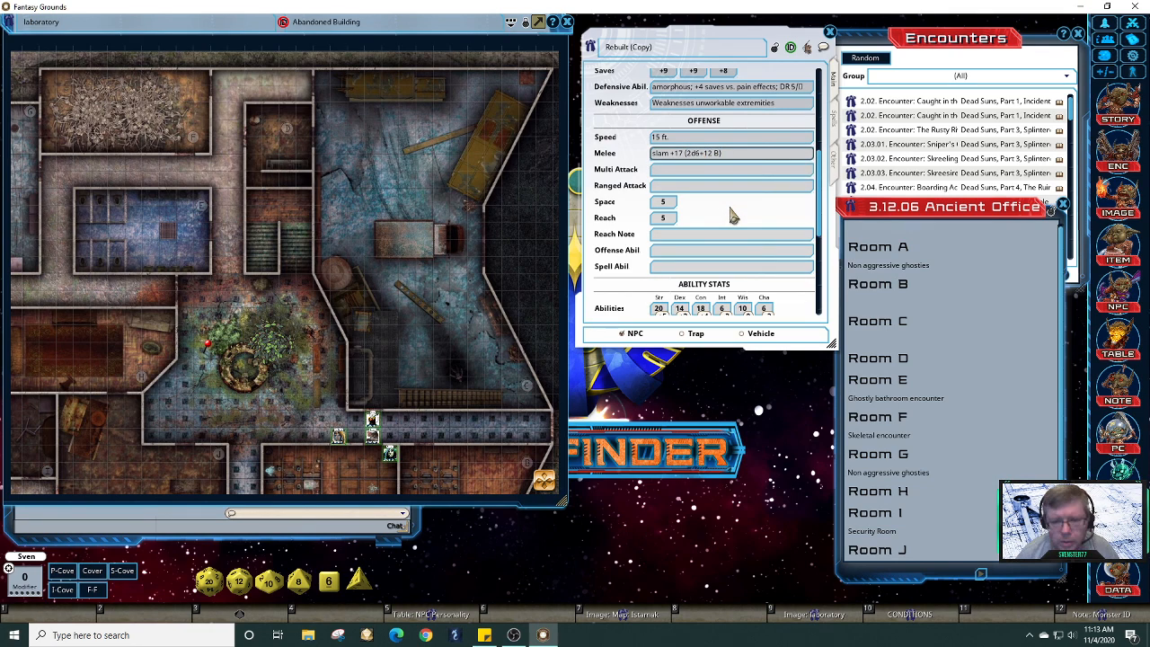
key("Delete")
type("3")
key("Delete")
type("8")
Step: Try slam attack bonuses of +24 and +20 in the melee entry, and clear the bonus number
key("Left")
key("Left")
key("Left")
key("Left")
key("Left")
key("BackSpace")
key("BackSpace")
type("24")
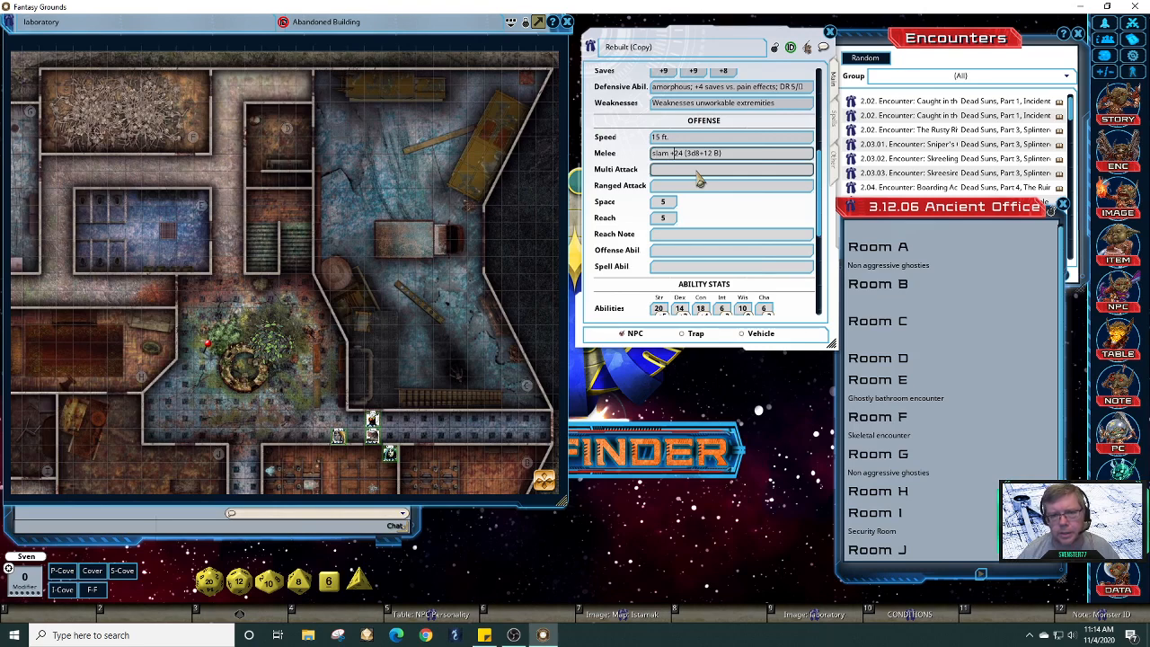
key("Delete")
key("Delete")
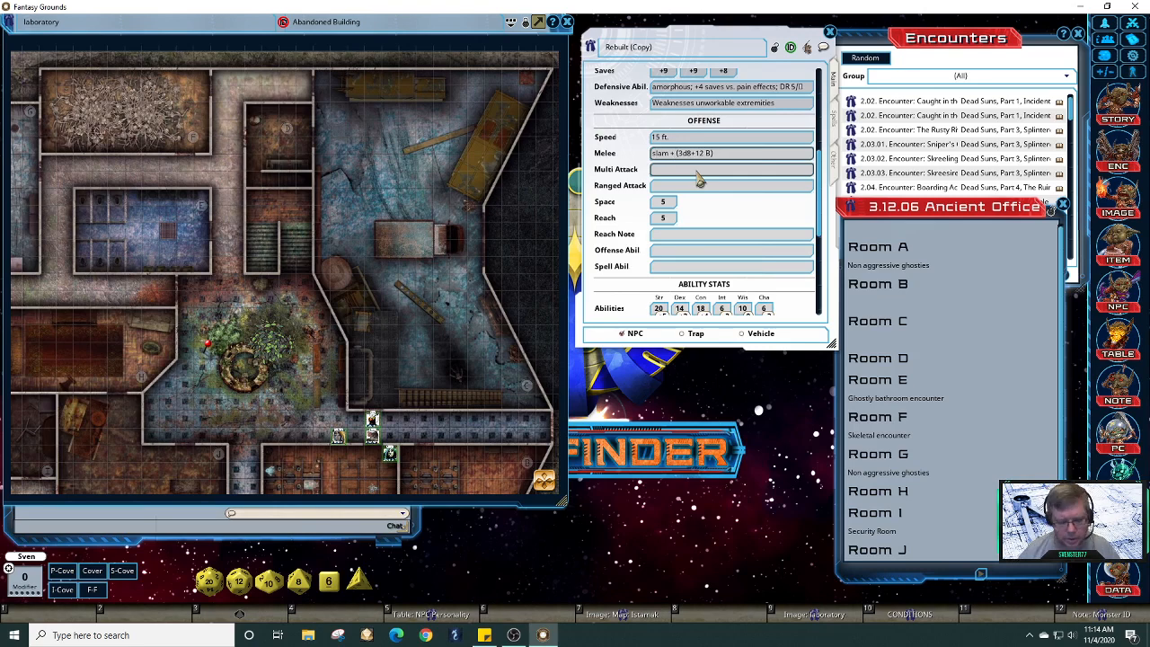
type("20")
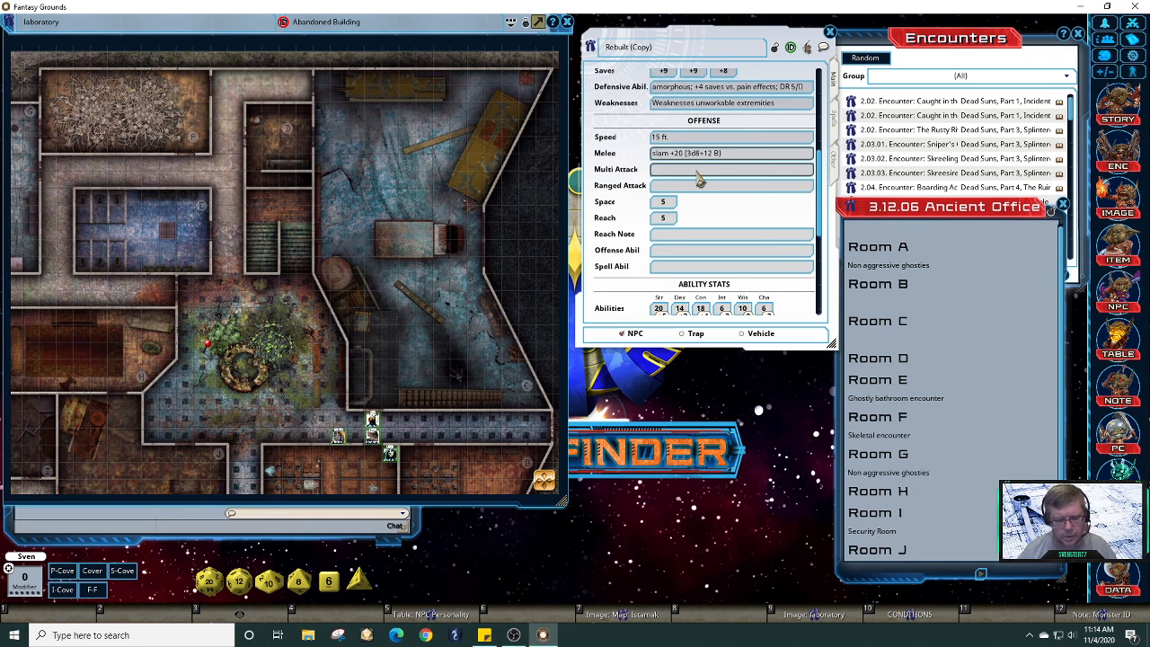
key("BackSpace")
key("BackSpace")
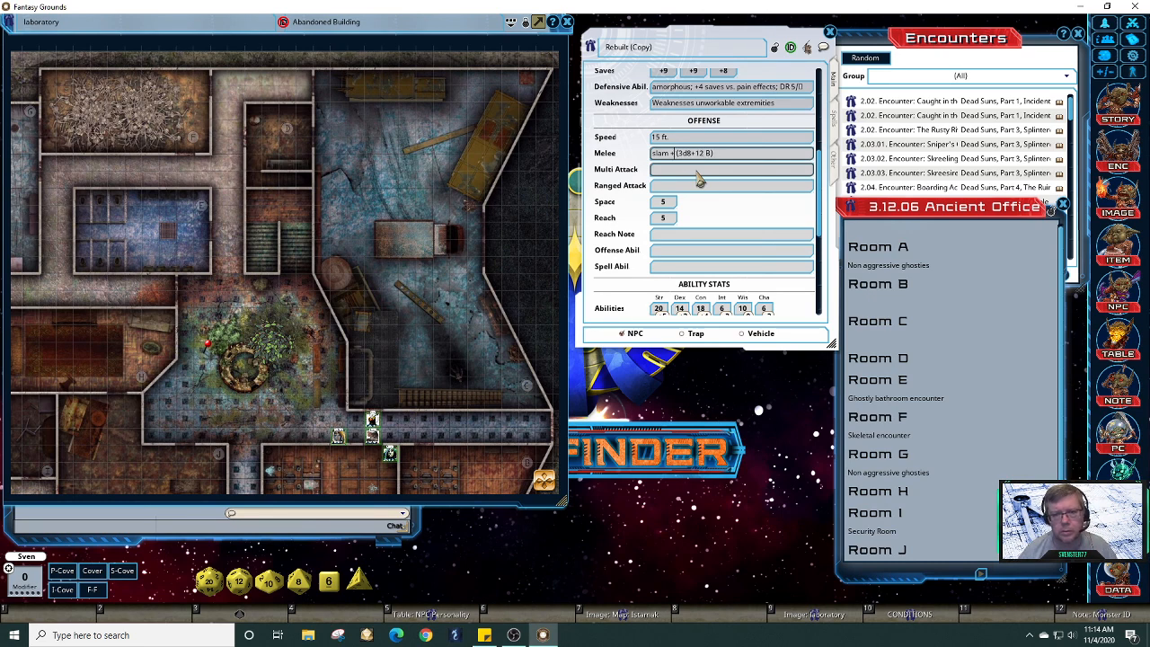
Step: Open the Rebuilt image linked in the Rebuilt (Copy) record's description and place it over the map
left_click(833, 155)
left_click(629, 73)
left_click_drag(685, 198, 198, 148)
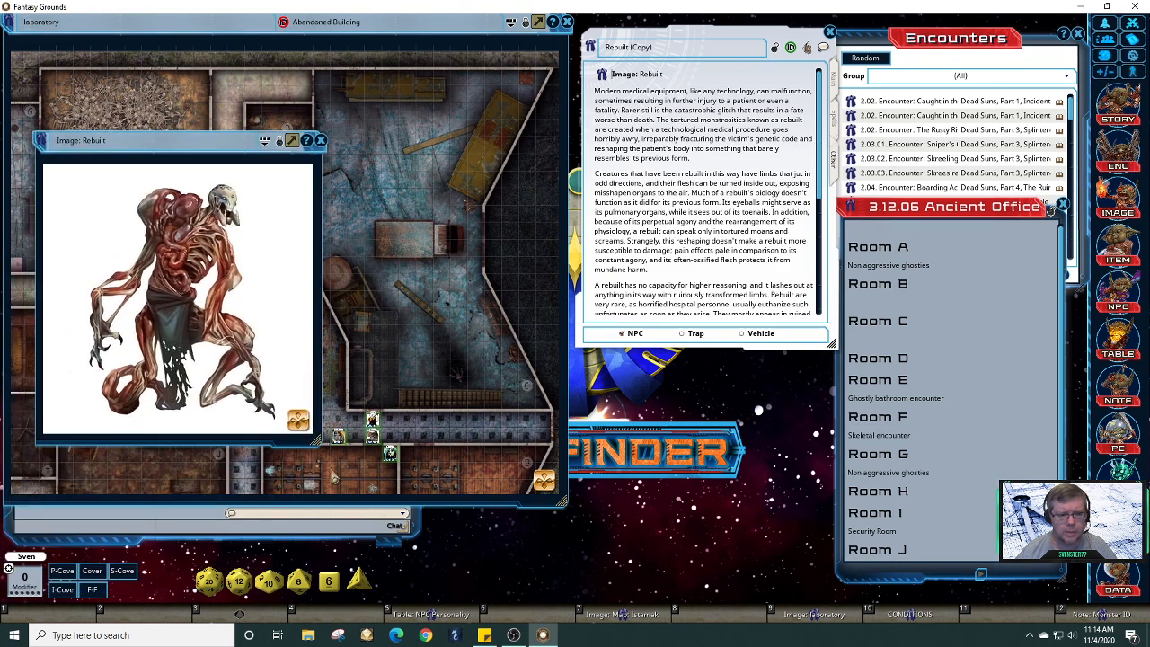
Step: Shrink the Rebuilt image window, zoom its picture to fit, and place it over the laboratory map's lower-left corner
left_click_drag(318, 441, 204, 337)
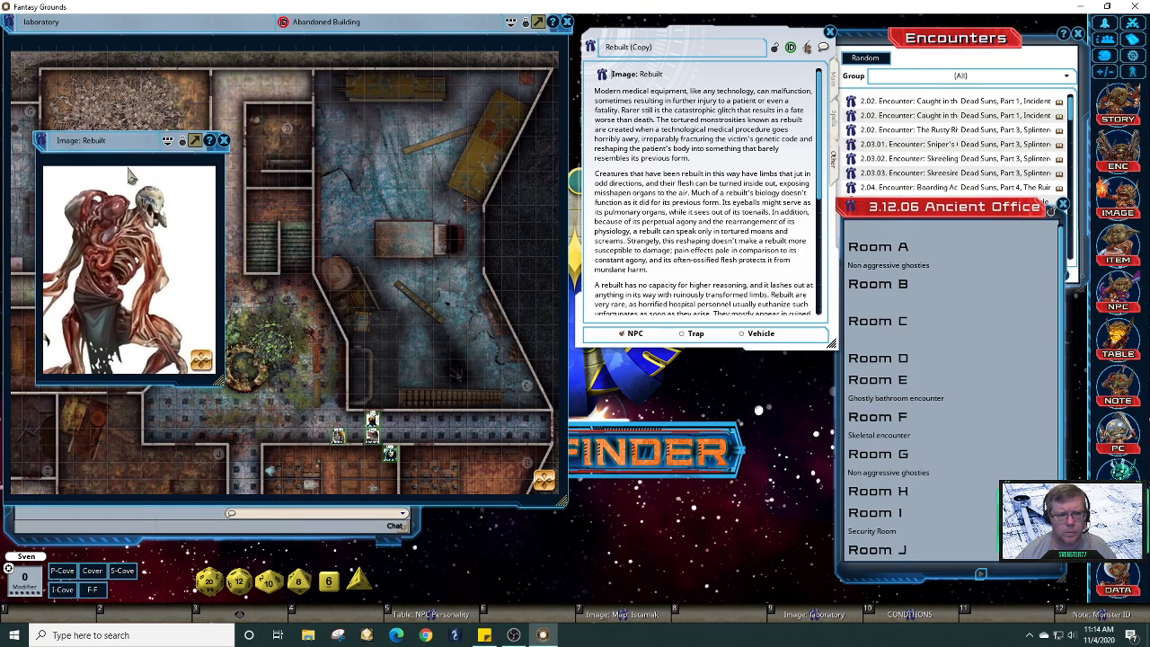
left_click_drag(125, 141, 117, 291)
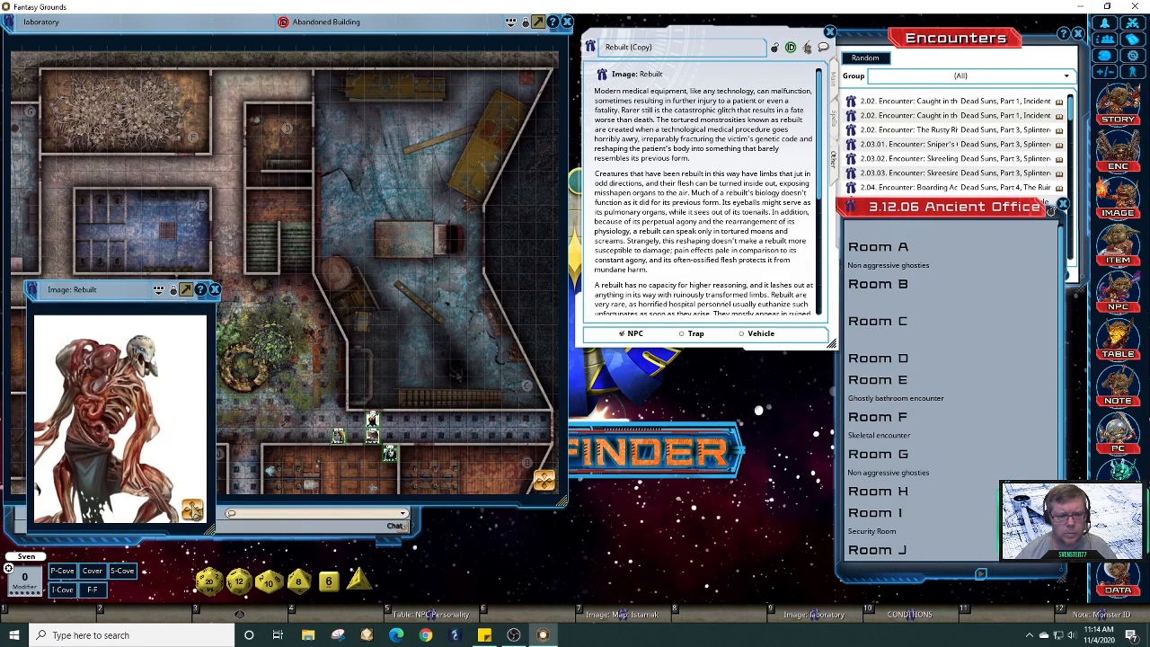
left_click_drag(195, 511, 190, 531)
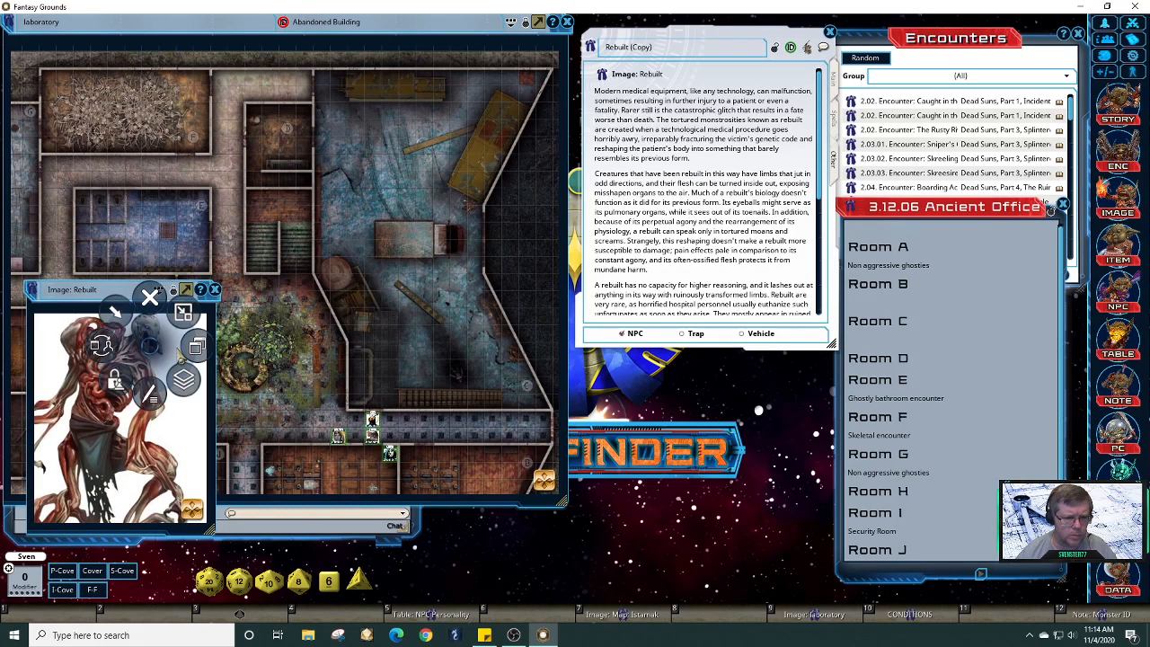
right_click(149, 346)
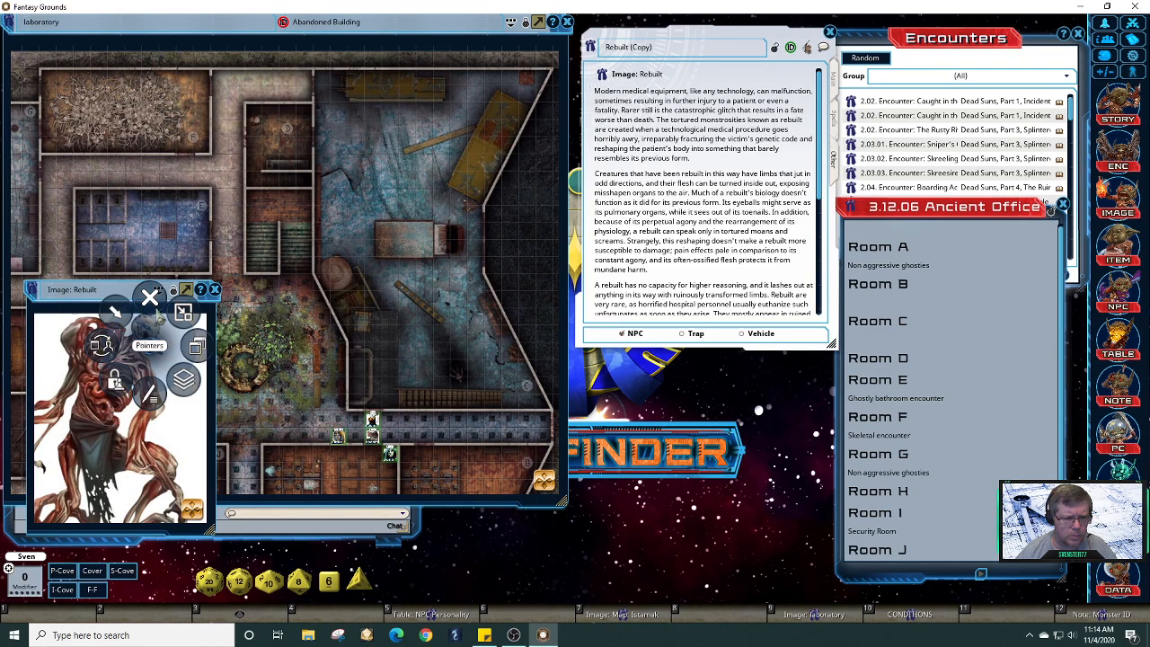
left_click(197, 350)
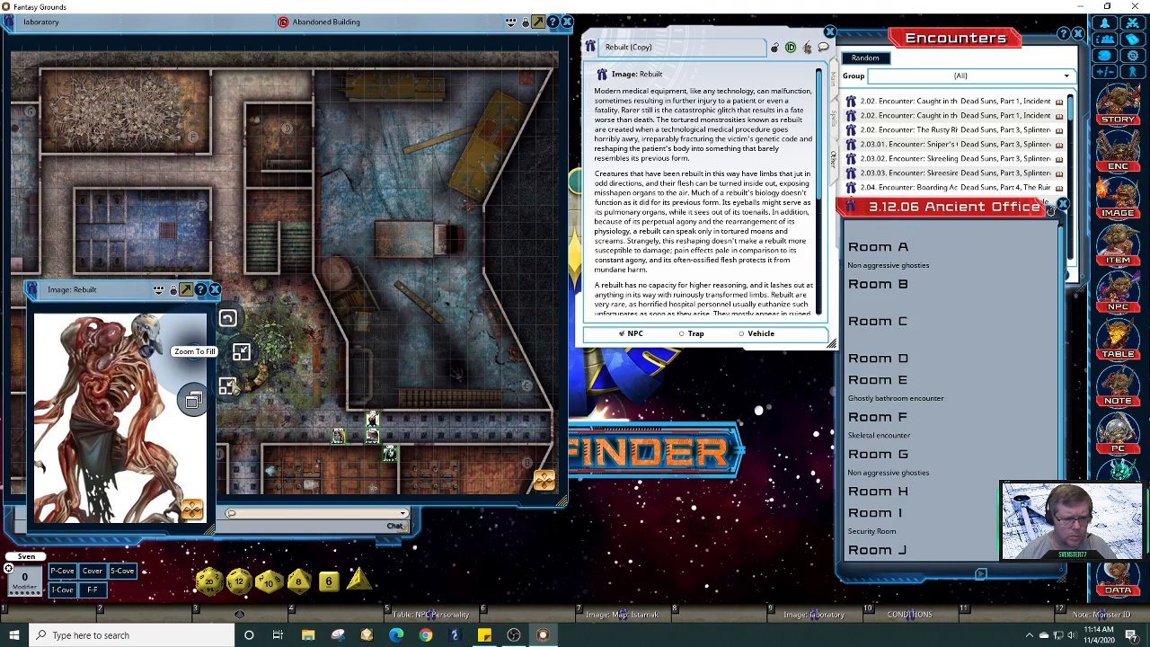
left_click(233, 383)
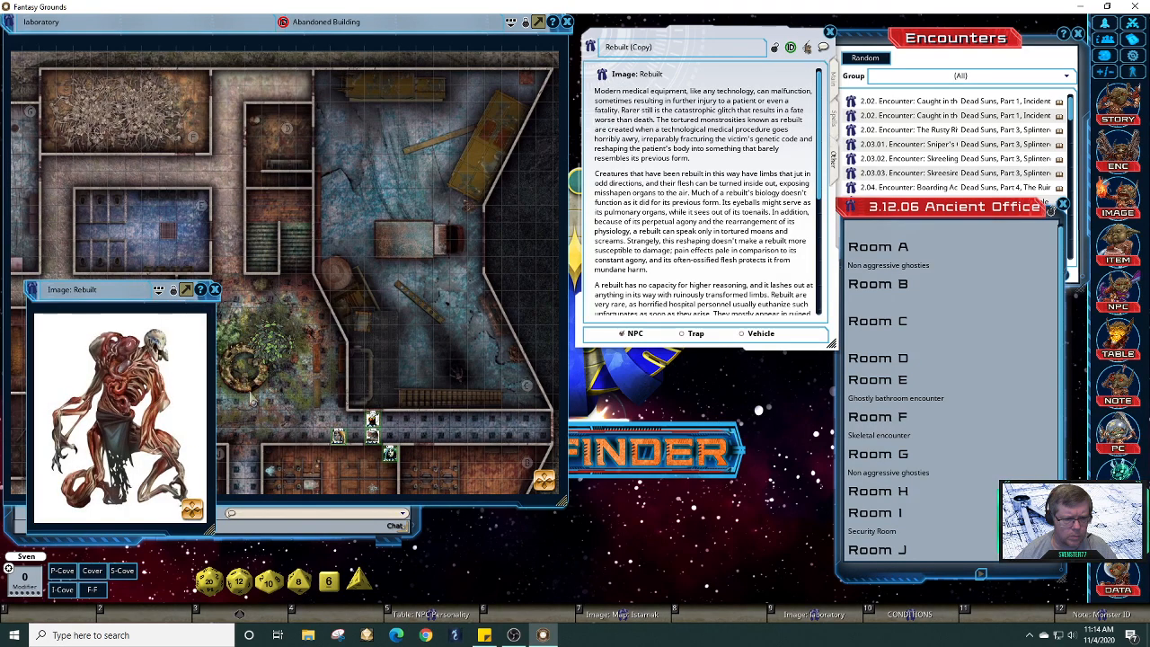
left_click_drag(126, 290, 103, 319)
Step: Return the Rebuilt (Copy) record to its main stats and filter the NPC list to CR 10
left_click(841, 83)
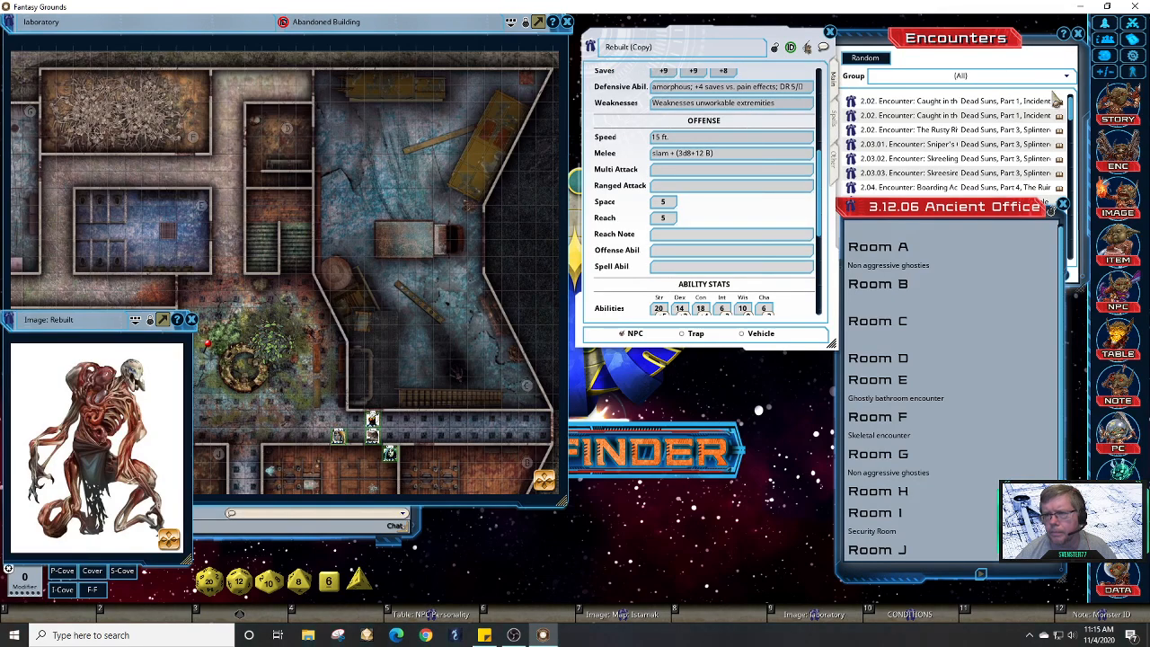
left_click(1119, 292)
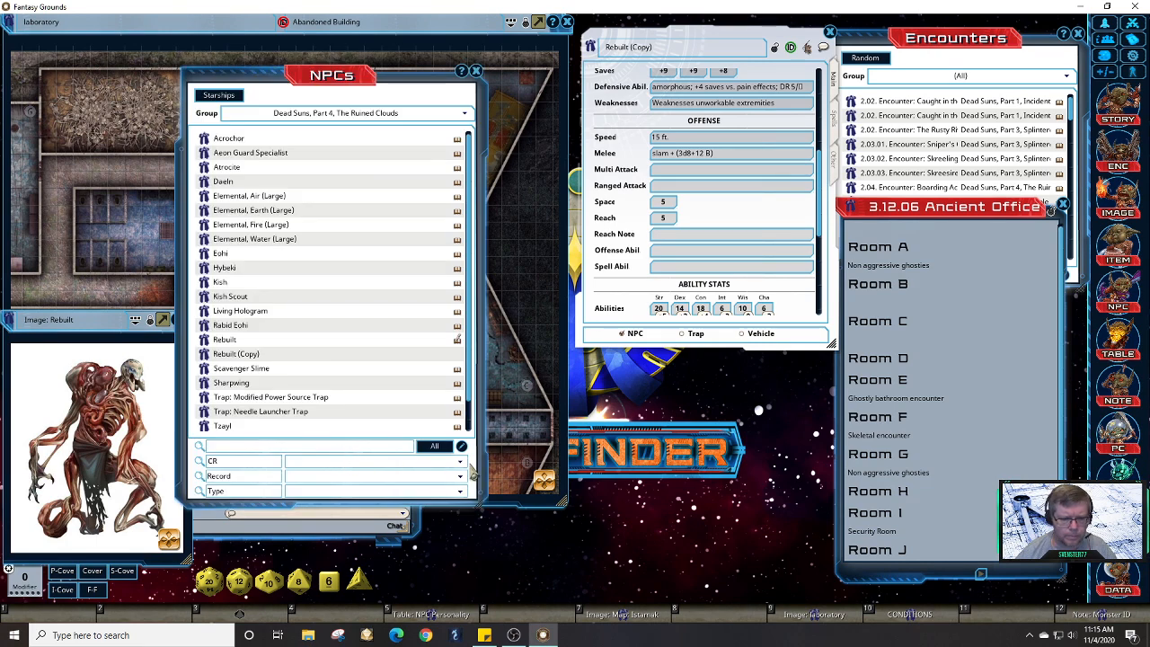
left_click(460, 461)
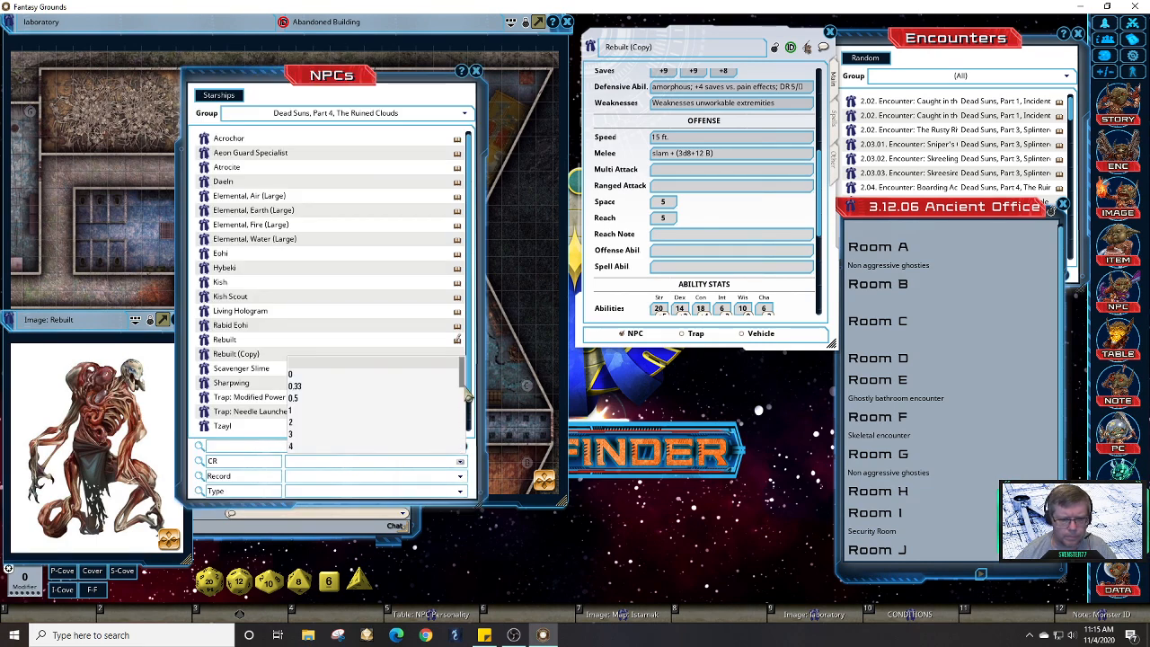
left_click_drag(467, 395, 466, 439)
left_click(292, 363)
Step: Examine the Atrocite record's stats, description and linked image
left_click(204, 139)
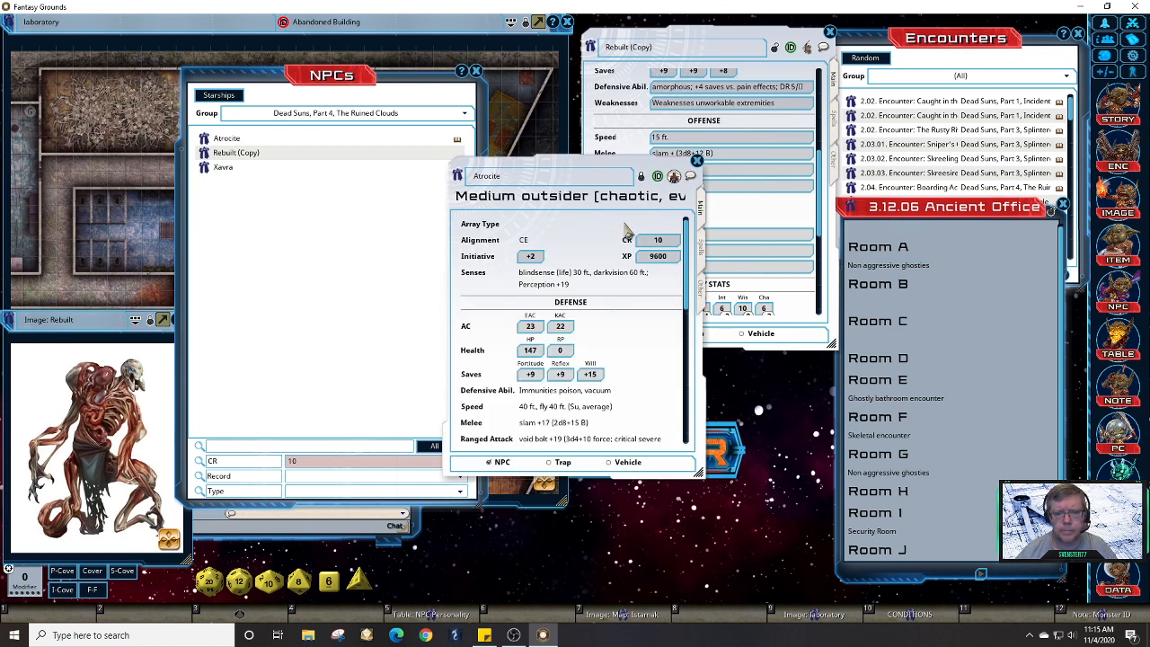
left_click(701, 296)
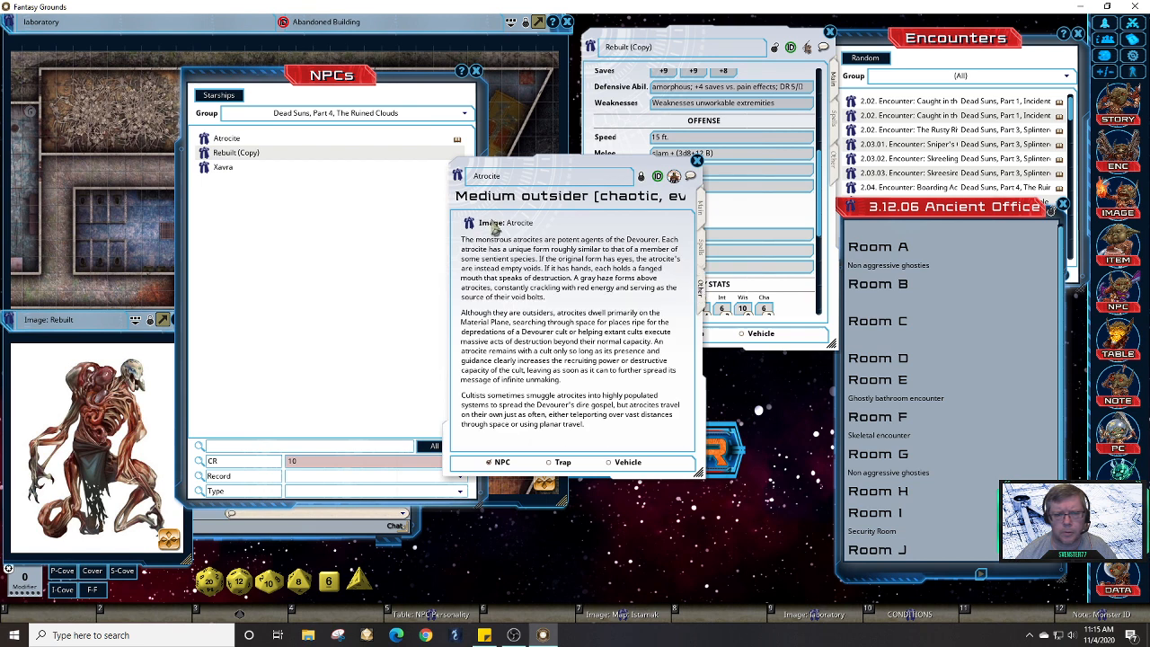
left_click(478, 225)
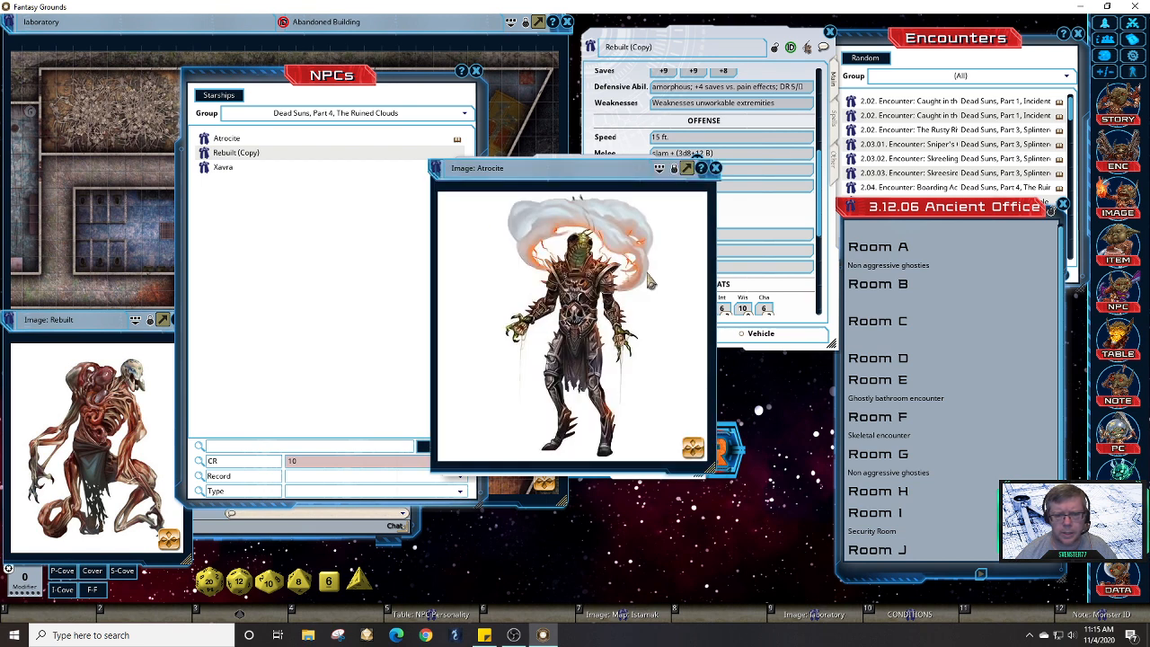
left_click(715, 168)
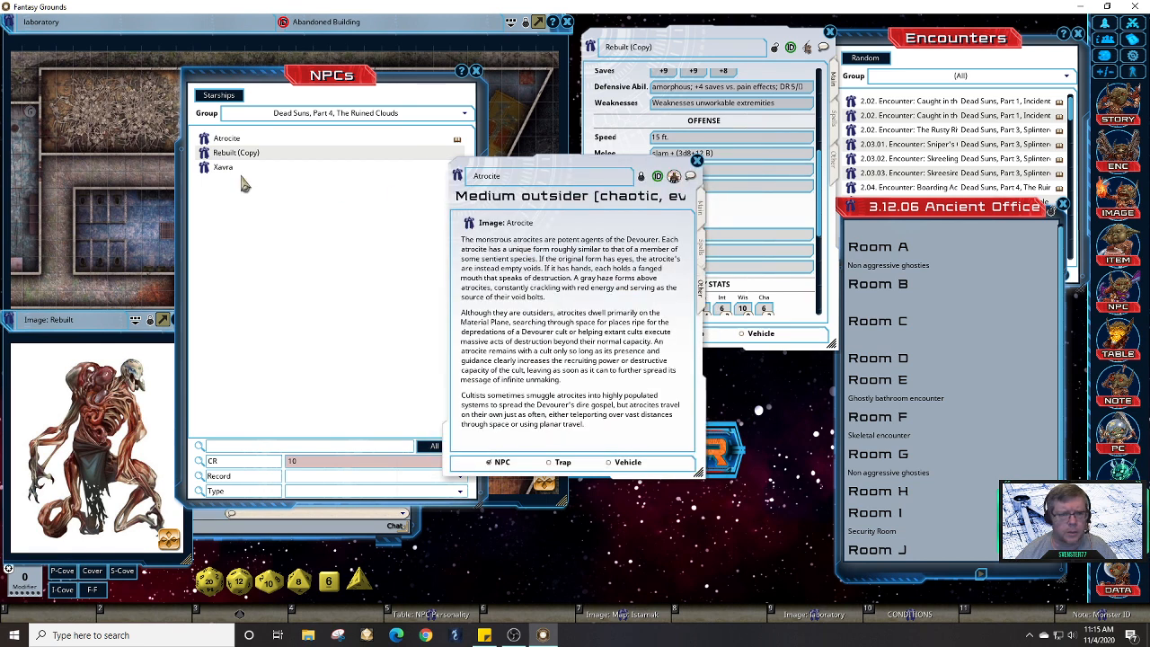
Step: Examine the Xavra record's stats, description and linked Kish image
left_click(205, 169)
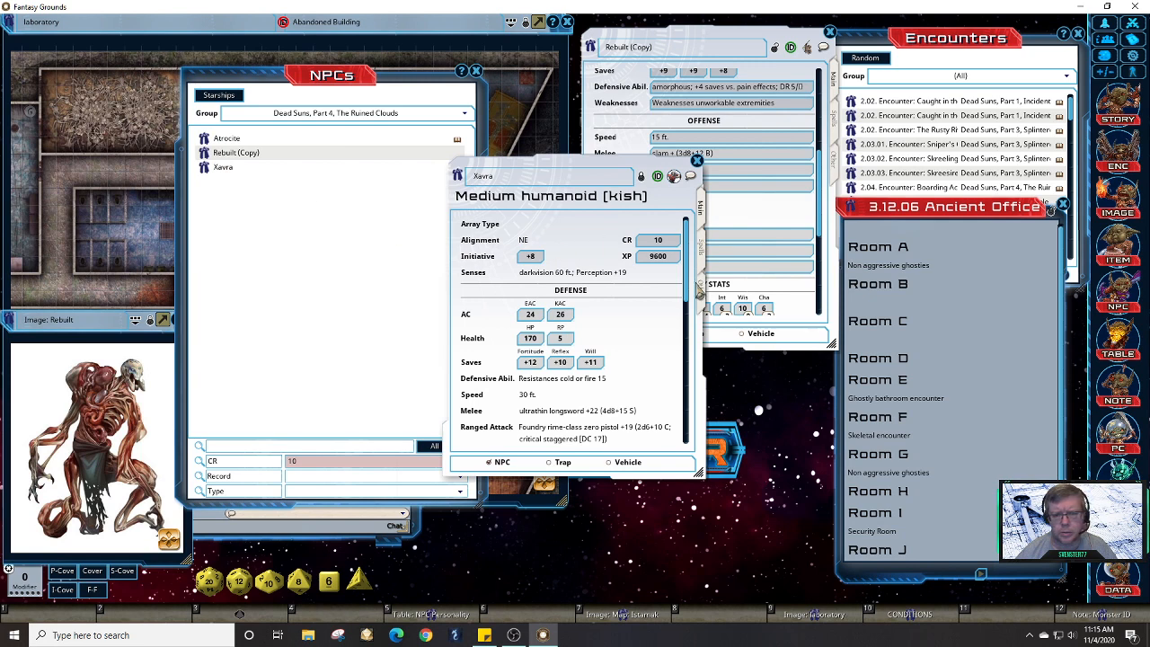
left_click(701, 296)
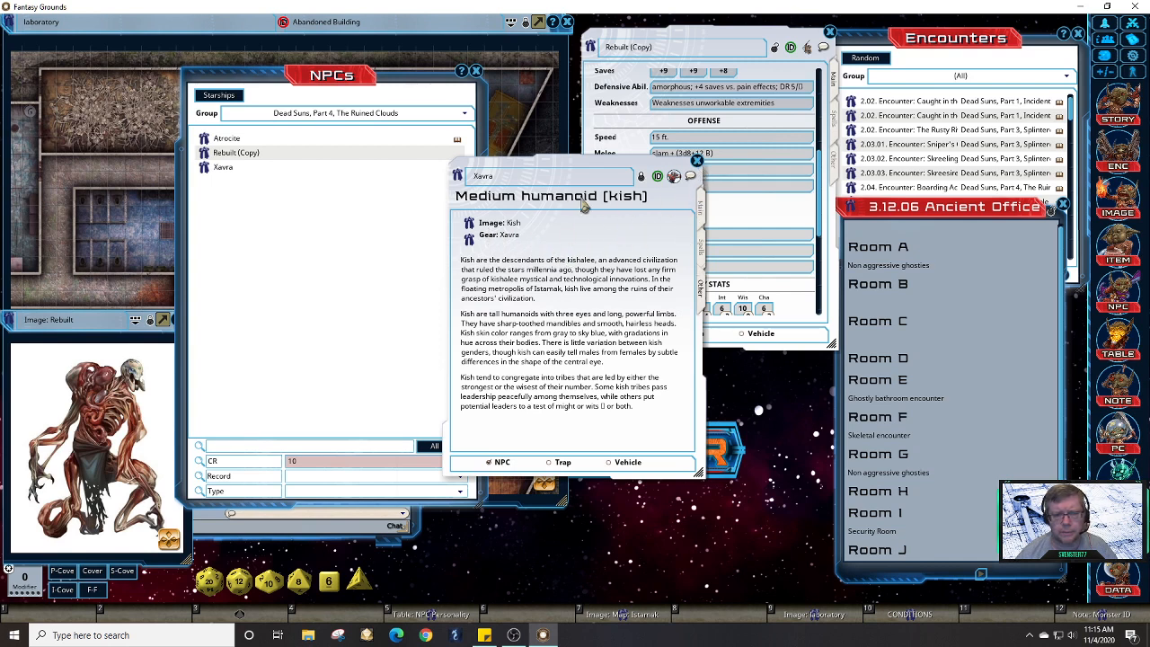
left_click(474, 229)
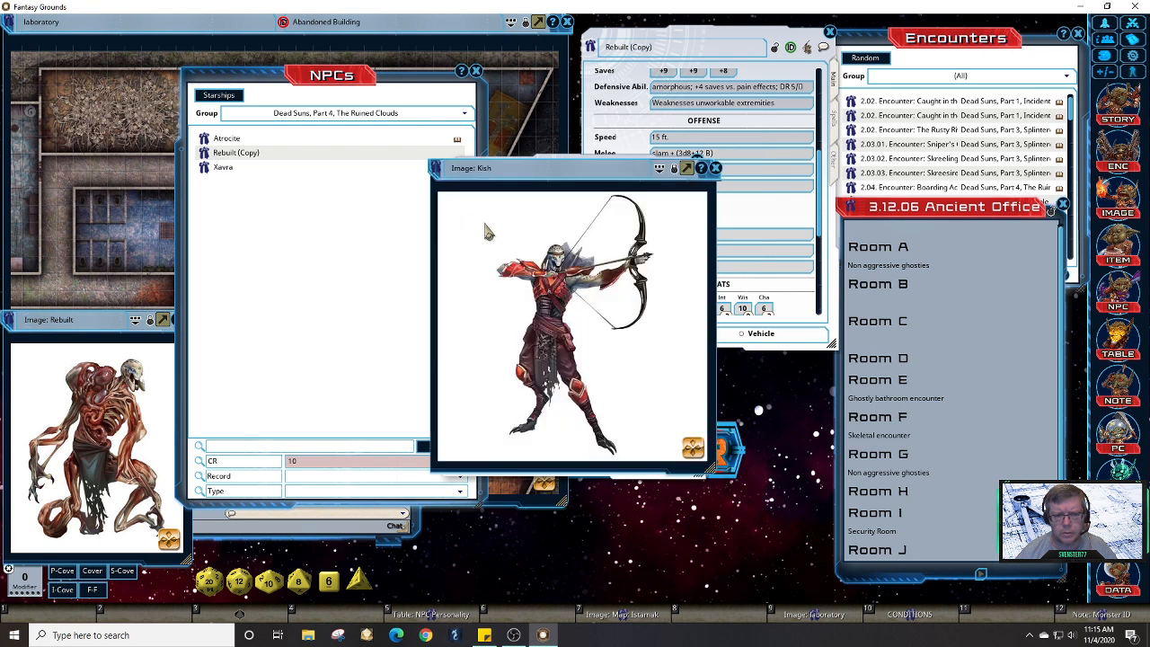
left_click(715, 168)
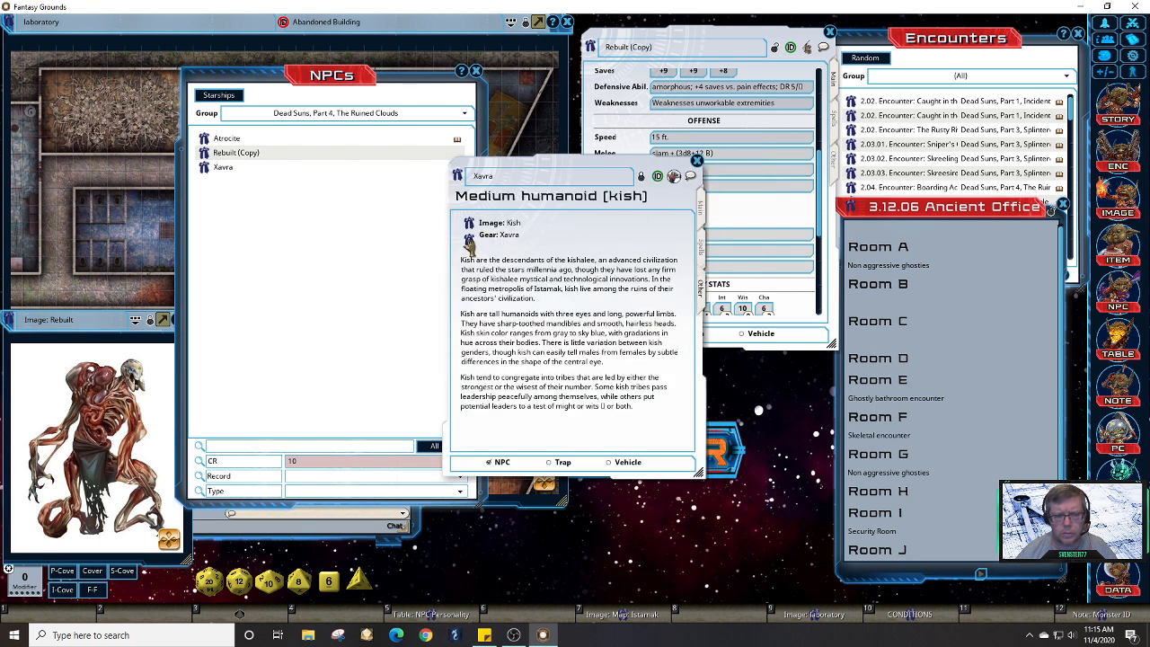
Step: Compare the main stats of the Xavra and Atrocite records side by side, and close both records
left_click(700, 206)
left_click_drag(628, 175, 536, 226)
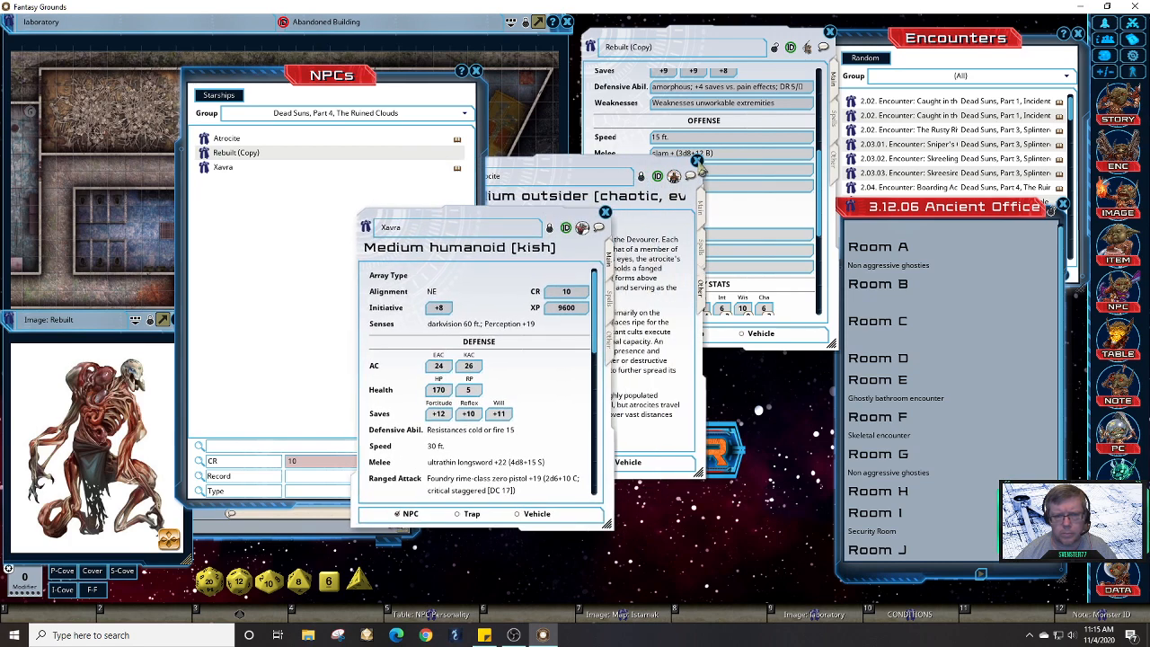
left_click_drag(621, 172, 788, 229)
left_click(869, 261)
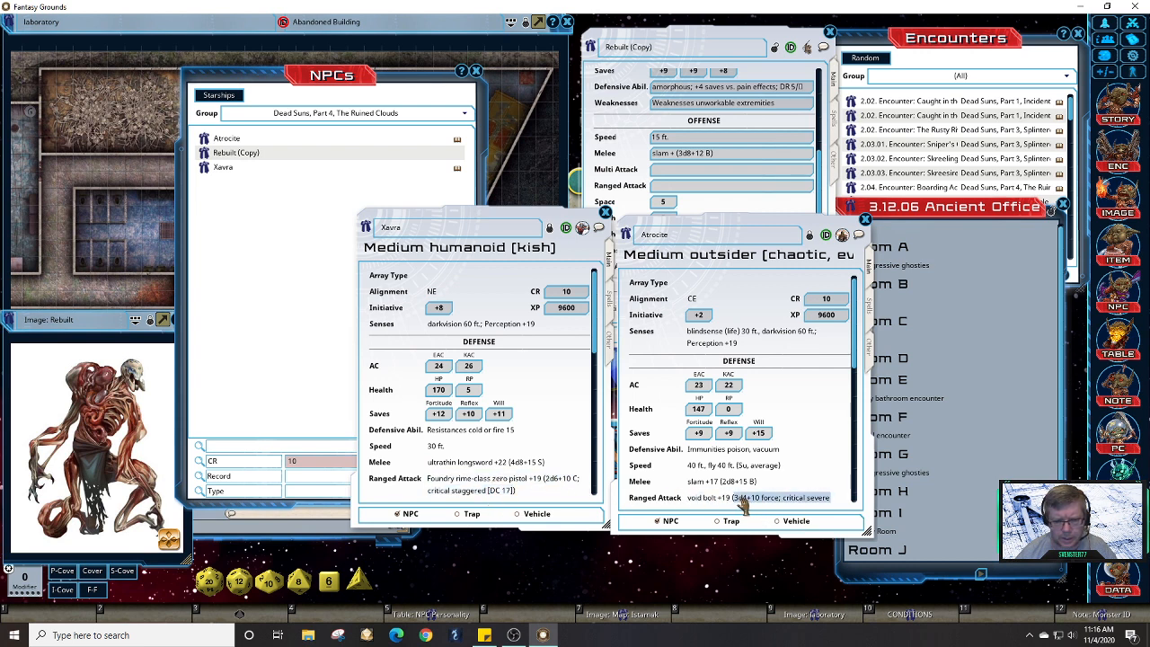
left_click(606, 213)
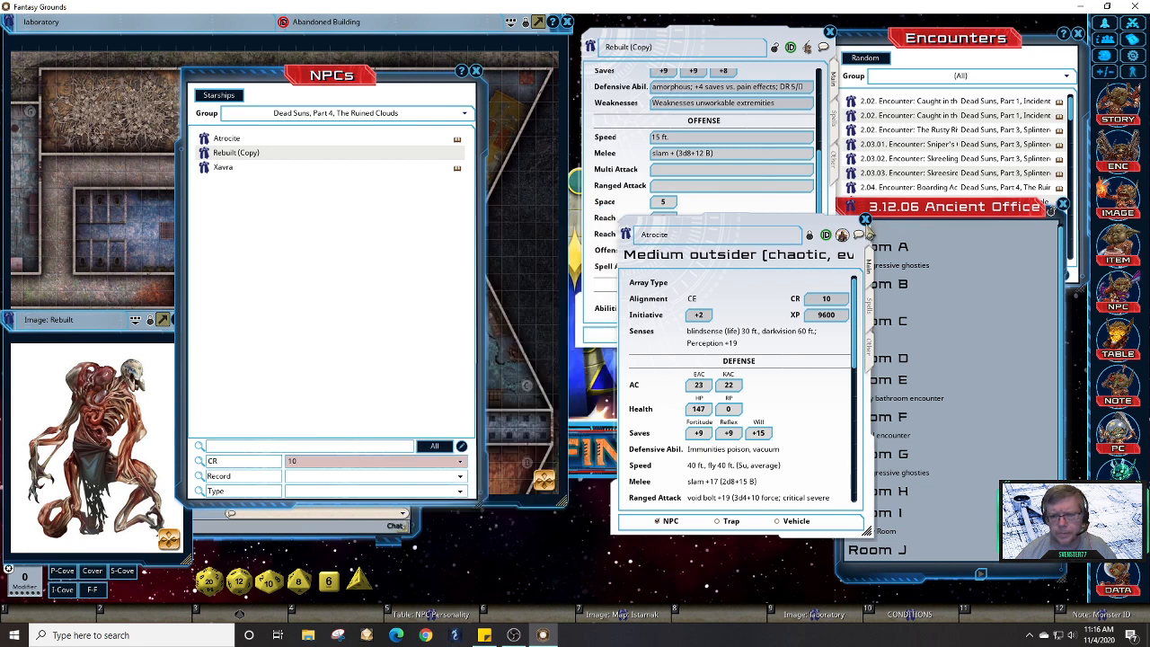
left_click(864, 220)
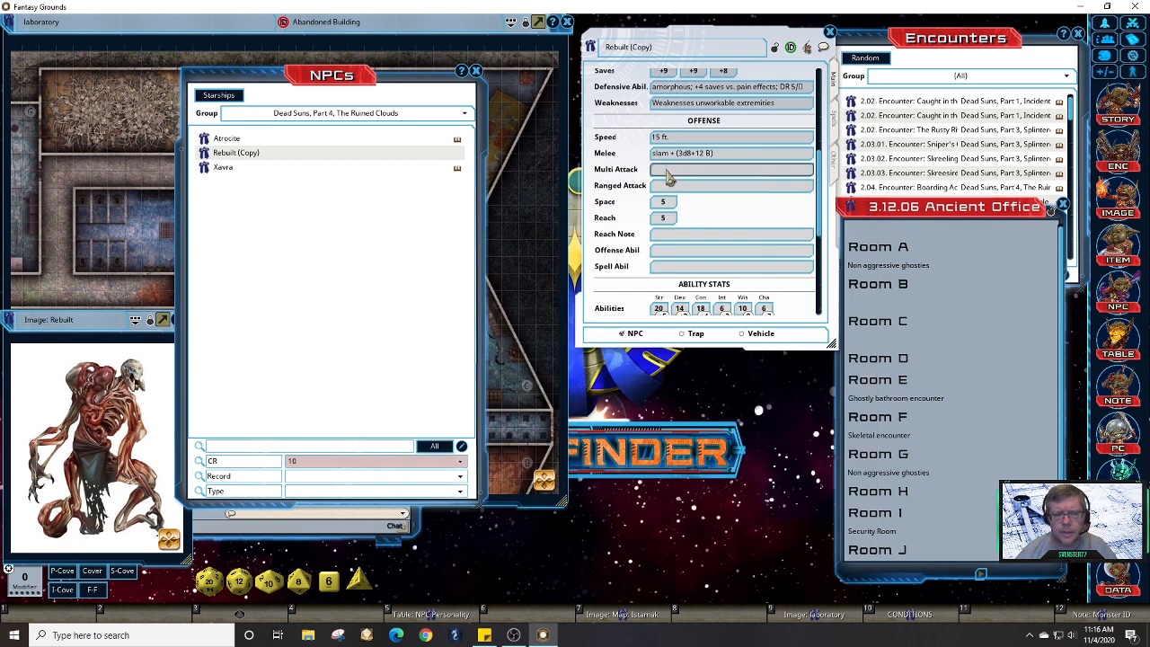
Step: Reopen the Xavra and Atrocite records, close the NPC list, and arrange both records below Rebuilt (Copy) for reference
left_click(213, 170)
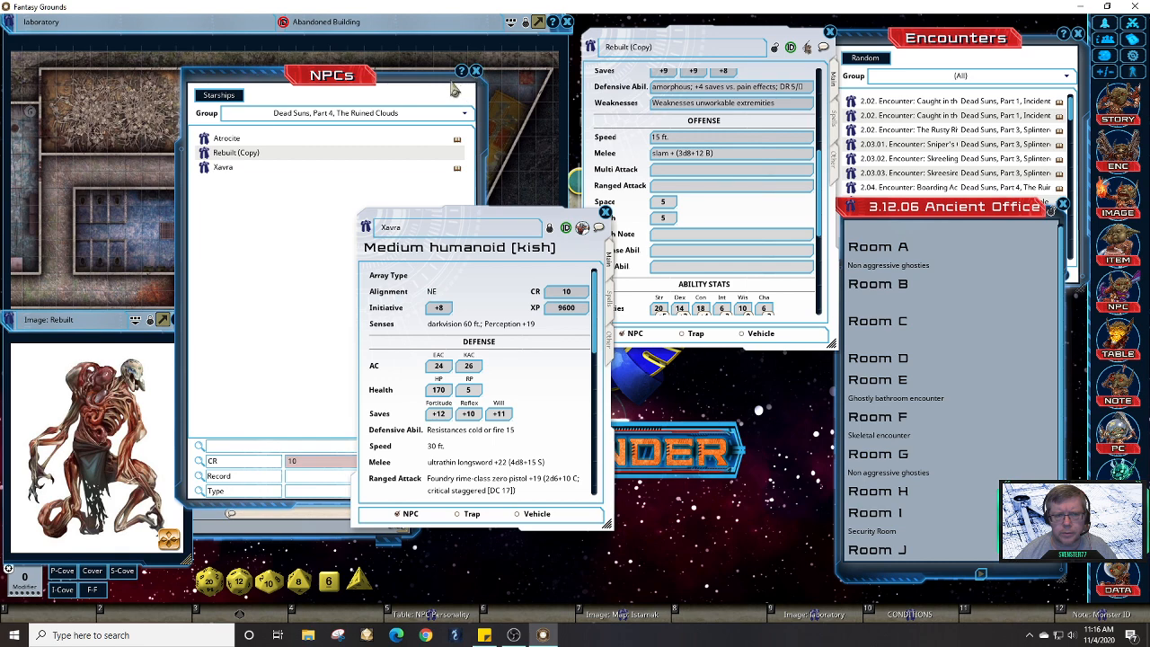
left_click(205, 139)
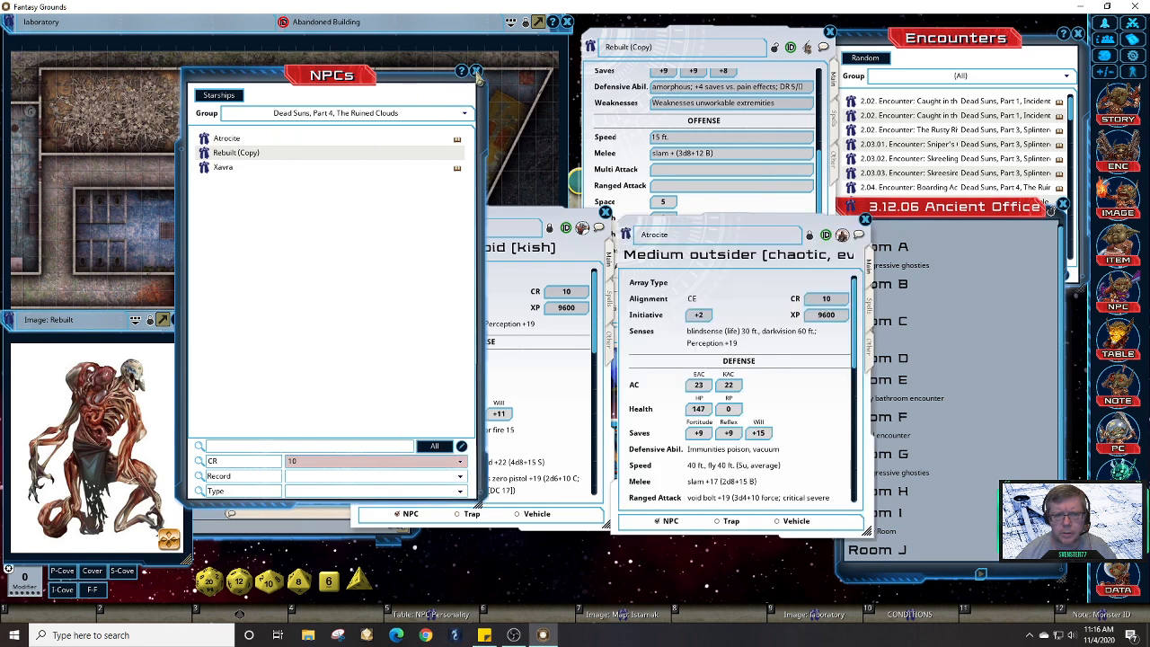
left_click(477, 70)
left_click_drag(505, 227, 480, 378)
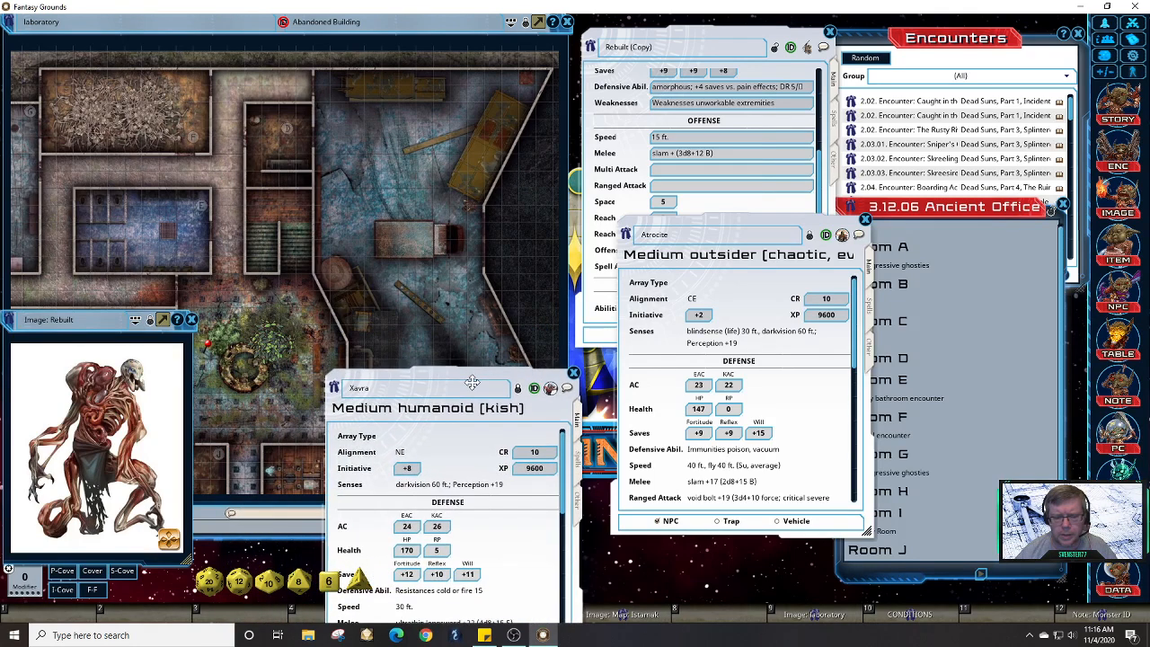
left_click_drag(749, 369, 952, 349)
left_click_drag(486, 377, 695, 370)
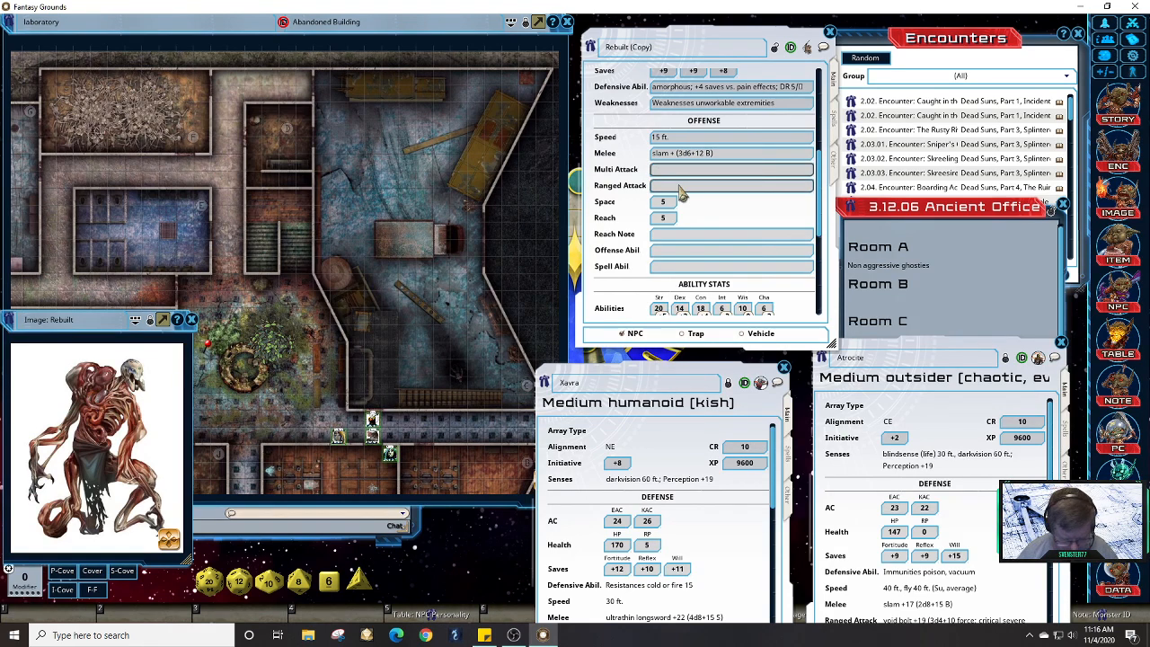
Step: Enter "Multiattack" as the Rebuilt (Copy) record's multi attack, and set its space and reach to 10
type("Multi")
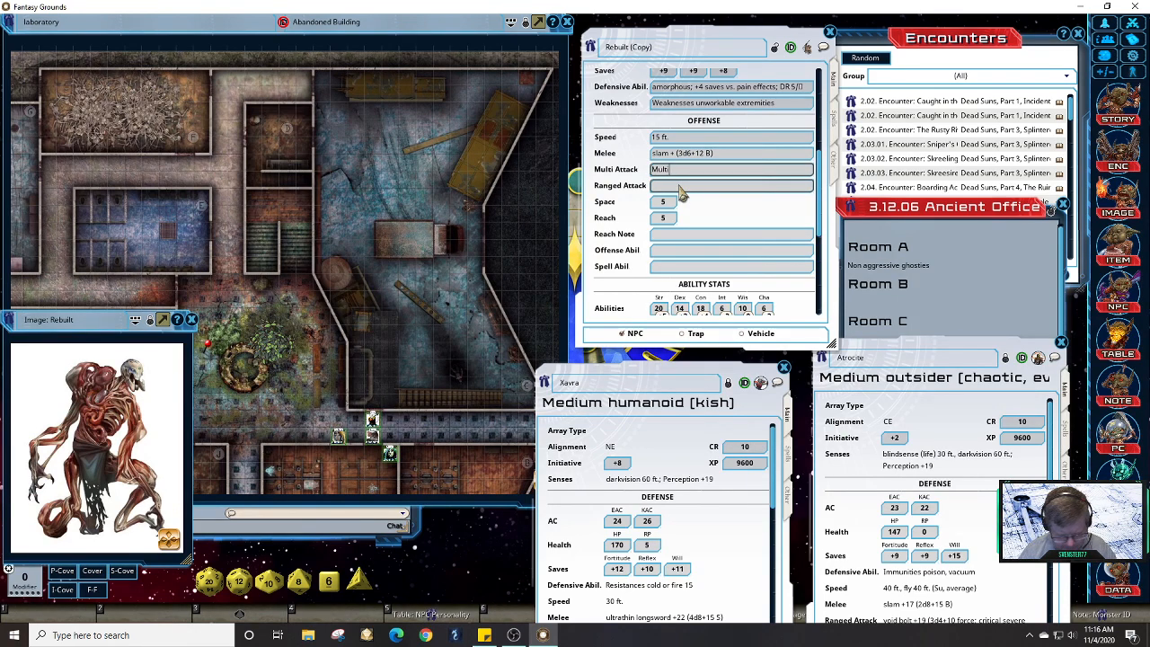
type("attack")
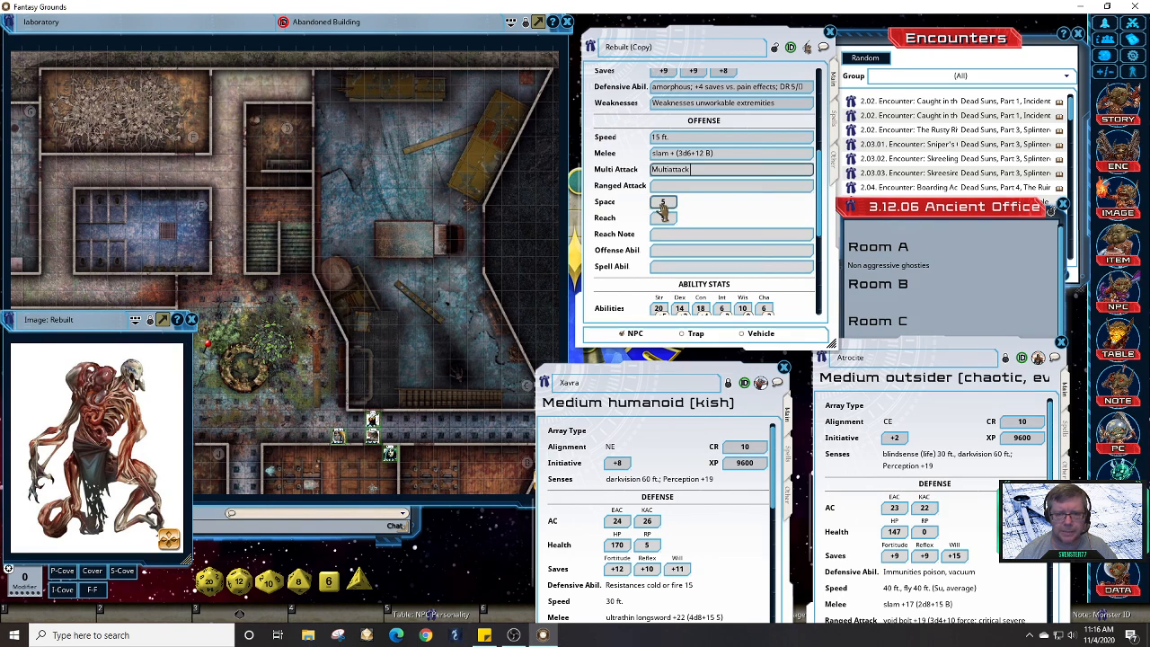
left_click(664, 205)
type("10")
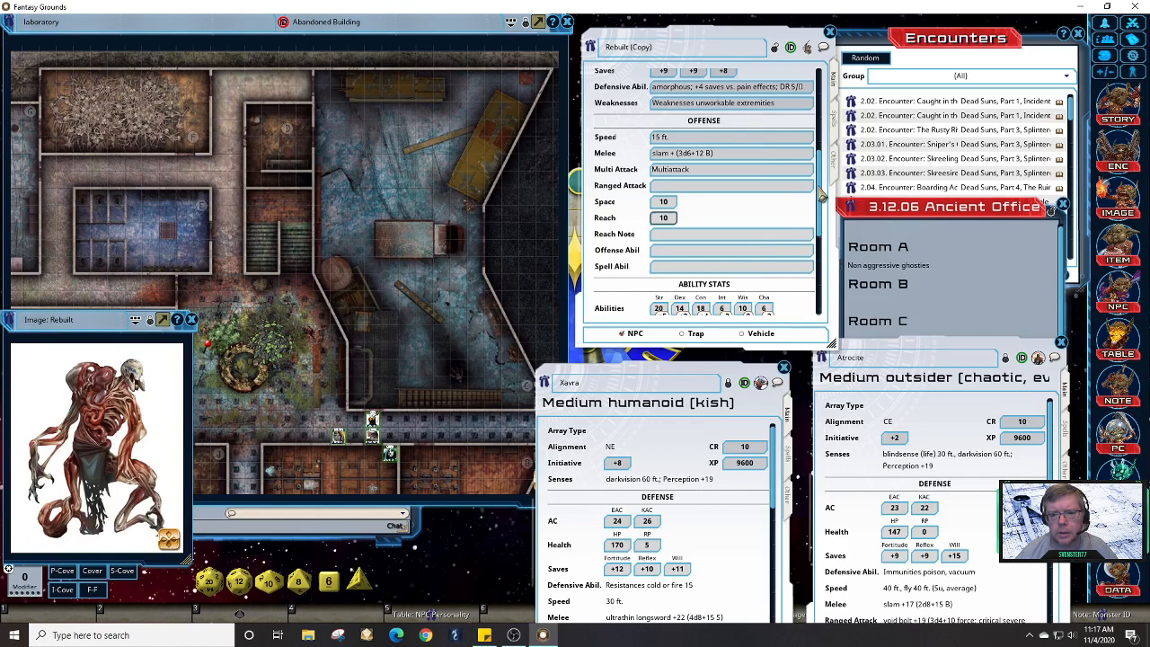
Step: Set the Rebuilt (Copy) record's Wisdom to 14 and its Will and Fortitude saves to +10
left_click_drag(823, 192, 834, 235)
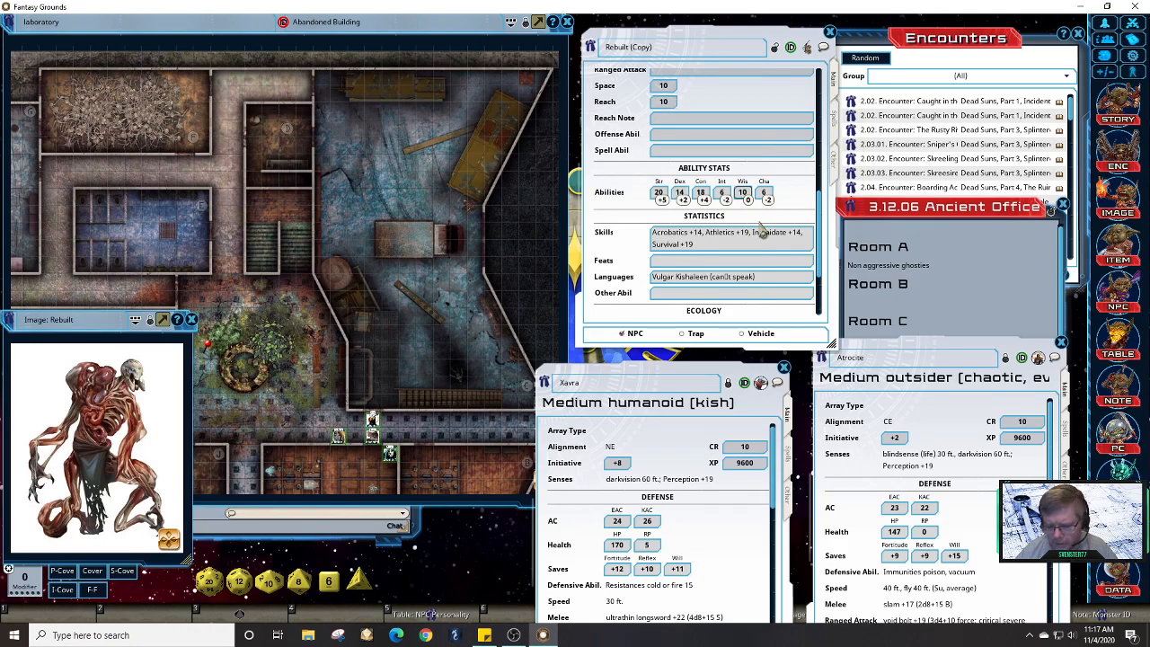
type("14")
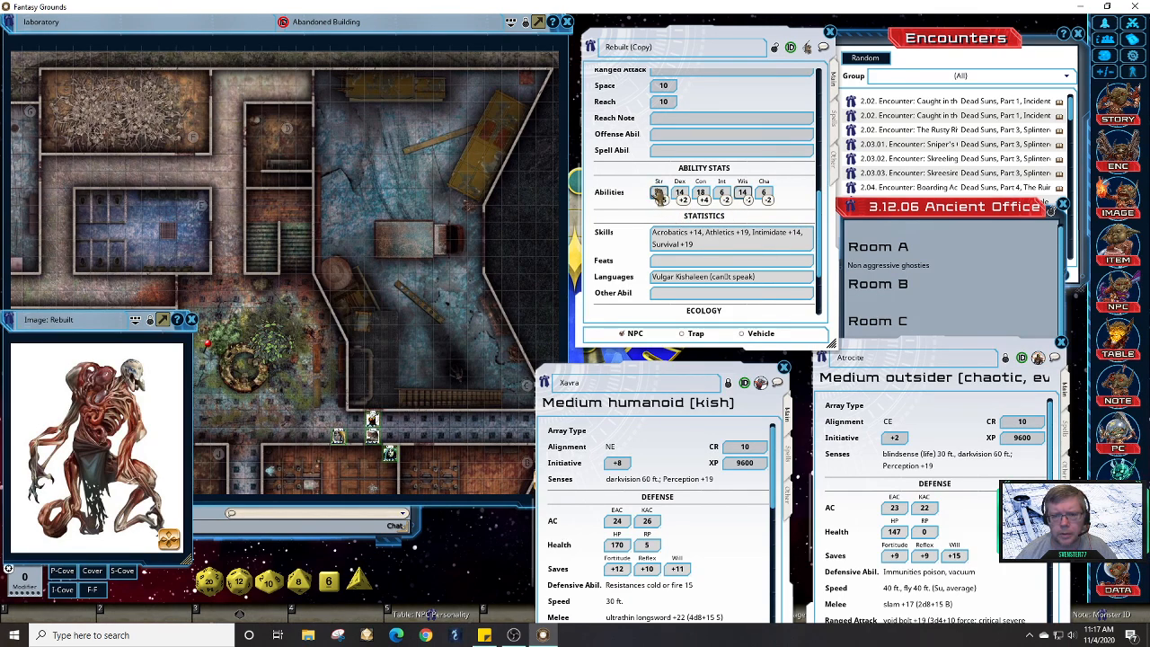
scroll(700, 200, "up", 6)
scroll(764, 167, "down", 1)
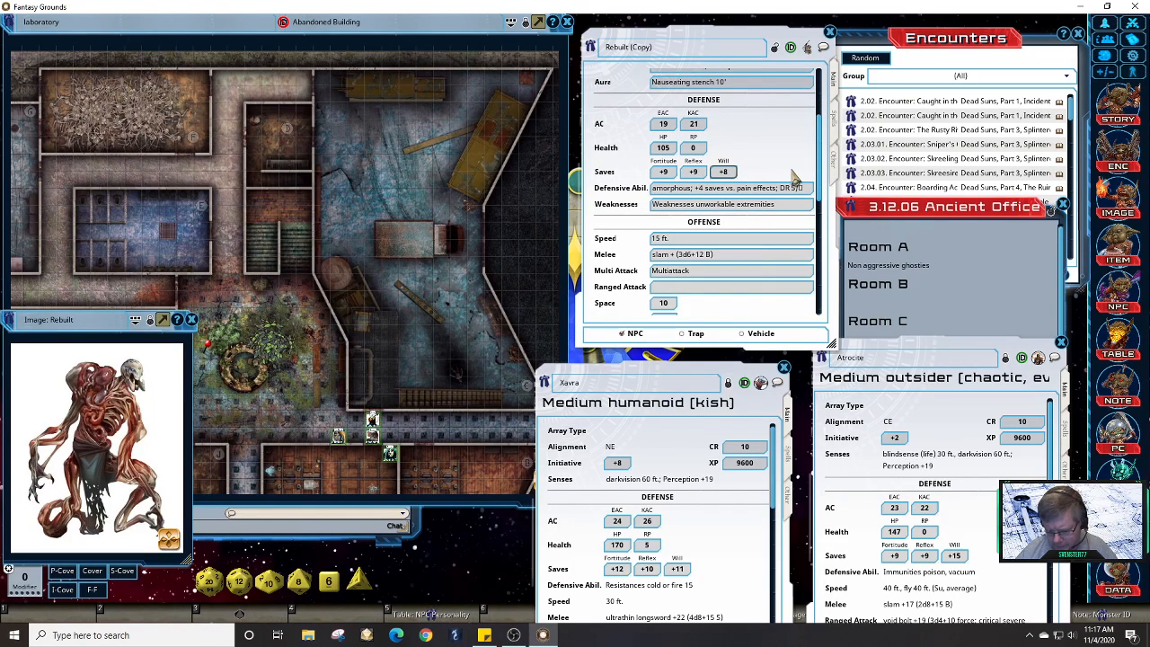
type("0")
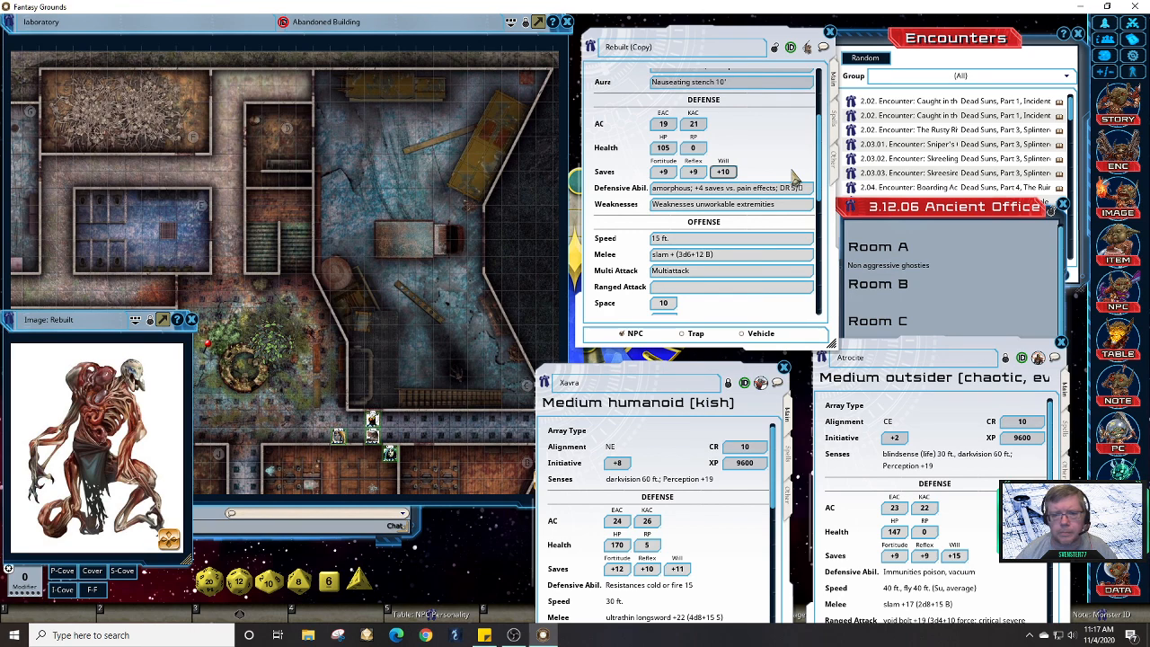
left_click(661, 174)
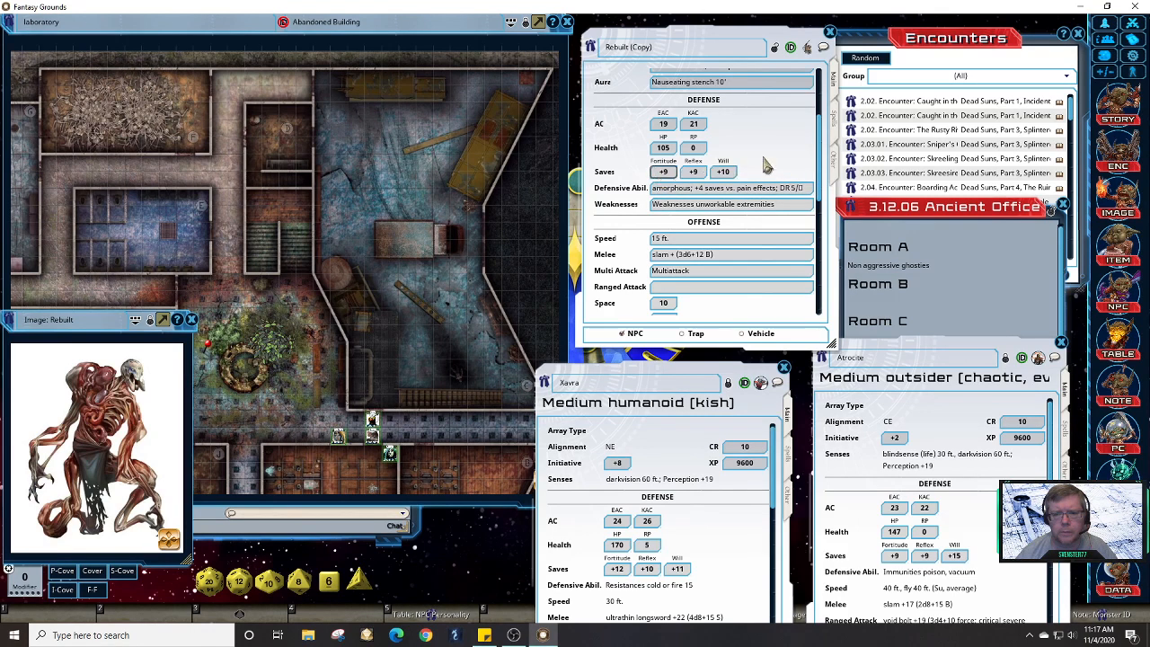
type("10")
Step: Set the Rebuilt (Copy) record's hit points to 160
scroll(821, 165, "up", 2)
scroll(820, 164, "up", 1)
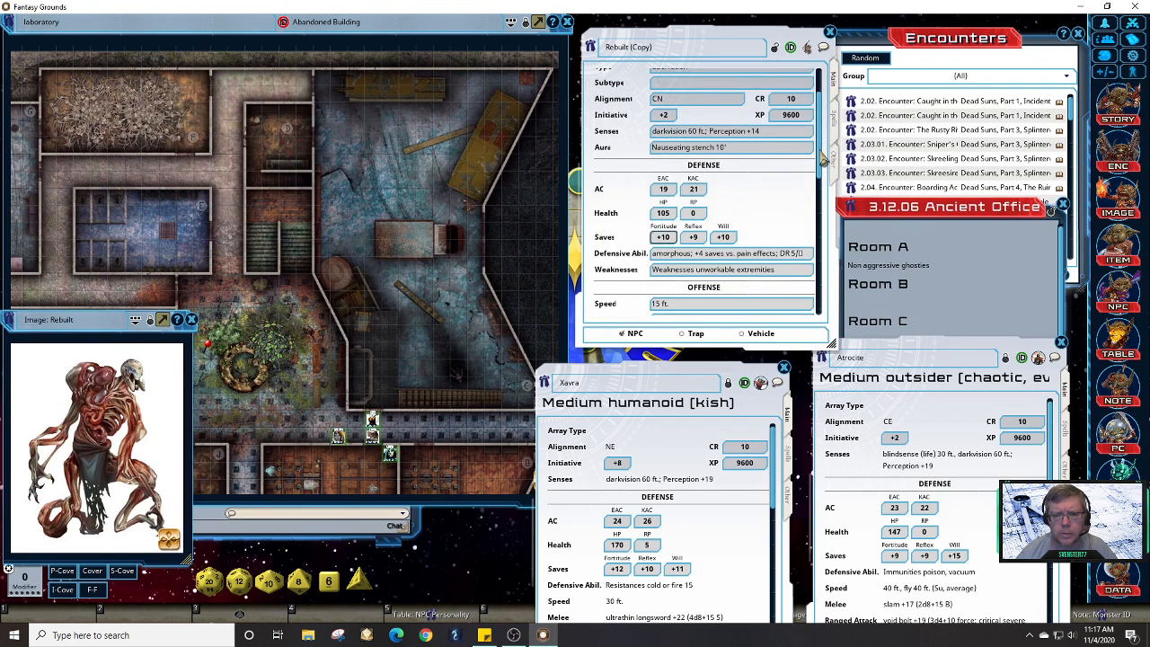
left_click(679, 215)
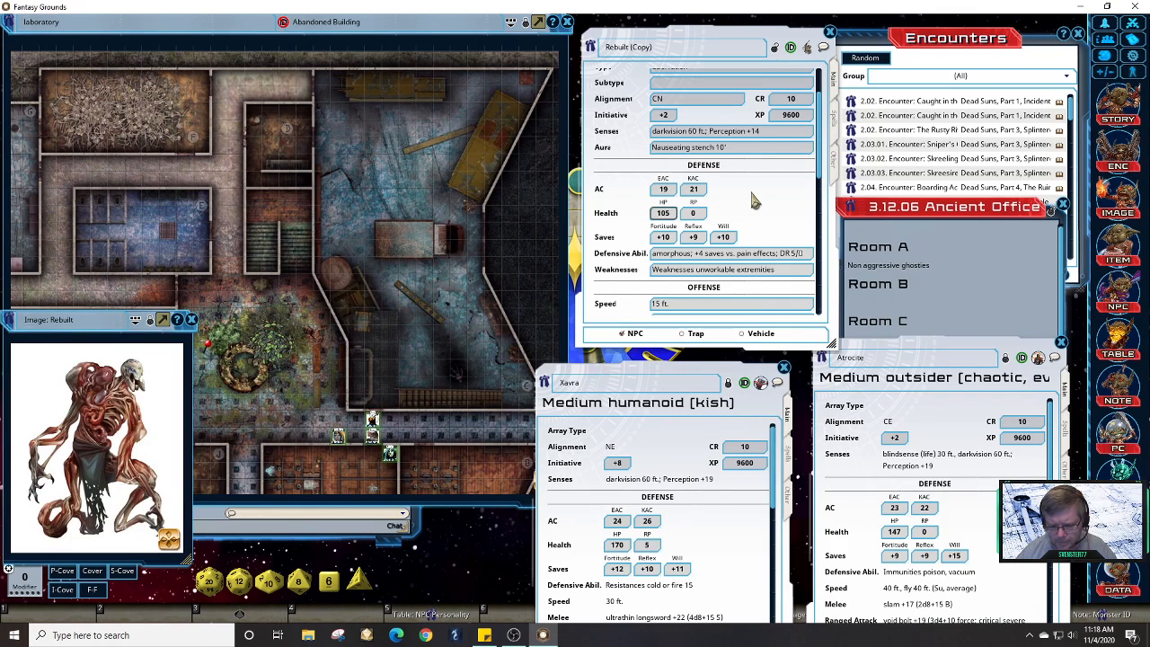
key("BackSpace")
key("BackSpace")
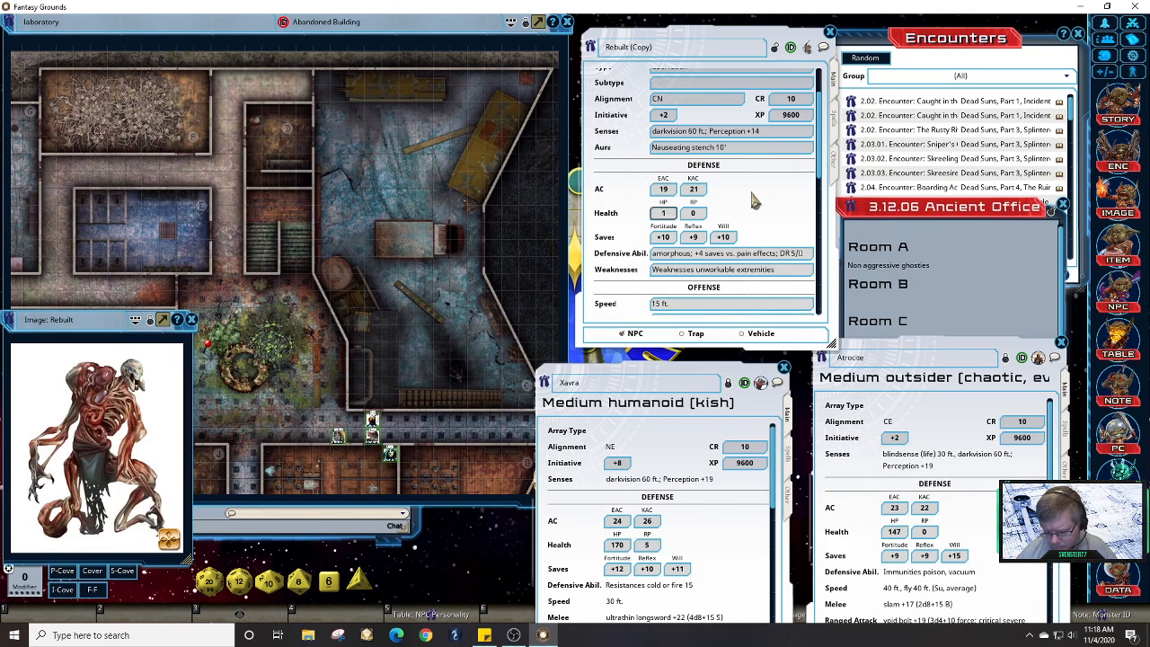
type("60")
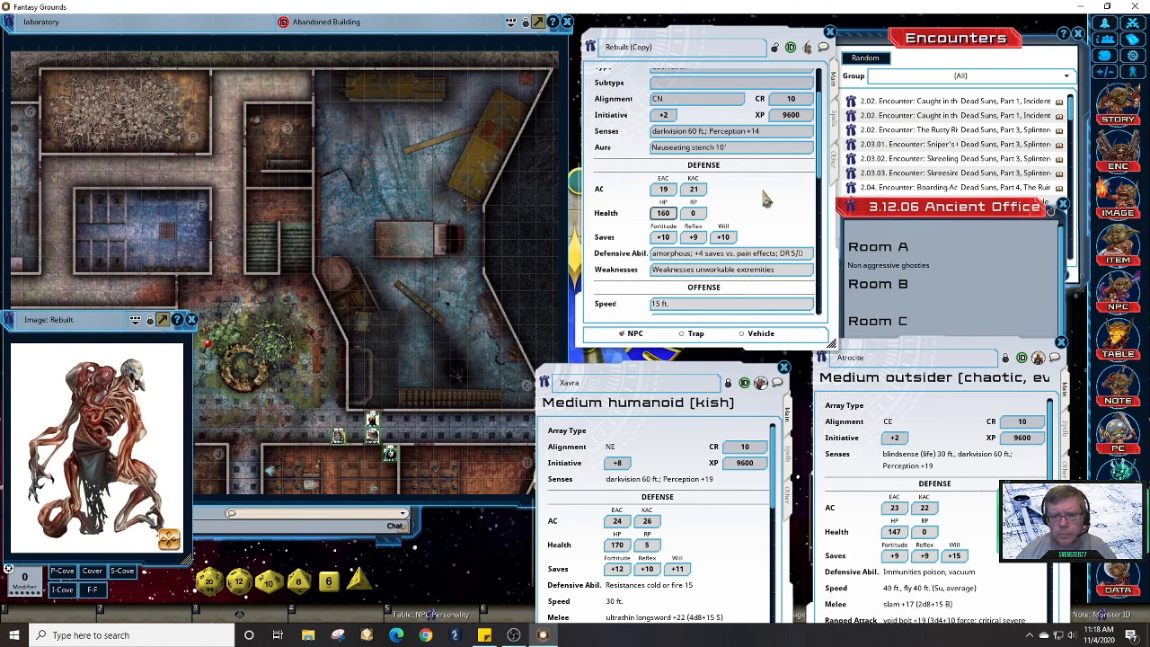
Step: Correct the garbled apostrophe in the Rebuilt (Copy) record's languages entry so it reads "Vulgar Kishaleen (can't speak)"
scroll(768, 198, "down", 10)
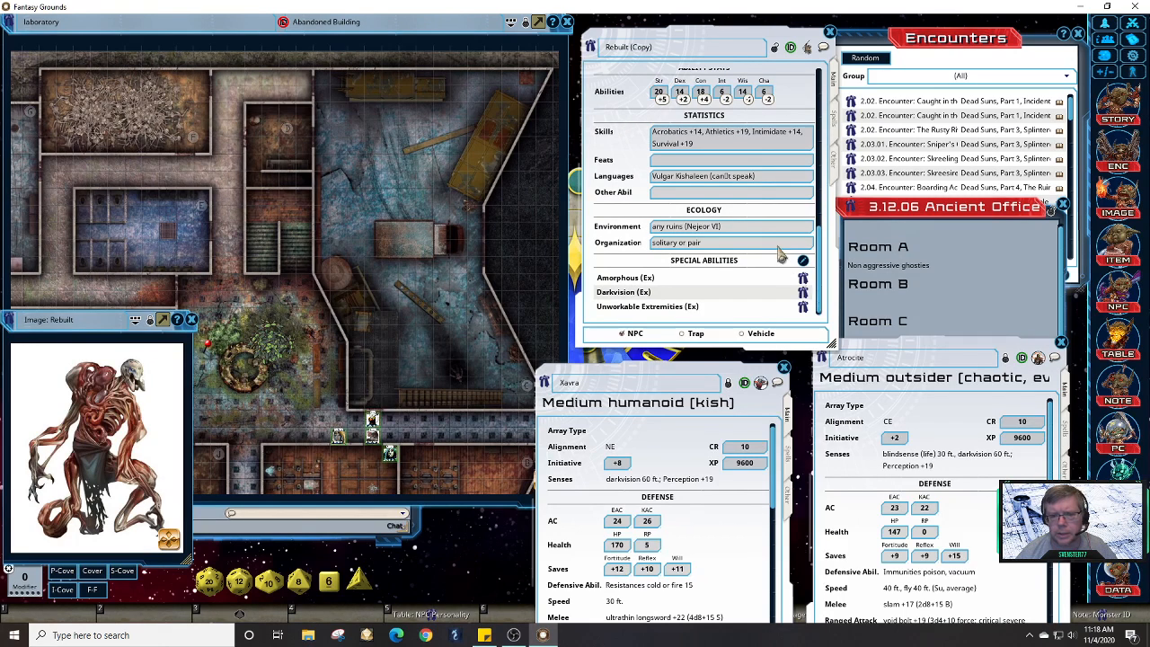
left_click(728, 177)
left_click(735, 192)
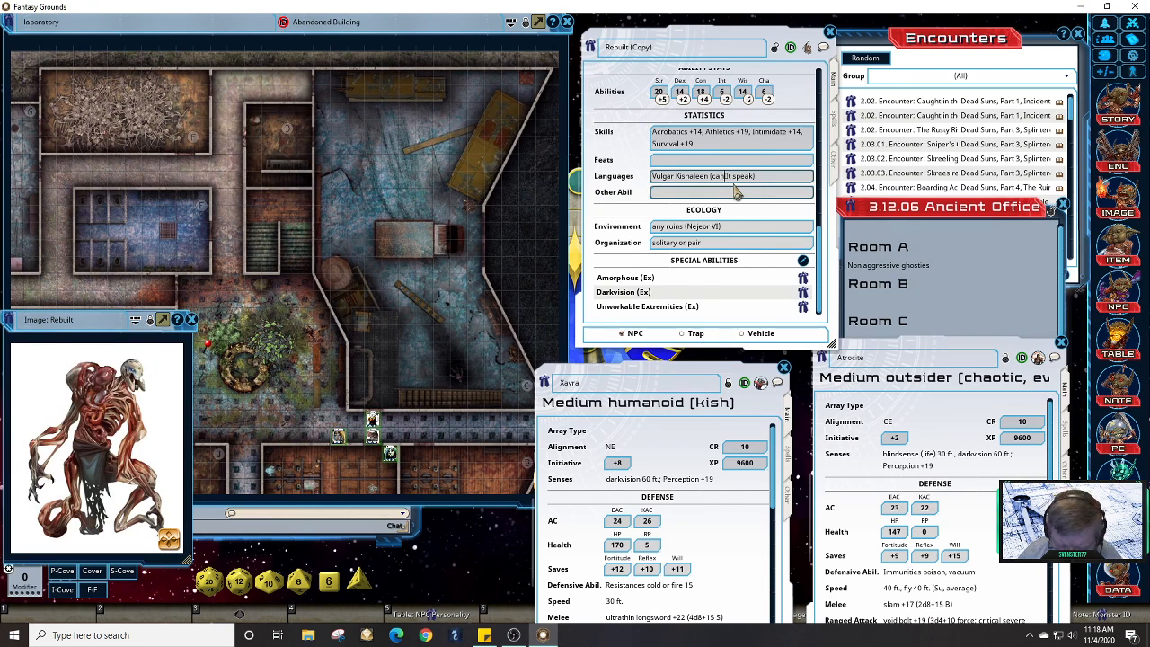
key("BackSpace")
type("'")
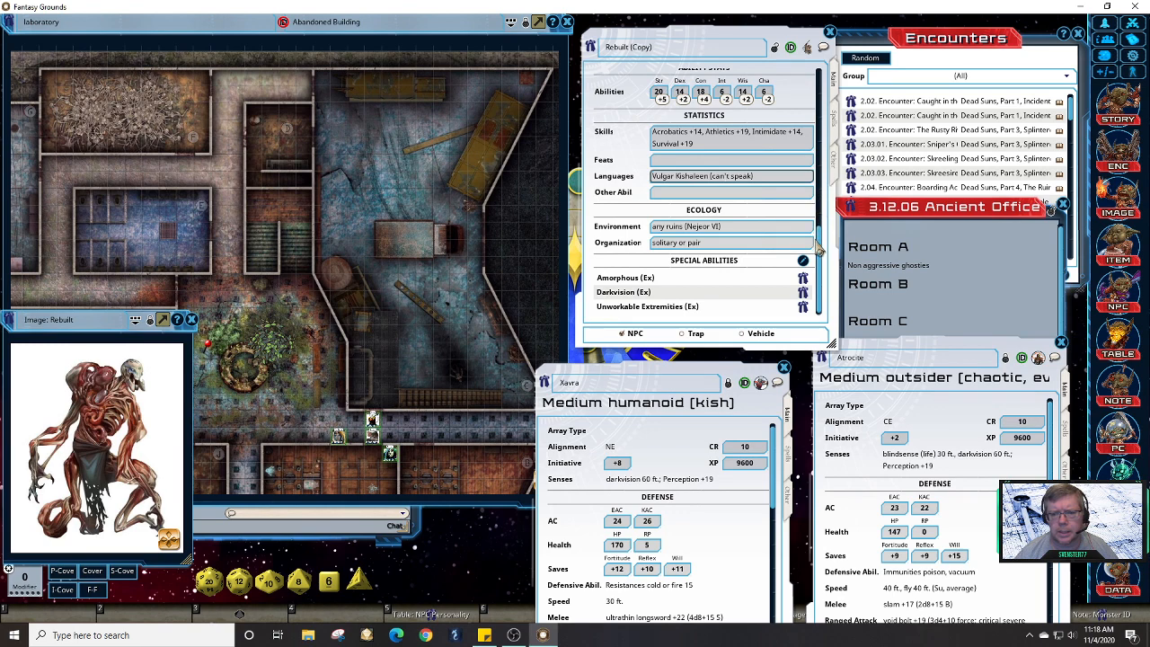
Step: Change the Intimidate bonus in the Rebuilt (Copy) record's skills to +15
scroll(821, 254, "up", 2)
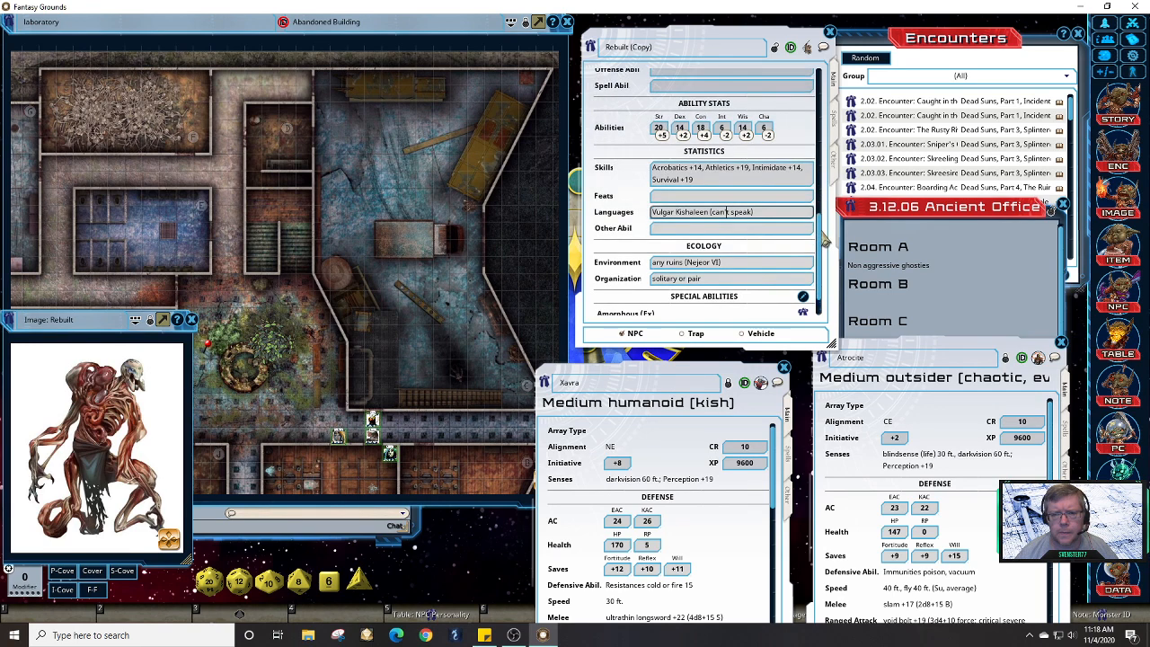
left_click(752, 169)
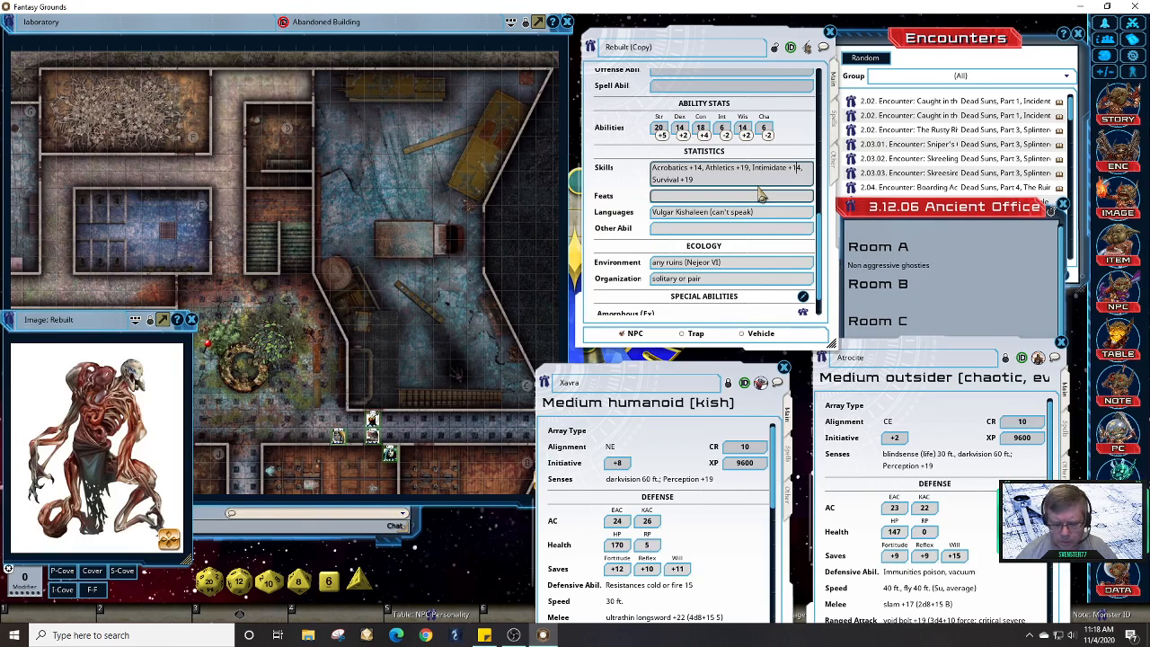
key("BackSpace")
type("5")
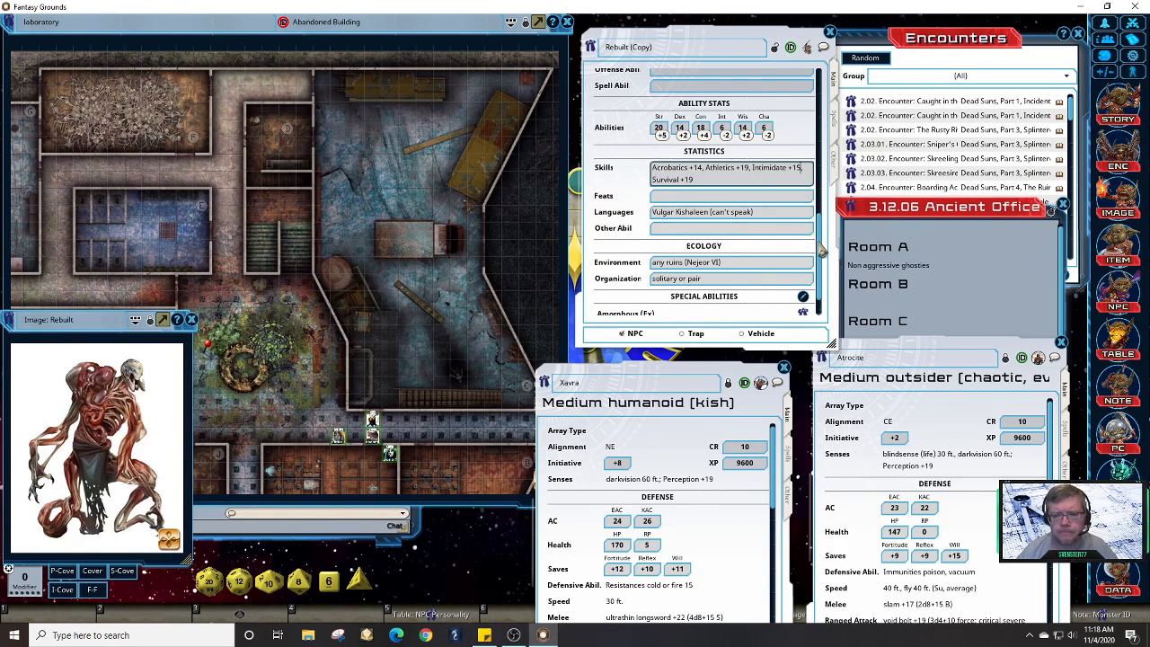
Step: Set the Rebuilt (Copy) record's armor class to EAC 20 and KAC 22
left_click_drag(821, 251, 822, 117)
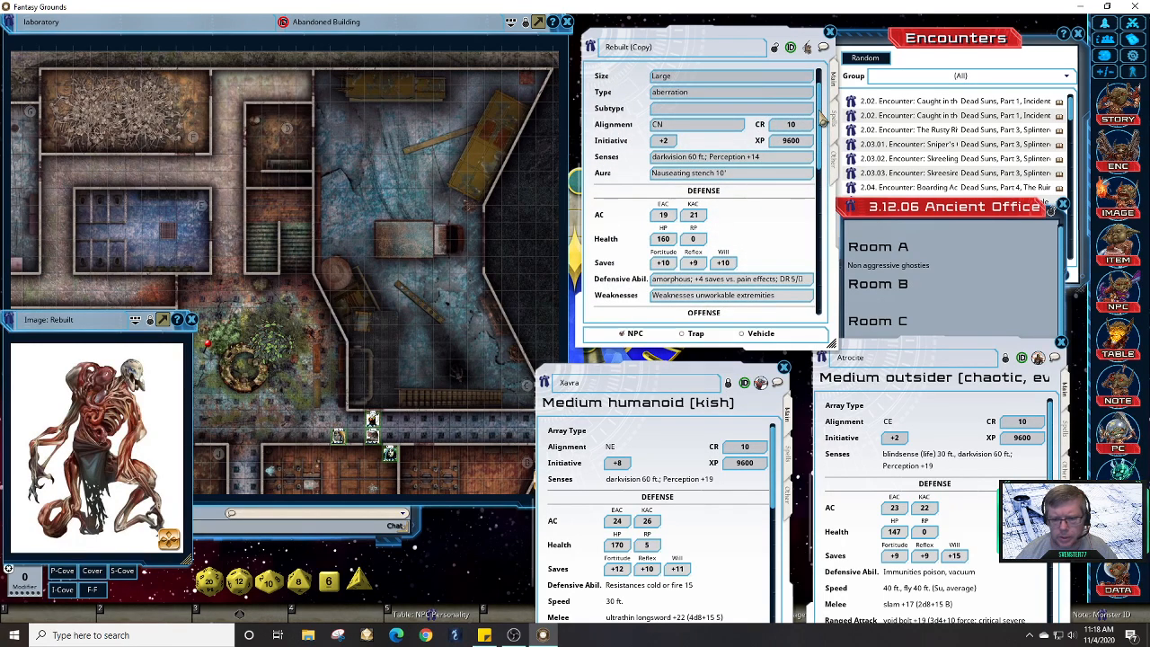
left_click(662, 216)
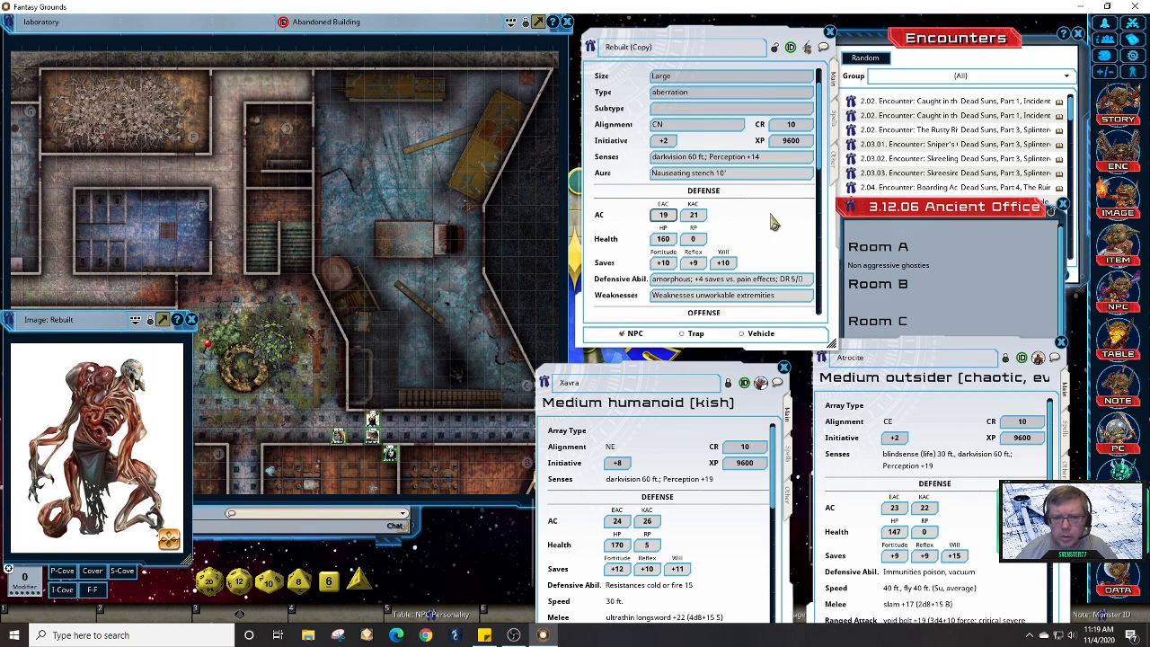
type("20")
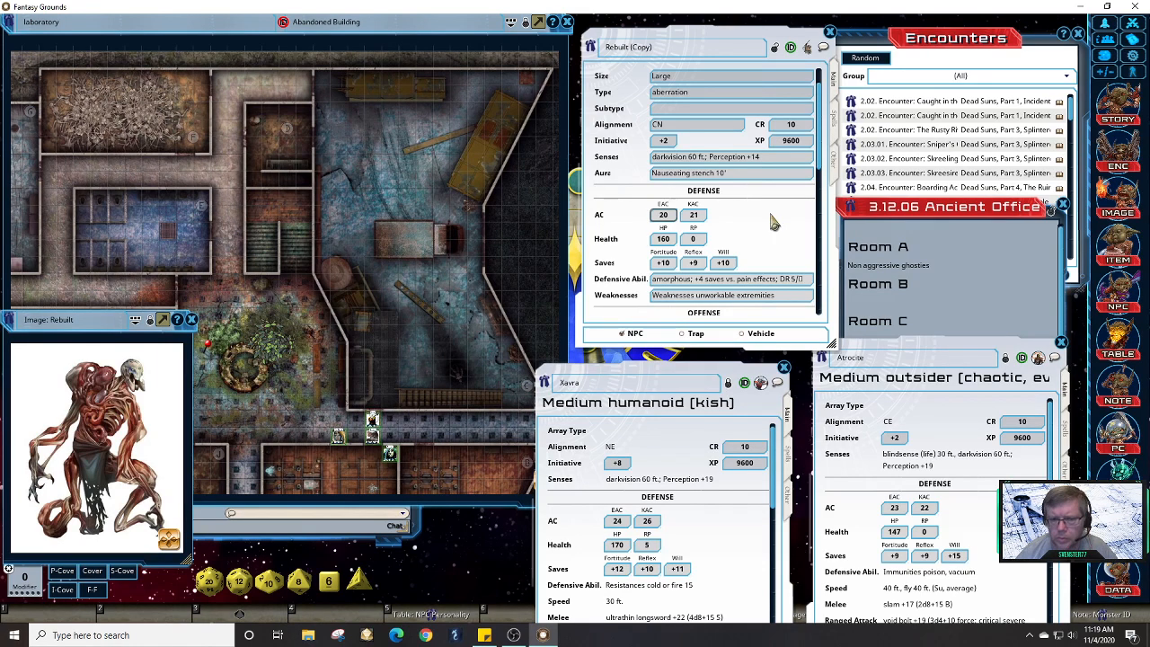
left_click(693, 217)
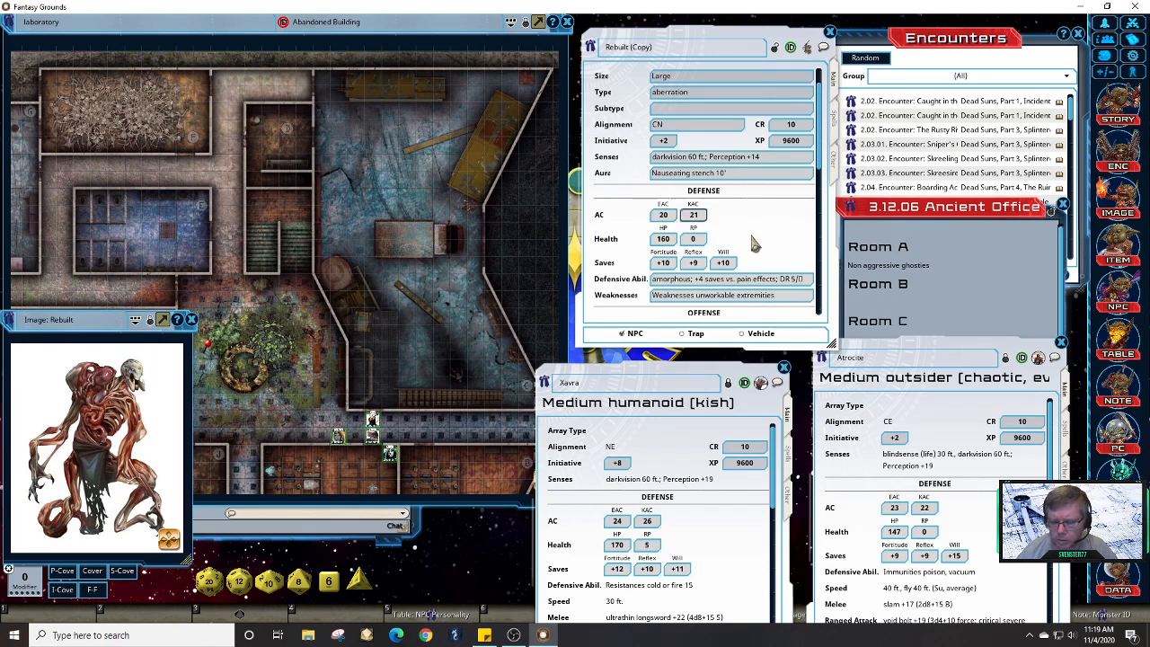
type("22")
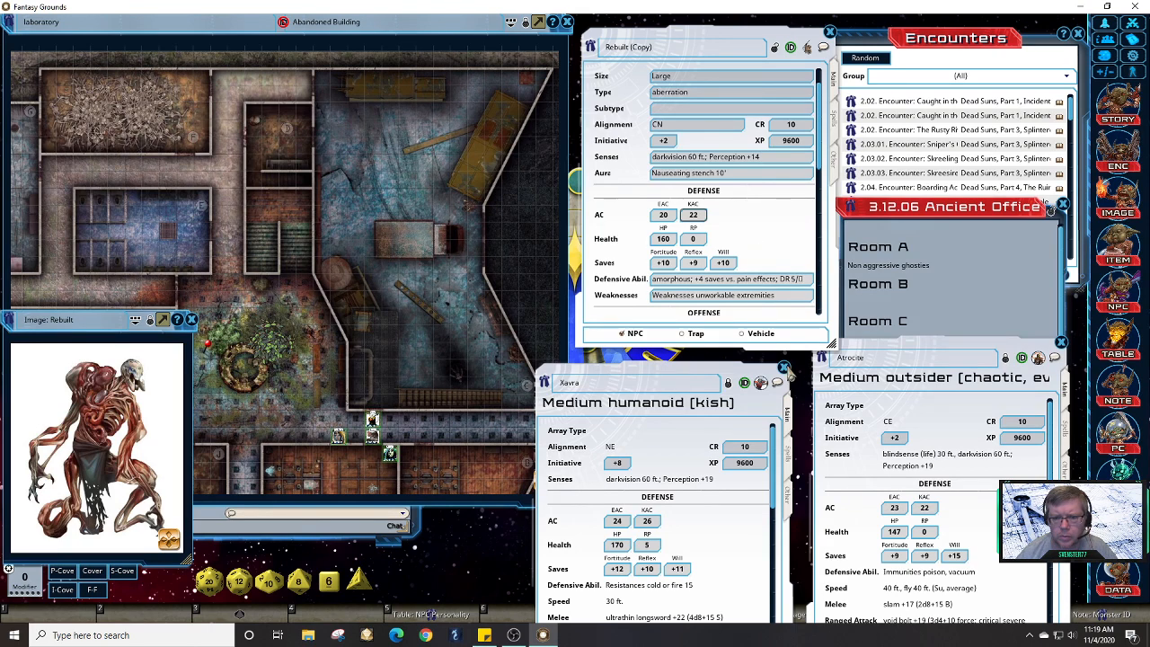
Step: Close the Xavra and Atrocite reference records, and set the Rebuilt (Copy) record's armor class to KAC 23 and EAC 21
left_click(783, 367)
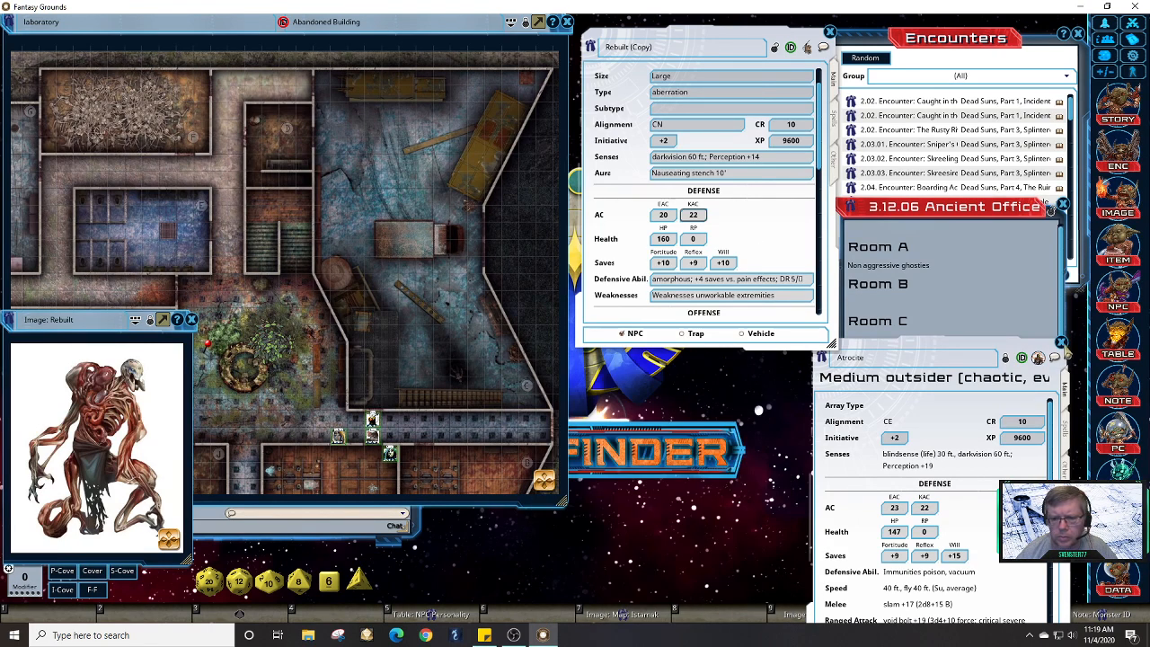
left_click(1061, 344)
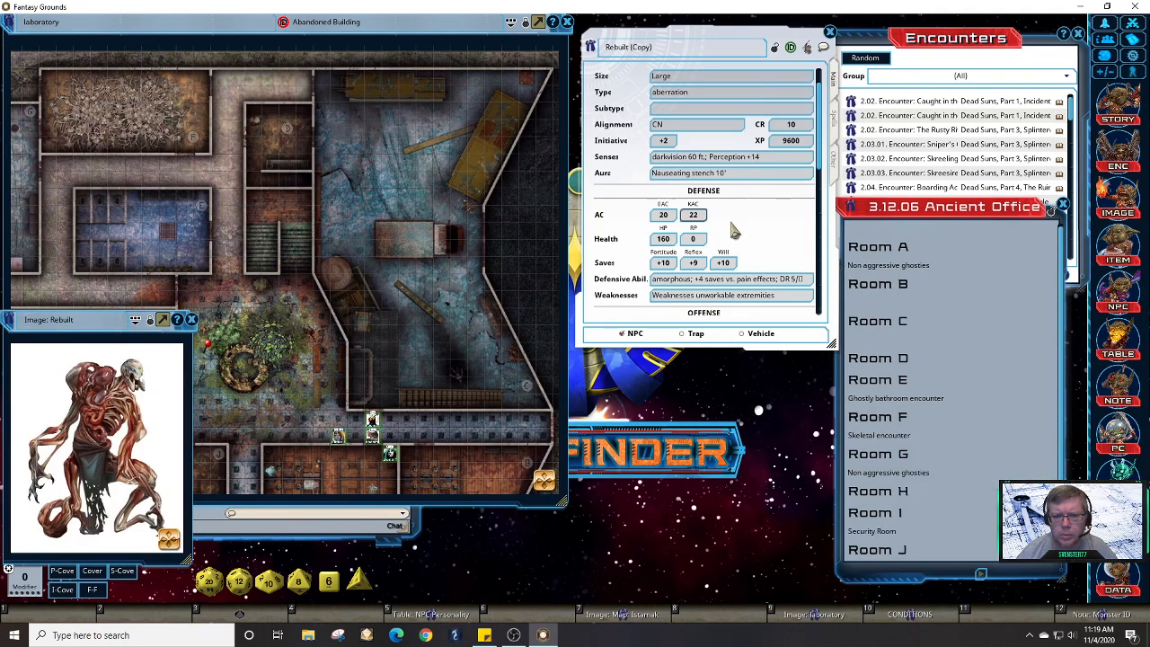
type("23")
left_click(669, 215)
type("21")
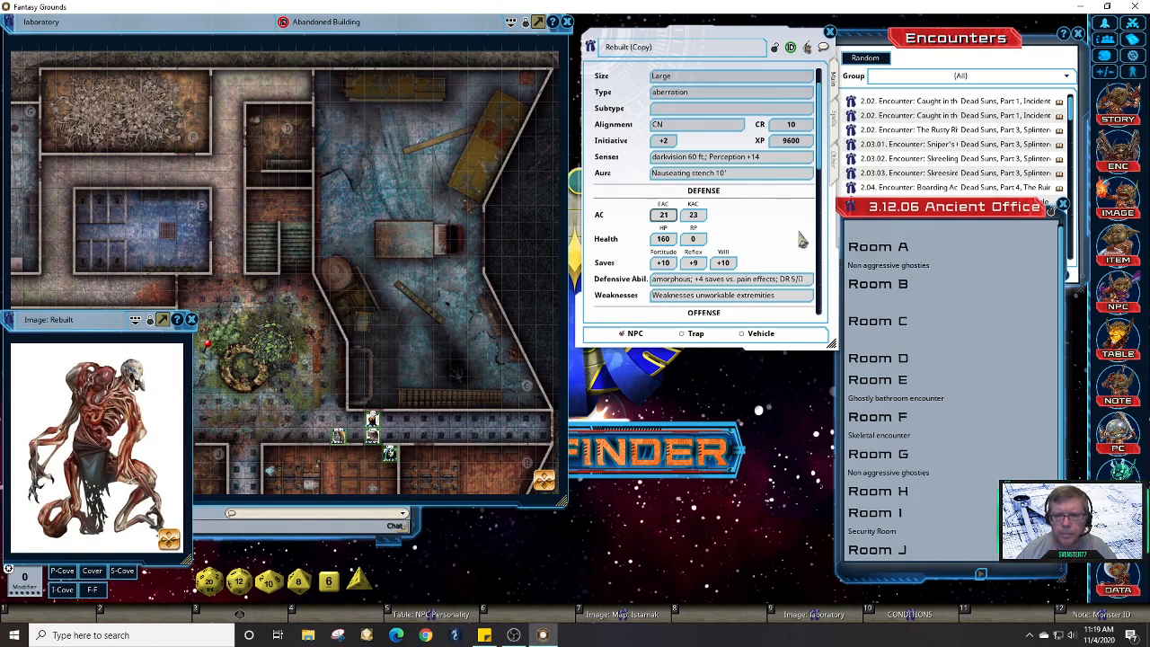
scroll(825, 154, "up", 2)
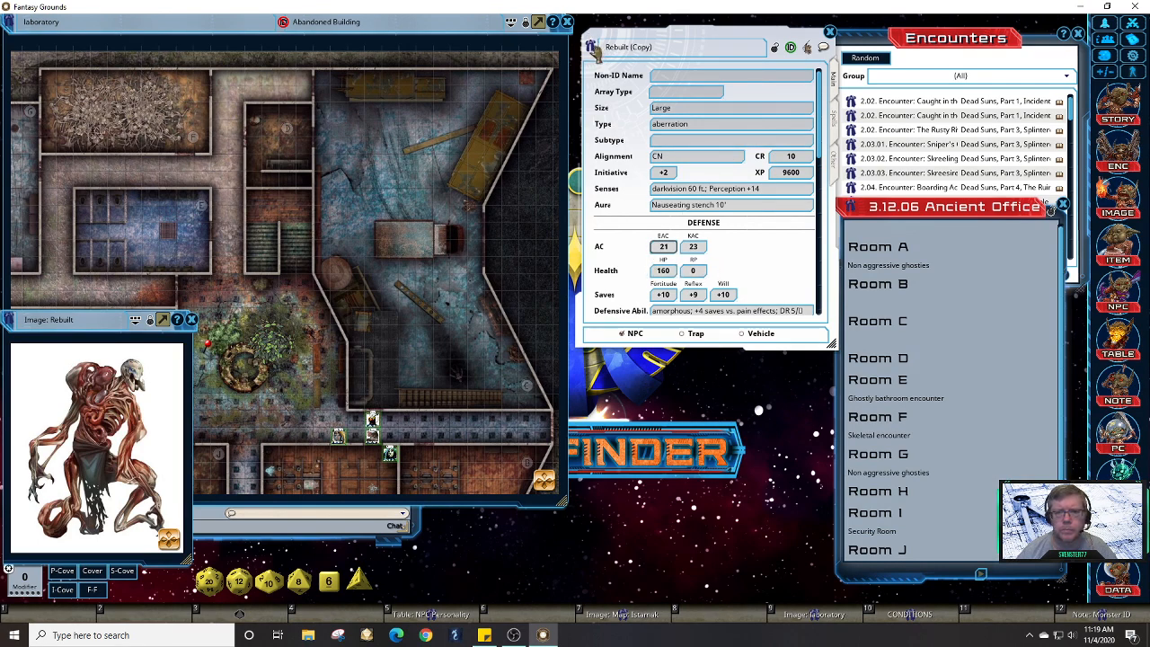
Step: Filter the encounters by the group "Dead Suns, Part 4, The Ruined Clouds" and place the 3.12.06 Ancient Office story below the list
left_click(972, 69)
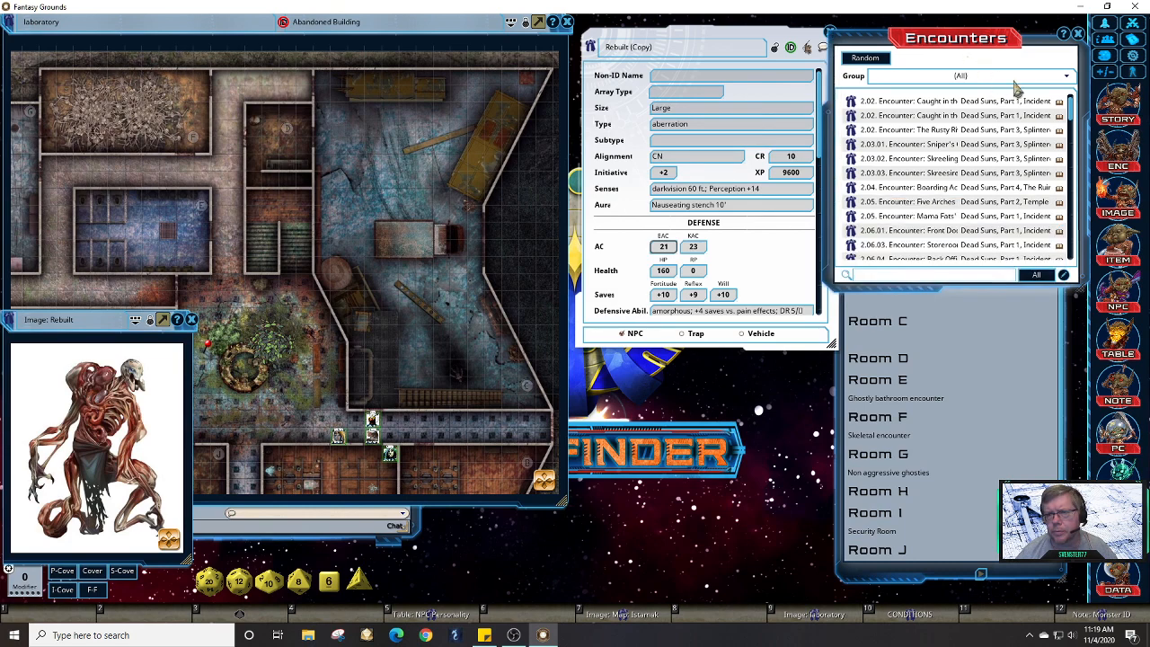
left_click(1068, 79)
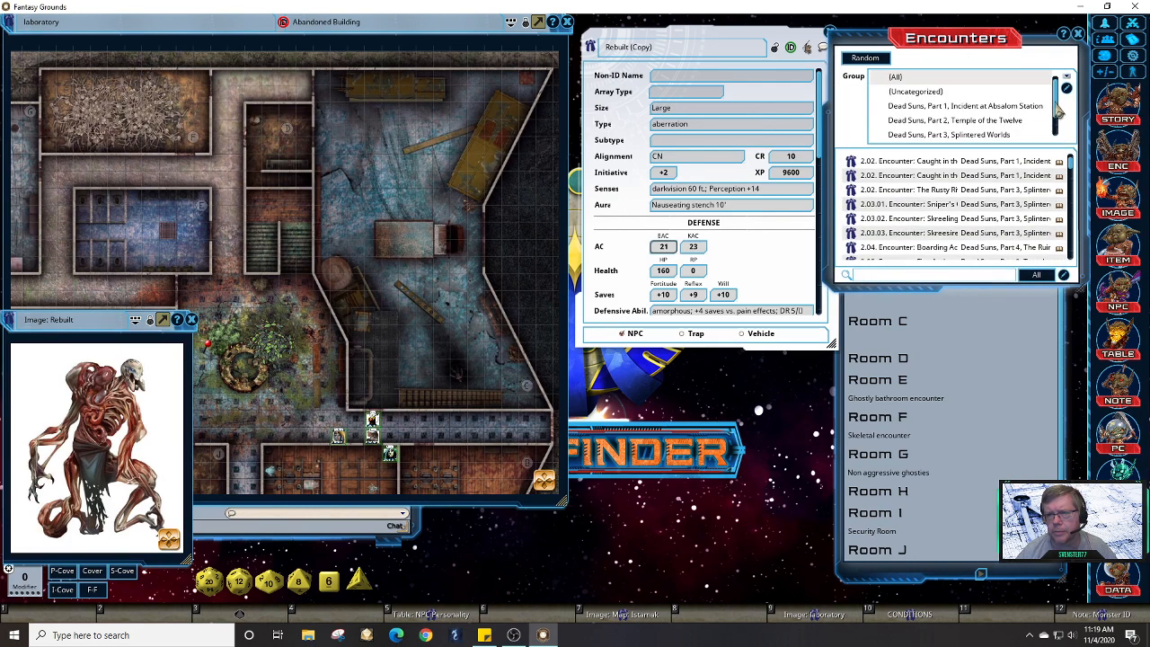
scroll(1062, 117, "down", 3)
left_click(1008, 128)
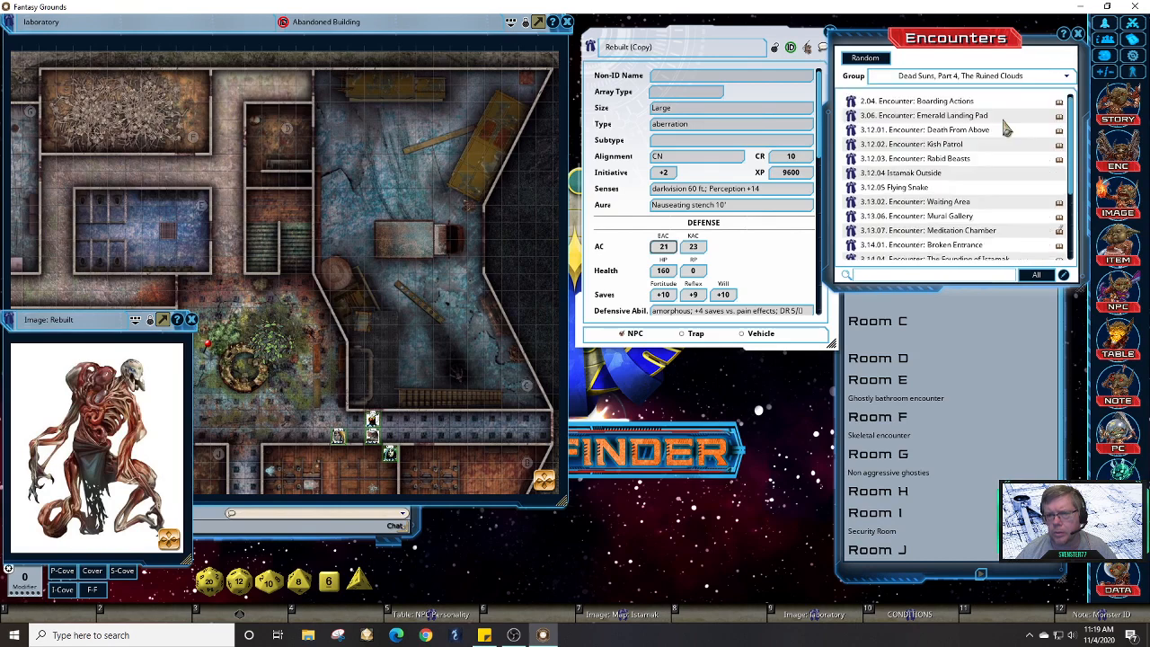
left_click(1034, 352)
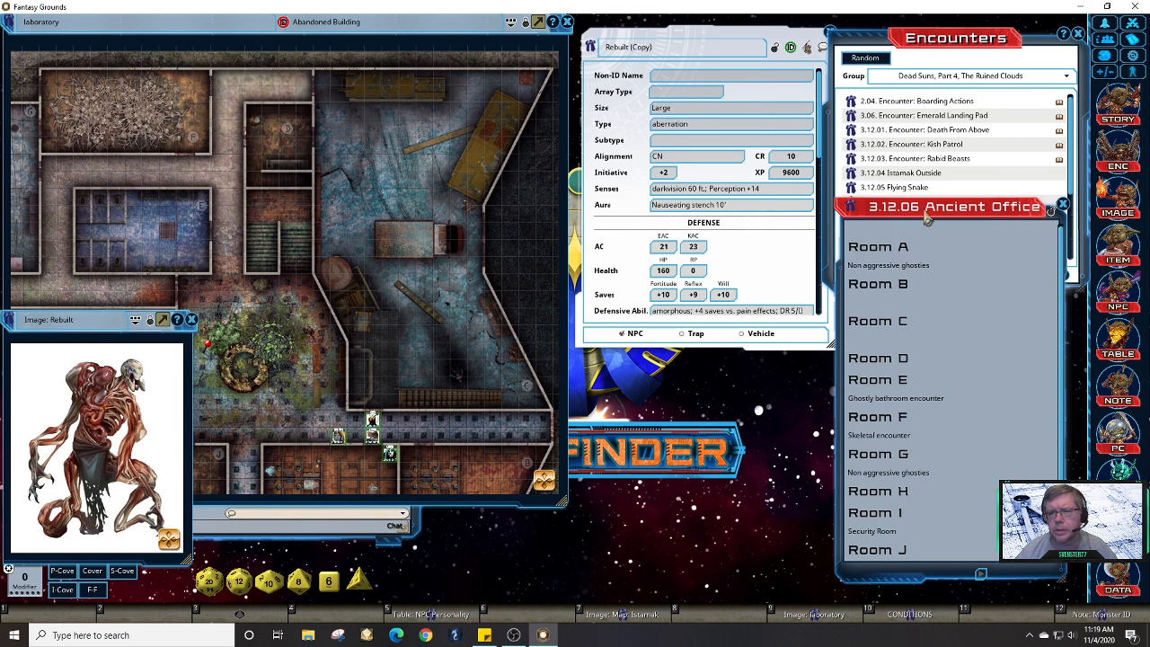
left_click_drag(862, 222, 867, 315)
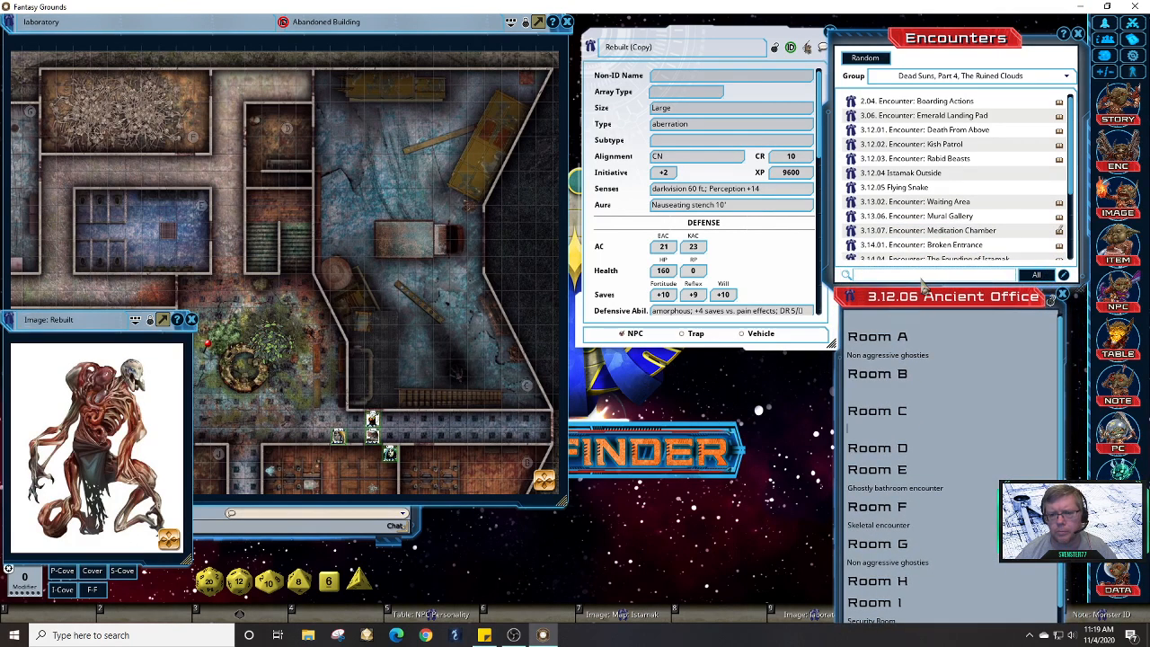
Step: Create a new encounter in the Dead Suns, Part 4 group and name it "3.12.06 Room C"
right_click(978, 205)
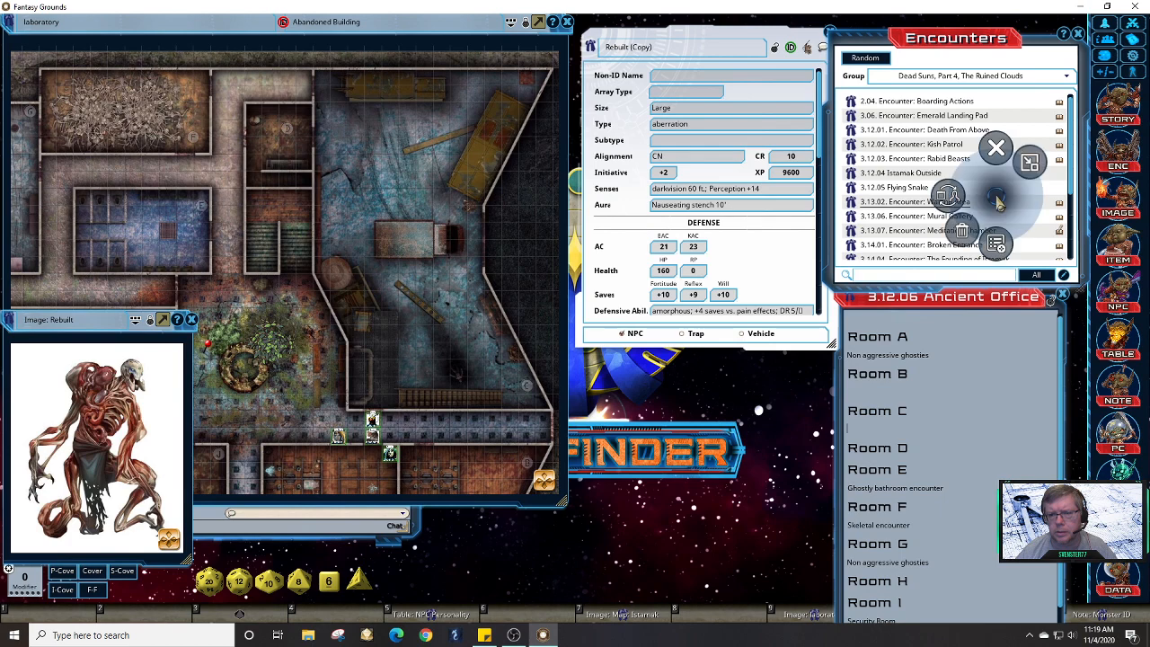
left_click(995, 244)
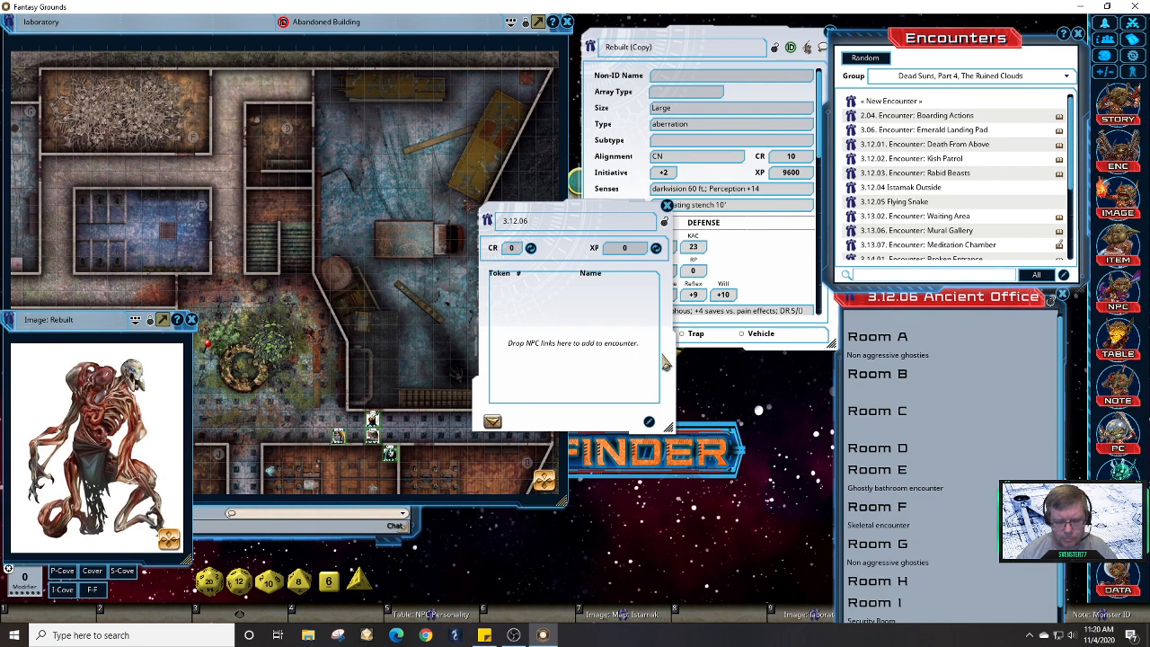
type("06 ")
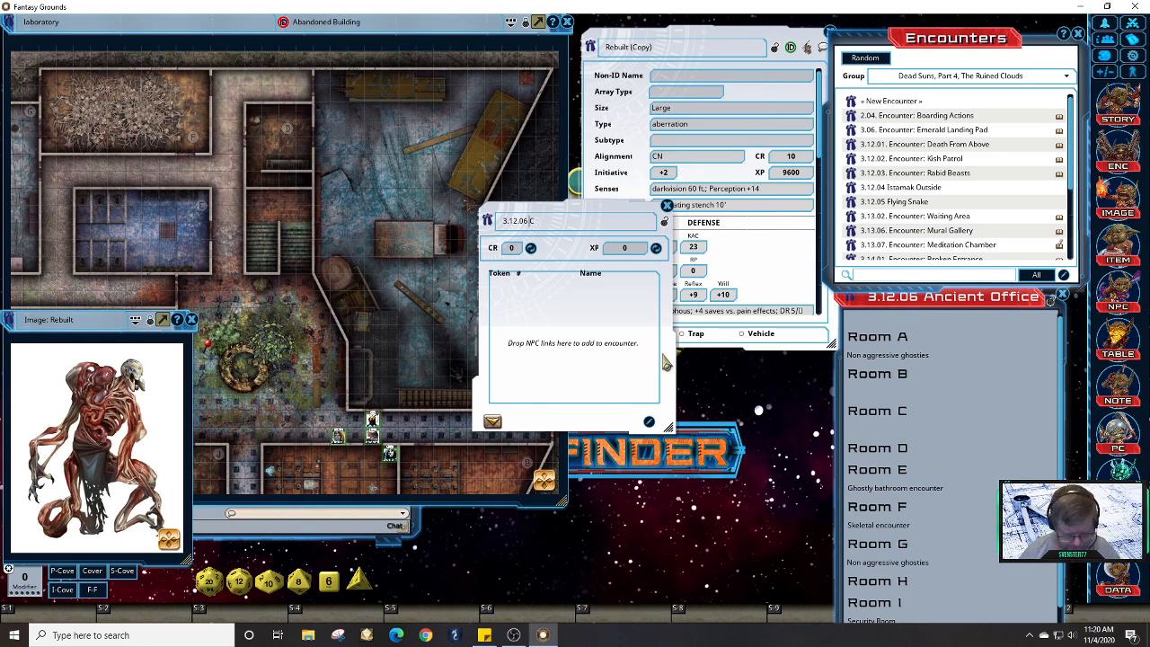
type("Room")
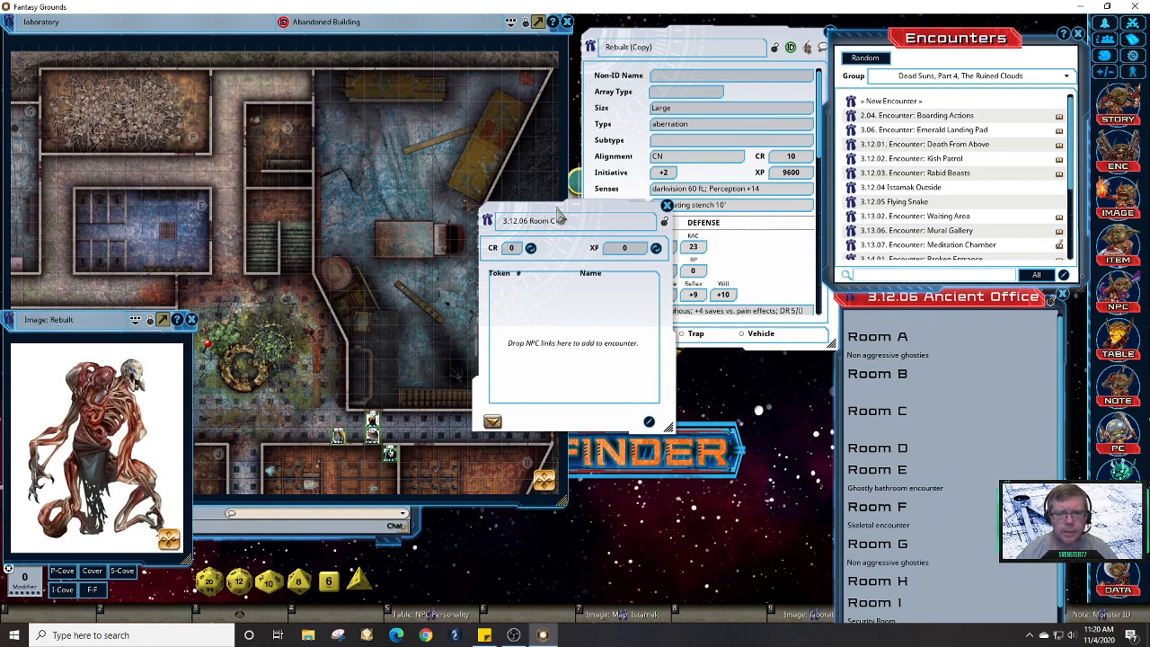
Step: Add one Rebuilt (Copy) NPC to the 3.12.06 Room C encounter and move the encounter record clear of the map
left_click_drag(557, 216, 464, 296)
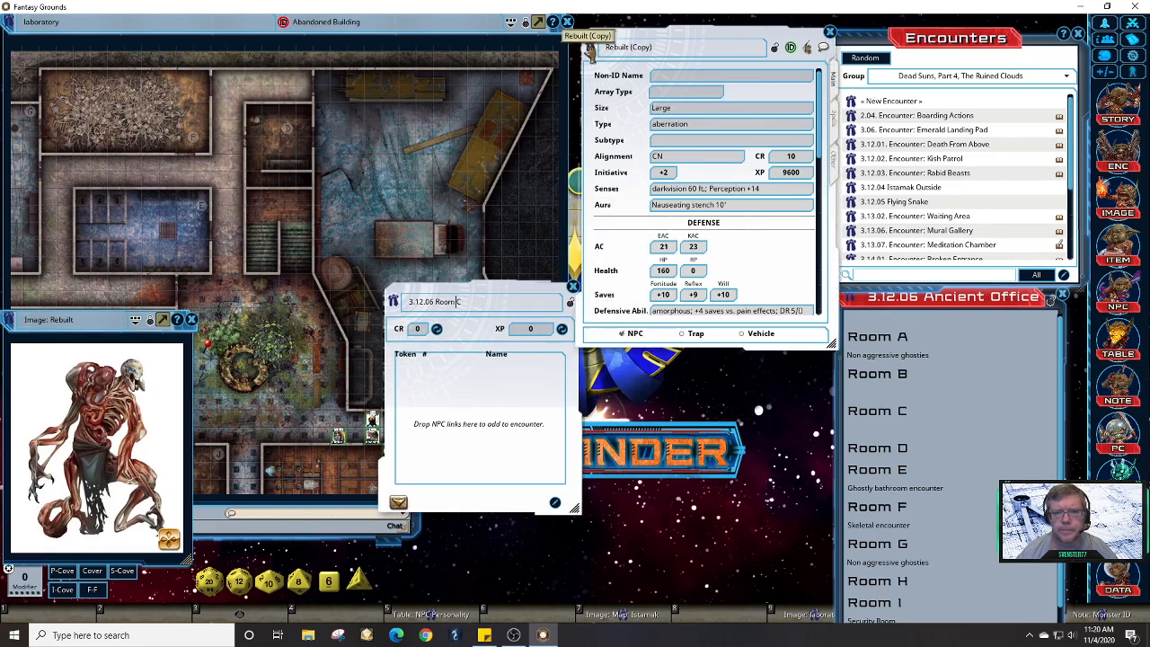
left_click_drag(590, 47, 456, 396)
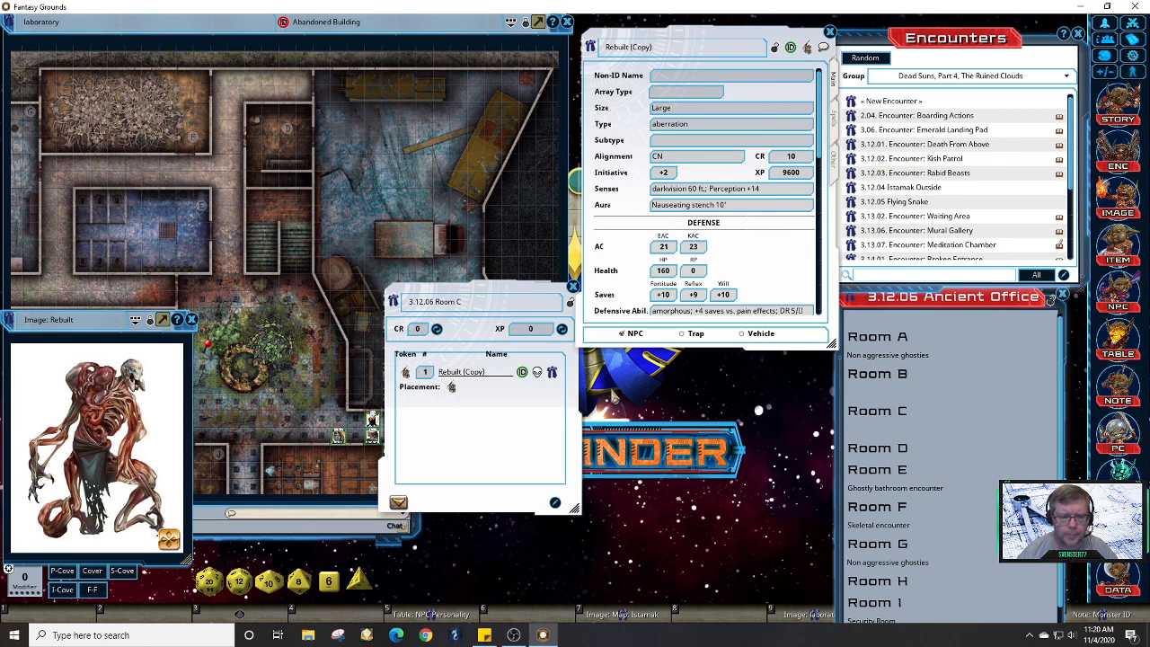
left_click_drag(488, 301, 673, 337)
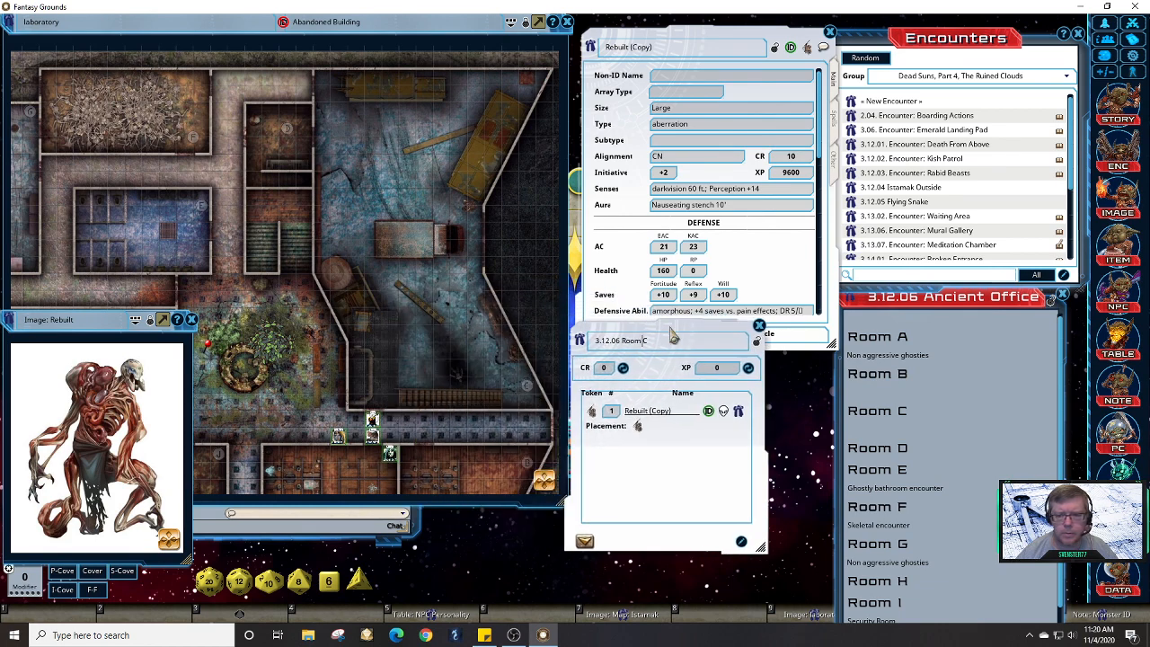
Step: Insert a link to the 3.12.06 Room C encounter under the story's Room C heading and pin the encounter on the laboratory map
left_click(889, 436)
key("Return")
key("Return")
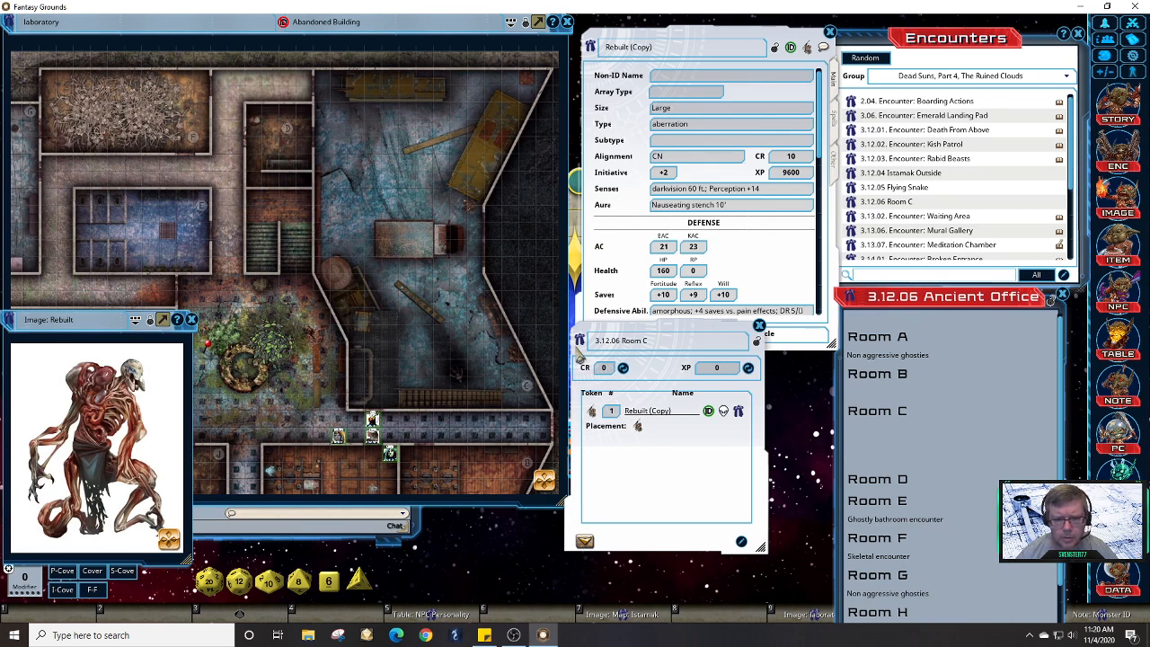
left_click_drag(820, 437, 857, 460)
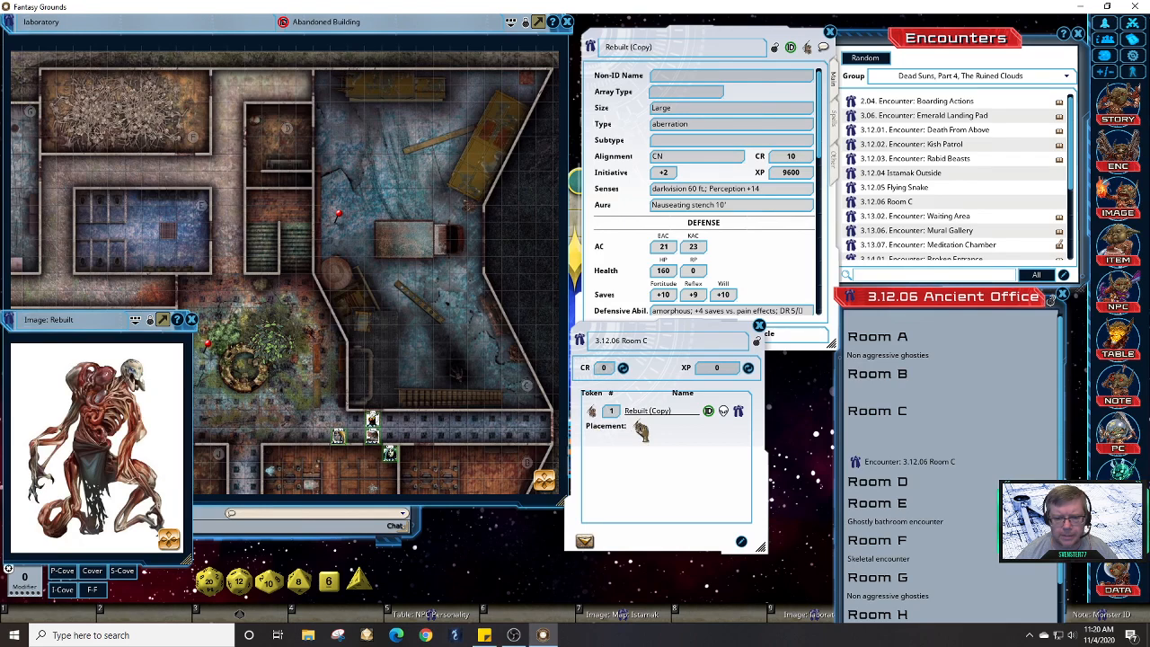
Step: Place the encounter's Rebuilt (Copy) token on the table in the large blue-floored room and bring the laboratory map to the front
left_click_drag(643, 432, 403, 239)
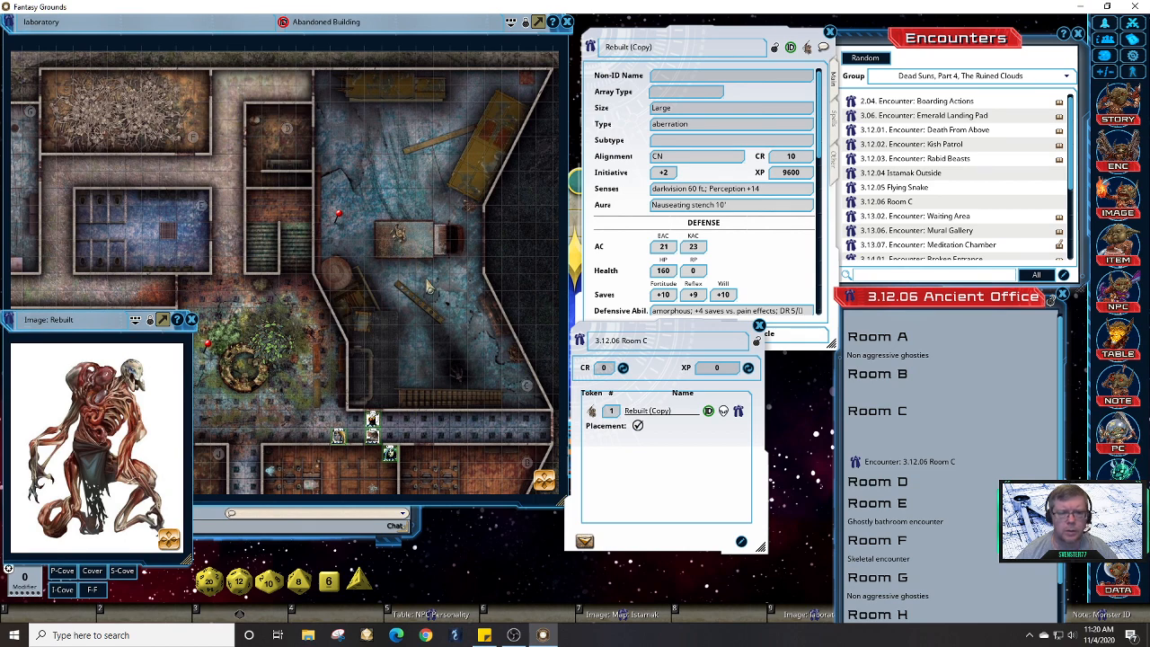
left_click(445, 294)
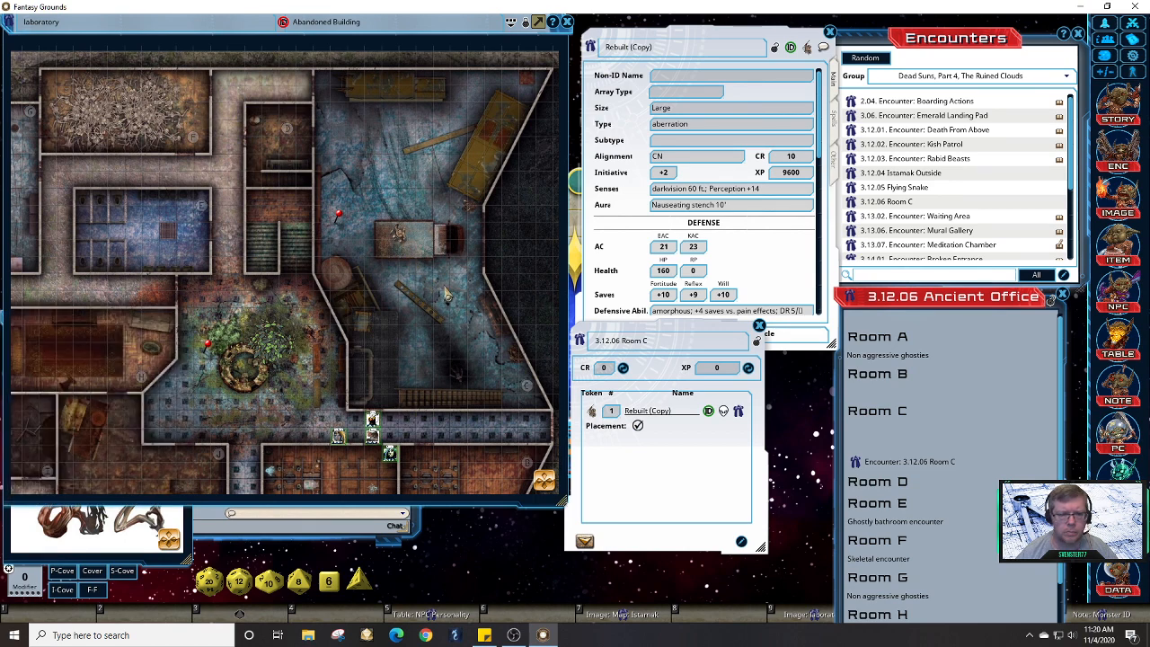
Step: Examine how the Rebuilt (Copy) token sits on the table in the laboratory map's large blue-floored room
scroll(445, 294, "up", 3)
scroll(445, 294, "up", 2)
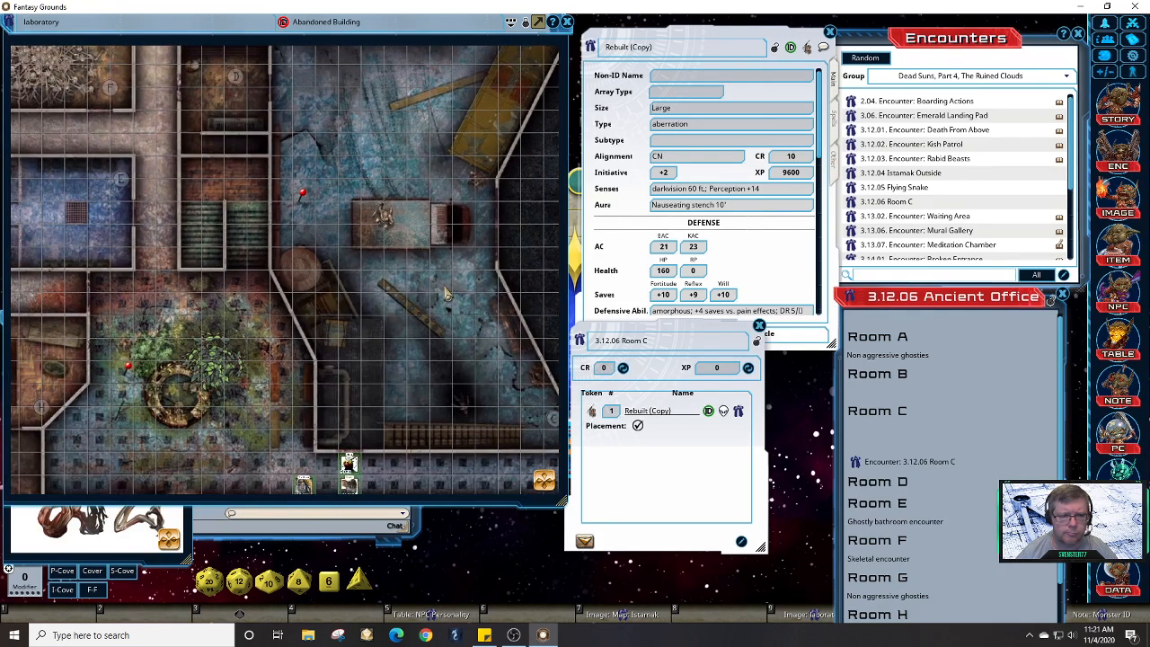
left_click(364, 196)
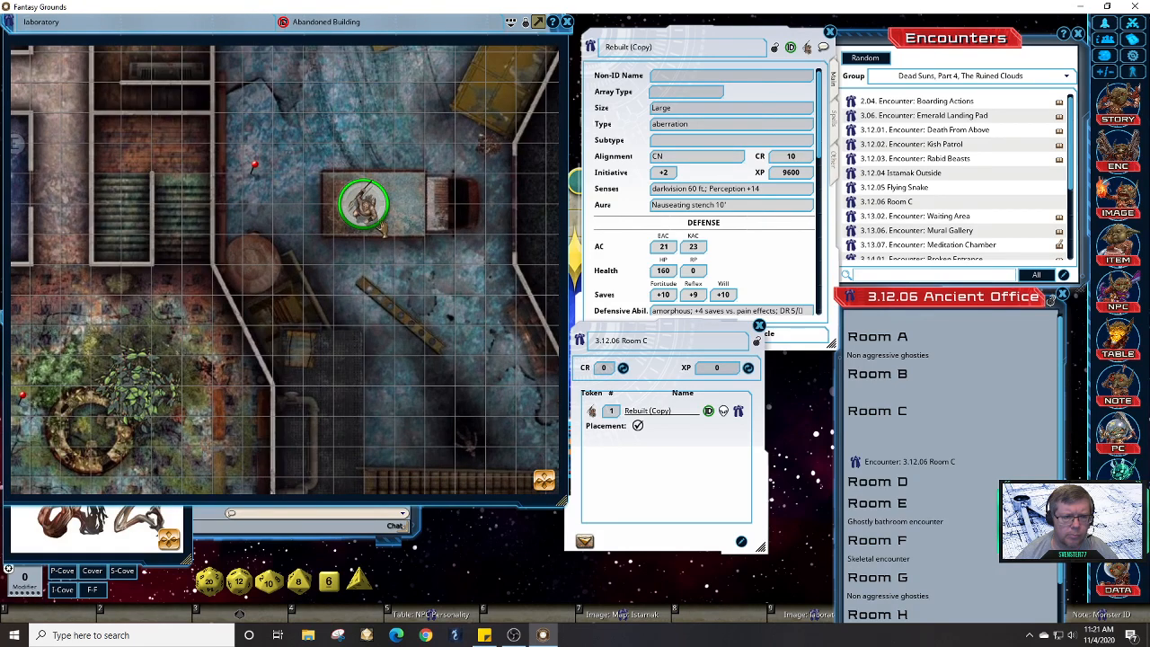
scroll(377, 226, "down", 3)
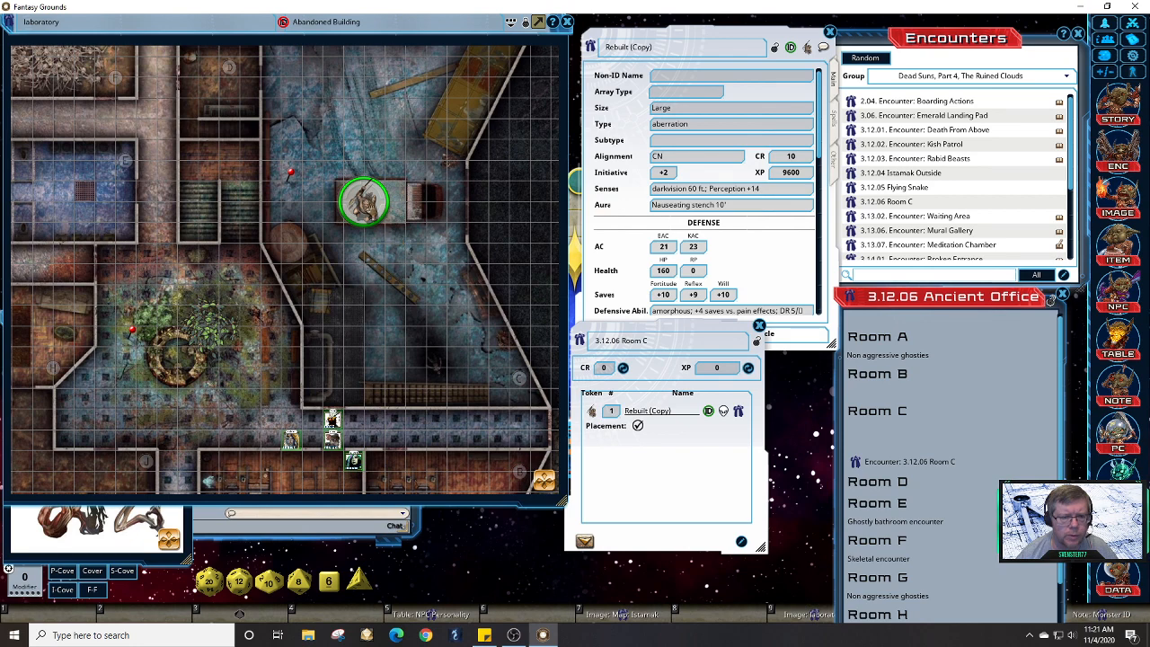
left_click(418, 254)
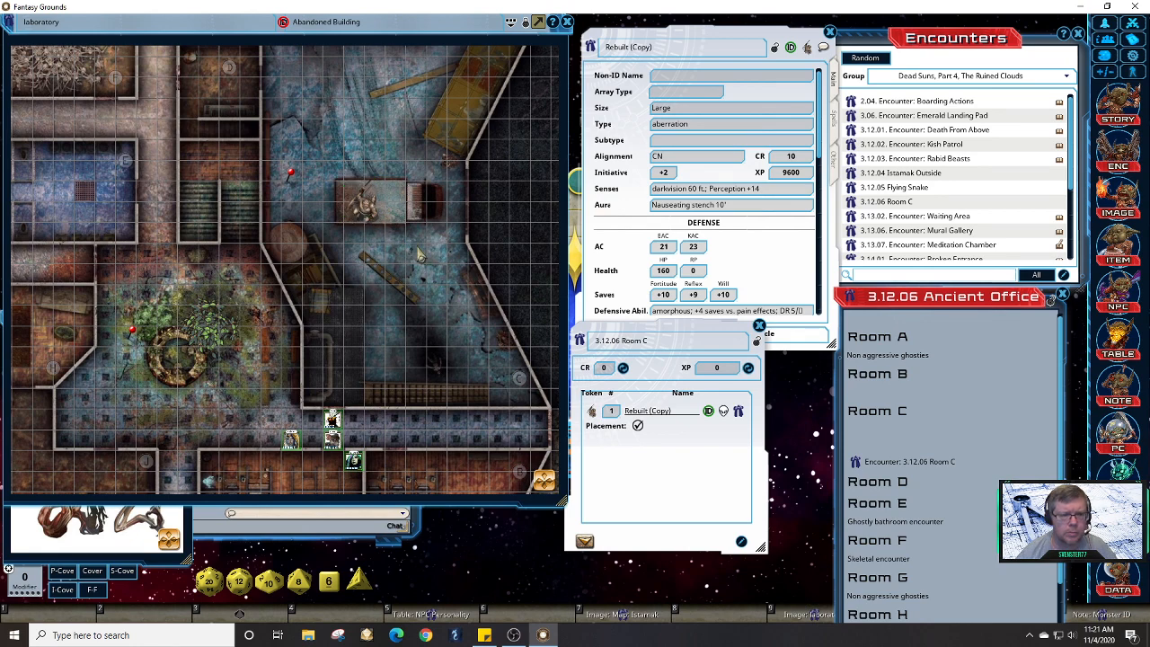
scroll(367, 203, "down", 2)
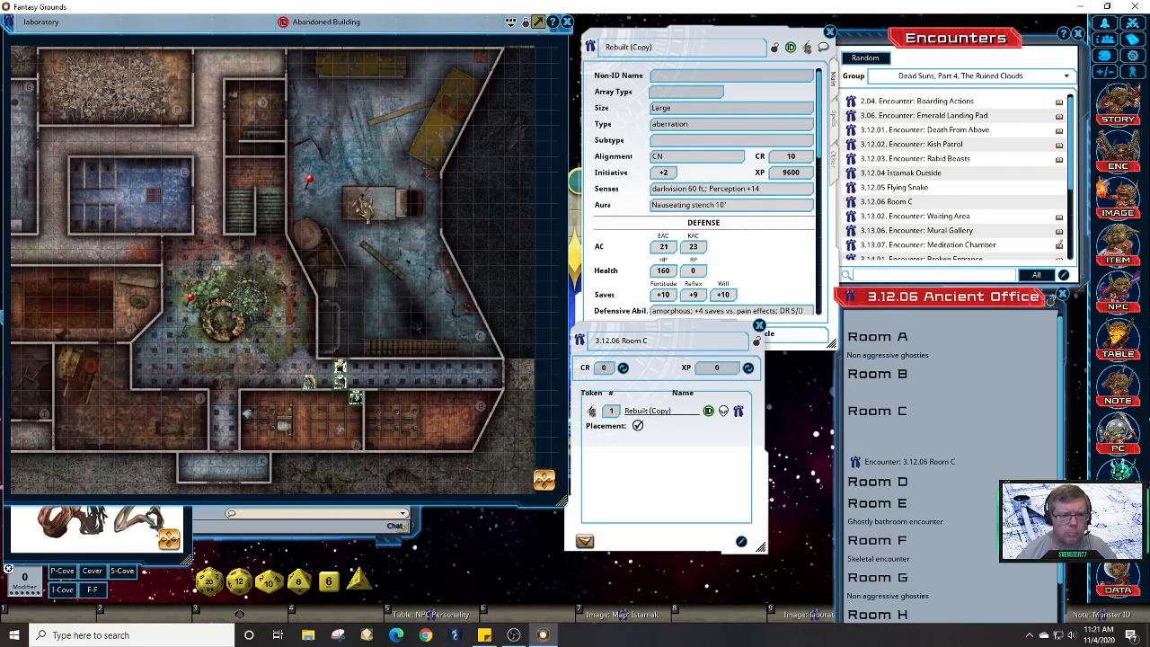
scroll(388, 241, "down", 1)
scroll(388, 241, "down", 1)
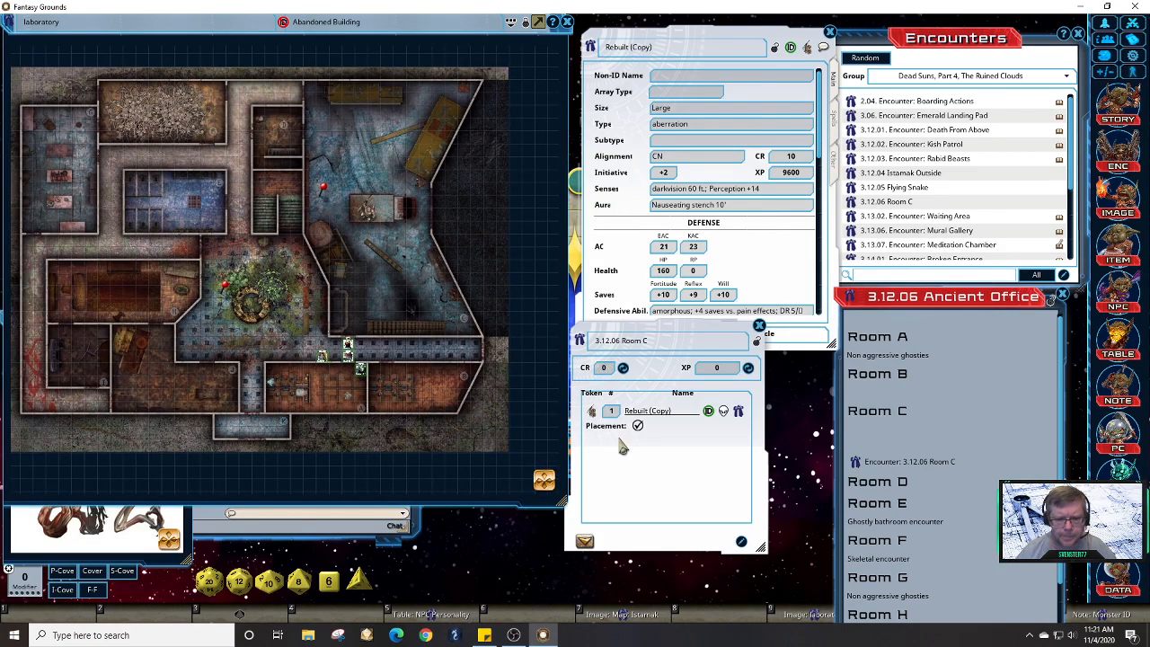
Step: Mark the Rebuilt (Copy) entry with the red skull and finalise the Room C encounter with refreshed CR and XP, locked and closed
left_click_drag(663, 330, 685, 344)
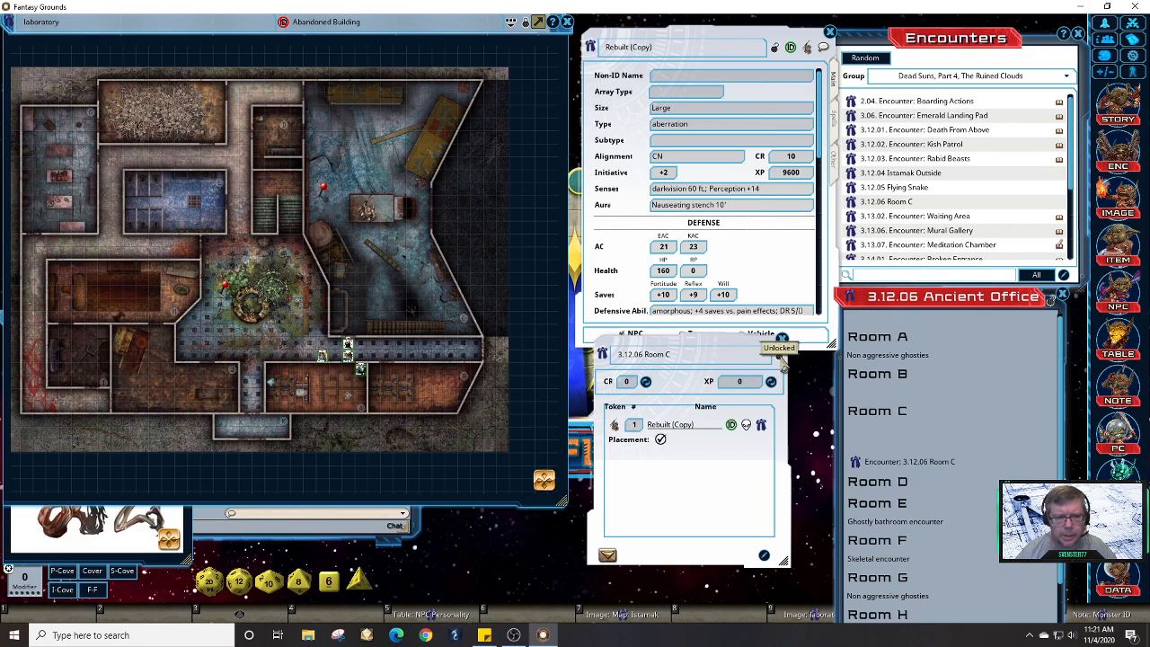
left_click(746, 426)
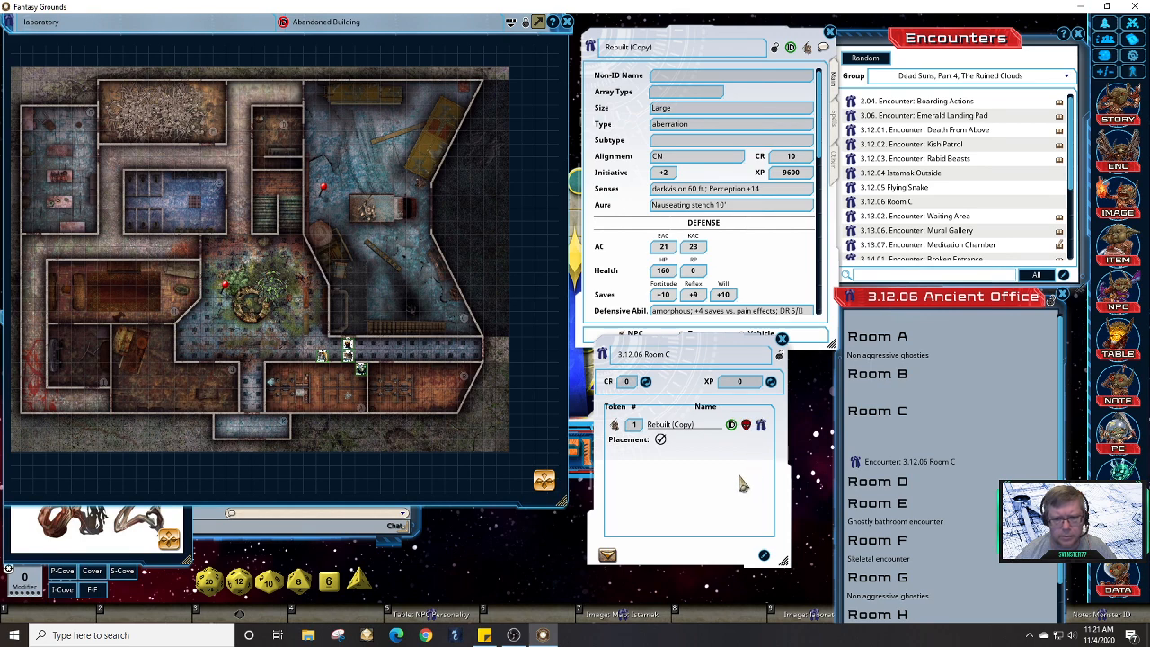
left_click(646, 382)
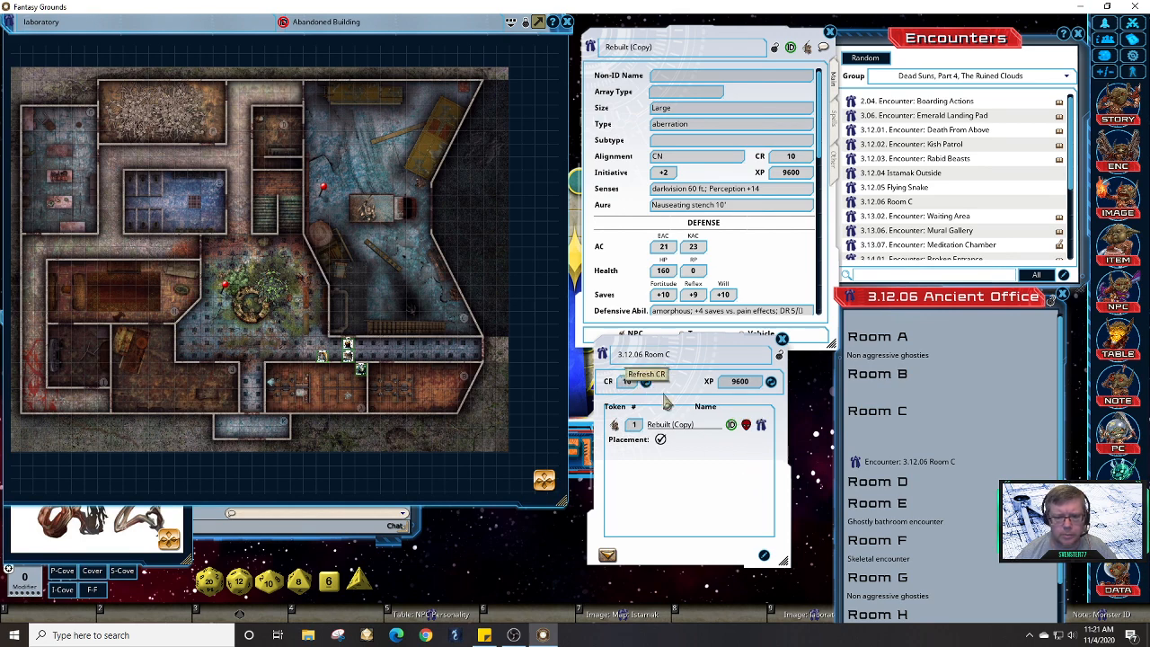
left_click(779, 356)
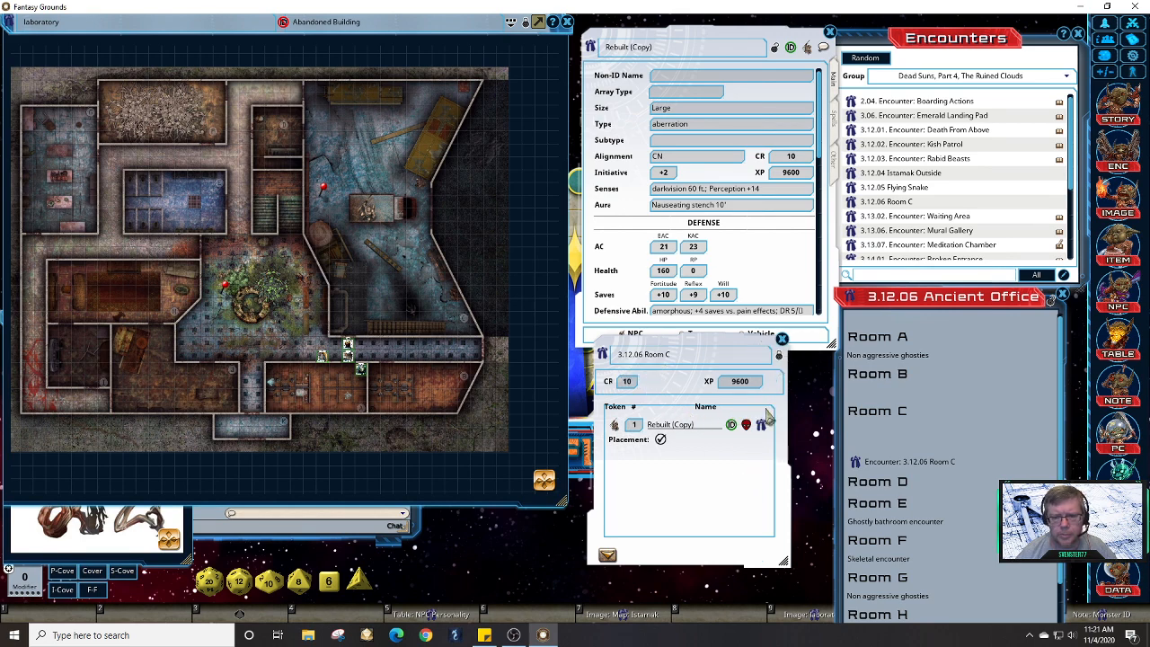
left_click(782, 340)
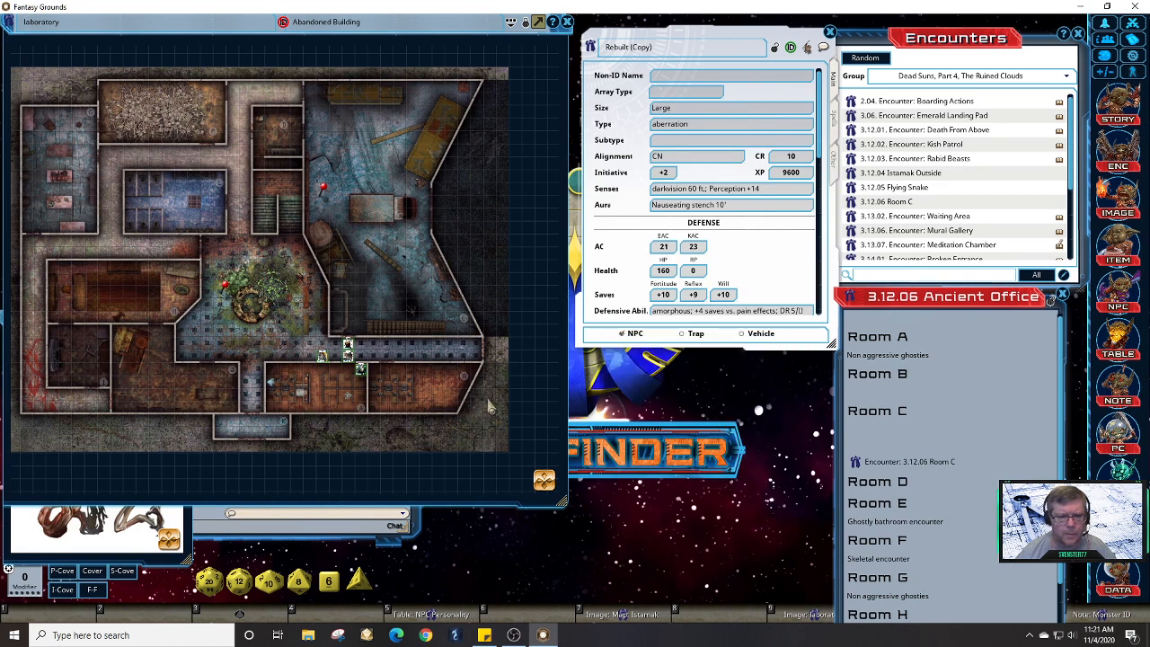
Step: Rename the Rebuilt (Copy) NPC to "Ferral Rebuilt", then lock and close its record
left_click(121, 549)
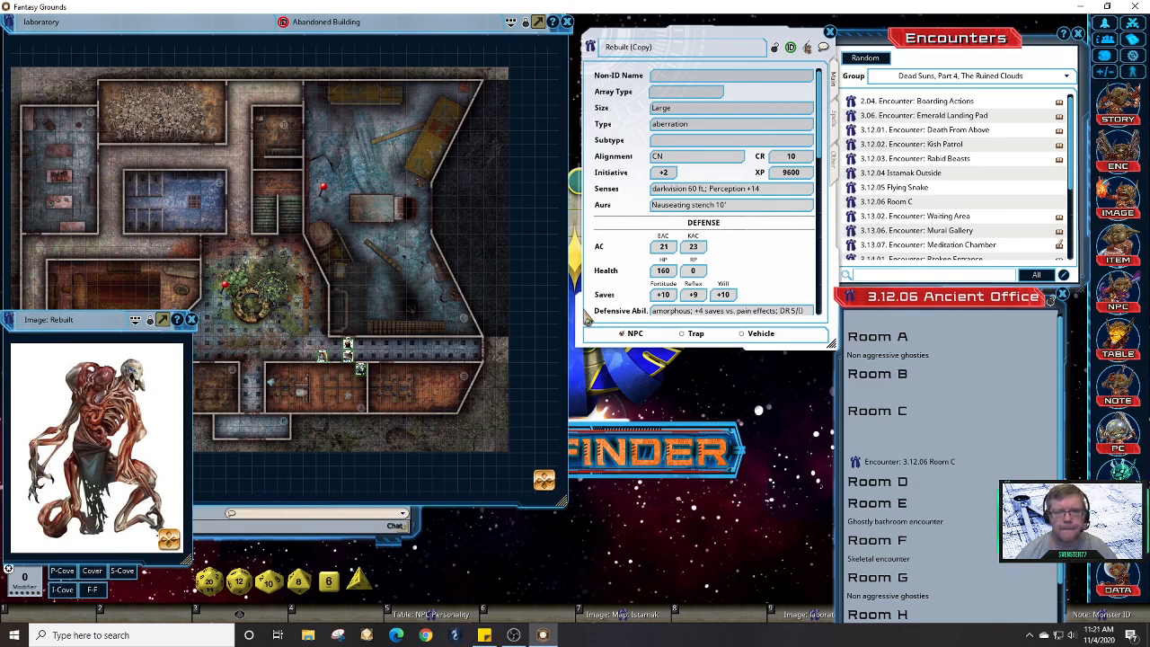
left_click(776, 52)
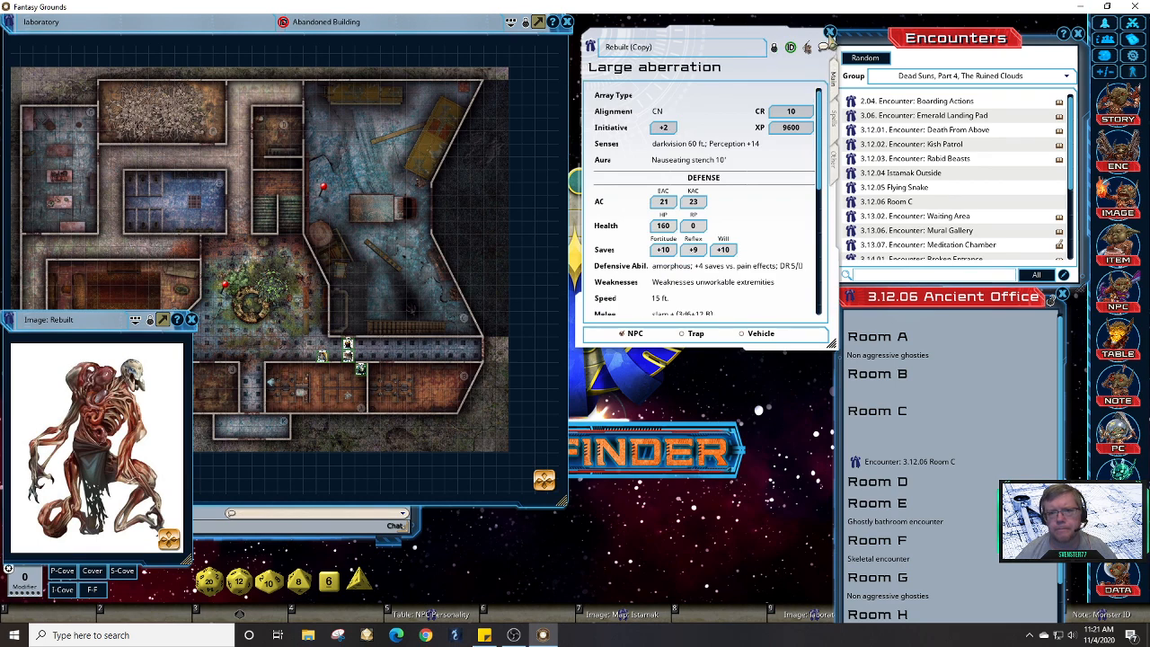
left_click(775, 49)
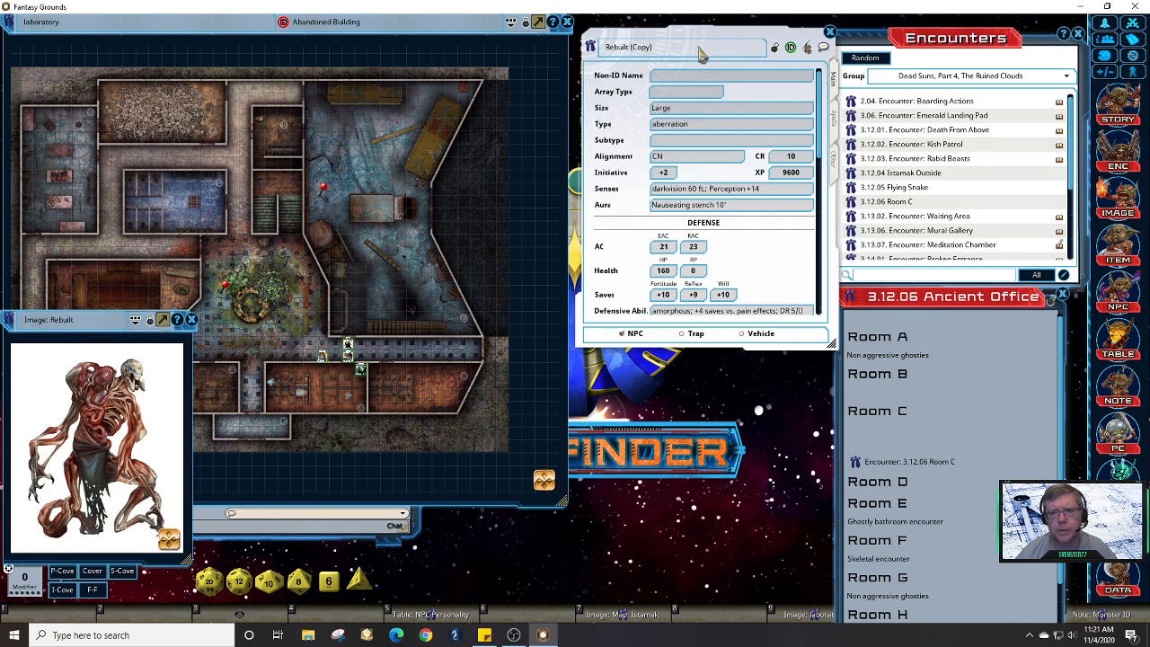
key("BackSpace")
key("BackSpace")
key("BackSpace")
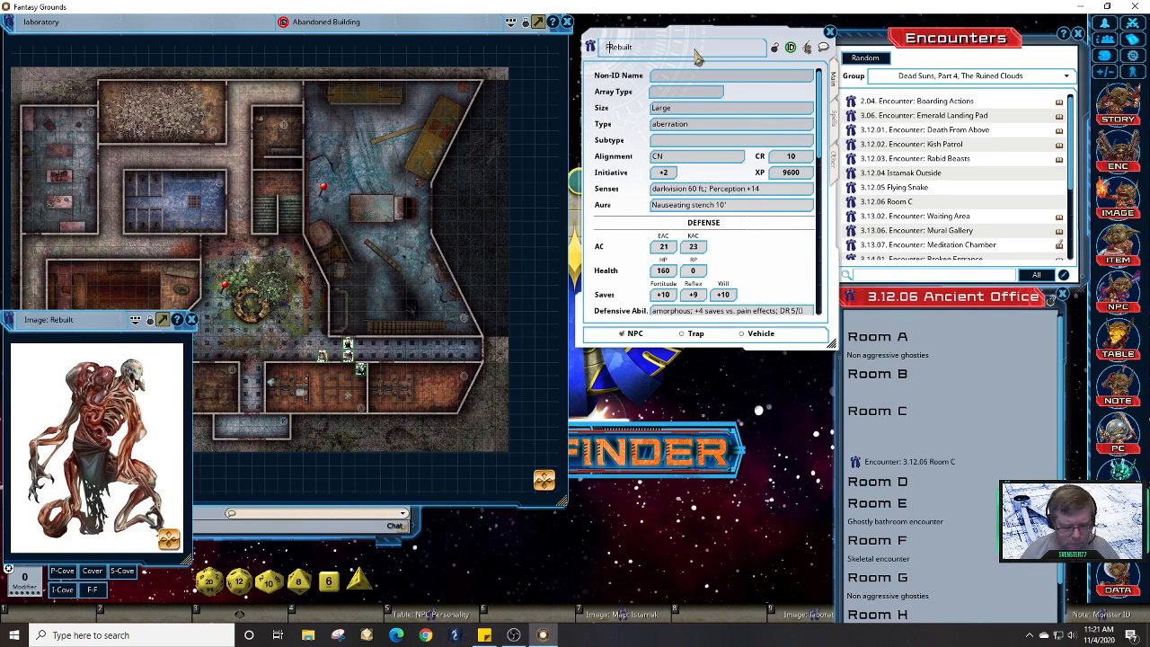
type("Ferral")
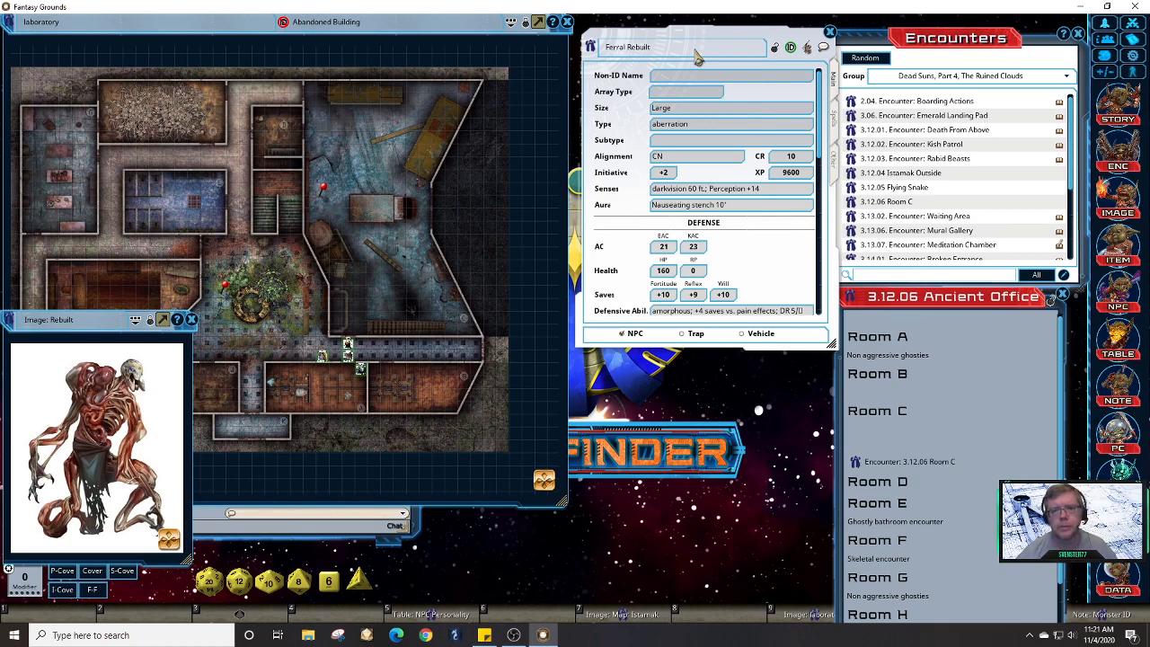
left_click(778, 53)
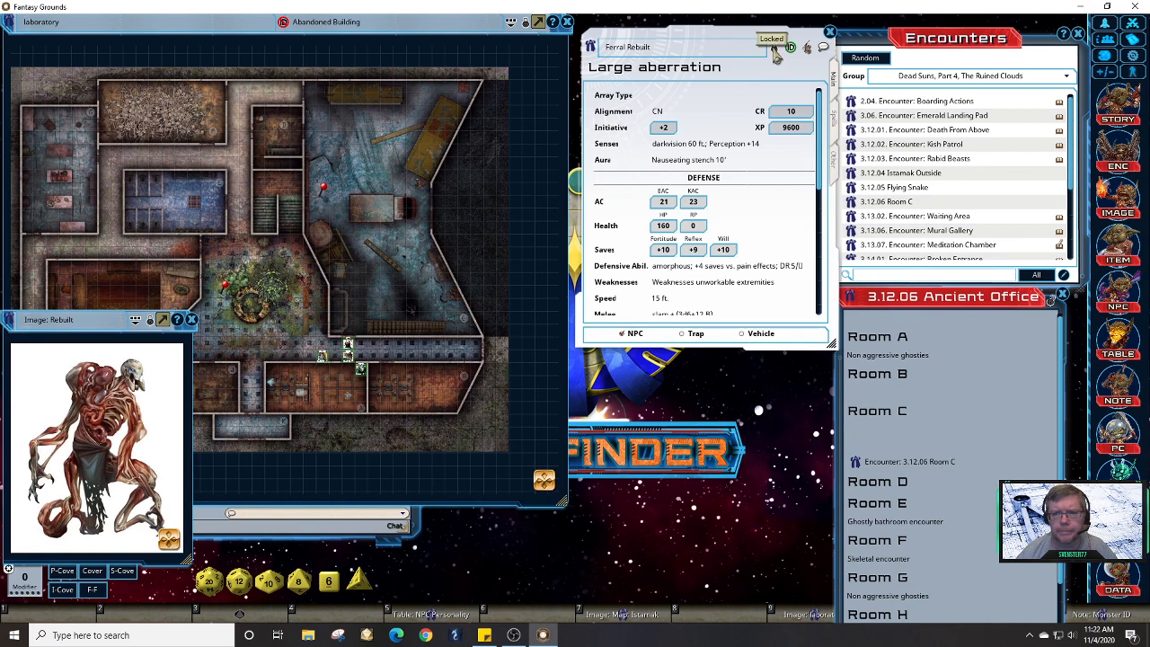
left_click(829, 31)
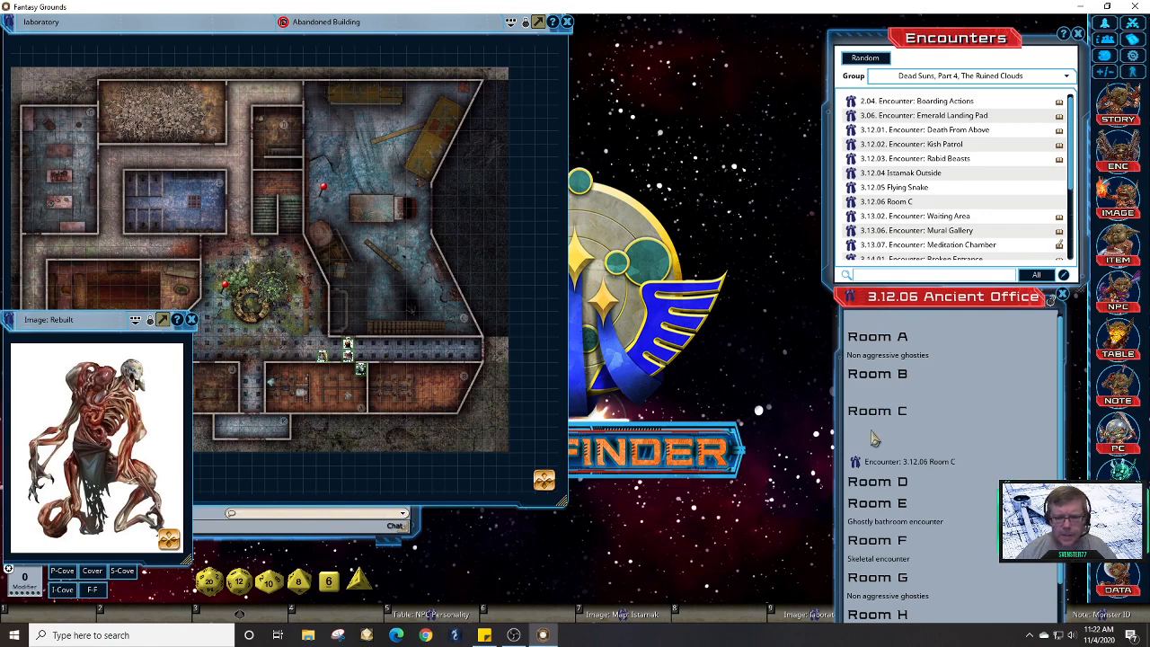
Step: Open the NPC list beside the laboratory map and clear its CR filter
scroll(1062, 378, "down", 1)
scroll(1062, 387, "down", 2)
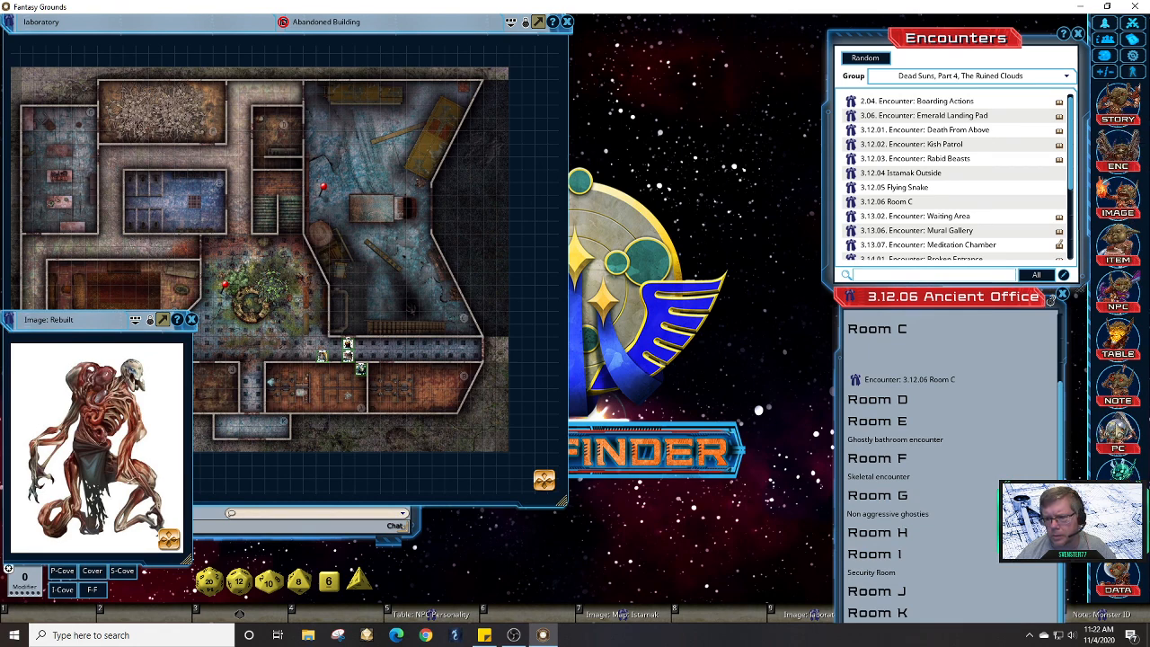
left_click(1118, 289)
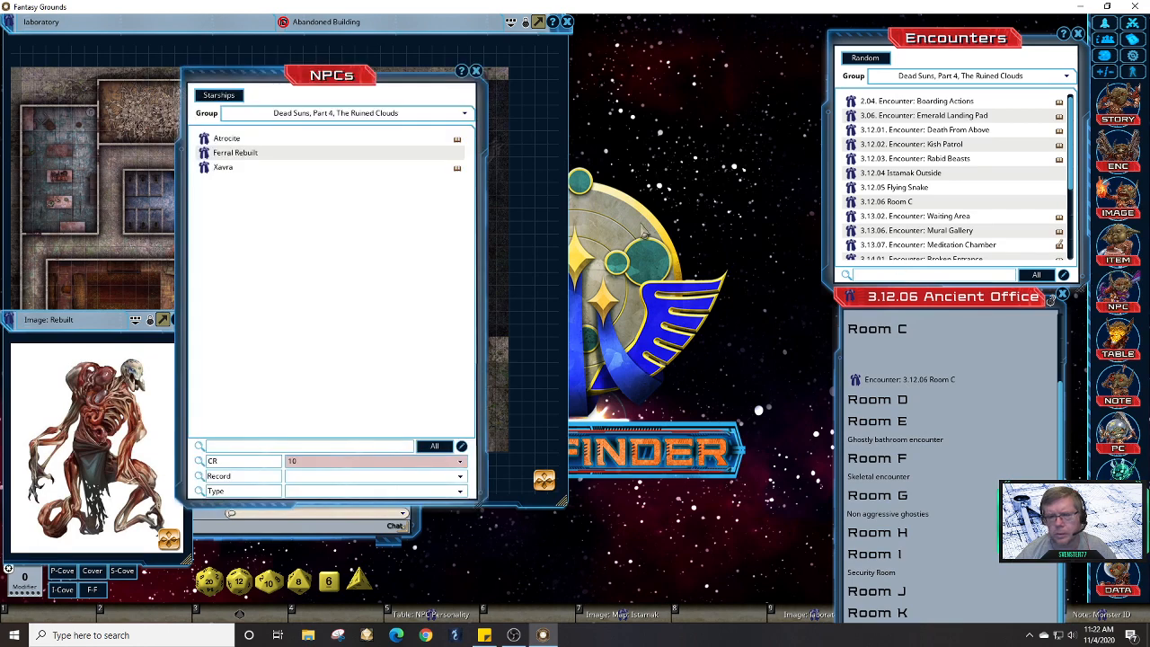
left_click_drag(410, 79, 726, 63)
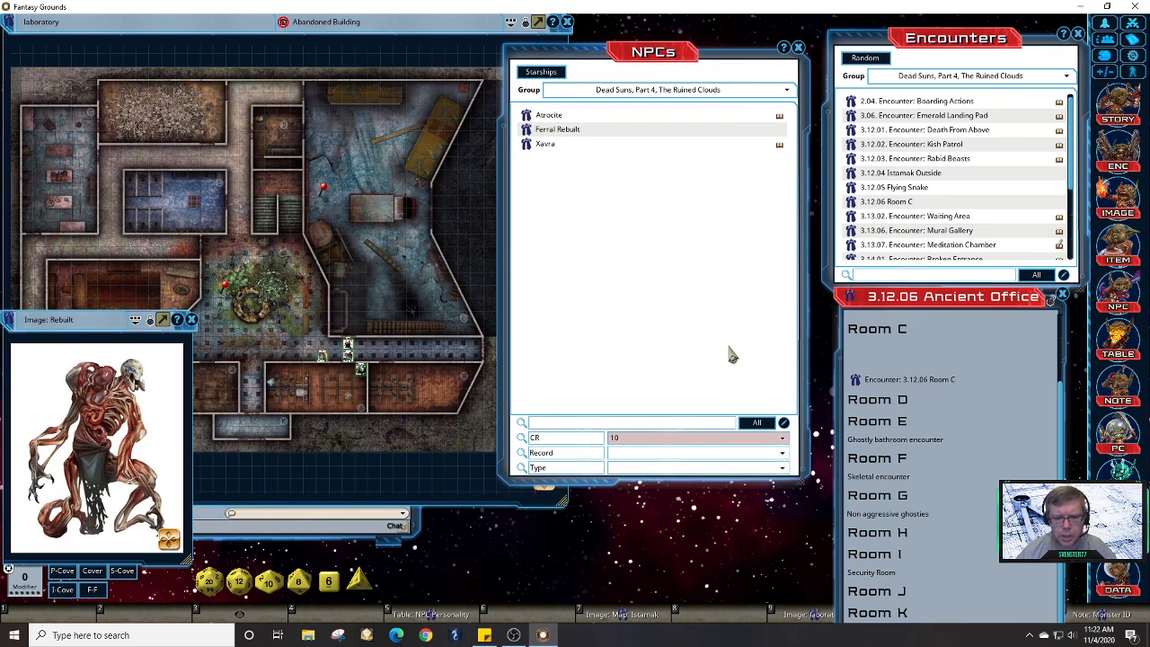
left_click(784, 440)
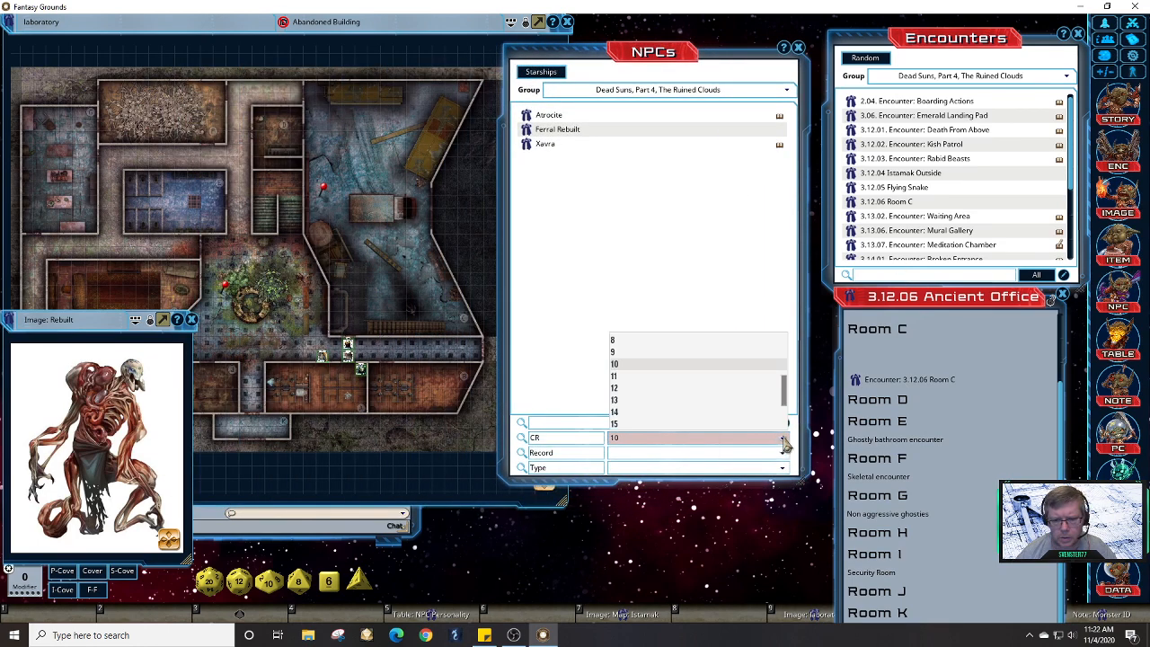
left_click_drag(787, 393, 786, 346)
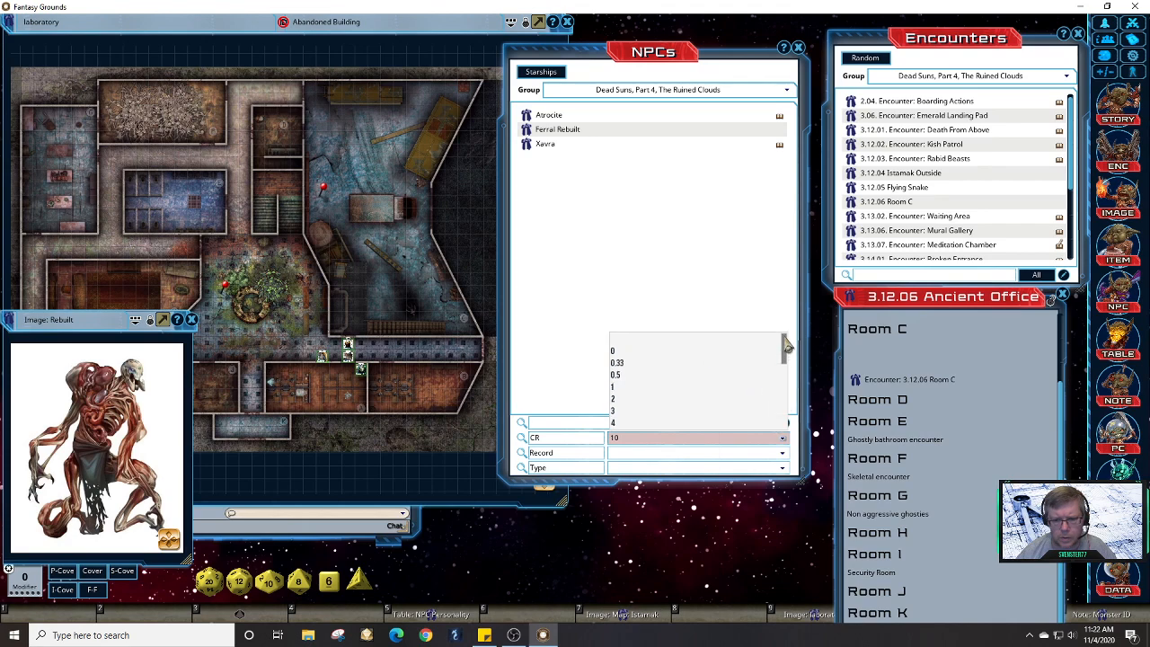
left_click(625, 339)
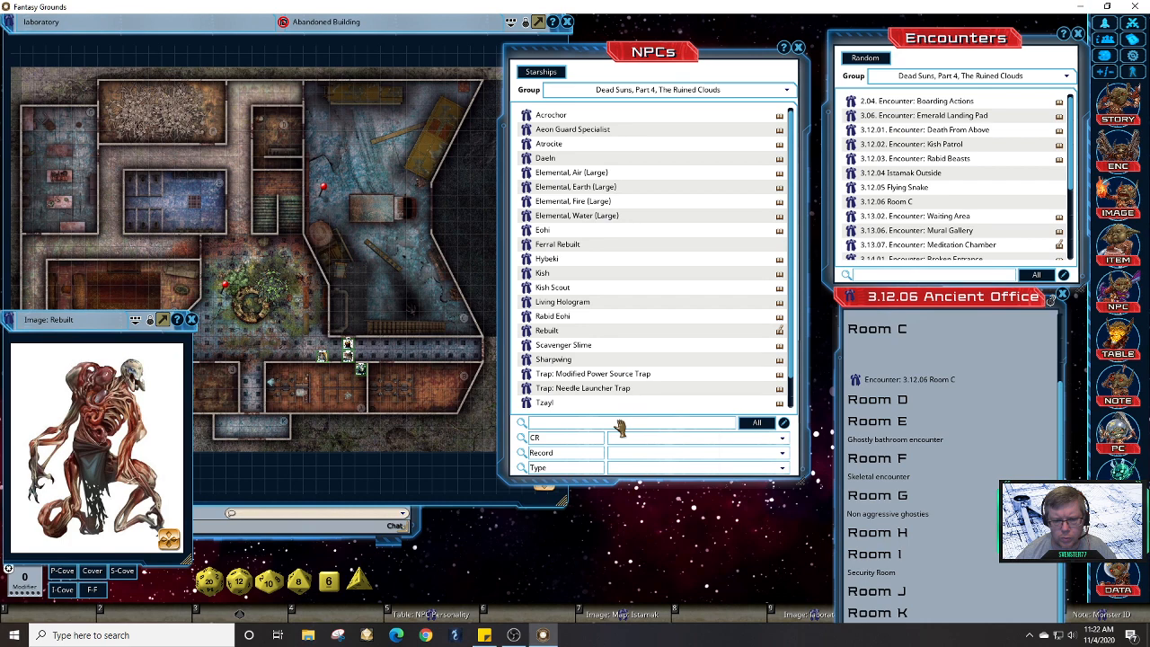
Step: Filter the NPC list by the Undead type across all groups
left_click(784, 468)
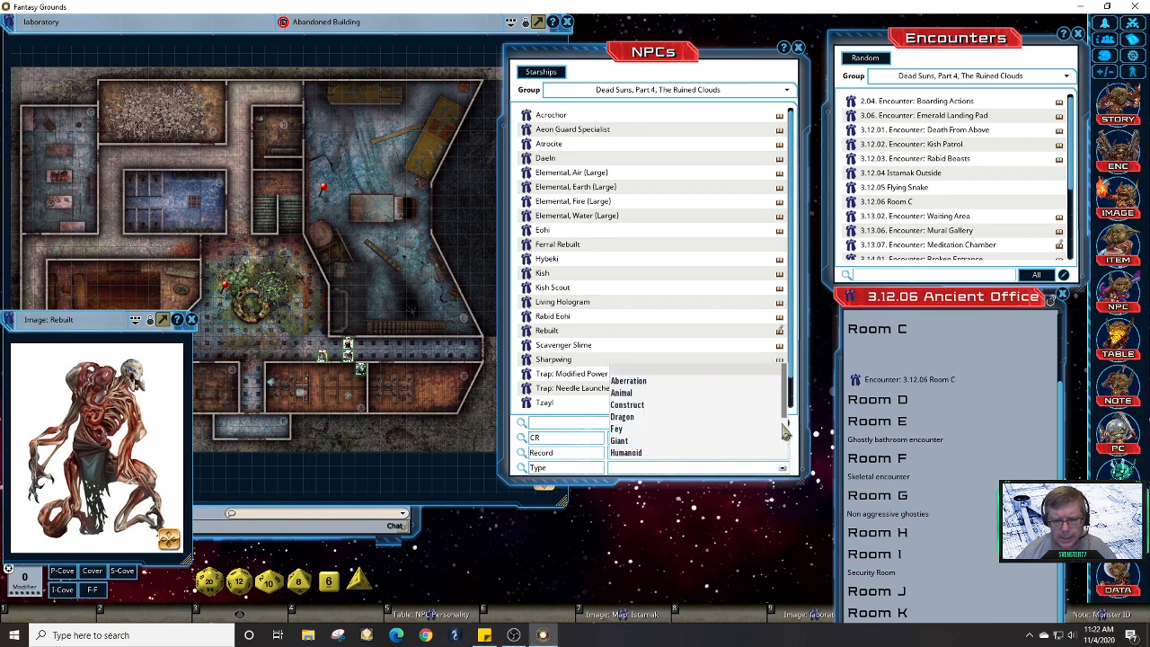
left_click_drag(787, 404, 790, 437)
left_click(623, 452)
left_click(575, 90)
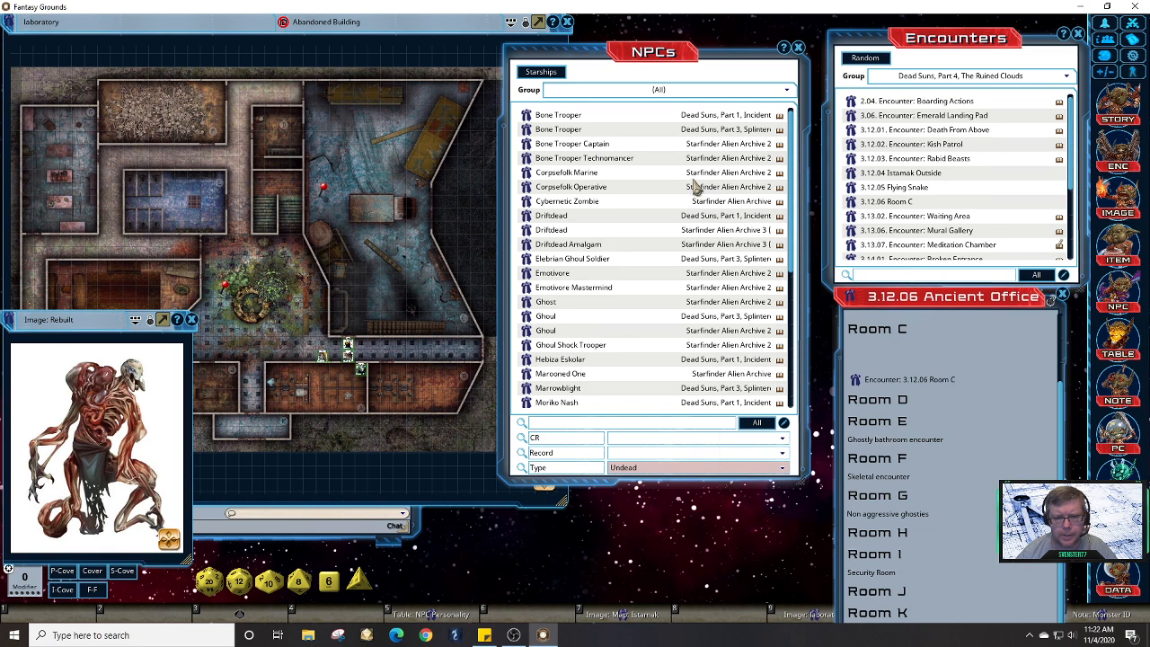
Step: Open the Ghost NPC record and arrange it and the NPC list so that neither covers the other
left_click(531, 306)
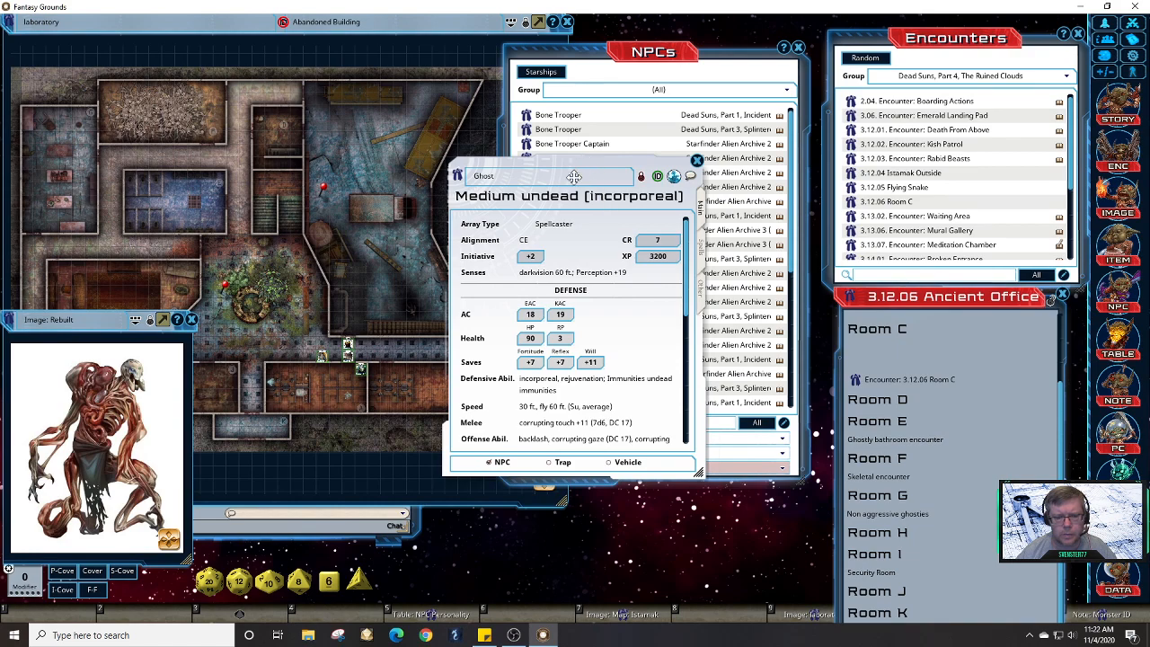
left_click_drag(585, 162, 538, 281)
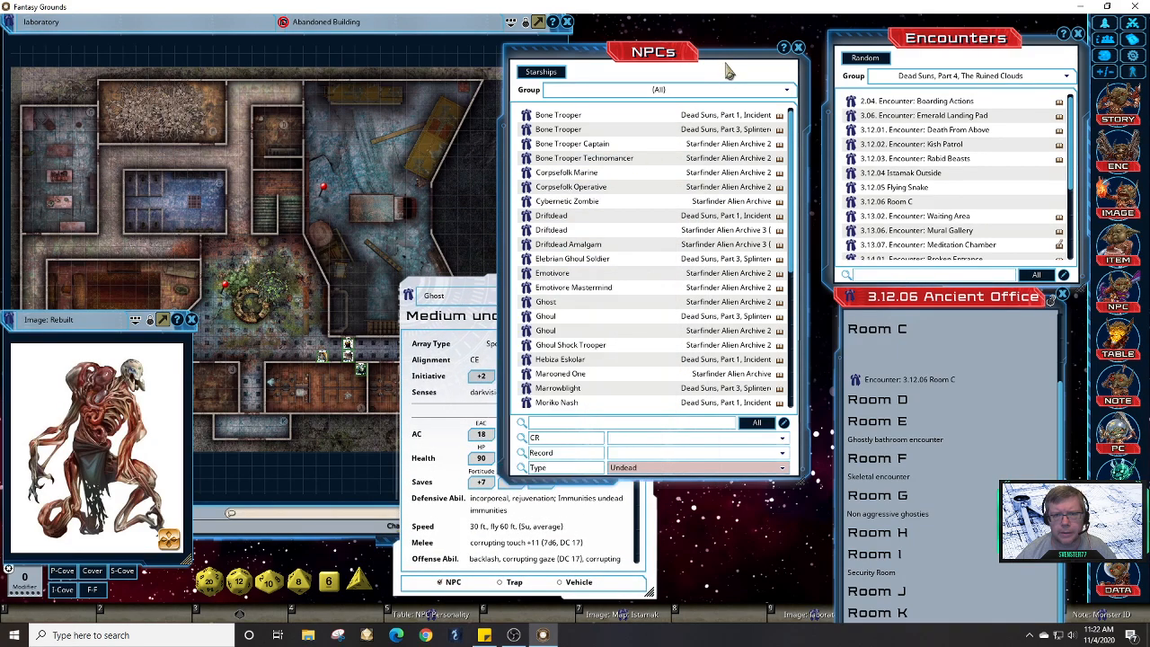
left_click_drag(733, 56, 903, 38)
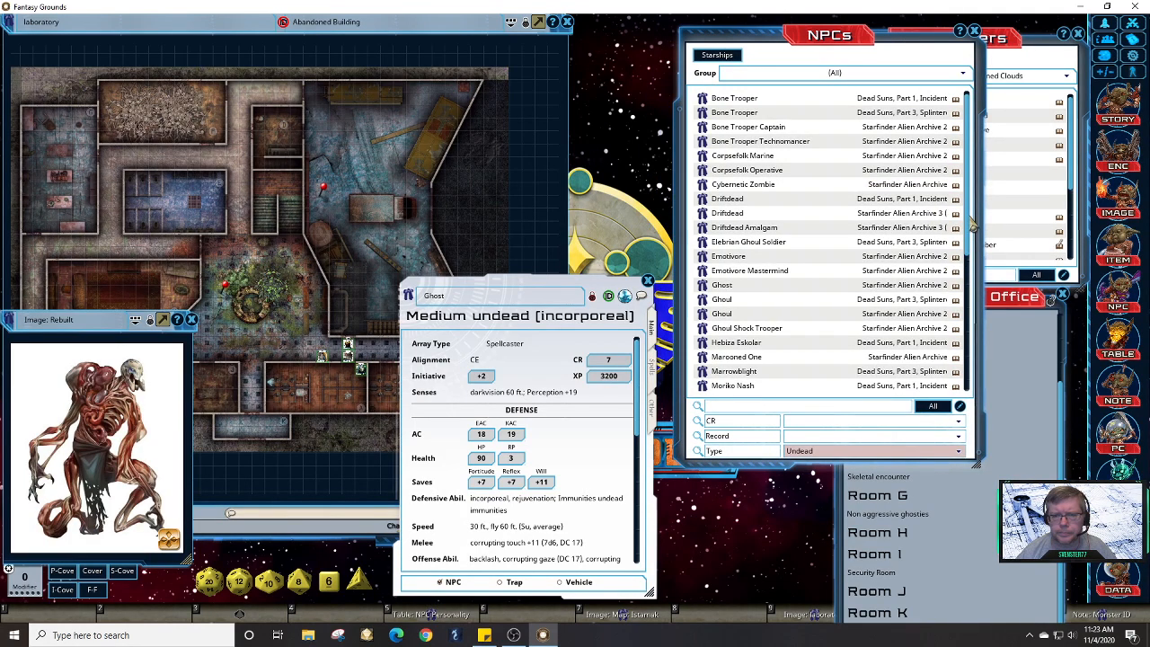
Step: Inspect the Xerantha Mortrant undead's stats, tactics notes and image, and close them again
left_click_drag(973, 226, 1004, 382)
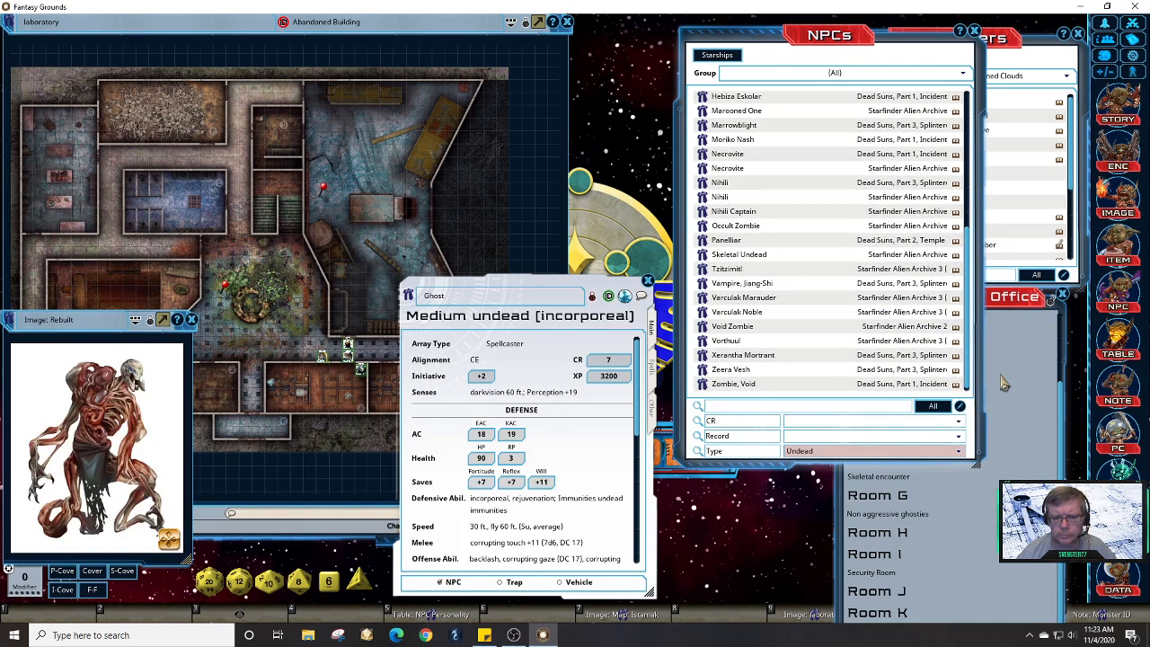
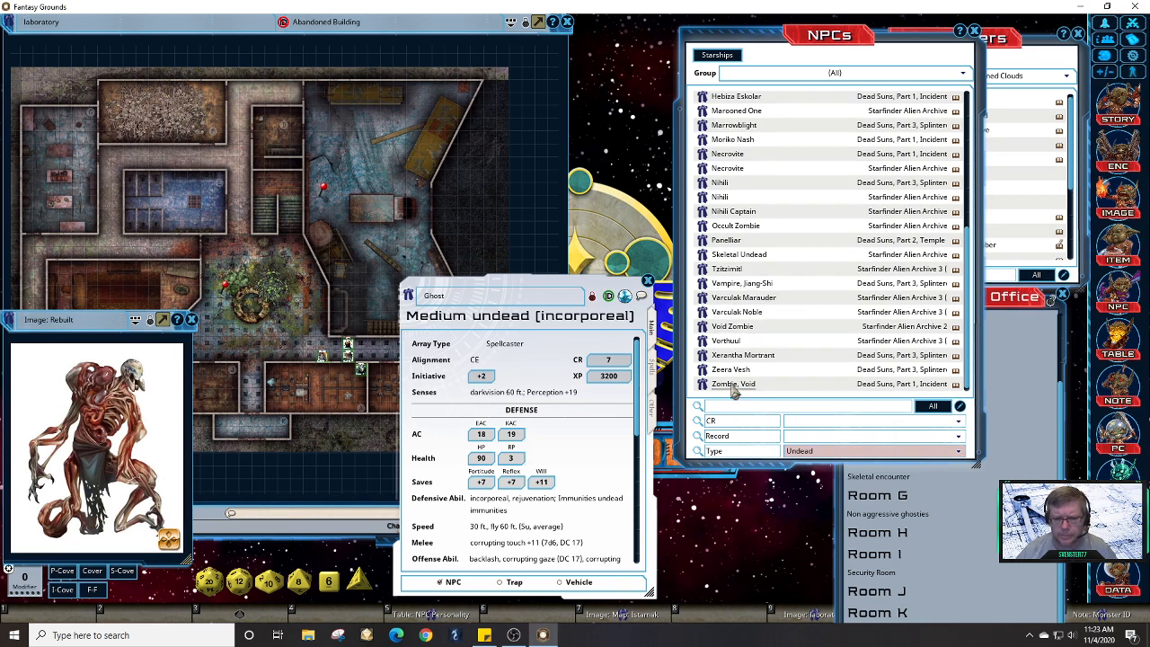
left_click_drag(732, 362, 701, 355)
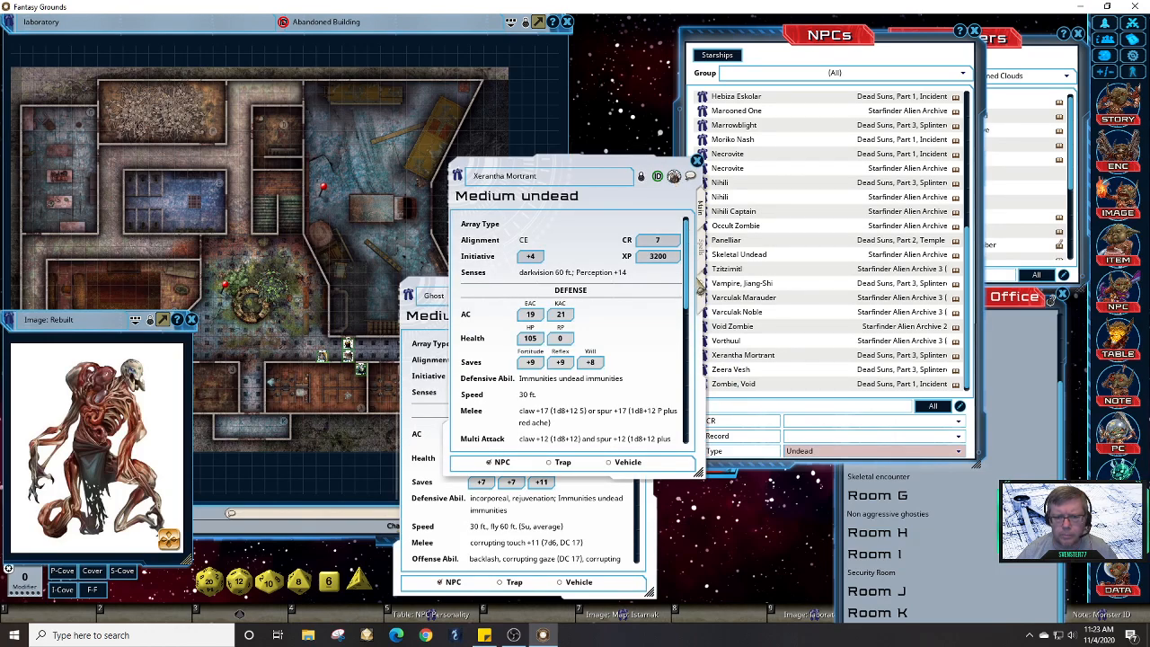
left_click(701, 288)
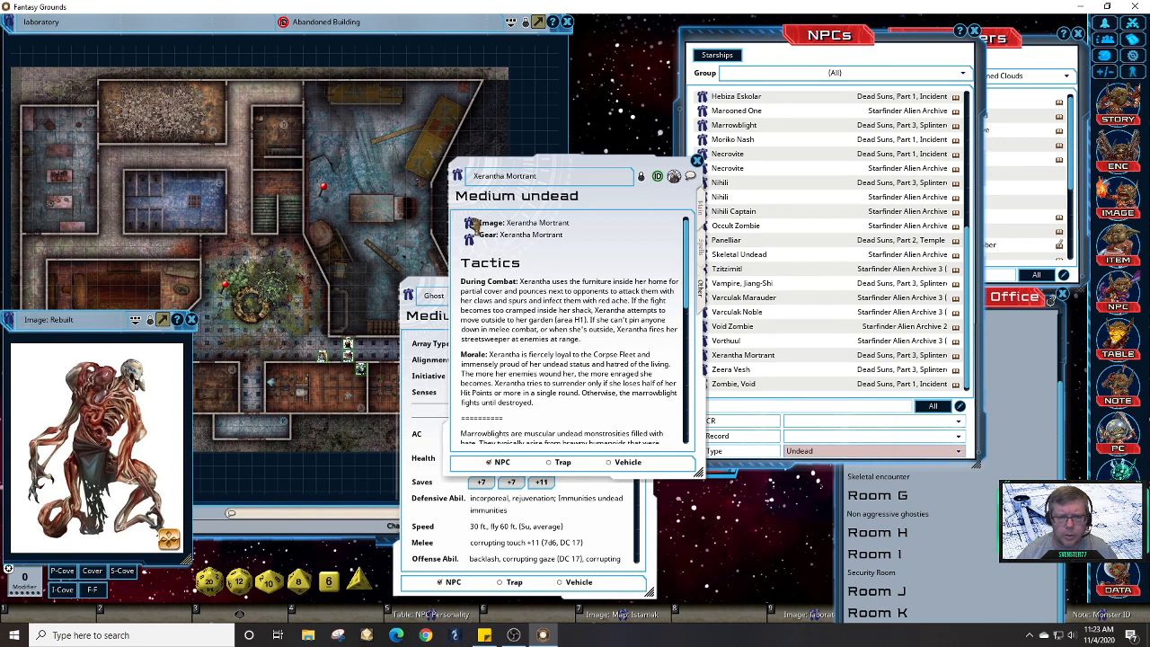
left_click(471, 224)
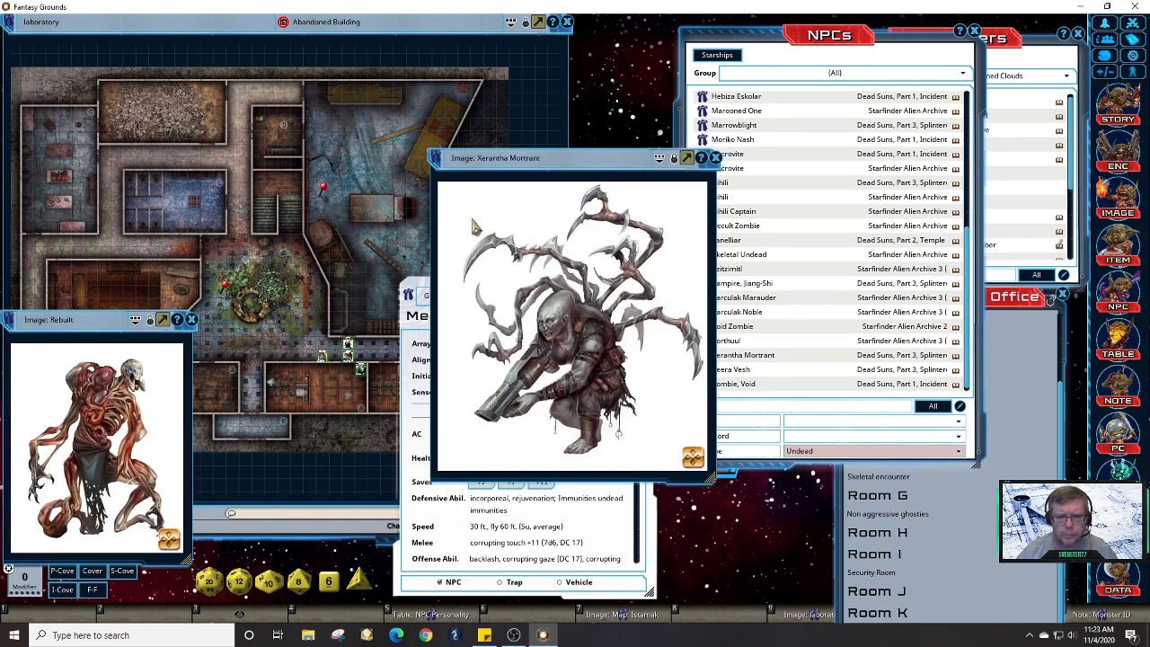
left_click(715, 158)
left_click(694, 269)
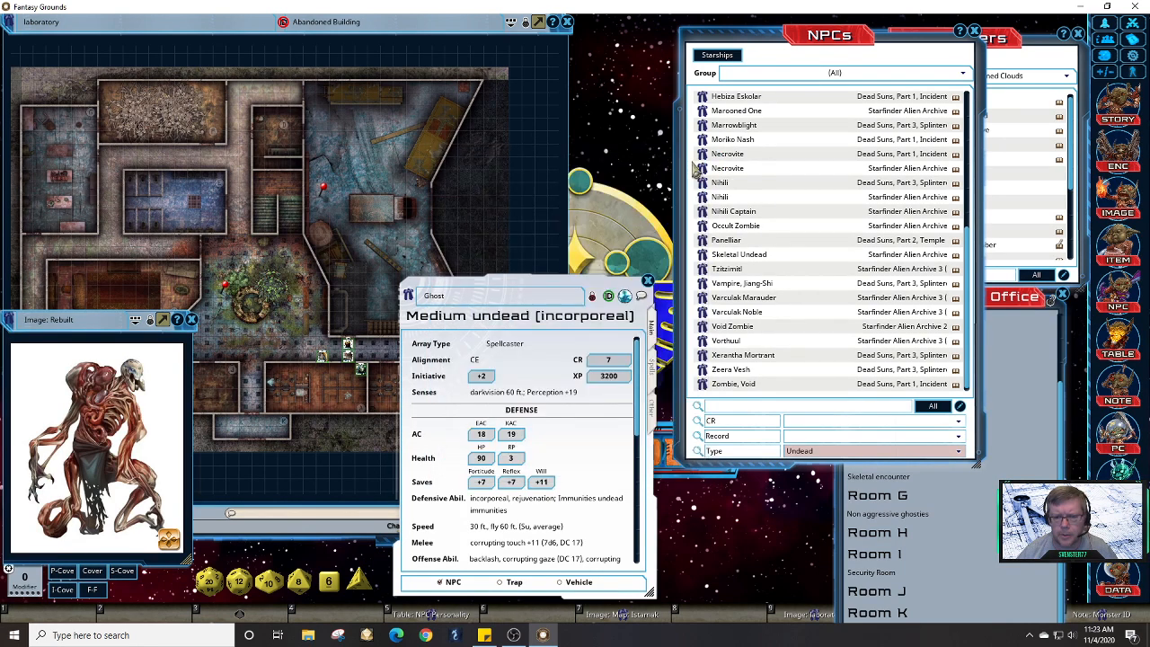
Step: Inspect the Vorthuul undead's stats, image and description, and close them again
left_click(703, 342)
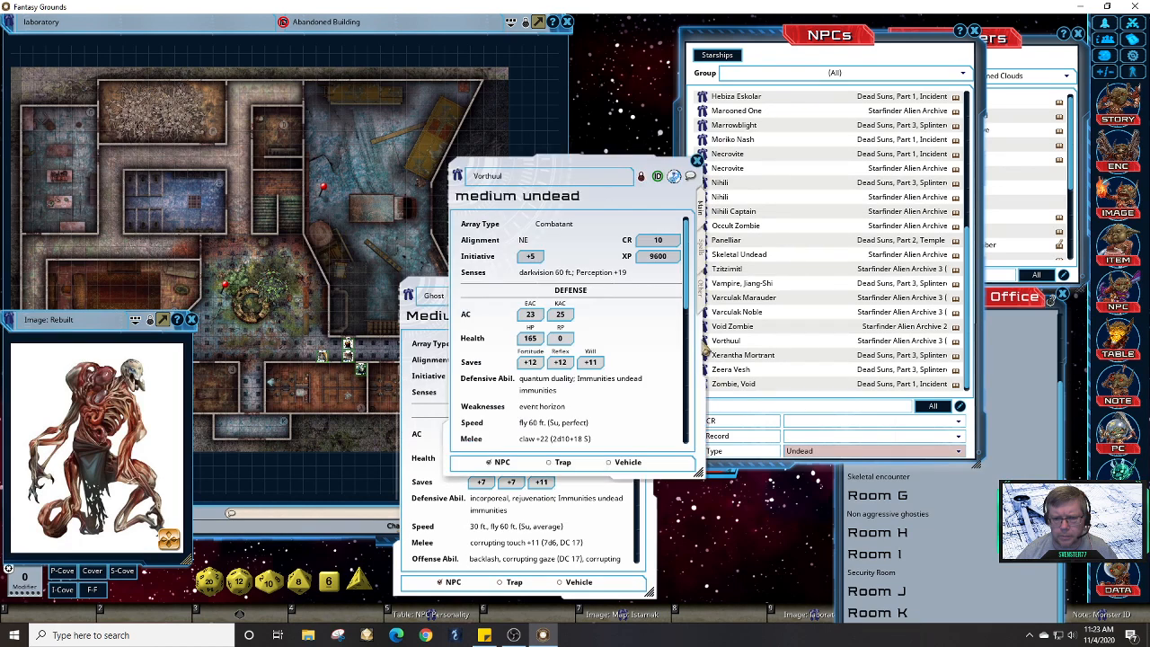
left_click(701, 300)
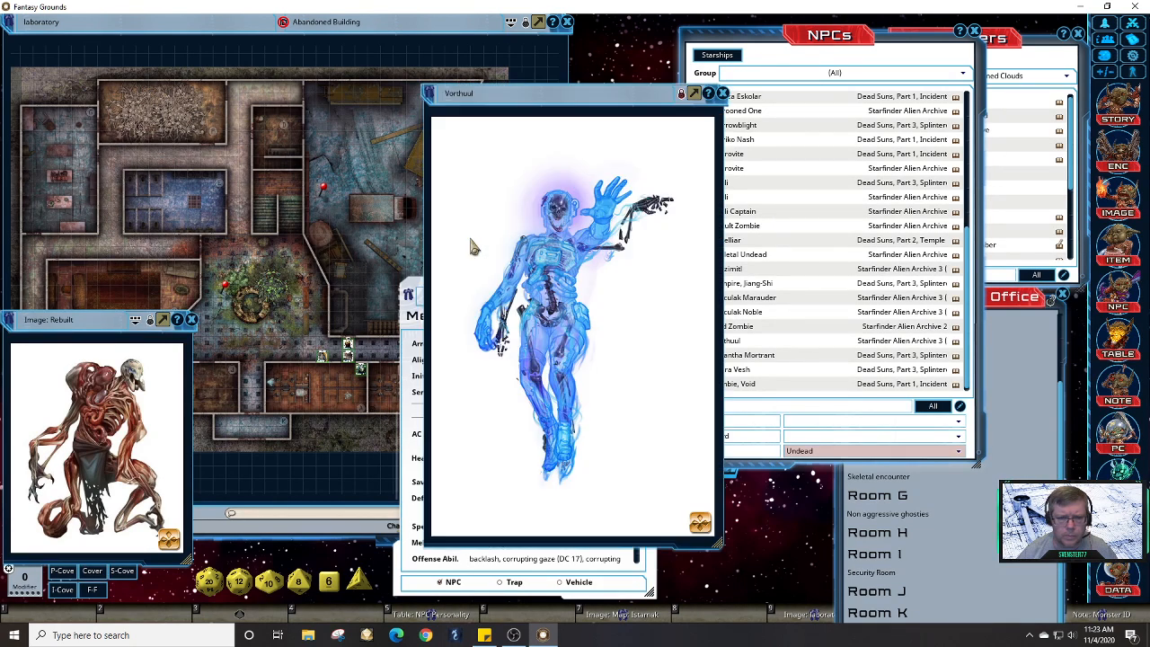
left_click(469, 243)
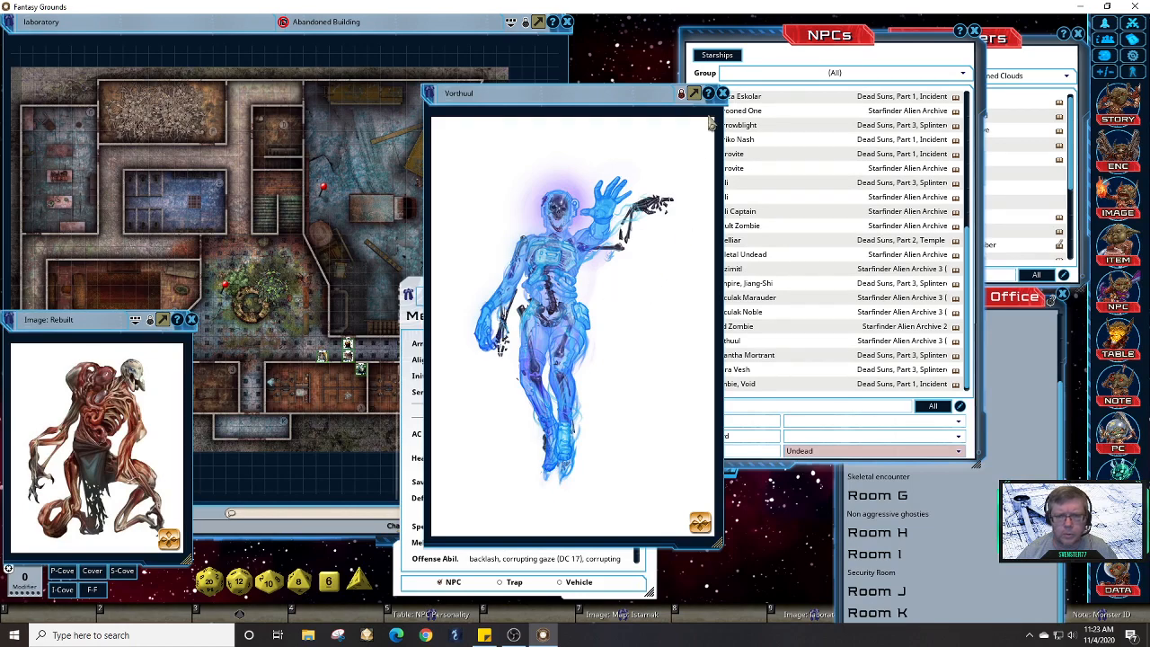
left_click(723, 93)
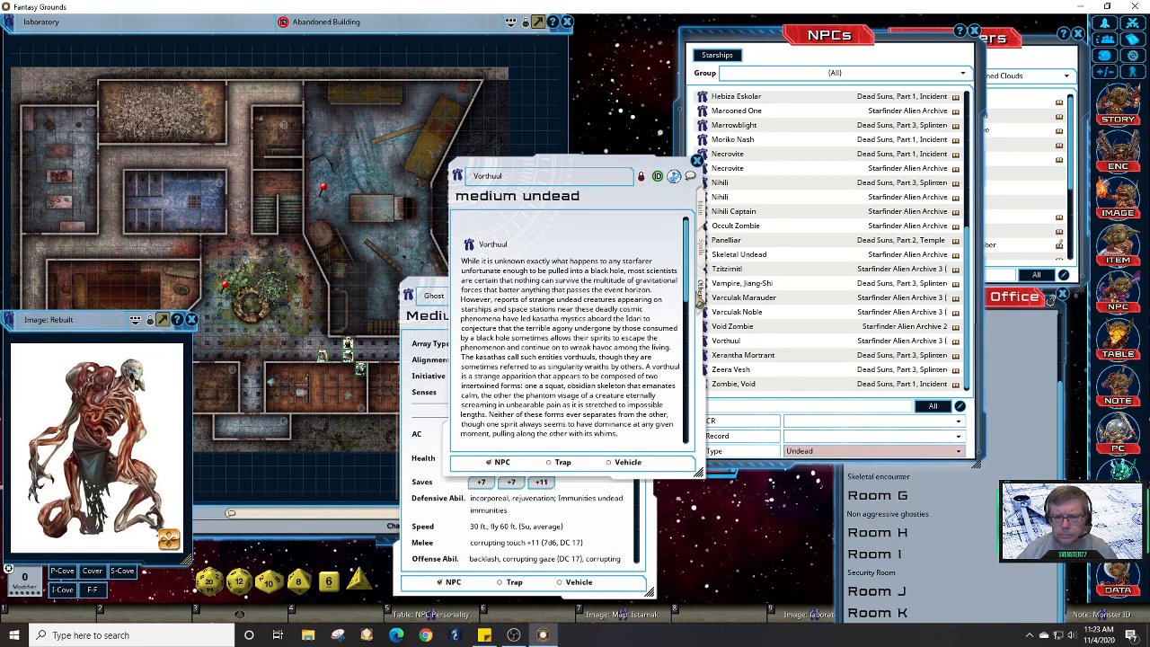
left_click(697, 162)
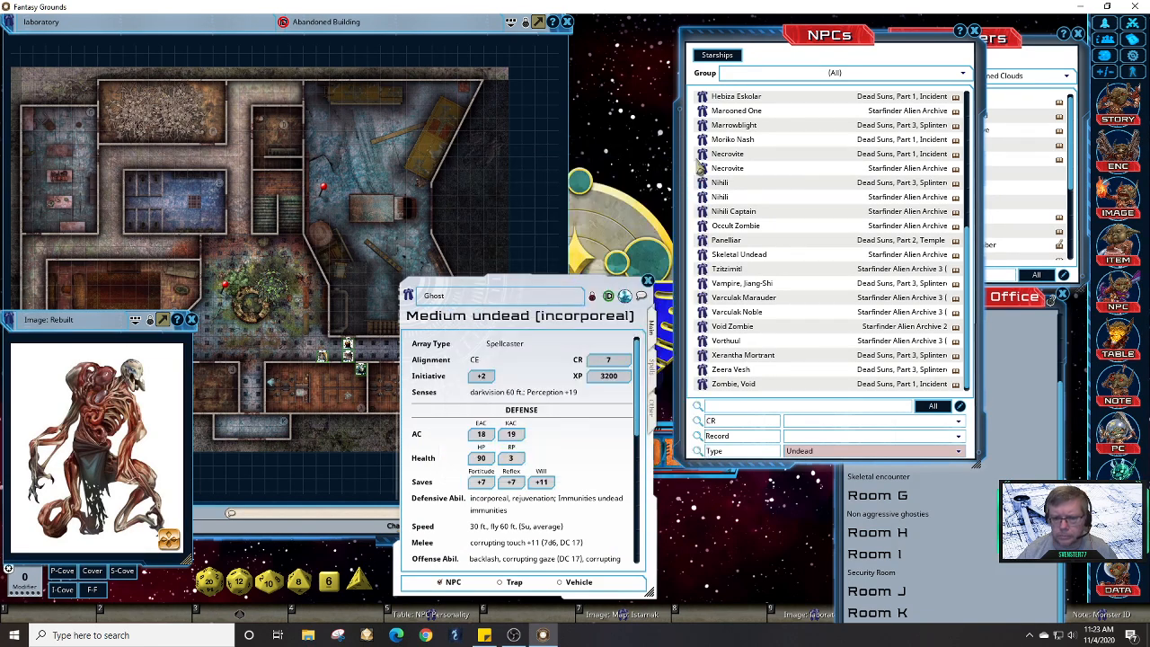
Step: Reopen the Vorthuul record beside the Ghost record and read through its statistics and special abilities
left_click(704, 342)
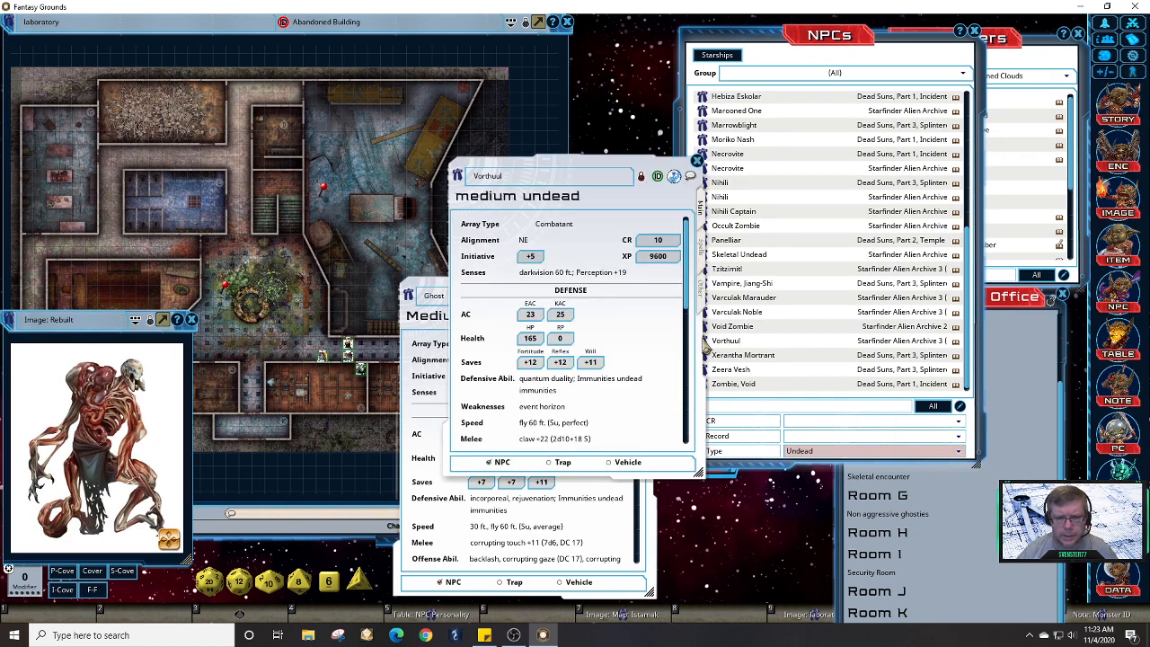
left_click_drag(620, 158, 383, 212)
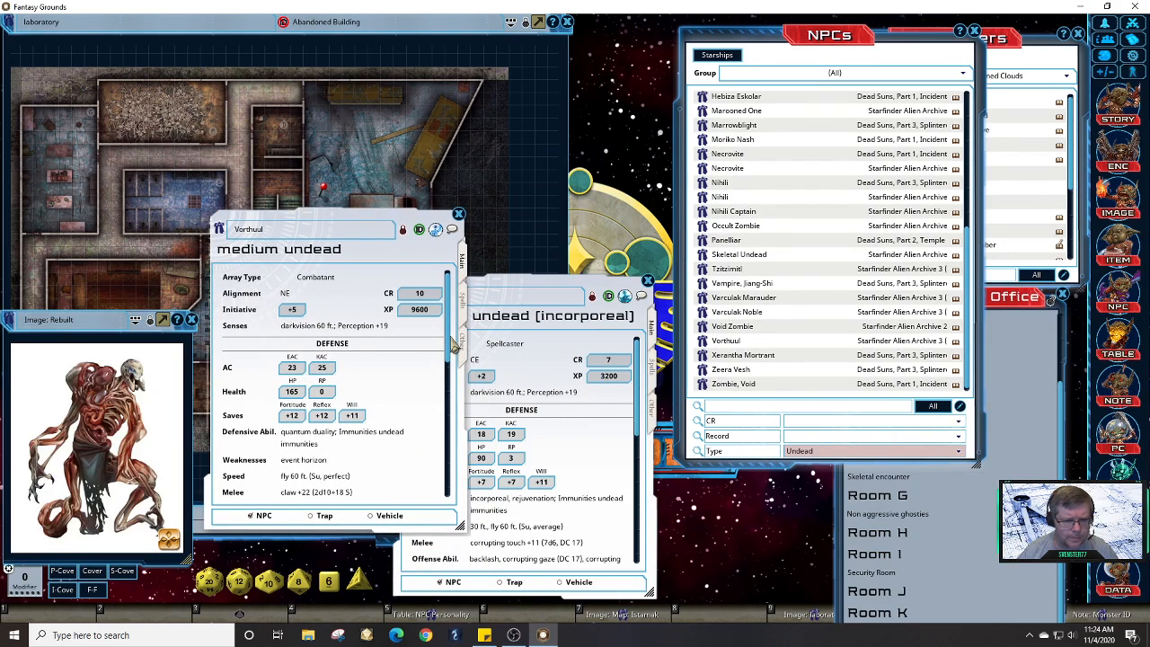
mouse_move(450, 341)
left_mouse_down()
mouse_move(447, 399)
mouse_move(467, 481)
left_mouse_up()
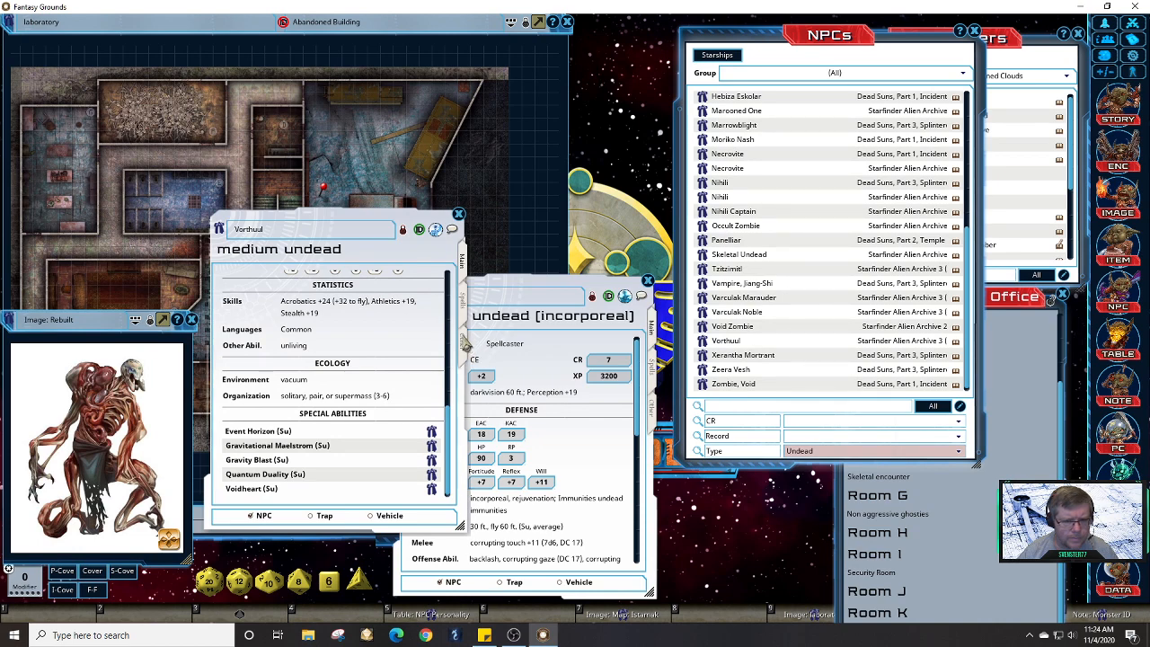
Step: Open the Vorthuul and Ghost images from their records' descriptions, closing the Rebuilt image to make room
left_click(464, 341)
left_click(241, 300)
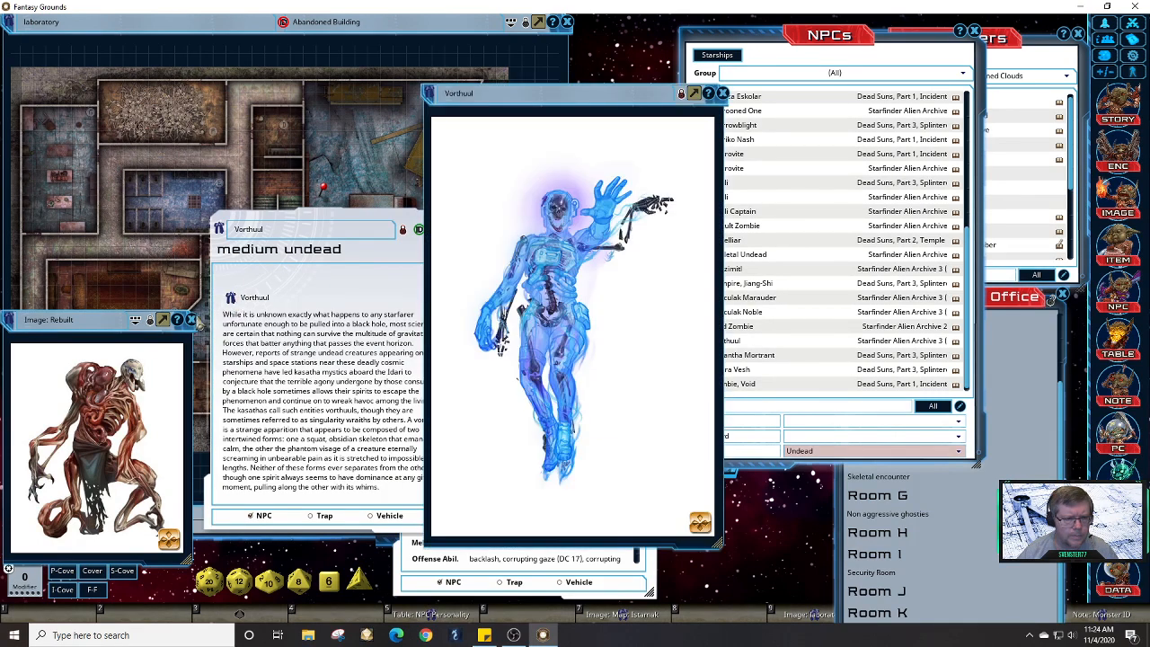
left_click(191, 319)
left_click_drag(572, 107, 142, 241)
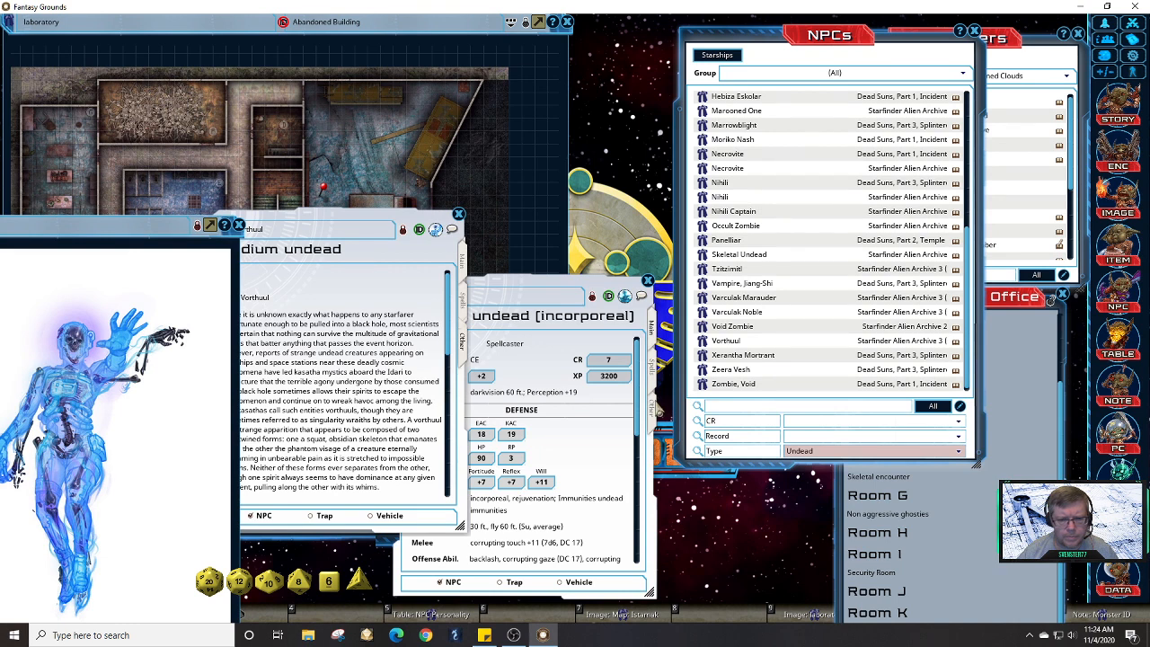
left_click(652, 406)
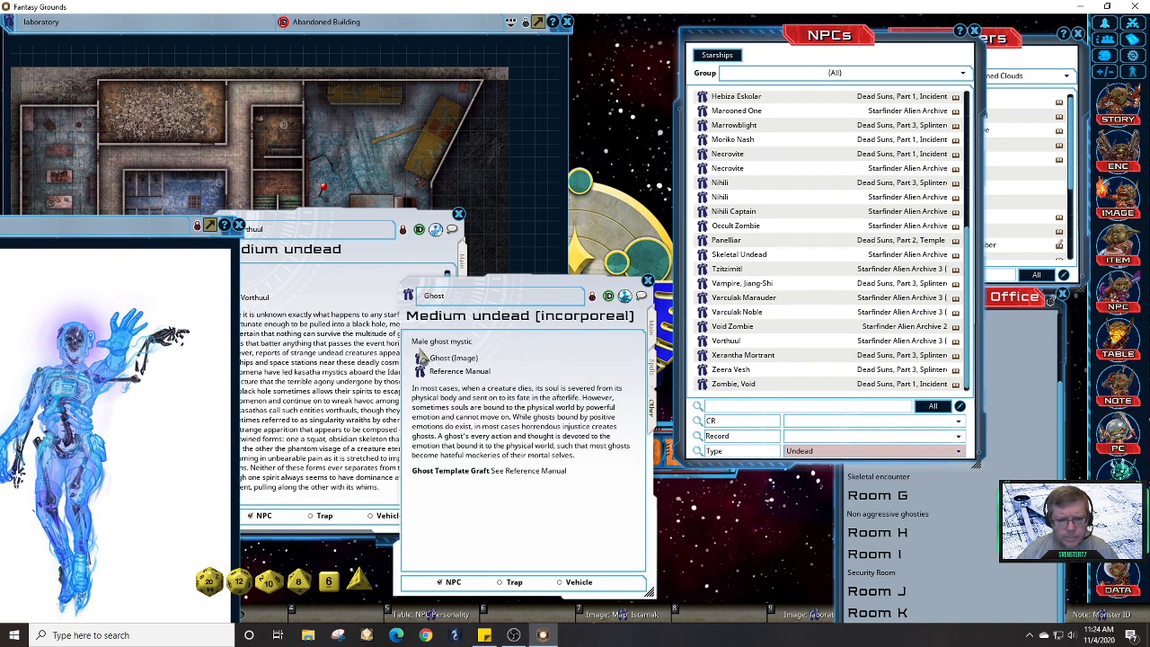
left_click(420, 362)
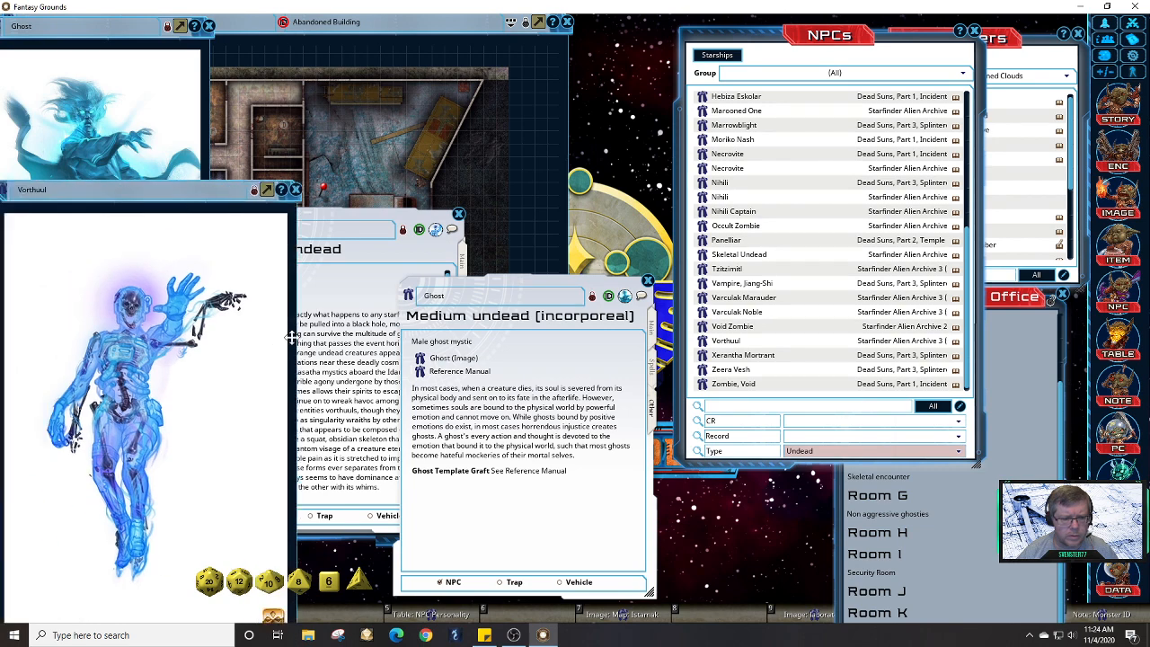
Step: Shrink the Vorthuul image window, fit the picture to it and place it below the Ghost image, with the Vorthuul record lowered beside it
left_click_drag(257, 379, 573, 277)
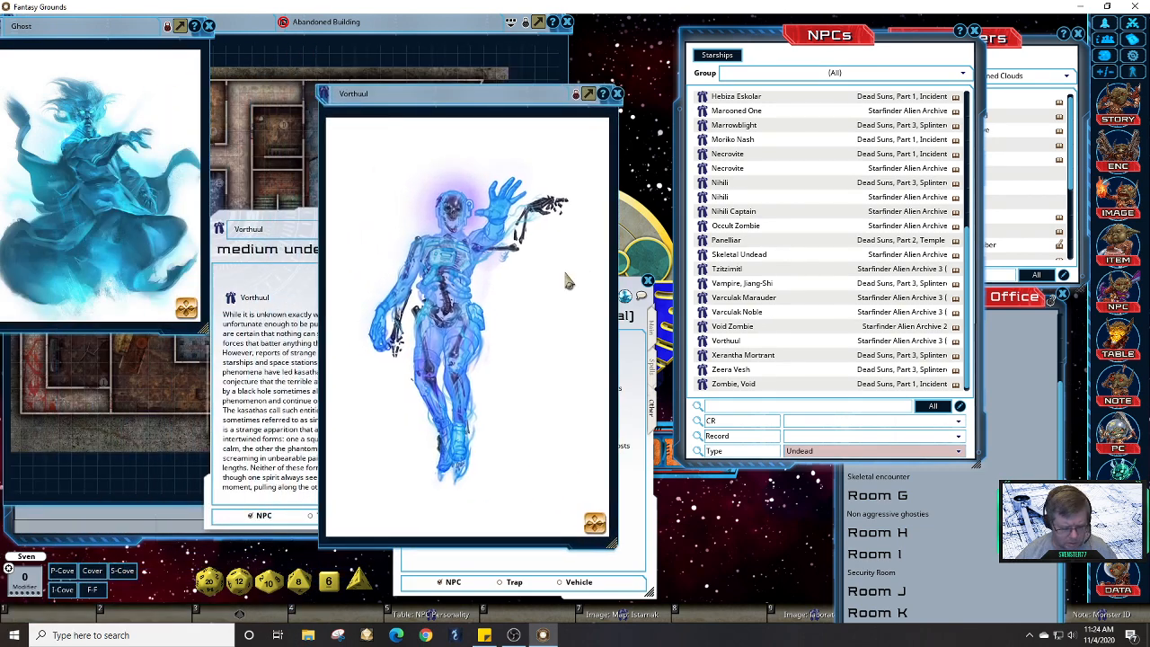
left_click_drag(591, 473, 442, 298)
right_click(380, 174)
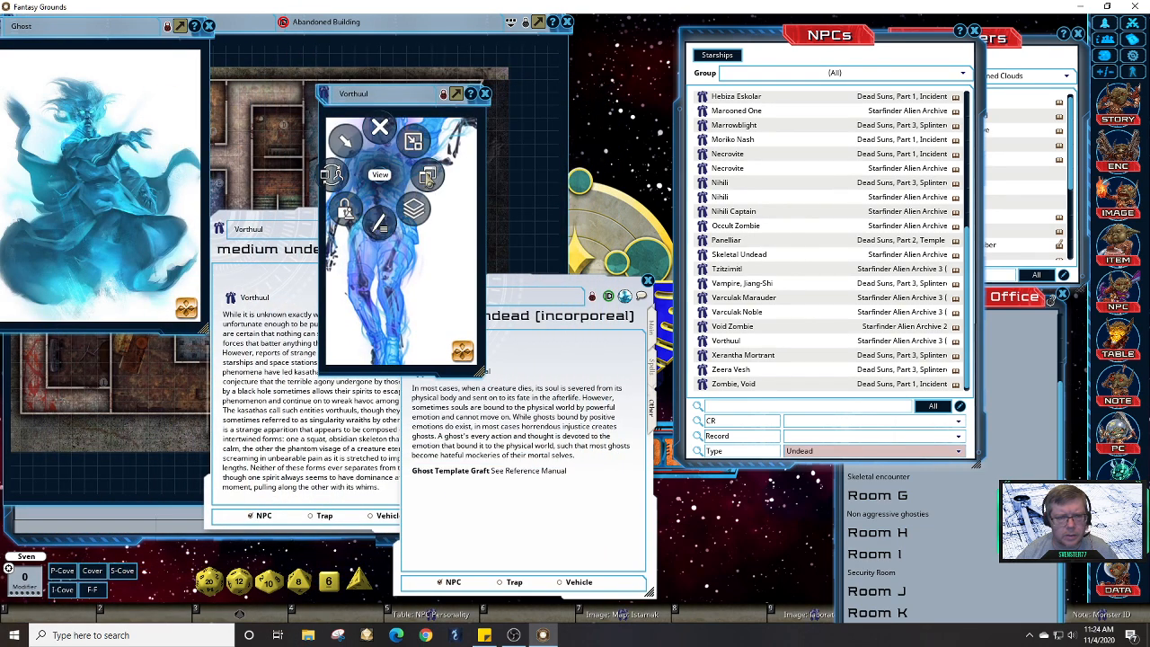
left_click(428, 174)
left_click(455, 210)
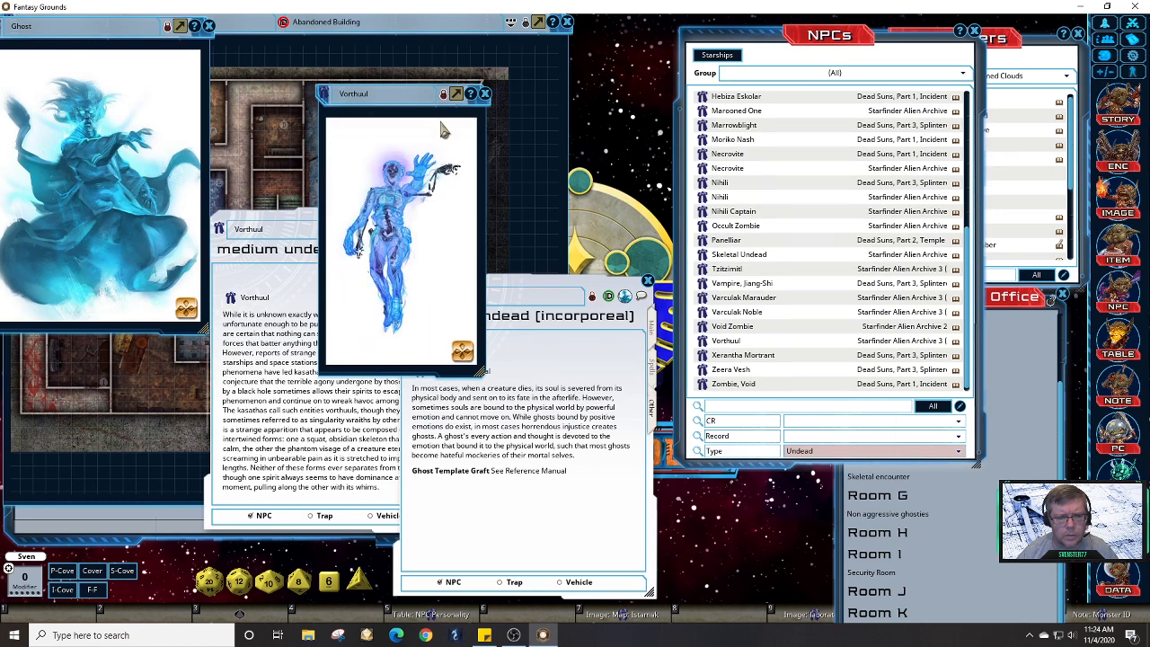
left_click_drag(428, 99, 113, 318)
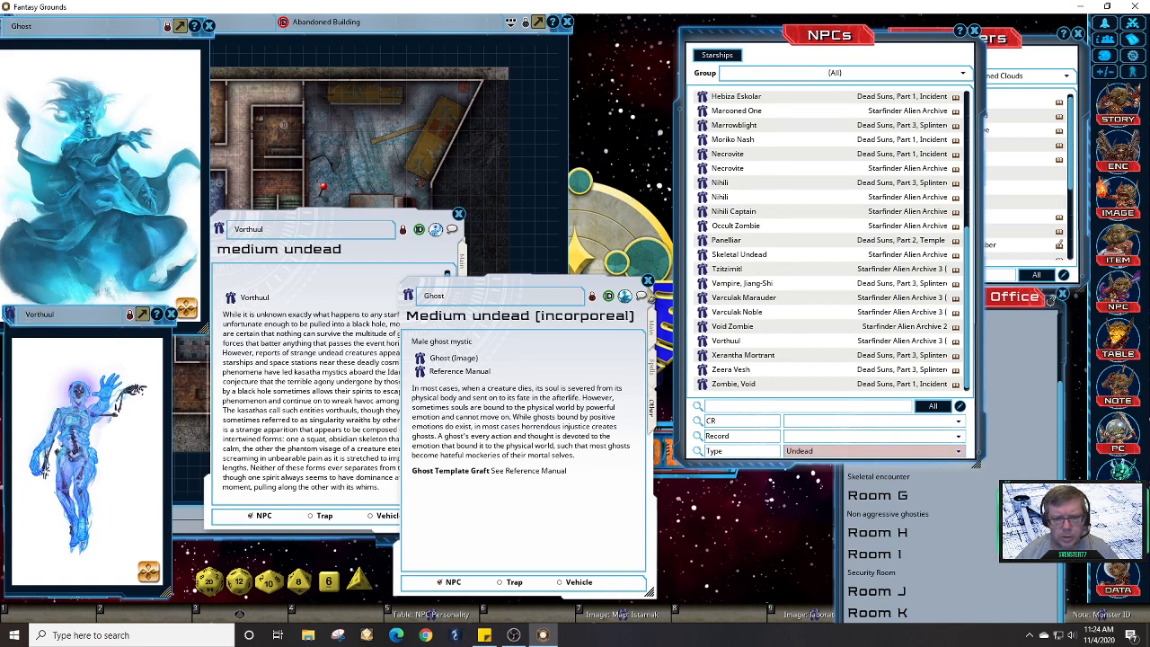
left_click_drag(358, 216, 331, 288)
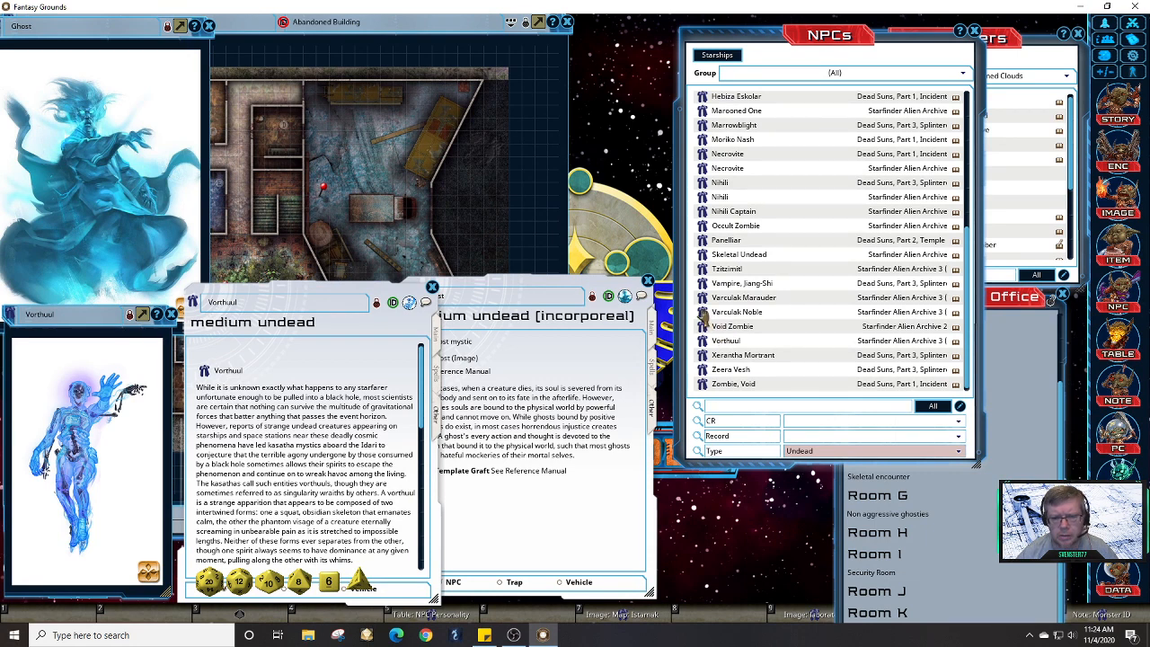
Step: Check the Varculak Noble's stats and the Tzitzimitl's stats, description and image, closing each of them again
left_click(703, 311)
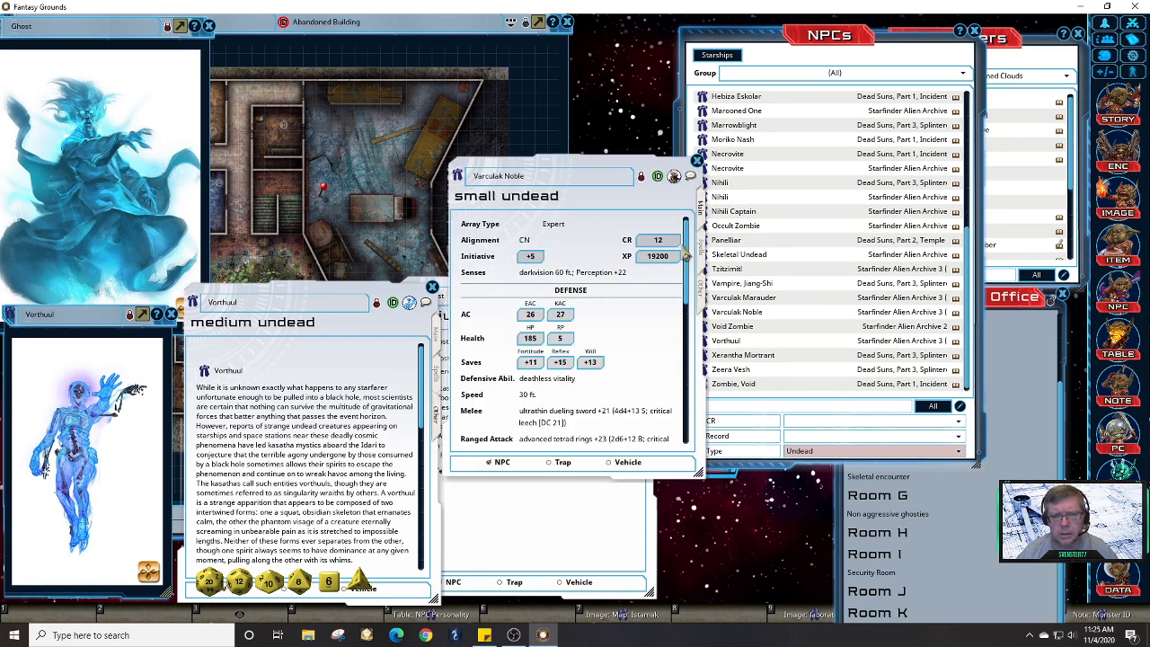
left_click(697, 161)
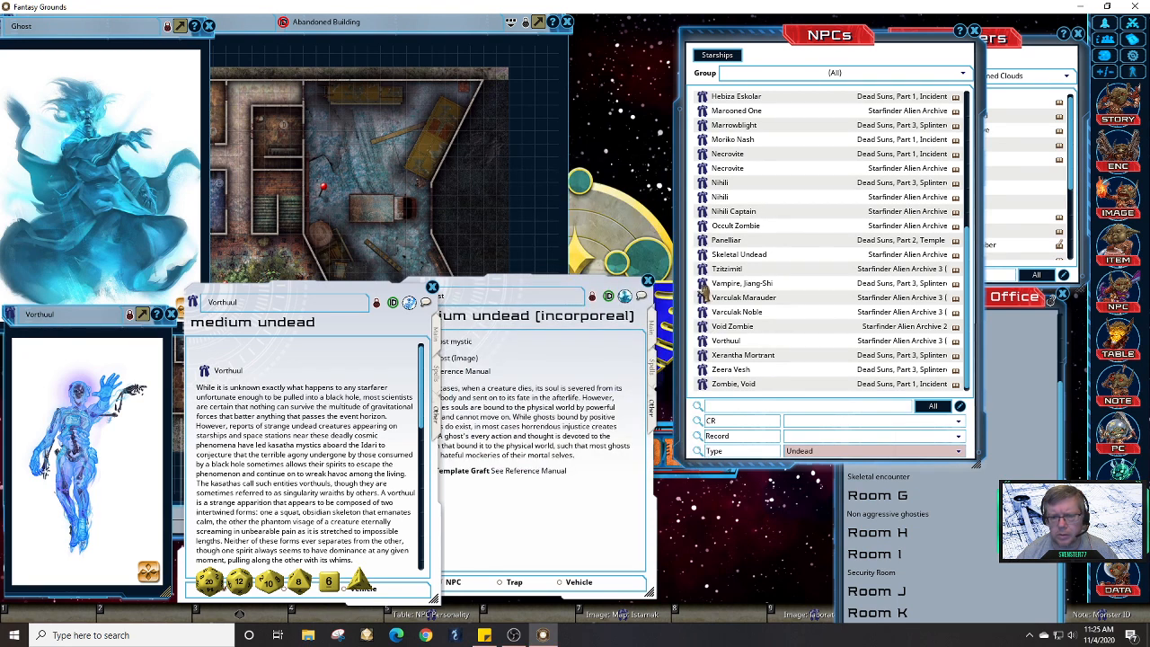
left_click(702, 269)
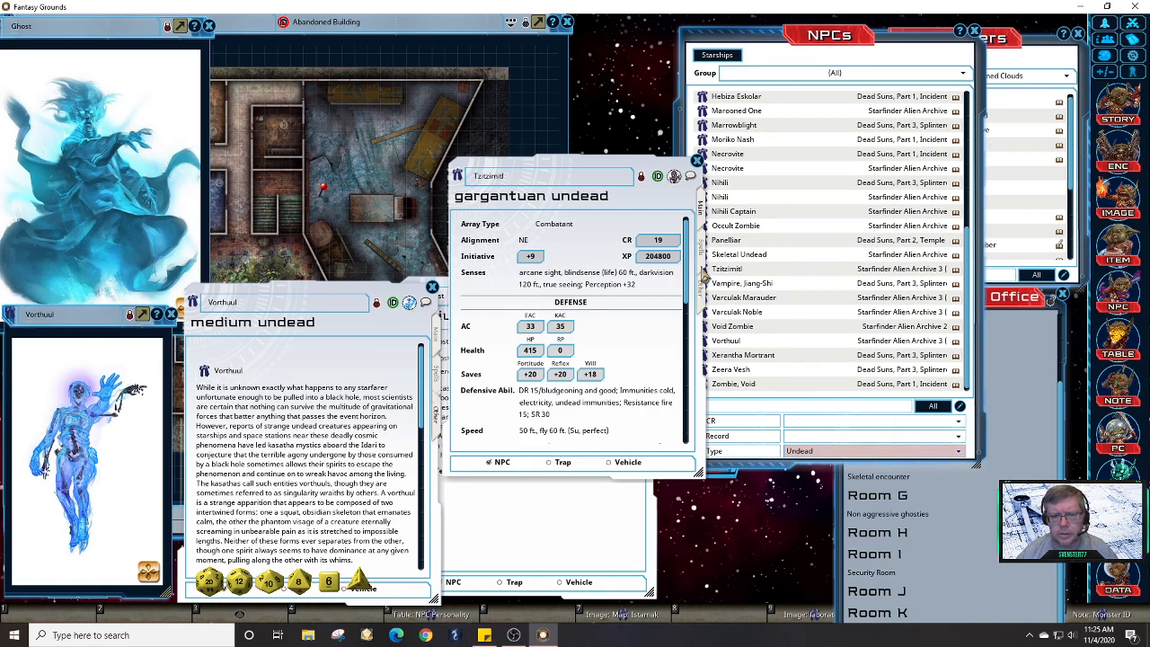
left_click(701, 290)
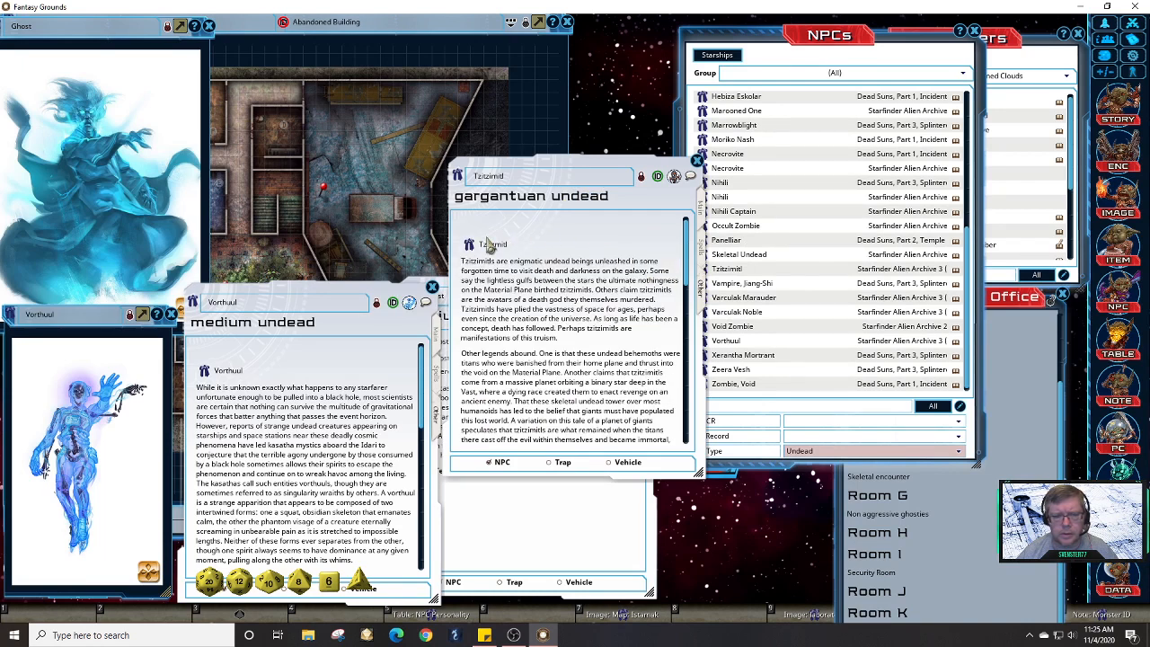
left_click(674, 176)
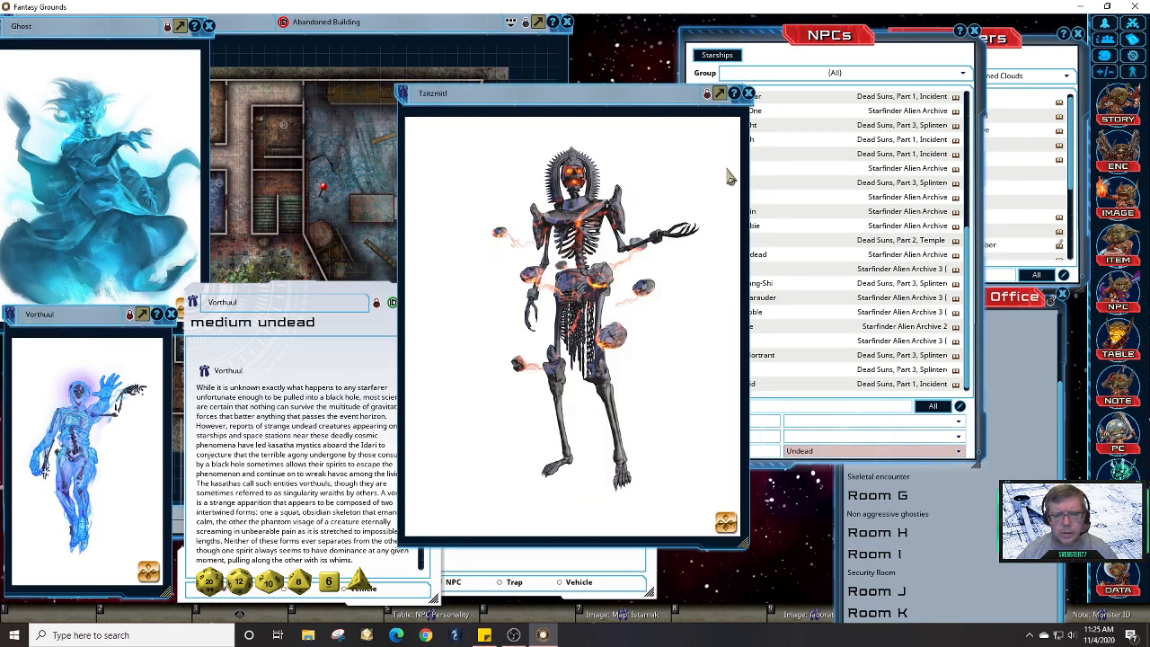
left_click(748, 94)
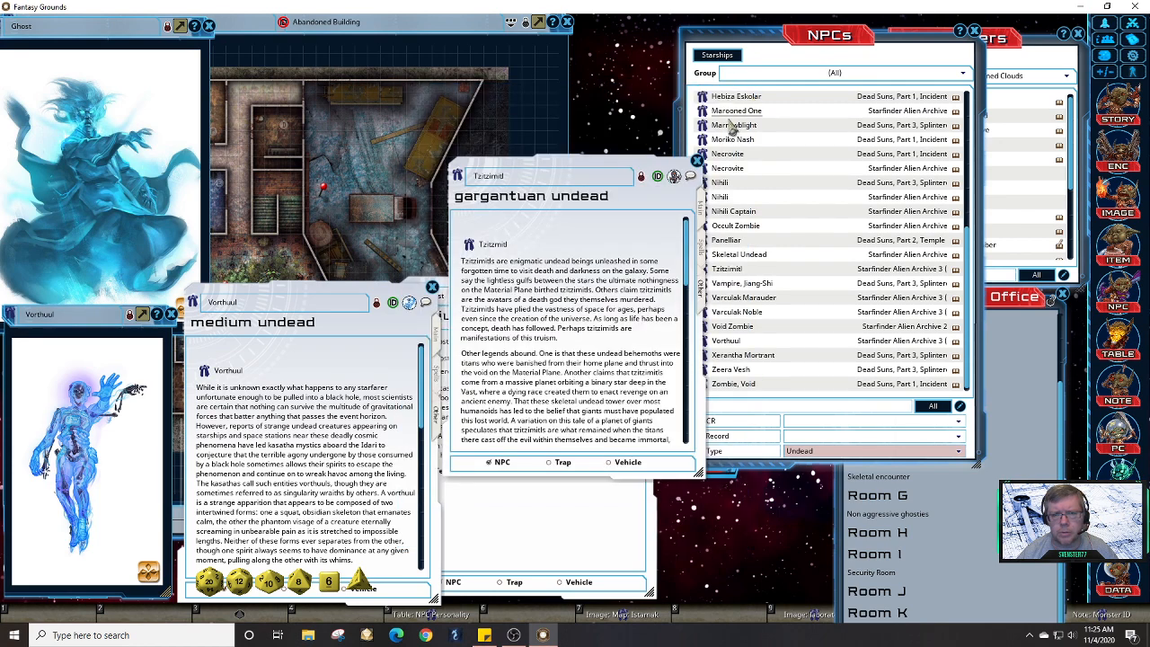
left_click(697, 161)
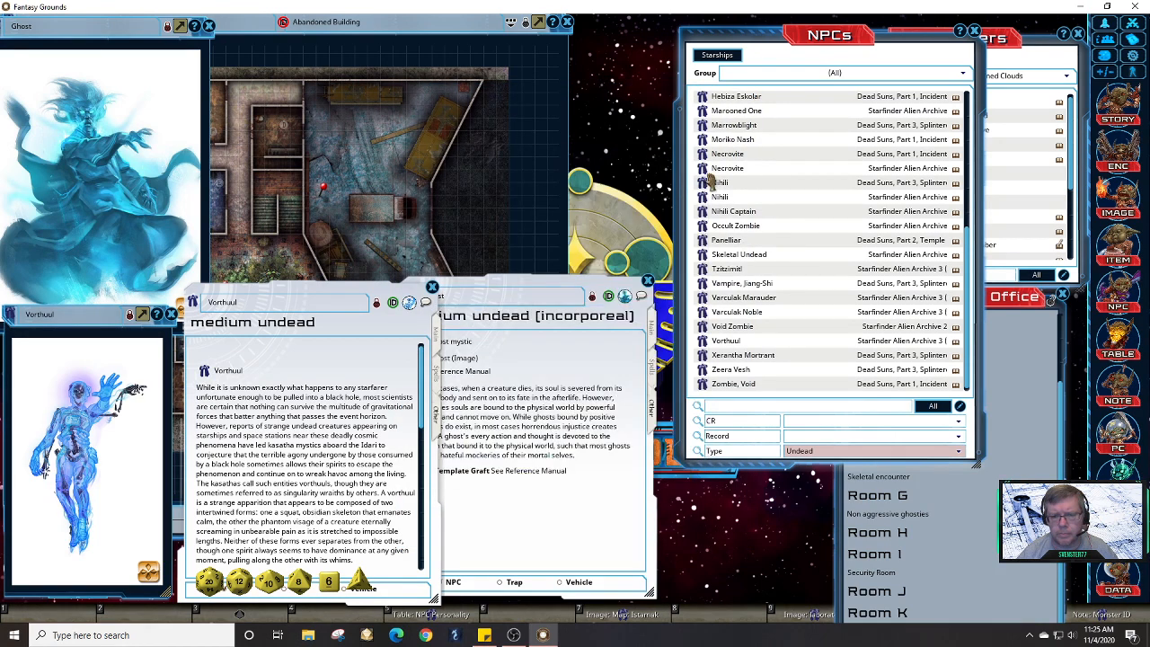
Step: Check the Panelliar's stats and the Nihili Captain's stats, description, Gravity Undead and Gravity Undead Spot images, closing each of them again
left_click(705, 245)
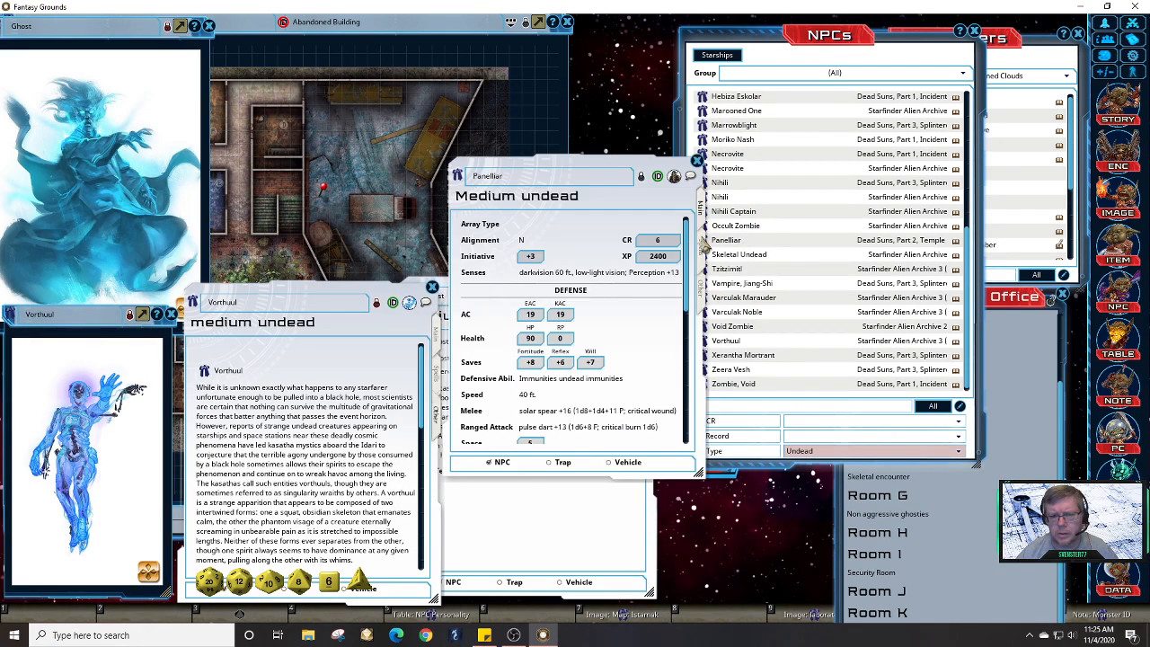
left_click(698, 161)
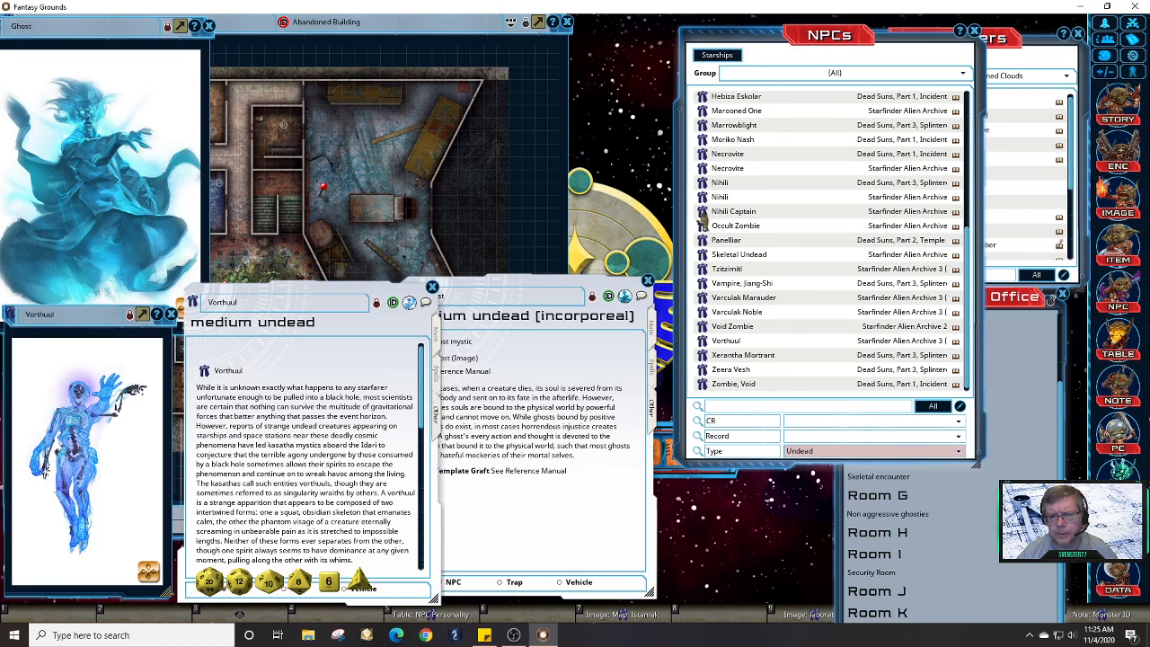
left_click(703, 214)
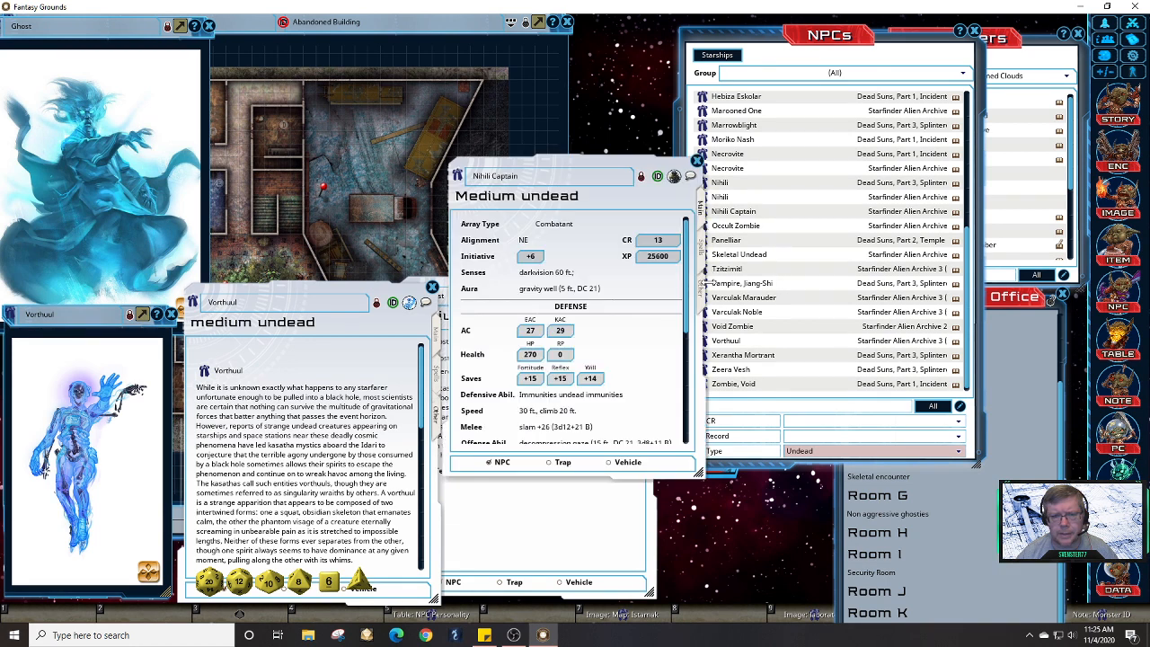
left_click(706, 293)
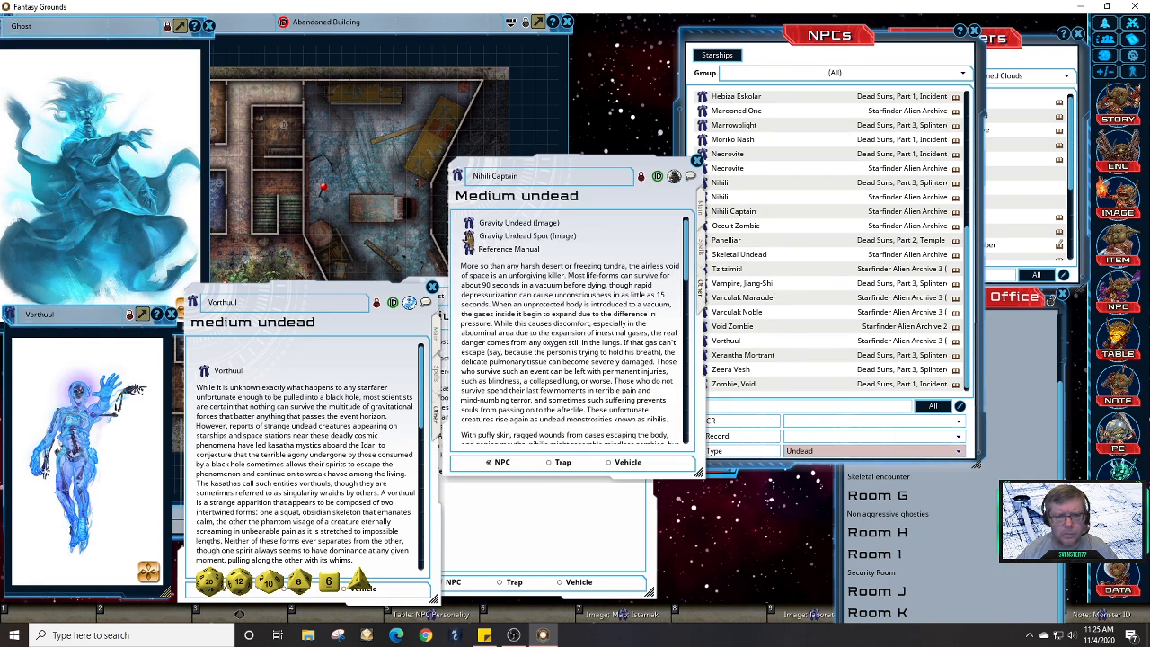
left_click(468, 222)
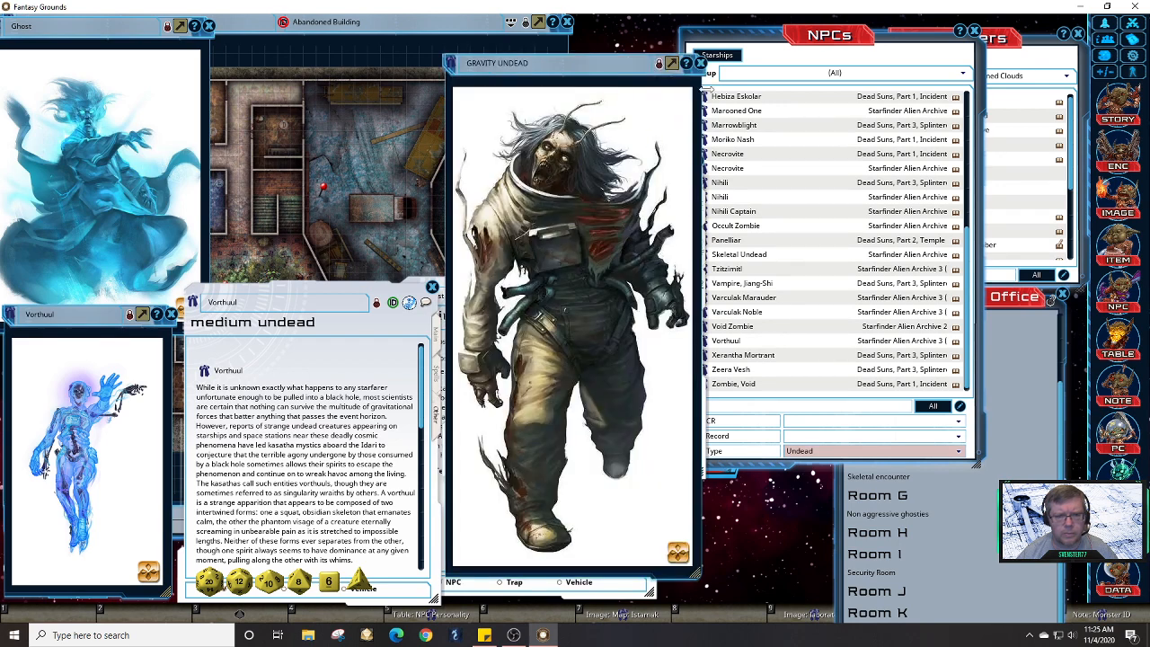
left_click(700, 63)
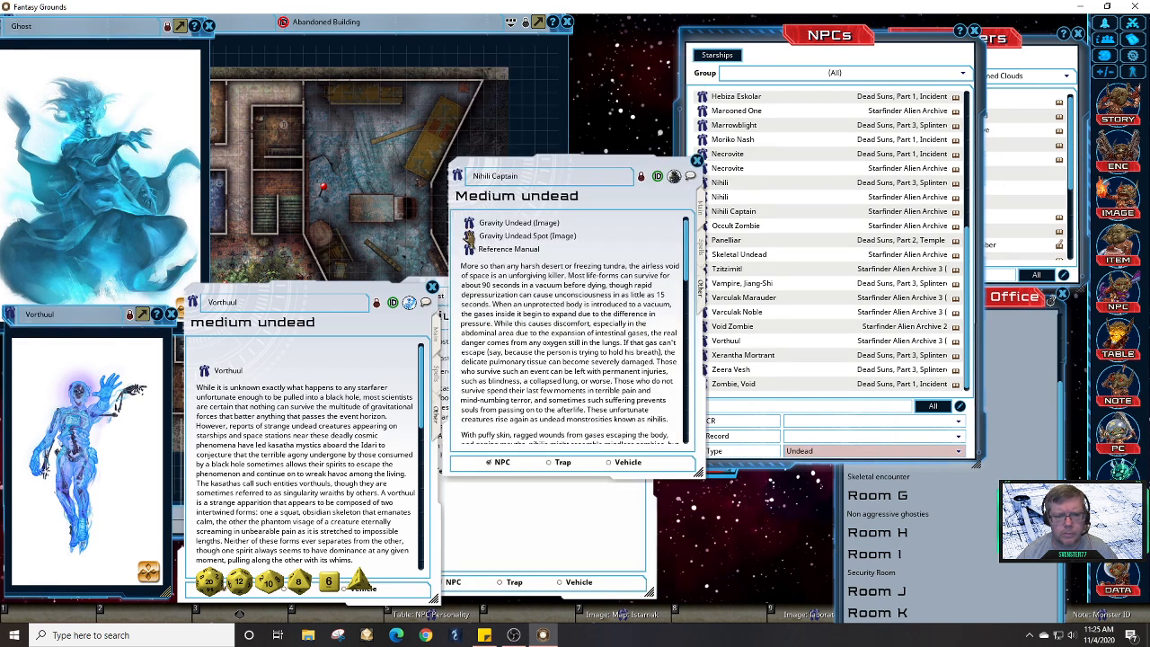
left_click(469, 237)
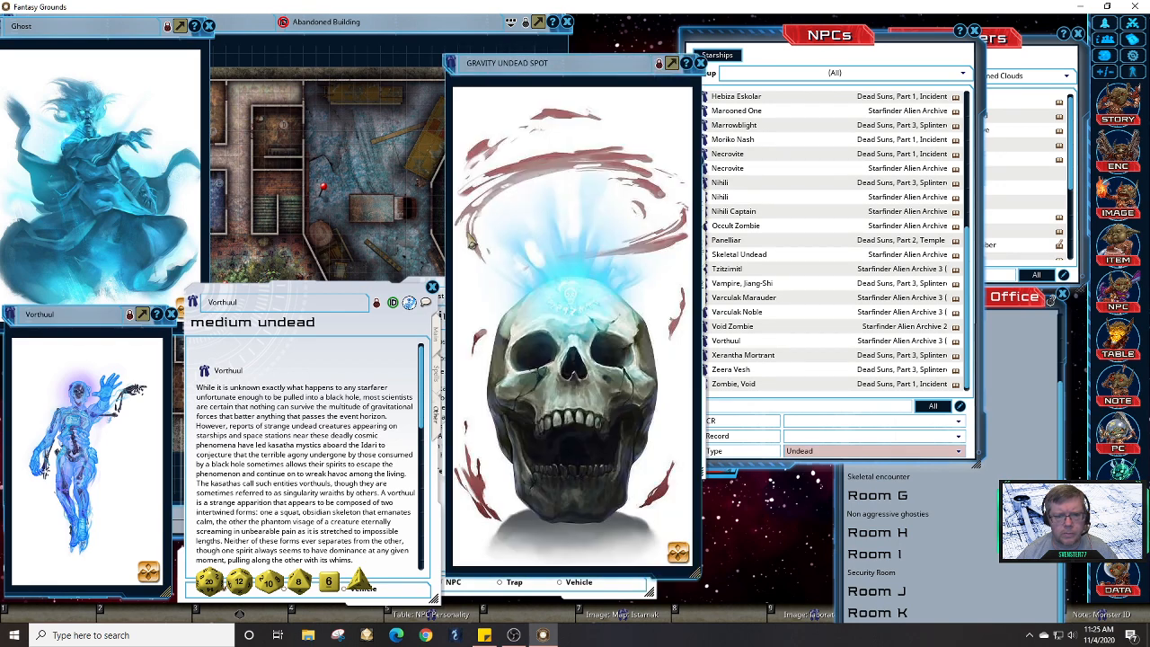
left_click(700, 63)
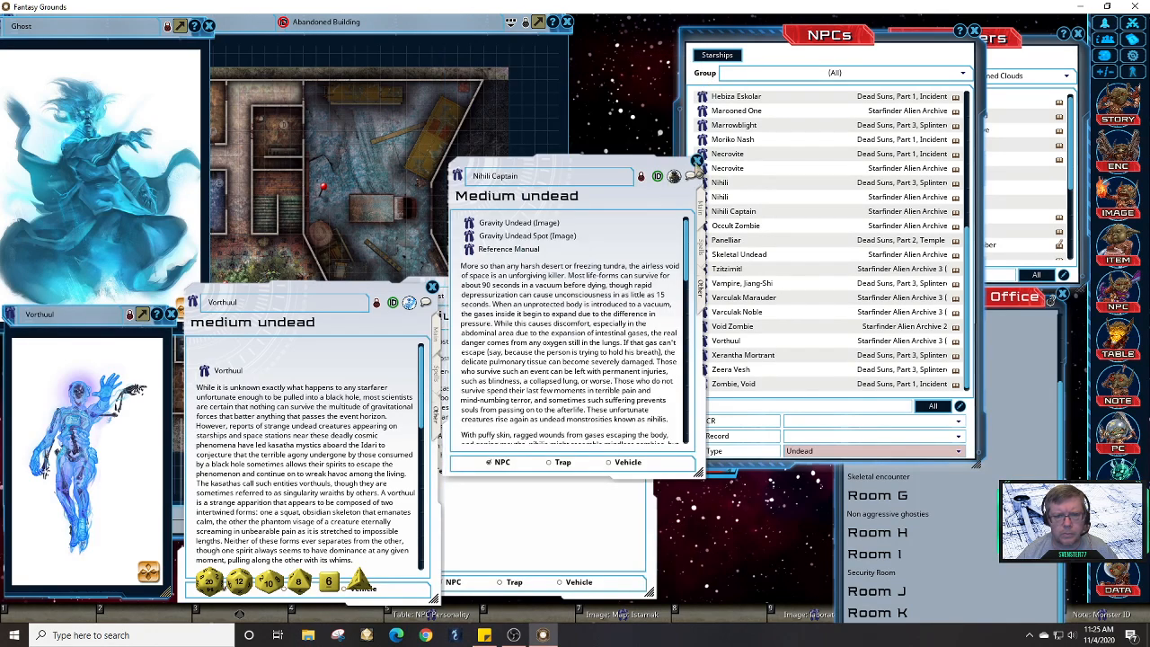
left_click(699, 167)
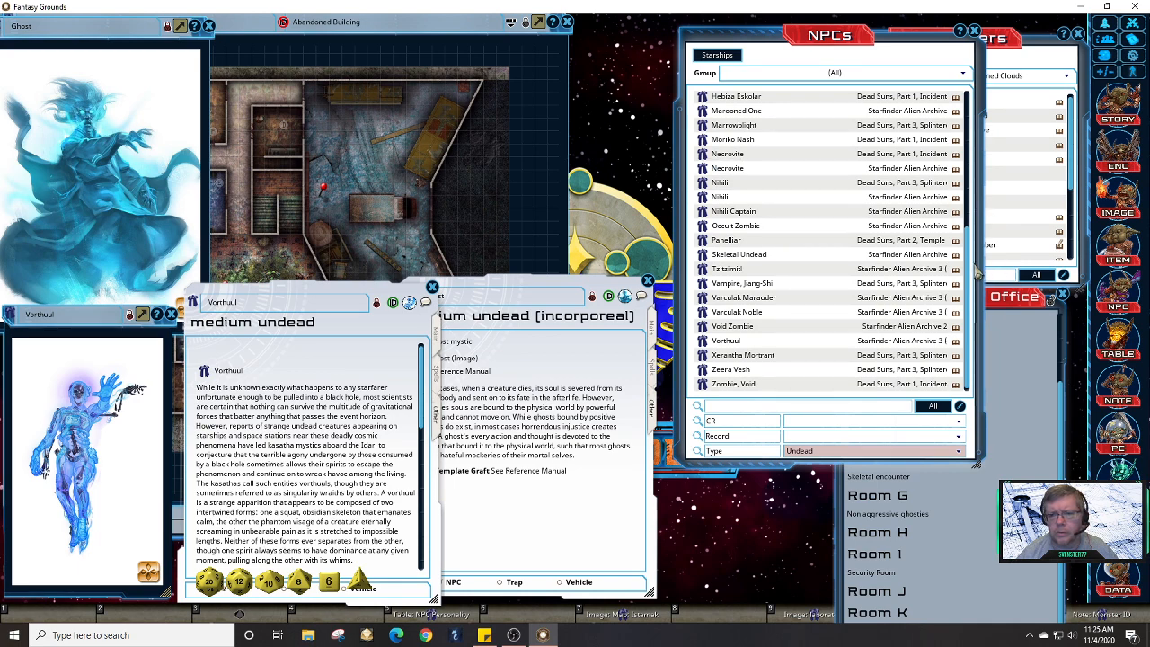
Step: Return to the earlier entries of the undead list and close the Vorthuul record, leaving its image open
left_click_drag(967, 254, 950, 112)
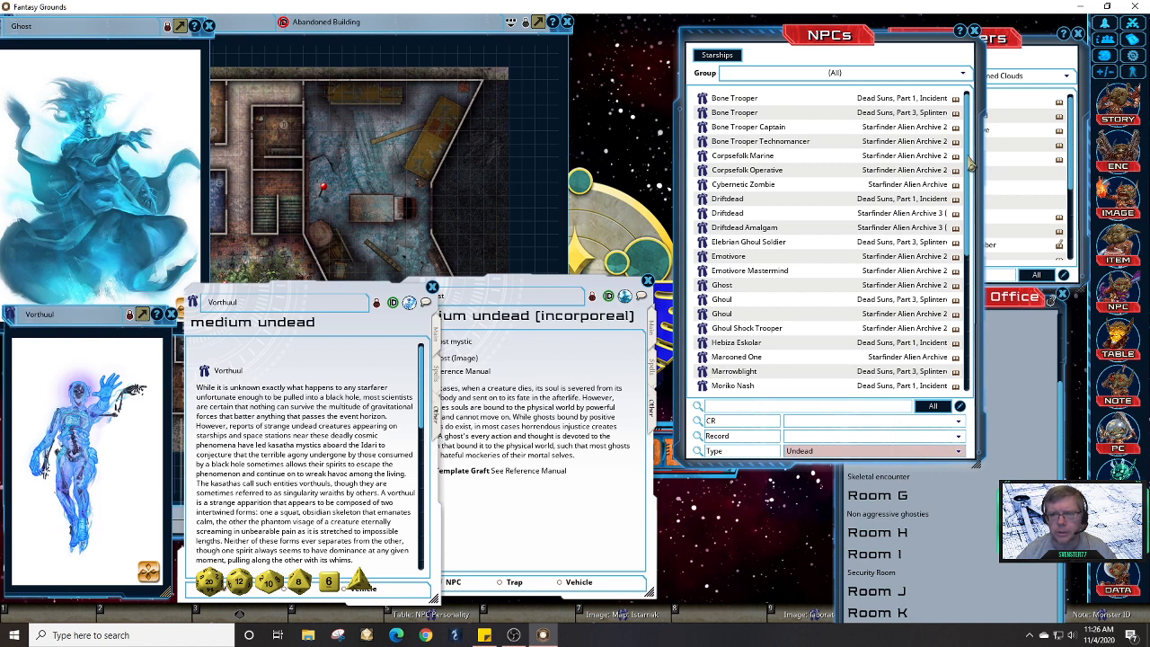
left_click(432, 287)
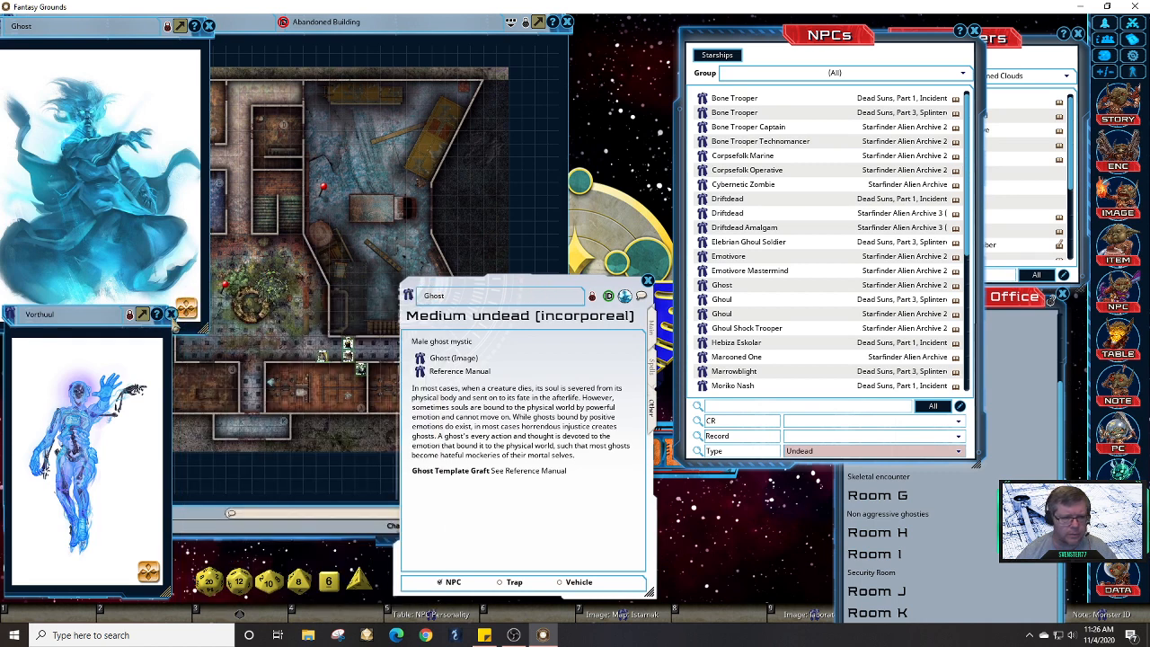
Step: Close the Vorthuul image and bring up the Ghost record's main stats
left_click(170, 314)
left_click_drag(532, 285, 566, 249)
left_click(686, 292)
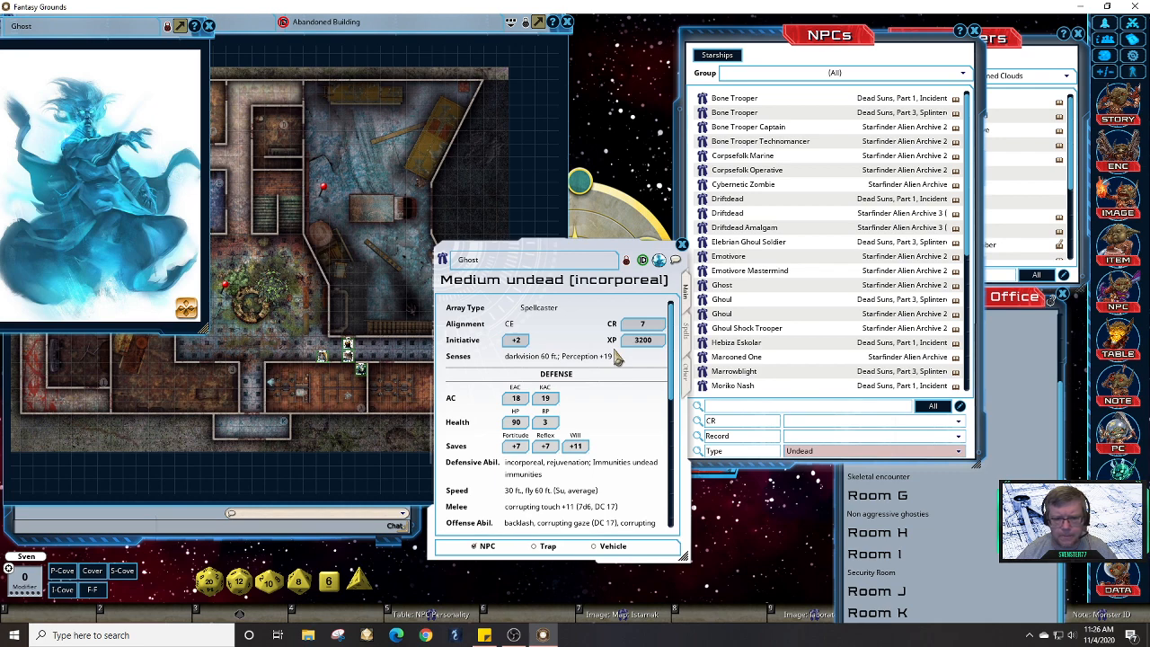
Step: Duplicate the Ghost in the NPC list and open the copy beside the original record
left_click_drag(596, 249, 542, 255)
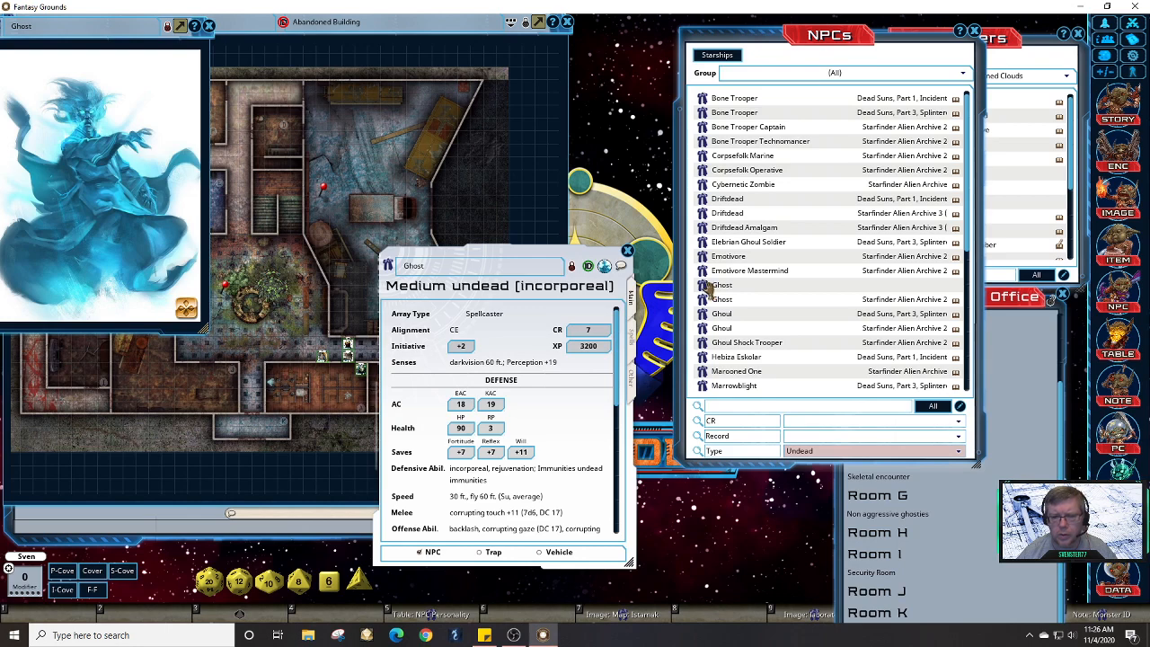
left_click(705, 285)
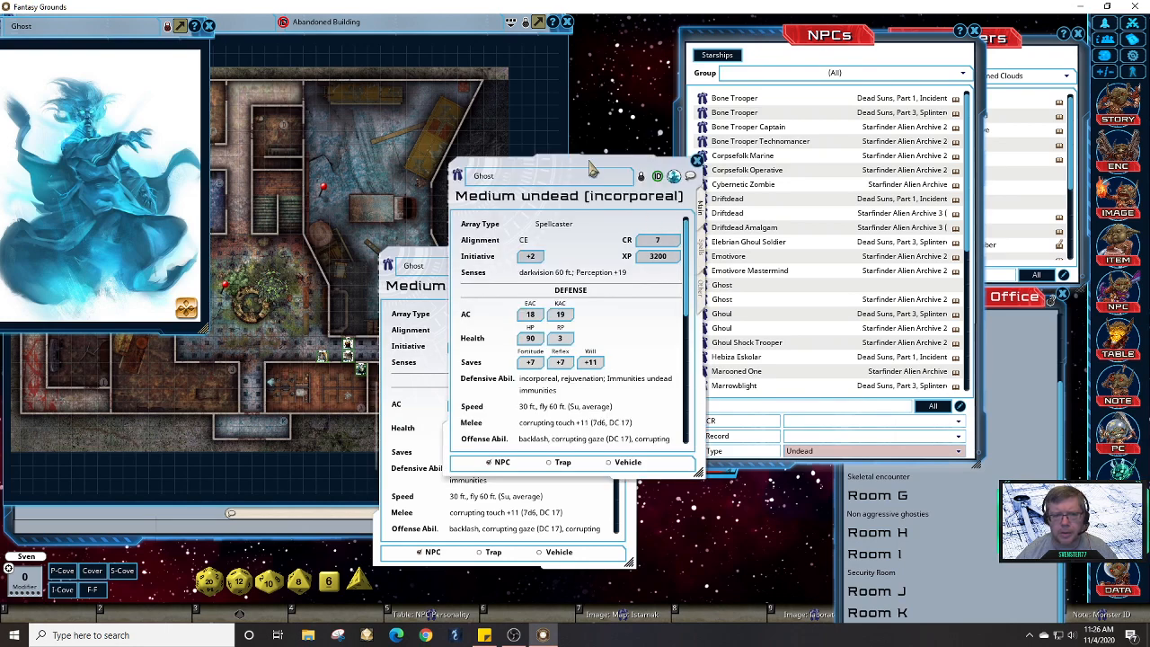
left_click_drag(597, 171, 790, 250)
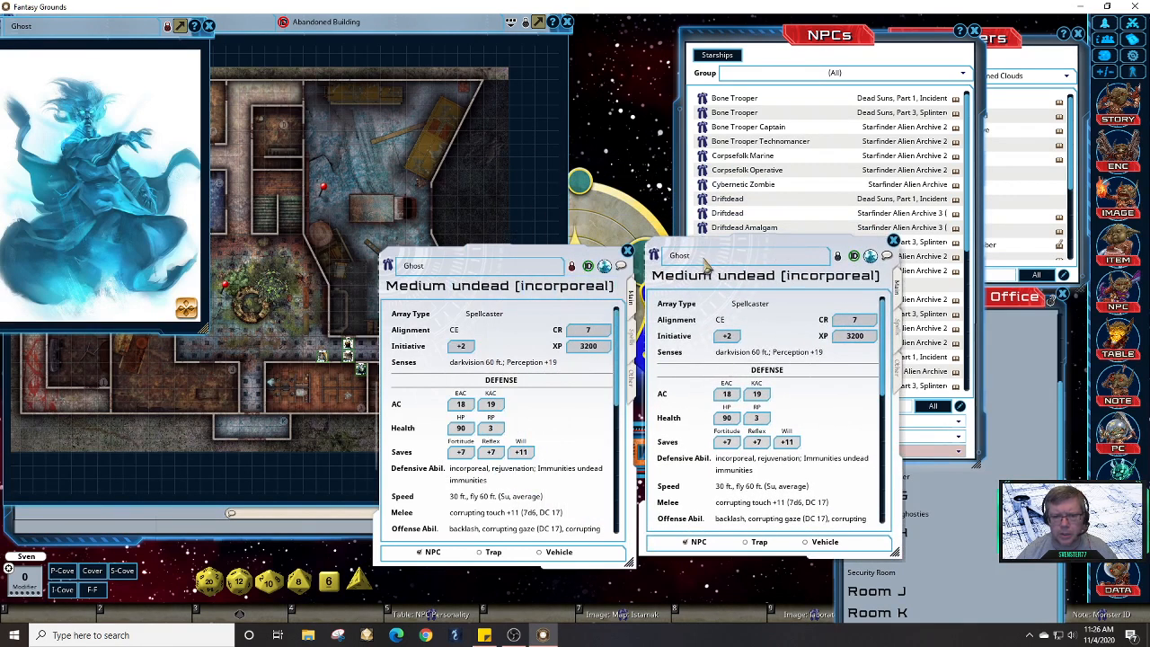
Step: Unlock the copied Ghost record and rename it Ghost Grande
left_click(837, 257)
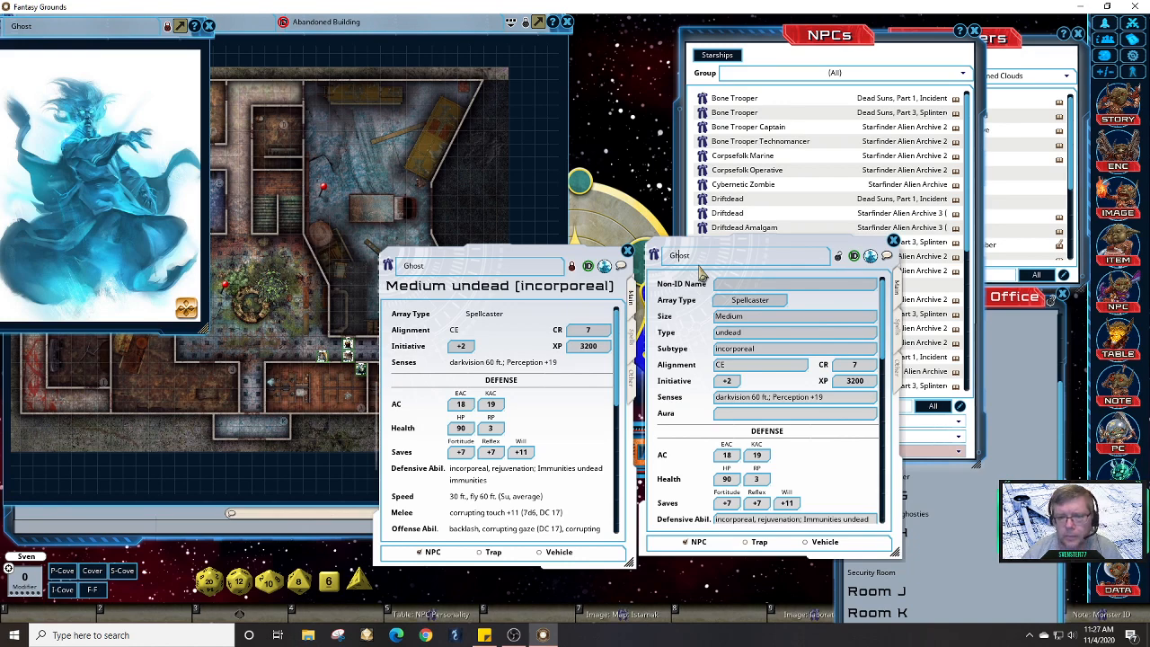
left_click(710, 256)
type("Grande")
Step: Set the Ghost Grande's CR to 10 and its XP to 9600
scroll(885, 328, "down", 3)
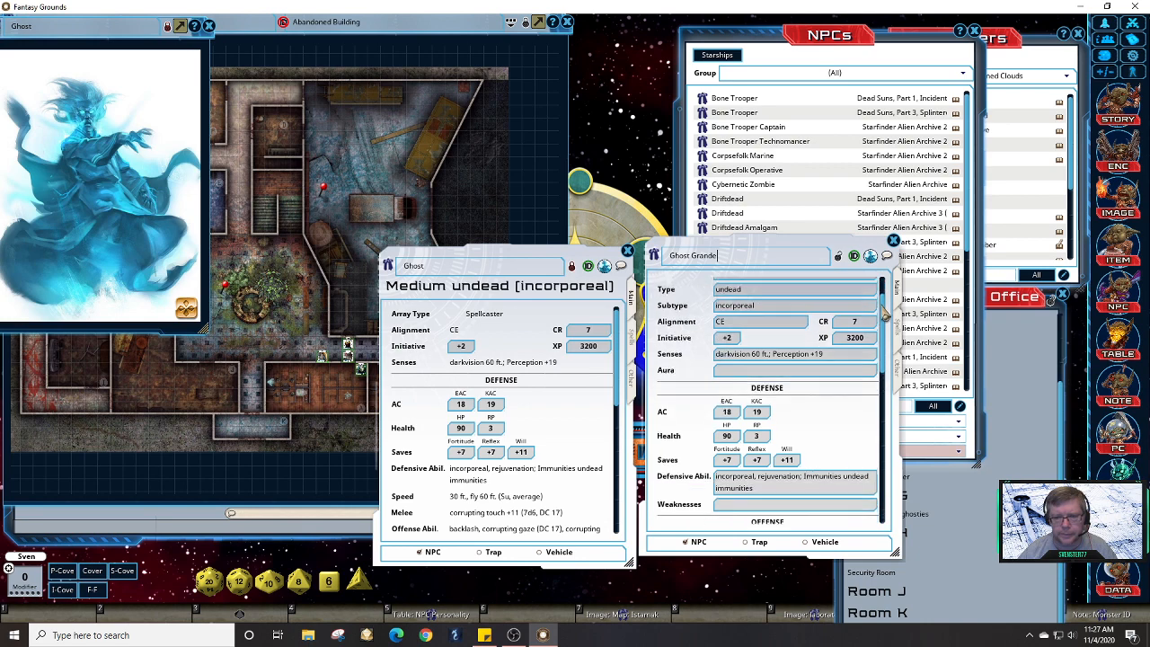
scroll(885, 328, "down", 1)
scroll(885, 326, "up", 4)
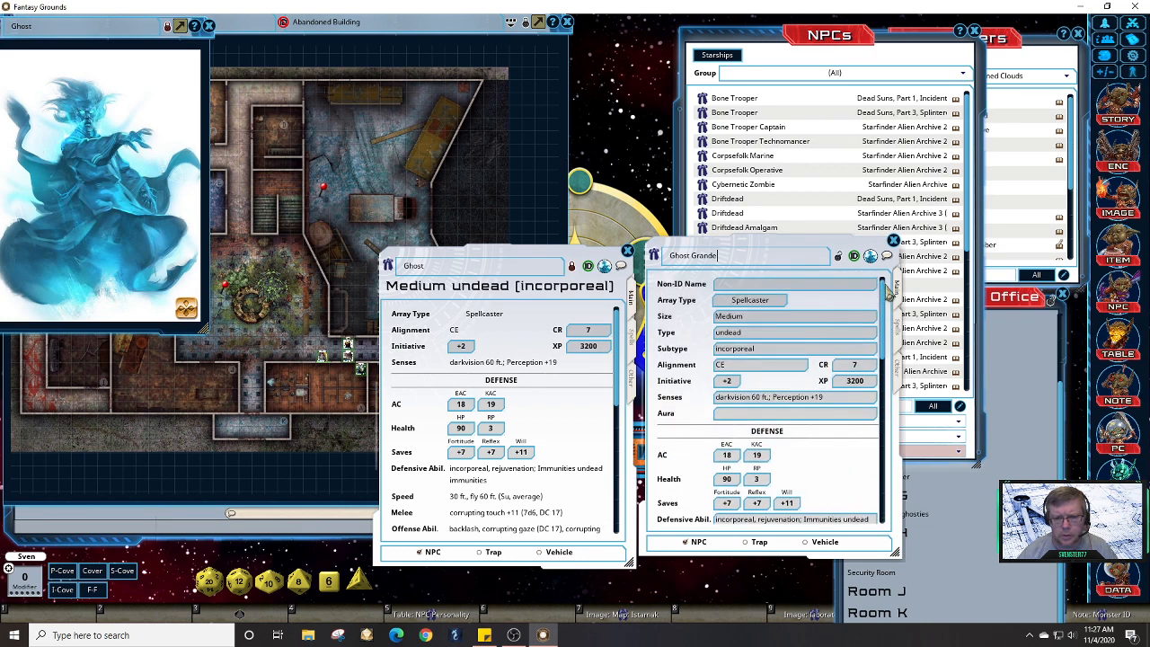
scroll(887, 319, "down", 3)
scroll(889, 319, "down", 2)
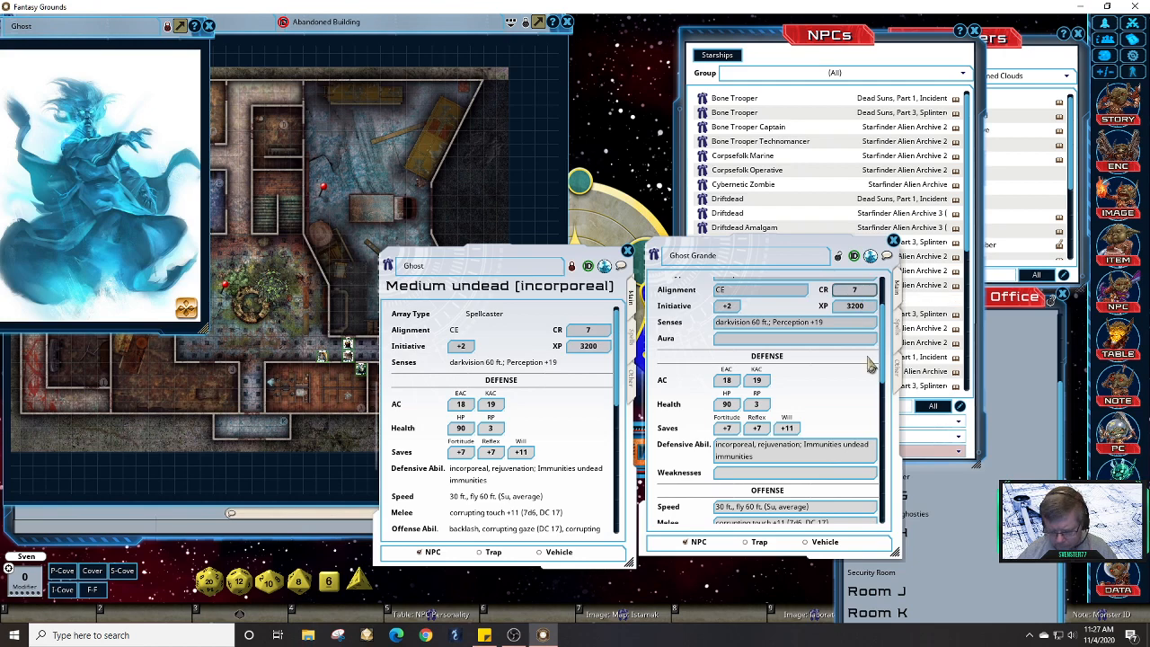
type("10")
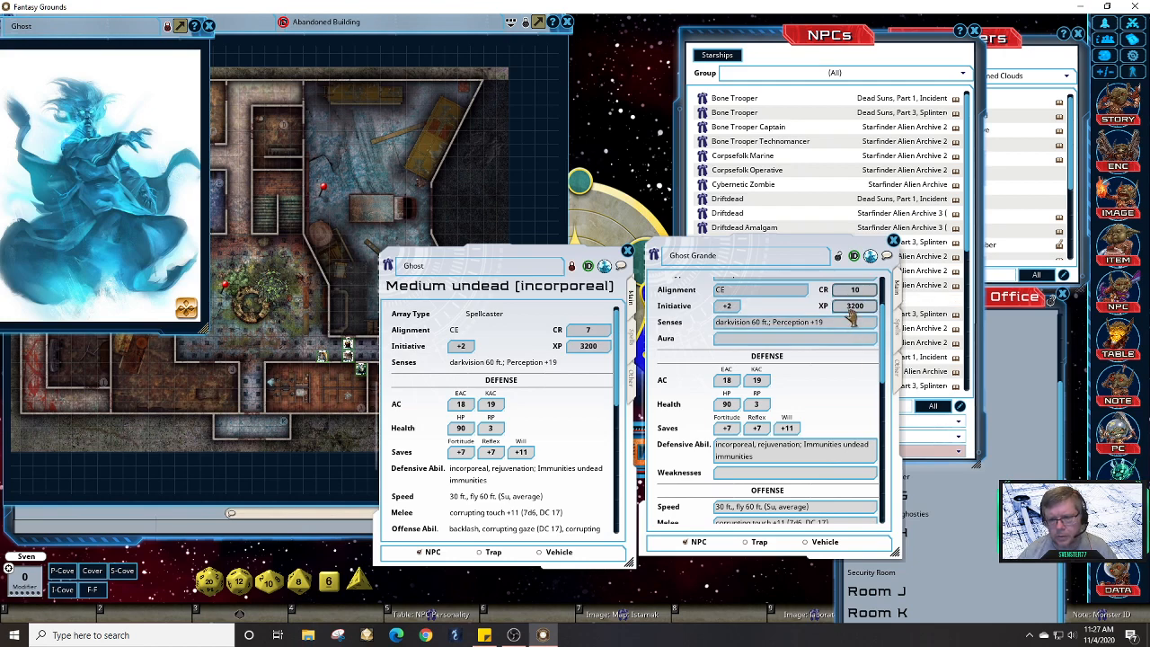
left_click(851, 308)
type("9600")
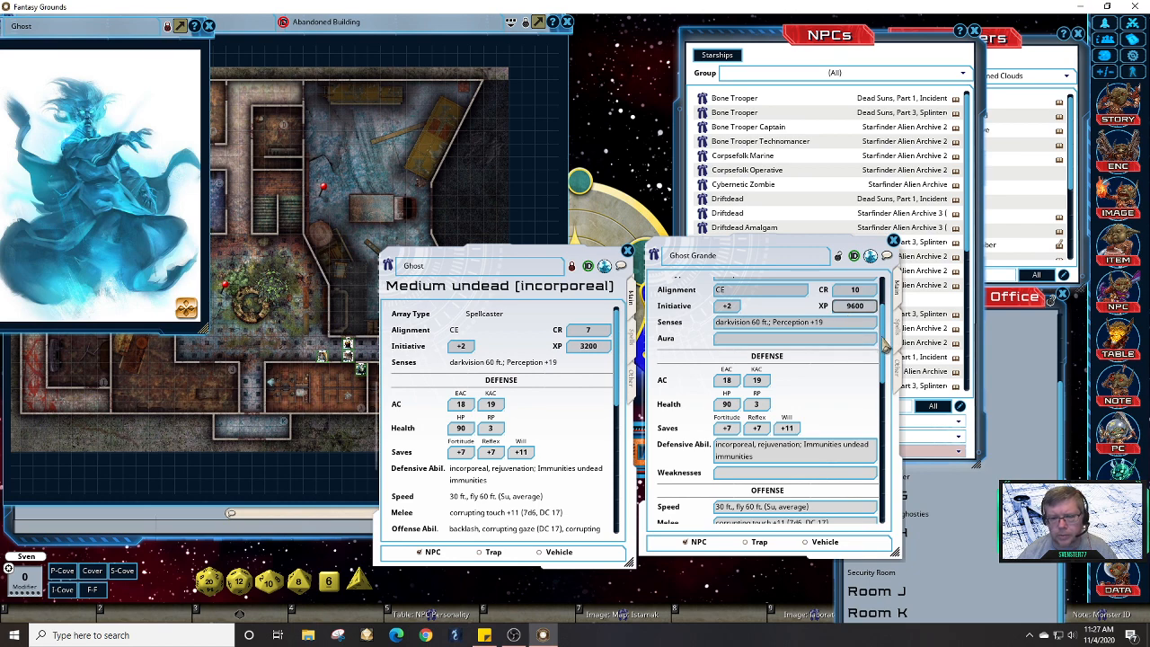
Step: Set the Ghost Grande's EAC to 20 and KAC to 21
scroll(885, 350, "down", 3)
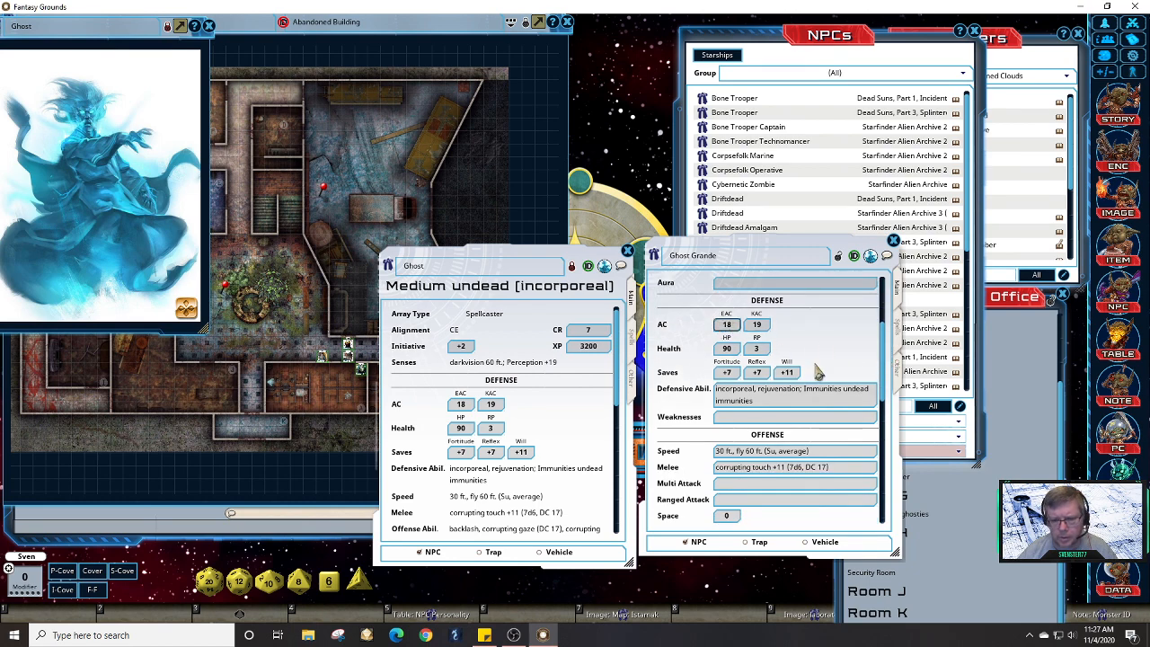
type("20")
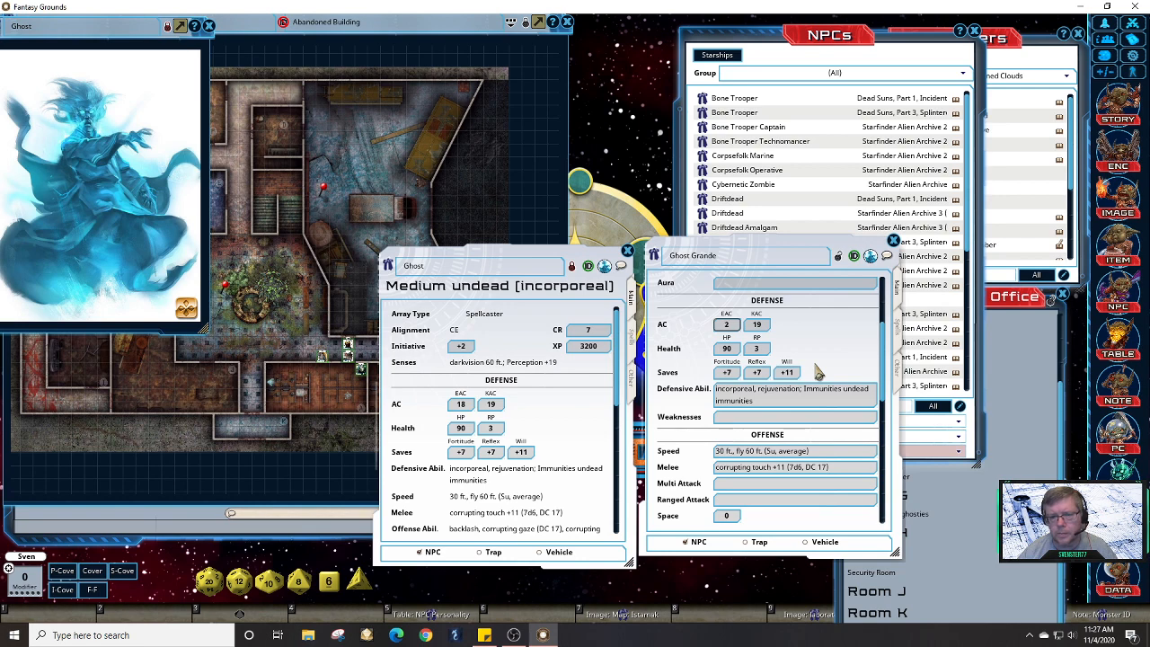
left_click(759, 325)
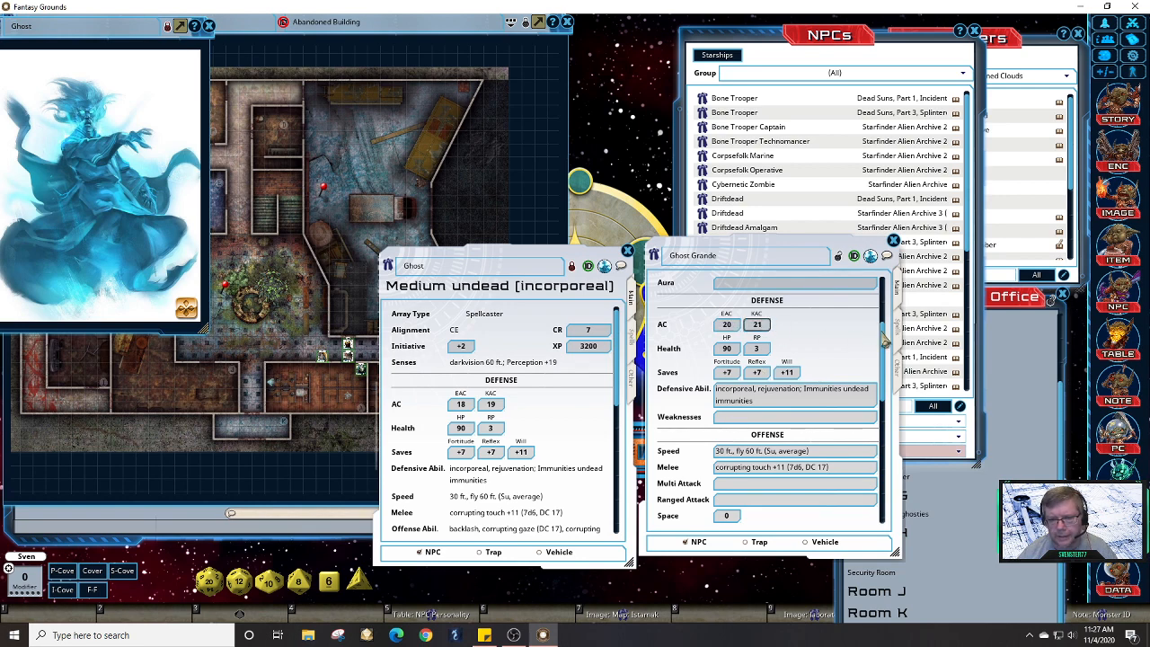
Step: Open the Ghost Grande's corrupting touch melee entry for editing at its damage and DC values
mouse_move(885, 348)
left_mouse_down()
mouse_move(885, 424)
mouse_move(885, 365)
left_mouse_up()
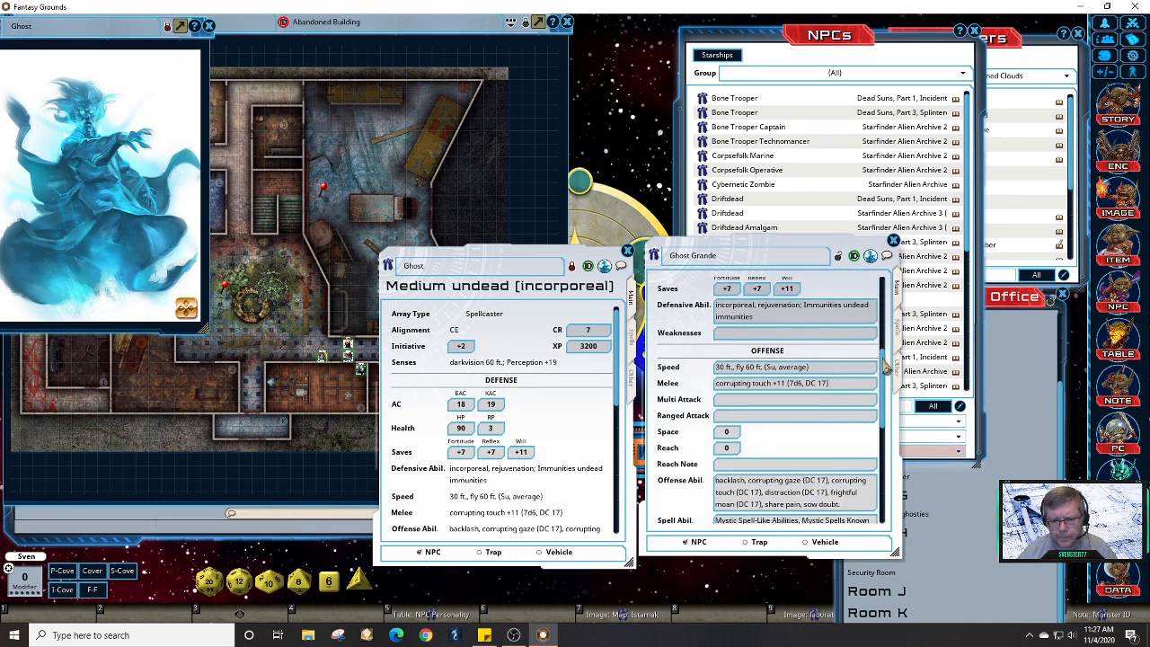
left_click(832, 387)
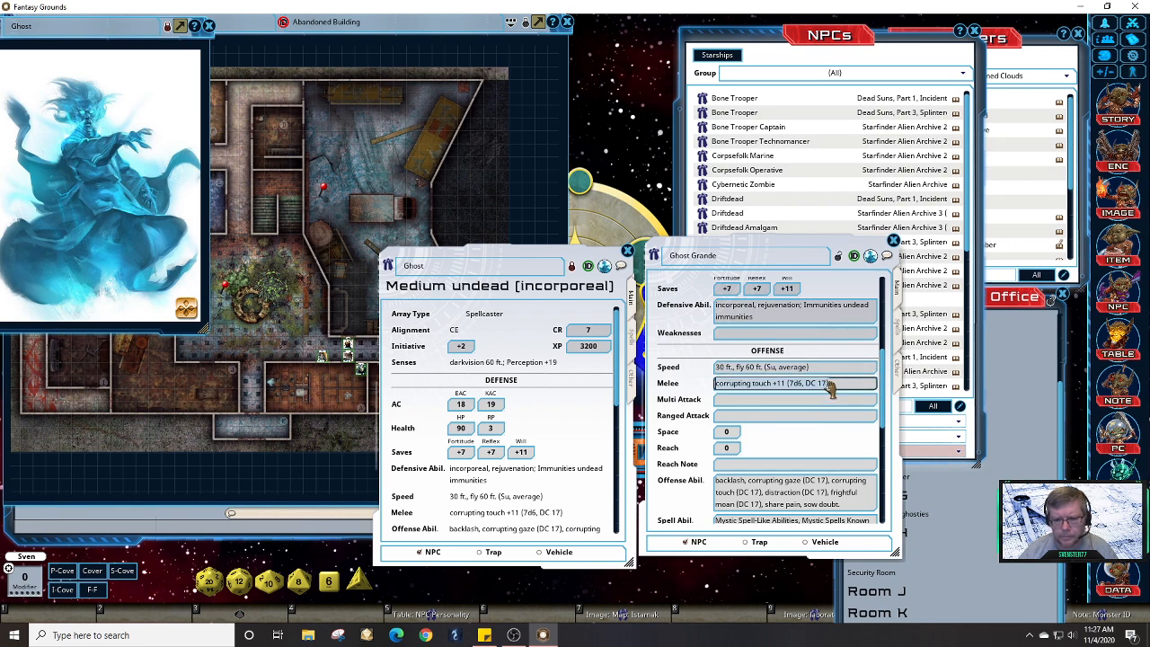
left_click_drag(788, 385, 806, 386)
left_click(808, 389)
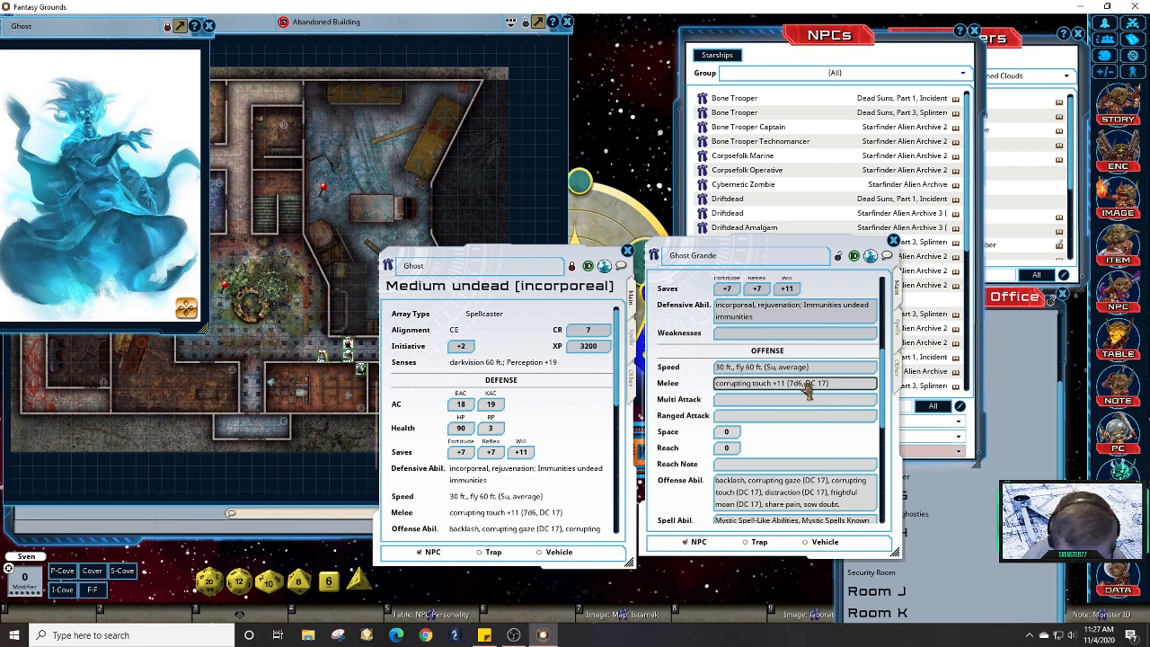